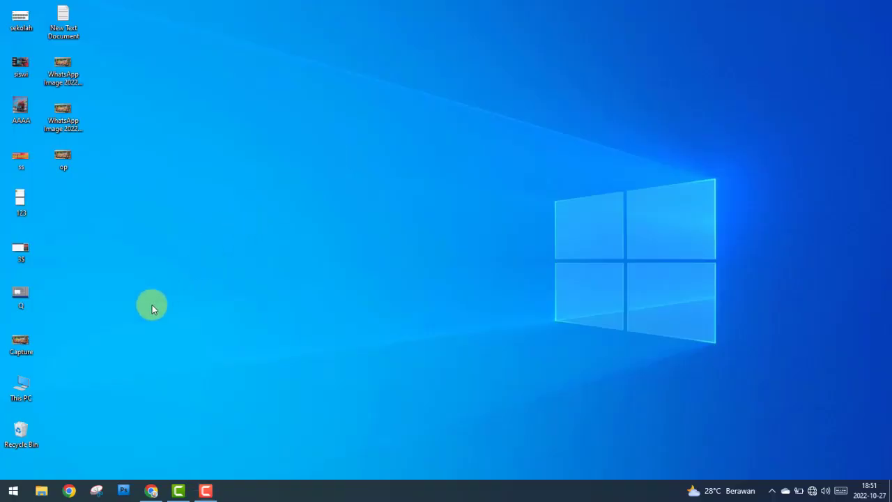
# Refresh the desktop, then browse to SSD (E:) > Desain > THSP-1 > THSN-1P.
pyautogui.rightClick(152, 305)
pyautogui.click(190, 340)
pyautogui.click(41, 492)
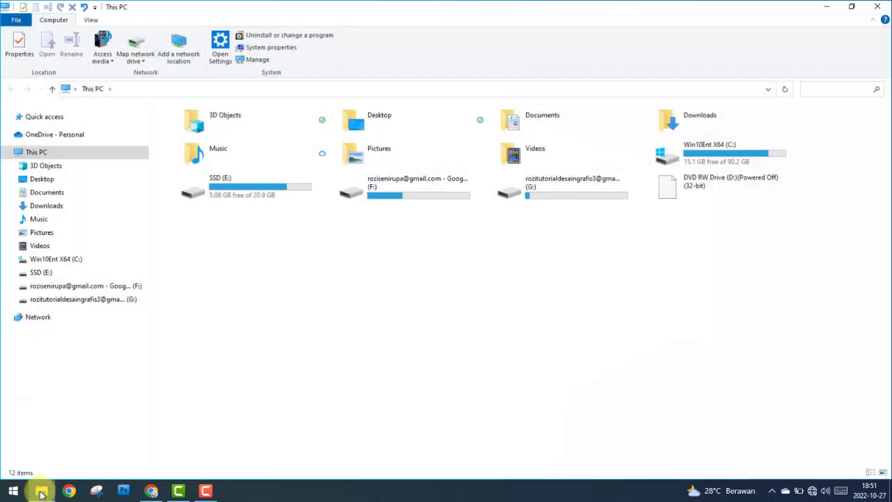
pyautogui.click(282, 188)
pyautogui.doubleClick(283, 188)
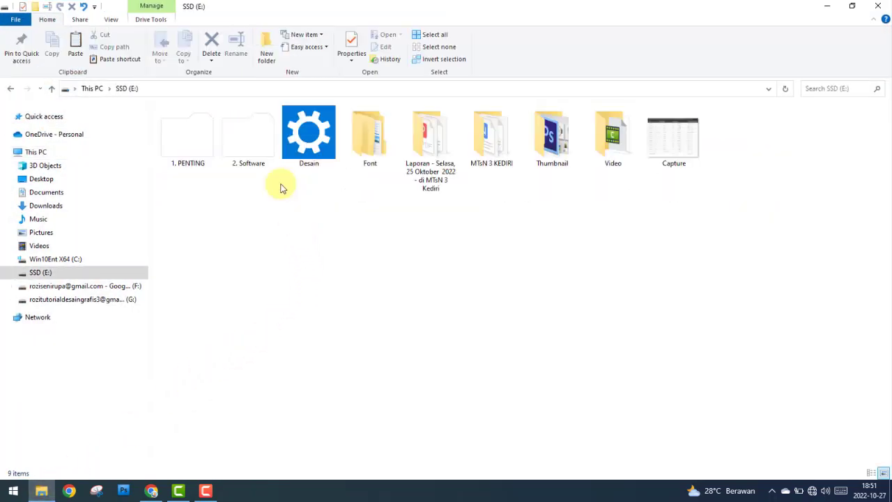
pyautogui.doubleClick(553, 140)
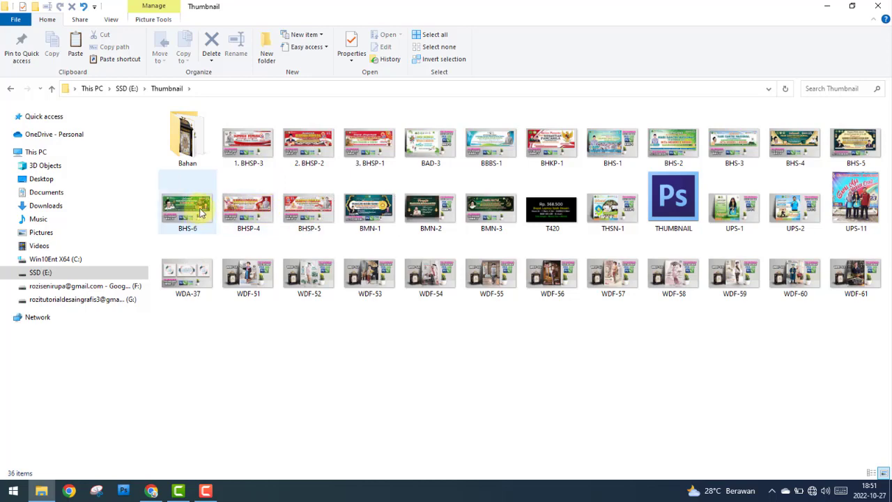
pyautogui.click(10, 89)
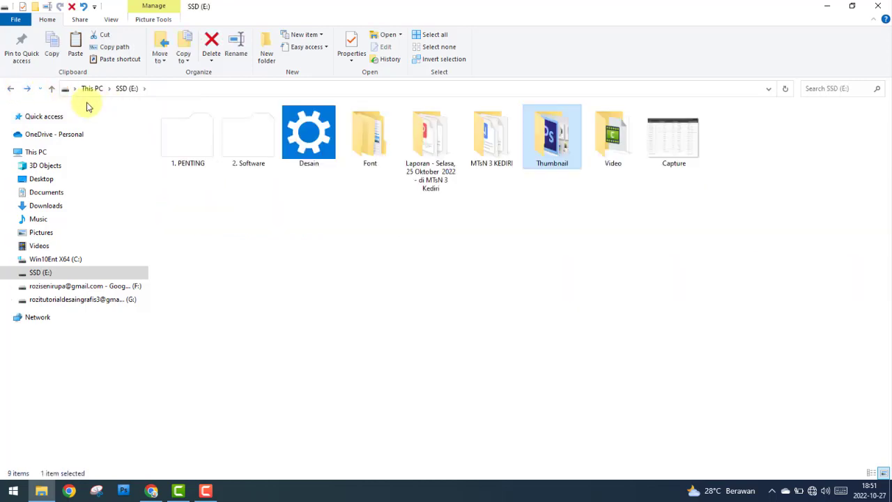
pyautogui.doubleClick(309, 137)
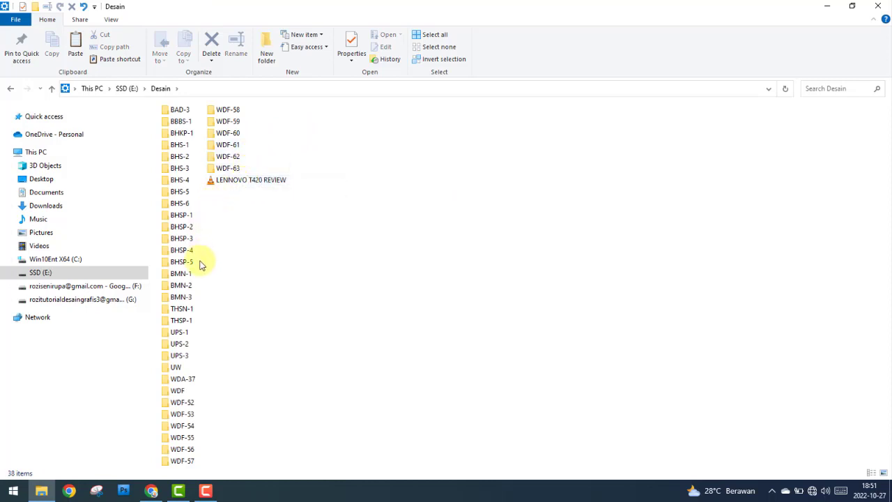
pyautogui.doubleClick(187, 323)
pyautogui.doubleClick(189, 136)
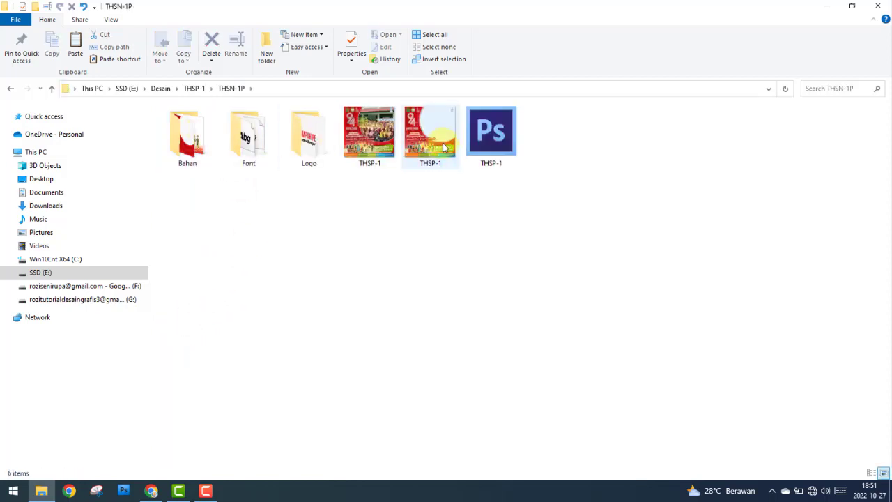
# Preview THSP-1.png in Photos, zoom to the 94 logo, and compare it with THSP-1.jpg.
pyautogui.doubleClick(433, 135)
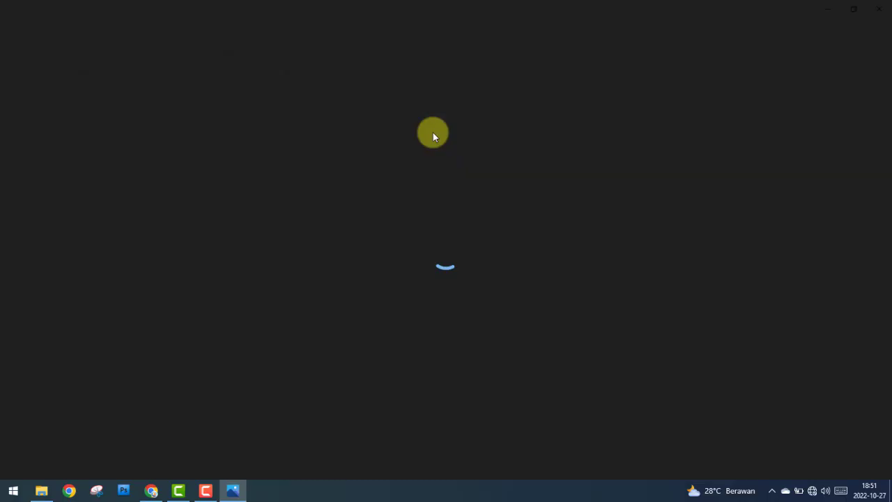
pyautogui.scroll(2, 467, 399)
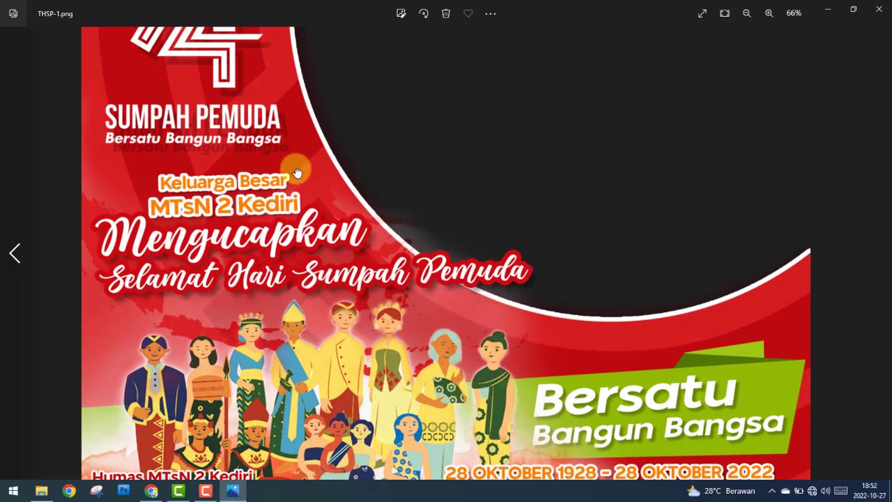
pyautogui.moveTo(284, 157); pyautogui.dragTo(289, 292)
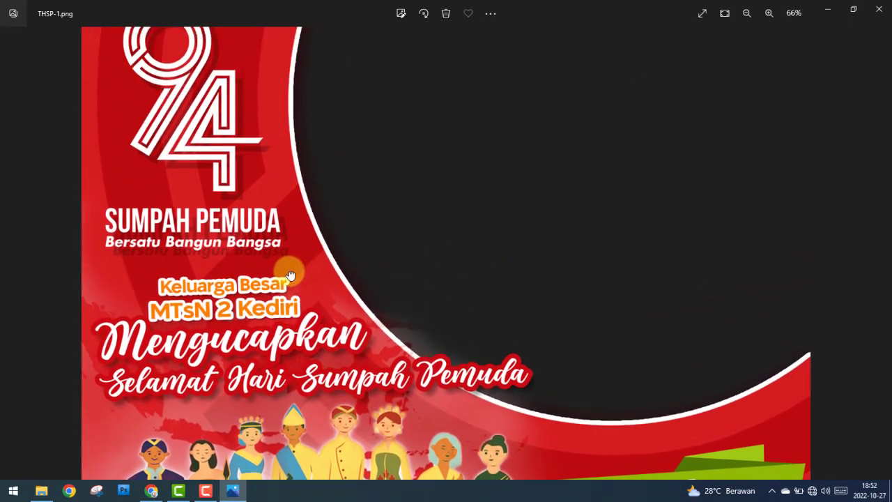
pyautogui.scroll(-2, 289, 291)
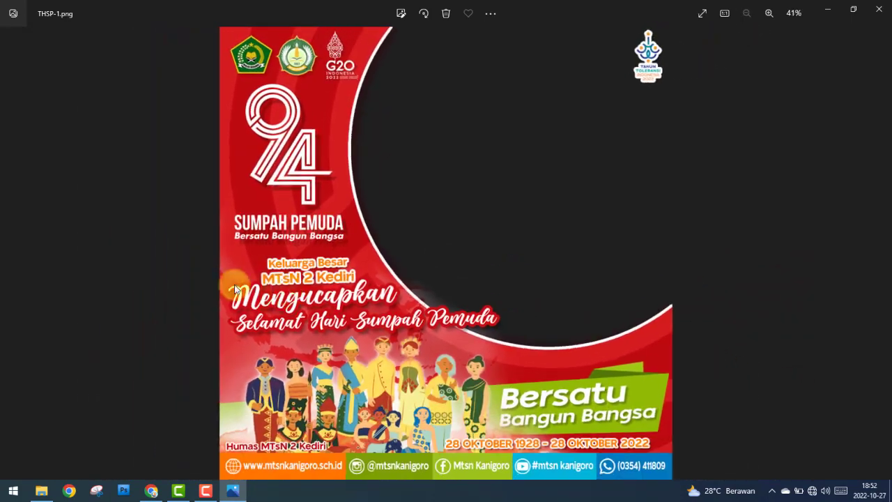
pyautogui.click(10, 241)
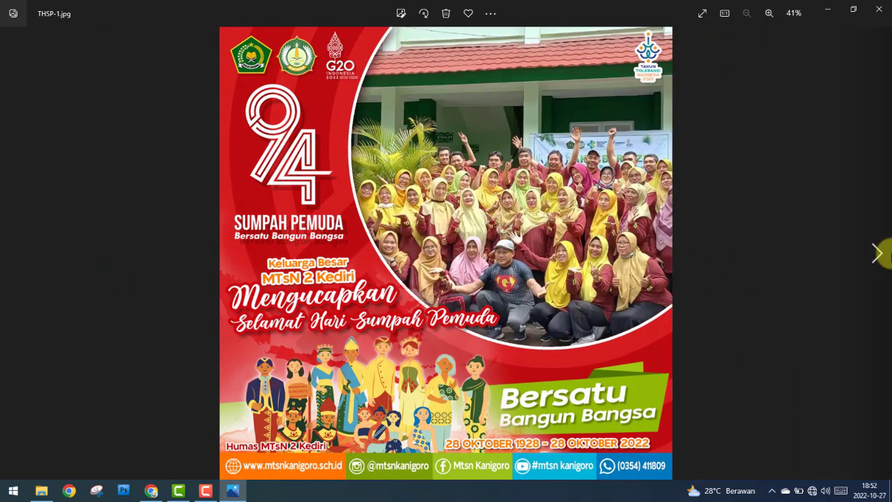
pyautogui.click(877, 259)
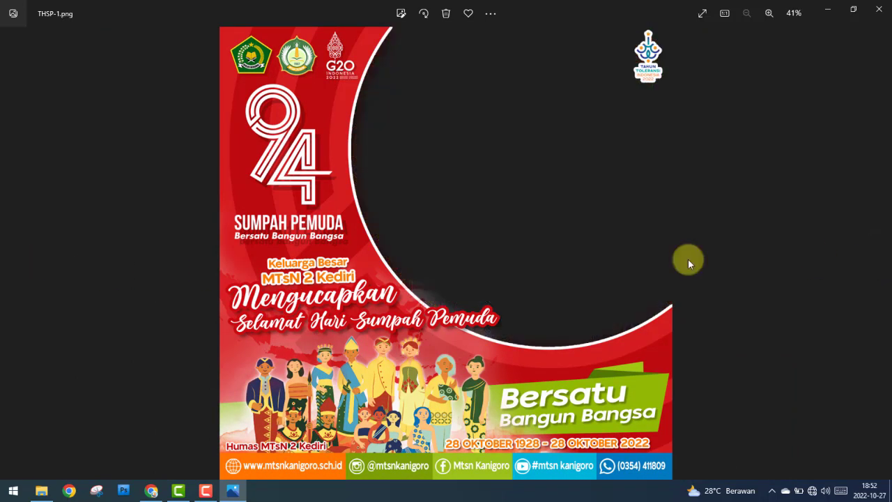
pyautogui.click(21, 254)
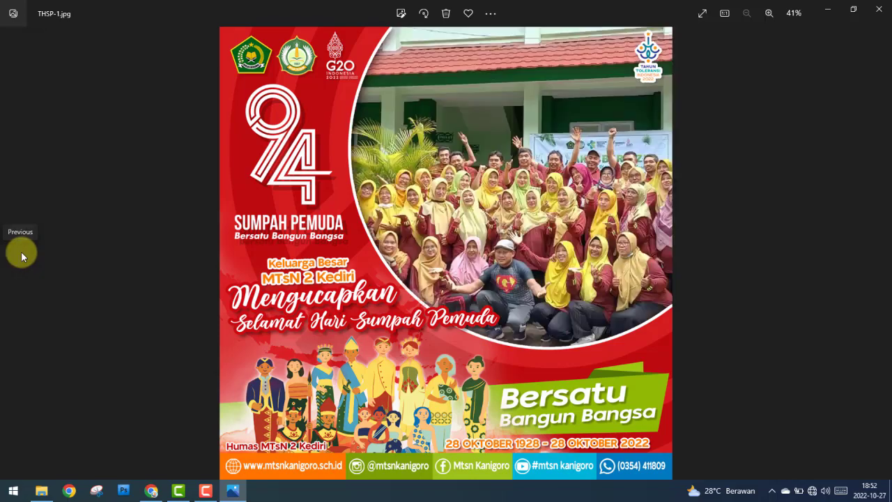
pyautogui.click(883, 10)
# In the Bahan folder, preview the 6139twibon-1 and Bg - edit images.
pyautogui.doubleClick(198, 161)
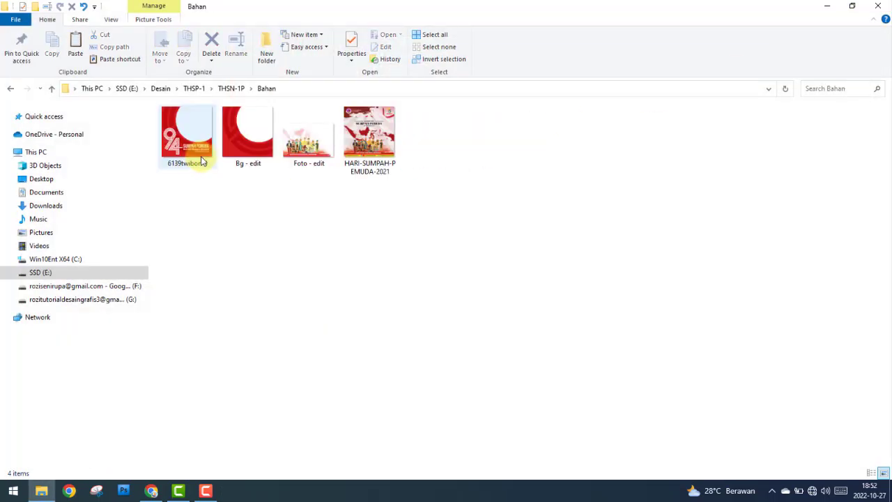
pyautogui.doubleClick(187, 143)
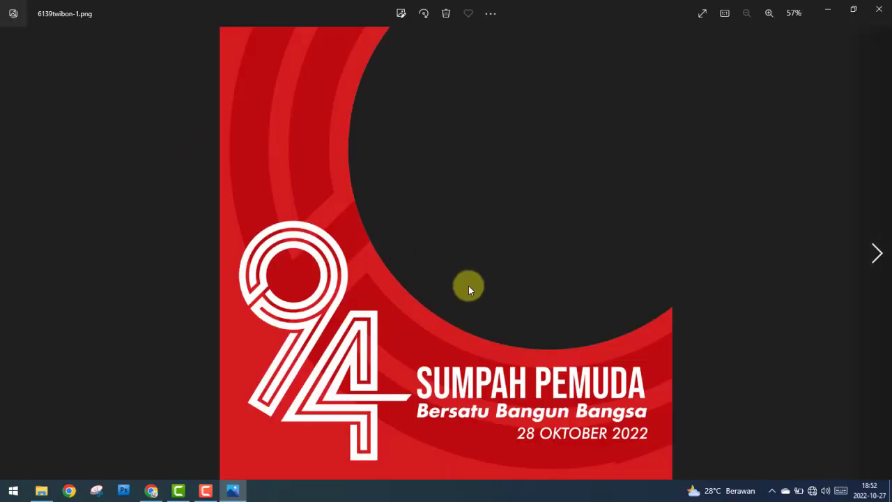
pyautogui.click(878, 255)
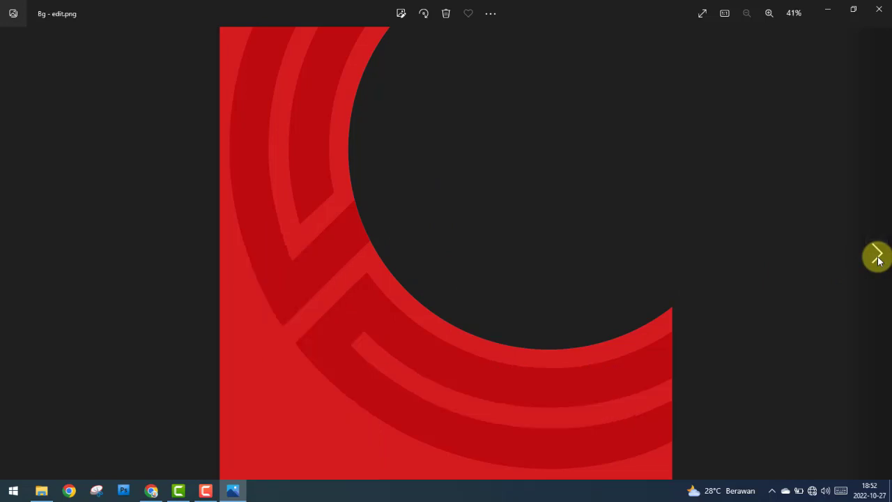
pyautogui.click(11, 257)
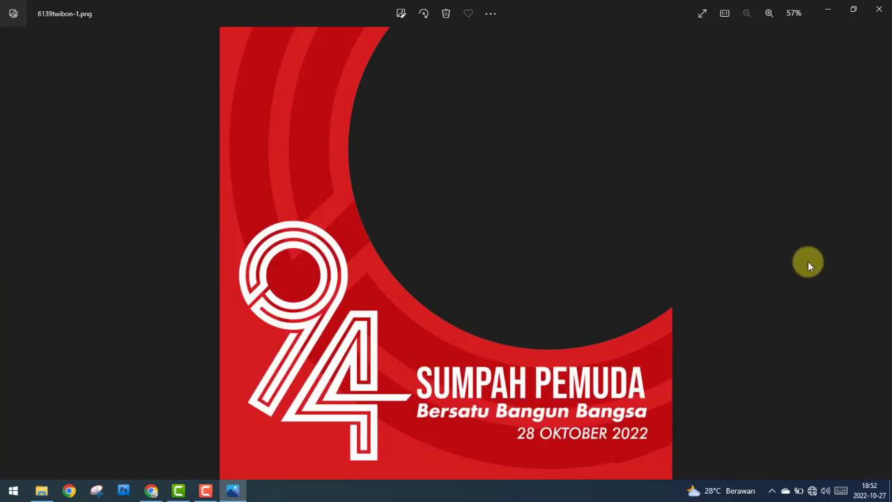
pyautogui.click(877, 255)
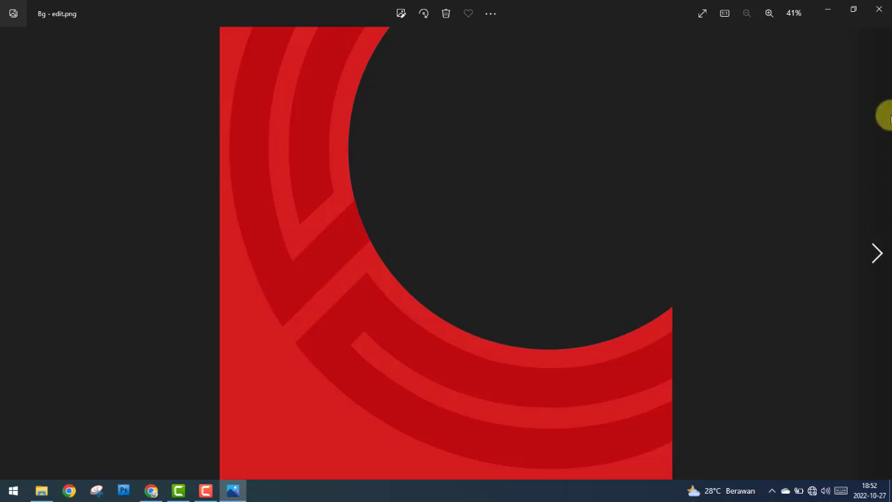
pyautogui.click(879, 9)
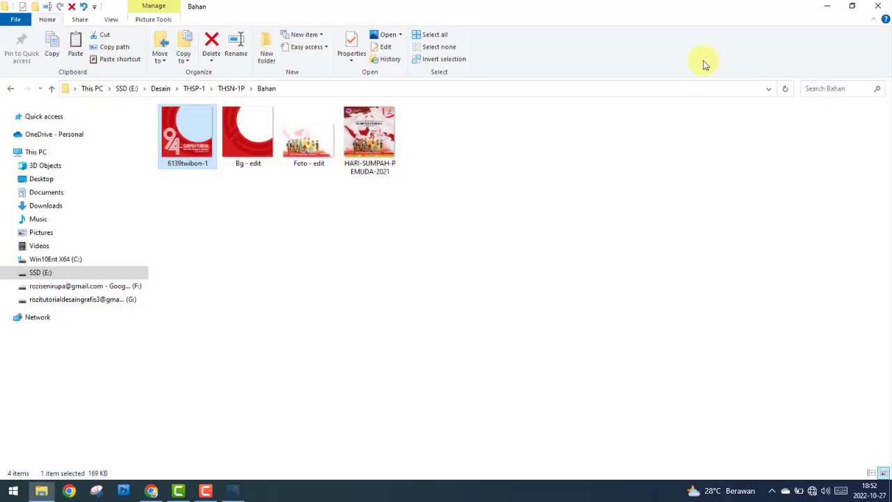
# Back in THSN-1P, preview the empty-frame THSP-1.png and the group-photo THSP-1.jpg.
pyautogui.click(11, 89)
pyautogui.click(351, 122)
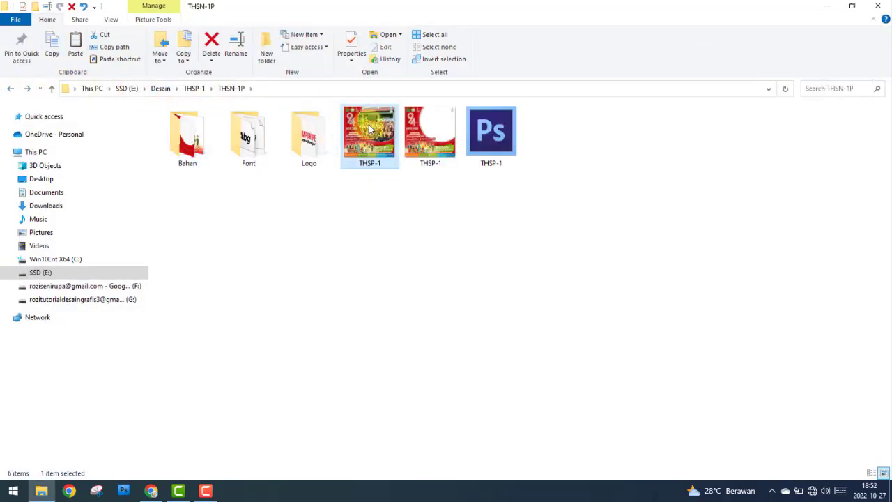
pyautogui.doubleClick(428, 140)
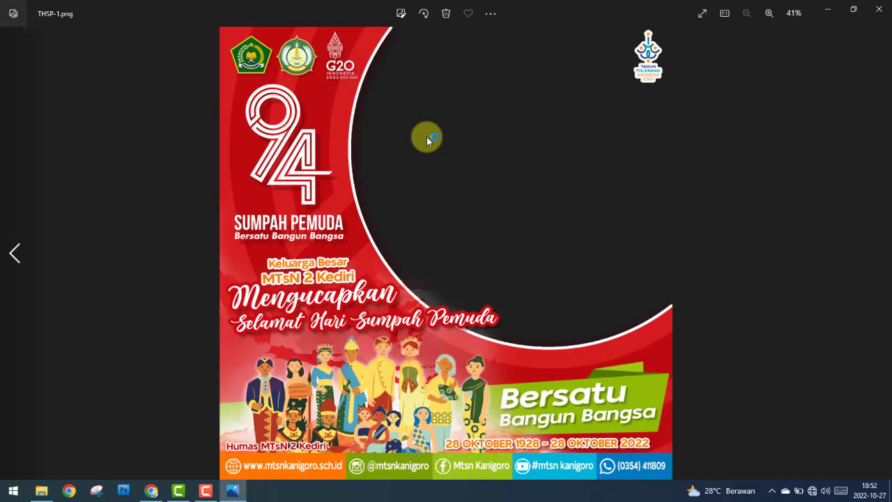
pyautogui.click(21, 260)
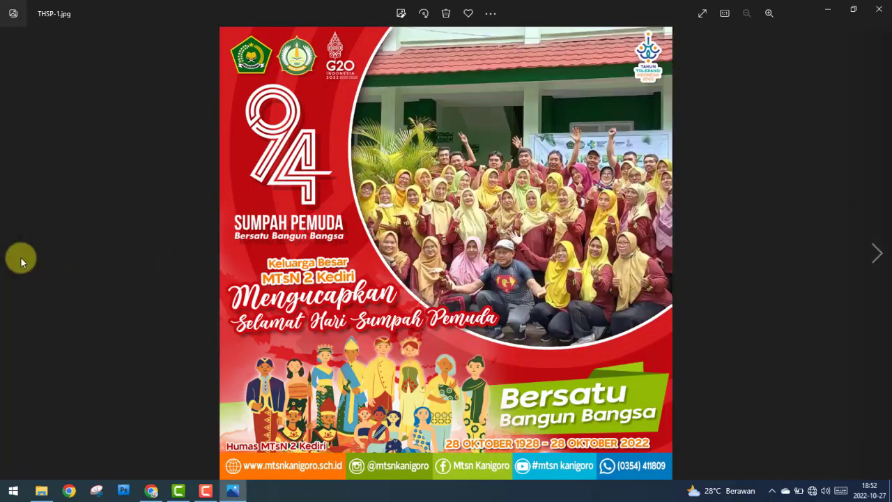
pyautogui.click(881, 11)
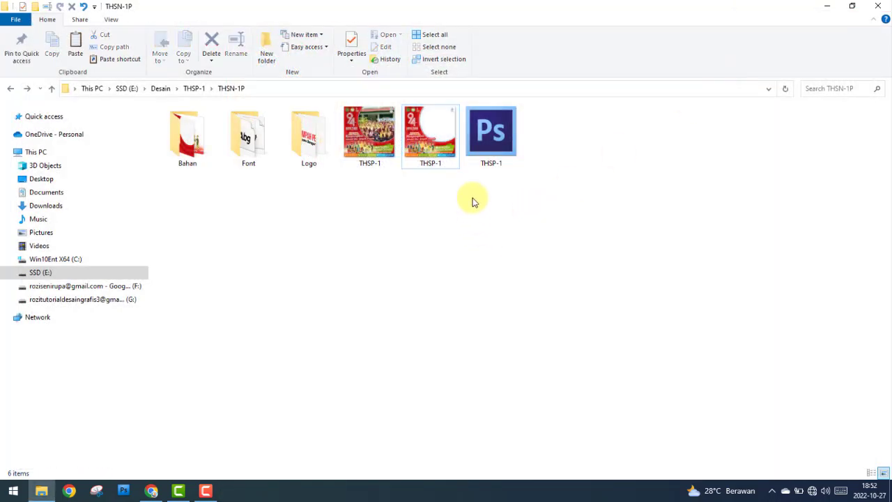
# Open the THSP-1 PSD file in Photoshop CS6.
pyautogui.click(507, 140)
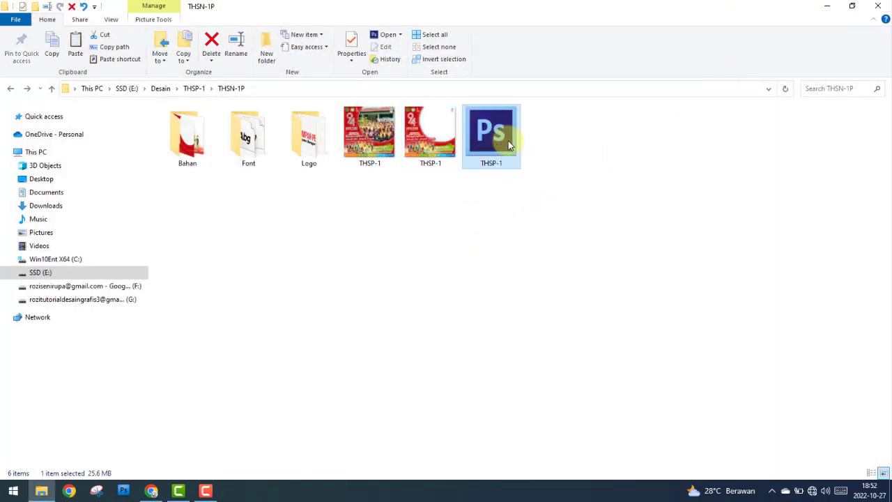
pyautogui.moveTo(492, 133)
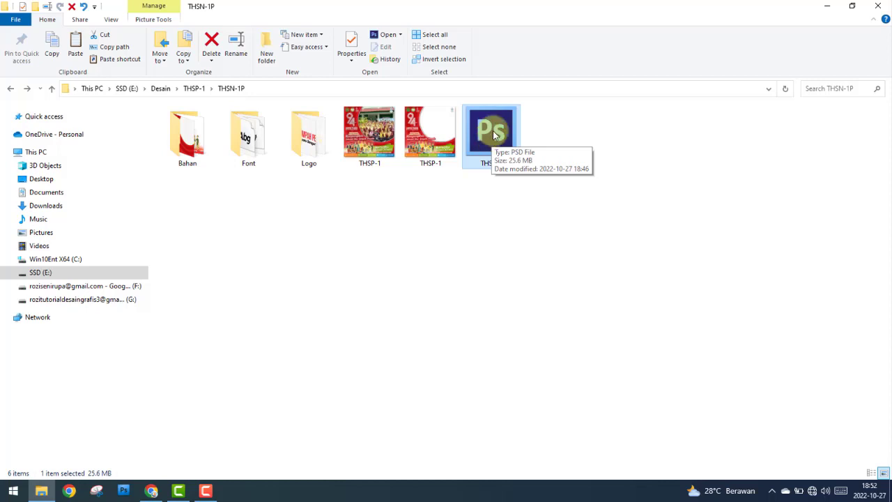
pyautogui.doubleClick(493, 135)
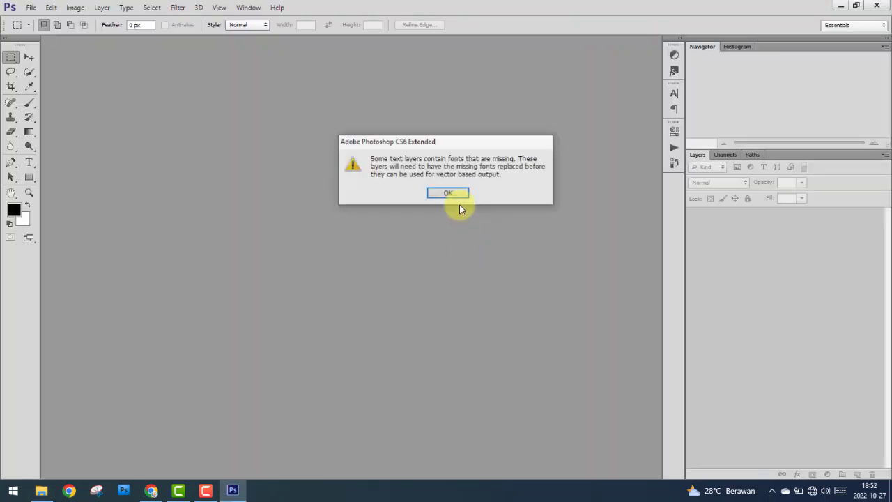
# Dismiss the missing-fonts warning and dock THSP-1.psd as a tab in the workspace.
pyautogui.click(449, 195)
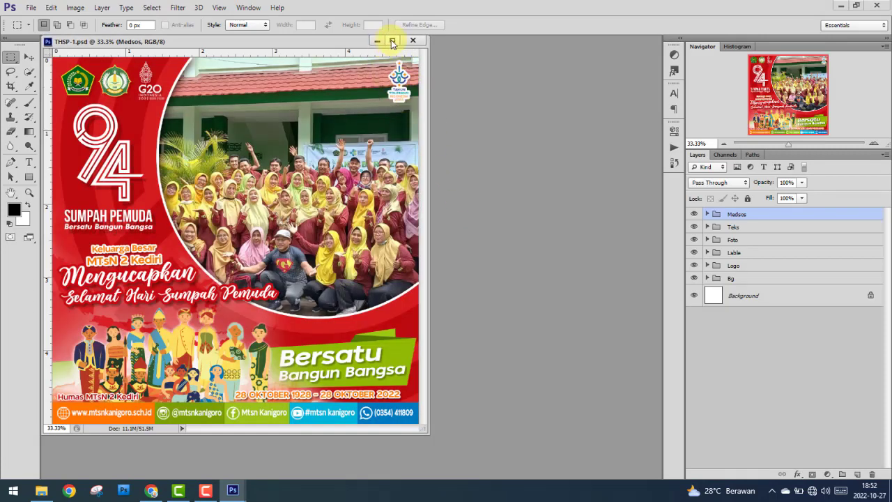
pyautogui.click(393, 43)
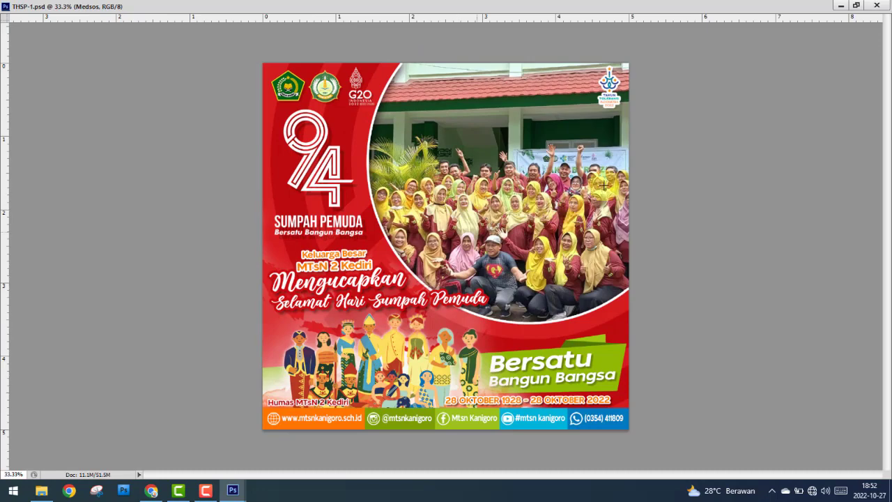
pyautogui.click(856, 6)
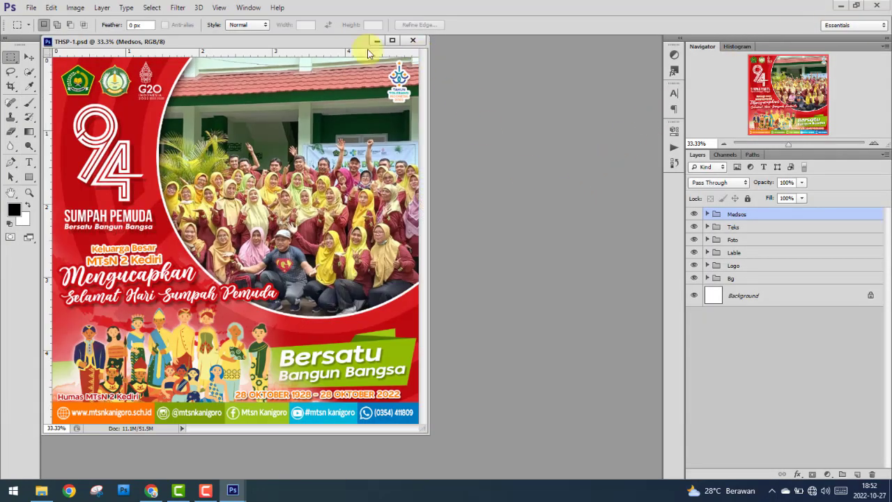
pyautogui.moveTo(345, 42); pyautogui.dragTo(372, 38)
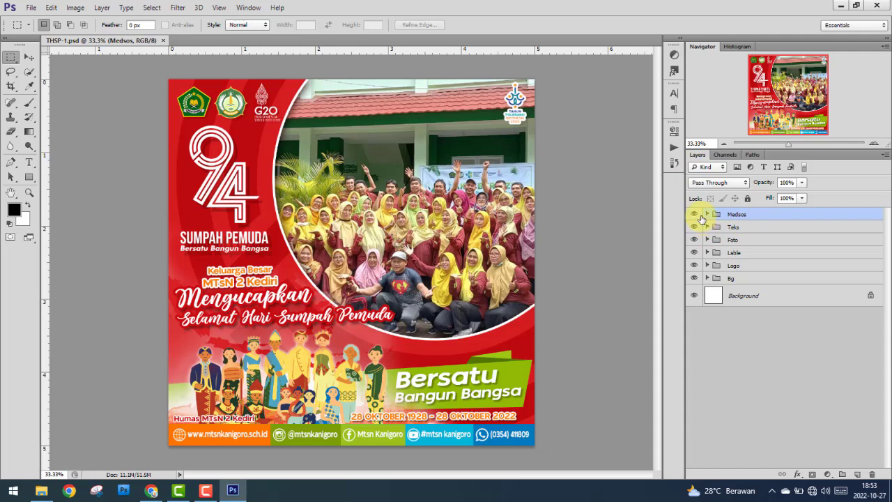
# Inspect the Medsos and Teks groups, checking each greeting text layer.
pyautogui.click(708, 215)
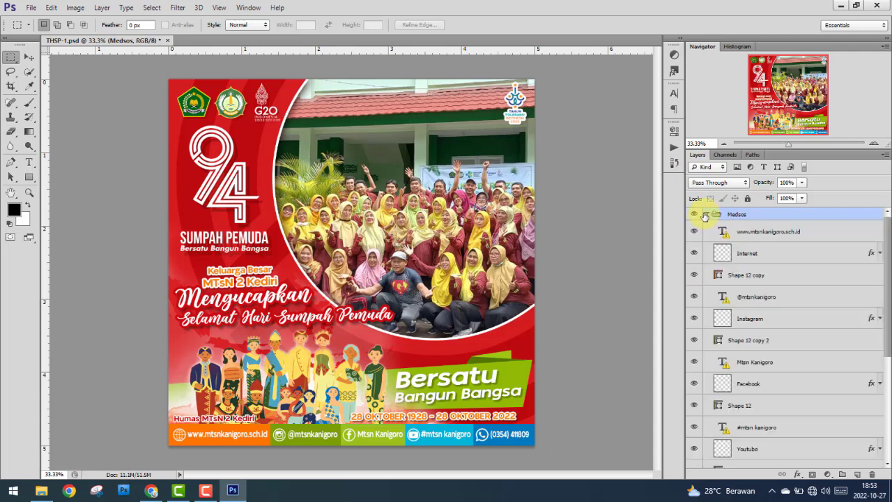
pyautogui.click(706, 214)
pyautogui.click(694, 215)
pyautogui.click(694, 215)
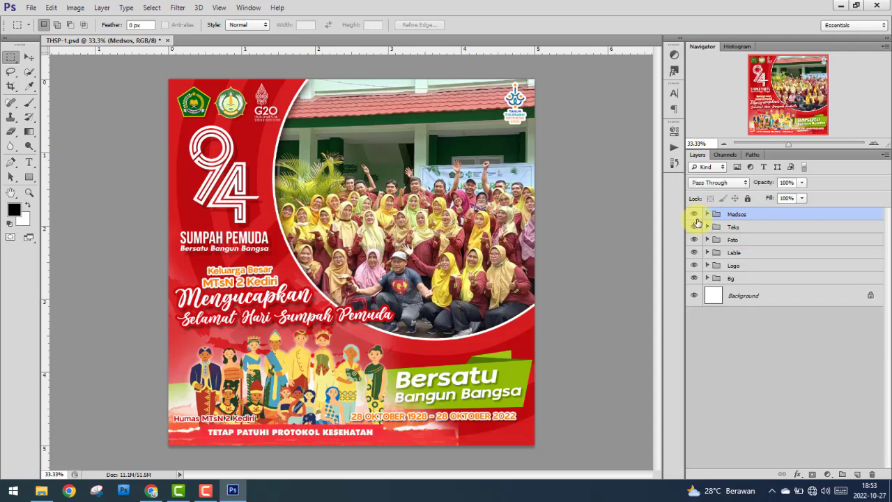
pyautogui.click(694, 226)
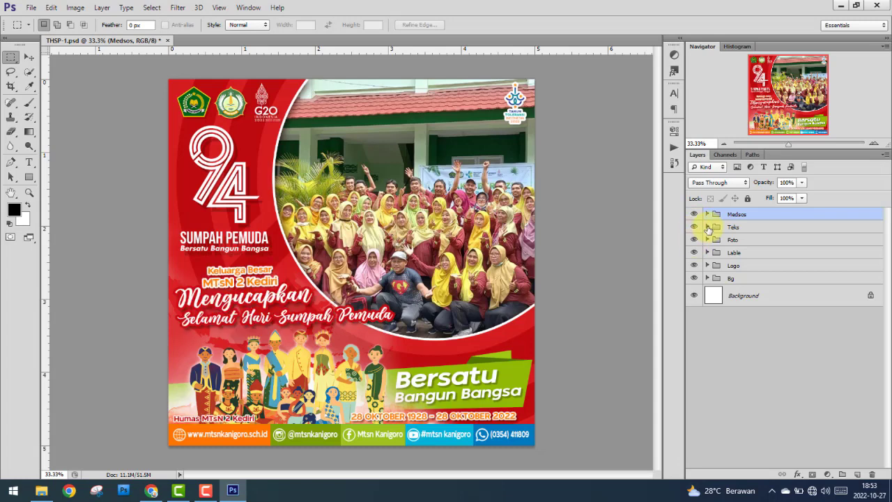
pyautogui.click(764, 266)
pyautogui.click(774, 287)
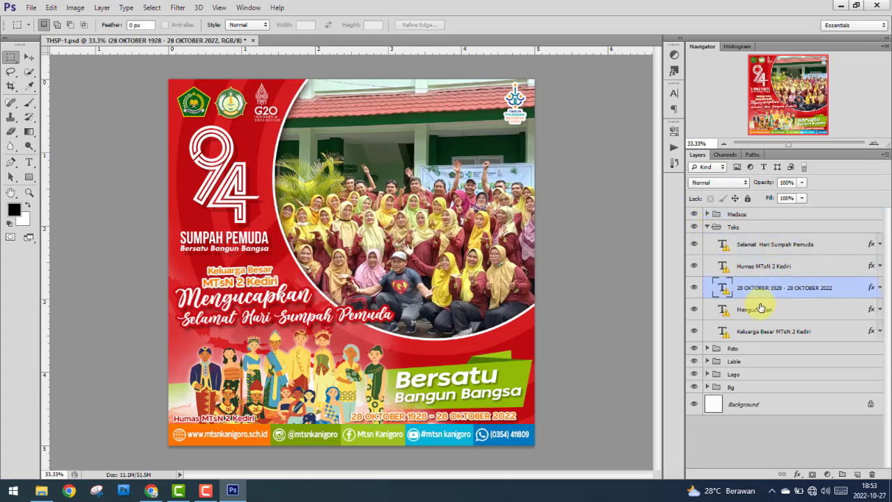
pyautogui.click(761, 310)
pyautogui.click(760, 331)
pyautogui.click(708, 227)
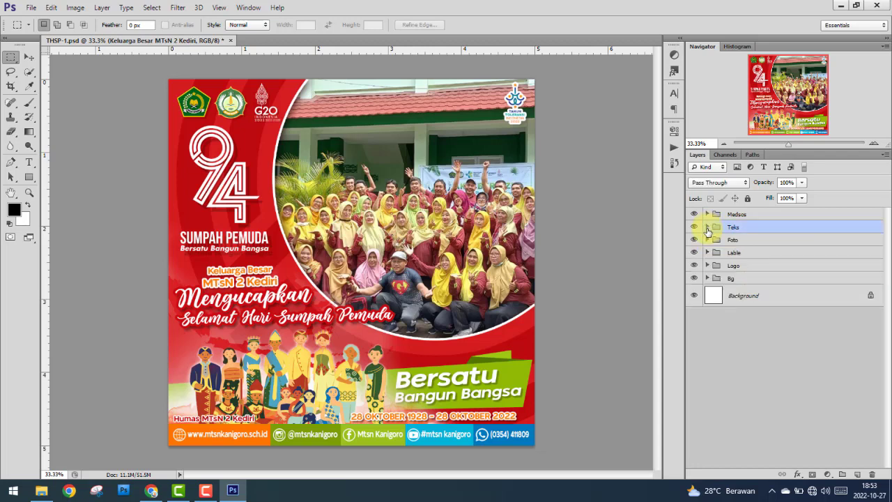
# Look through the Foto, Lable, Logo and Bg groups, then hide Layer 16 and Background.
pyautogui.click(708, 240)
pyautogui.click(708, 240)
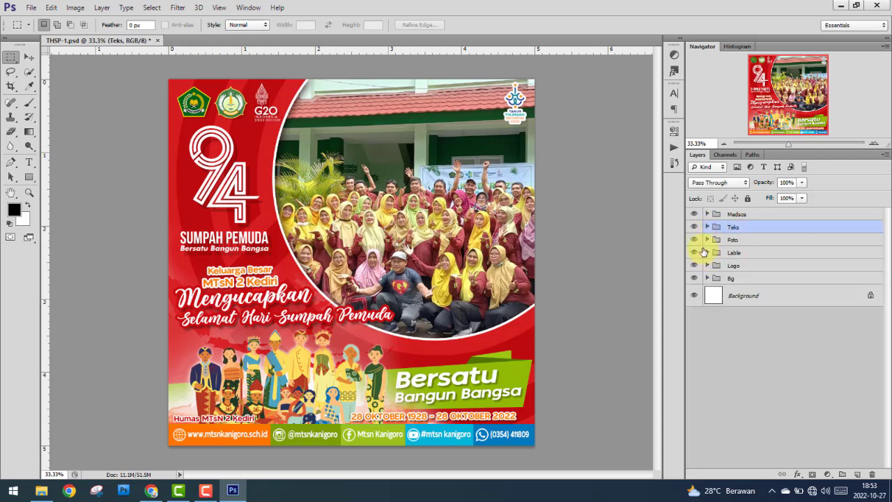
pyautogui.click(707, 252)
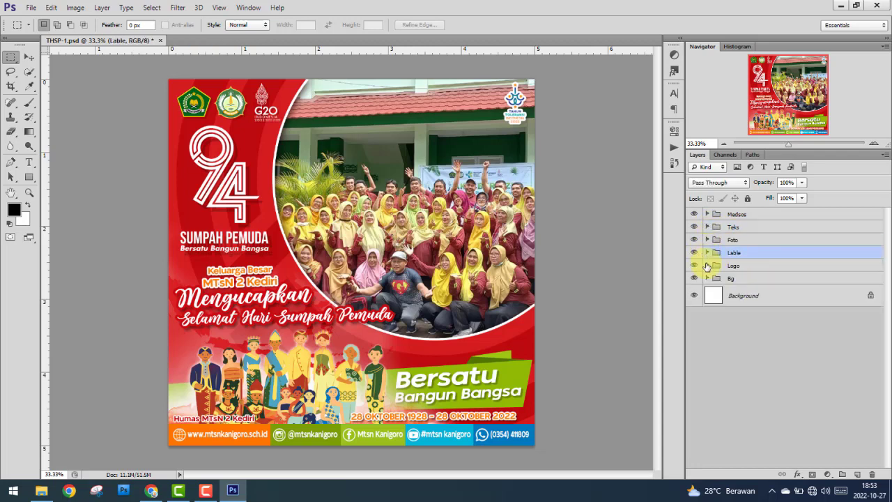
pyautogui.click(707, 266)
pyautogui.click(707, 278)
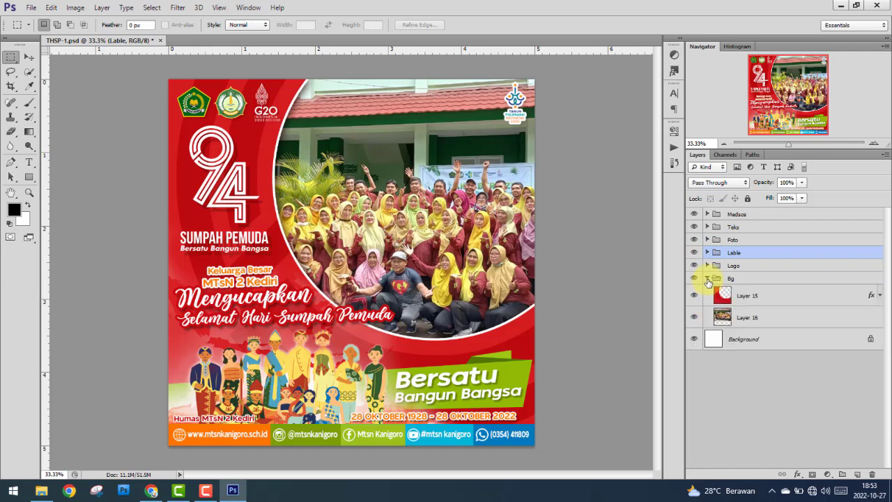
pyautogui.click(694, 296)
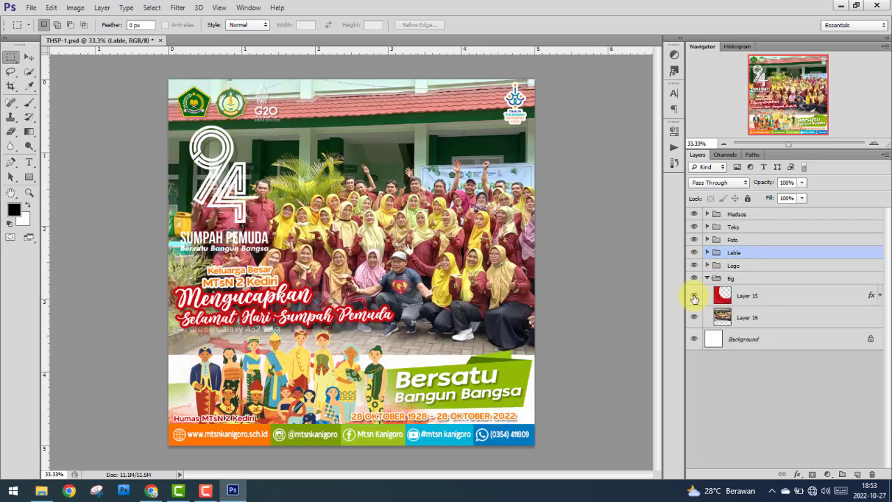
pyautogui.click(694, 297)
pyautogui.click(694, 319)
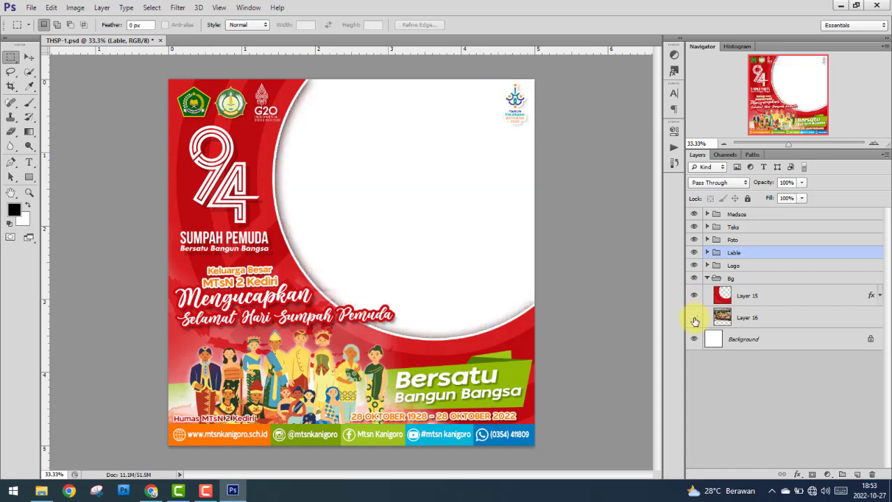
pyautogui.click(694, 340)
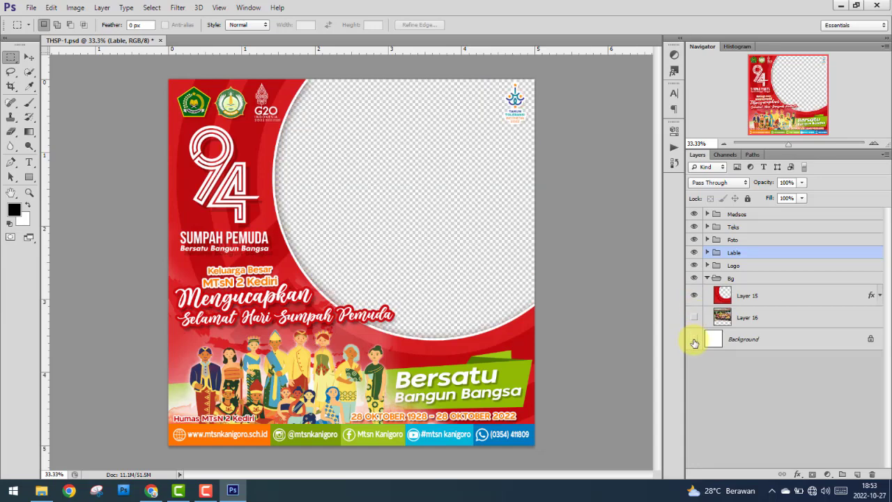
# Close Photoshop without saving and create a new folder THSP-1C inside THSP-1.
pyautogui.click(871, 7)
pyautogui.click(445, 189)
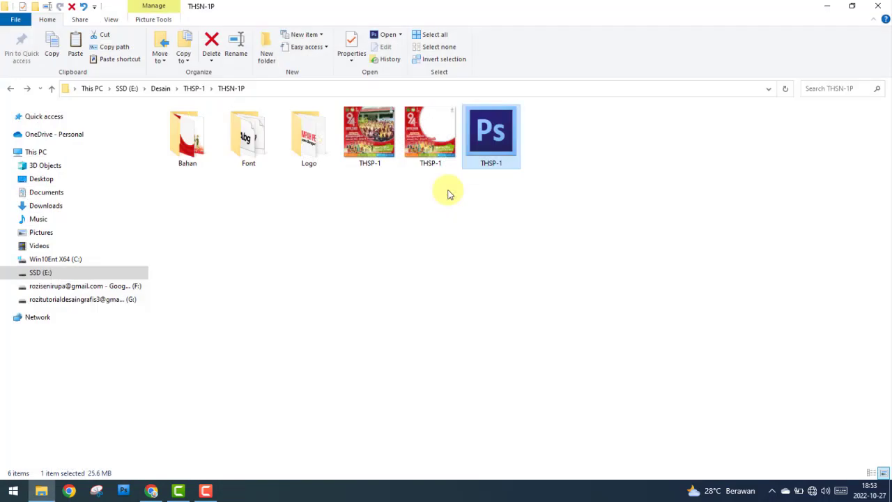
pyautogui.click(10, 88)
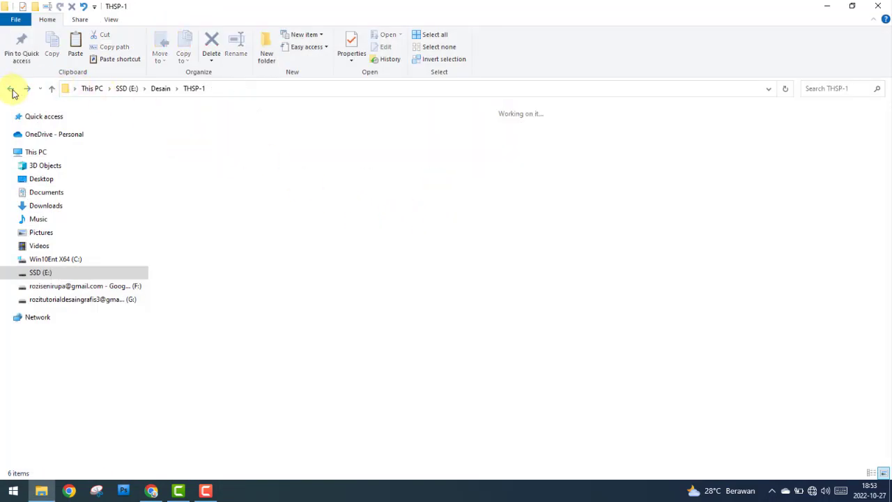
pyautogui.click(267, 49)
pyautogui.write('THSP-1C')
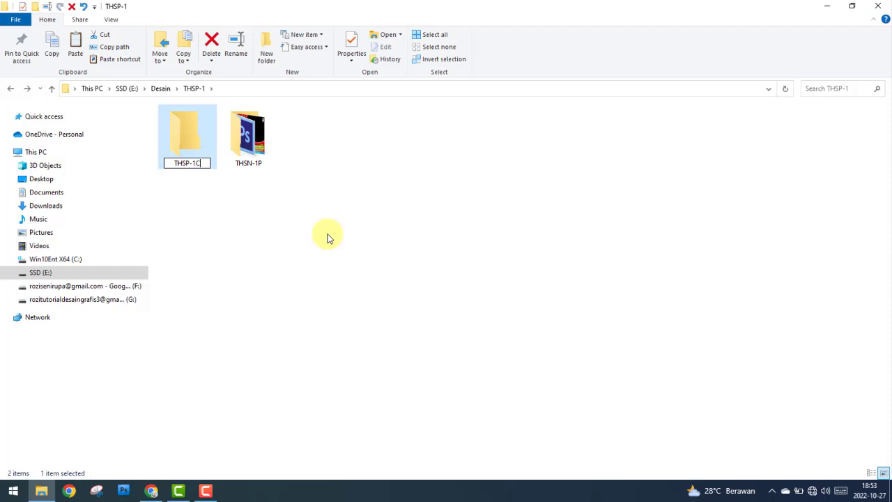
pyautogui.press('Return')
# Copy Bahan, Font, Logo and the THSP-1 PNG into THSP-1C, shown as large icons.
pyautogui.doubleClick(186, 136)
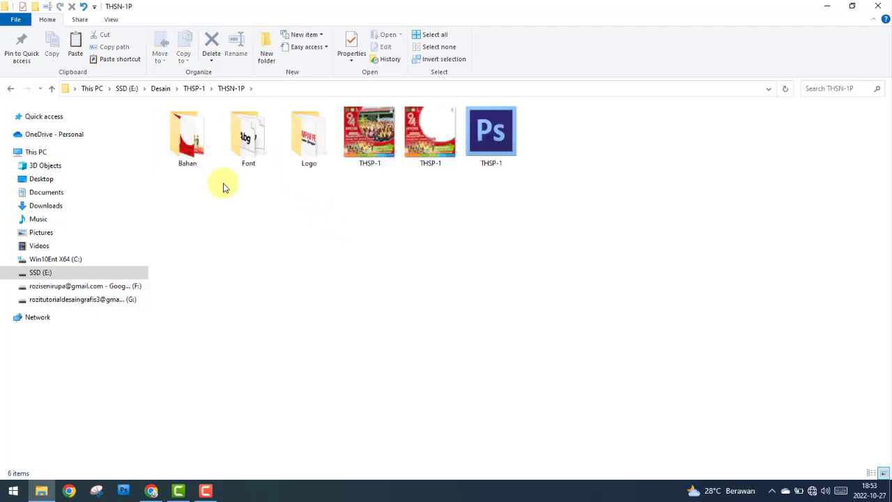
pyautogui.moveTo(185, 188); pyautogui.dragTo(323, 150)
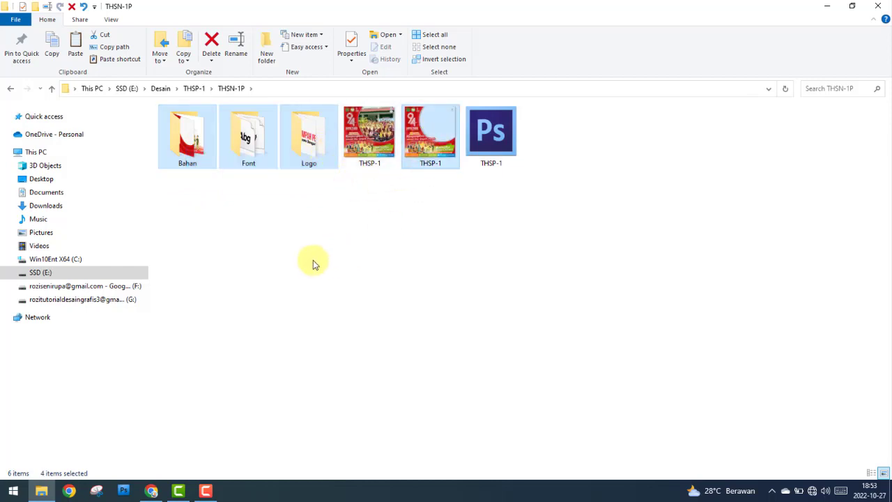
pyautogui.rightClick(216, 140)
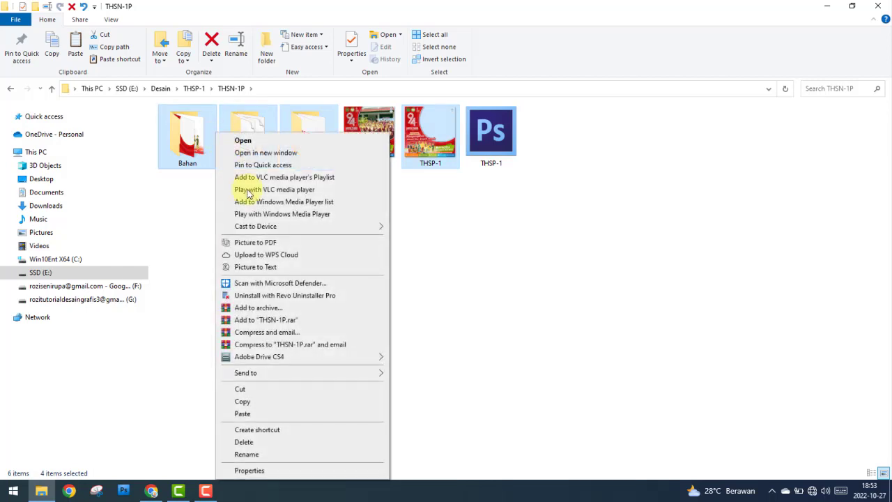
pyautogui.click(257, 399)
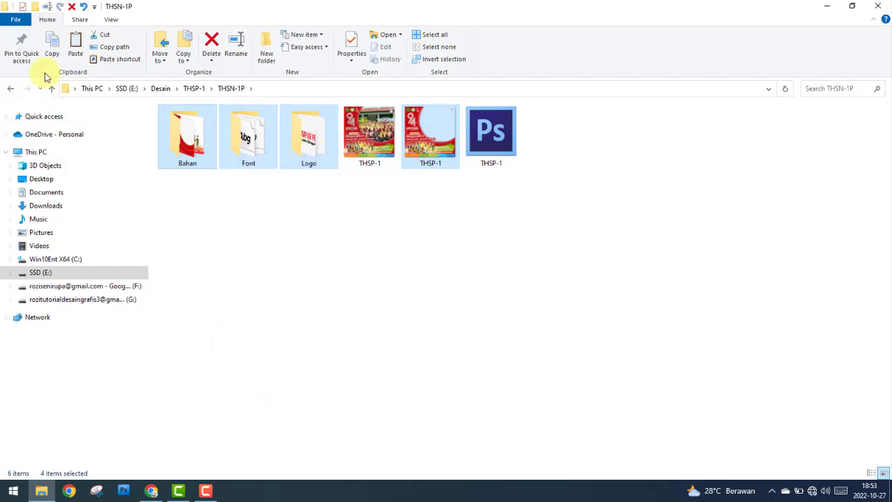
pyautogui.click(8, 90)
pyautogui.doubleClick(236, 133)
pyautogui.rightClick(339, 210)
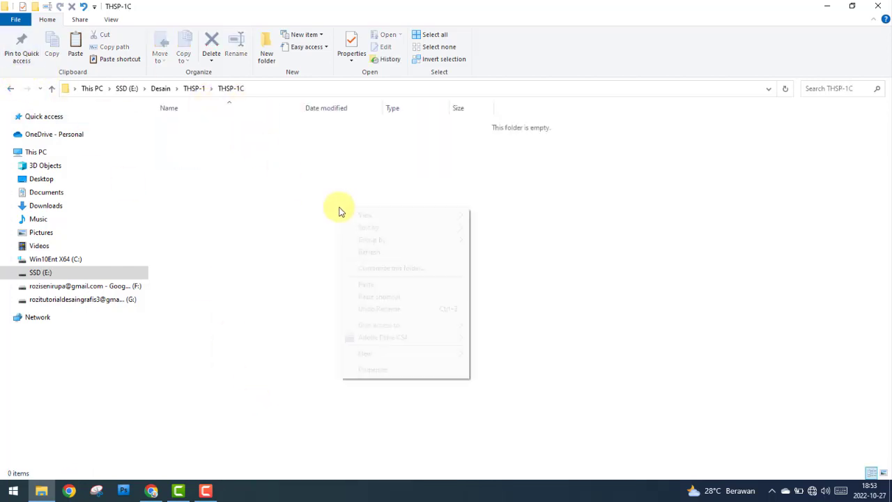
pyautogui.click(384, 285)
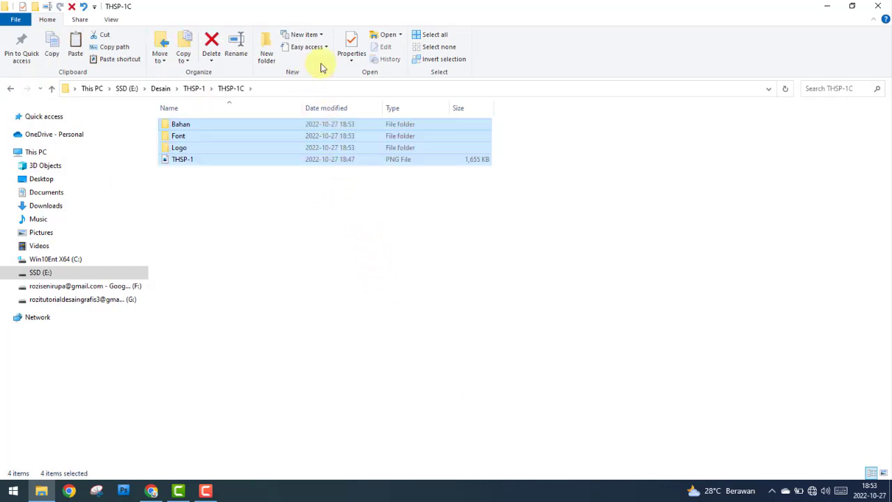
pyautogui.click(111, 20)
pyautogui.click(178, 34)
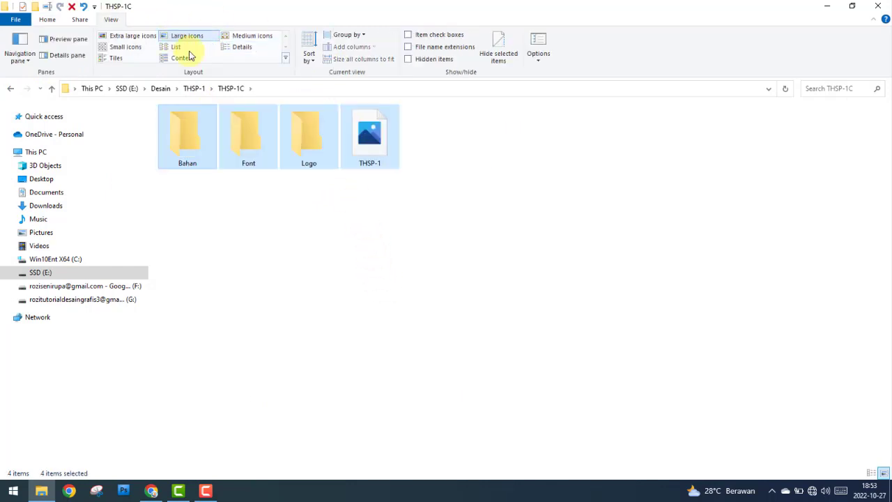
# Check the contents of the copied Bahan, Font and Logo folders.
pyautogui.click(532, 340)
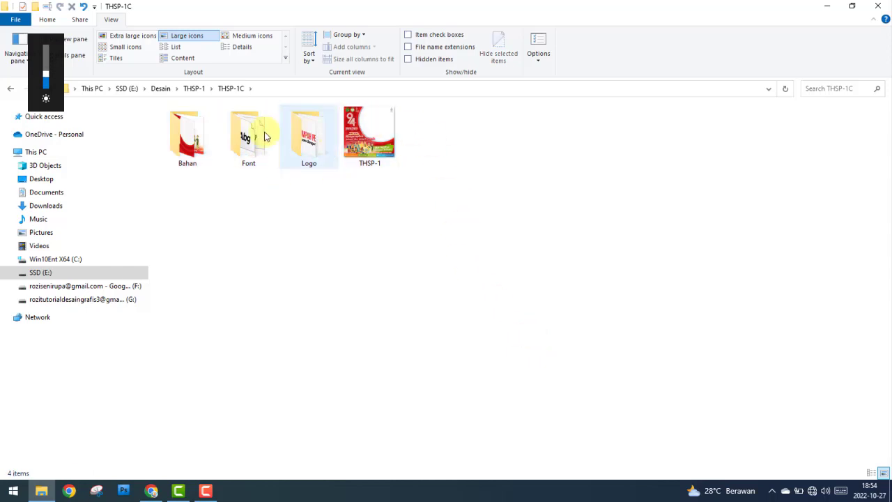
pyautogui.doubleClick(207, 152)
pyautogui.moveTo(189, 209); pyautogui.dragTo(419, 139)
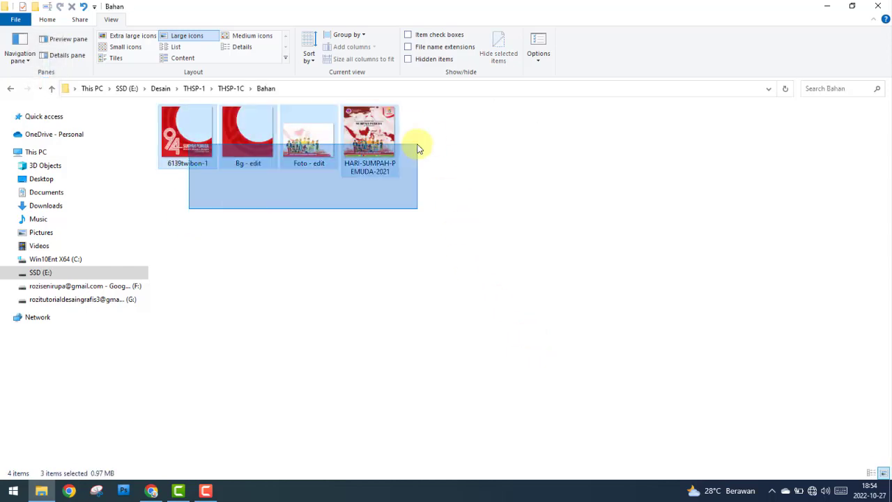
pyautogui.click(11, 89)
pyautogui.doubleClick(245, 155)
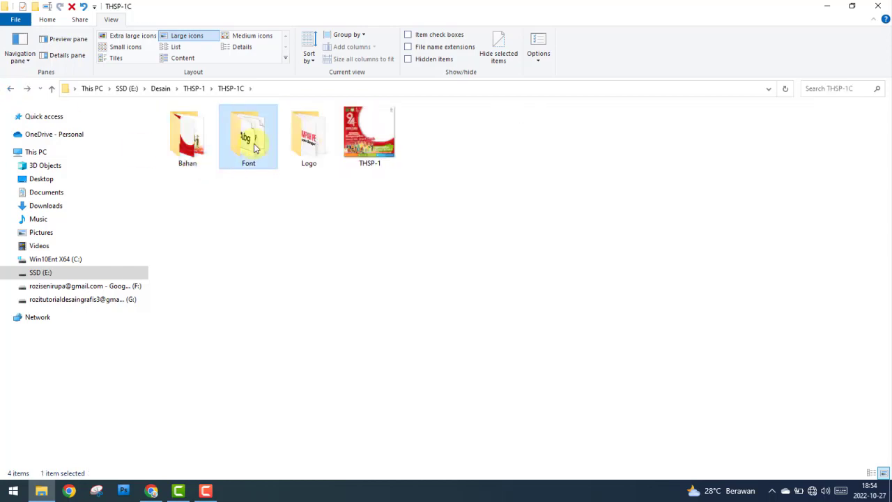
pyautogui.moveTo(200, 179); pyautogui.dragTo(204, 122)
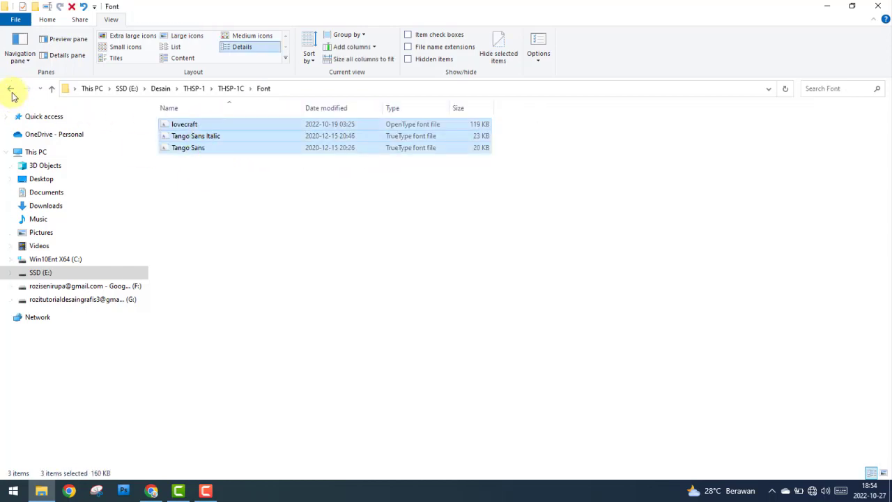
pyautogui.click(11, 89)
pyautogui.doubleClick(292, 138)
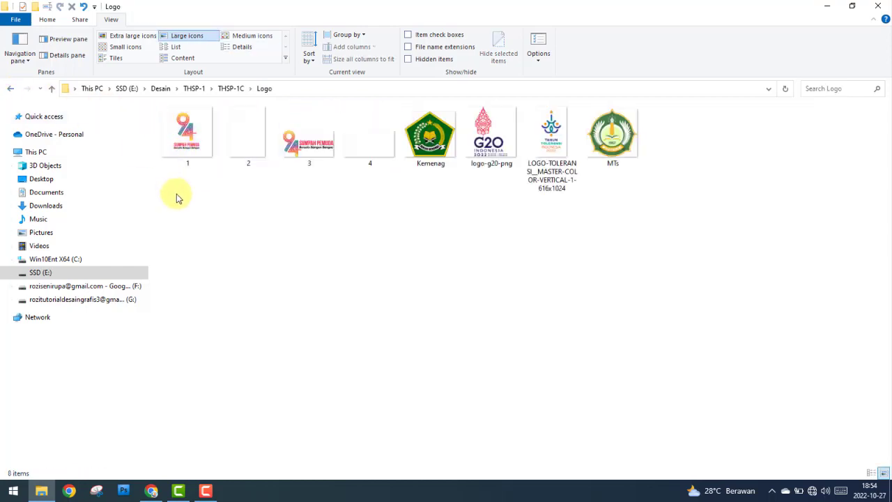
pyautogui.moveTo(176, 199); pyautogui.dragTo(437, 177)
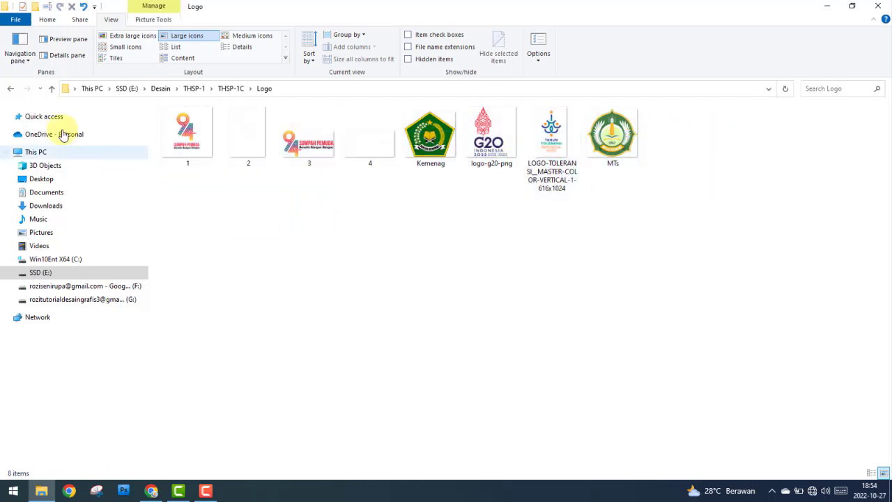
pyautogui.click(11, 88)
# Launch CorelDRAW X7 from the Start menu's app list.
pyautogui.click(375, 137)
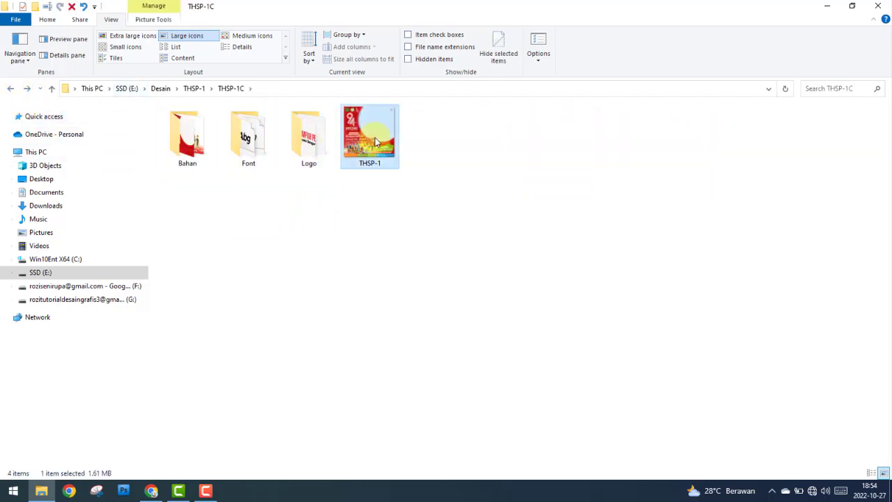
pyautogui.click(305, 271)
pyautogui.click(16, 492)
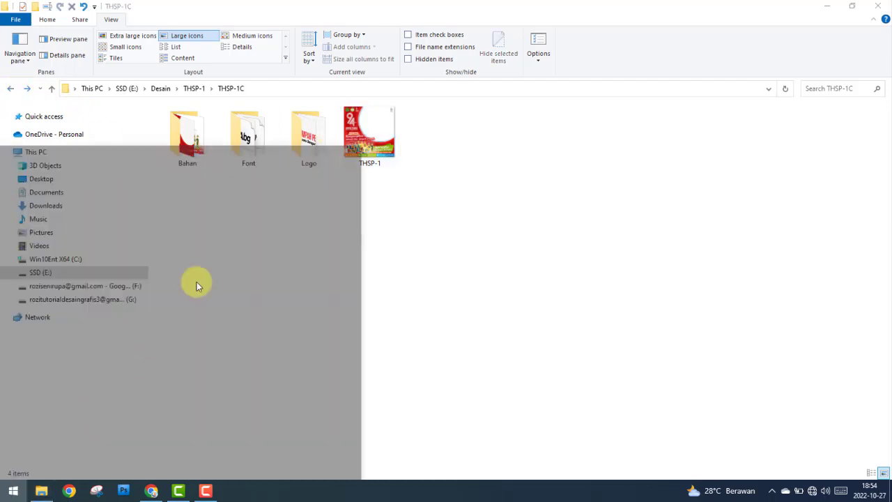
pyautogui.click(322, 186)
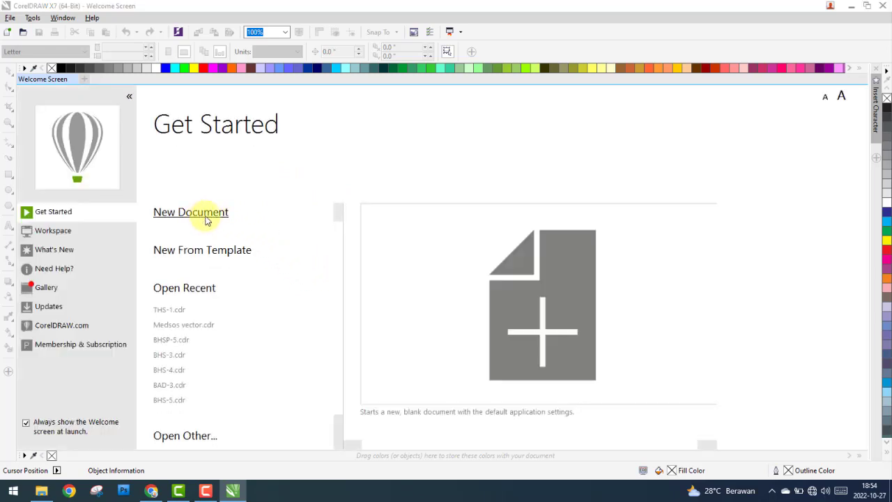
# Create a new THSP-1 document: one 5.0 × 5.0 cm page, RGB, 1000 dpi.
pyautogui.click(202, 220)
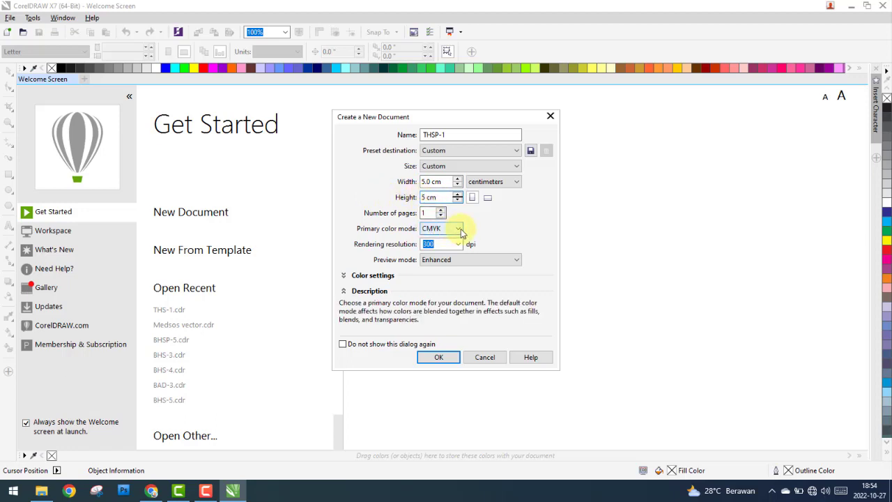
pyautogui.click(439, 229)
pyautogui.write('1000')
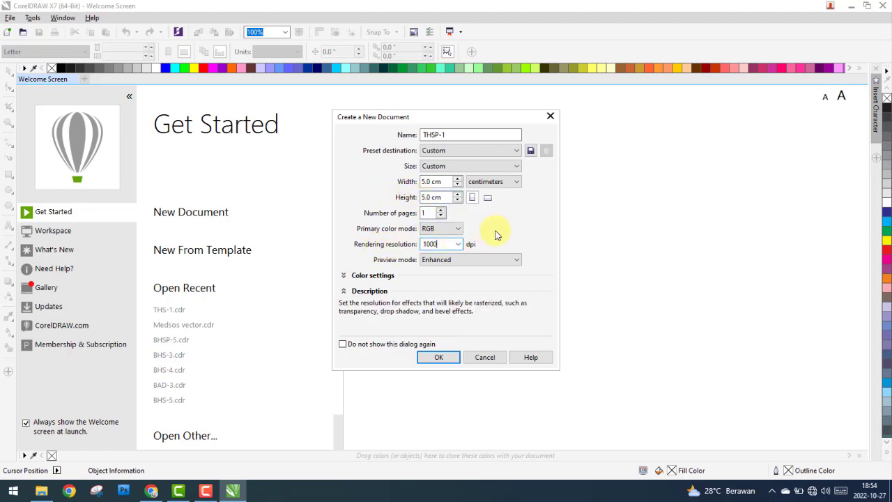
pyautogui.click(437, 198)
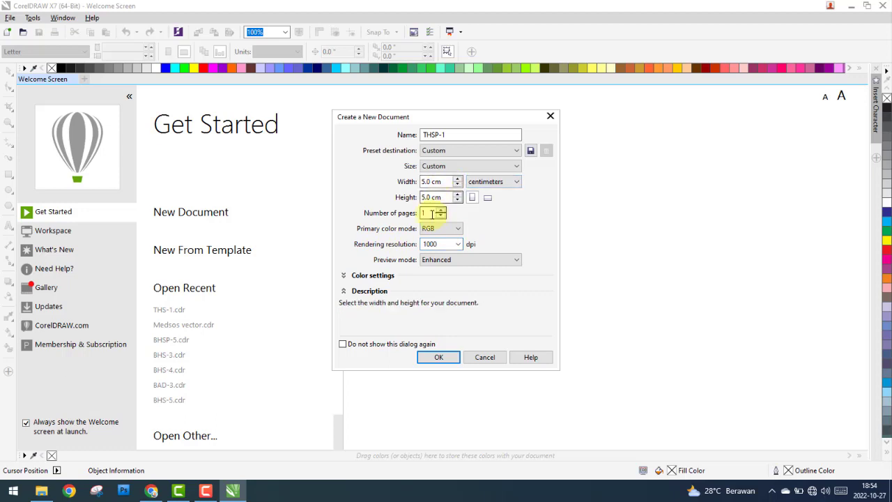
pyautogui.click(432, 214)
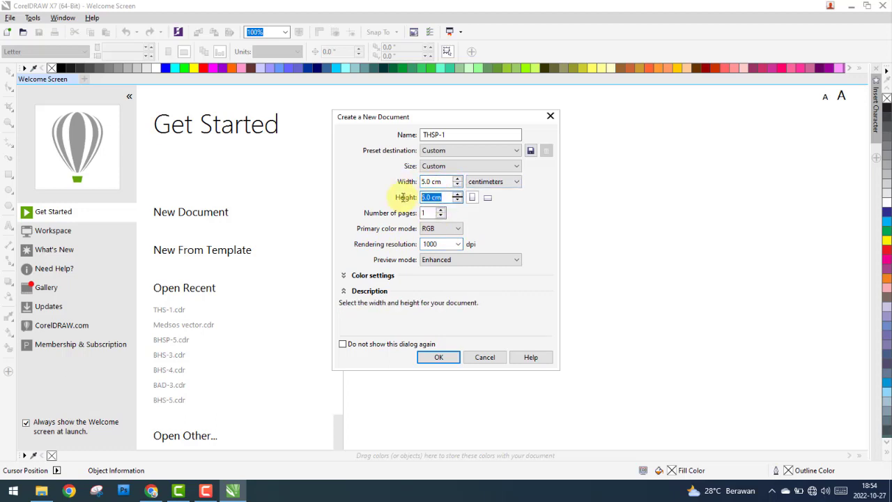
pyautogui.click(438, 244)
pyautogui.click(515, 182)
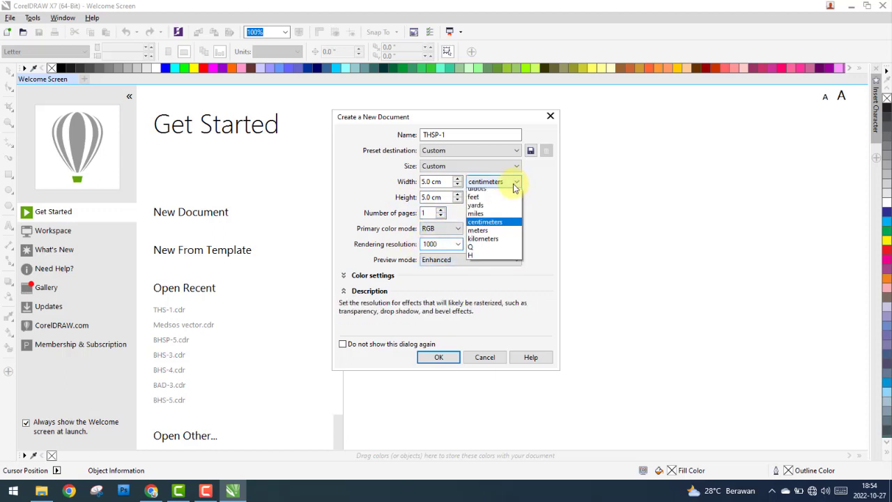
pyautogui.click(482, 277)
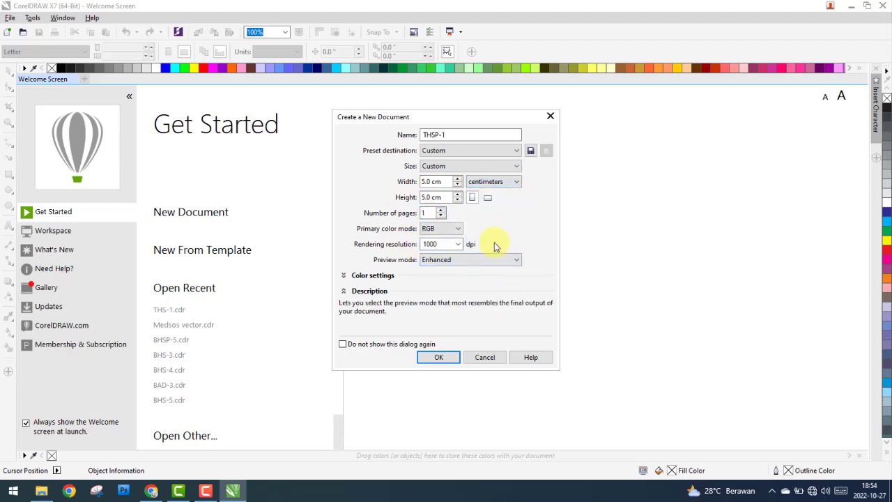
pyautogui.click(441, 358)
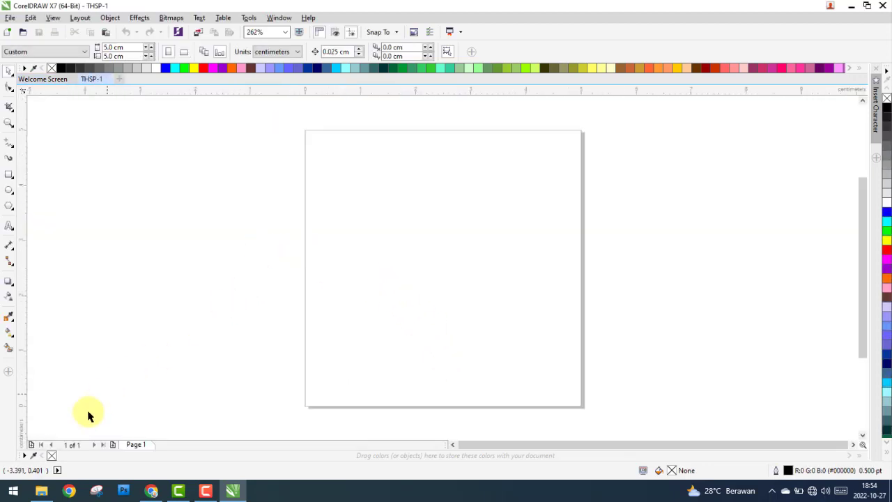
# Drag the finished THSP-1 poster image onto page 1 and centre it.
pyautogui.click(41, 491)
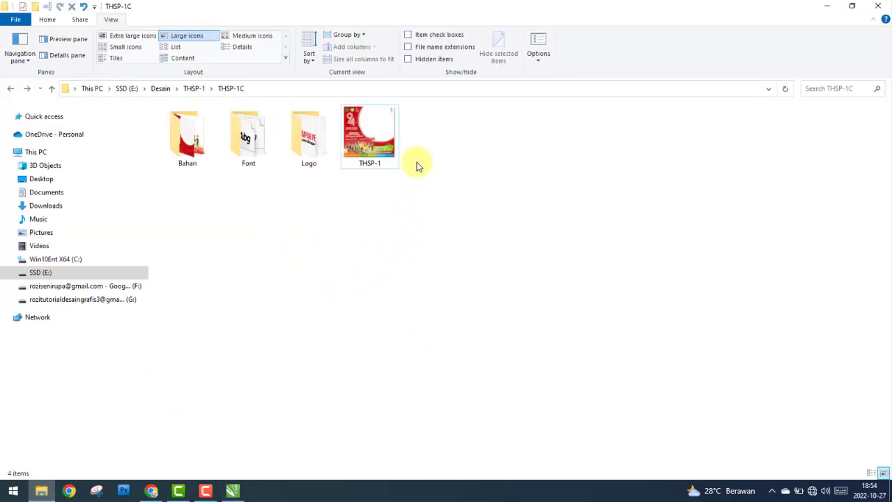
pyautogui.click(366, 140)
pyautogui.moveTo(366, 133)
pyautogui.mouseDown()
pyautogui.moveTo(238, 497)
pyautogui.moveTo(428, 259)
pyautogui.moveTo(422, 251)
pyautogui.mouseUp()
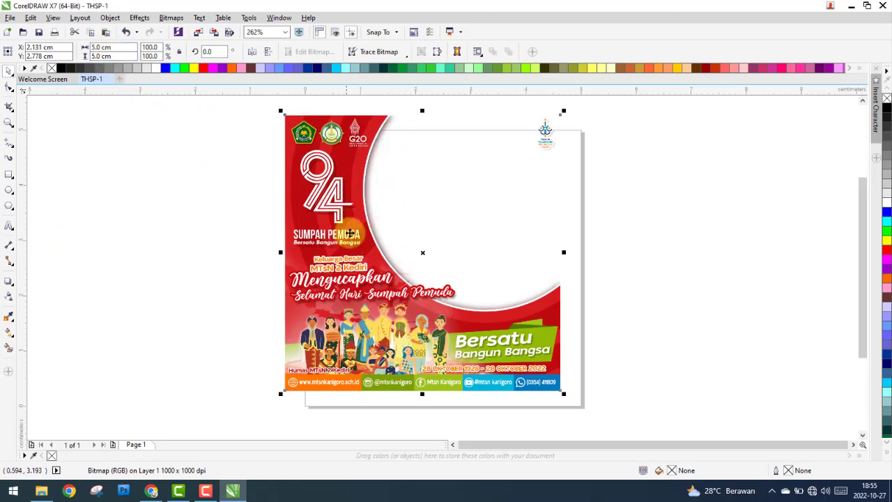
pyautogui.press('p')
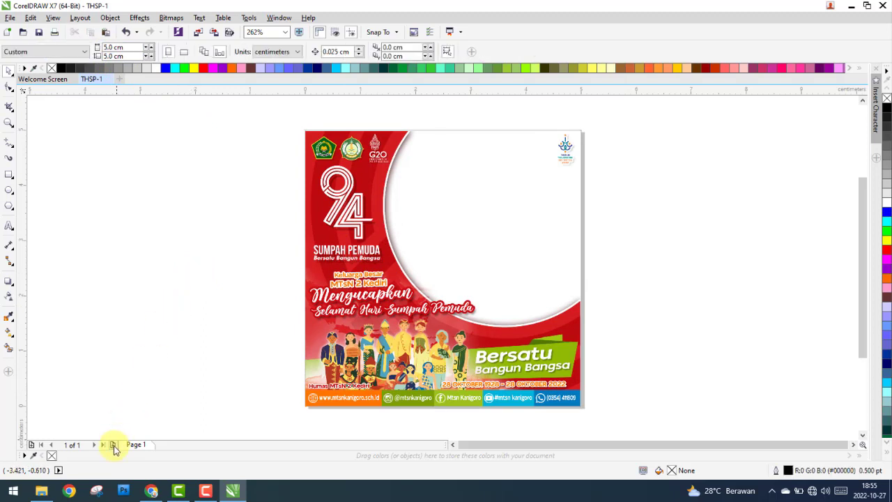
# Add a second page and preview the Bahan images to find Bg - edit.
pyautogui.click(113, 444)
pyautogui.click(41, 491)
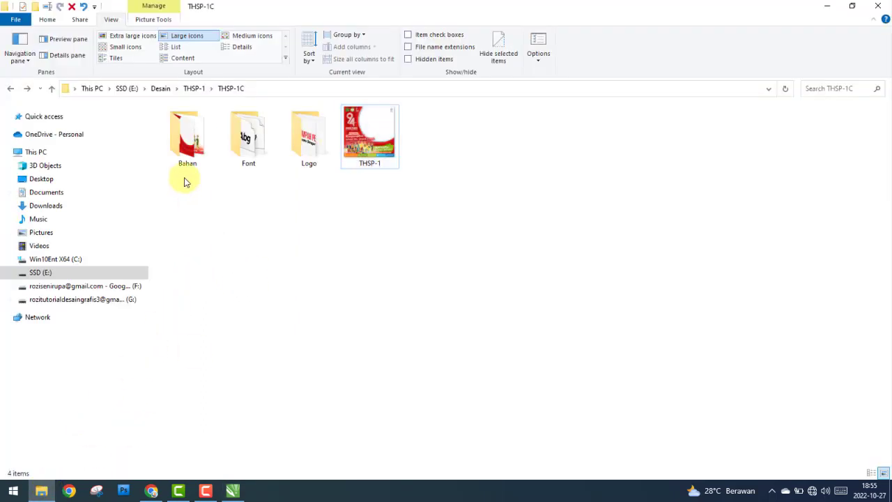
pyautogui.doubleClick(186, 136)
pyautogui.doubleClick(187, 140)
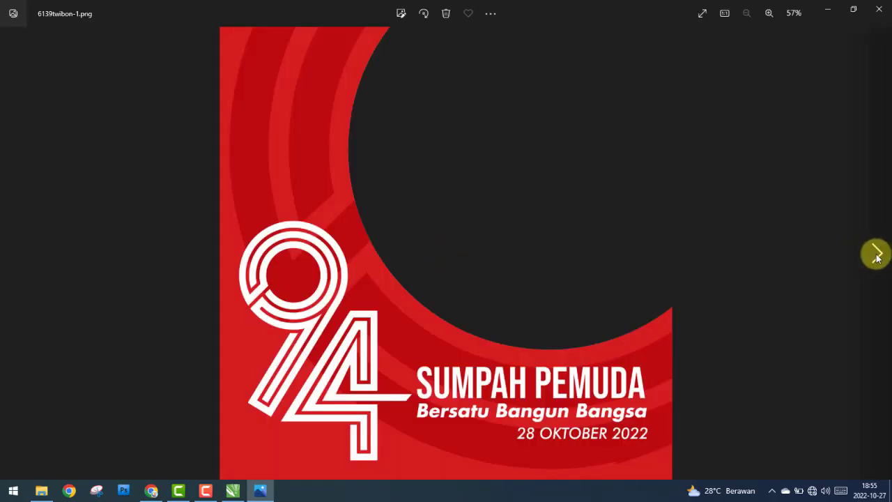
pyautogui.click(877, 255)
pyautogui.click(878, 9)
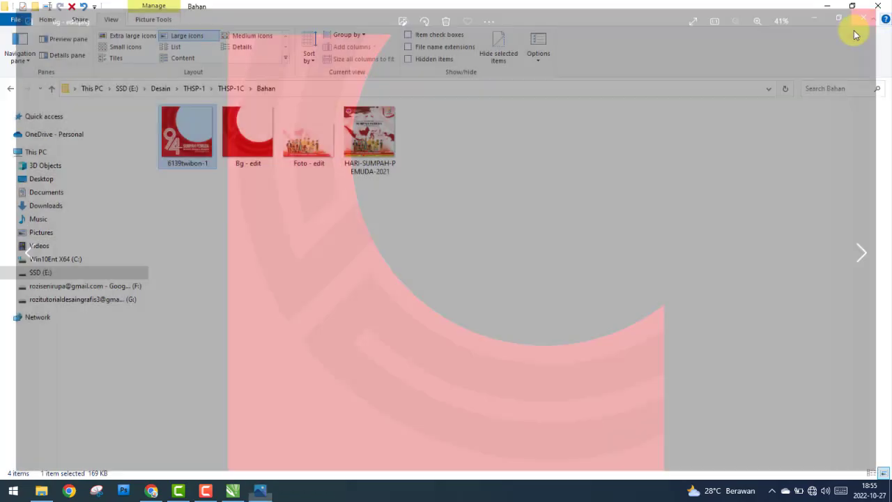
# Import Bg - edit onto page 2, size it to 5.0 cm and centre it.
pyautogui.click(257, 154)
pyautogui.moveTo(249, 138); pyautogui.dragTo(420, 305)
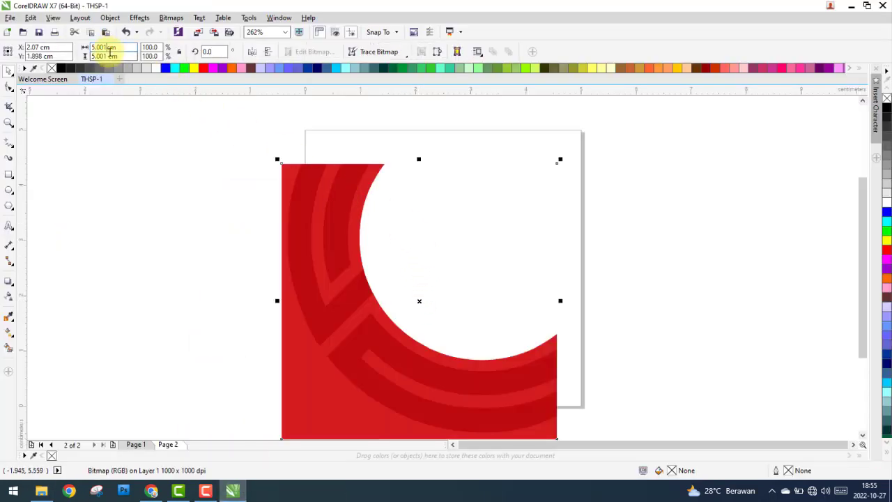
pyautogui.write('5')
pyautogui.press('Return')
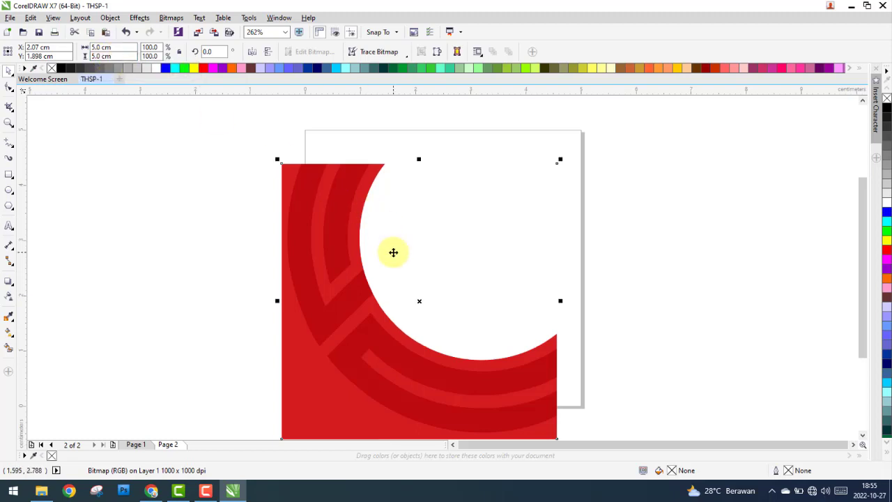
pyautogui.press('p')
pyautogui.click(154, 292)
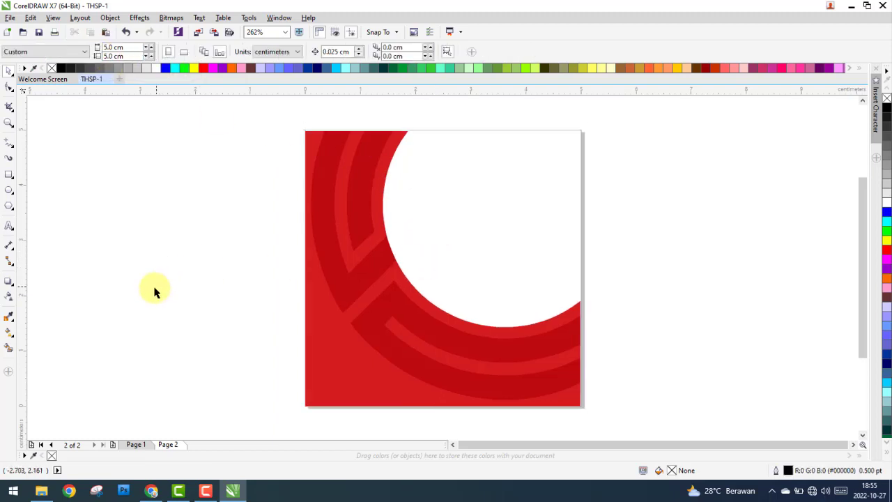
pyautogui.click(138, 446)
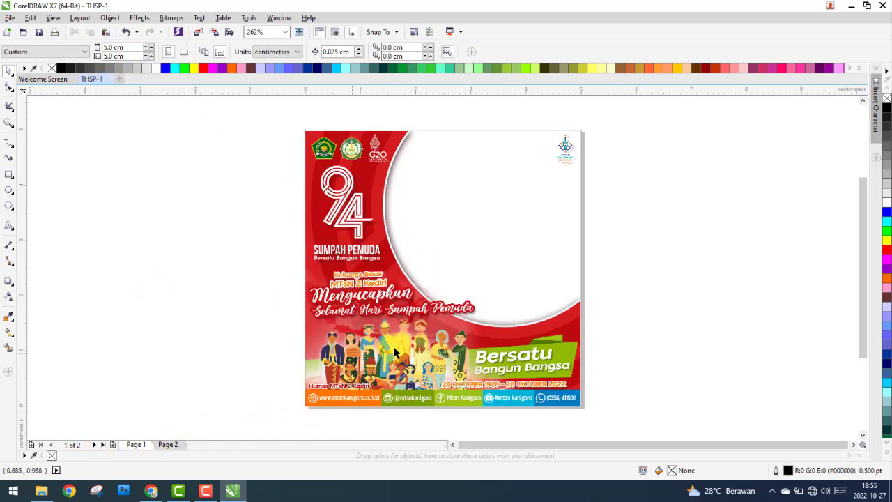
# Preview the HARI-SUMPAH-PEMUDA-2021 and Foto - edit images from the Bahan folder.
pyautogui.click(41, 491)
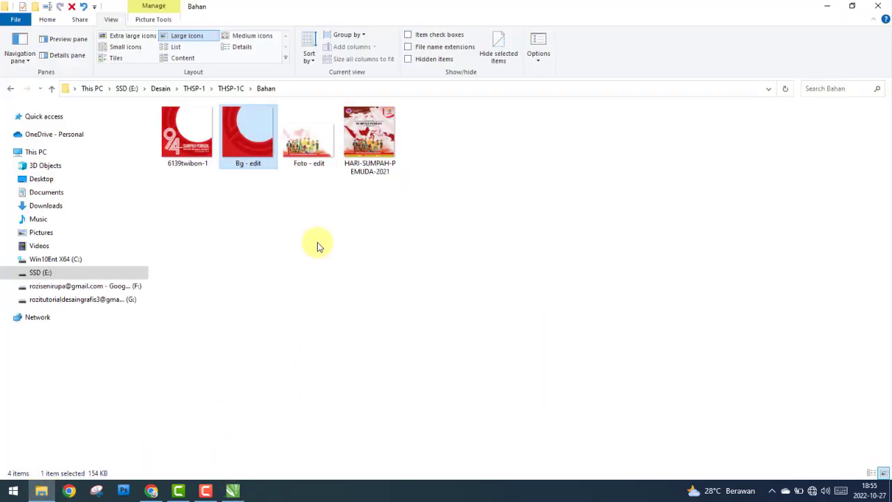
pyautogui.click(363, 141)
pyautogui.doubleClick(382, 163)
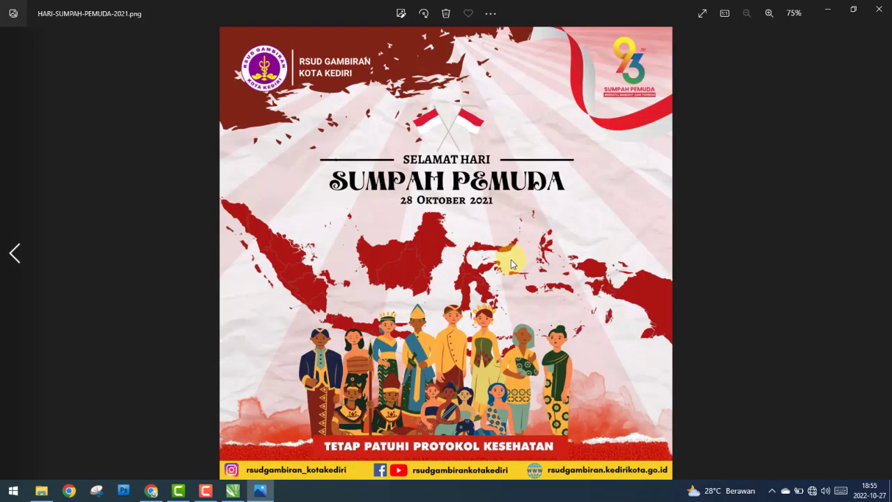
pyautogui.click(16, 254)
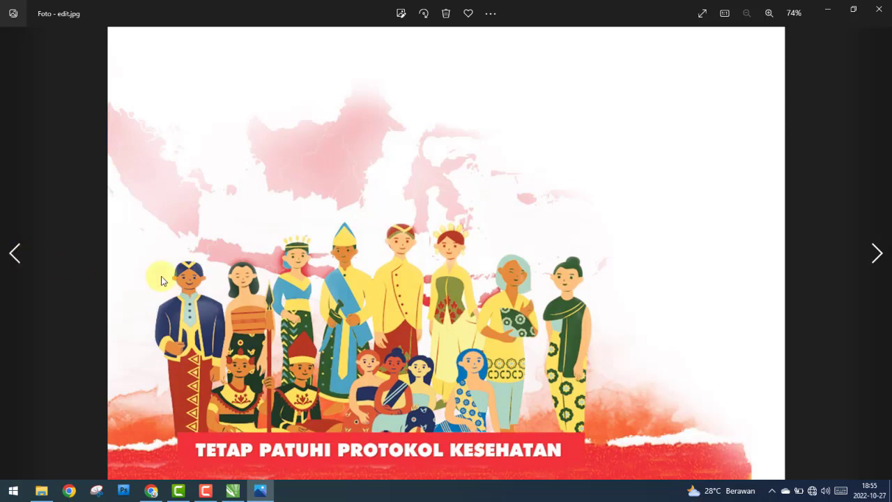
pyautogui.click(877, 255)
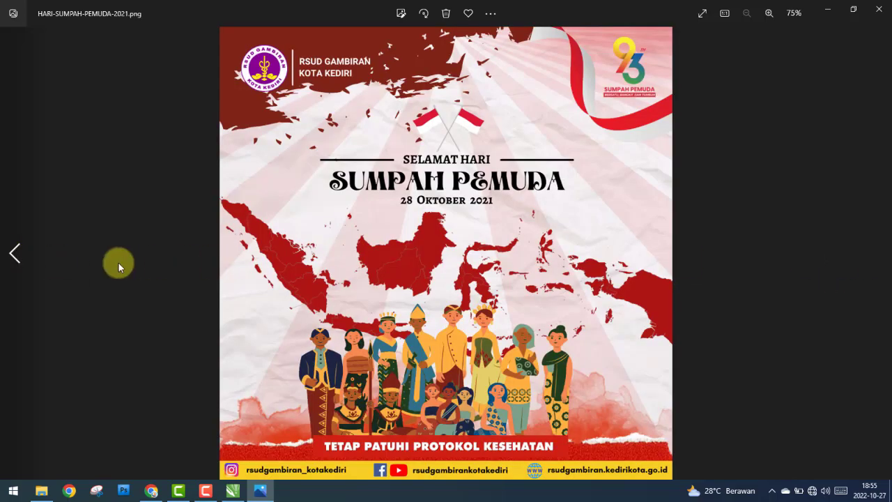
pyautogui.click(14, 256)
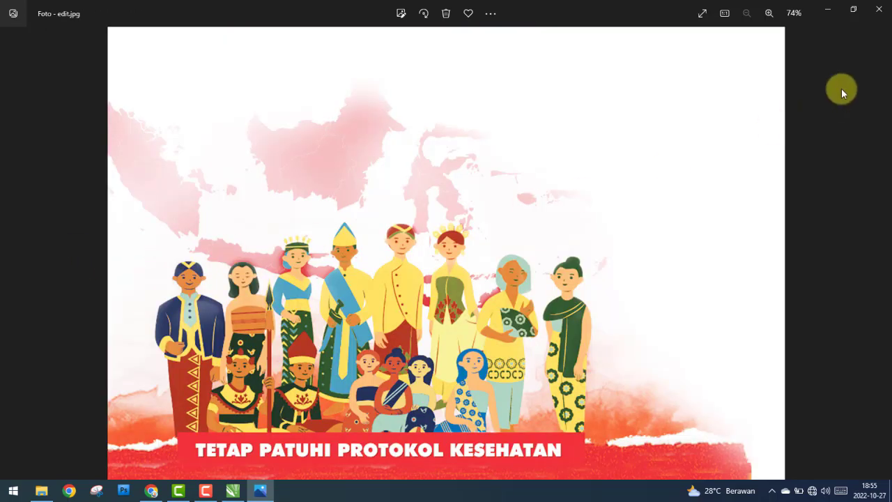
pyautogui.click(879, 9)
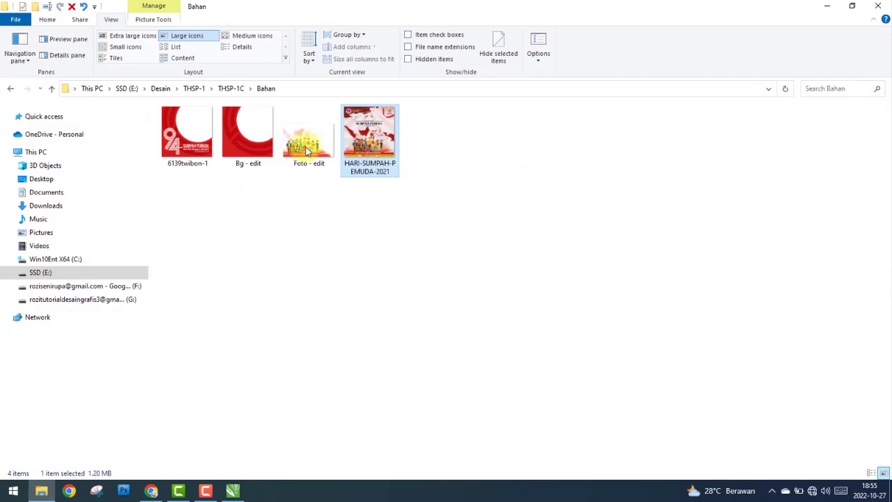
# Drag Foto - edit onto page 1 so it overlaps the poster's lower half.
pyautogui.moveTo(309, 147)
pyautogui.mouseDown()
pyautogui.moveTo(235, 495)
pyautogui.moveTo(180, 256)
pyautogui.mouseUp()
pyautogui.moveTo(253, 298)
pyautogui.mouseDown()
pyautogui.moveTo(319, 324)
pyautogui.moveTo(413, 335)
pyautogui.moveTo(301, 279)
pyautogui.mouseUp()
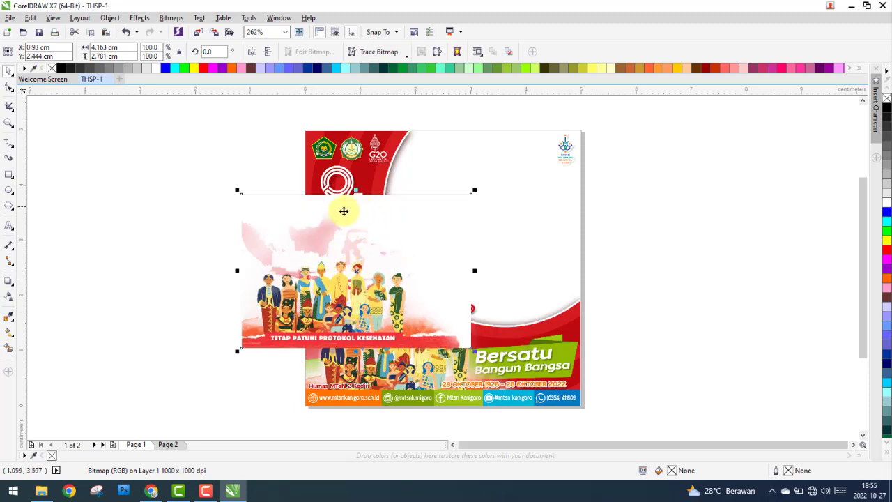
pyautogui.click(140, 370)
pyautogui.click(124, 491)
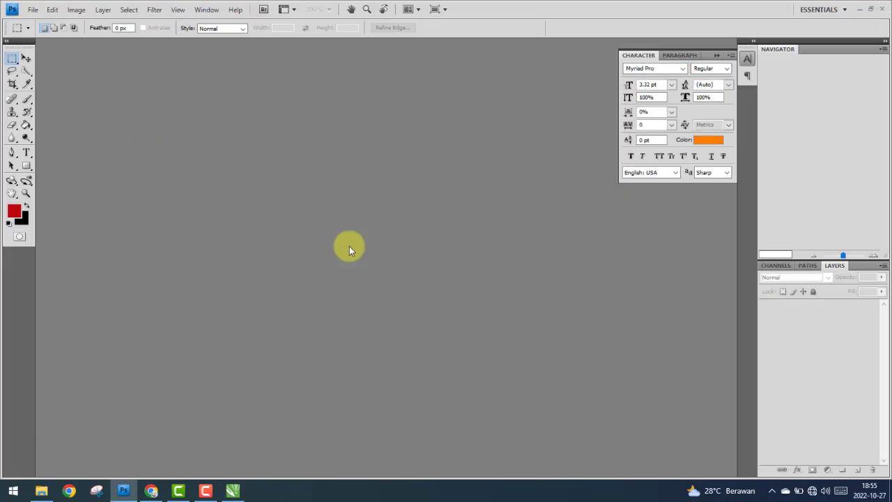
# Open THSP-1.psd from the THSP-1 > THSN-1P folder.
pyautogui.click(41, 491)
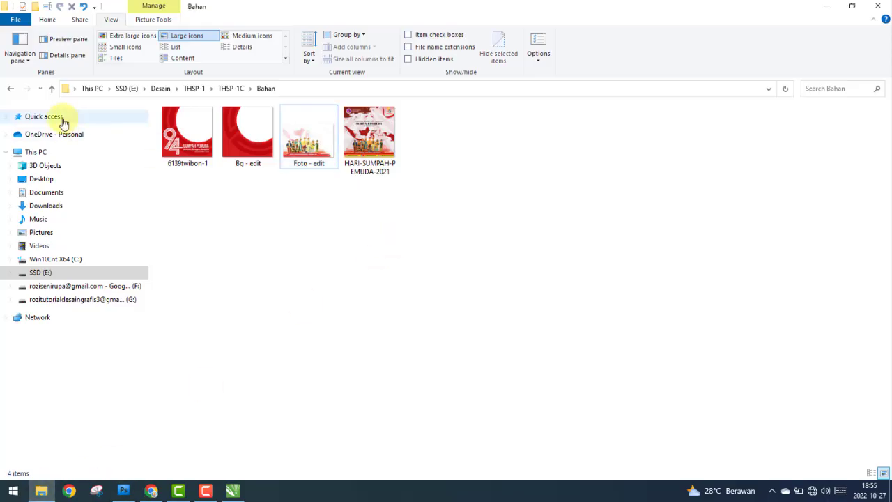
pyautogui.click(11, 91)
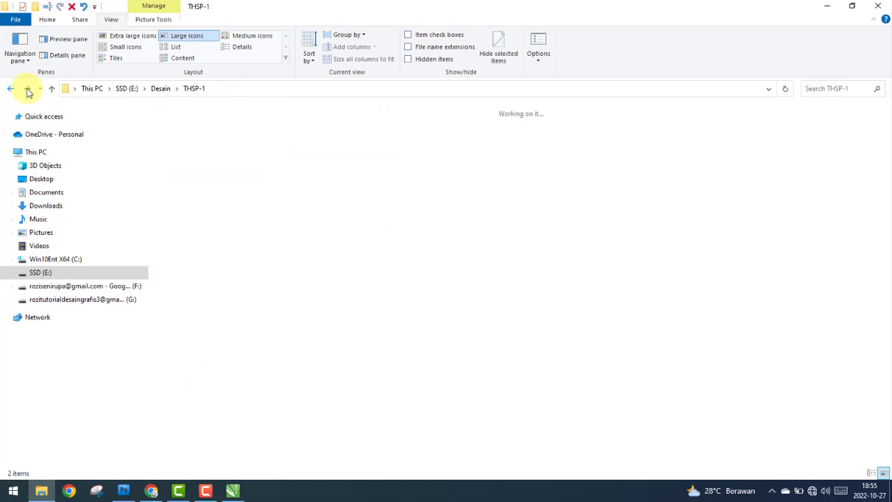
pyautogui.click(185, 155)
pyautogui.doubleClick(185, 154)
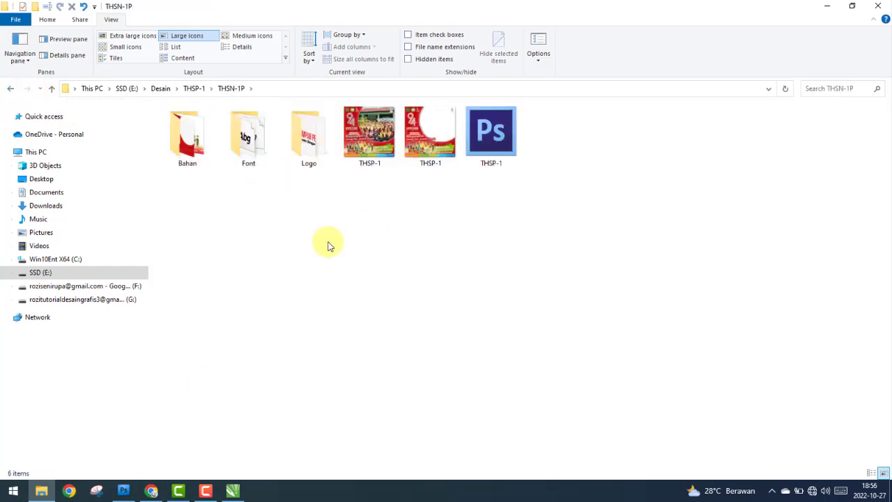
pyautogui.click(490, 146)
pyautogui.doubleClick(491, 146)
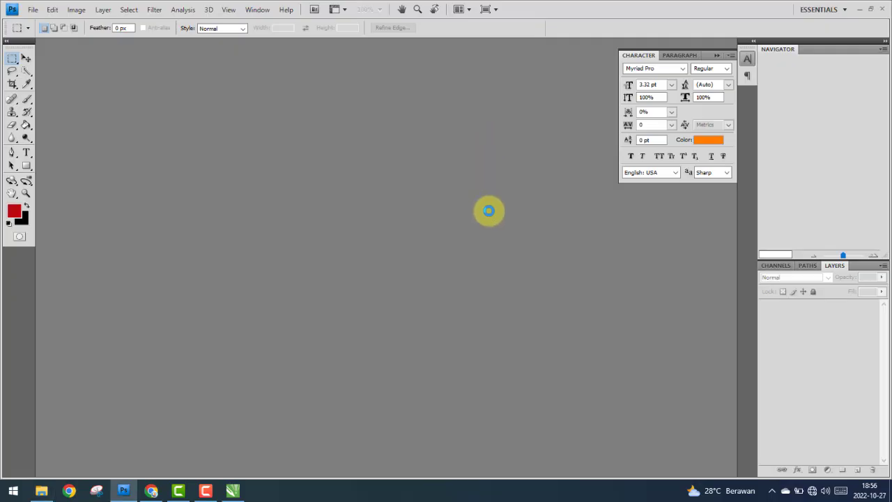
# Dismiss the missing-fonts warning and hide the Medsos, Teks, Foto and Lable groups.
pyautogui.click(435, 194)
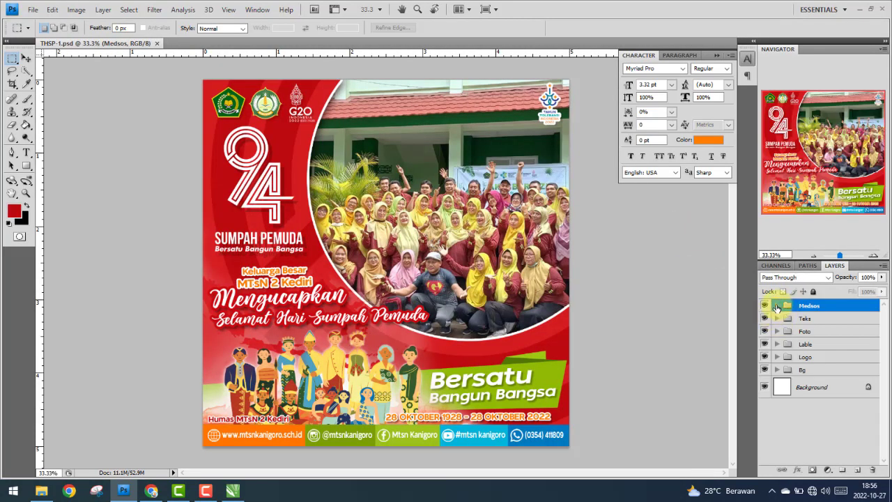
pyautogui.click(777, 306)
pyautogui.moveTo(765, 307); pyautogui.dragTo(764, 356)
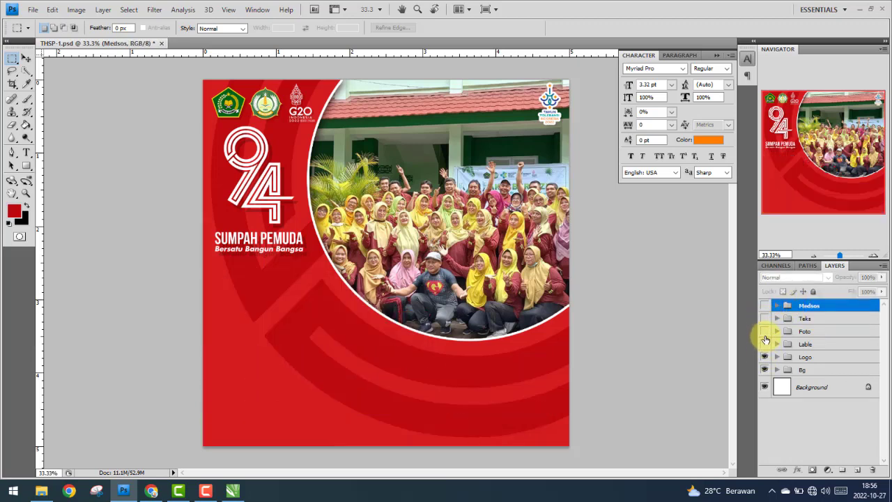
# Hide the other layer groups and show the white Background, leaving only the Foto group visible.
pyautogui.click(765, 344)
pyautogui.click(765, 369)
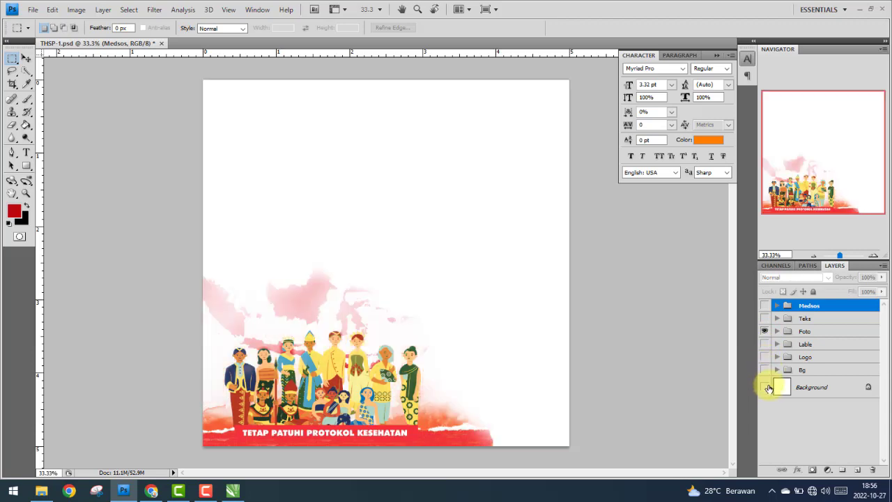
pyautogui.click(765, 387)
pyautogui.click(778, 332)
pyautogui.click(777, 332)
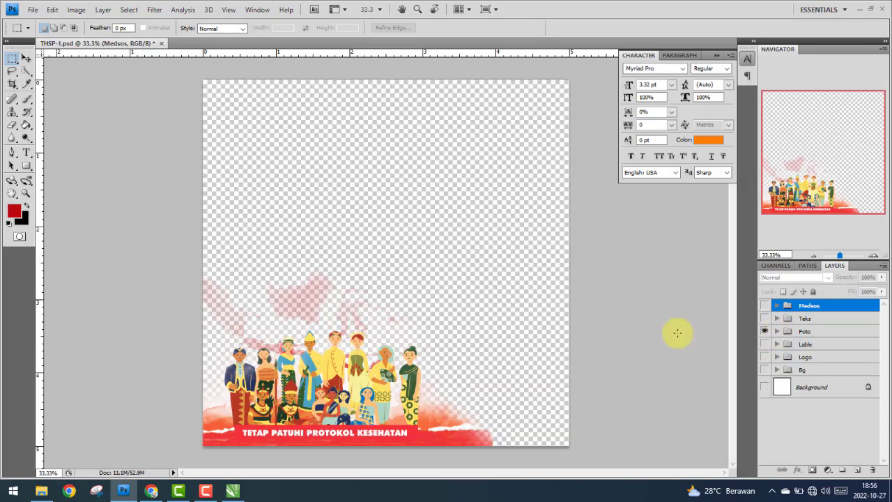
pyautogui.click(764, 387)
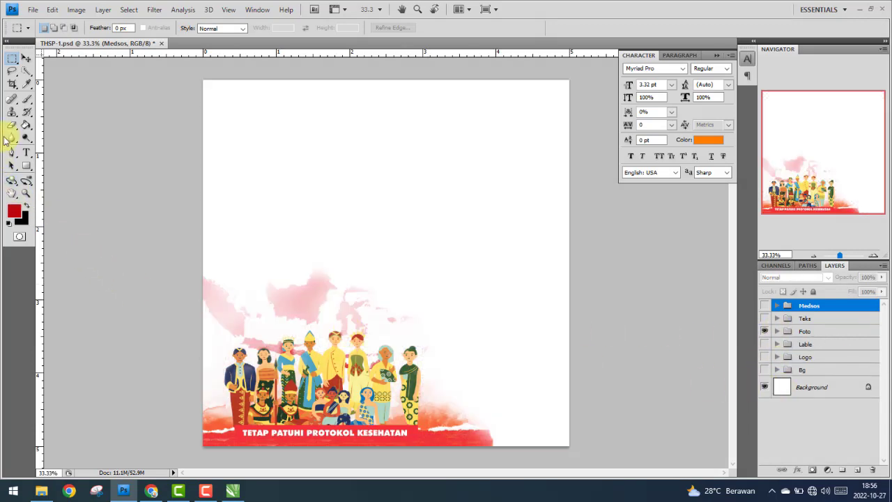
pyautogui.click(11, 85)
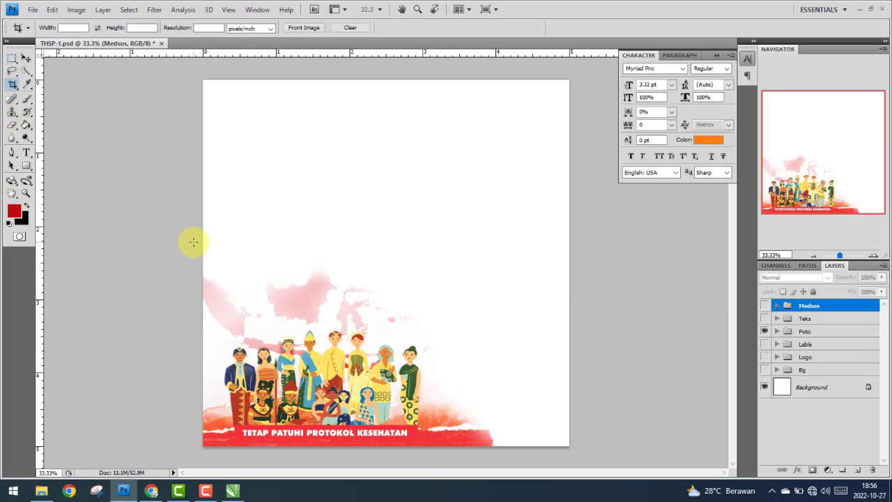
# Crop the canvas to the figures and red banner, then hide Background for transparency.
pyautogui.moveTo(200, 245); pyautogui.dragTo(527, 449)
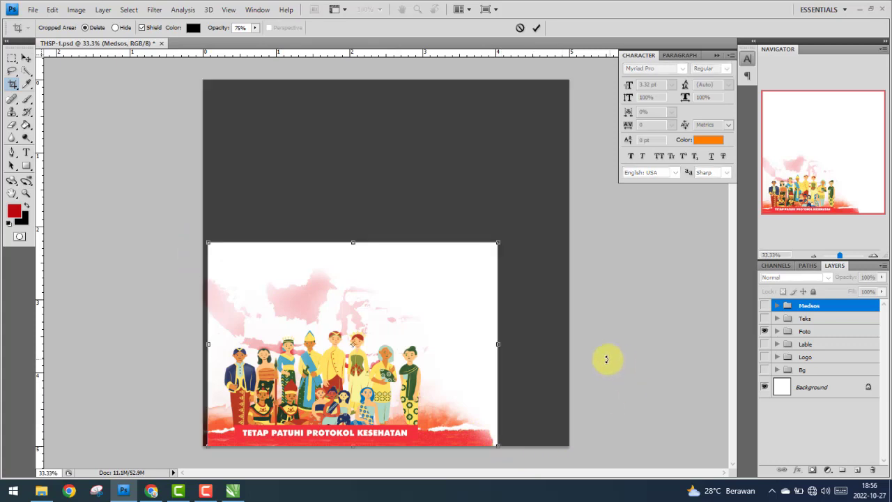
pyautogui.press('Return')
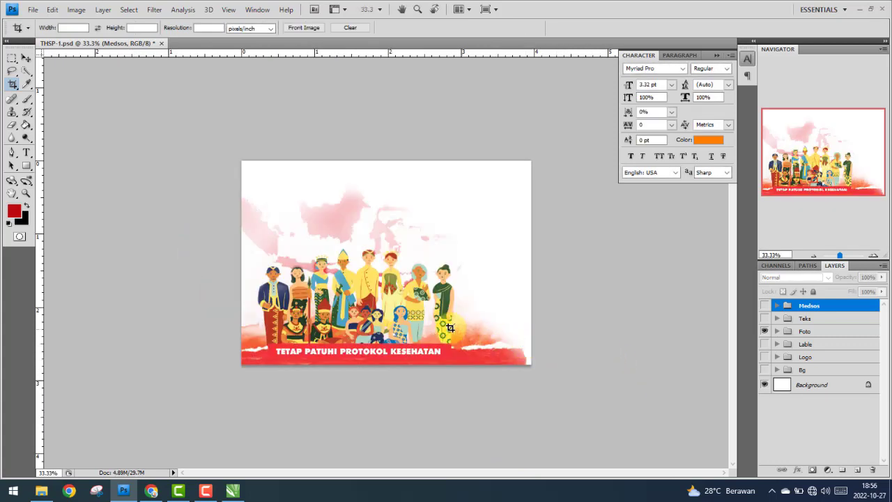
pyautogui.hotkey('ctrl', 'z')
pyautogui.moveTo(179, 244)
pyautogui.mouseDown()
pyautogui.moveTo(438, 391)
pyautogui.moveTo(506, 448)
pyautogui.mouseUp()
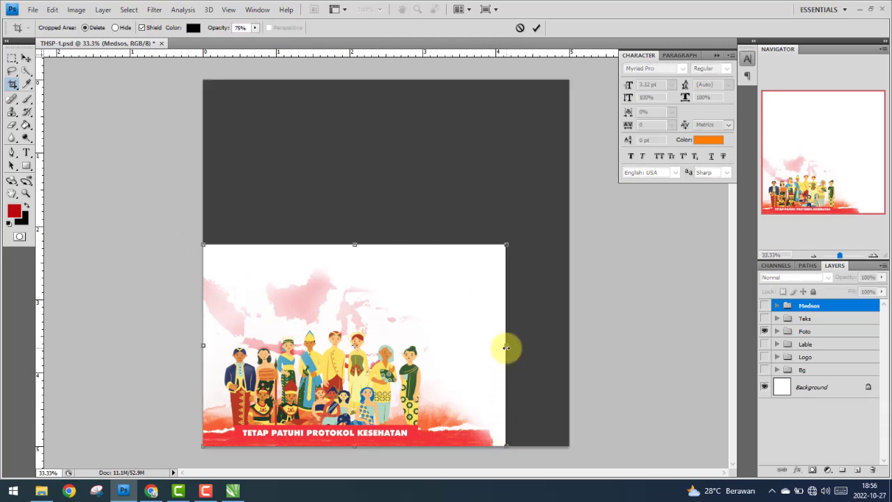
pyautogui.moveTo(508, 347); pyautogui.dragTo(500, 360)
pyautogui.press('Return')
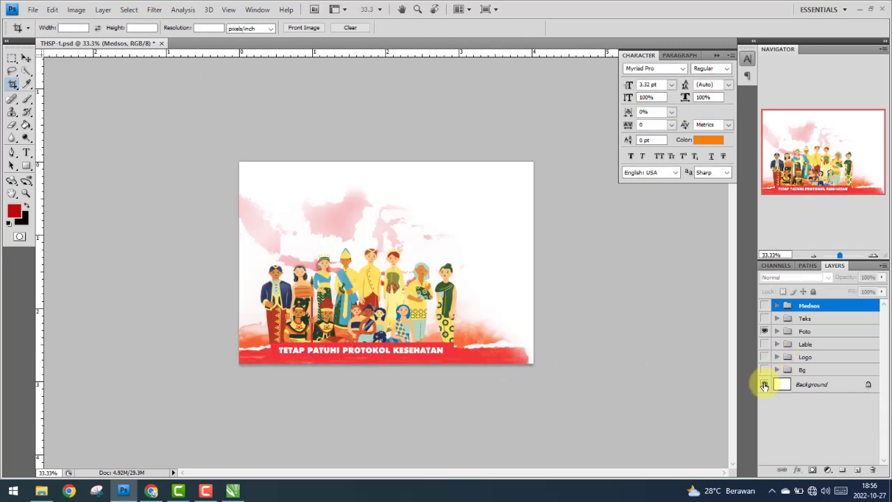
pyautogui.click(764, 385)
# Save the cropped illustration as PNG 'foto - edit' in THSP-1C\Bahan with default PNG options.
pyautogui.click(31, 10)
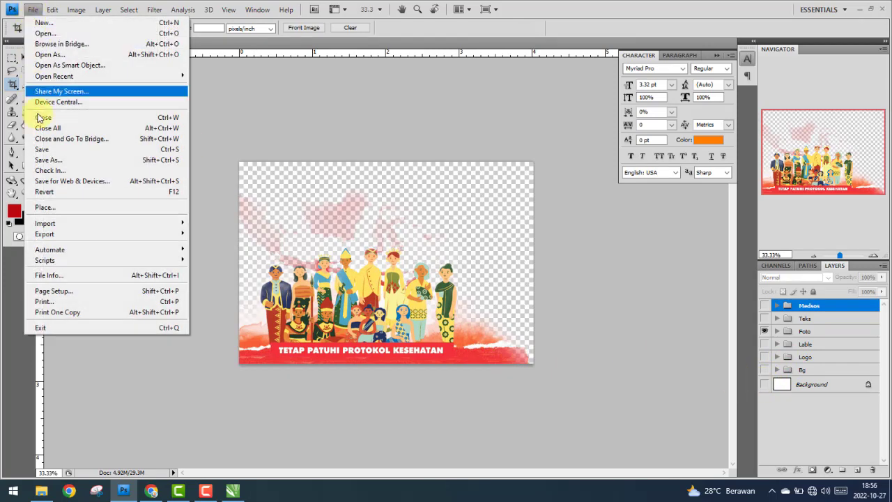
pyautogui.click(38, 159)
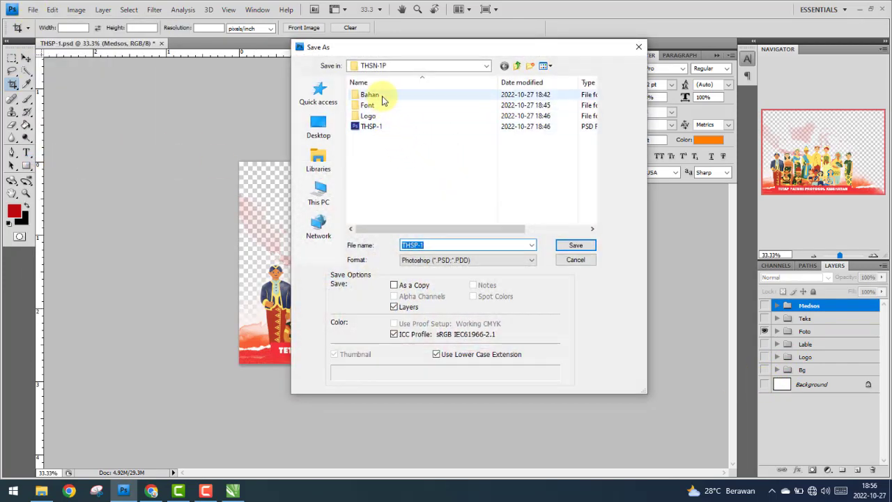
pyautogui.click(394, 66)
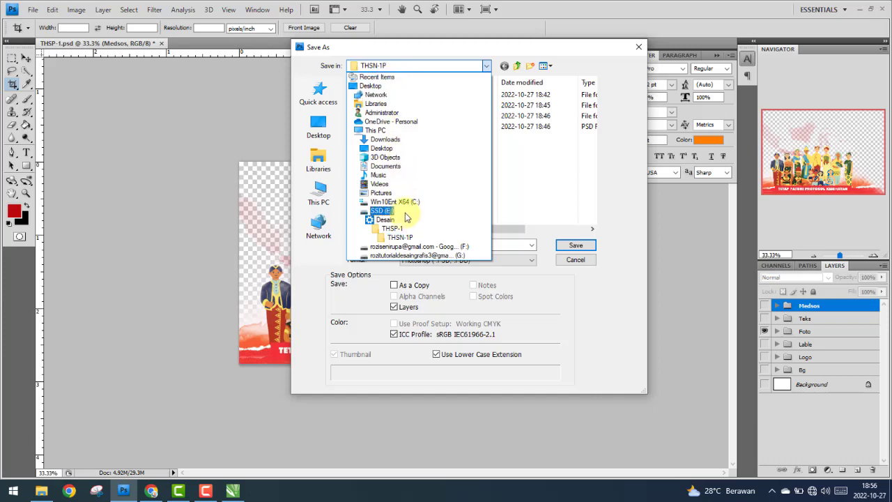
pyautogui.click(394, 229)
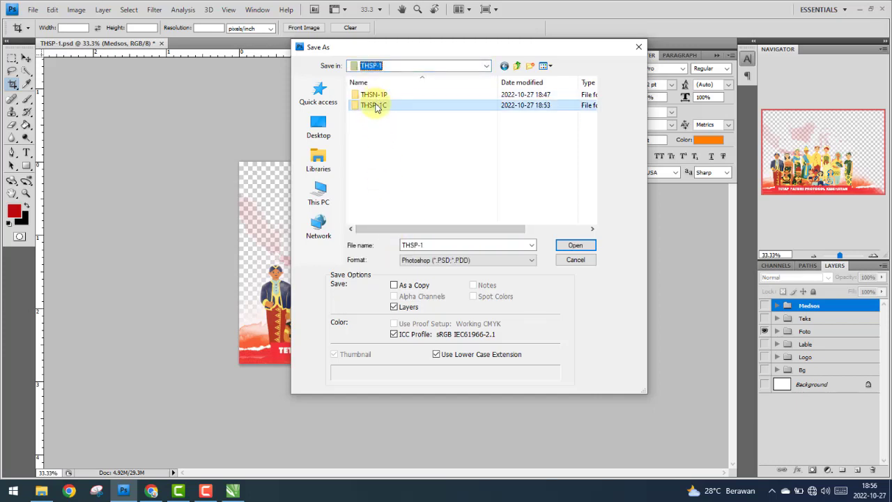
pyautogui.doubleClick(371, 104)
pyautogui.doubleClick(380, 94)
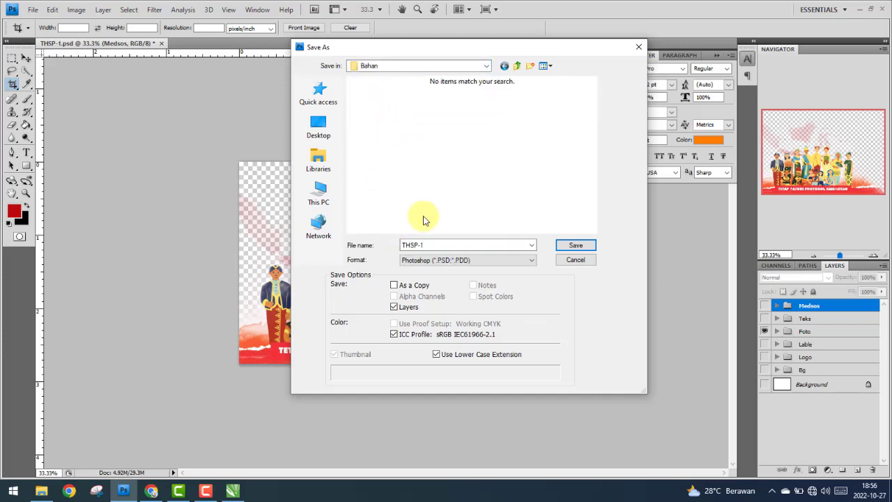
pyautogui.click(422, 262)
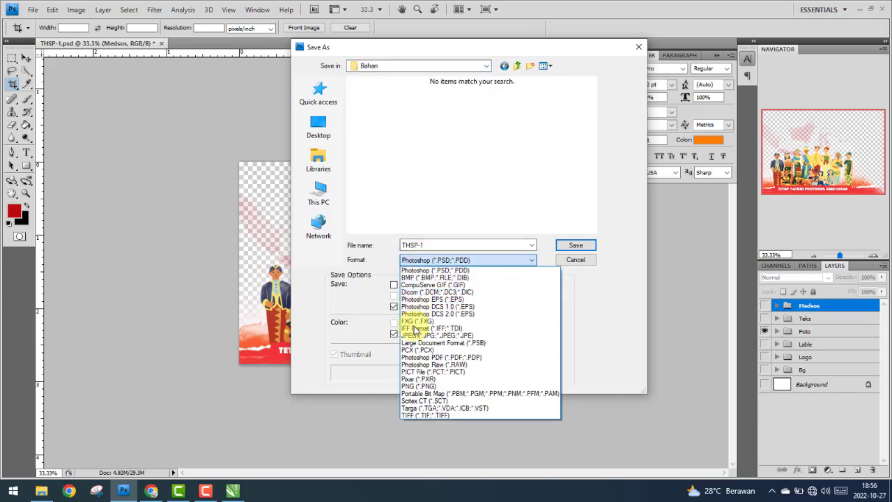
pyautogui.click(418, 388)
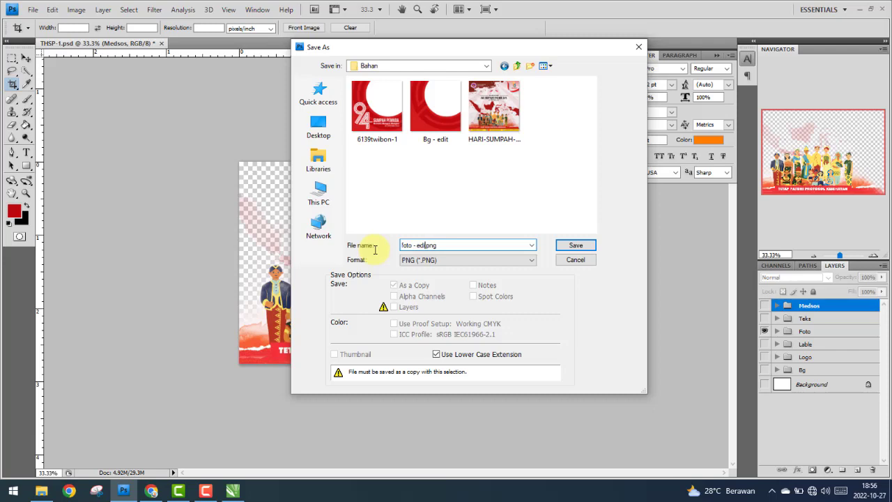
pyautogui.click(573, 247)
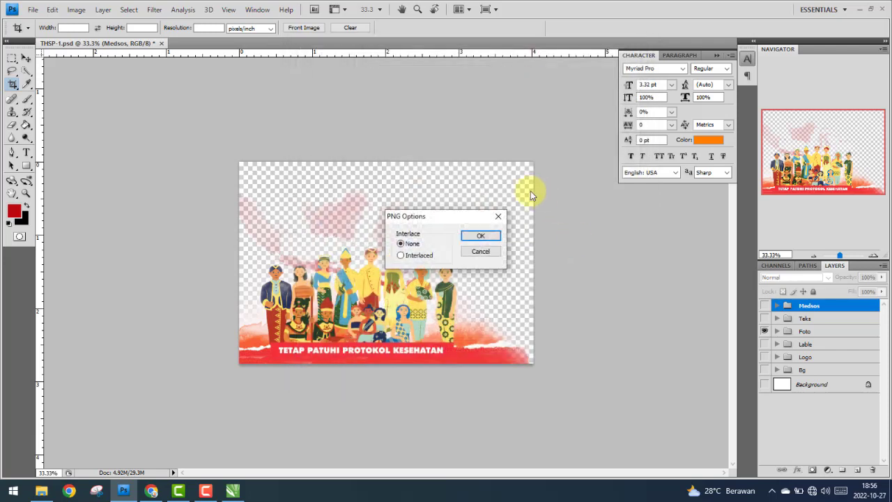
pyautogui.click(479, 236)
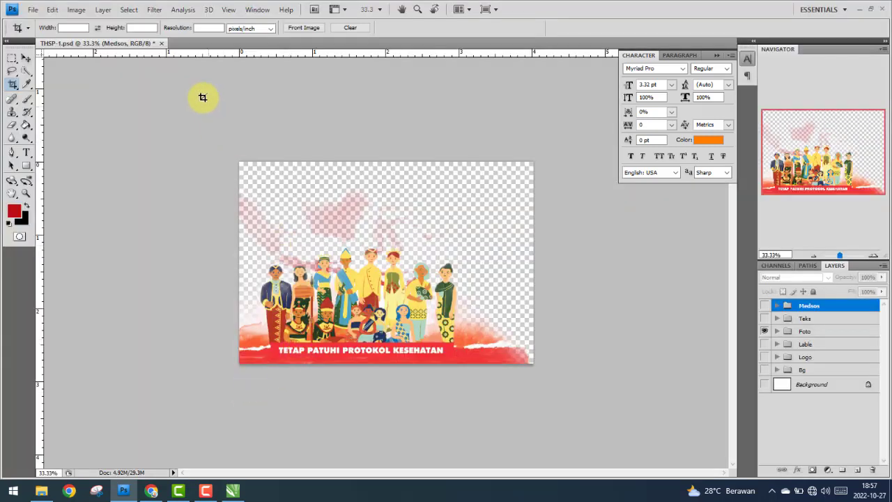
pyautogui.click(25, 58)
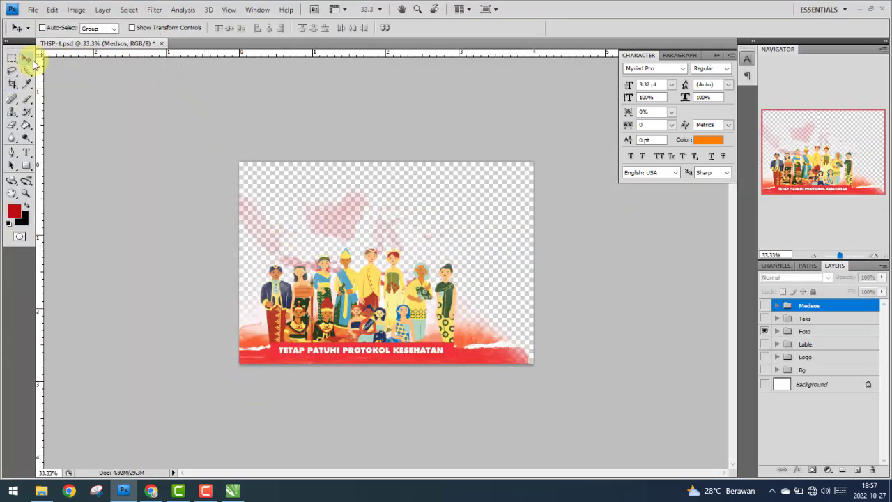
# Quit Photoshop without saving the PSD and delete Foto - edit from THSN-1P's Bahan folder.
pyautogui.click(883, 10)
pyautogui.click(444, 189)
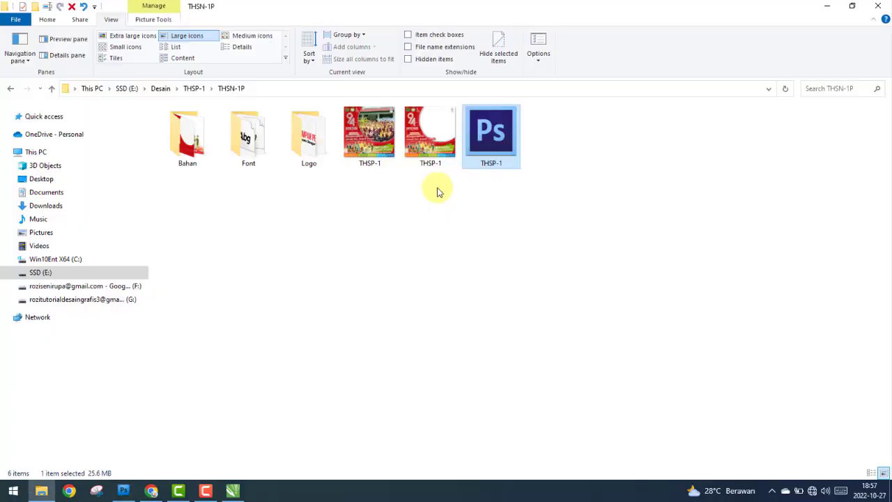
pyautogui.click(204, 152)
pyautogui.doubleClick(205, 152)
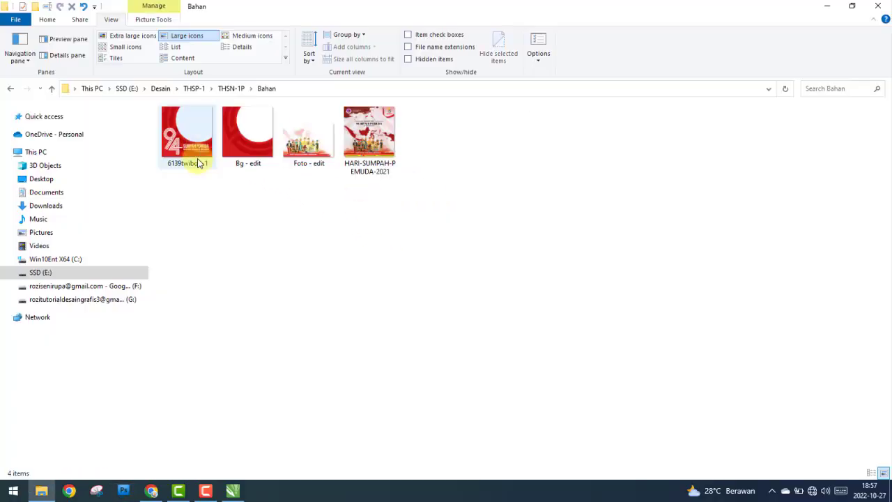
pyautogui.click(306, 139)
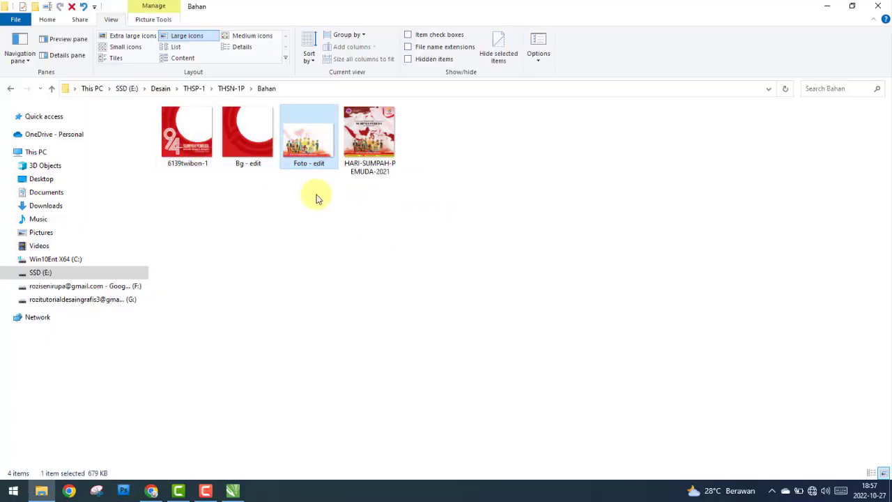
pyautogui.rightClick(299, 152)
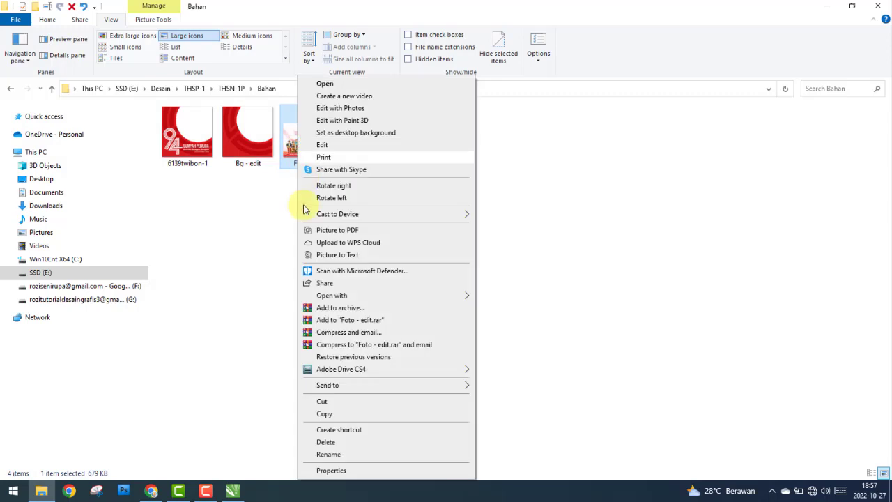
pyautogui.click(327, 440)
pyautogui.click(491, 278)
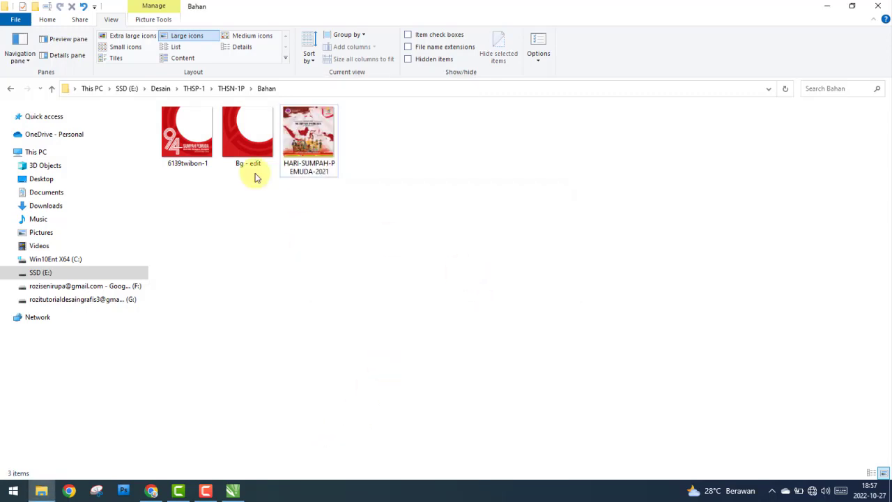
# Go to THSP-1C > Bahan and compare the Foto - edit JPG with the new PNG.
pyautogui.click(13, 90)
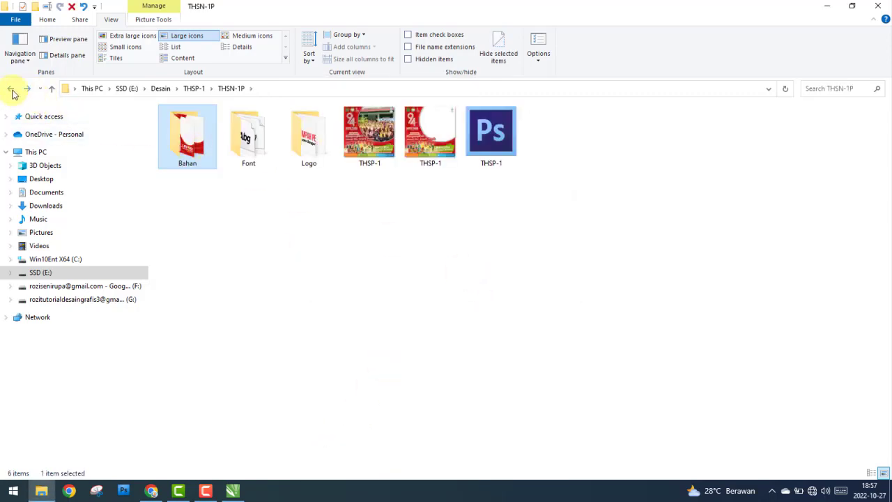
pyautogui.click(12, 89)
pyautogui.doubleClick(243, 139)
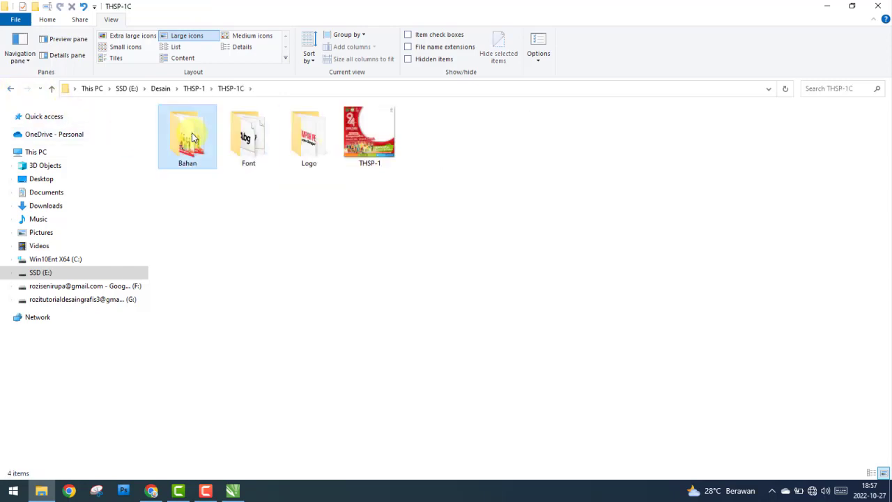
pyautogui.doubleClick(187, 136)
pyautogui.click(309, 143)
pyautogui.click(360, 145)
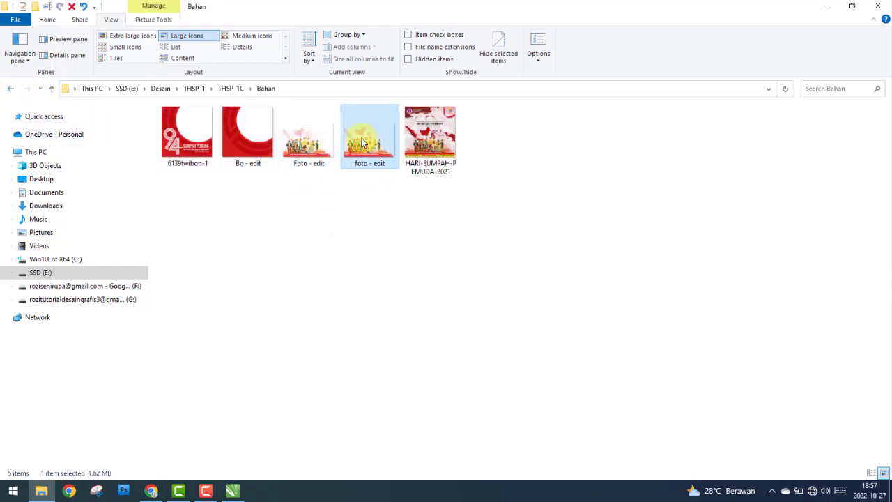
pyautogui.click(312, 144)
pyautogui.click(358, 149)
# Review Foto - edit.jpg and the new foto - edit PNG side by side in Photos.
pyautogui.doubleClick(307, 143)
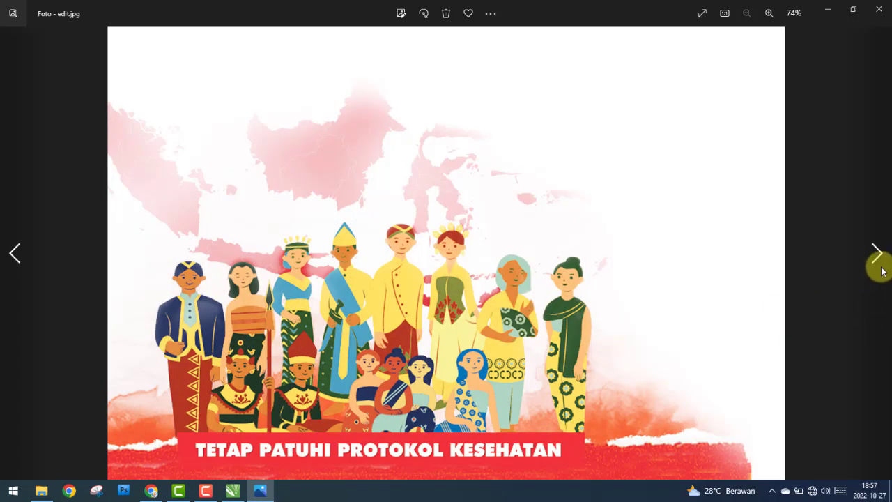
pyautogui.click(877, 255)
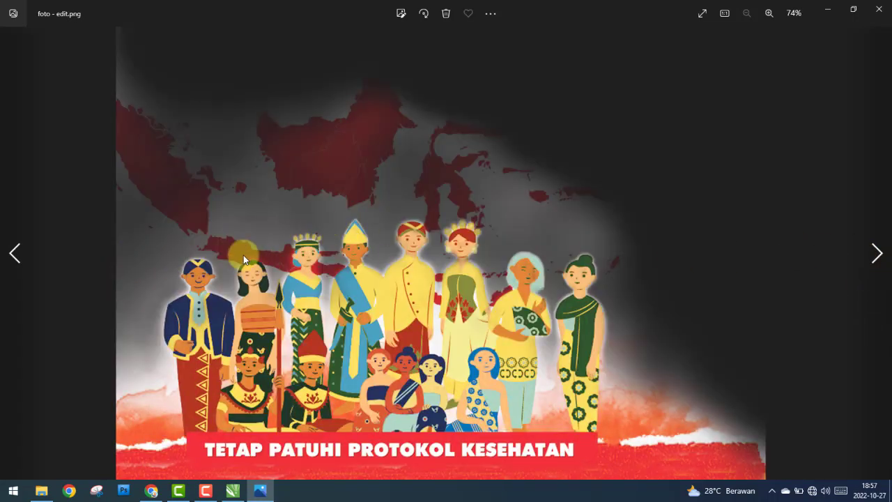
pyautogui.click(14, 253)
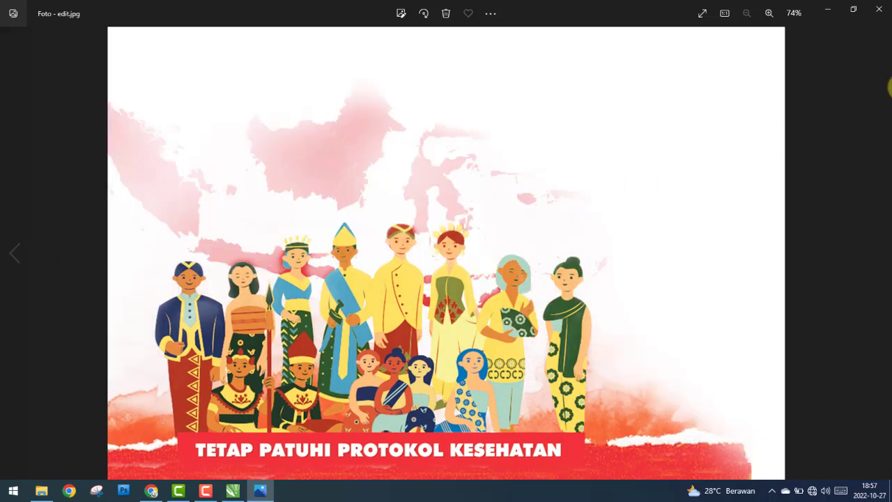
pyautogui.click(884, 9)
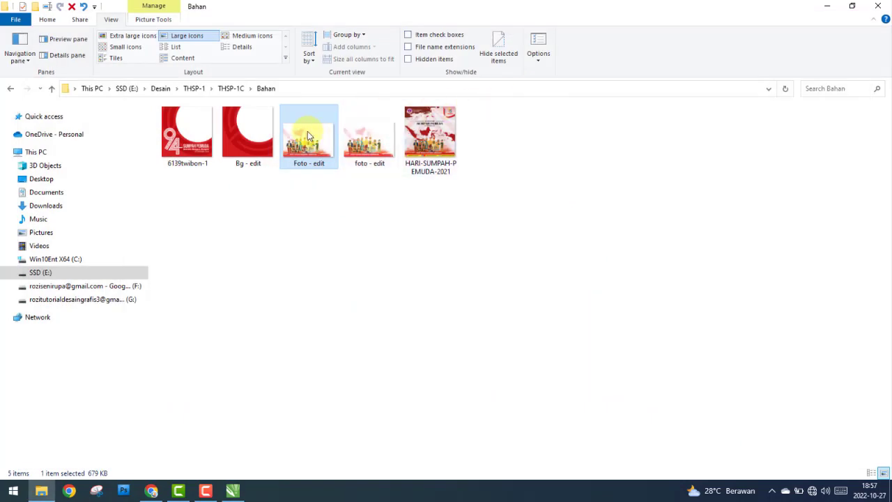
# Permanently delete the older white-background Foto - edit from THSP-1C's Bahan folder.
pyautogui.rightClick(309, 136)
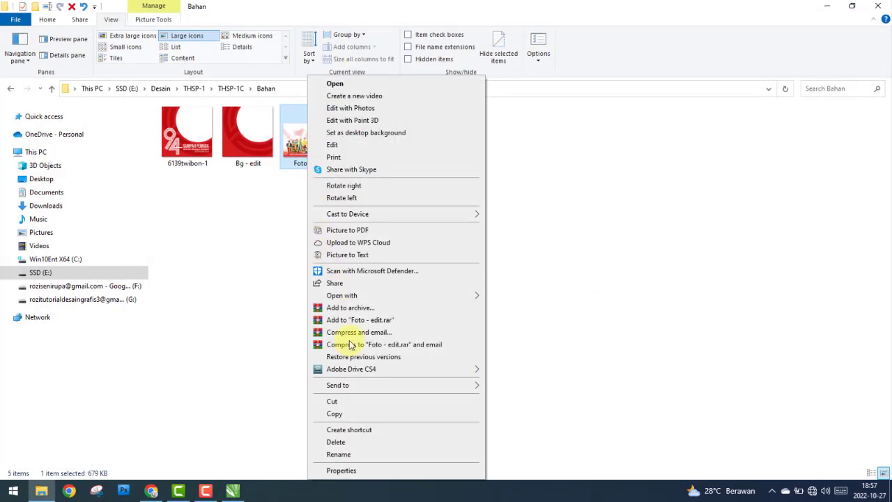
pyautogui.click(339, 441)
pyautogui.click(490, 280)
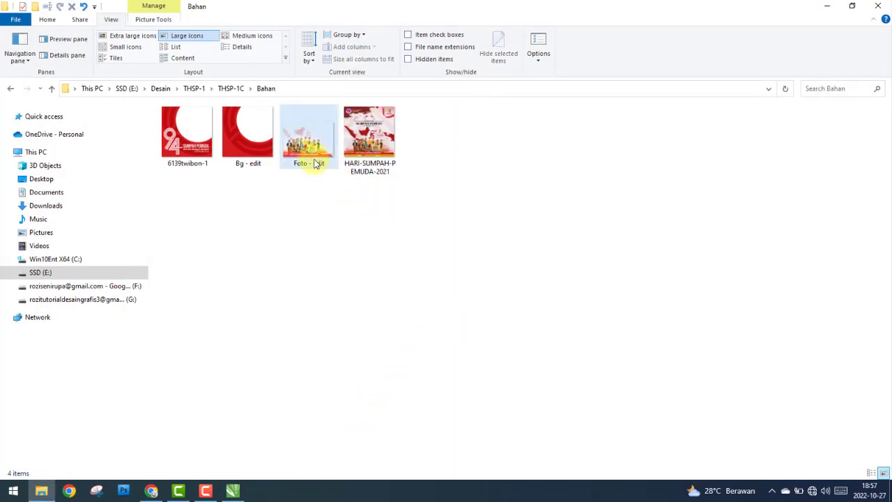
# Copy the transparent foto - edit into THSN-1P's Bahan folder, then return to THSP-1C's Bahan.
pyautogui.rightClick(307, 157)
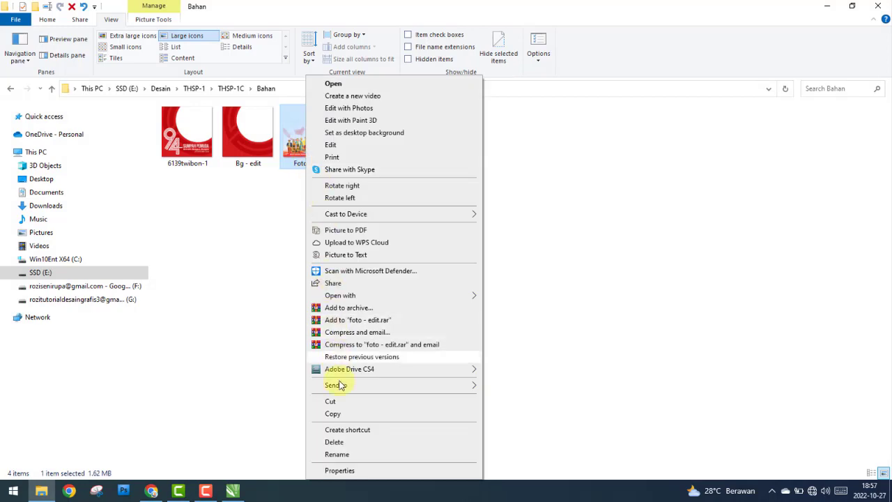
pyautogui.click(397, 416)
pyautogui.click(11, 90)
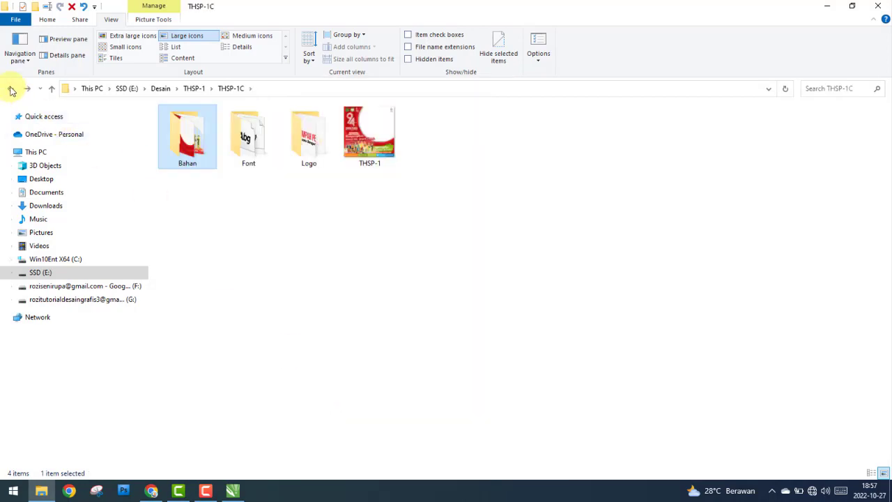
pyautogui.click(52, 89)
pyautogui.doubleClick(209, 143)
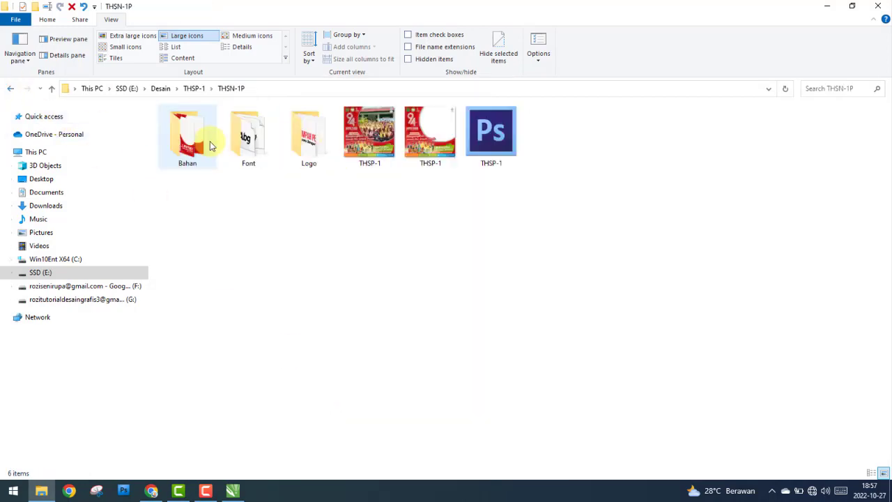
pyautogui.doubleClick(199, 145)
pyautogui.rightClick(338, 249)
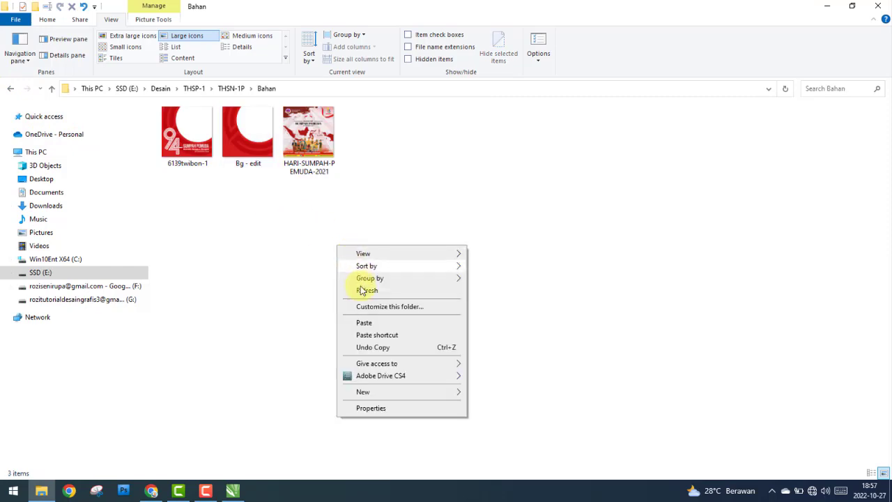
pyautogui.click(348, 321)
pyautogui.click(12, 89)
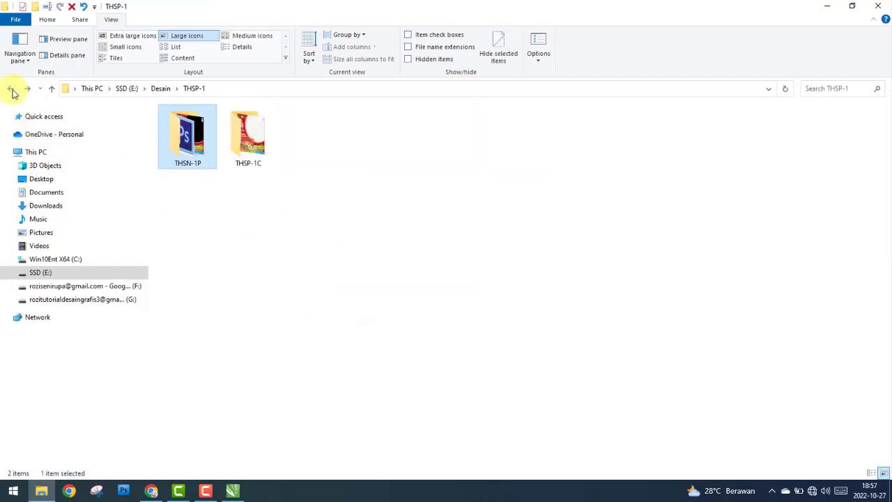
pyautogui.doubleClick(248, 136)
pyautogui.doubleClick(189, 136)
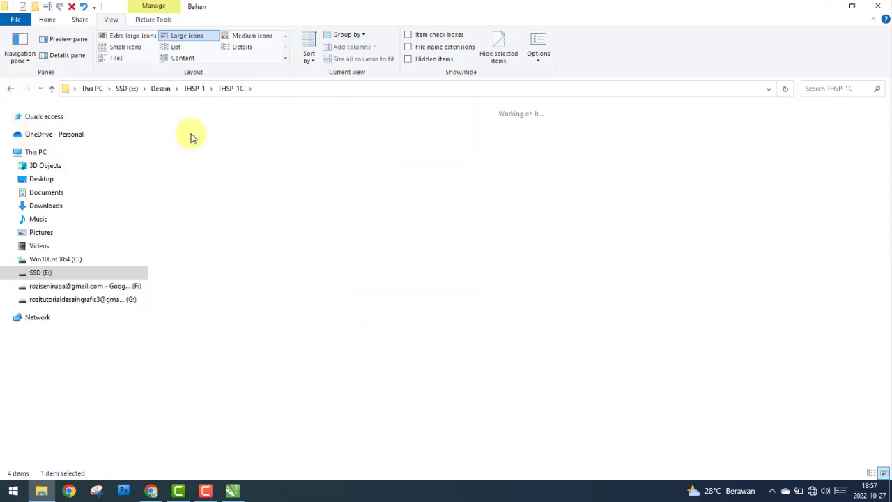
# Drag foto - edit into CorelDRAW and align it to the frame's left and bottom edges.
pyautogui.moveTo(295, 148)
pyautogui.mouseDown()
pyautogui.moveTo(239, 488)
pyautogui.moveTo(150, 306)
pyautogui.moveTo(303, 228)
pyautogui.mouseUp()
pyautogui.moveTo(430, 338)
pyautogui.mouseDown()
pyautogui.moveTo(542, 345)
pyautogui.moveTo(382, 286)
pyautogui.moveTo(542, 342)
pyautogui.moveTo(534, 359)
pyautogui.mouseUp()
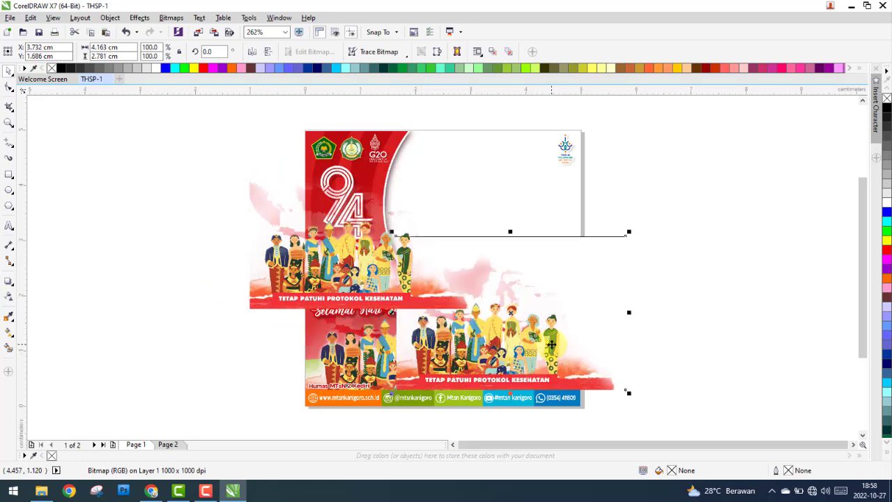
pyautogui.rightClick(552, 344)
pyautogui.click(516, 304)
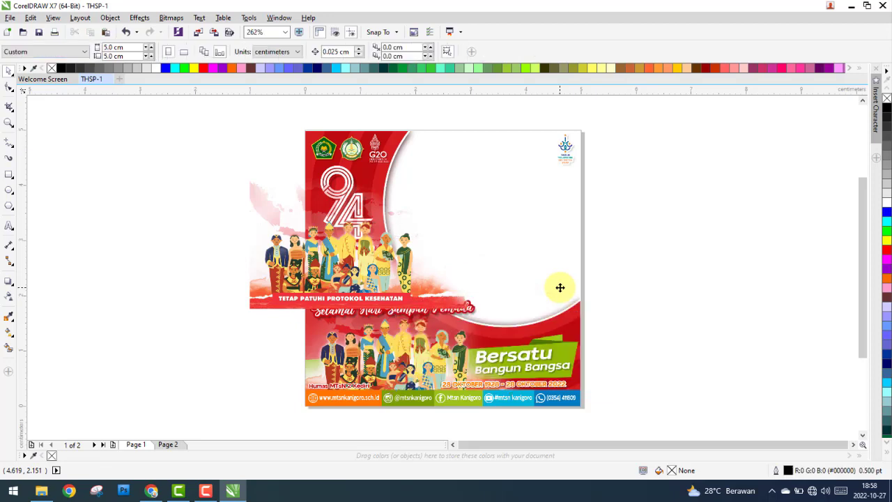
pyautogui.moveTo(269, 289)
pyautogui.mouseDown()
pyautogui.moveTo(362, 377)
pyautogui.moveTo(366, 368)
pyautogui.mouseUp()
pyautogui.keyDown('shift'); pyautogui.click(359, 178); pyautogui.keyUp('shift')
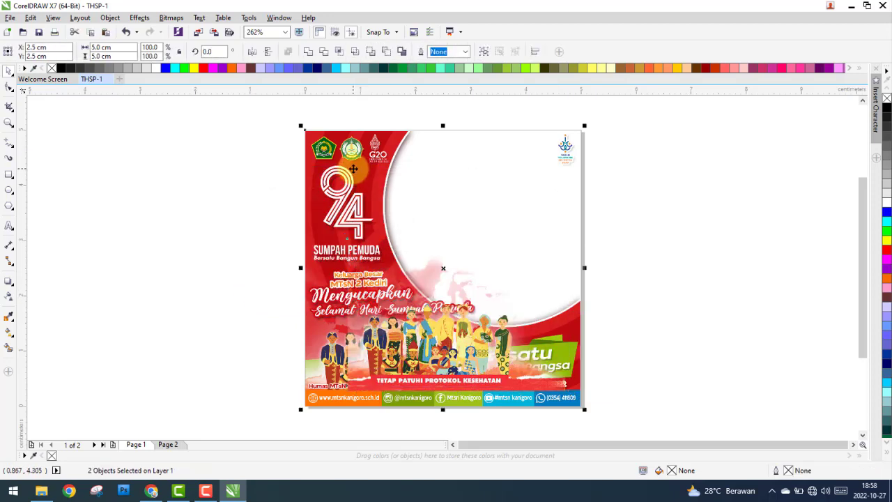
pyautogui.press('l')
pyautogui.press('b')
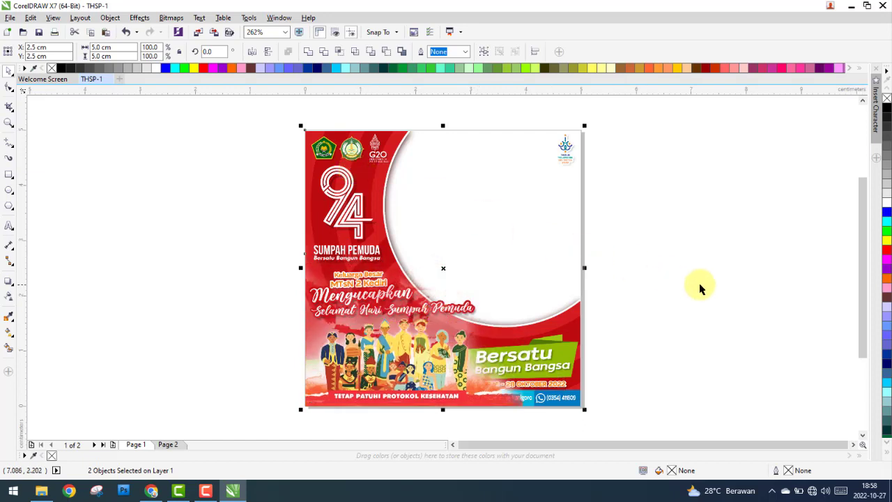
# Move the people image from Page 1 to Page 2 by cutting and pasting it.
pyautogui.click(411, 343)
pyautogui.rightClick(410, 343)
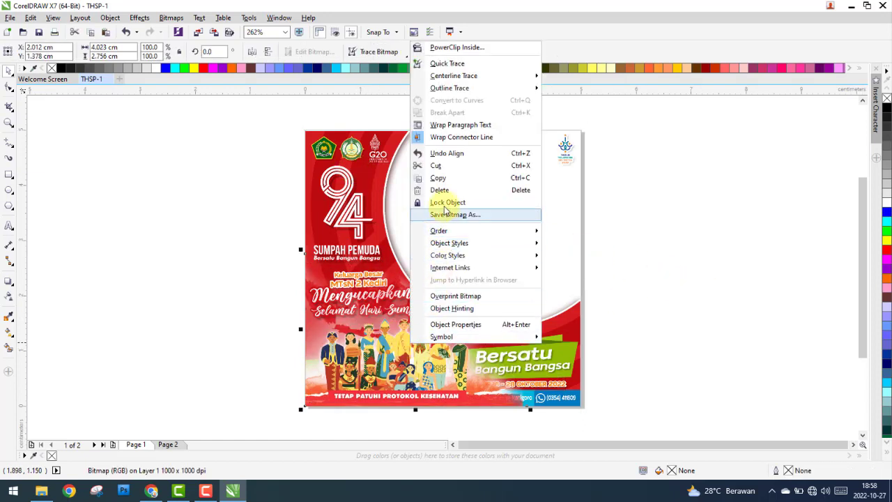
pyautogui.click(454, 168)
pyautogui.click(170, 444)
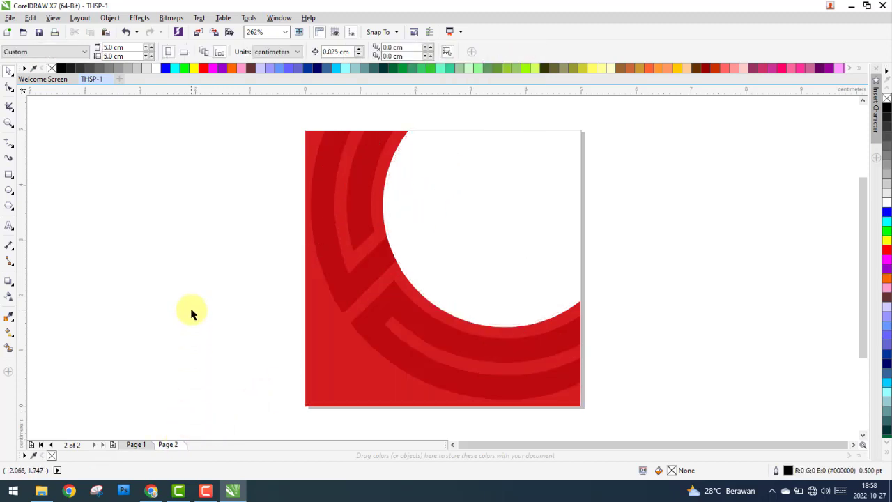
pyautogui.rightClick(193, 311)
pyautogui.click(220, 382)
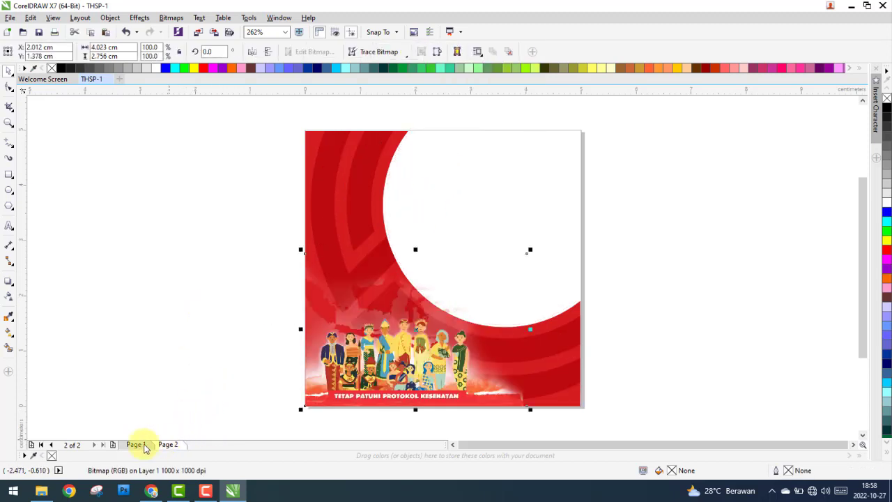
pyautogui.click(136, 444)
pyautogui.click(169, 444)
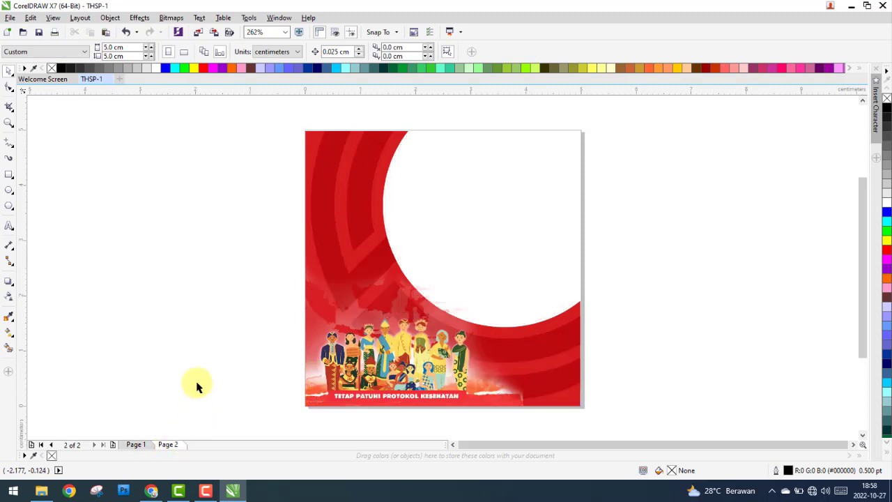
# Drag logo file 2 from THSP-1C's Logo folder into the CorelDRAW drawing.
pyautogui.click(46, 494)
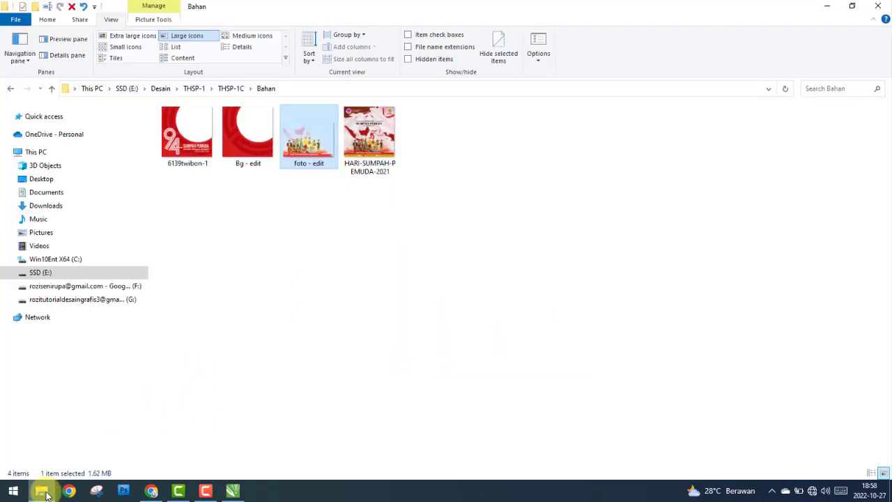
pyautogui.click(419, 307)
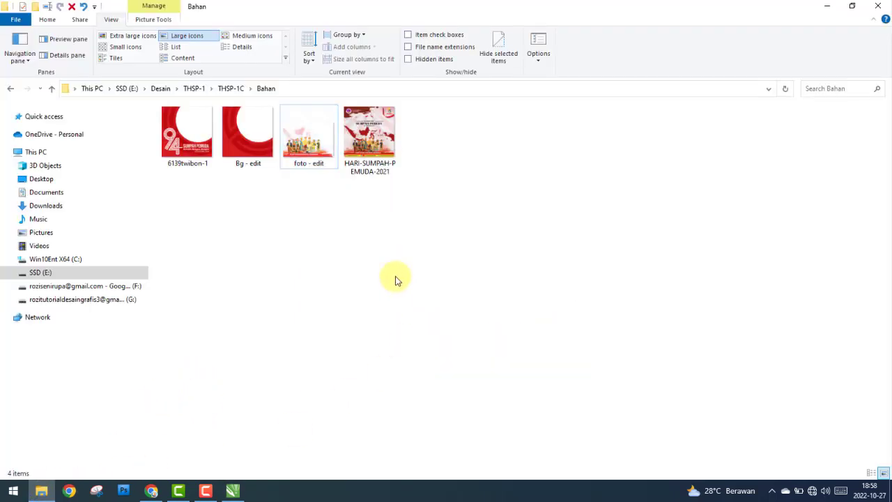
pyautogui.click(12, 90)
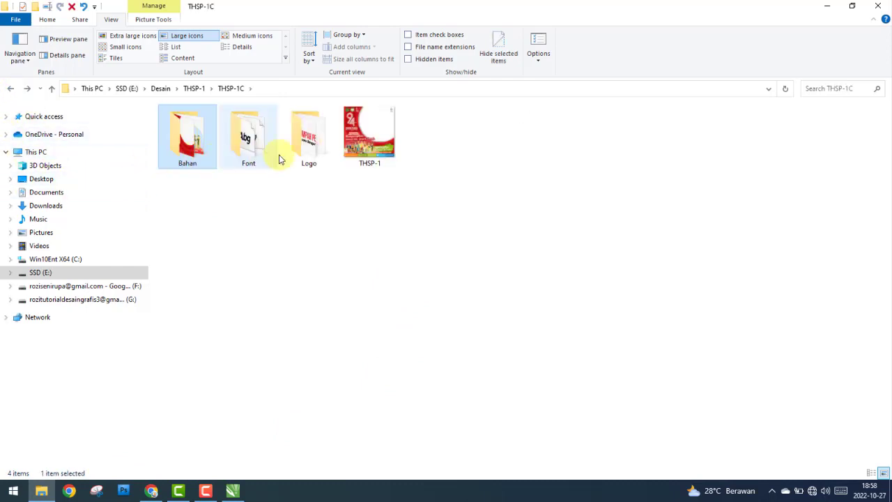
pyautogui.doubleClick(309, 138)
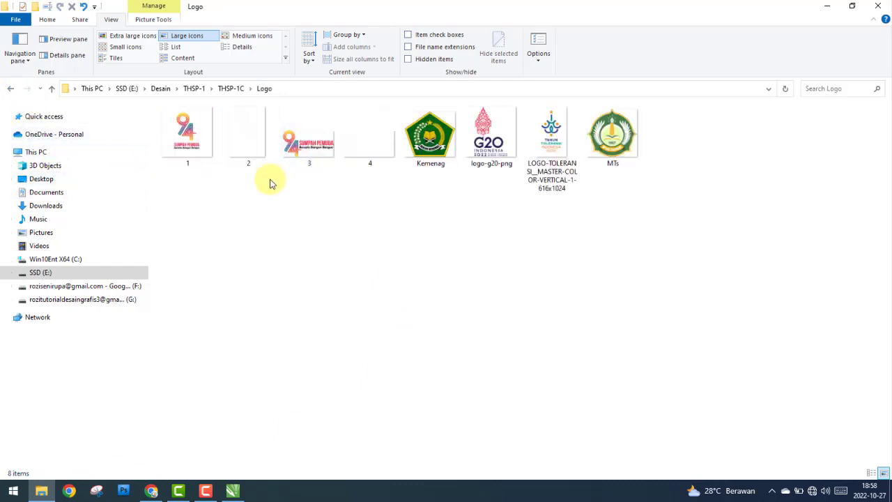
pyautogui.click(239, 142)
pyautogui.moveTo(256, 175)
pyautogui.mouseDown()
pyautogui.moveTo(234, 492)
pyautogui.moveTo(215, 253)
pyautogui.mouseUp()
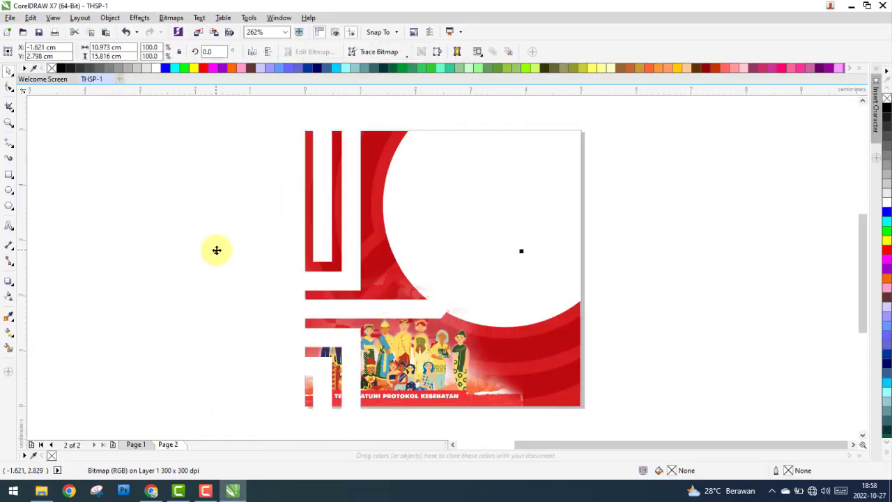
# Drop the 94 logo onto Page 1's poster and shrink it to about 10.4%.
pyautogui.moveTo(333, 233); pyautogui.dragTo(186, 226)
pyautogui.scroll(-5, 336, 227)
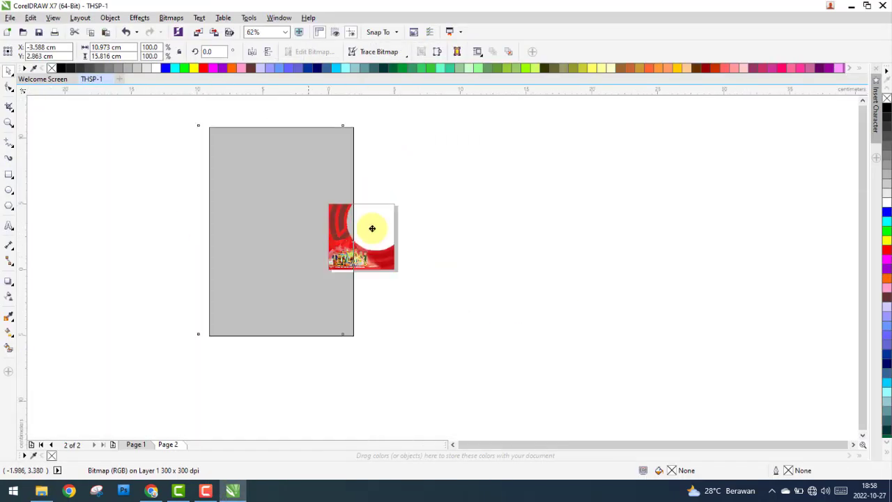
pyautogui.moveTo(334, 227); pyautogui.dragTo(585, 243)
pyautogui.moveTo(603, 139); pyautogui.dragTo(480, 315)
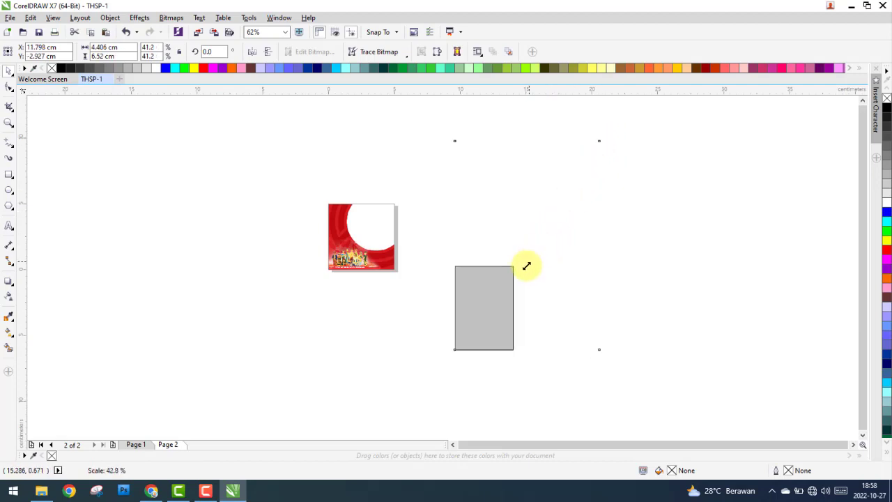
pyautogui.click(136, 444)
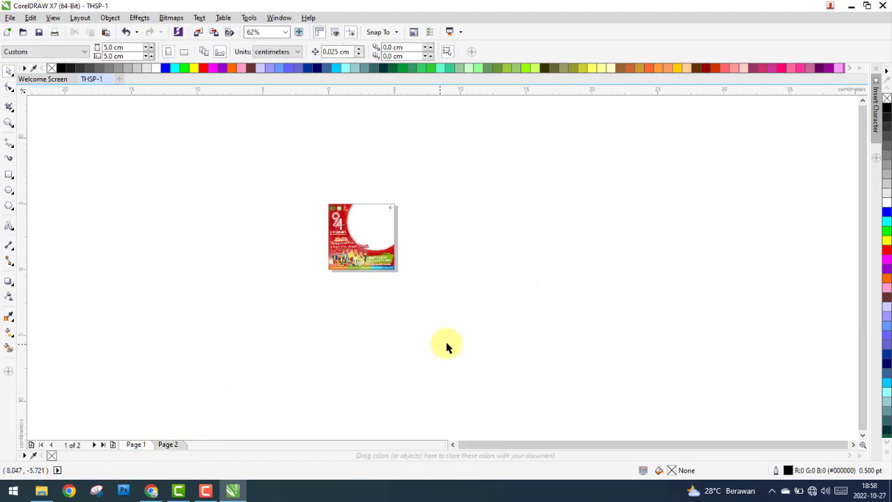
pyautogui.moveTo(475, 338); pyautogui.dragTo(355, 226)
pyautogui.scroll(5, 342, 212)
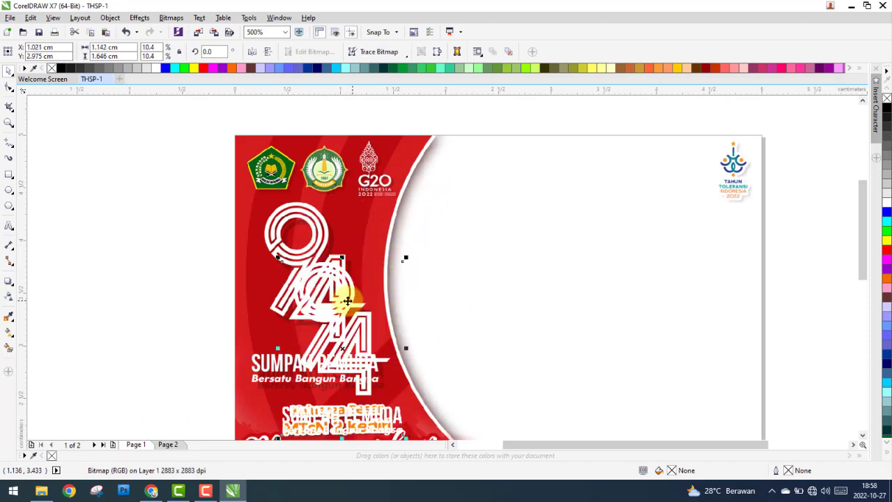
pyautogui.moveTo(453, 193); pyautogui.dragTo(284, 207)
pyautogui.scroll(3, 284, 207)
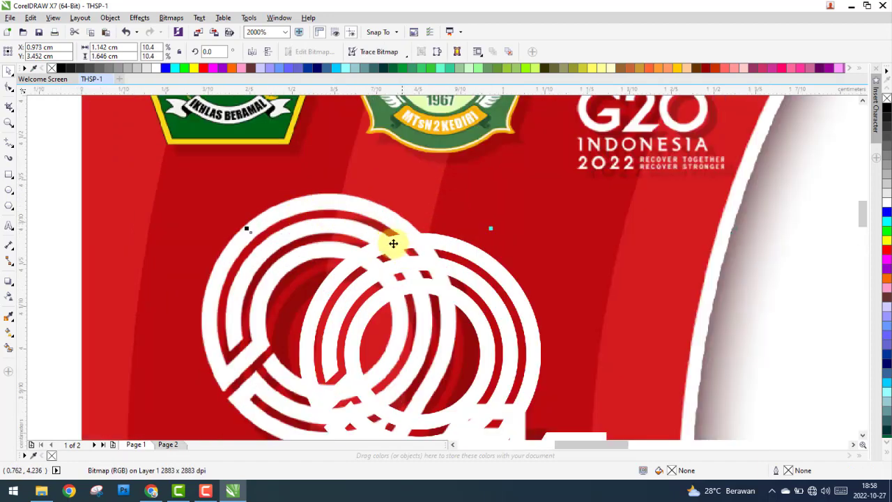
# Line the 94 logo up over the original 94 on the poster.
pyautogui.moveTo(392, 243)
pyautogui.mouseDown()
pyautogui.moveTo(346, 213)
pyautogui.moveTo(240, 202)
pyautogui.moveTo(484, 201)
pyautogui.moveTo(451, 226)
pyautogui.moveTo(403, 221)
pyautogui.mouseUp()
pyautogui.scroll(-2, 352, 199)
pyautogui.scroll(-2, 363, 202)
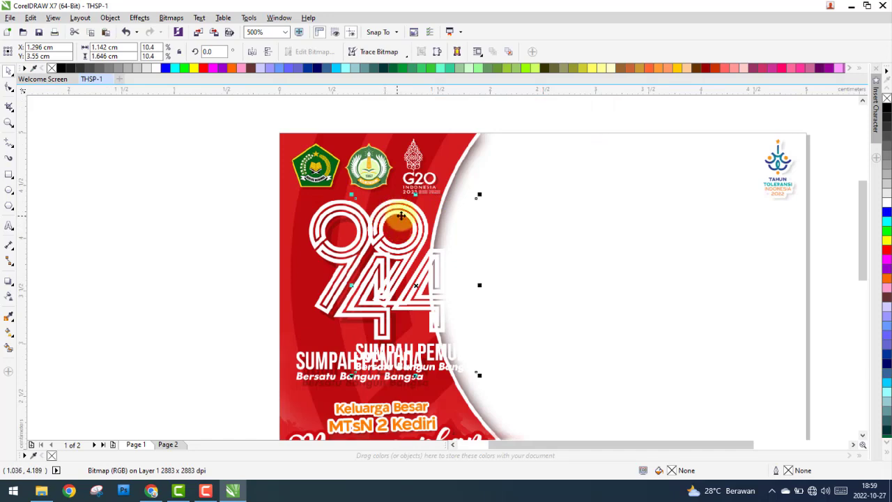
pyautogui.moveTo(393, 214)
pyautogui.mouseDown()
pyautogui.moveTo(319, 228)
pyautogui.moveTo(365, 224)
pyautogui.moveTo(352, 223)
pyautogui.mouseUp()
pyautogui.scroll(2, 335, 223)
pyautogui.scroll(2, 307, 230)
pyautogui.scroll(2, 306, 232)
pyautogui.scroll(-8, 323, 213)
pyautogui.scroll(2, 377, 251)
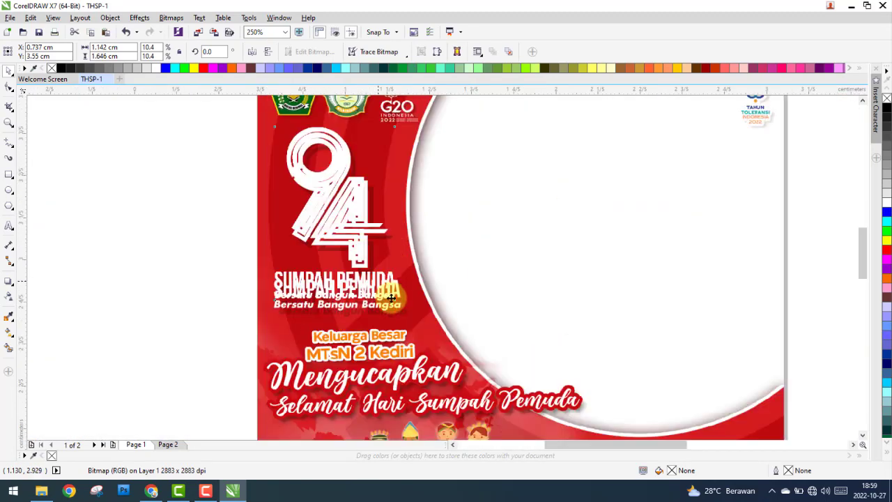
pyautogui.scroll(4, 377, 251)
# Scale the logo to 1.204 × 1.735 cm and nudge it left into exact alignment.
pyautogui.moveTo(430, 336)
pyautogui.mouseDown()
pyautogui.moveTo(463, 380)
pyautogui.moveTo(457, 374)
pyautogui.mouseUp()
pyautogui.scroll(-6, 458, 376)
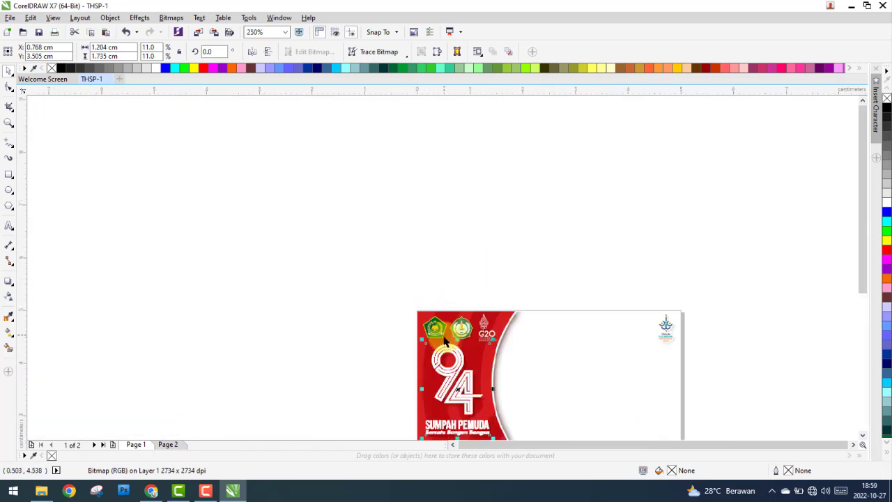
pyautogui.scroll(2, 445, 342)
pyautogui.scroll(4, 481, 356)
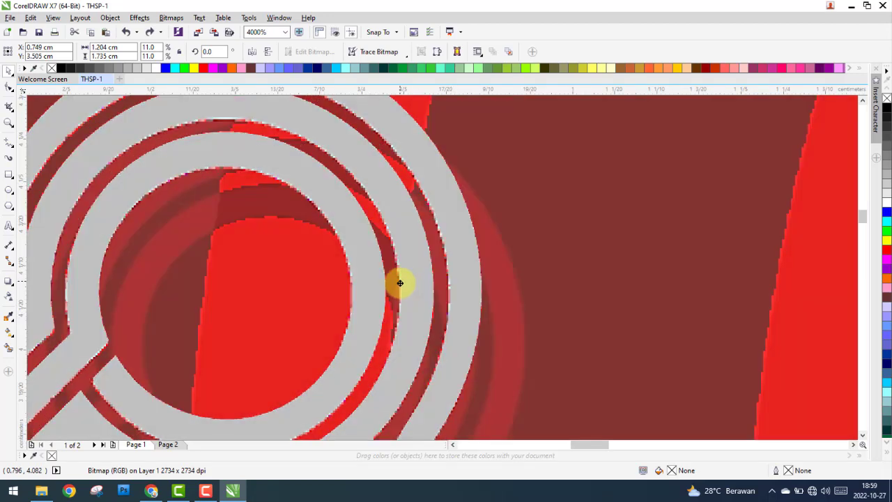
pyautogui.moveTo(416, 282); pyautogui.dragTo(400, 283)
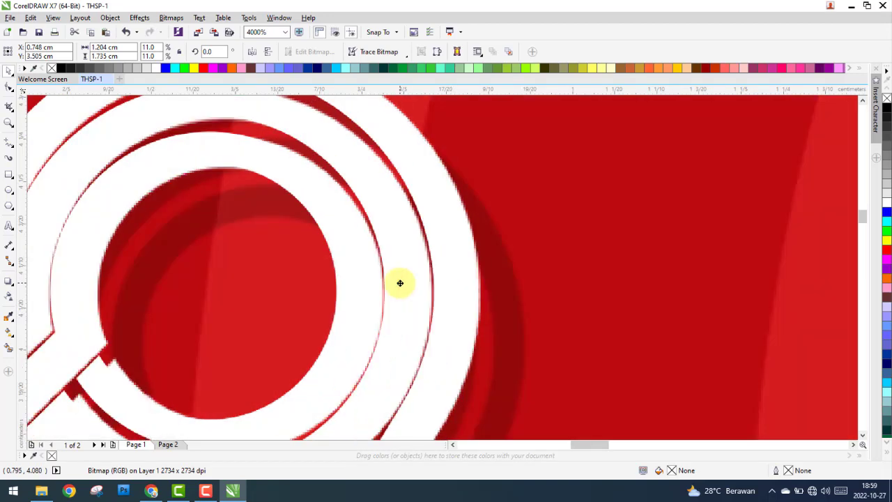
pyautogui.scroll(-1, 400, 283)
pyautogui.scroll(-2, 396, 284)
pyautogui.scroll(-2, 408, 255)
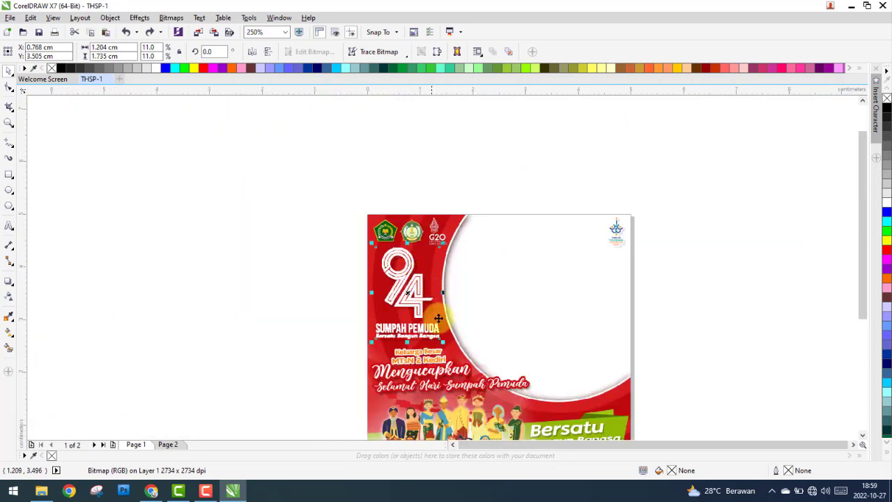
pyautogui.scroll(1, 441, 299)
# Move the large poster bitmap aside from the 94 logo.
pyautogui.click(201, 311)
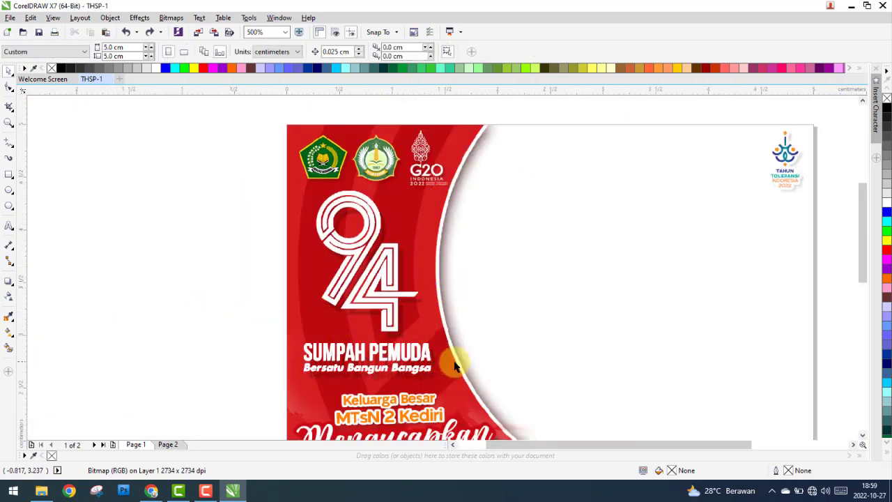
pyautogui.moveTo(453, 372); pyautogui.dragTo(444, 345)
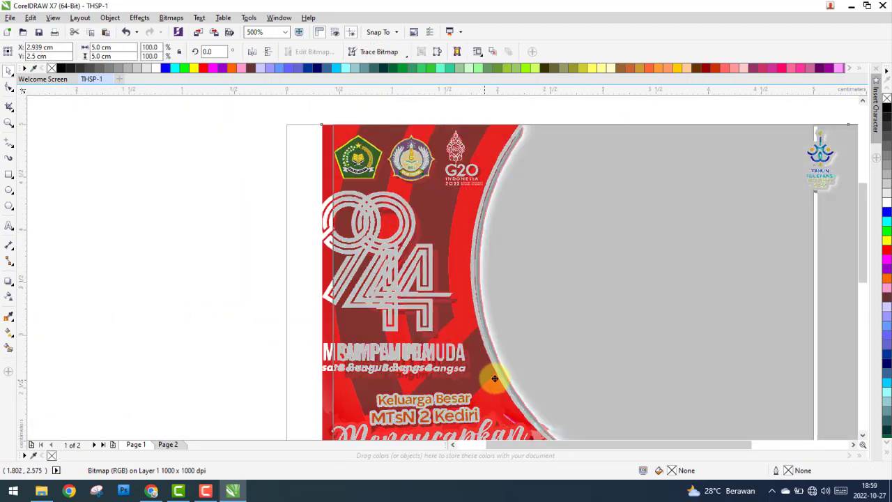
pyautogui.scroll(1, 392, 313)
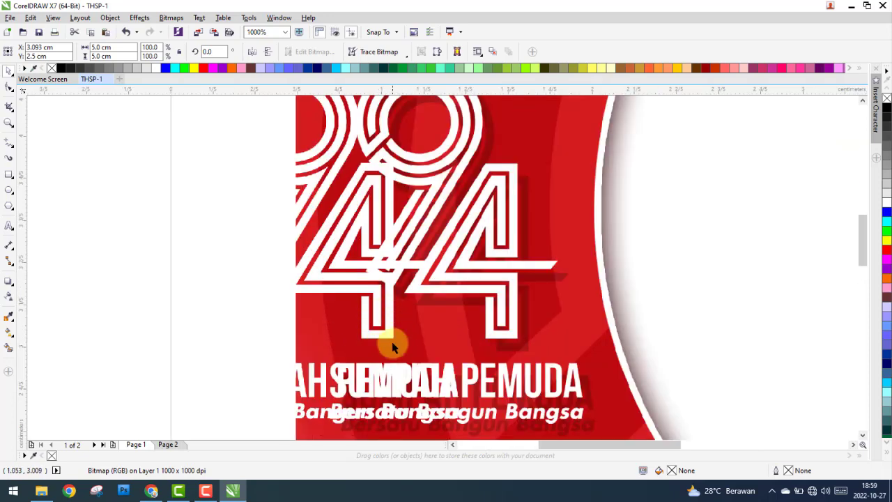
pyautogui.moveTo(445, 346)
pyautogui.mouseDown()
pyautogui.moveTo(482, 336)
pyautogui.moveTo(329, 297)
pyautogui.mouseUp()
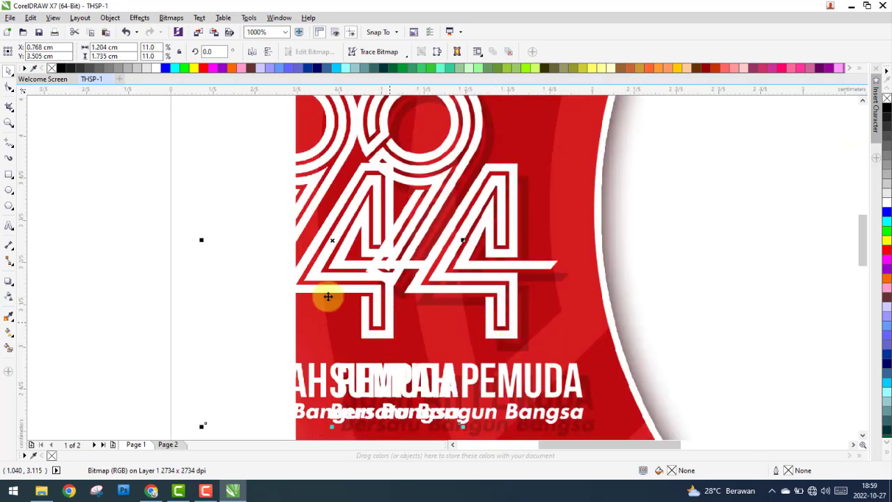
# Add a preset drop shadow to the 94 bitmap, directly behind it.
pyautogui.click(9, 282)
pyautogui.moveTo(335, 240); pyautogui.dragTo(348, 269)
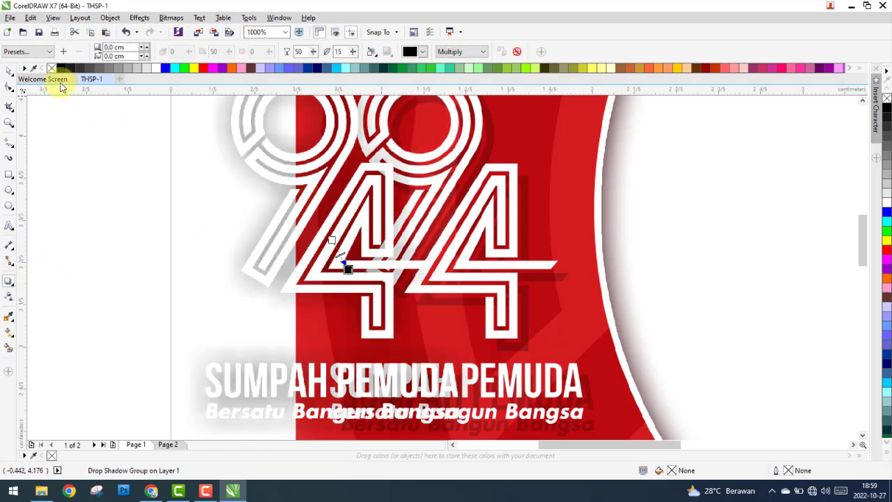
pyautogui.click(38, 53)
pyautogui.click(25, 73)
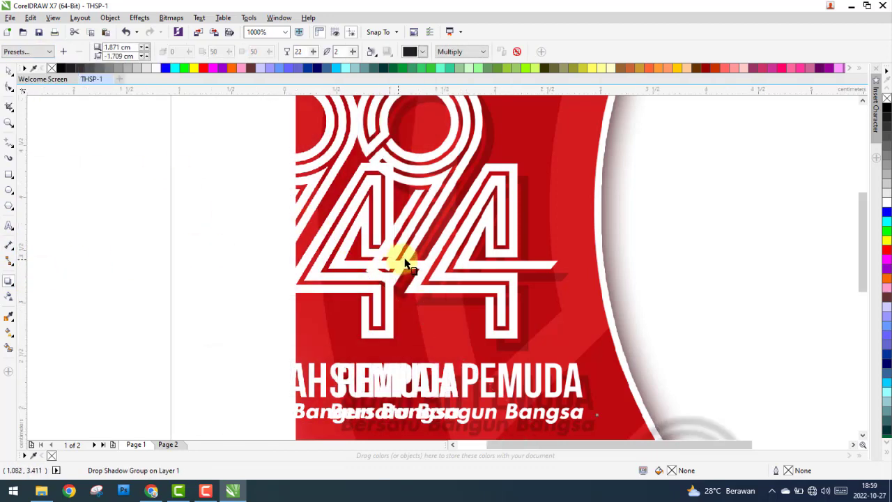
pyautogui.scroll(-3, 398, 259)
pyautogui.moveTo(501, 345)
pyautogui.mouseDown()
pyautogui.moveTo(409, 288)
pyautogui.moveTo(416, 308)
pyautogui.mouseUp()
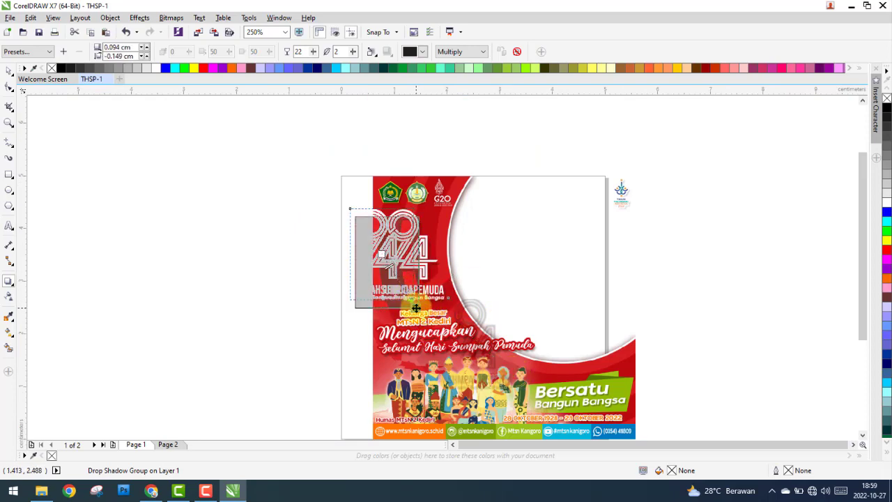
# Offset the shadow slightly down and right with feathering 0.
pyautogui.scroll(3, 417, 309)
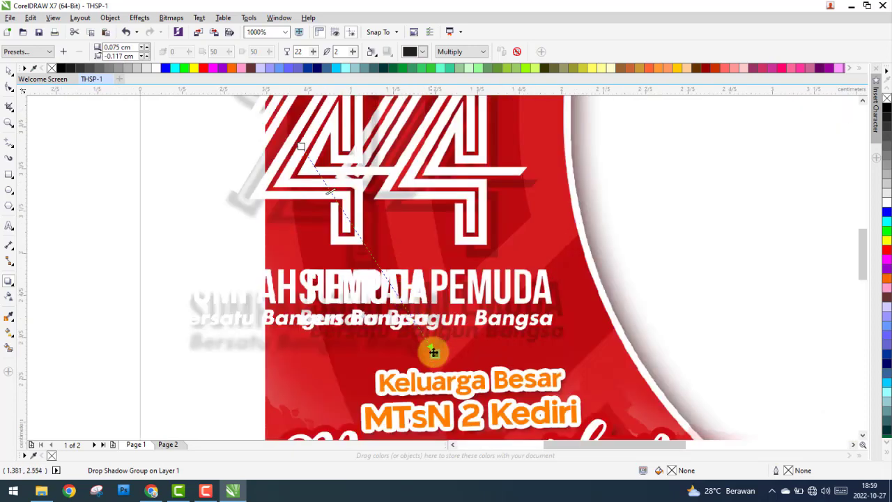
pyautogui.moveTo(435, 354); pyautogui.dragTo(435, 336)
pyautogui.scroll(1, 436, 336)
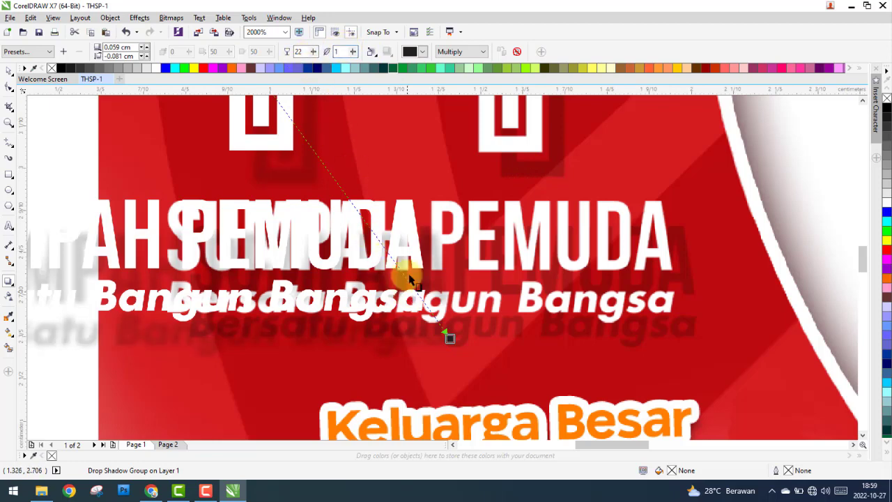
pyautogui.write('0')
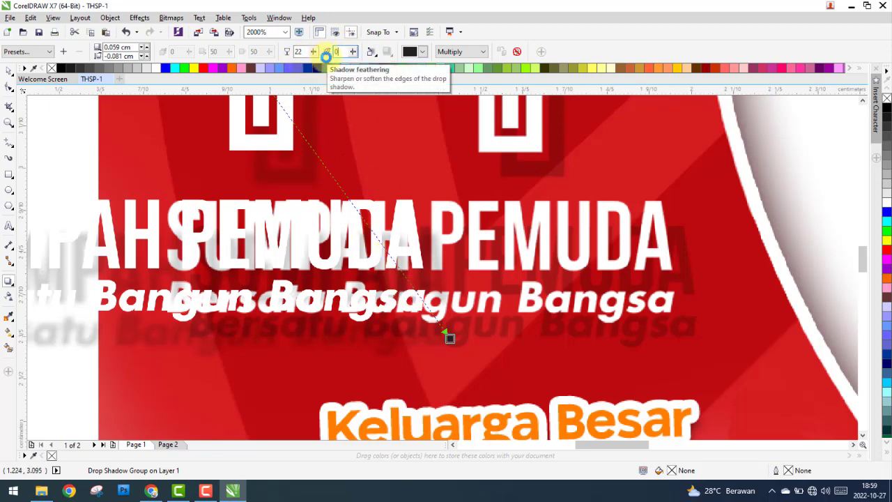
pyautogui.press('Return')
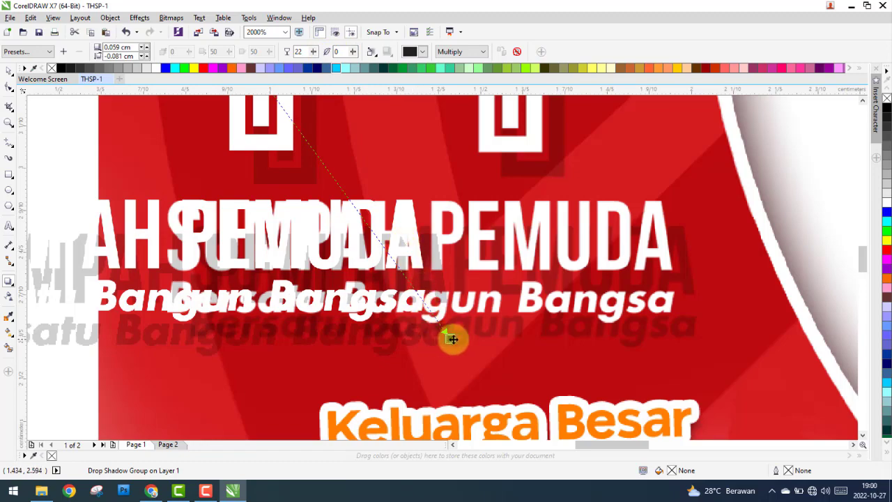
# Fine-tune the shadow offset to 0.06 × -0.063 cm, feathering 0, opacity 17.
pyautogui.moveTo(453, 339); pyautogui.dragTo(445, 331)
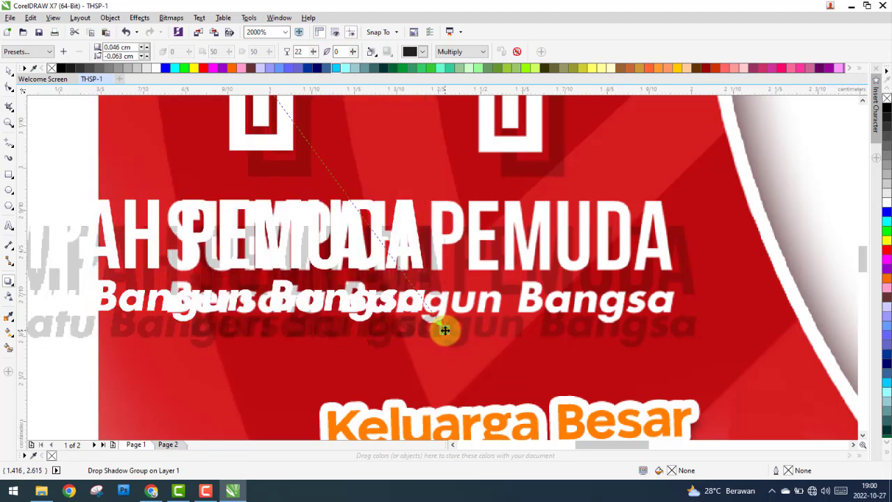
pyautogui.moveTo(444, 331); pyautogui.dragTo(445, 319)
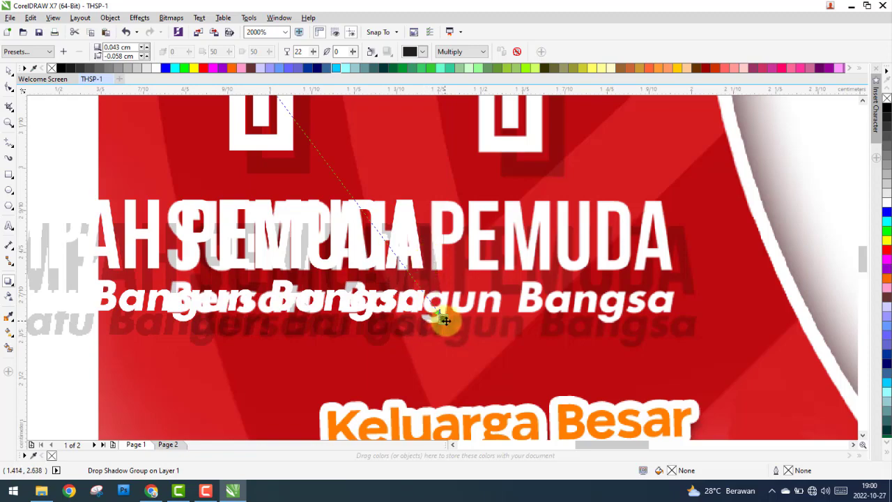
pyautogui.moveTo(445, 320)
pyautogui.mouseDown()
pyautogui.moveTo(470, 286)
pyautogui.moveTo(450, 242)
pyautogui.mouseUp()
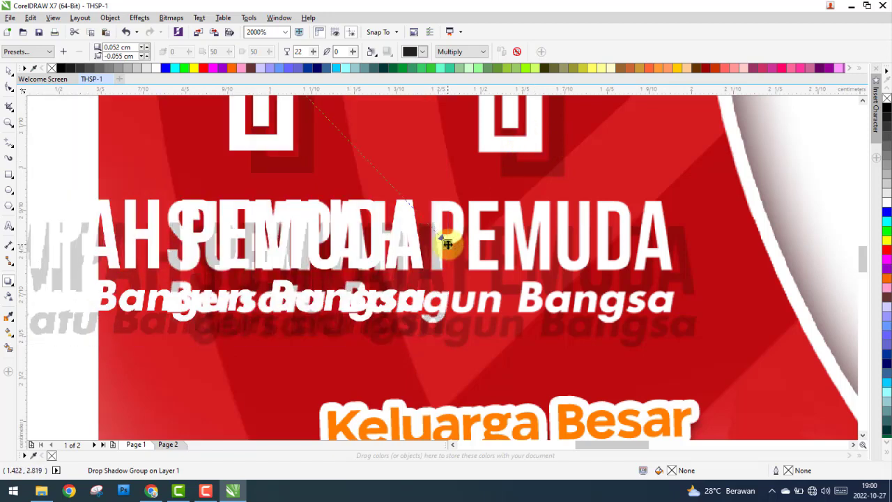
pyautogui.moveTo(448, 242); pyautogui.dragTo(451, 248)
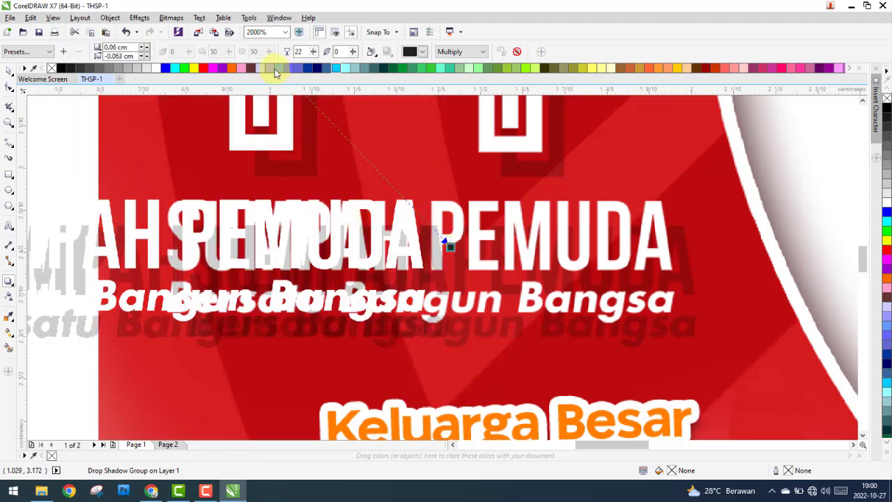
pyautogui.scroll(-2, 337, 259)
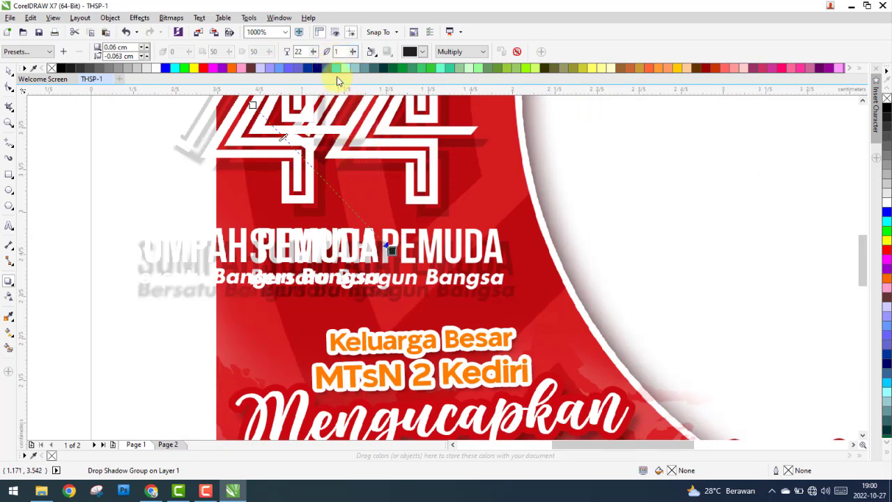
pyautogui.write('0')
pyautogui.press('Return')
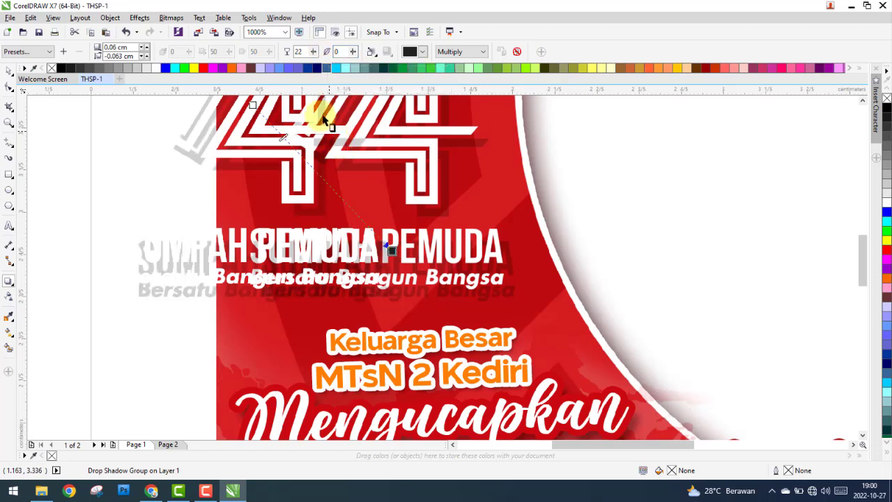
pyautogui.moveTo(304, 51); pyautogui.dragTo(301, 57)
pyautogui.write('18')
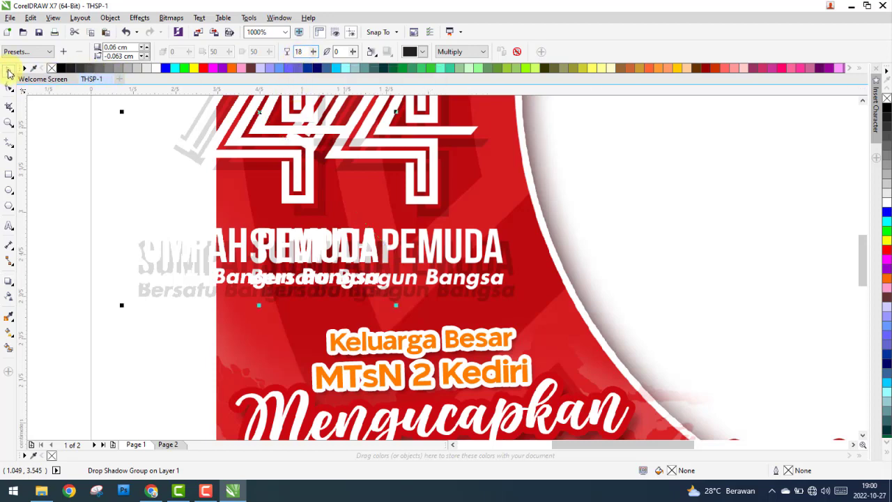
# Move the poster bitmap back onto Page 1.
pyautogui.click(9, 73)
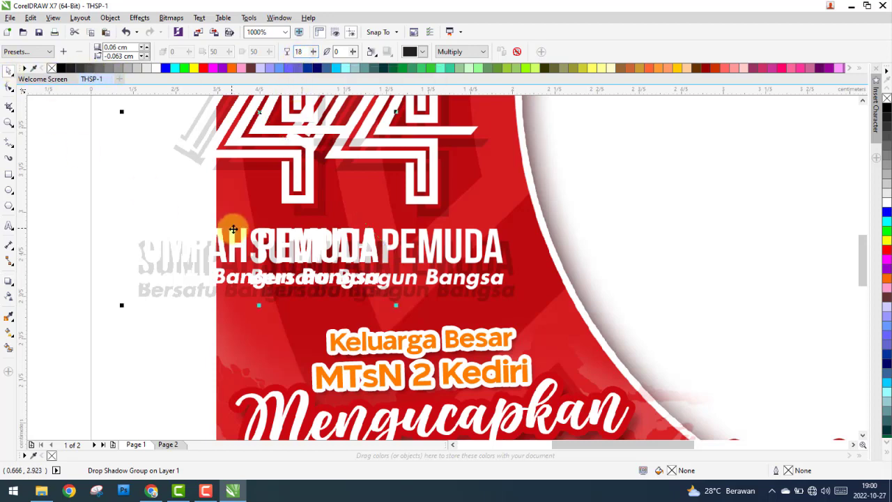
pyautogui.scroll(-2, 237, 227)
pyautogui.scroll(-2, 244, 223)
pyautogui.click(337, 126)
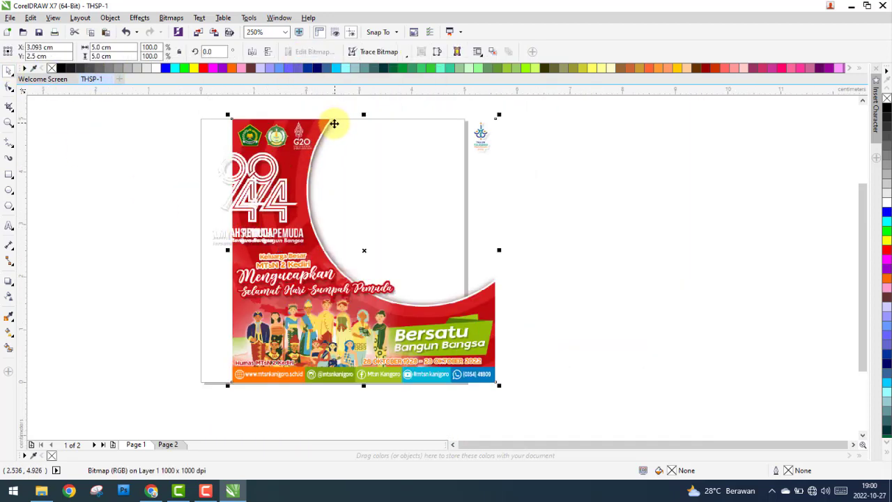
pyautogui.moveTo(334, 123); pyautogui.dragTo(303, 123)
pyautogui.click(131, 183)
# Select the shadowed 94 group, then realign the poster bitmap with the page.
pyautogui.moveTo(142, 144)
pyautogui.mouseDown()
pyautogui.moveTo(323, 285)
pyautogui.moveTo(341, 265)
pyautogui.moveTo(334, 255)
pyautogui.mouseUp()
pyautogui.rightClick(265, 204)
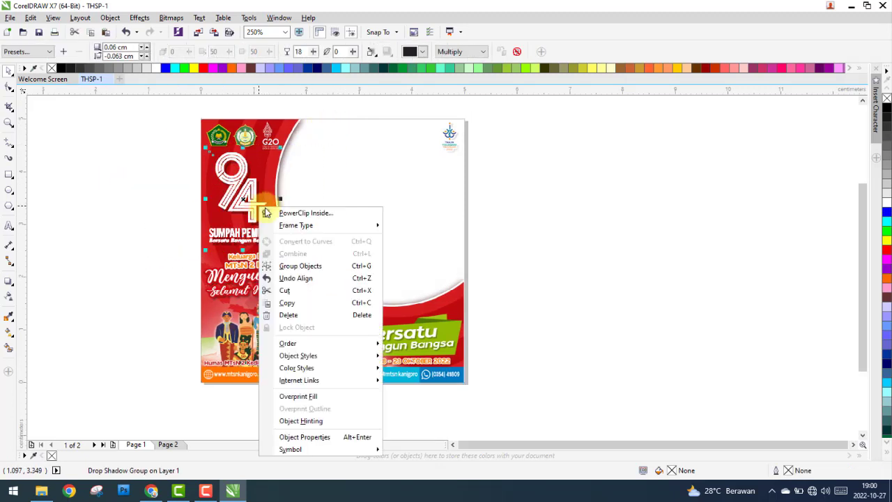
pyautogui.click(293, 277)
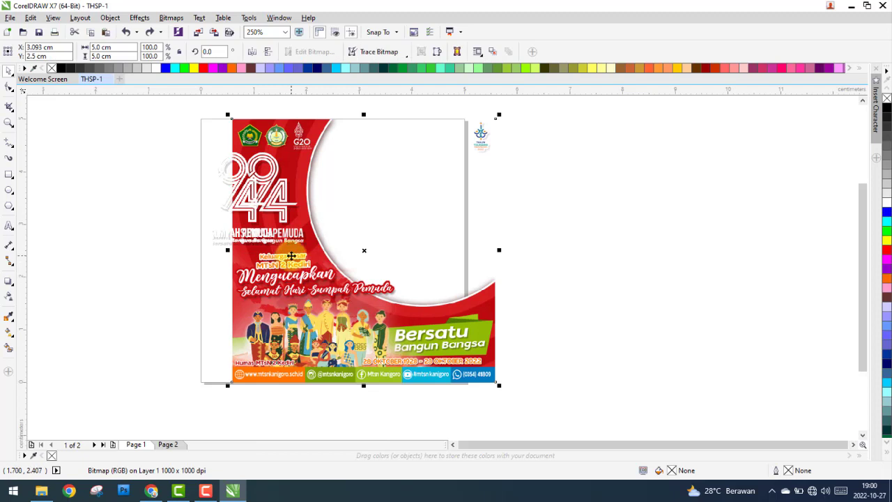
pyautogui.click(124, 226)
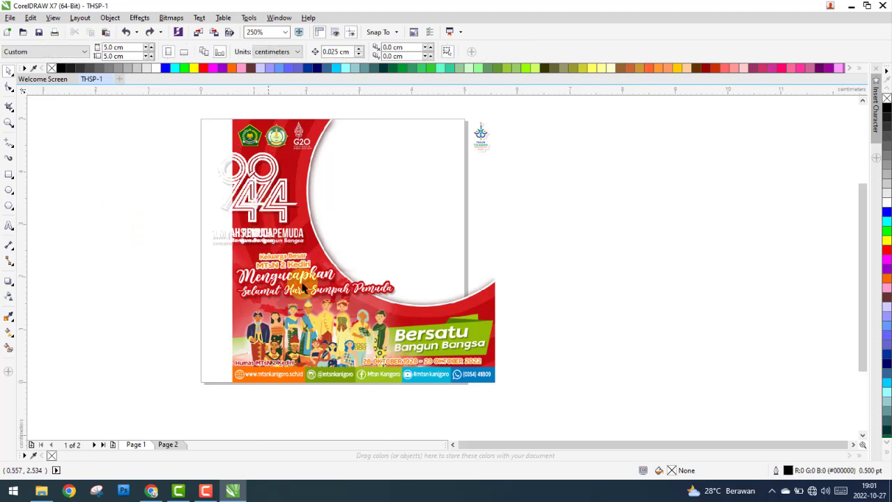
pyautogui.click(392, 323)
pyautogui.moveTo(393, 323); pyautogui.dragTo(361, 323)
pyautogui.click(195, 295)
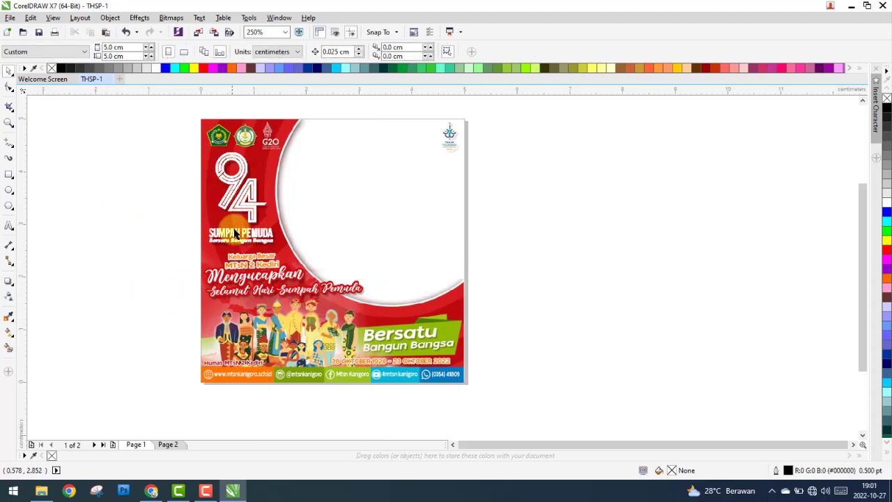
# Try cutting the 94 bitmap onto page 2, then undo the paste and the move.
pyautogui.click(250, 217)
pyautogui.rightClick(242, 198)
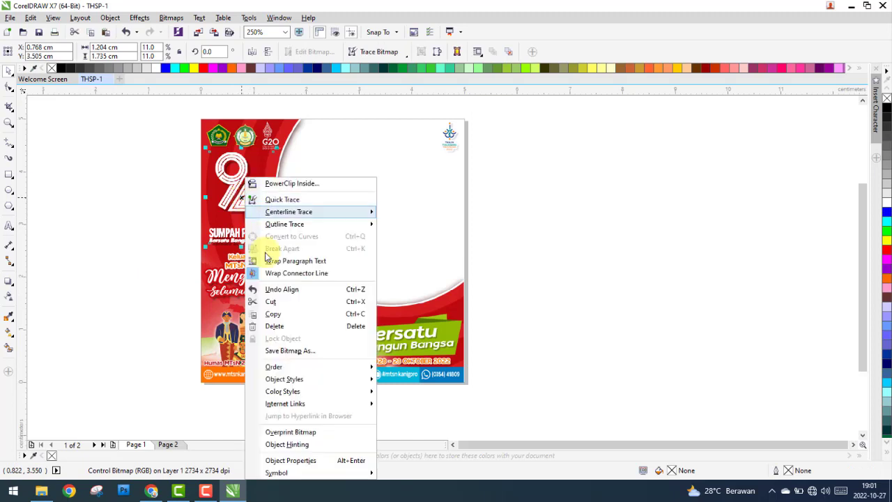
pyautogui.press('Escape')
pyautogui.click(279, 298)
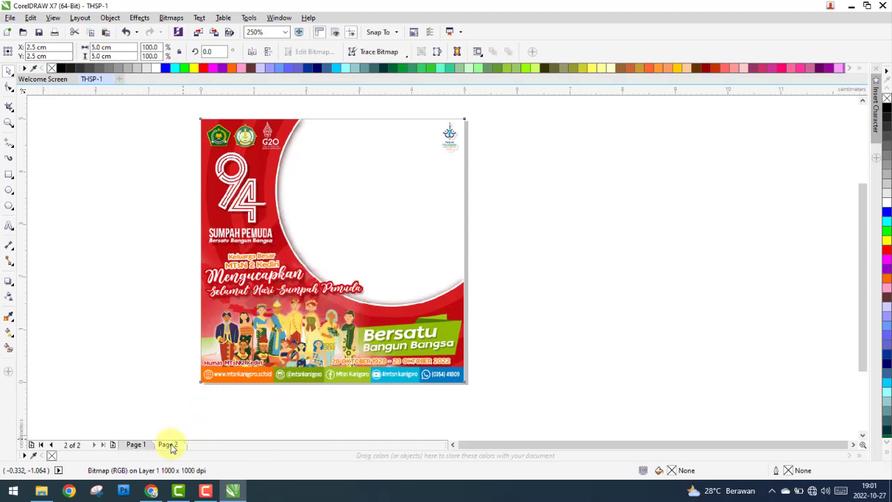
pyautogui.rightClick(105, 251)
pyautogui.click(137, 322)
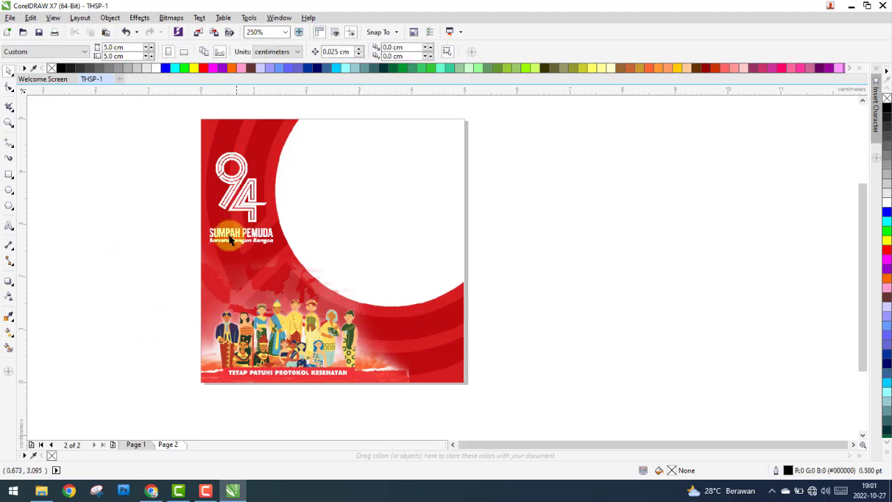
pyautogui.hotkey('ctrl', 'z')
pyautogui.hotkey('ctrl', 'z')
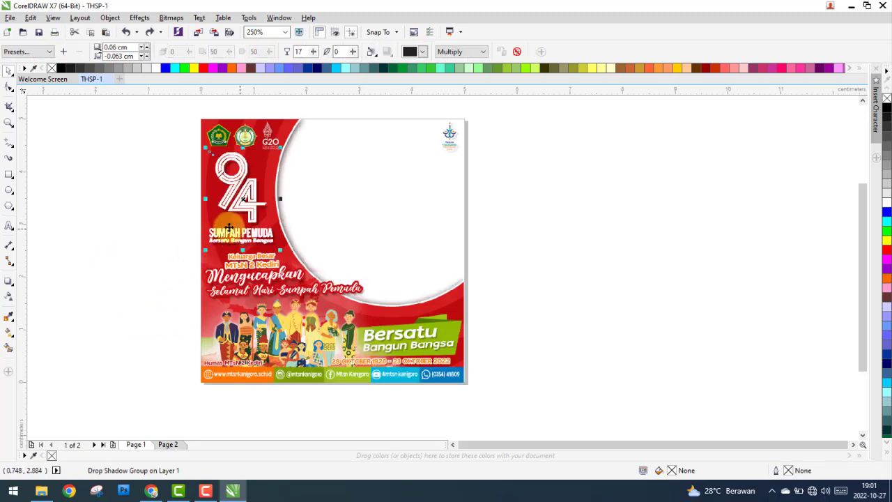
pyautogui.press('Escape')
pyautogui.moveTo(225, 216); pyautogui.dragTo(112, 229)
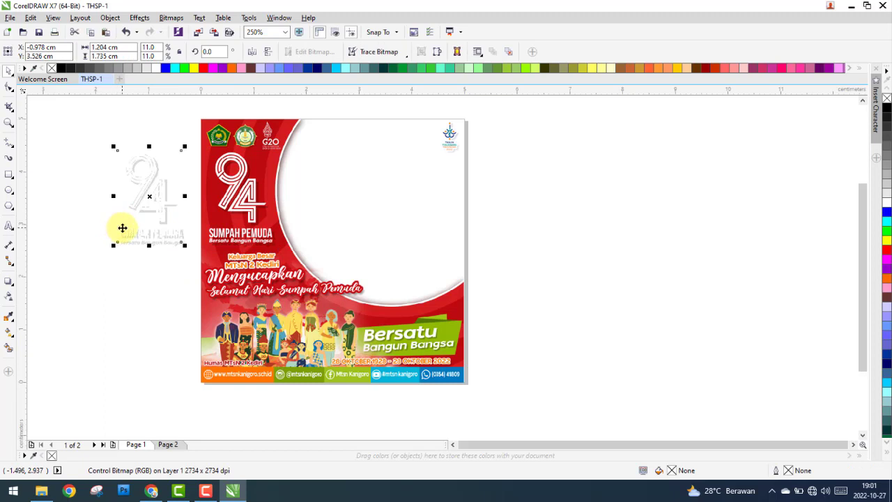
pyautogui.hotkey('ctrl', 'z')
# Copy the drop-shadowed 94 group and paste it onto Page 2.
pyautogui.moveTo(92, 265); pyautogui.dragTo(376, 136)
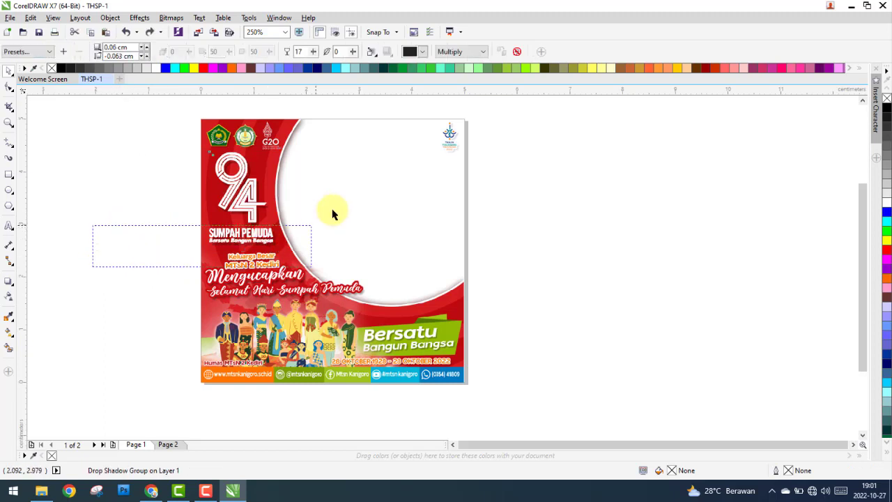
pyautogui.rightClick(245, 169)
pyautogui.click(279, 267)
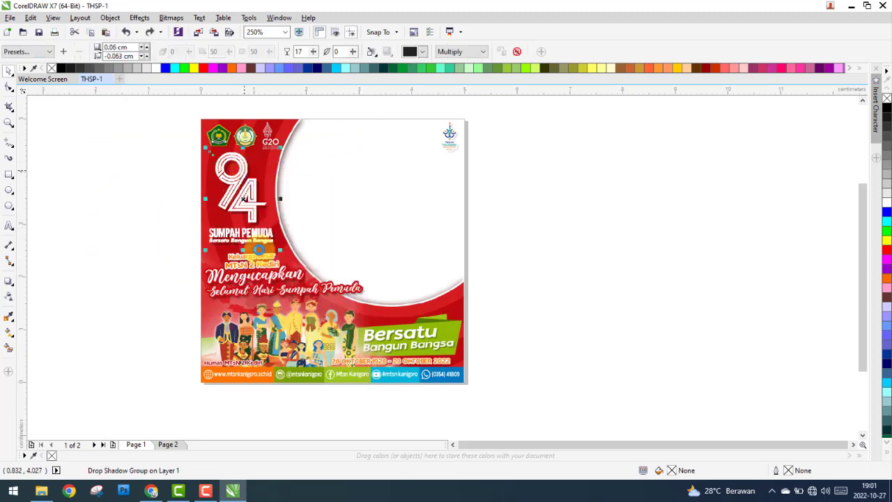
pyautogui.click(168, 444)
pyautogui.rightClick(94, 280)
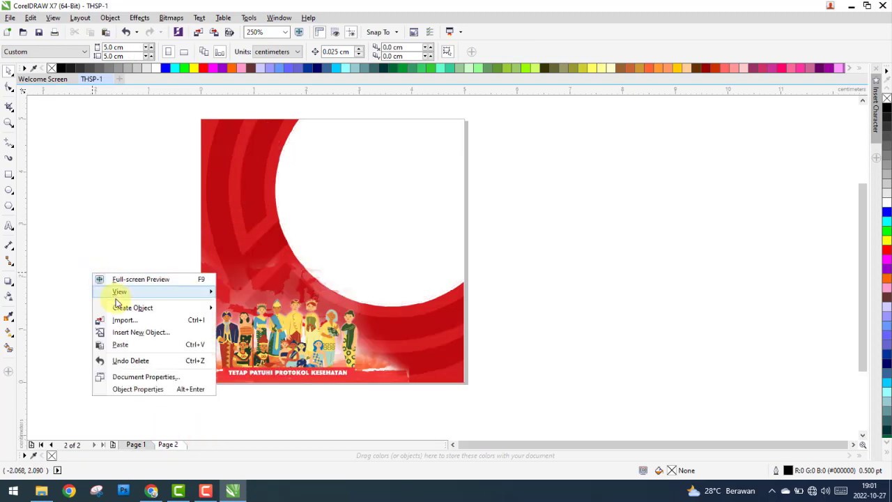
pyautogui.click(120, 343)
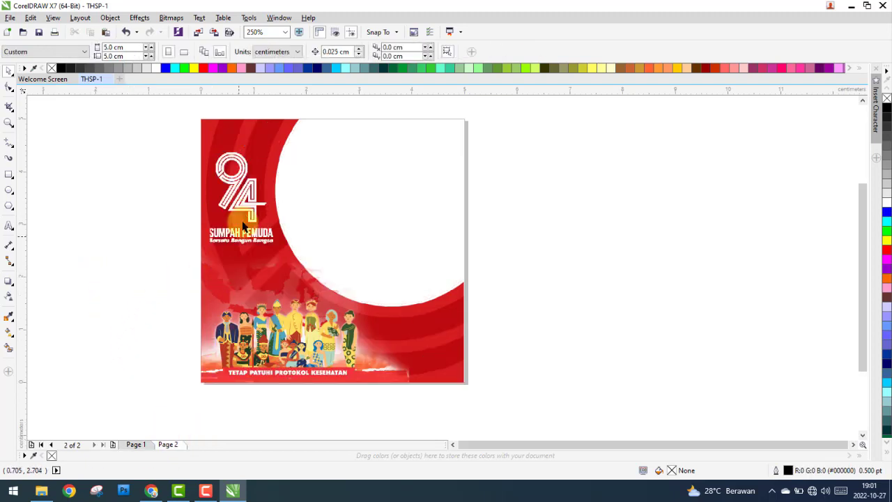
# Give the pasted 94 logo on Page 2 a drop shadow with value 20.
pyautogui.scroll(1, 239, 213)
pyautogui.scroll(1, 279, 237)
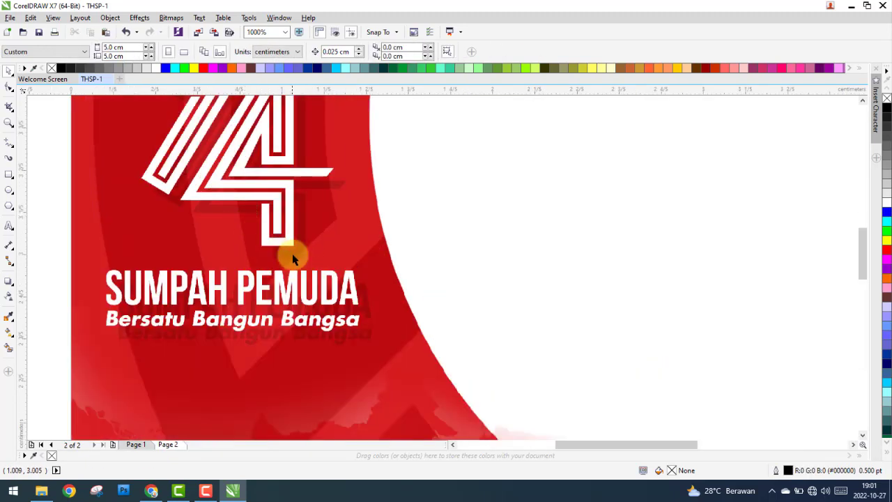
pyautogui.click(292, 255)
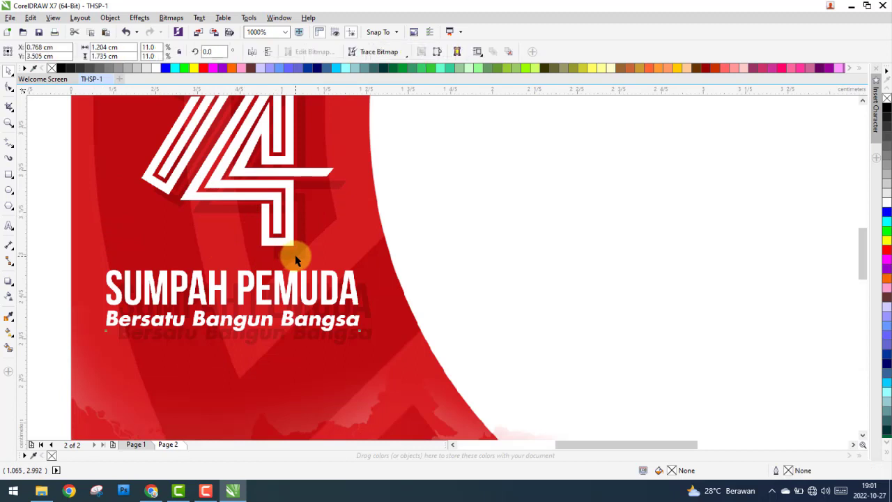
pyautogui.click(15, 280)
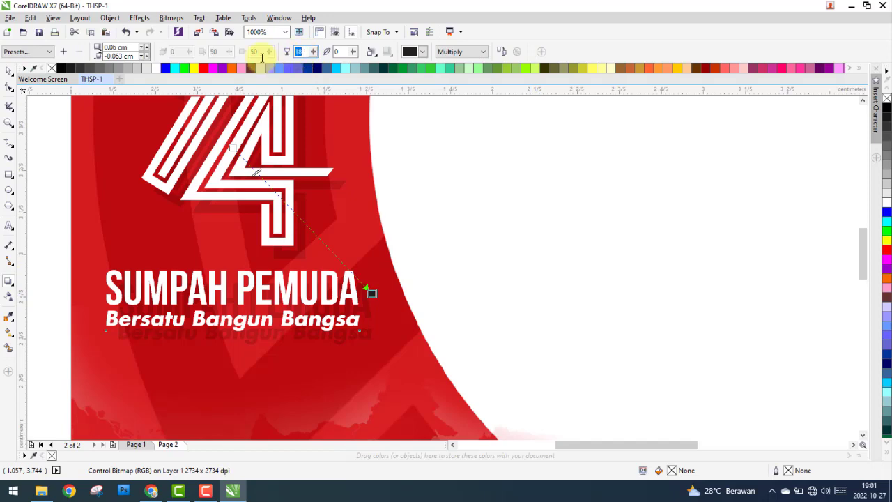
pyautogui.write('20')
pyautogui.press('Return')
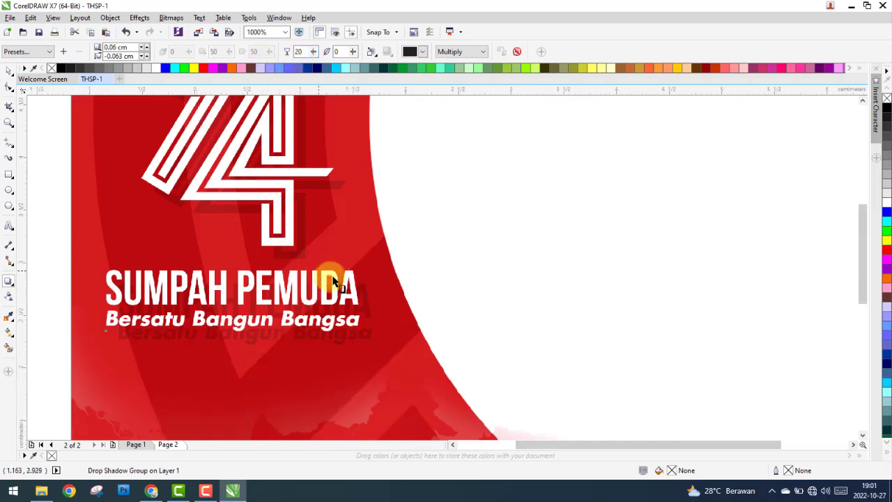
pyautogui.scroll(-3, 328, 283)
pyautogui.click(9, 73)
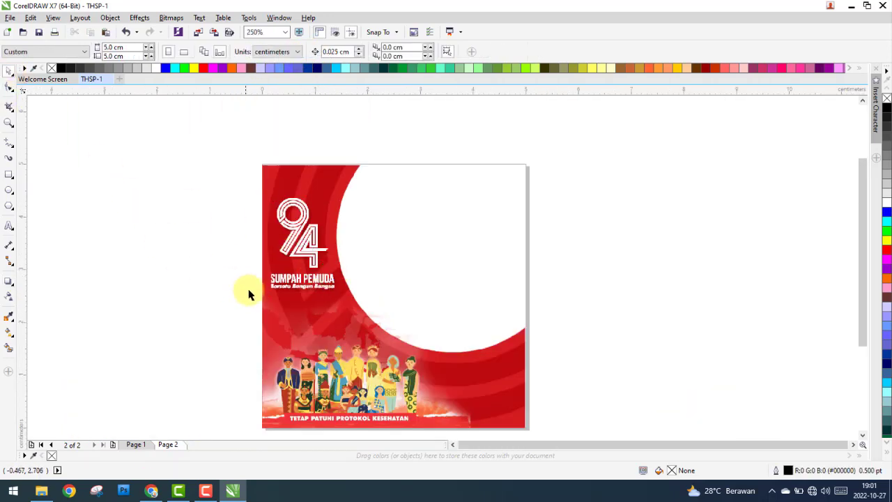
# Return to Page 1 and start a text entry left of the design.
pyautogui.click(134, 445)
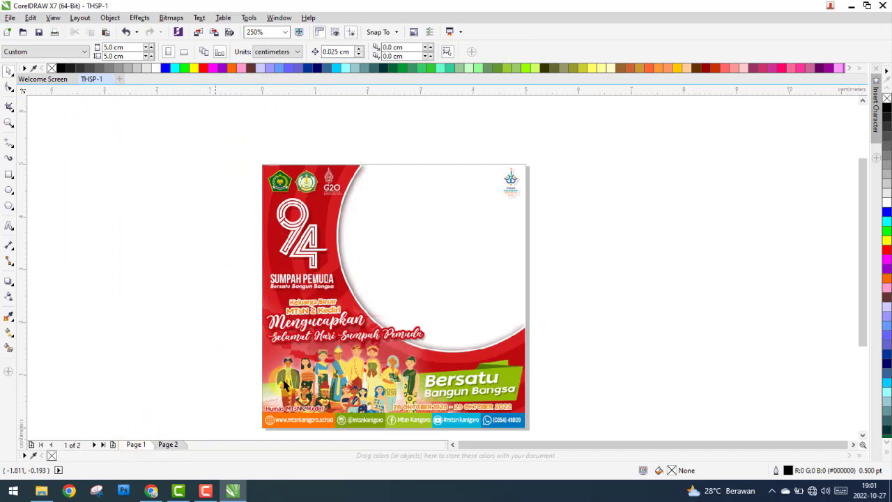
pyautogui.scroll(2, 333, 328)
pyautogui.scroll(2, 334, 324)
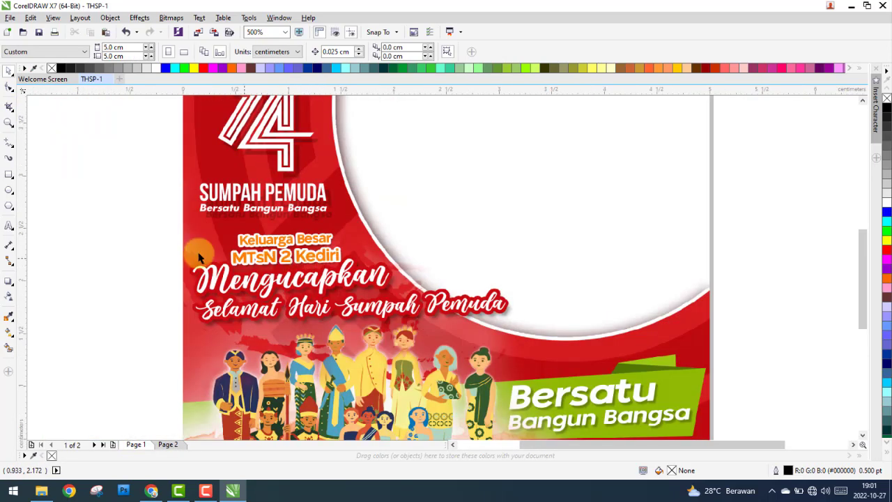
pyautogui.scroll(-2, 322, 267)
pyautogui.click(9, 225)
pyautogui.click(73, 227)
# Type KELUARGA BESAR in capitals and select all its characters.
pyautogui.write('k')
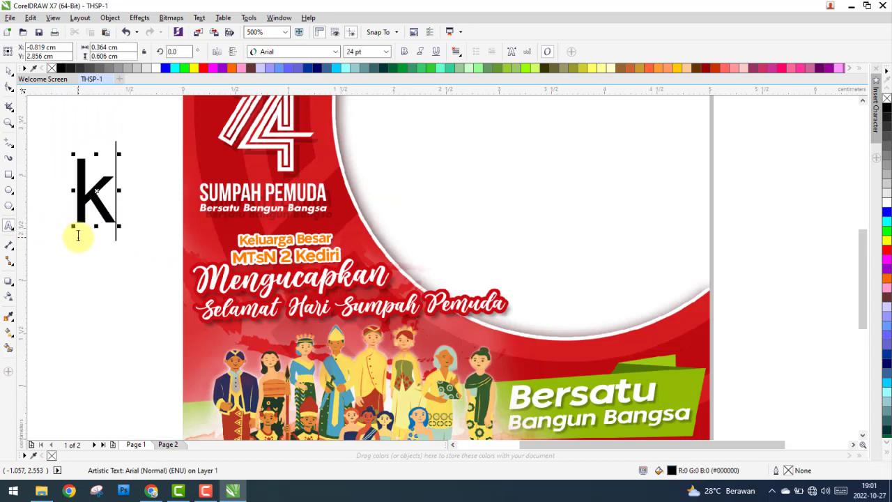
pyautogui.press('BackSpace')
pyautogui.write('KELUAR')
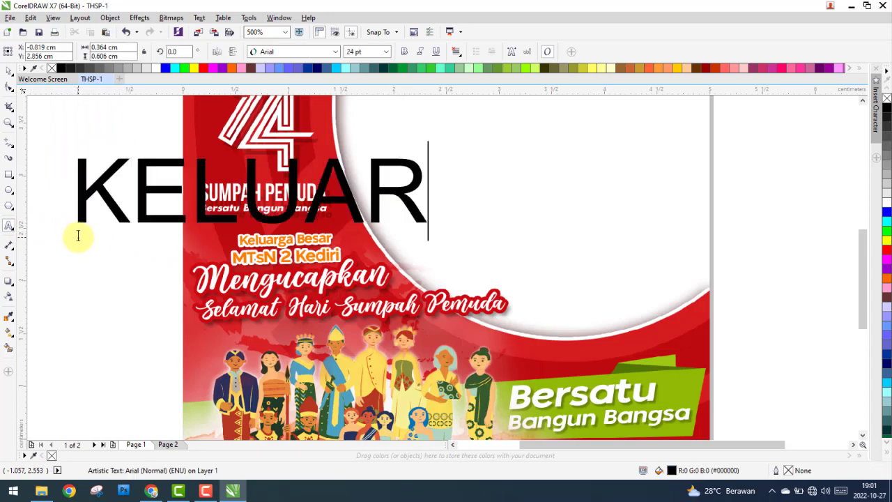
pyautogui.write('GA')
pyautogui.press('Escape')
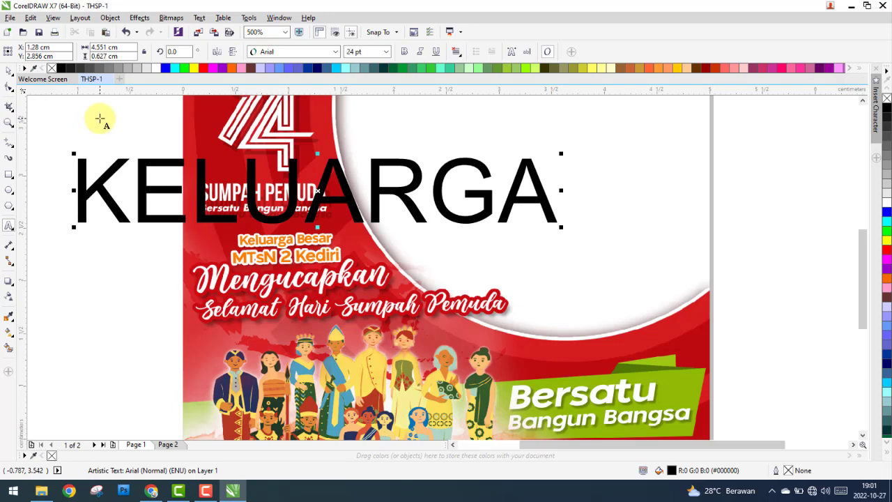
pyautogui.write(' B')
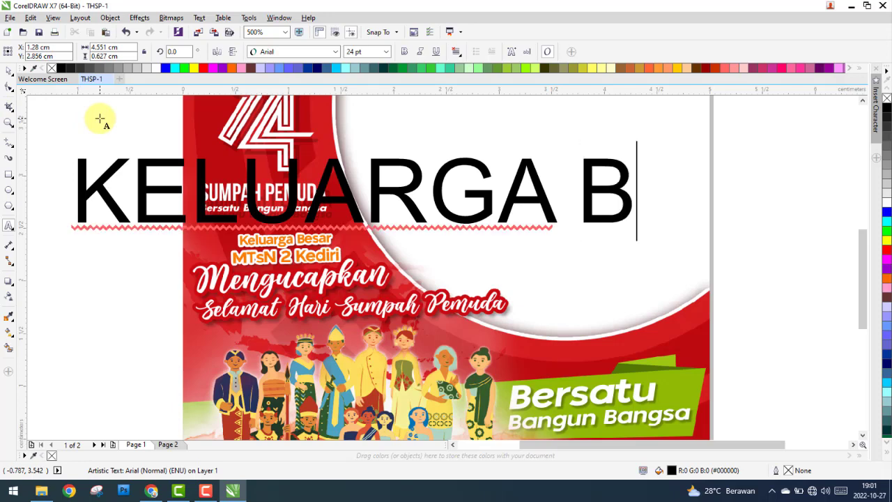
pyautogui.write('ESAR')
pyautogui.hotkey('ctrl', 'a')
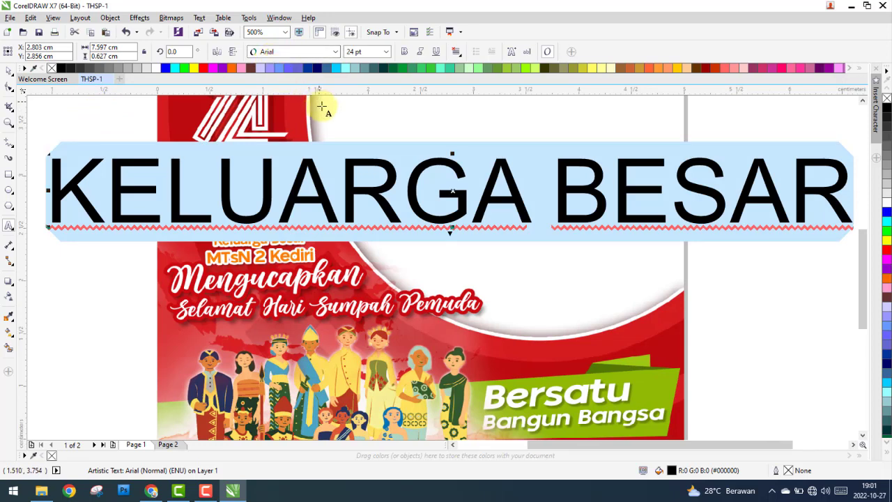
# Open Change Case, then dismiss the on-screen keyboard, clipboard panel and storage notification.
pyautogui.hotkey('shift', 'F3')
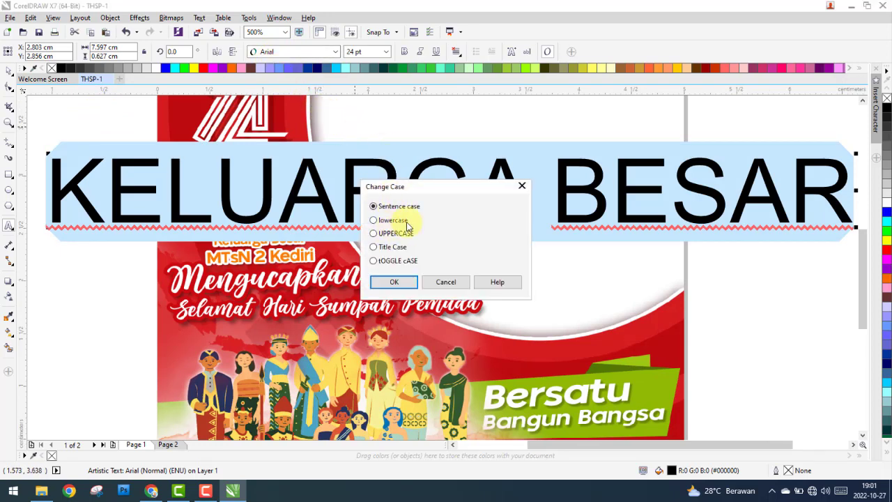
pyautogui.click(522, 188)
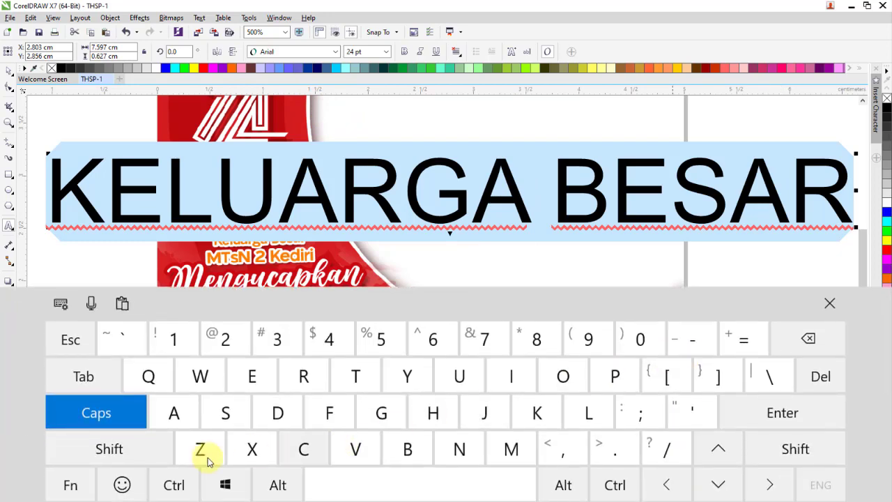
pyautogui.click(109, 449)
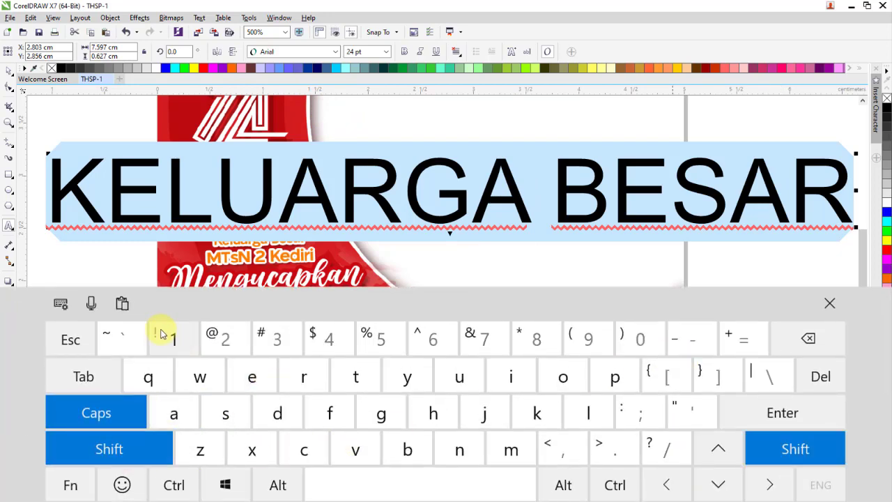
pyautogui.click(130, 307)
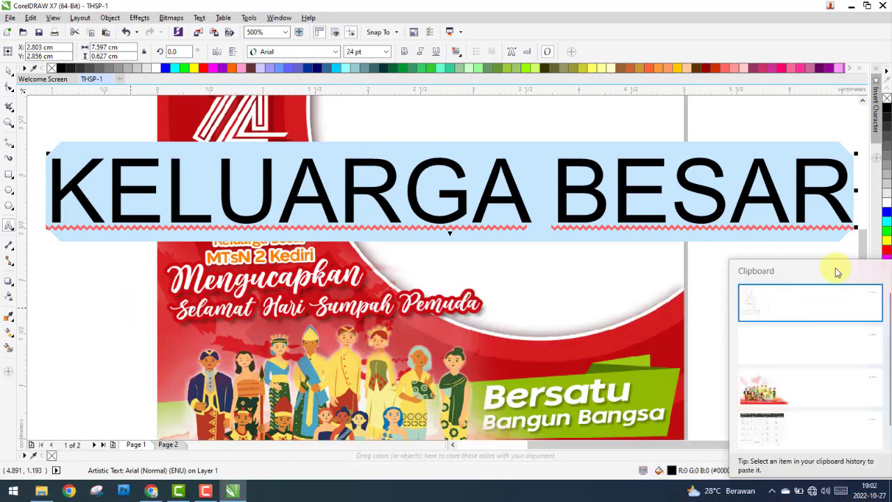
pyautogui.click(630, 495)
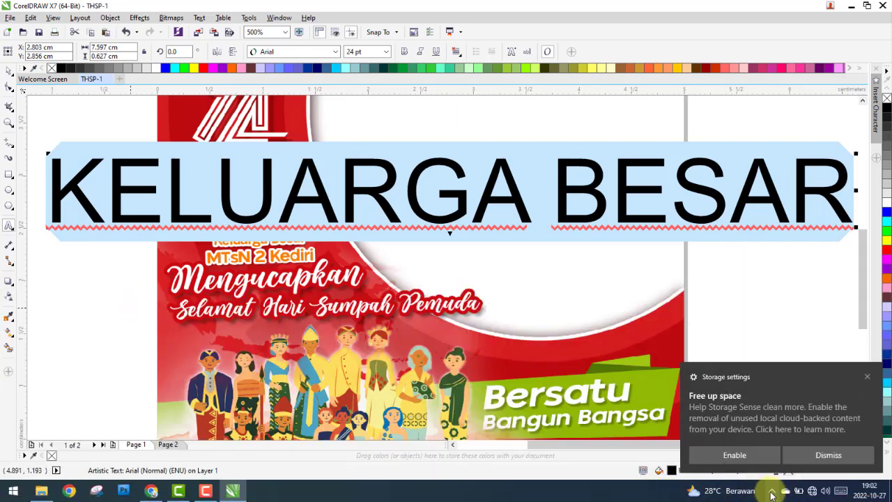
pyautogui.click(867, 376)
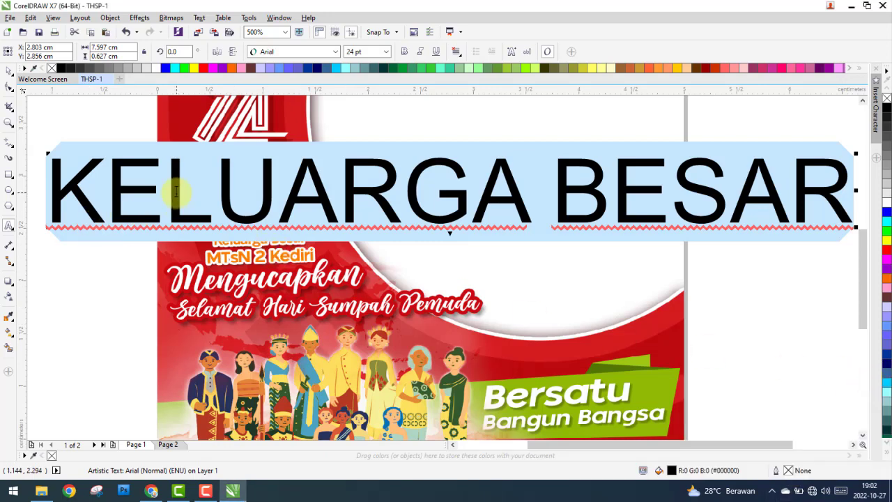
# Apply Title Case so the text reads Keluarga Besar, then select the text object.
pyautogui.hotkey('shift', 'F3')
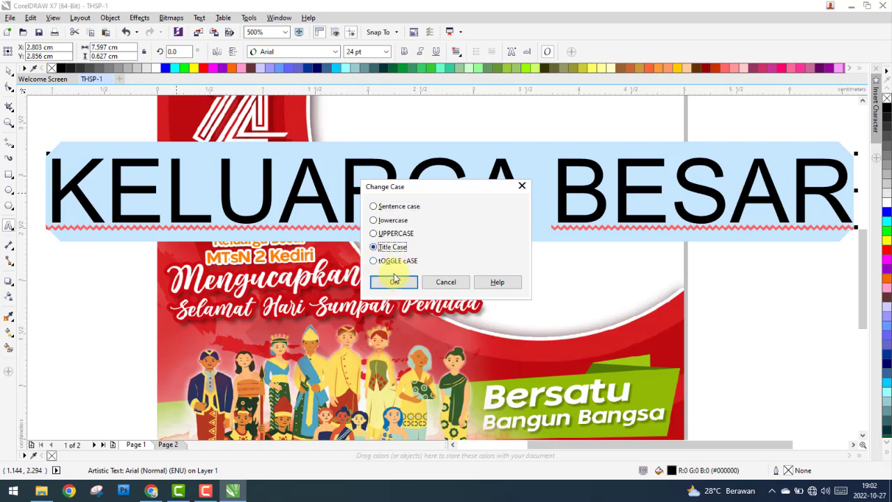
pyautogui.click(394, 281)
pyautogui.click(9, 70)
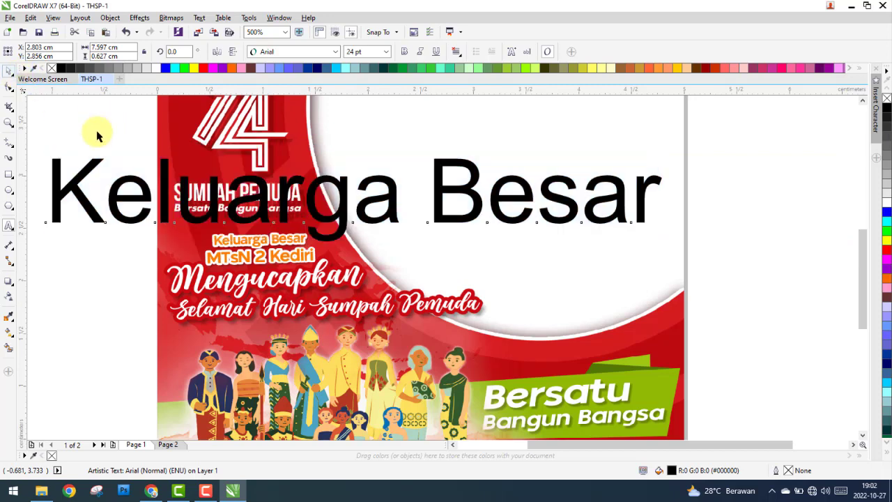
pyautogui.hotkey('ctrl', 'space')
# Add a new text line 'TEKAN SHIFT+F3' below Keluarga Besar.
pyautogui.click(9, 227)
pyautogui.click(71, 310)
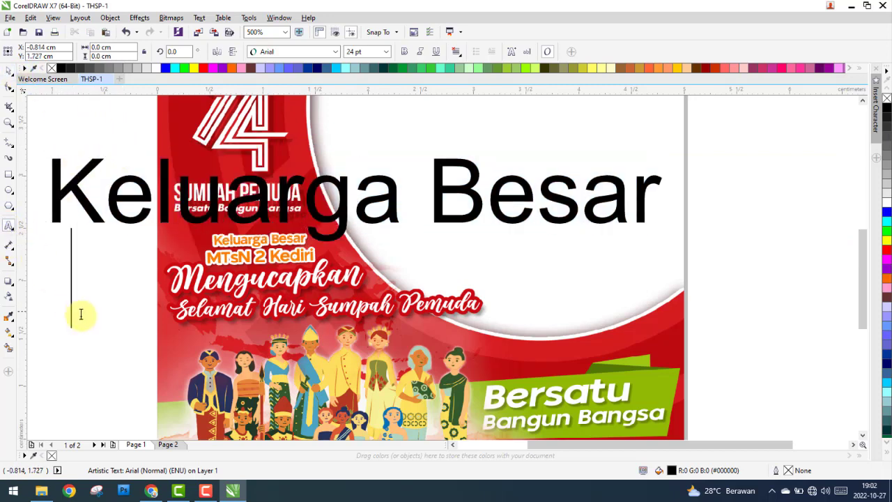
pyautogui.write('TE')
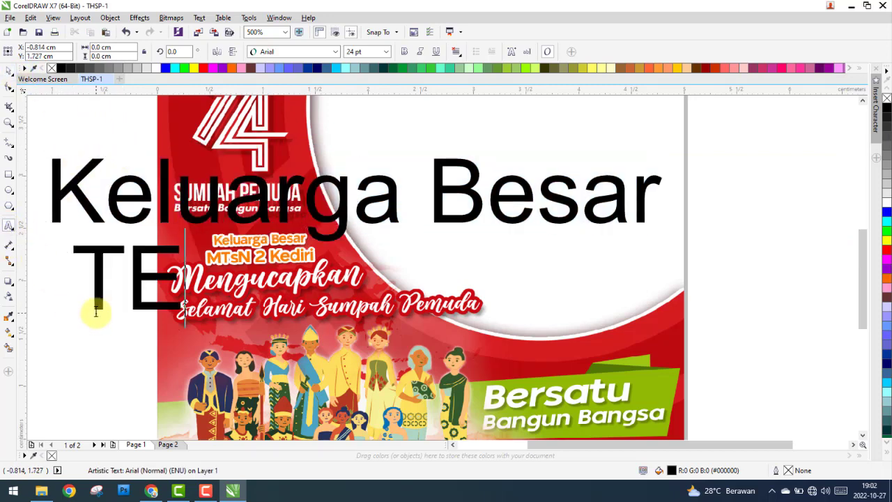
pyautogui.write('KAN SHI')
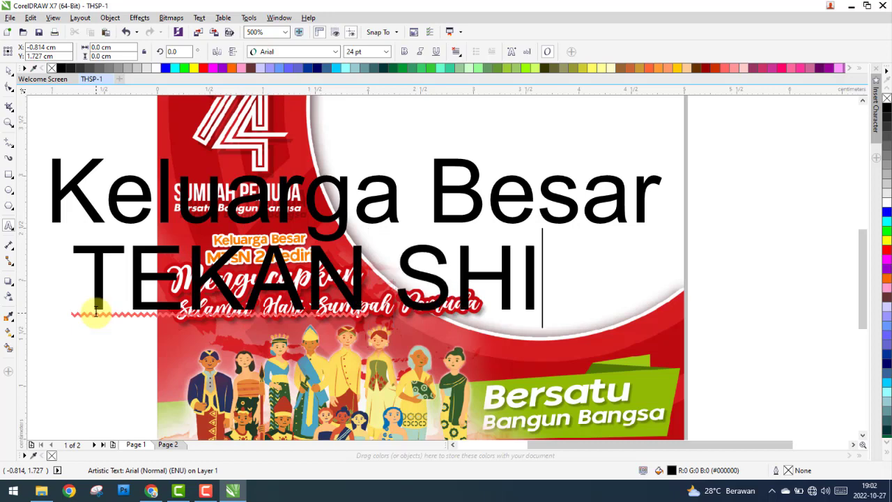
pyautogui.write('FT+F')
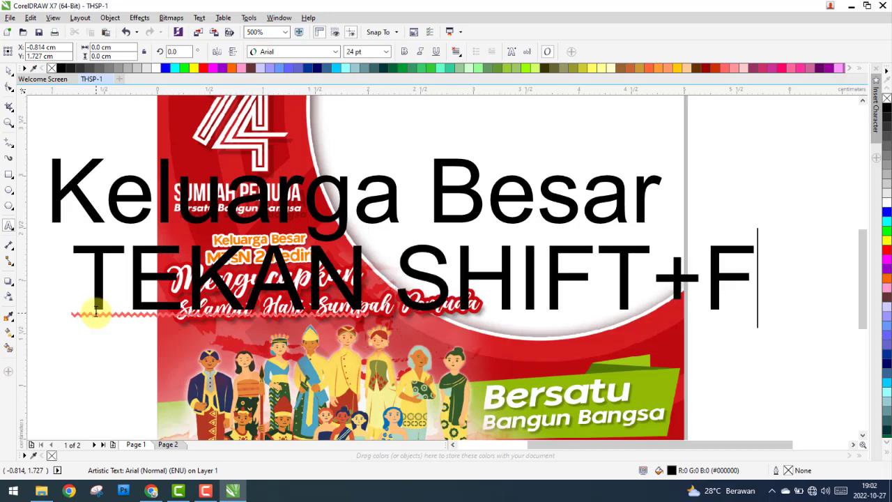
pyautogui.write('3')
pyautogui.hotkey('ctrl', 'space')
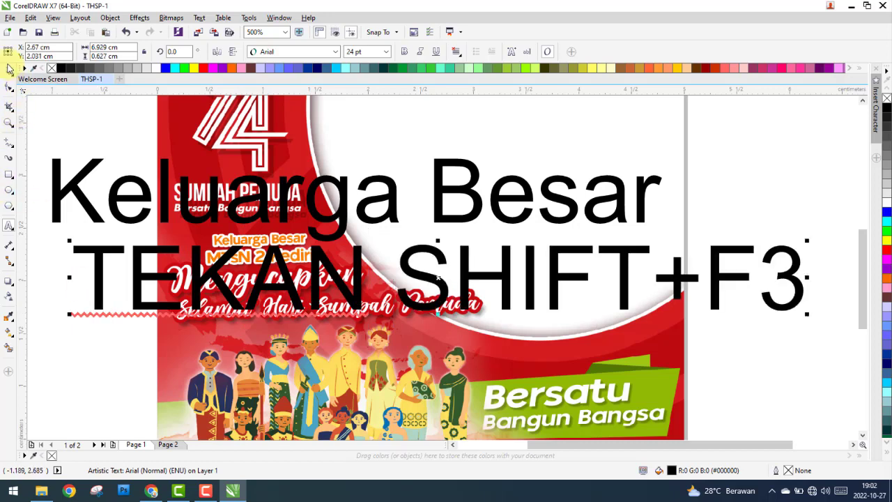
# Shrink the TEKAN SHIFT+F3 note, colour it red and move it to the upper right.
pyautogui.moveTo(807, 240)
pyautogui.mouseDown()
pyautogui.moveTo(515, 283)
pyautogui.moveTo(524, 266)
pyautogui.moveTo(761, 225)
pyautogui.mouseUp()
pyautogui.click(887, 250)
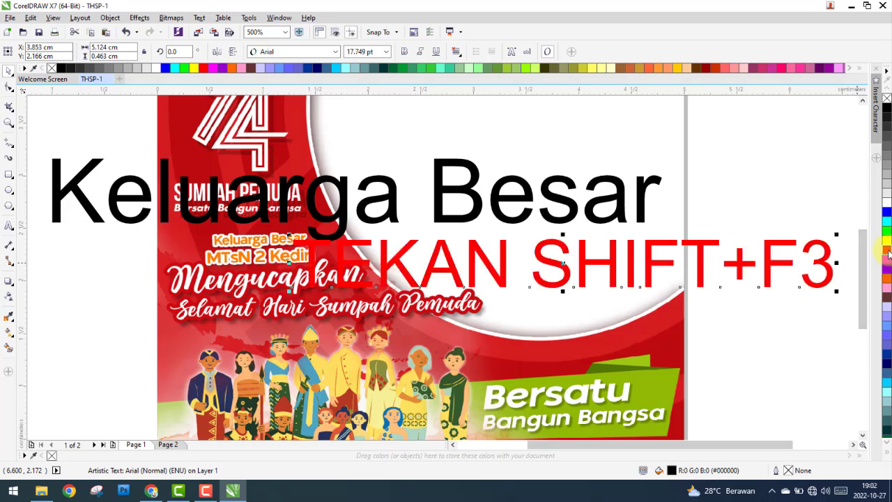
pyautogui.scroll(-2, 503, 273)
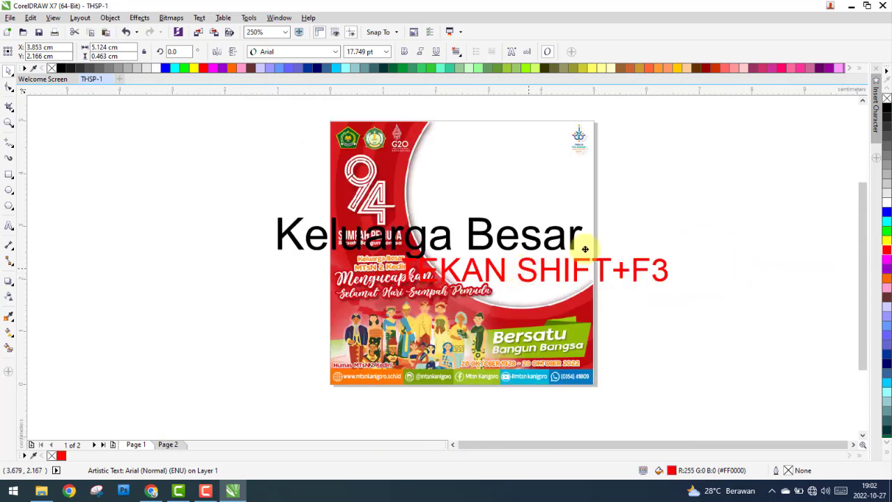
pyautogui.moveTo(585, 249); pyautogui.dragTo(729, 166)
pyautogui.click(687, 246)
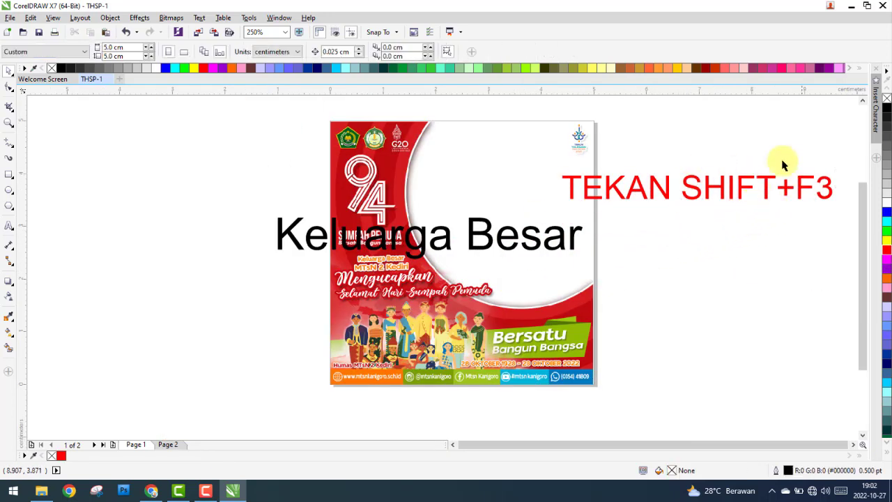
# Open Change Case on Keluarga Besar and cancel without changing the case.
pyautogui.doubleClick(499, 232)
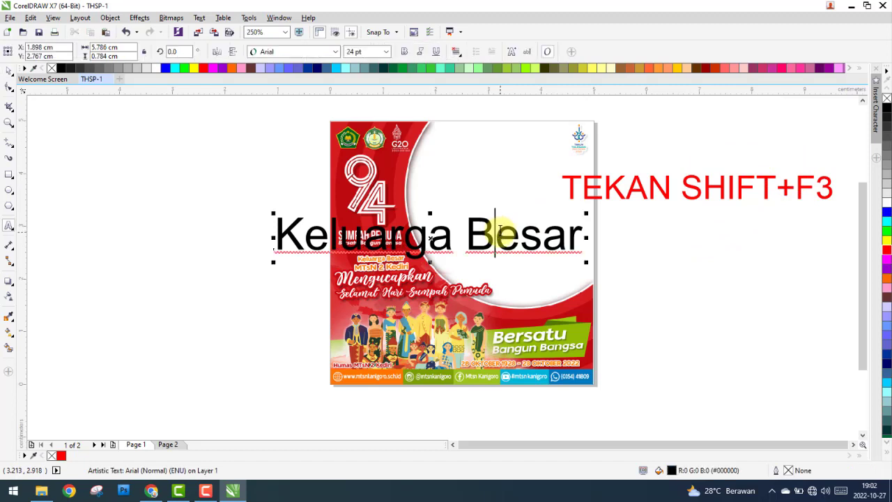
pyautogui.hotkey('ctrl', 'a')
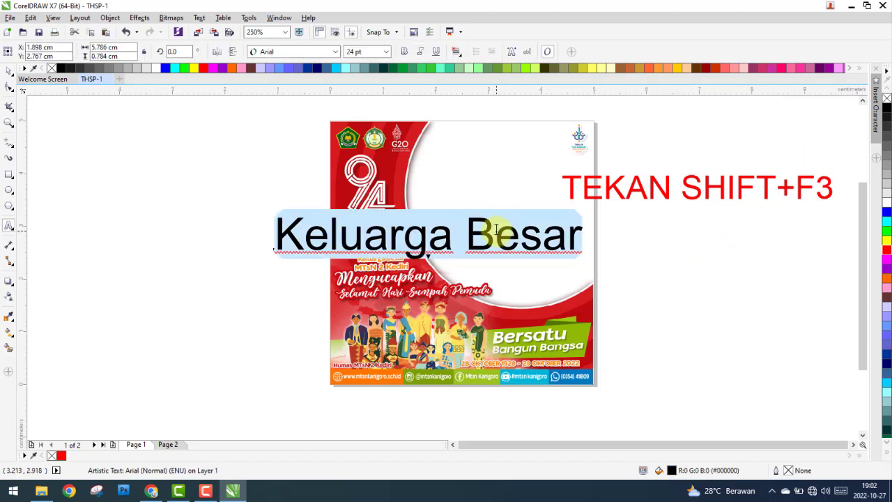
pyautogui.hotkey('shift', 'F3')
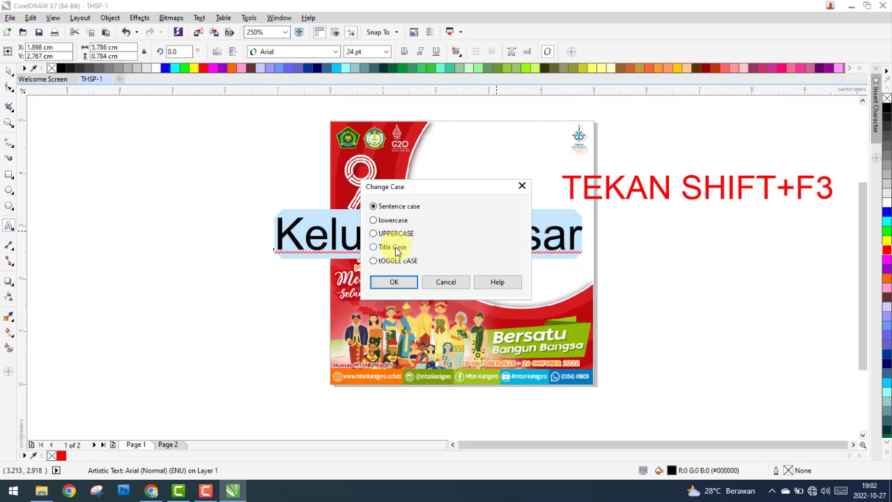
pyautogui.click(463, 286)
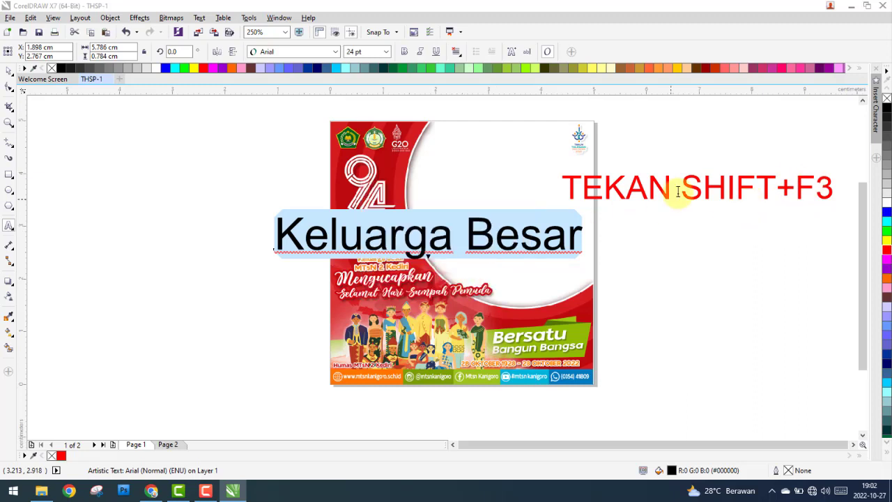
# Delete the red TEKAN SHIFT+F3 note and select the Keluarga Besar text.
pyautogui.click(8, 71)
pyautogui.click(643, 190)
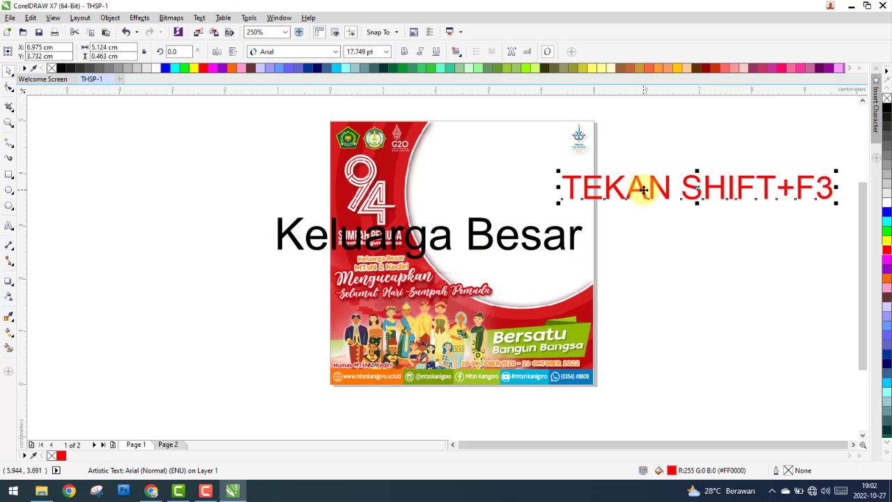
pyautogui.press('Delete')
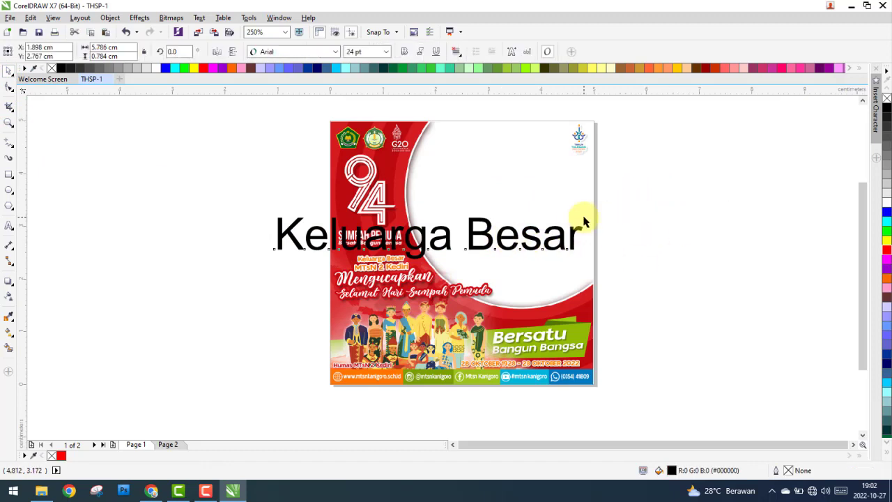
pyautogui.click(580, 225)
pyautogui.click(296, 54)
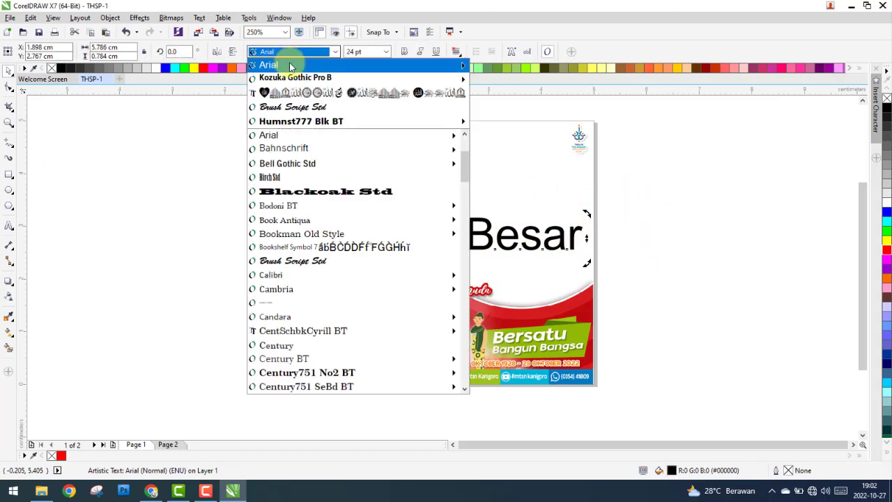
pyautogui.write('T')
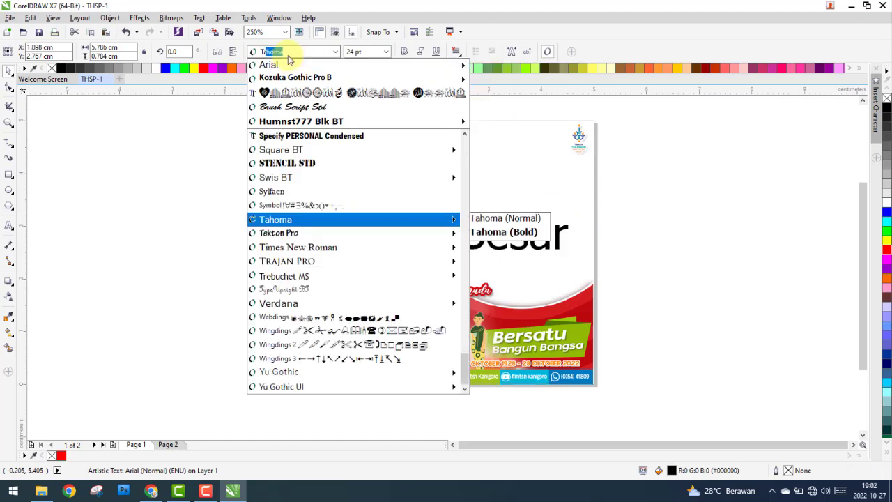
pyautogui.write('Arial')
pyautogui.click(82, 127)
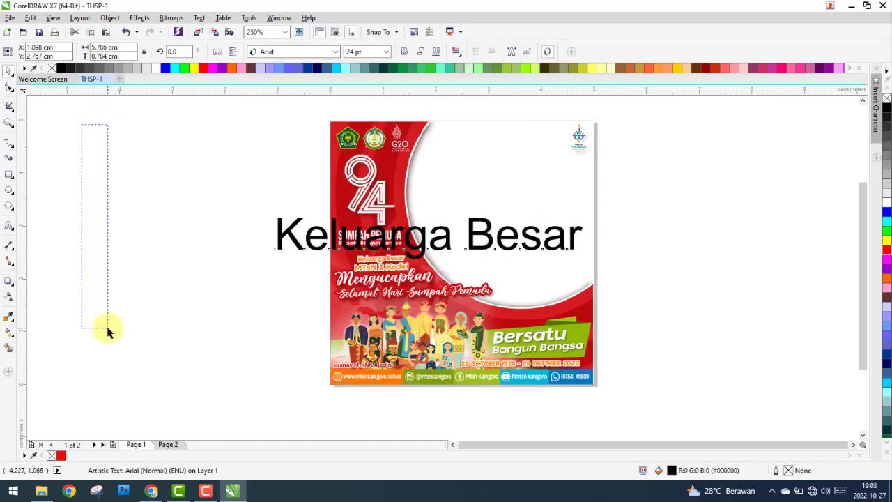
pyautogui.moveTo(95, 199); pyautogui.dragTo(107, 328)
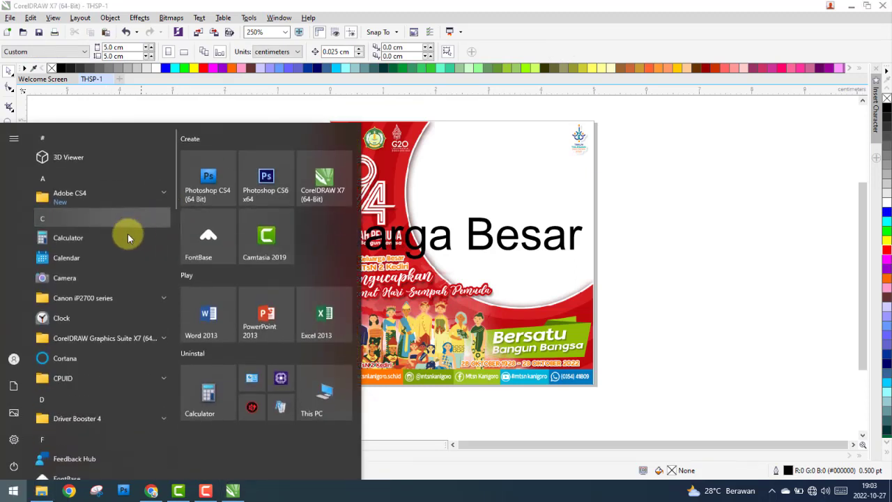
pyautogui.press('super')
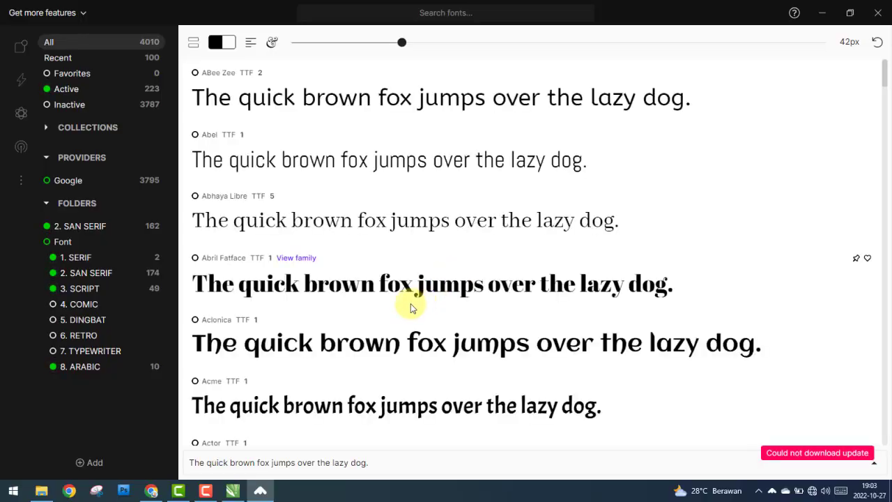
pyautogui.click(77, 258)
pyautogui.click(89, 273)
pyautogui.click(93, 288)
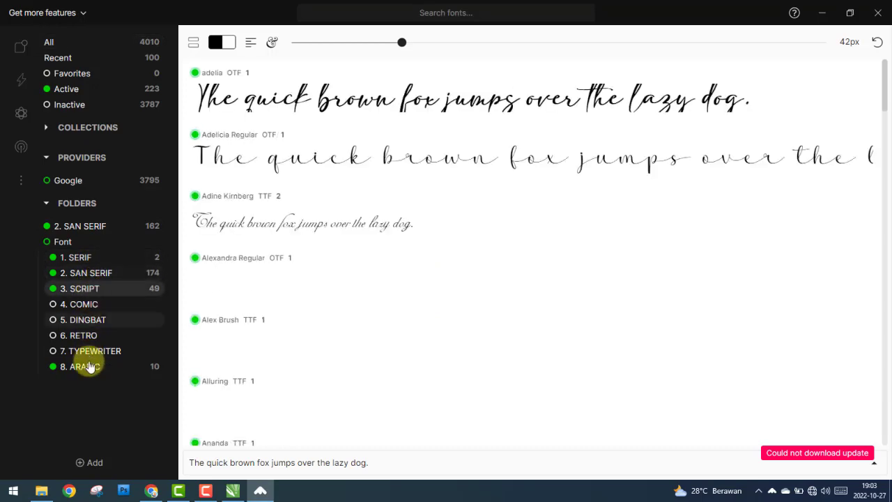
pyautogui.click(84, 366)
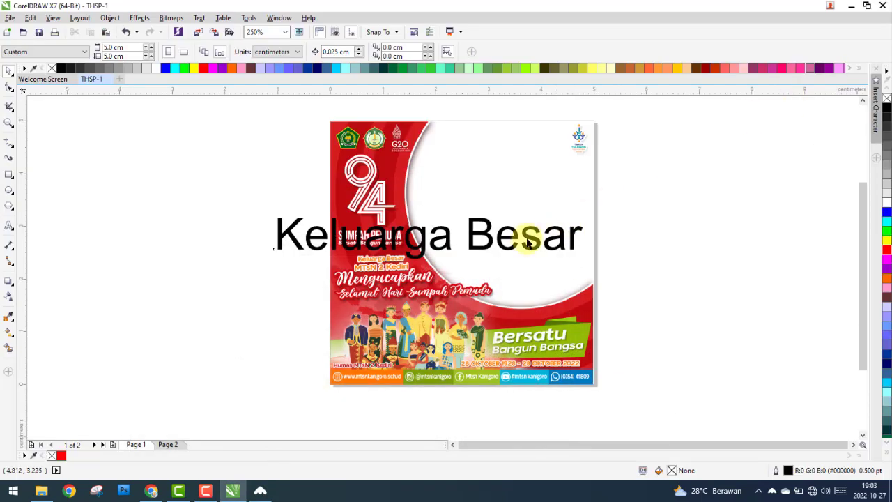
# Set Keluarga Besar in TangoSans and scale it down to 5.793 pt.
pyautogui.click(523, 238)
pyautogui.click(293, 237)
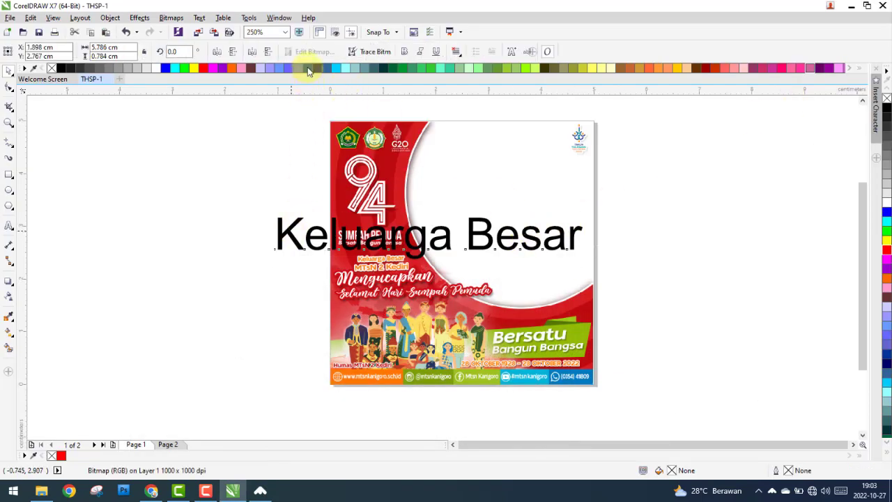
pyautogui.click(273, 53)
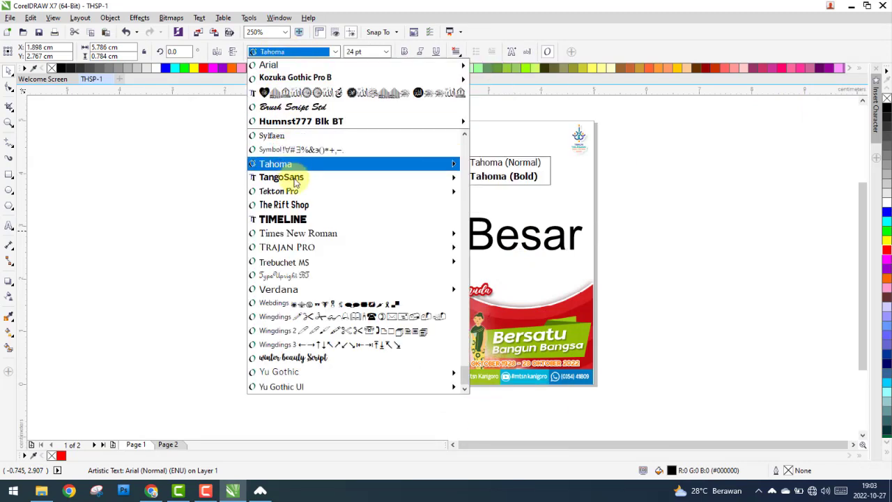
pyautogui.click(292, 177)
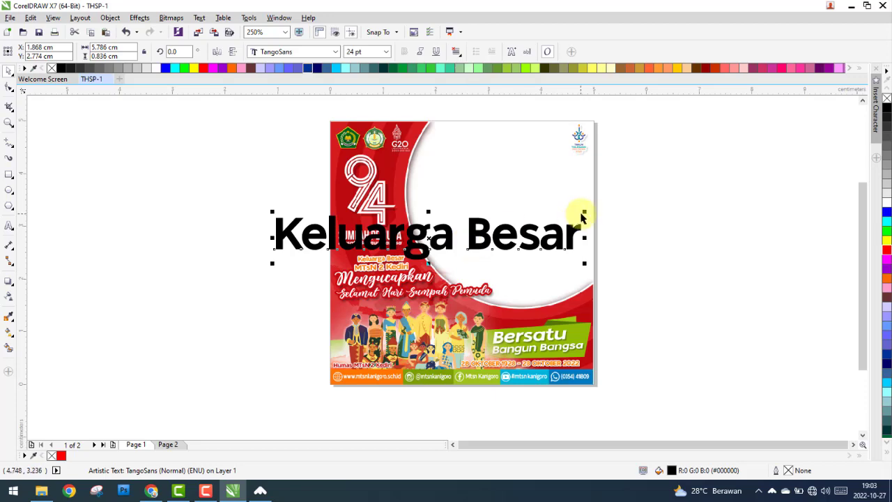
pyautogui.moveTo(585, 212); pyautogui.dragTo(422, 246)
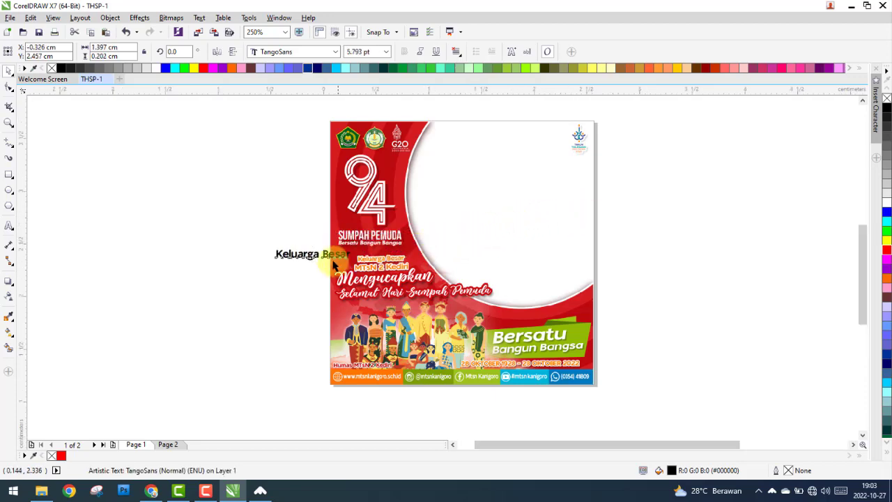
# Move the retyped Keluarga Besar onto the poster, shrink it, and lower it over the original lettering.
pyautogui.scroll(2, 334, 255)
pyautogui.moveTo(317, 252); pyautogui.dragTo(460, 249)
pyautogui.scroll(4, 461, 249)
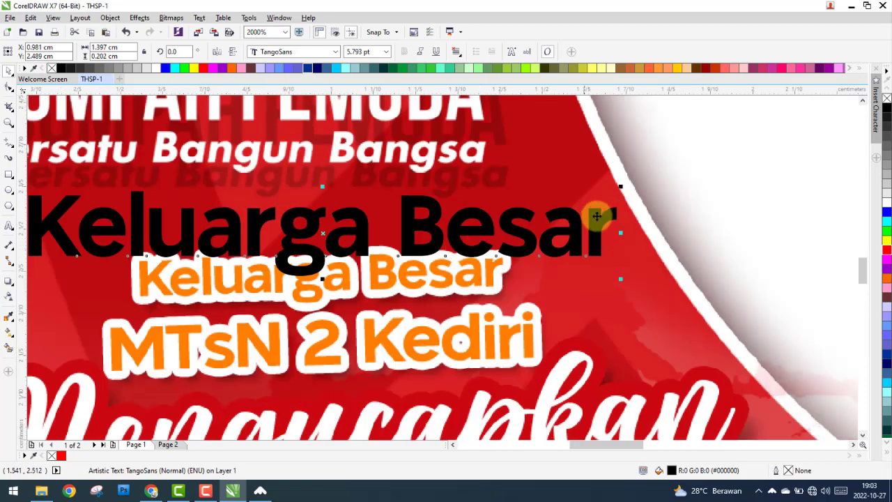
pyautogui.moveTo(598, 209); pyautogui.dragTo(575, 202)
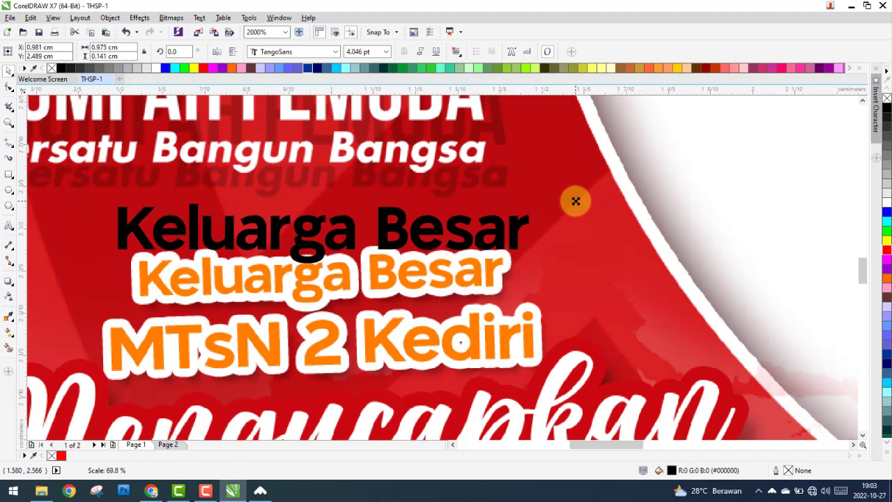
pyautogui.scroll(2, 159, 235)
pyautogui.moveTo(170, 267); pyautogui.dragTo(169, 327)
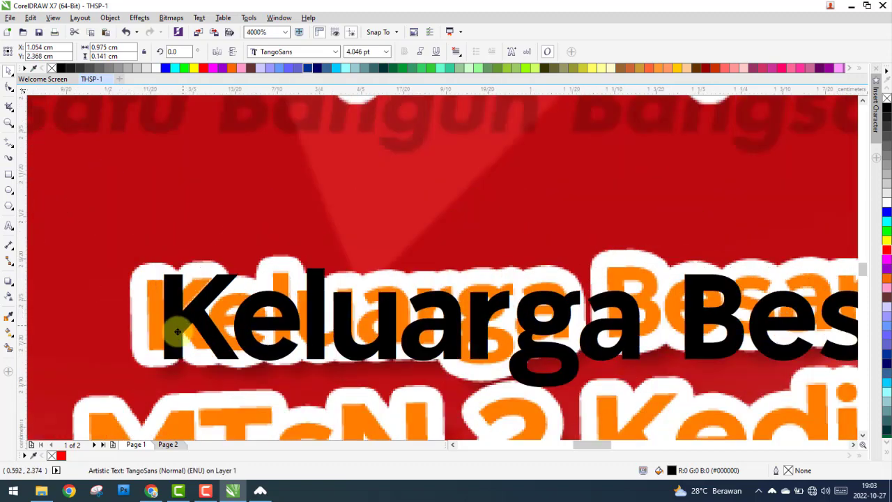
# Shrink Keluarga Besar slightly and tilt it to roughly match the original.
pyautogui.scroll(-3, 168, 328)
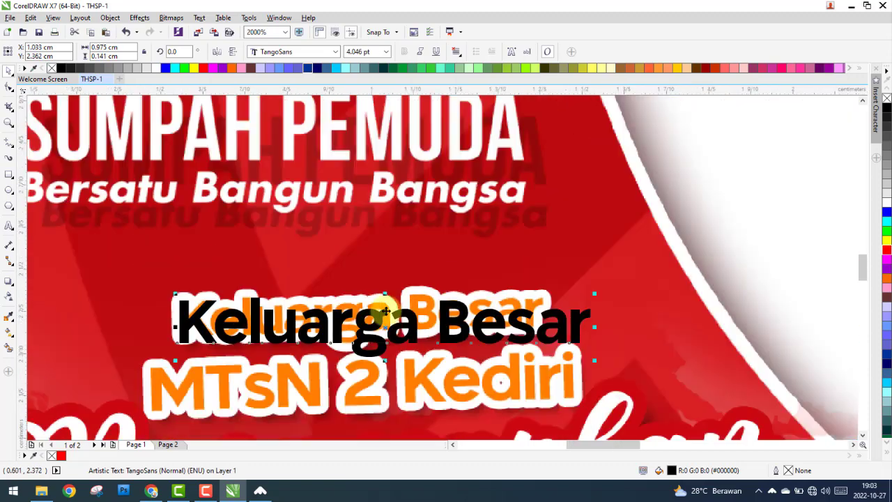
pyautogui.scroll(3, 615, 382)
pyautogui.moveTo(612, 384); pyautogui.dragTo(569, 370)
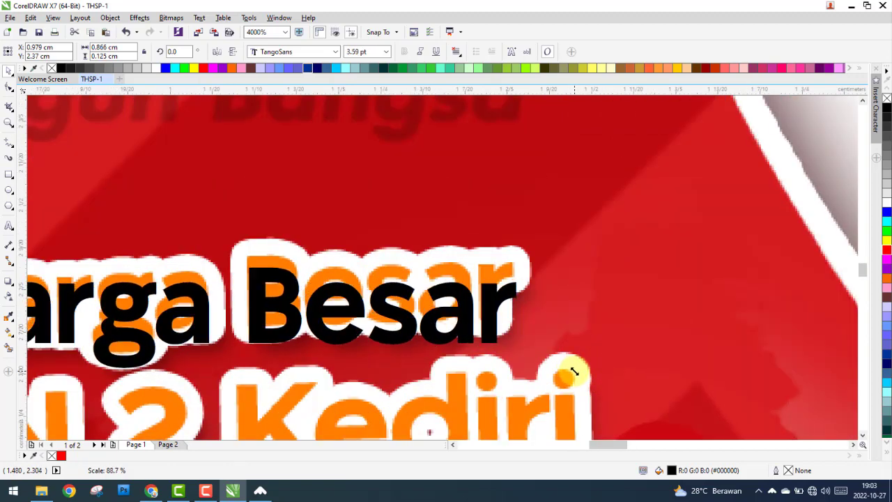
pyautogui.scroll(-1, 550, 351)
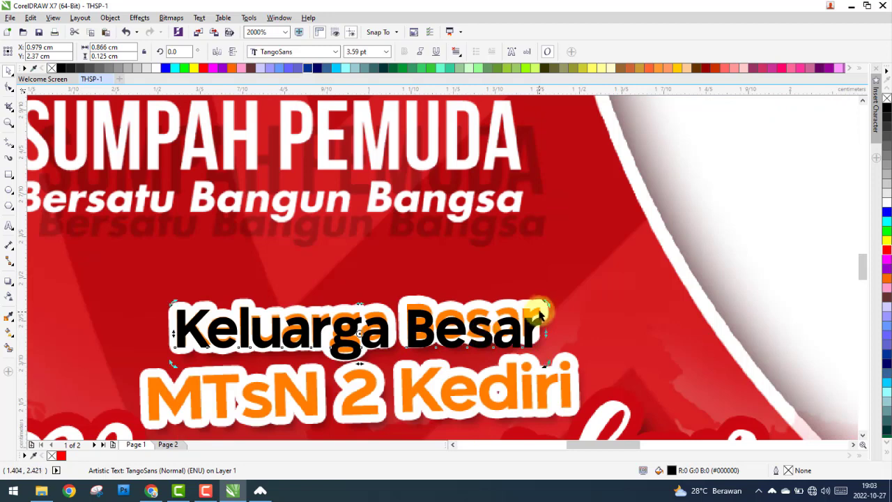
pyautogui.moveTo(544, 303); pyautogui.dragTo(549, 298)
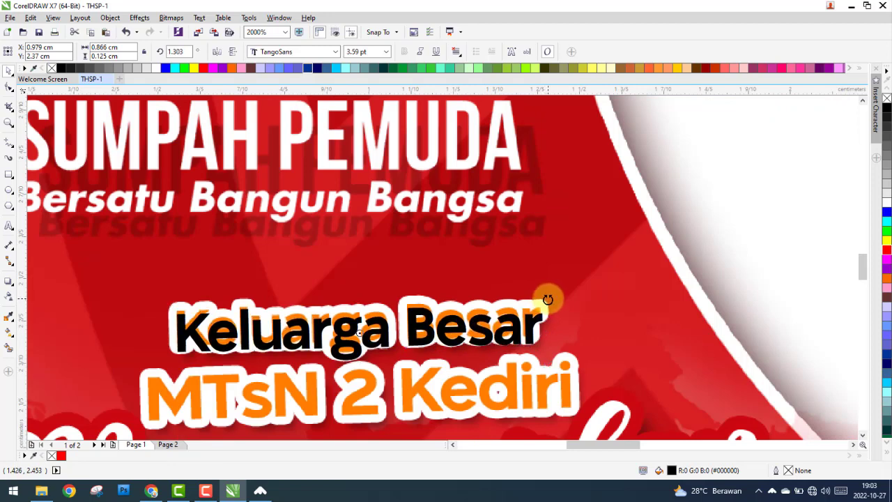
pyautogui.scroll(2, 195, 314)
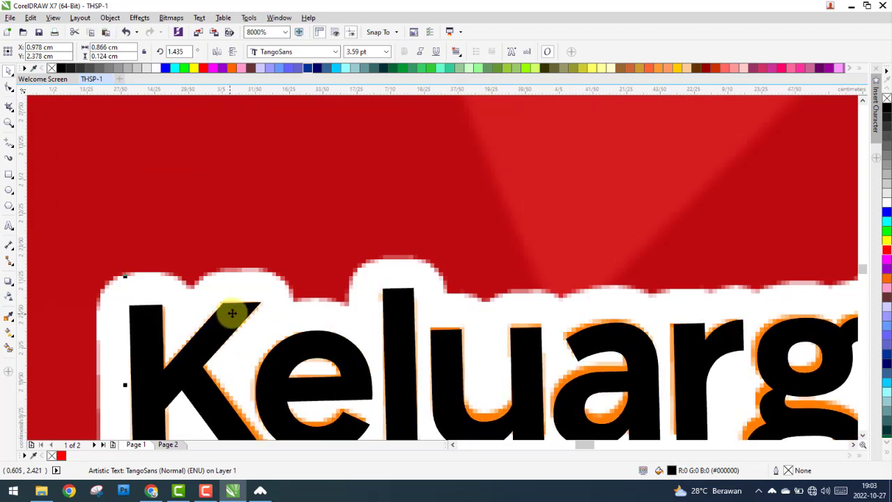
pyautogui.scroll(-2, 230, 316)
pyautogui.scroll(1, 576, 349)
pyautogui.scroll(1, 576, 370)
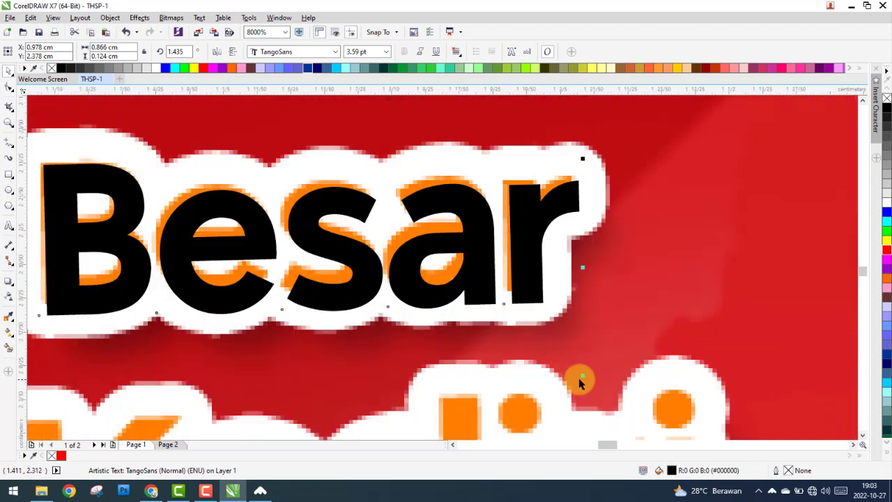
# Fine-tune Keluarga Besar to about 99% scale and a 1.435° tilt over the original.
pyautogui.moveTo(583, 377); pyautogui.dragTo(587, 376)
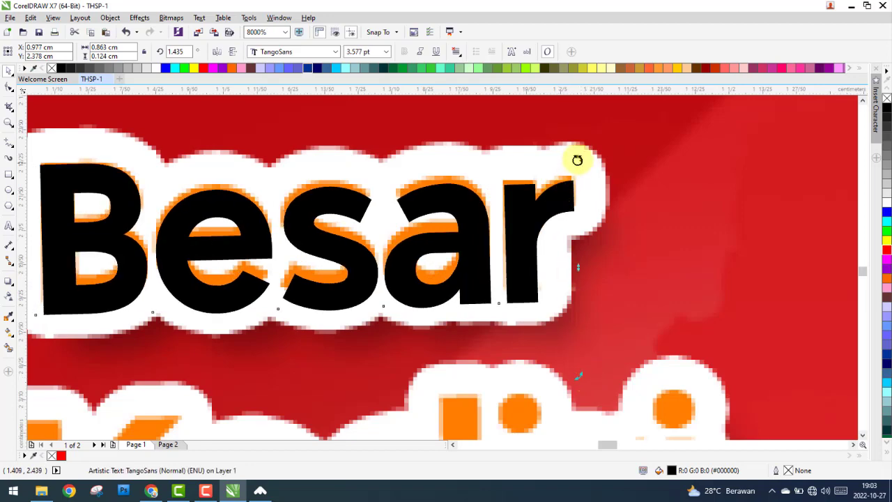
pyautogui.moveTo(579, 155); pyautogui.dragTo(583, 152)
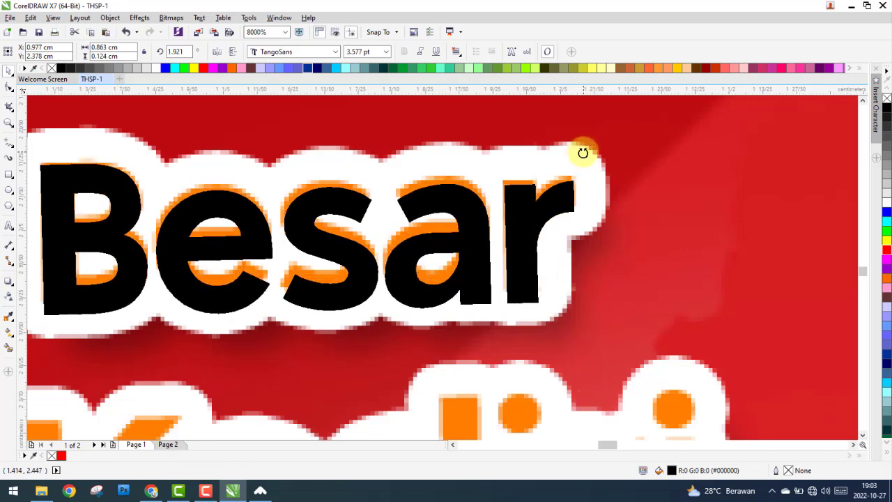
pyautogui.scroll(-2, 586, 175)
pyautogui.scroll(-1, 592, 188)
pyautogui.scroll(2, 599, 193)
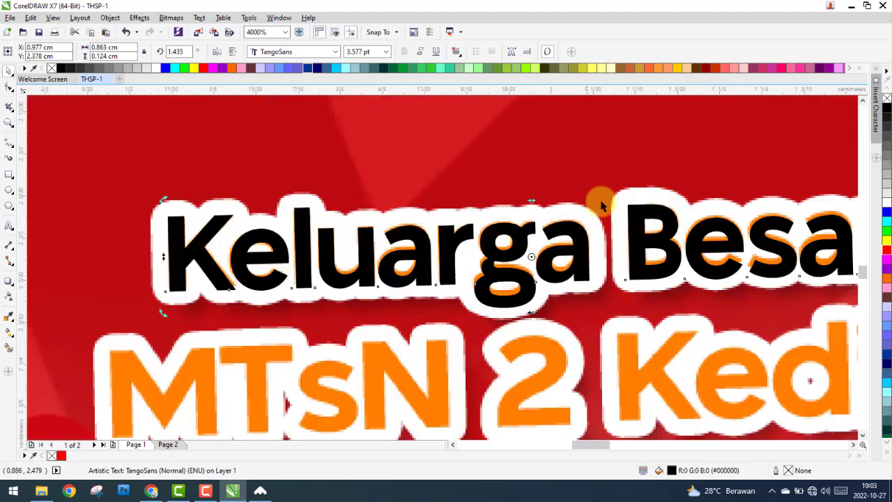
pyautogui.scroll(1, 565, 226)
pyautogui.scroll(-3, 566, 226)
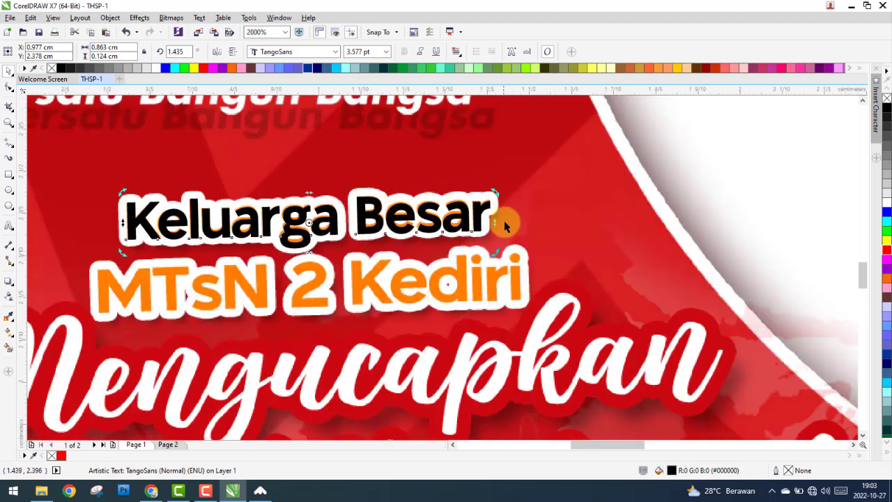
pyautogui.scroll(1, 290, 216)
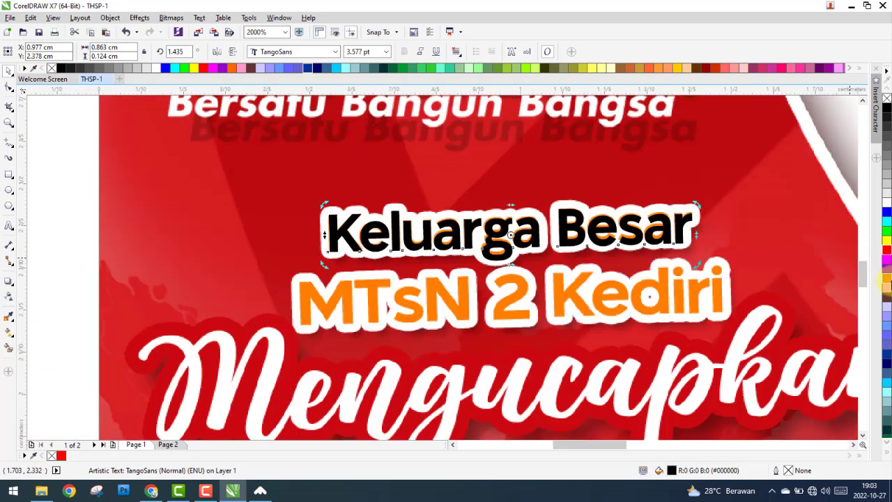
# Give Keluarga Besar a thin magenta outline placed behind the fill.
pyautogui.rightClick(886, 258)
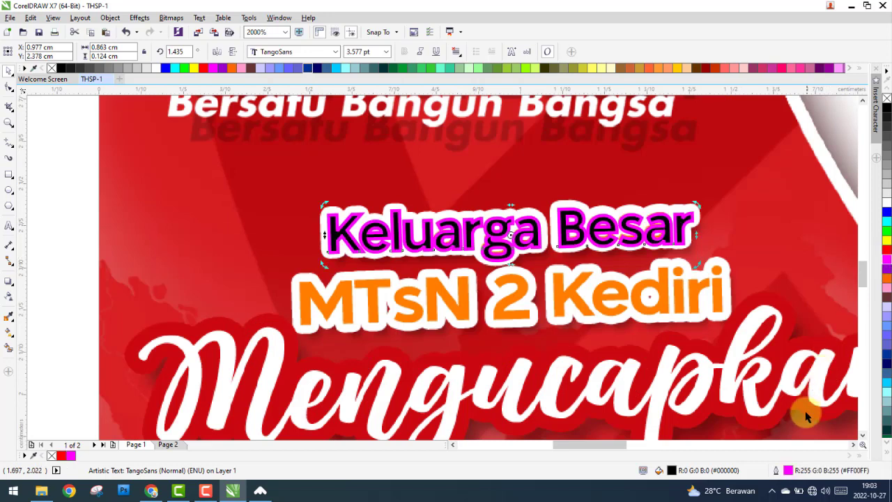
pyautogui.doubleClick(789, 470)
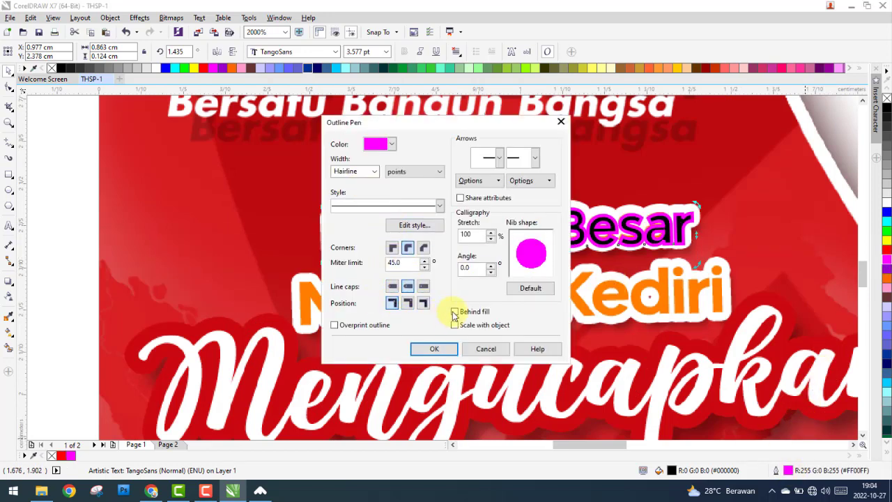
pyautogui.click(430, 350)
pyautogui.doubleClick(788, 470)
pyautogui.write('0.05')
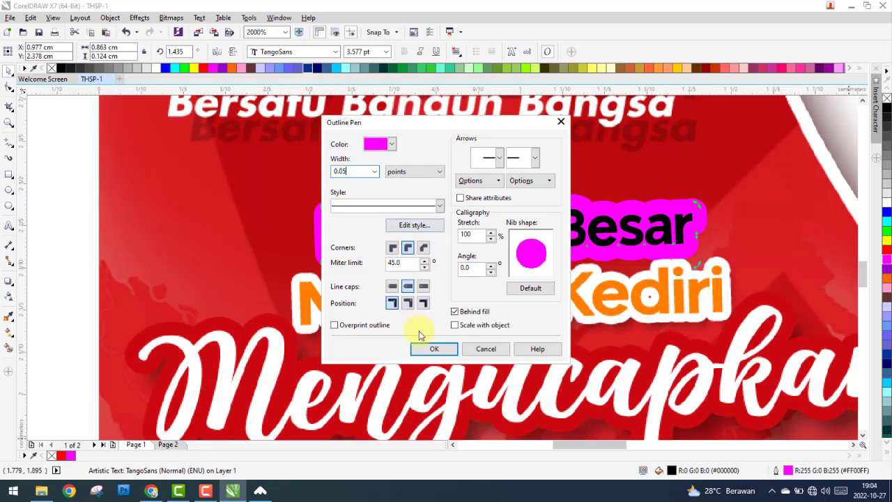
pyautogui.click(434, 350)
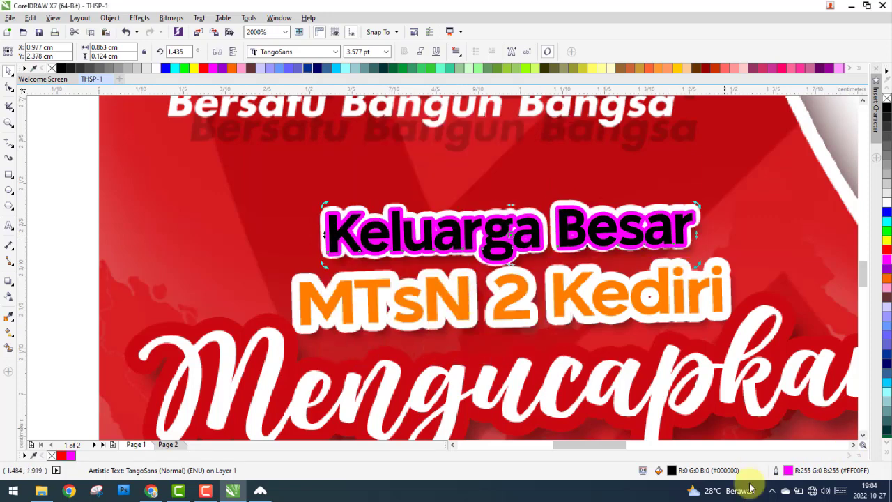
# Adjust the outline width repeatedly until it is 0.1 pt, then nudge the text aside.
pyautogui.doubleClick(787, 471)
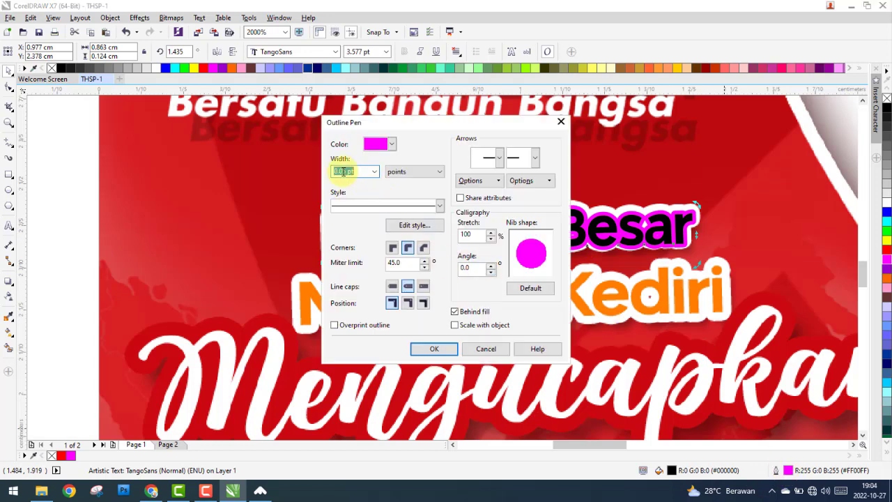
pyautogui.click(435, 349)
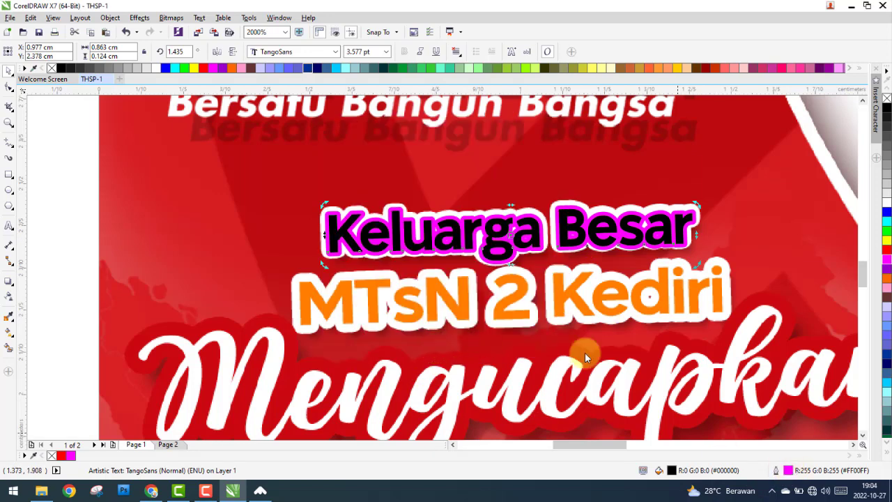
pyautogui.press('F12')
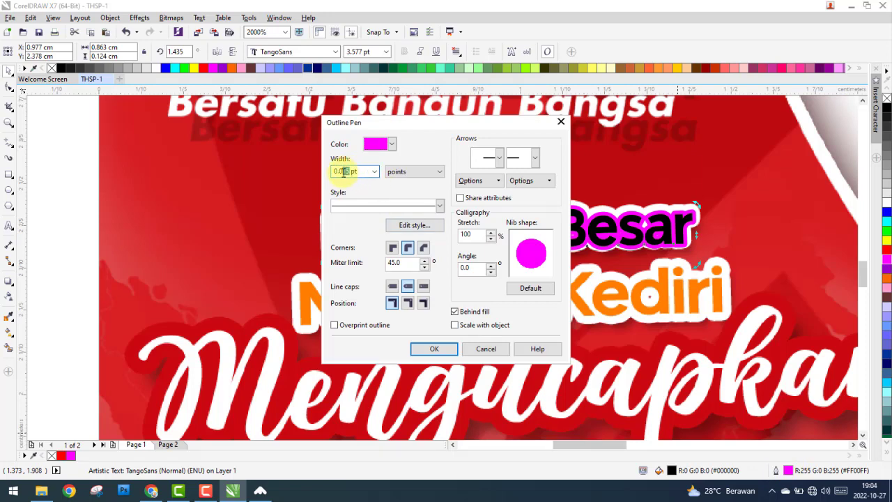
pyautogui.press('Return')
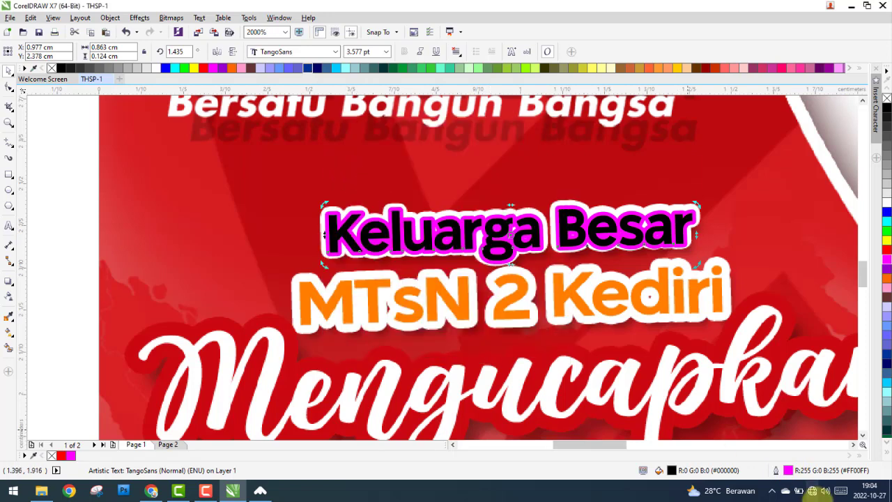
pyautogui.doubleClick(787, 471)
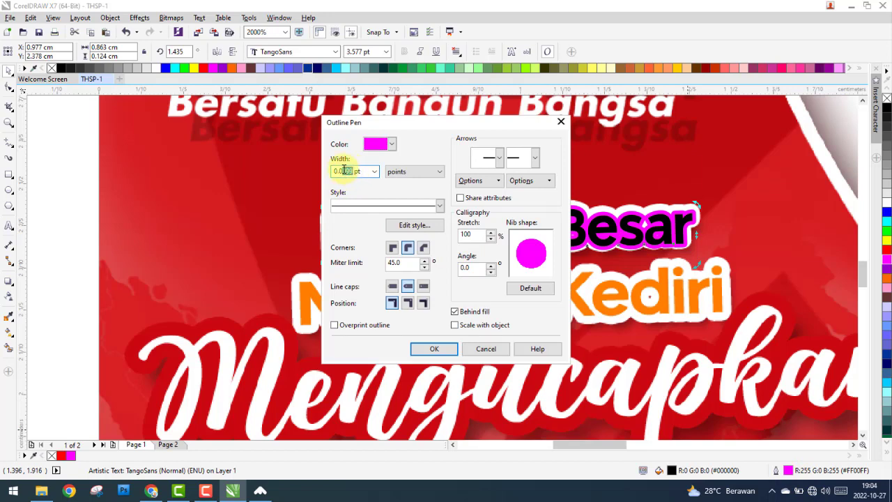
pyautogui.click(431, 349)
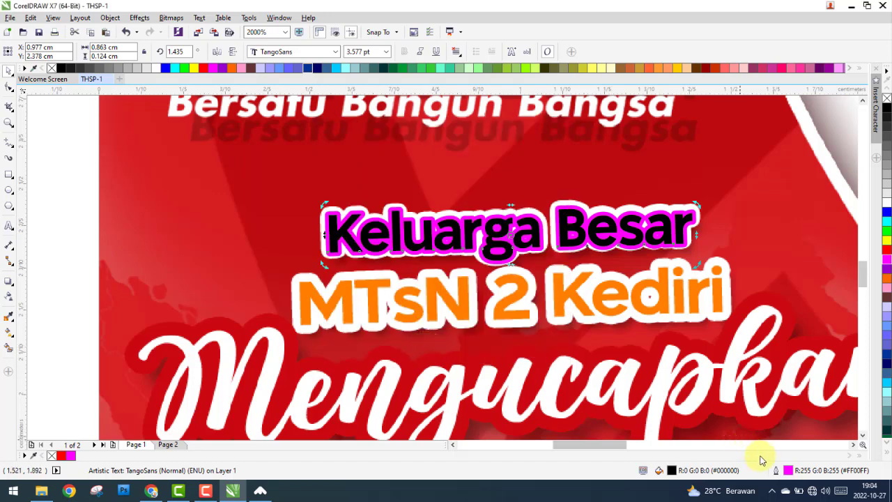
pyautogui.doubleClick(788, 472)
pyautogui.write('0.1')
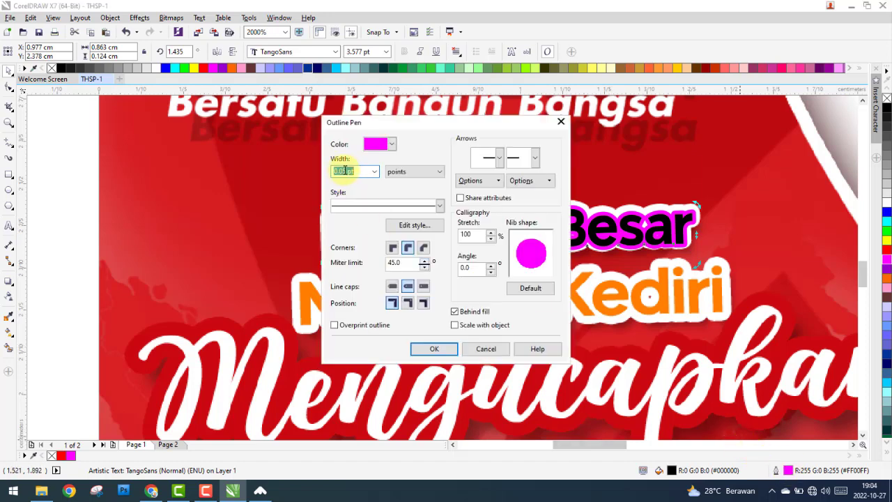
pyautogui.click(440, 353)
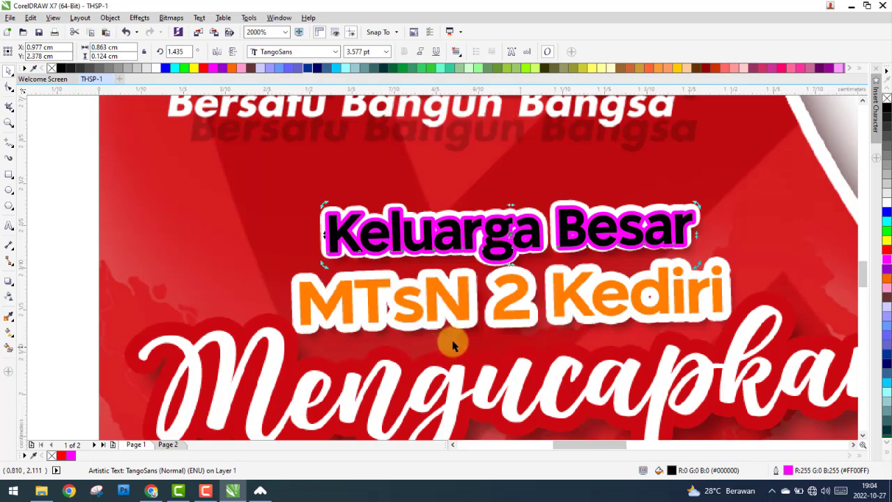
pyautogui.doubleClick(789, 472)
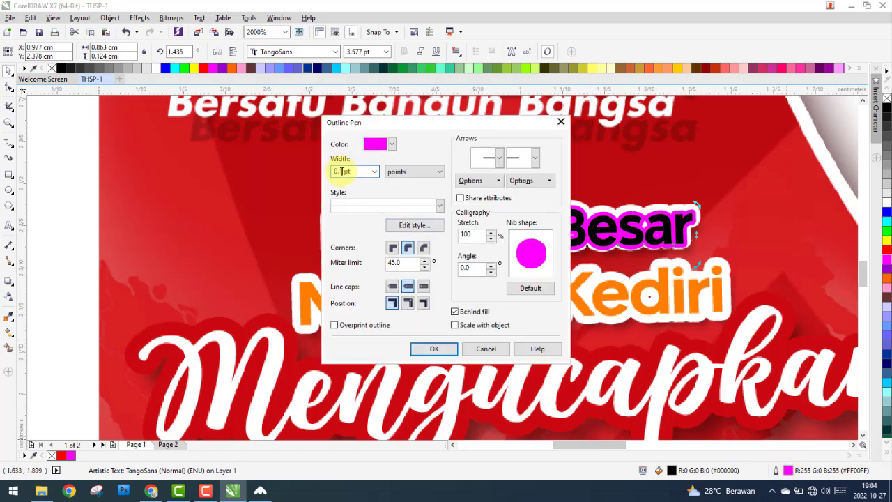
pyautogui.click(435, 349)
pyautogui.moveTo(488, 235)
pyautogui.mouseDown()
pyautogui.moveTo(545, 196)
pyautogui.moveTo(440, 238)
pyautogui.mouseUp()
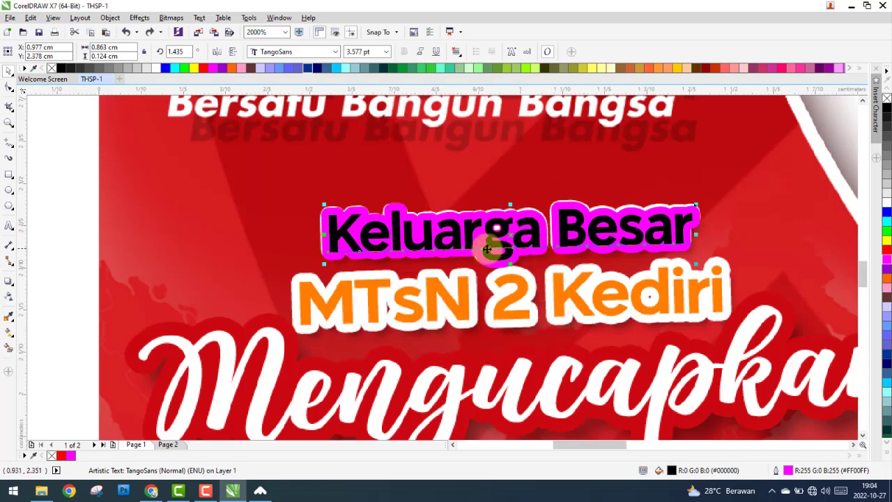
# Shift the poster view and select the magenta Keluarga Besar text.
pyautogui.scroll(-1, 414, 230)
pyautogui.moveTo(319, 237); pyautogui.dragTo(389, 234)
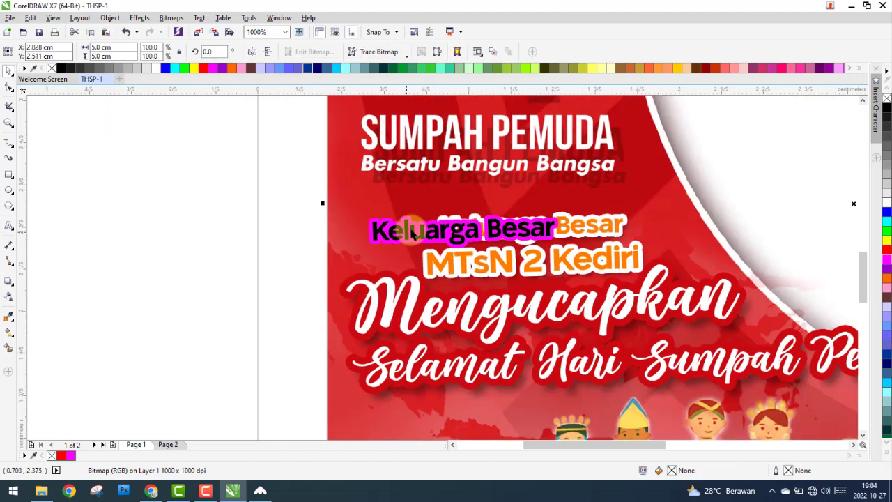
pyautogui.scroll(1, 390, 234)
pyautogui.click(693, 232)
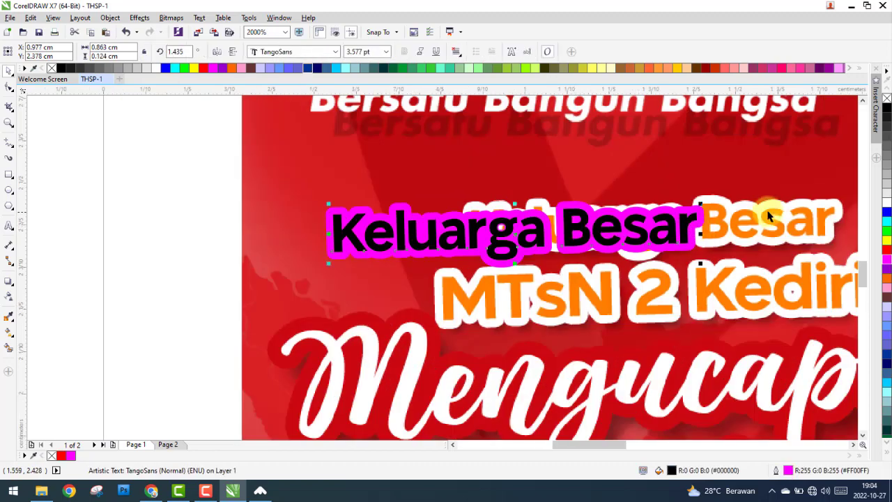
pyautogui.scroll(1, 697, 234)
# Fill the text with orange sampled from the original lettering and make its outline white.
pyautogui.click(9, 317)
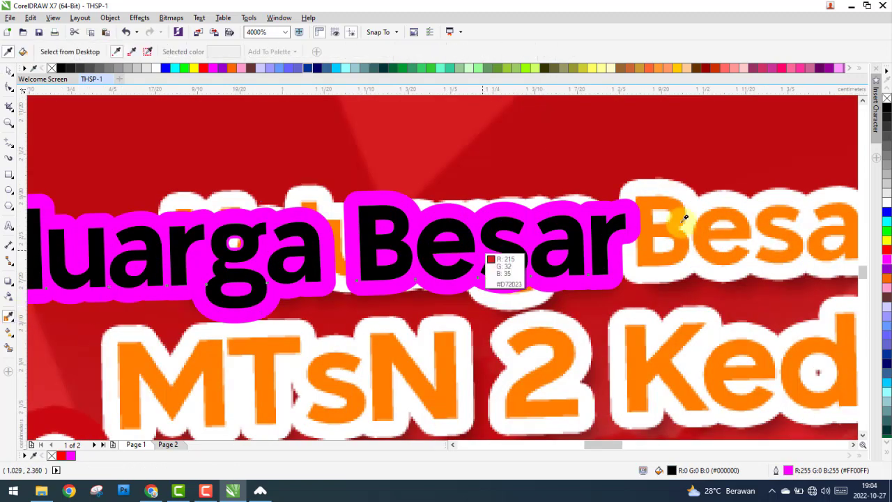
pyautogui.click(680, 214)
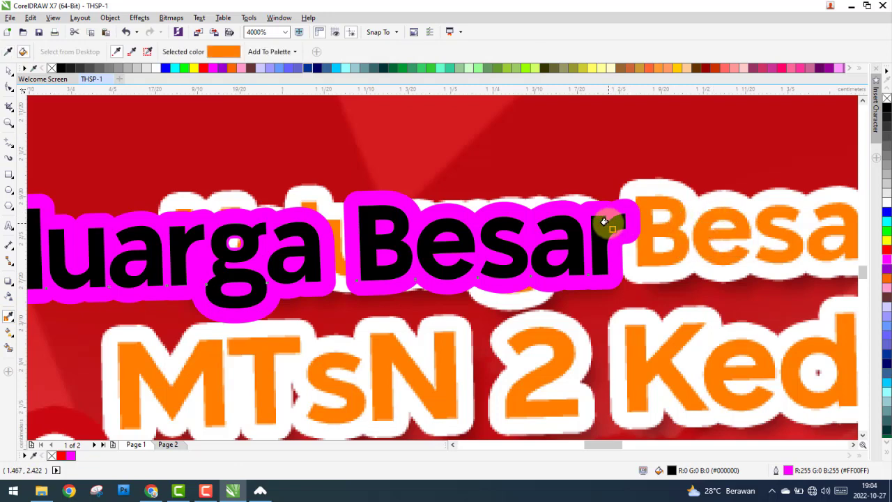
pyautogui.click(599, 224)
pyautogui.hotkey('ctrl', 'z')
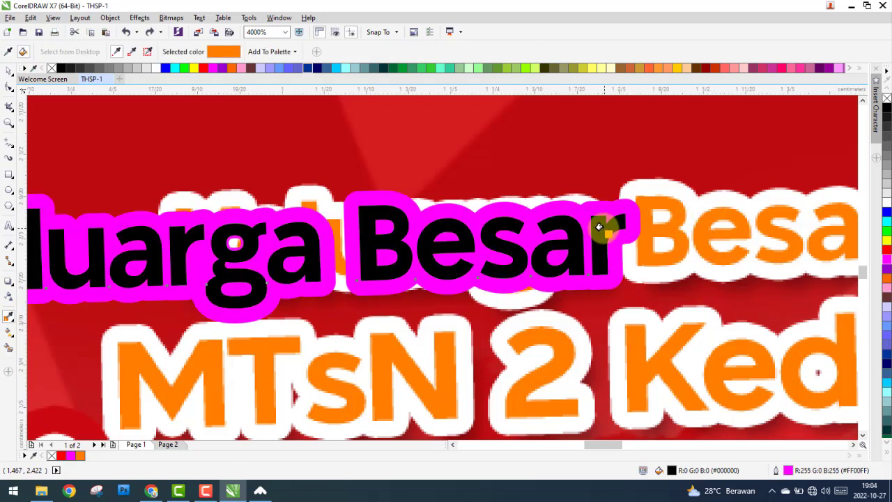
pyautogui.click(595, 229)
pyautogui.click(9, 71)
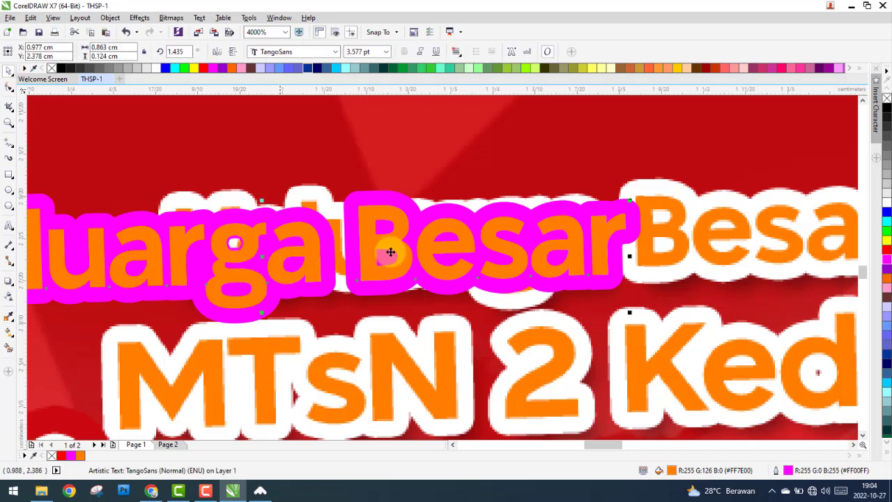
pyautogui.rightClick(886, 195)
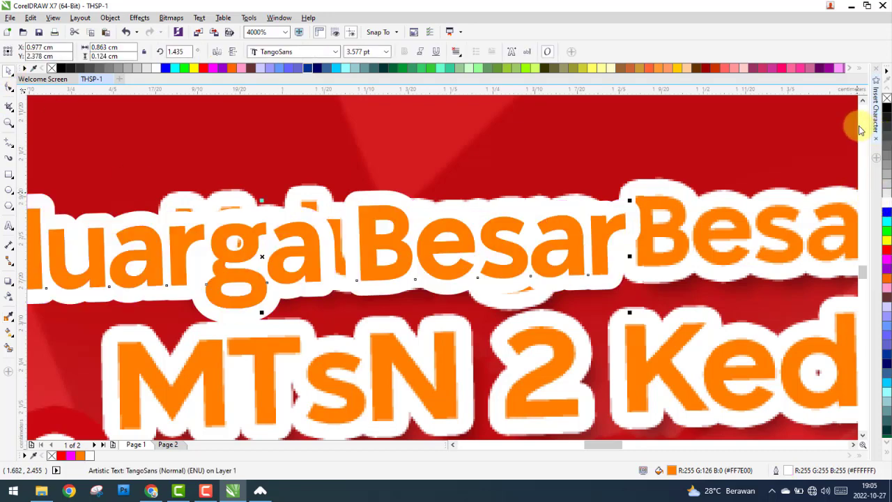
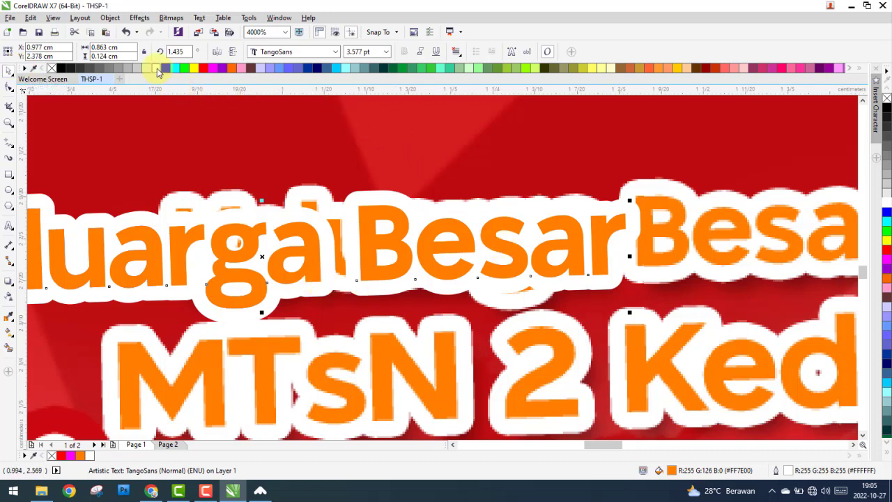
# Move the duplicate Keluarga Besar text up so it sits above the original line.
pyautogui.scroll(-1, 404, 232)
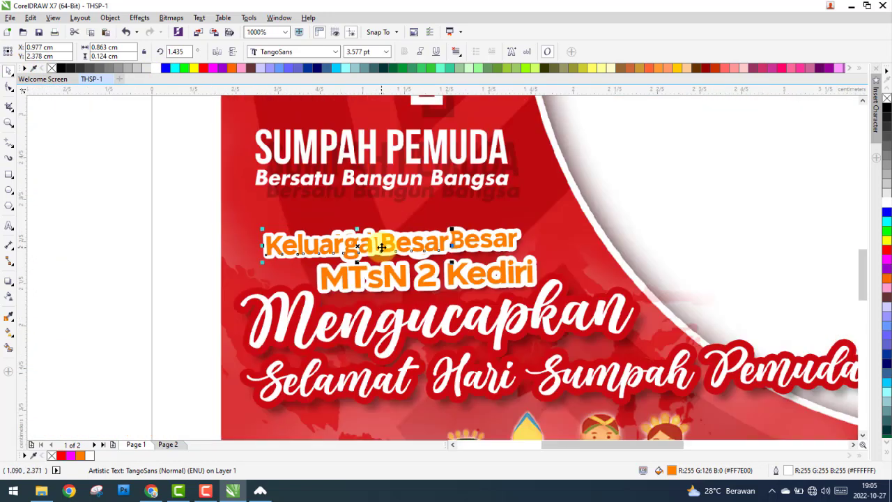
pyautogui.scroll(-1, 389, 237)
pyautogui.moveTo(389, 233); pyautogui.dragTo(387, 232)
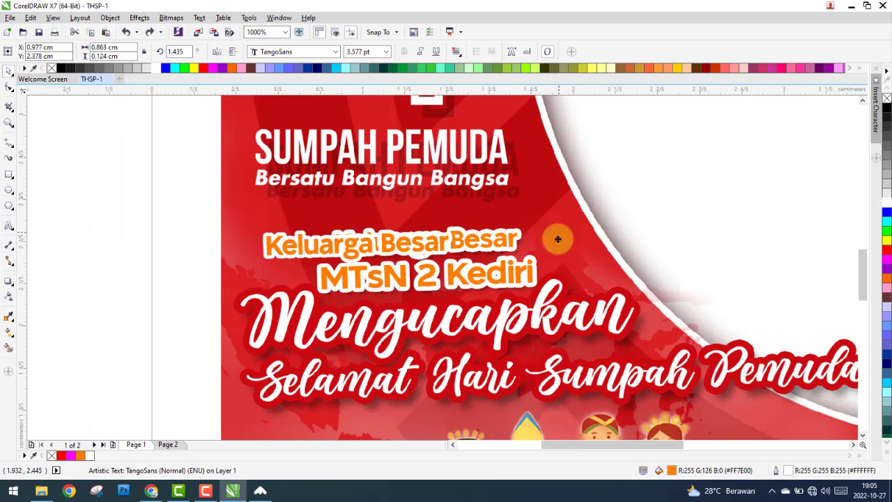
# Drag the red background image aside to the left.
pyautogui.click(542, 255)
pyautogui.moveTo(544, 259)
pyautogui.mouseDown()
pyautogui.moveTo(460, 279)
pyautogui.moveTo(467, 279)
pyautogui.moveTo(378, 279)
pyautogui.mouseUp()
pyautogui.scroll(1, 387, 268)
# Apply a preset drop shadow to the upper Keluarga Besar line, pointing bottom-right.
pyautogui.click(393, 221)
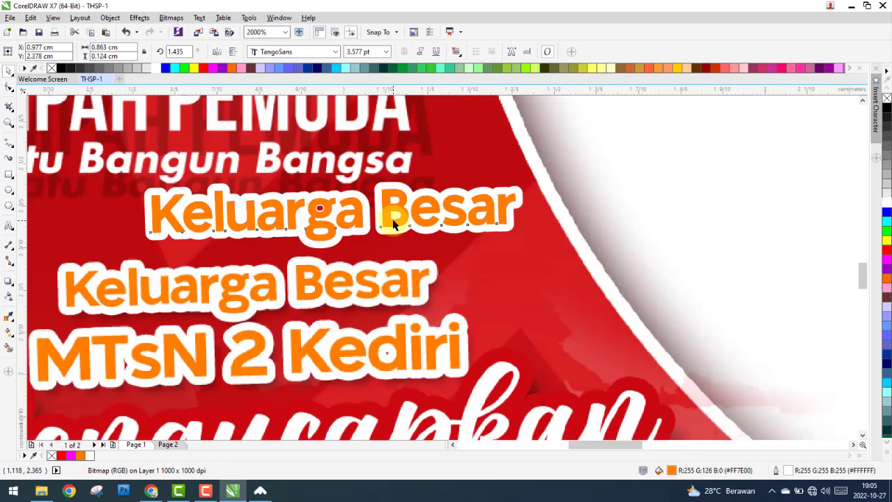
pyautogui.click(9, 281)
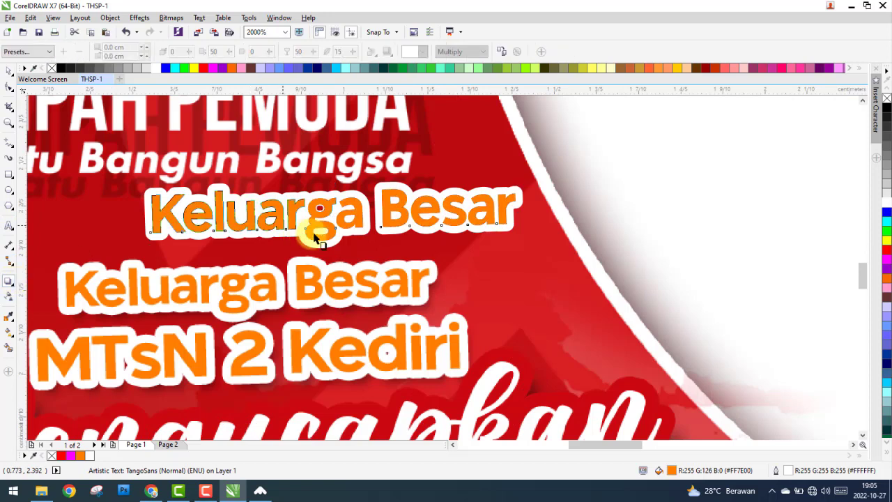
pyautogui.moveTo(333, 214); pyautogui.dragTo(286, 226)
pyautogui.click(26, 51)
pyautogui.click(35, 78)
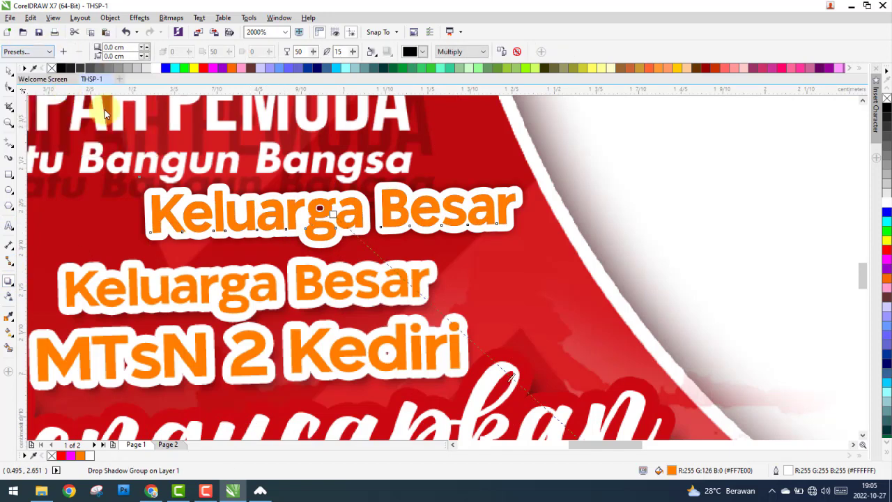
pyautogui.moveTo(415, 274); pyautogui.dragTo(550, 370)
# Pull the shadow in until it sits just below-right of the letters.
pyautogui.scroll(-3, 551, 369)
pyautogui.scroll(-3, 601, 407)
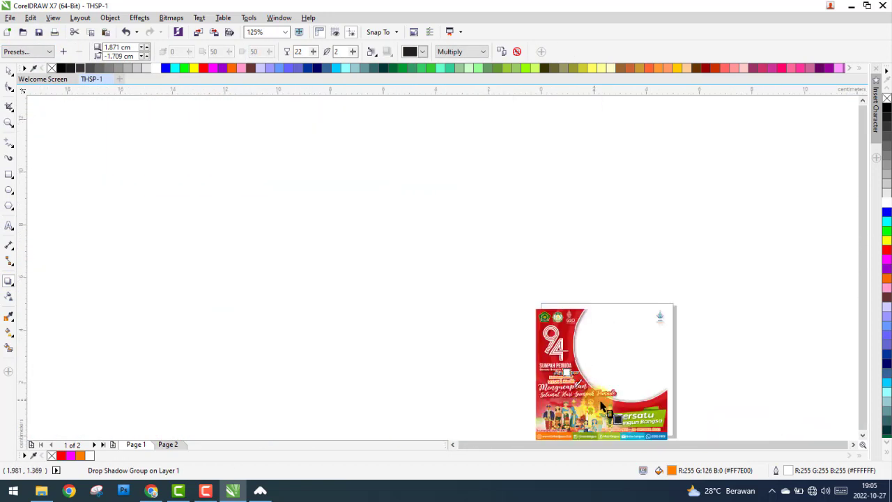
pyautogui.scroll(4, 579, 380)
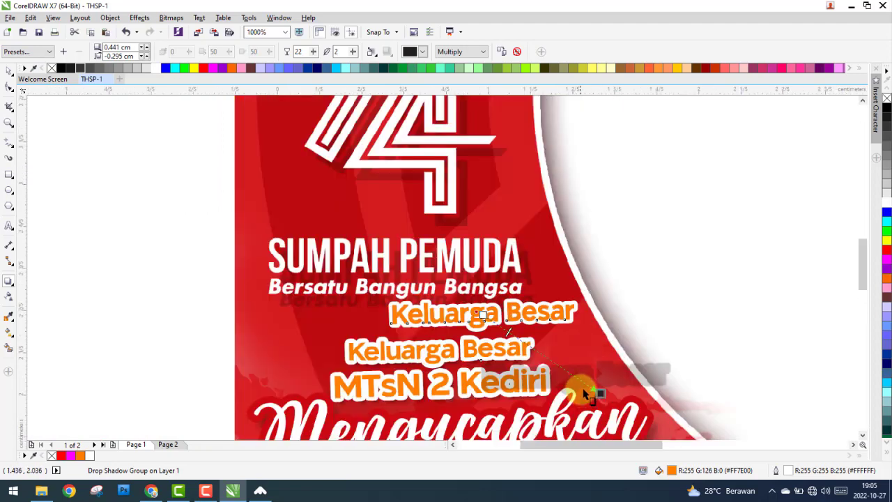
pyautogui.moveTo(601, 393); pyautogui.dragTo(514, 340)
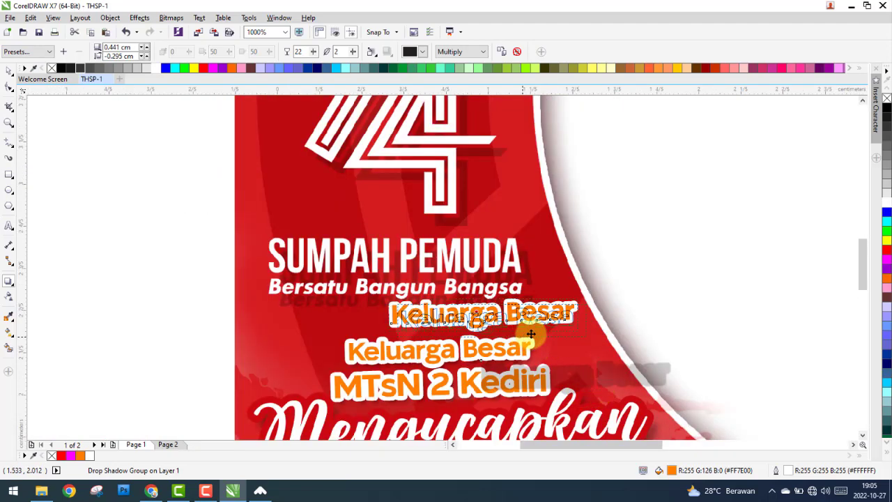
pyautogui.scroll(1, 539, 338)
pyautogui.scroll(1, 490, 352)
pyautogui.moveTo(497, 335); pyautogui.dragTo(484, 315)
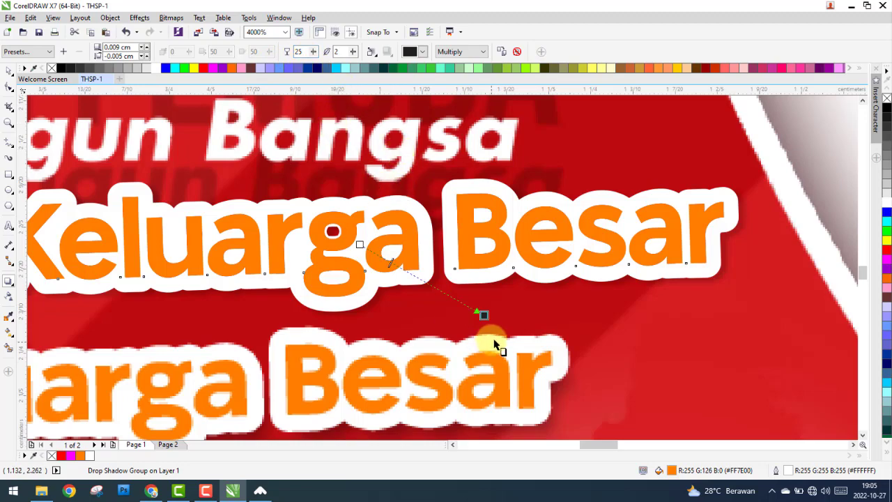
pyautogui.scroll(2, 494, 343)
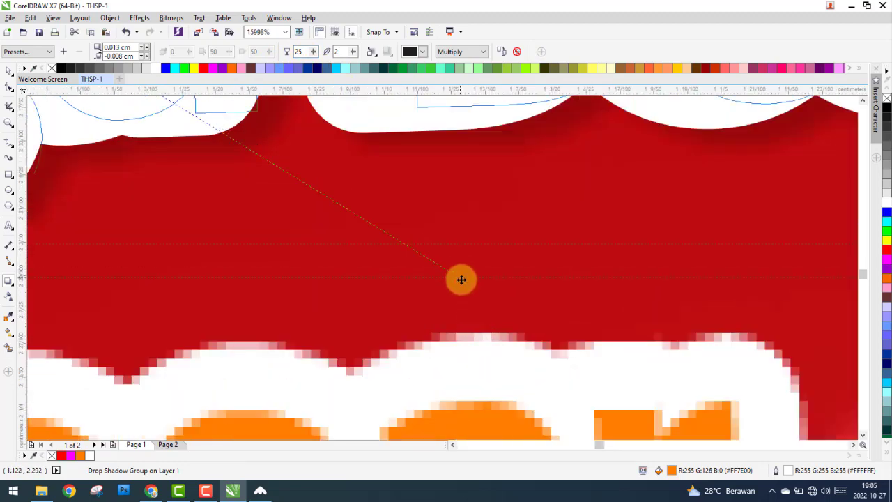
pyautogui.moveTo(458, 264); pyautogui.dragTo(458, 277)
pyautogui.scroll(-3, 493, 271)
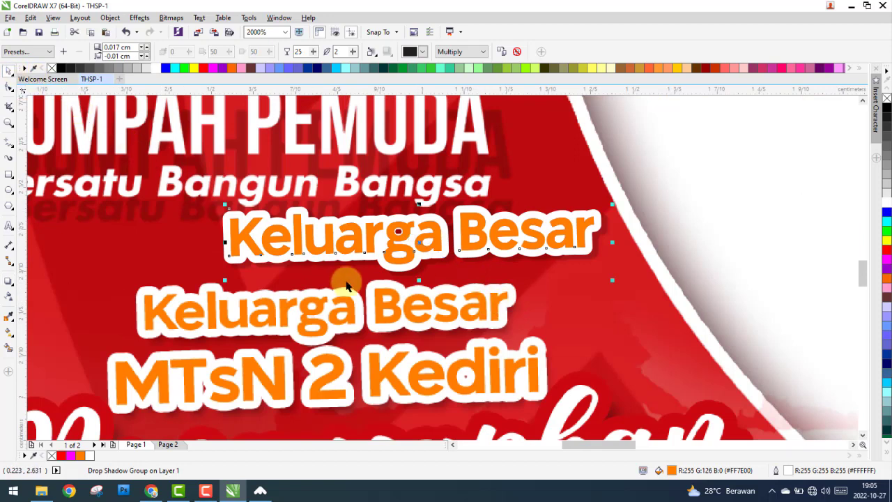
pyautogui.scroll(-1, 346, 285)
pyautogui.click(198, 316)
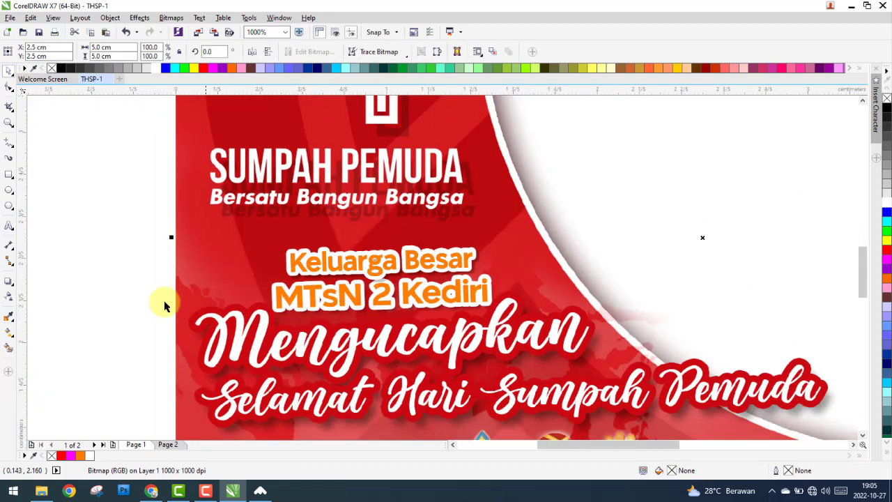
# Drag a copy of the shadowed Keluarga Besar text down and retype it as 'MTsN 2 Kediri'.
pyautogui.click(83, 271)
pyautogui.click(429, 260)
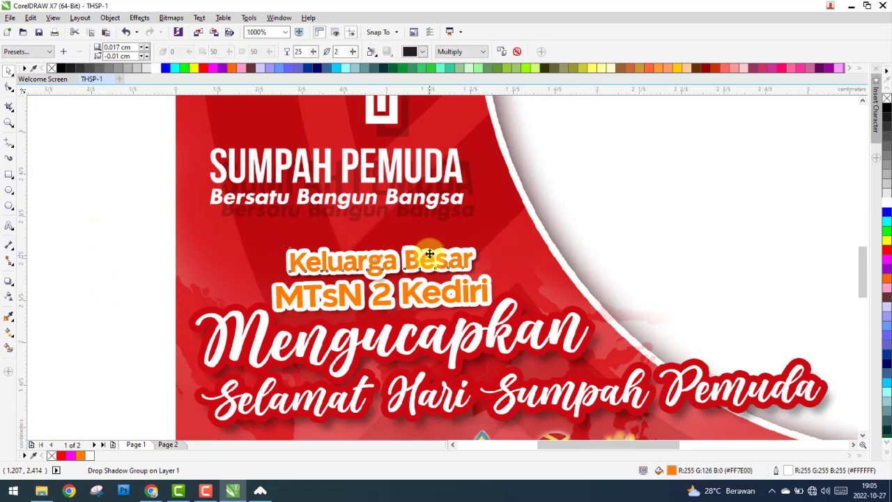
pyautogui.moveTo(429, 259); pyautogui.dragTo(412, 333)
pyautogui.doubleClick(413, 334)
pyautogui.hotkey('ctrl', 'a')
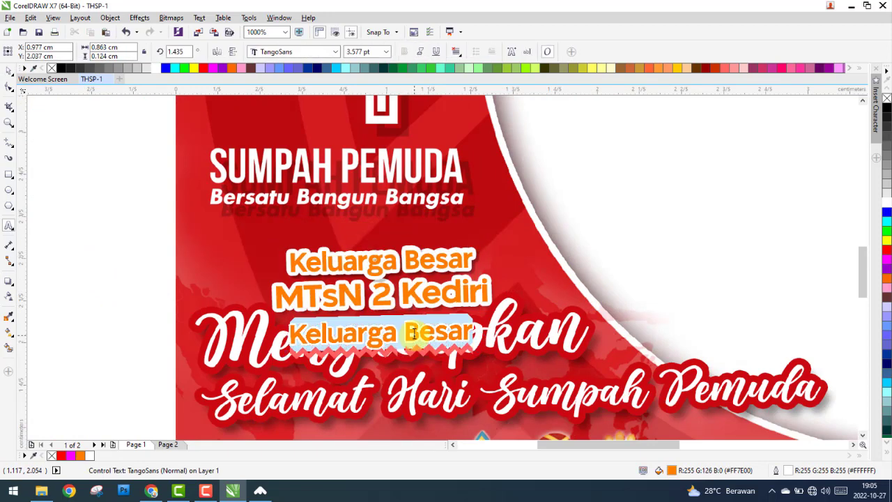
pyautogui.write('MTsN 2 Kediri')
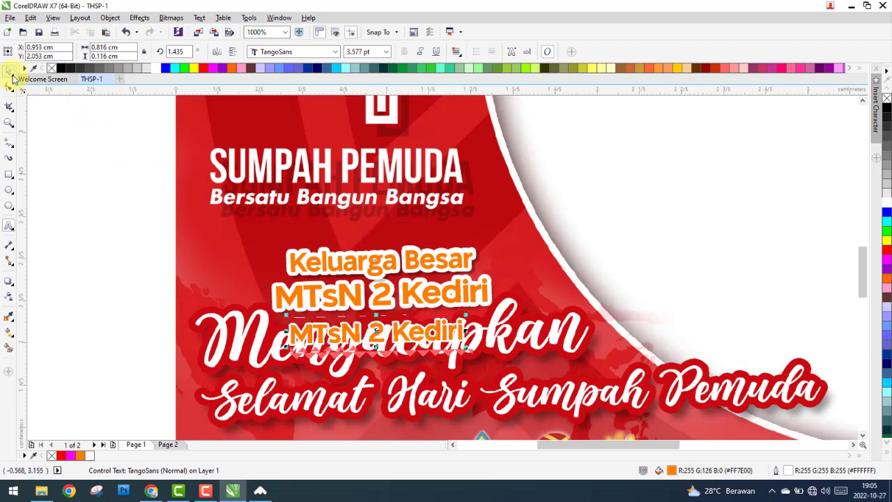
pyautogui.scroll(2, 460, 328)
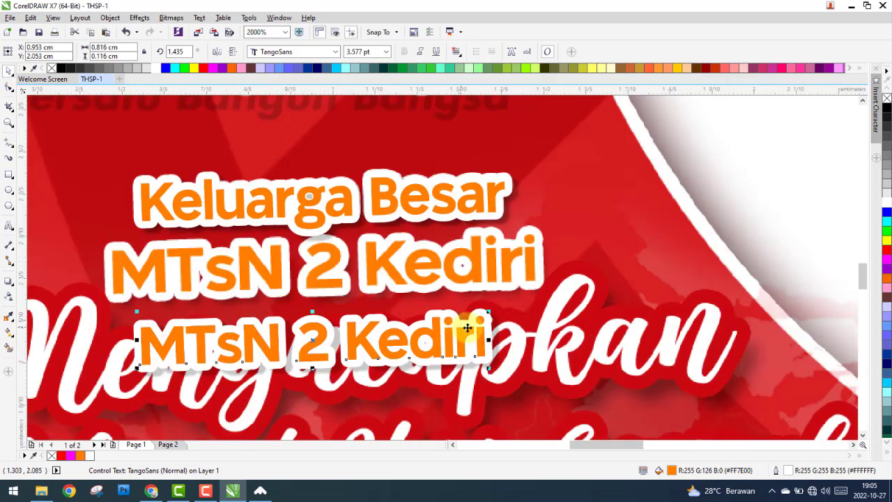
# Fill the MTsN 2 Kediri copy blue, enlarge it and lay it over the orange line.
pyautogui.click(887, 213)
pyautogui.moveTo(491, 311); pyautogui.dragTo(538, 295)
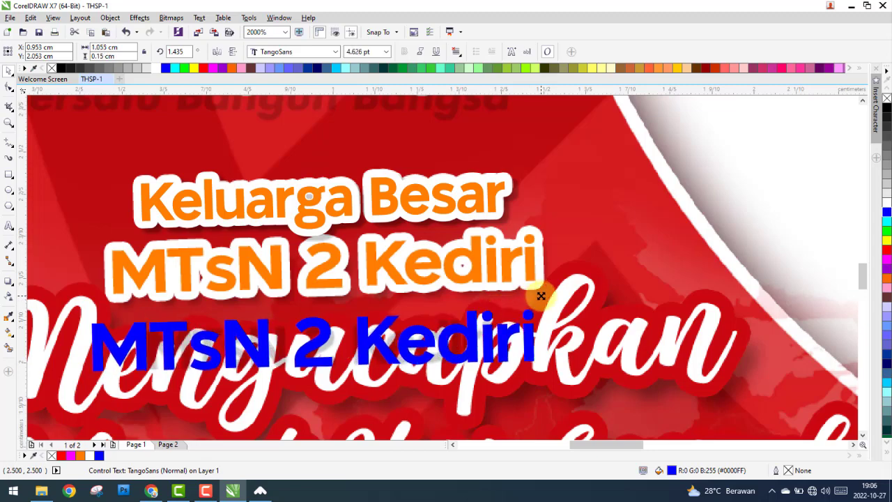
pyautogui.moveTo(129, 325); pyautogui.dragTo(181, 263)
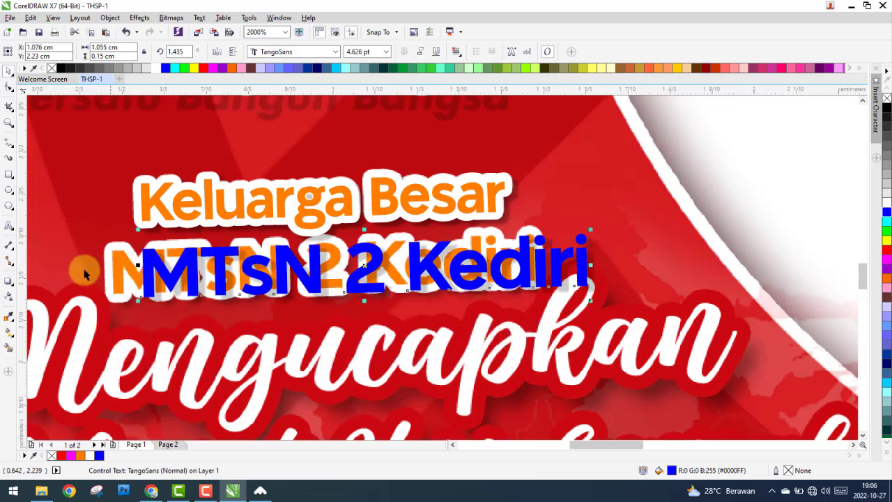
pyautogui.scroll(4, 85, 268)
pyautogui.moveTo(294, 214)
pyautogui.mouseDown()
pyautogui.moveTo(200, 221)
pyautogui.moveTo(186, 214)
pyautogui.mouseUp()
pyautogui.scroll(-3, 185, 213)
pyautogui.scroll(-2, 279, 230)
pyautogui.scroll(2, 457, 250)
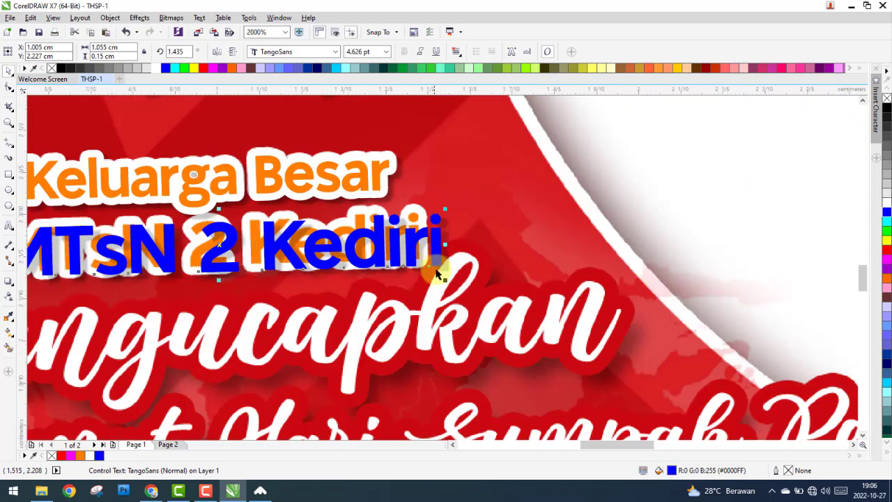
pyautogui.scroll(4, 446, 272)
# Shrink the blue text slightly and tilt it to match the orange line.
pyautogui.moveTo(461, 300); pyautogui.dragTo(444, 297)
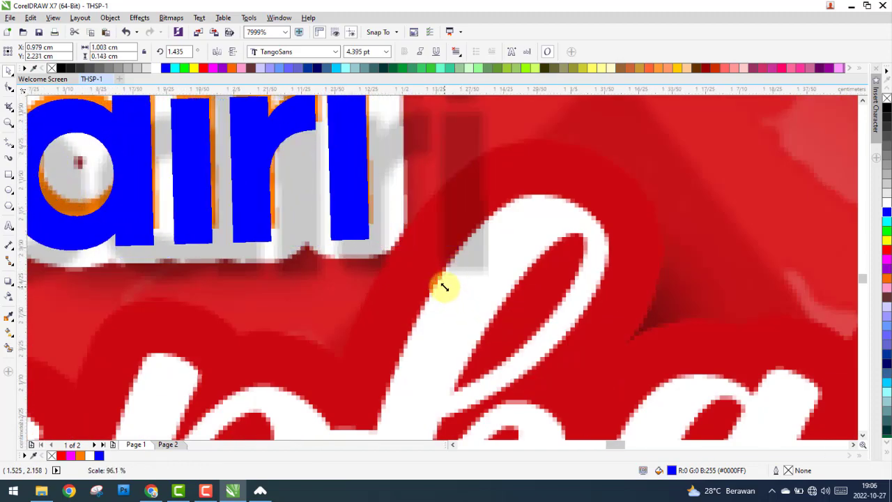
pyautogui.scroll(-3, 426, 251)
pyautogui.scroll(2, 433, 209)
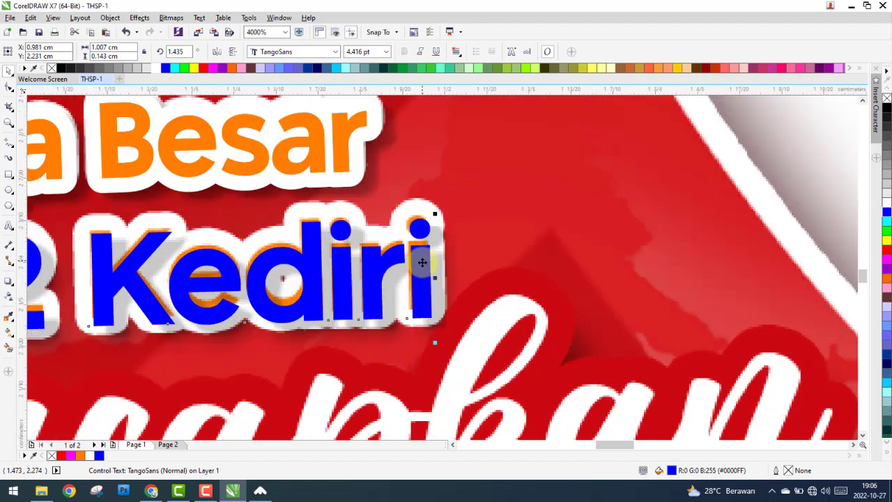
pyautogui.scroll(2, 433, 206)
pyautogui.moveTo(444, 175); pyautogui.dragTo(444, 167)
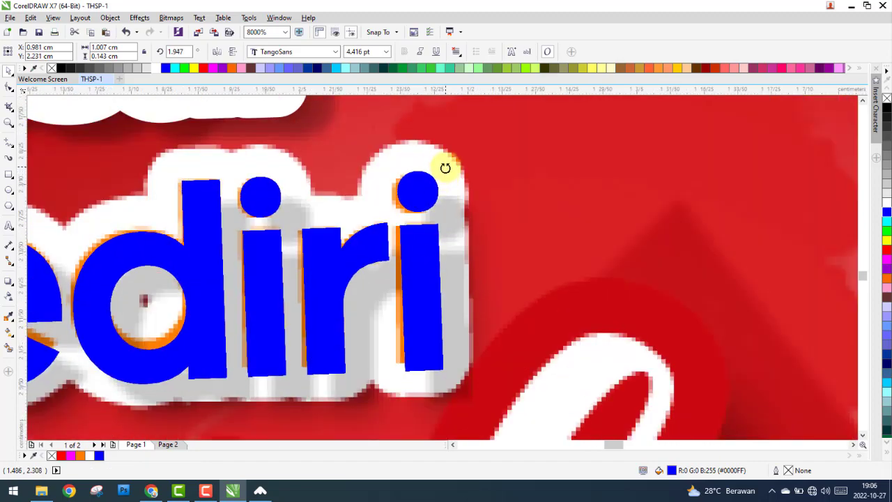
pyautogui.scroll(-3, 498, 253)
pyautogui.scroll(1, 289, 258)
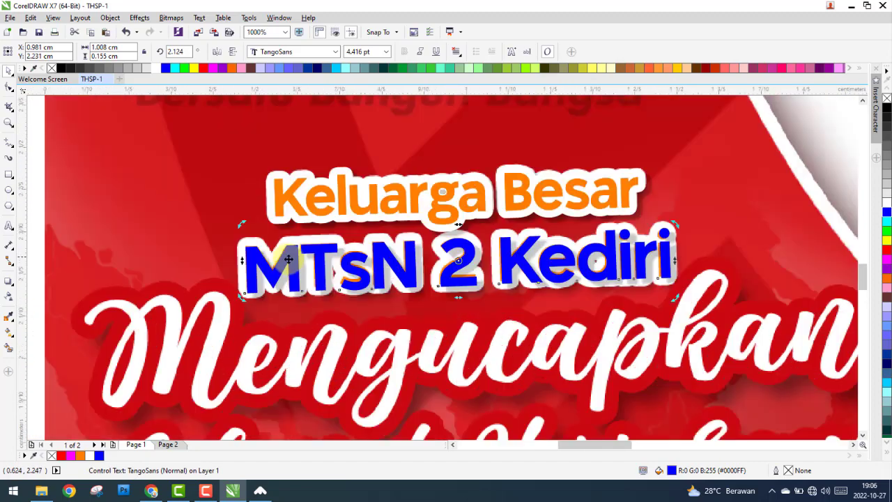
pyautogui.scroll(2, 241, 257)
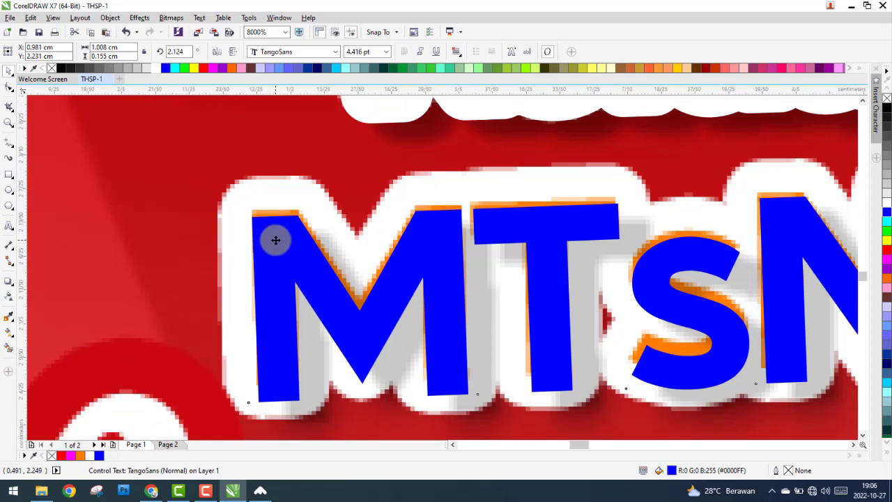
pyautogui.scroll(-2, 286, 233)
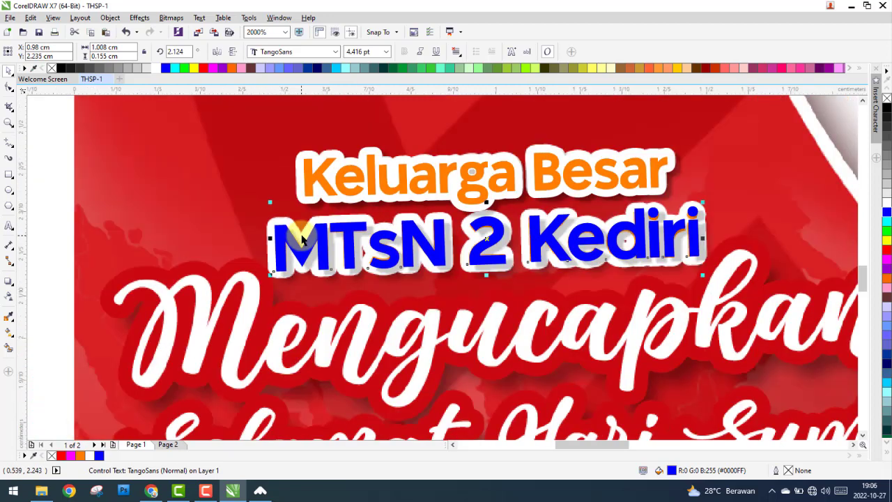
# Fine-tune the blue text's drop shadow offset.
pyautogui.moveTo(706, 216); pyautogui.dragTo(702, 216)
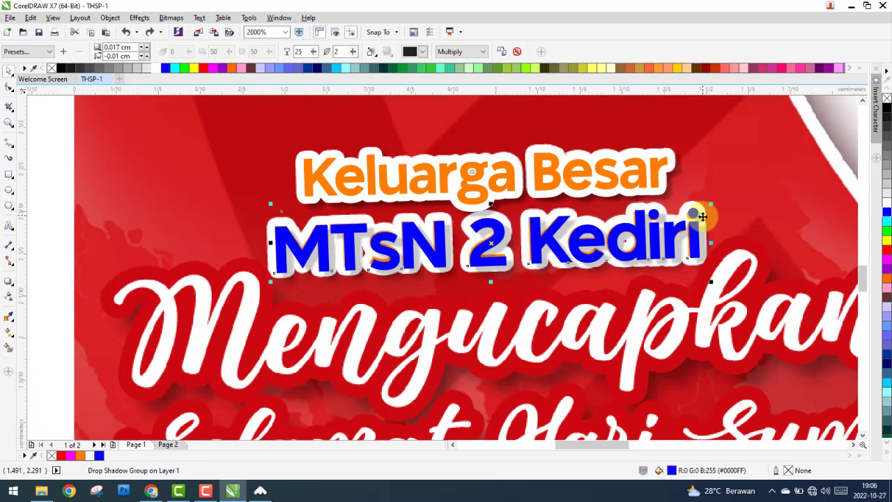
pyautogui.moveTo(597, 241); pyautogui.dragTo(611, 242)
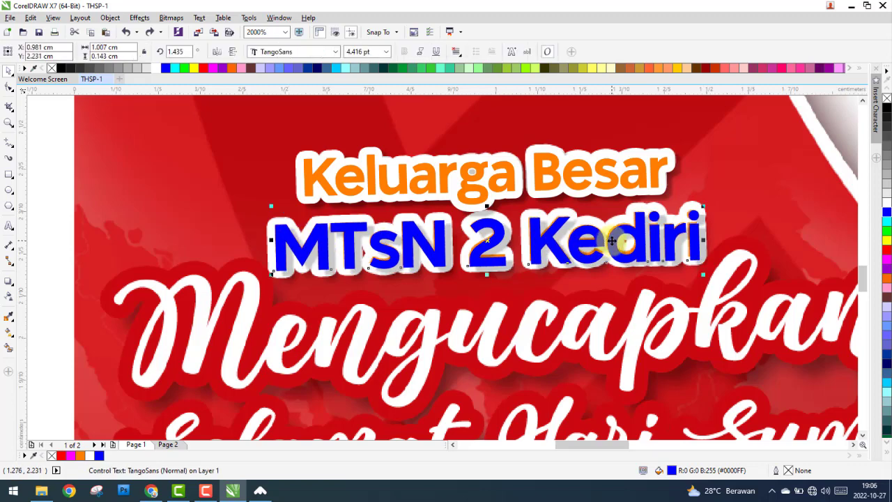
pyautogui.scroll(2, 700, 225)
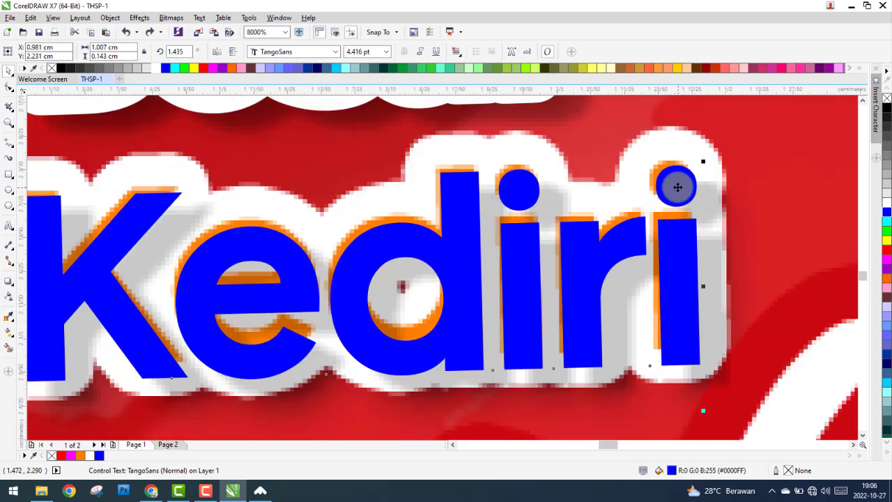
pyautogui.scroll(-2, 641, 202)
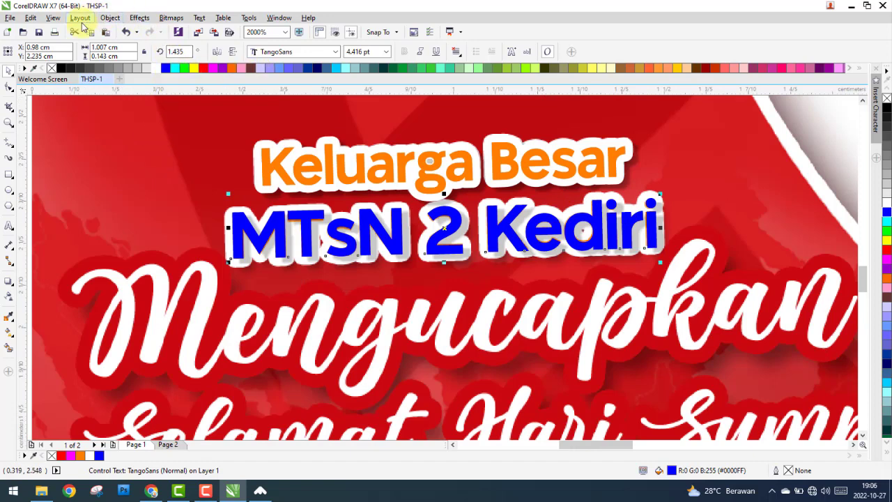
# Copy Keluarga Besar's orange fill and outline onto MTsN 2 Kediri with Copy Properties From.
pyautogui.click(32, 19)
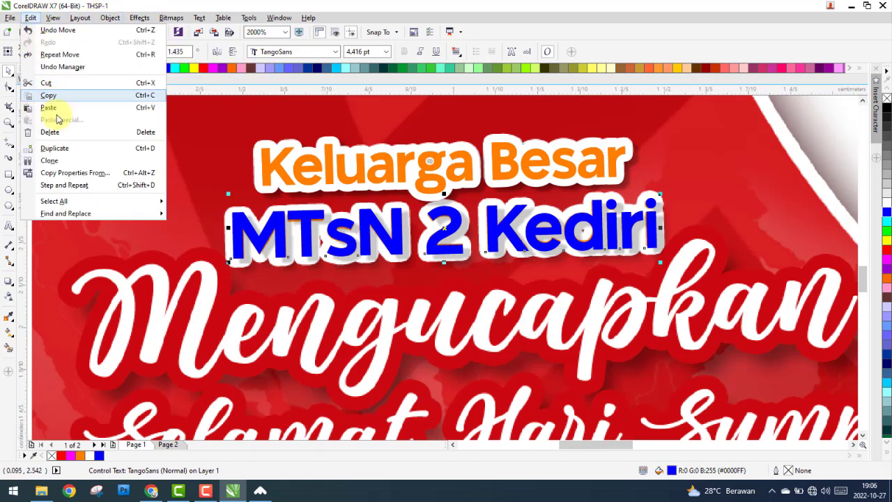
pyautogui.click(73, 174)
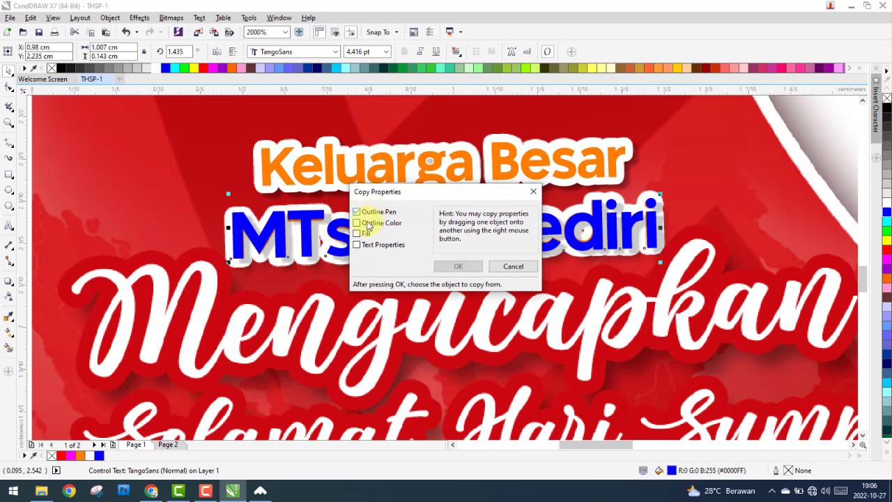
pyautogui.click(444, 272)
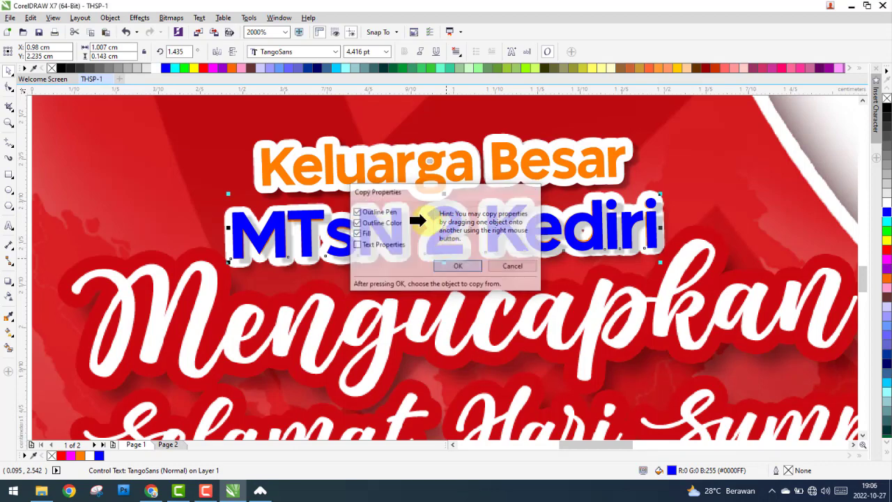
pyautogui.click(383, 170)
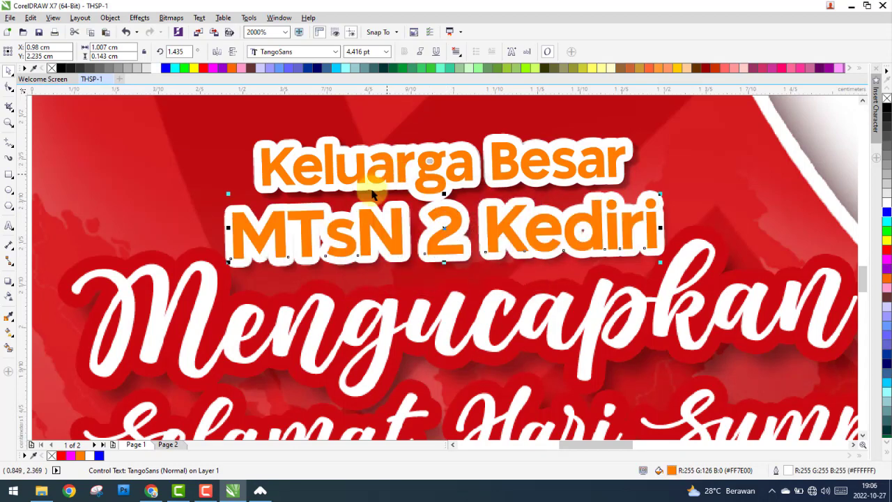
pyautogui.scroll(-2, 359, 209)
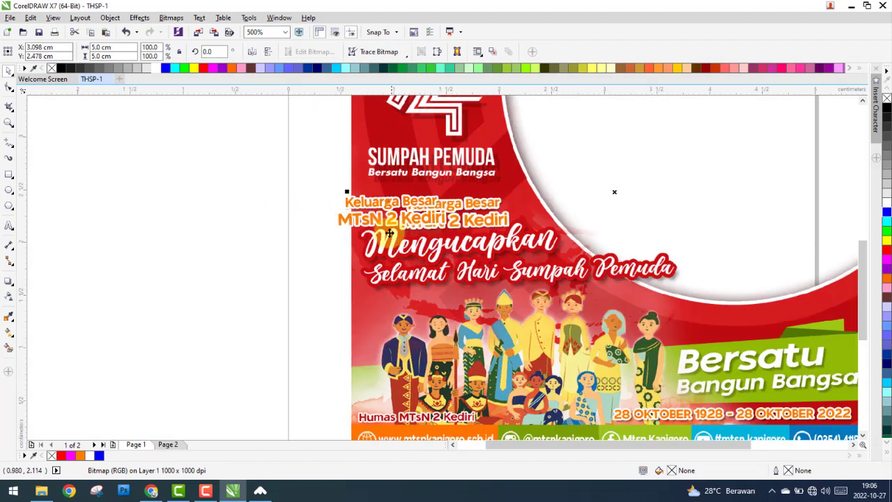
pyautogui.scroll(2, 365, 226)
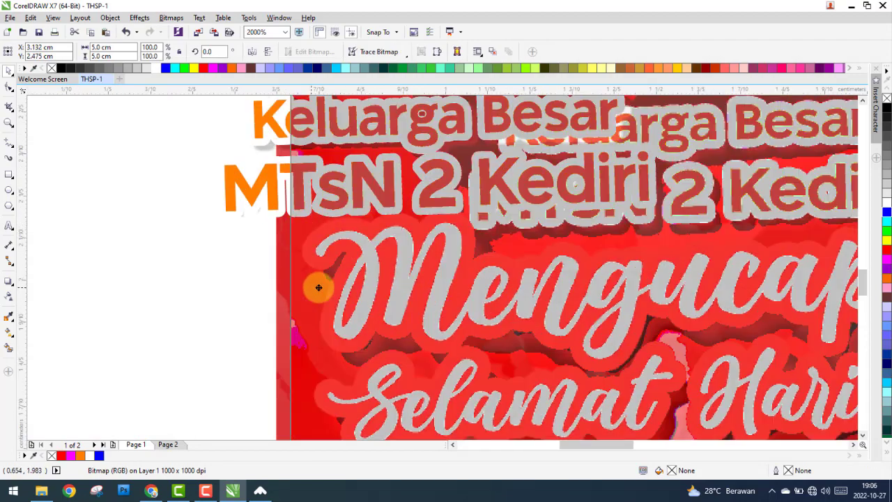
# Shift the reference bitmap left and lengthen the MTsN 2 Kediri shadow offset to 0.027/-0.025 cm.
pyautogui.moveTo(319, 287); pyautogui.dragTo(382, 283)
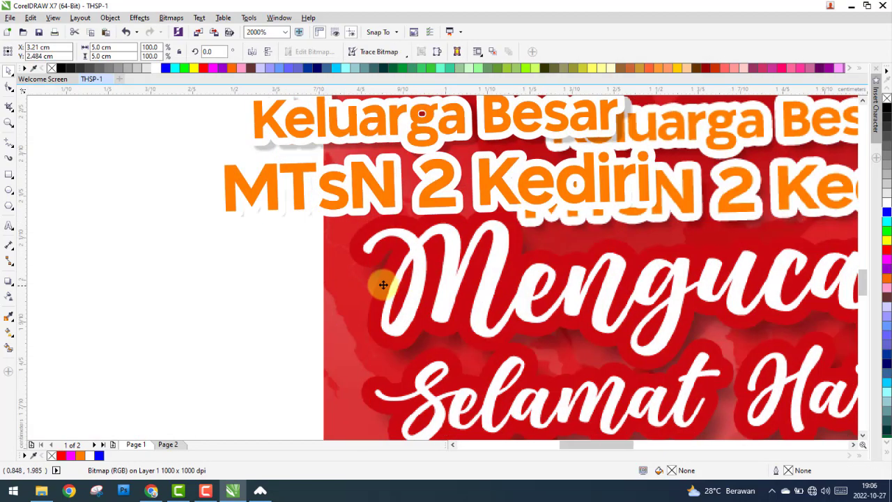
pyautogui.click(145, 276)
pyautogui.click(281, 221)
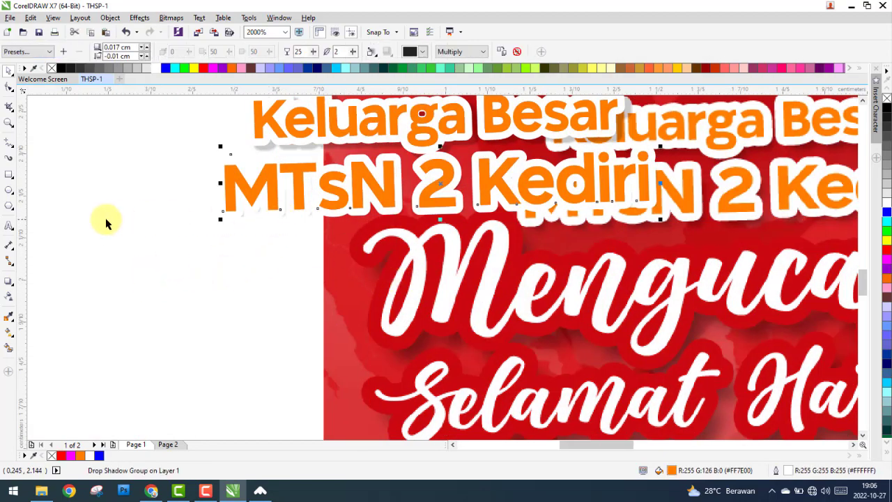
pyautogui.click(9, 280)
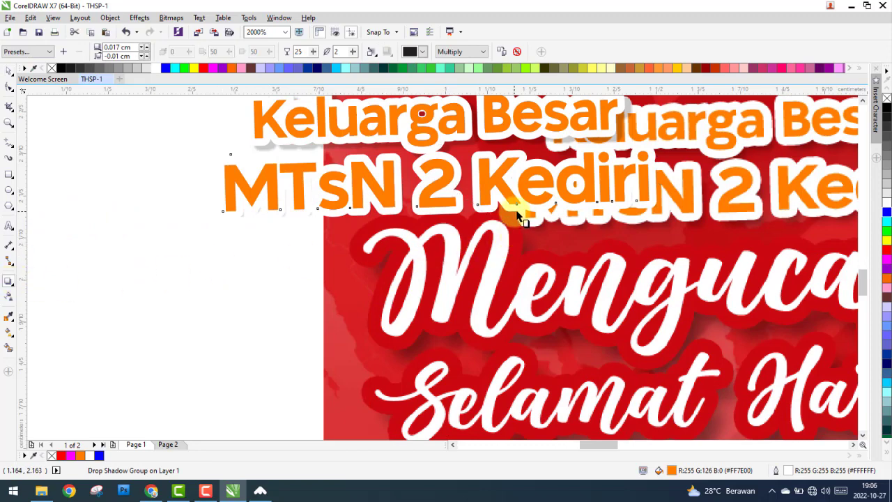
pyautogui.scroll(2, 517, 216)
pyautogui.moveTo(497, 235); pyautogui.dragTo(454, 247)
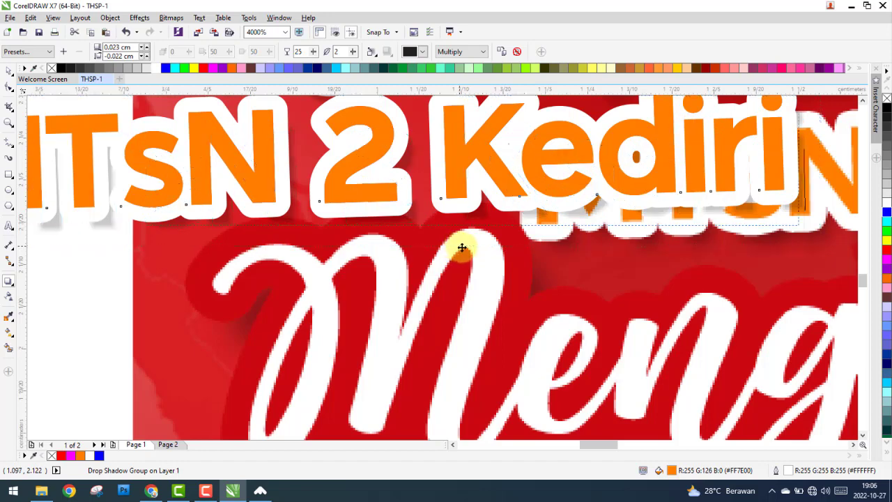
pyautogui.moveTo(462, 247); pyautogui.dragTo(463, 249)
pyautogui.scroll(-1, 450, 252)
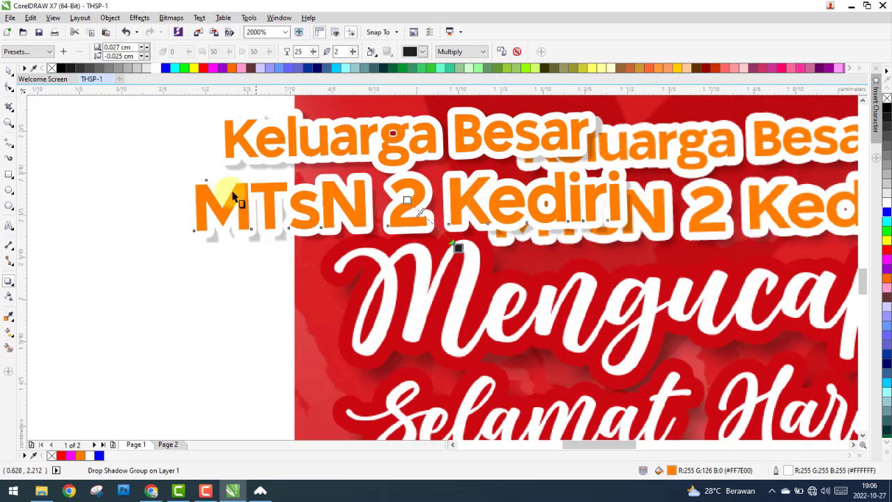
# Return to the Pick tool, then select and deselect the reference bitmap.
pyautogui.click(10, 73)
pyautogui.click(398, 302)
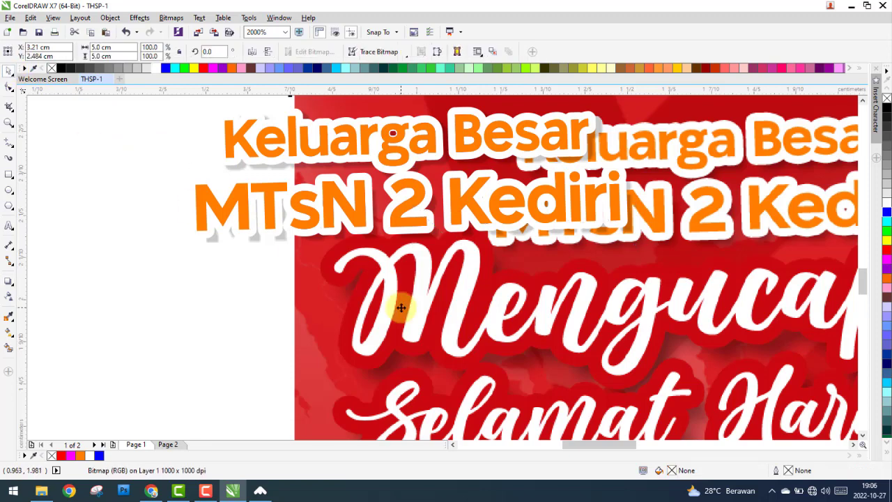
pyautogui.scroll(-1, 398, 303)
pyautogui.scroll(-2, 348, 303)
pyautogui.click(335, 304)
# Create a black Arial text object beside the poster reading 'Mengucapkan'.
pyautogui.scroll(1, 453, 307)
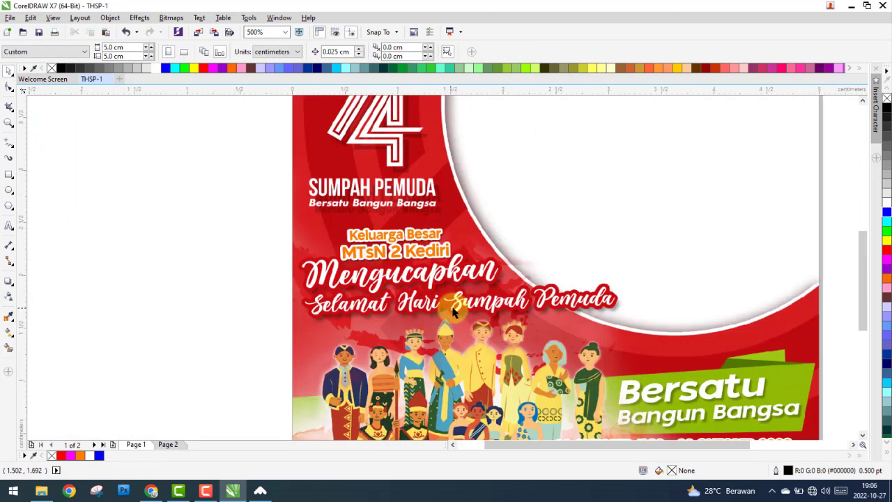
pyautogui.scroll(1, 453, 307)
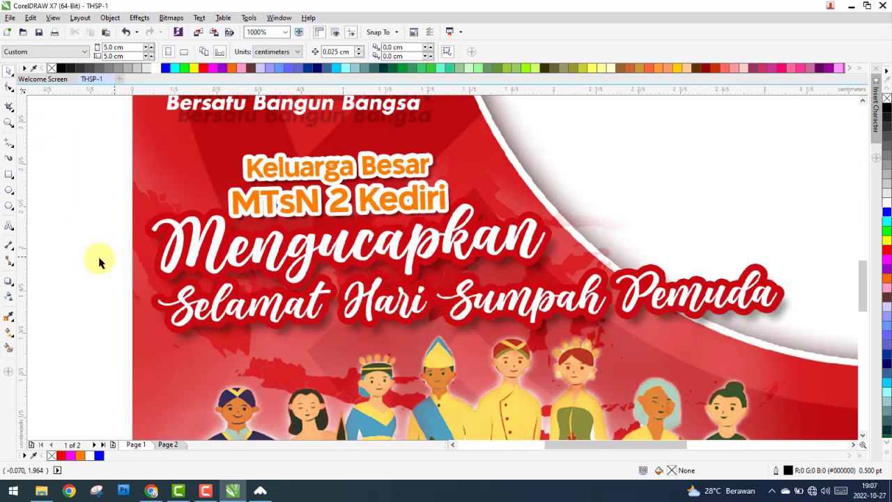
pyautogui.press('F8')
pyautogui.click(90, 357)
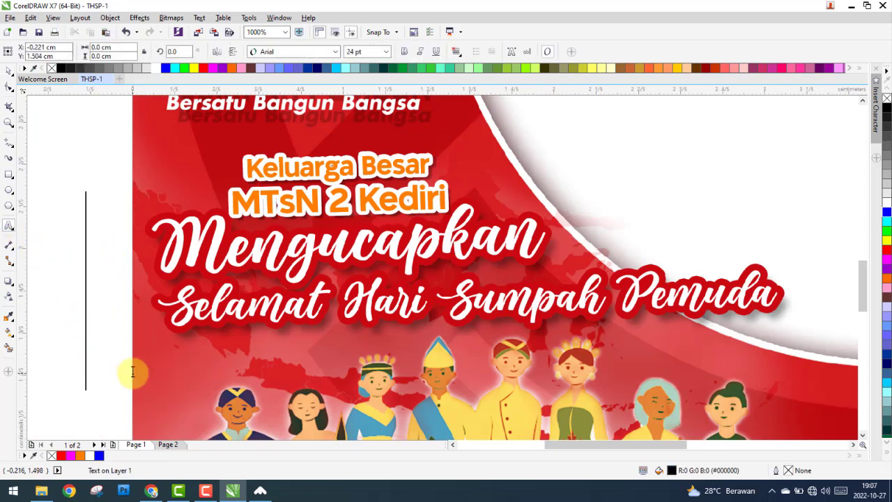
pyautogui.write('m')
pyautogui.press('BackSpace')
pyautogui.write('Me')
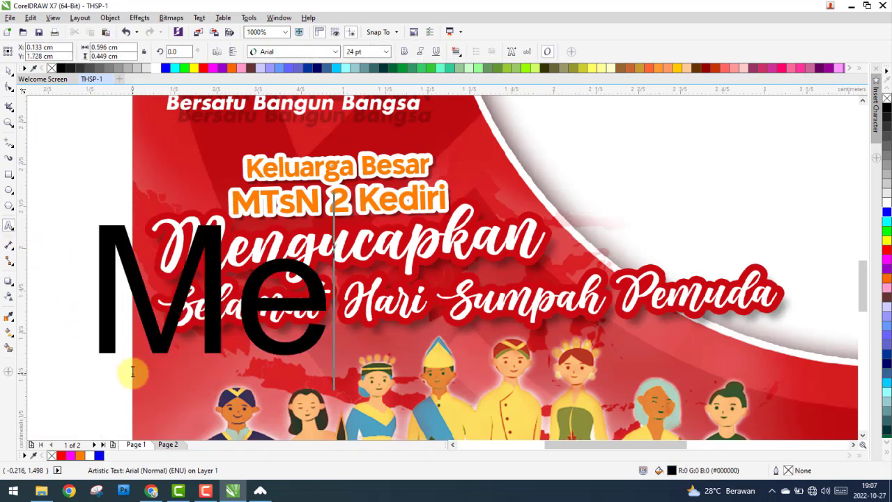
pyautogui.write('ngucapkan')
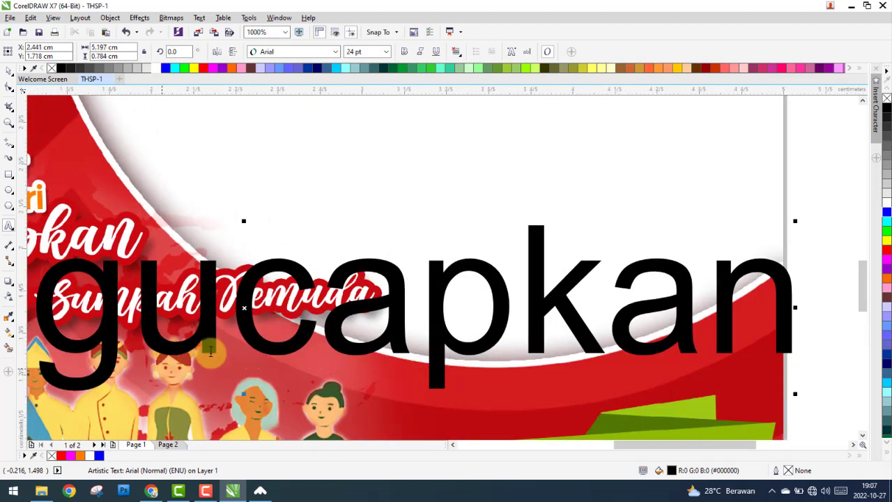
pyautogui.scroll(-2, 247, 344)
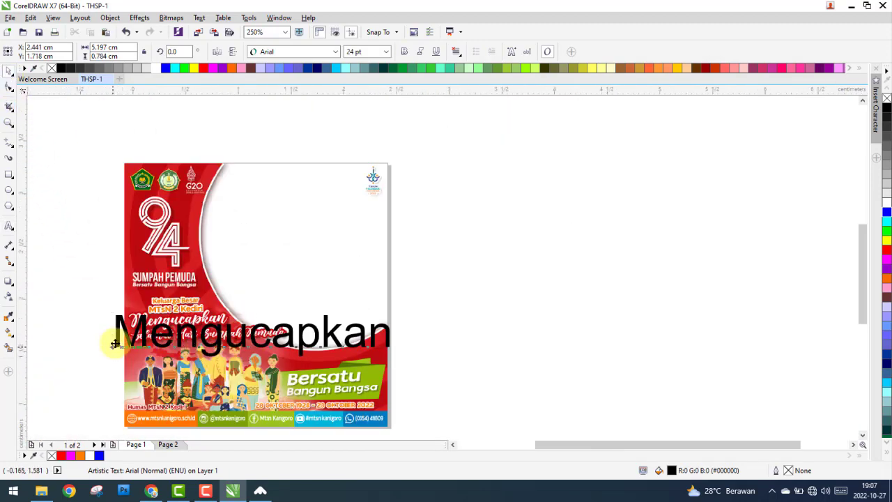
pyautogui.scroll(1, 114, 341)
# Set Mengucapkan in the lovecraft font, scale it to about 11.8 pt and move it onto the poster.
pyautogui.click(269, 51)
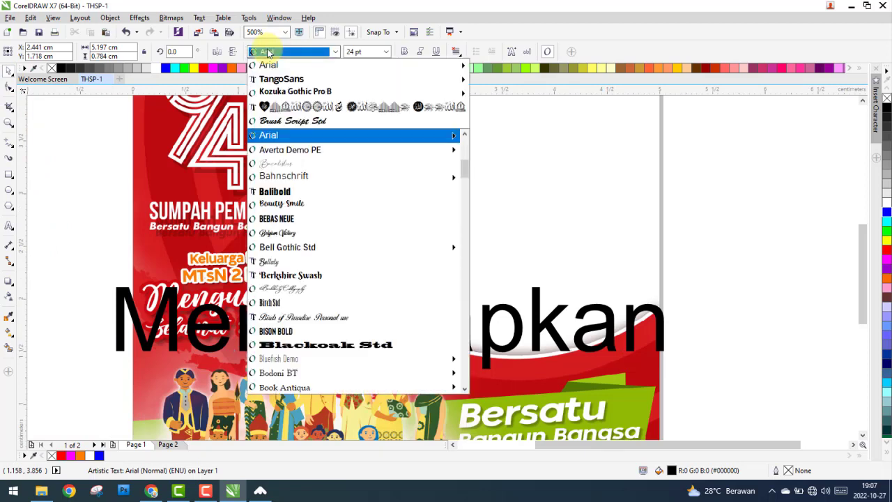
pyautogui.write('L')
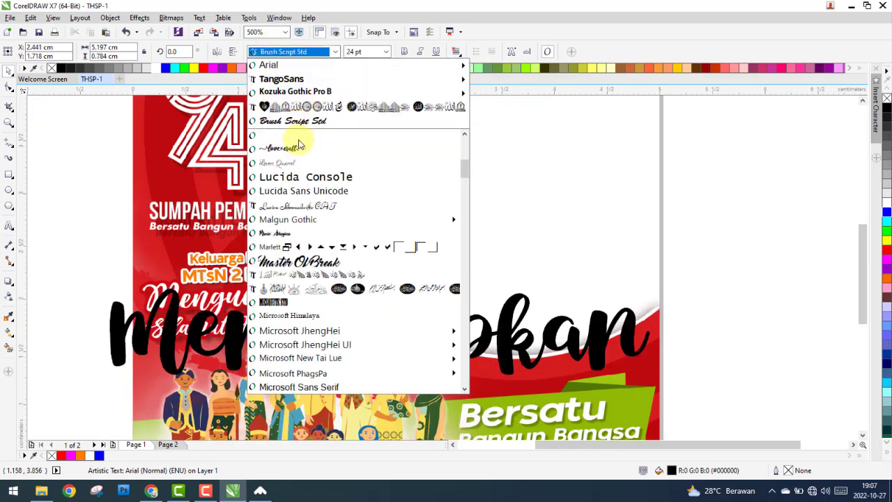
pyautogui.click(300, 150)
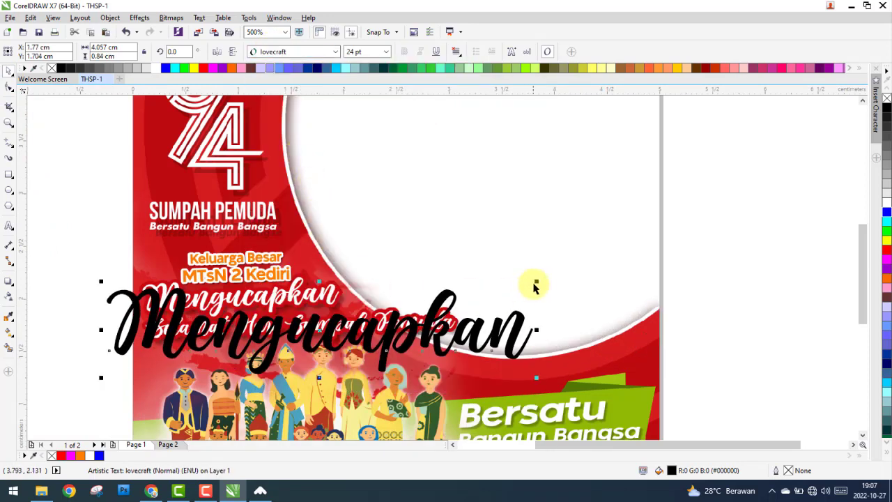
pyautogui.moveTo(534, 280); pyautogui.dragTo(355, 328)
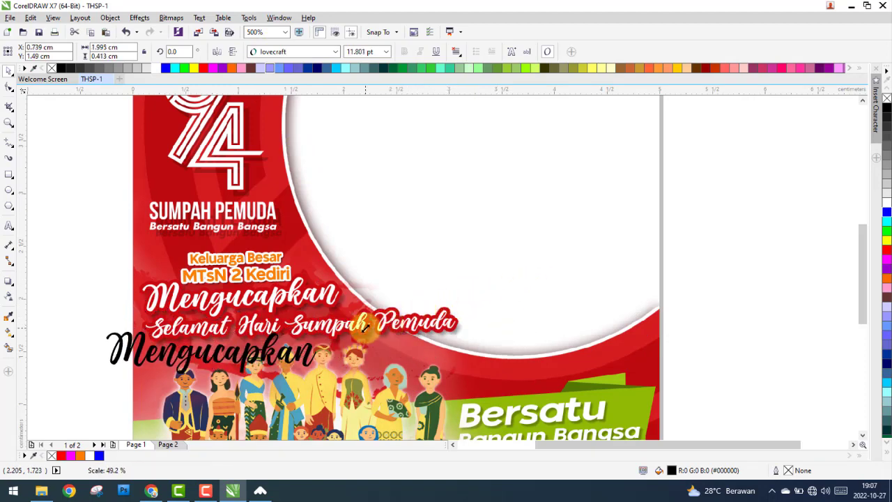
pyautogui.moveTo(239, 349); pyautogui.dragTo(309, 317)
pyautogui.scroll(1, 215, 306)
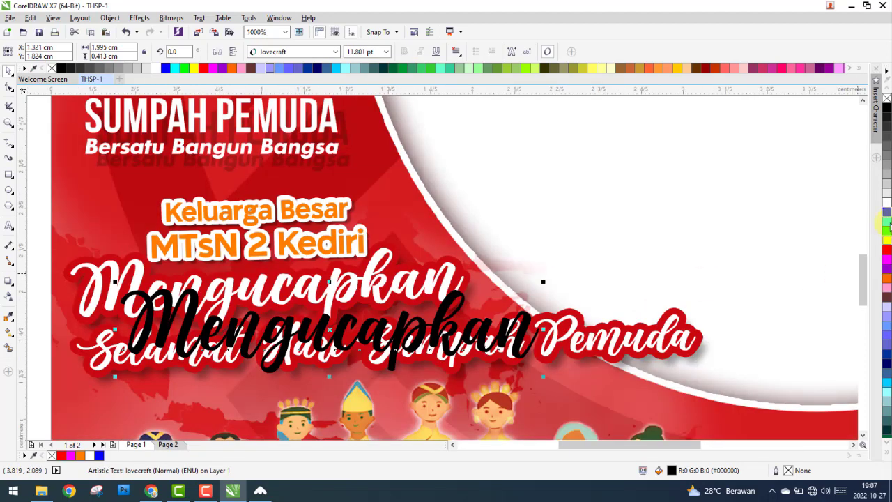
# Fill the Mengucapkan text blue and move it over the white Mengucapkan lettering.
pyautogui.click(887, 211)
pyautogui.scroll(-1, 472, 289)
pyautogui.scroll(1, 291, 280)
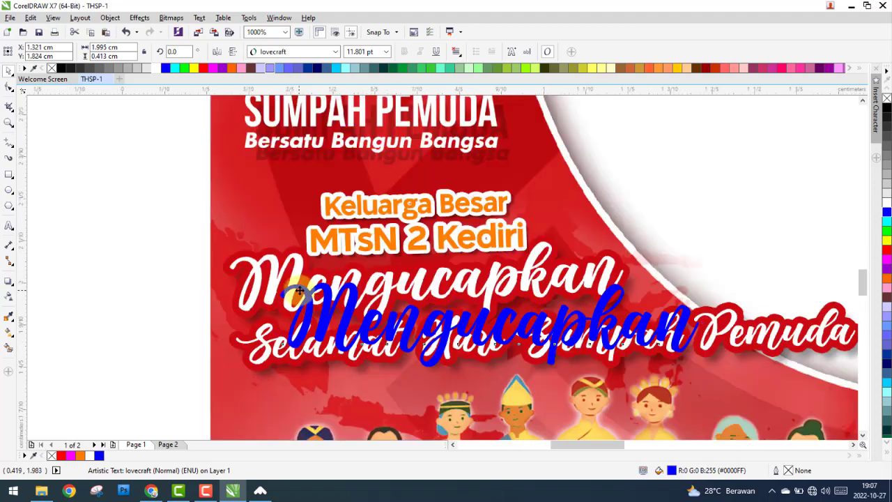
pyautogui.scroll(1, 290, 281)
pyautogui.moveTo(291, 281); pyautogui.dragTo(211, 244)
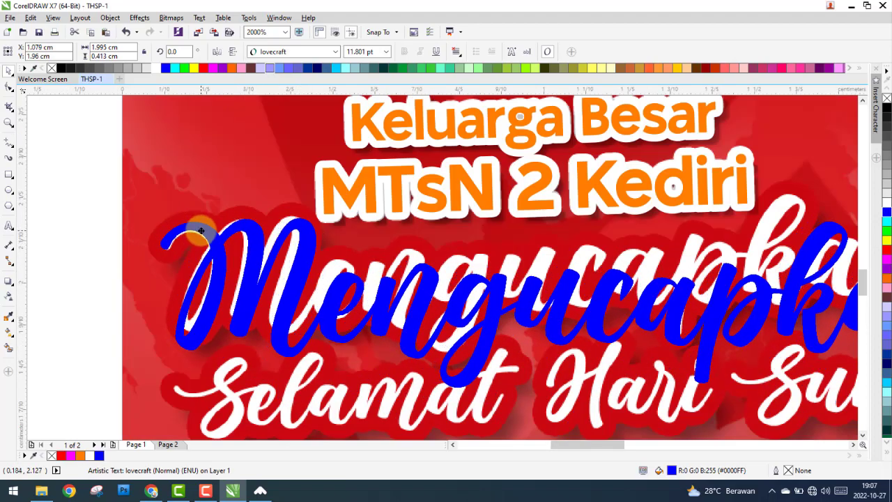
pyautogui.scroll(-2, 212, 244)
pyautogui.scroll(1, 425, 251)
pyautogui.scroll(1, 442, 230)
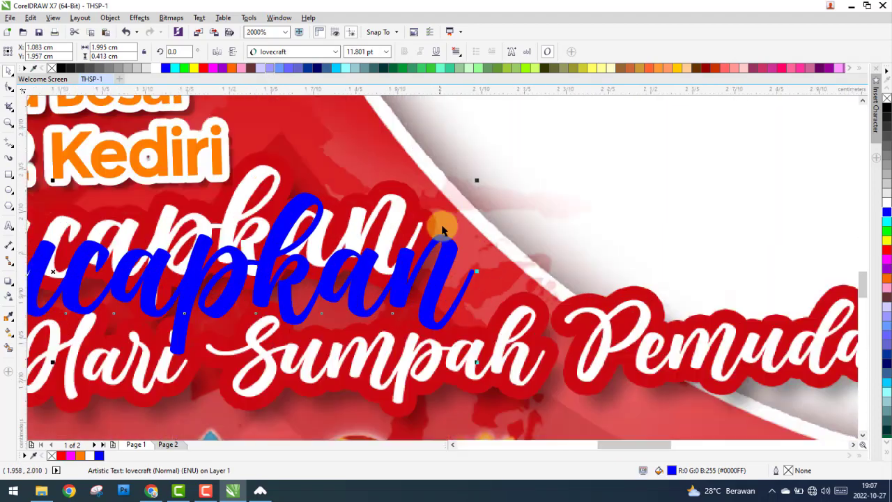
# Shrink the blue text slightly and move it up over the white lettering.
pyautogui.moveTo(478, 182)
pyautogui.mouseDown()
pyautogui.moveTo(426, 193)
pyautogui.moveTo(424, 163)
pyautogui.mouseUp()
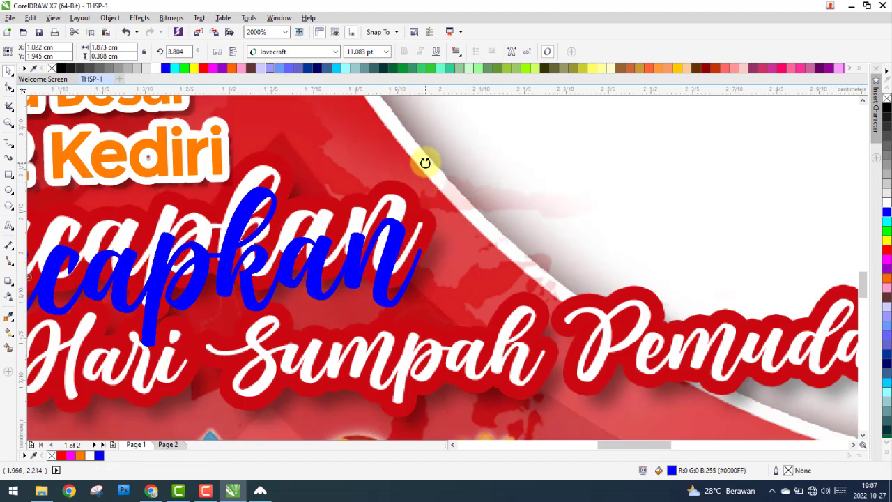
pyautogui.scroll(-2, 479, 209)
pyautogui.scroll(2, 281, 220)
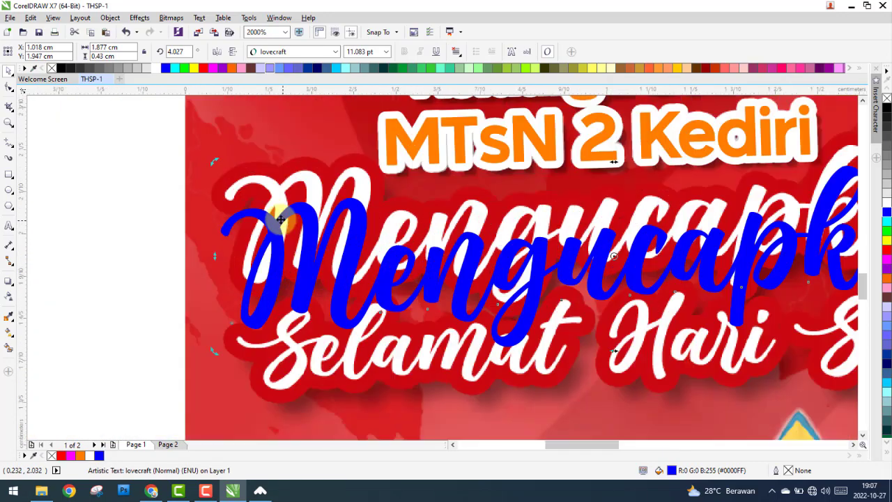
pyautogui.moveTo(280, 210); pyautogui.dragTo(262, 200)
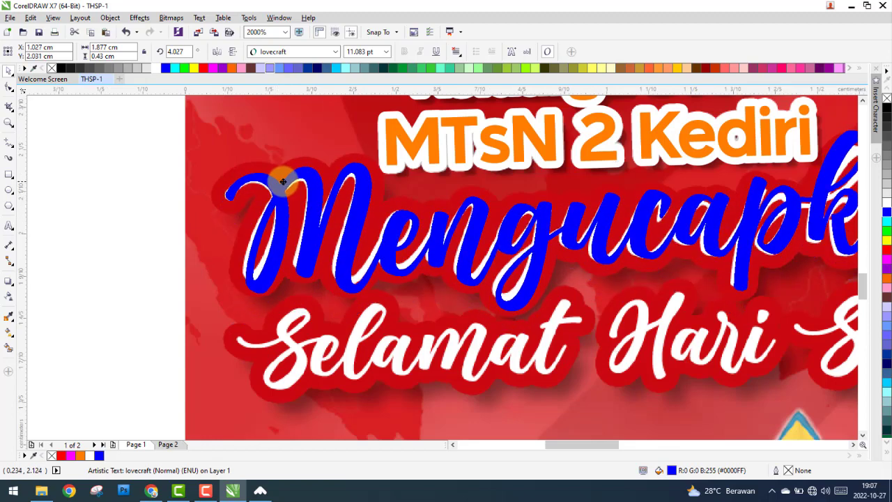
pyautogui.scroll(-2, 447, 189)
pyautogui.scroll(1, 449, 193)
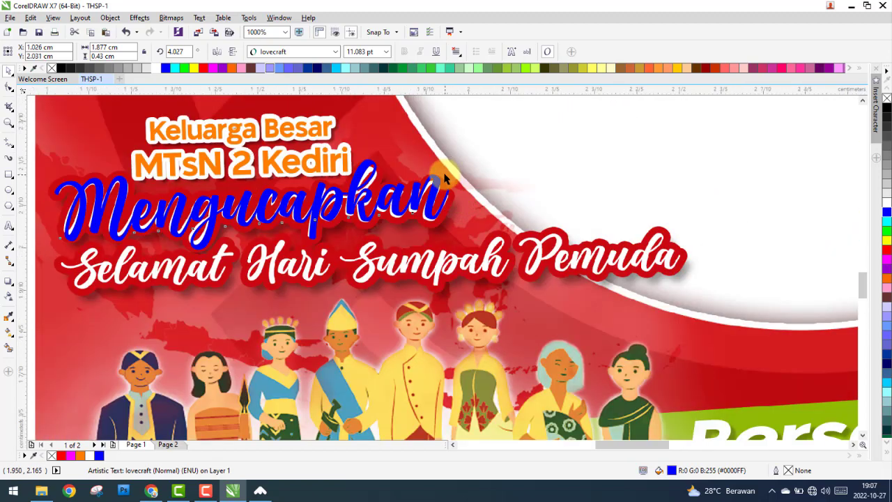
pyautogui.scroll(2, 421, 192)
# Rotate the blue Mengucapkan text about 2.946° to match the white lettering.
pyautogui.click(421, 192)
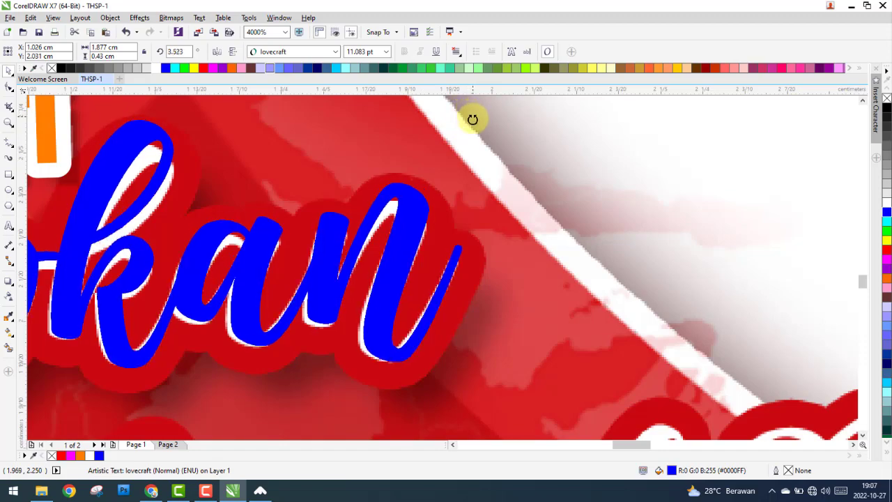
pyautogui.moveTo(466, 111); pyautogui.dragTo(474, 120)
pyautogui.scroll(-3, 494, 144)
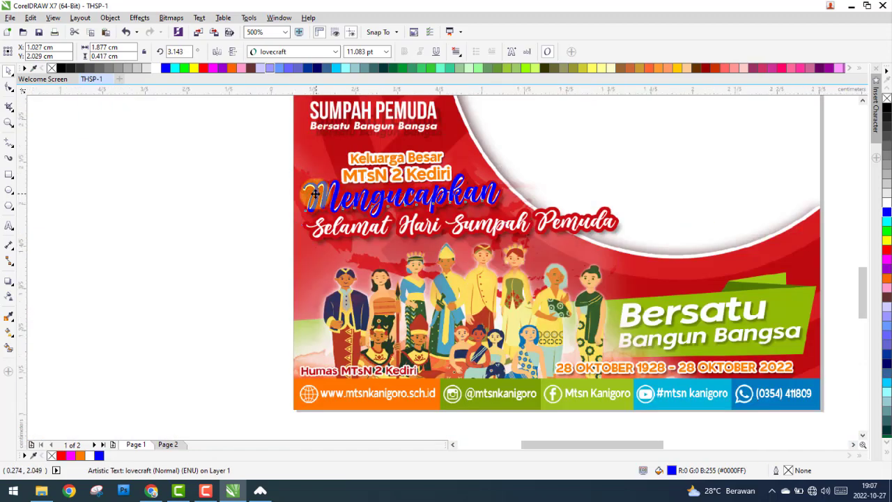
pyautogui.scroll(3, 313, 174)
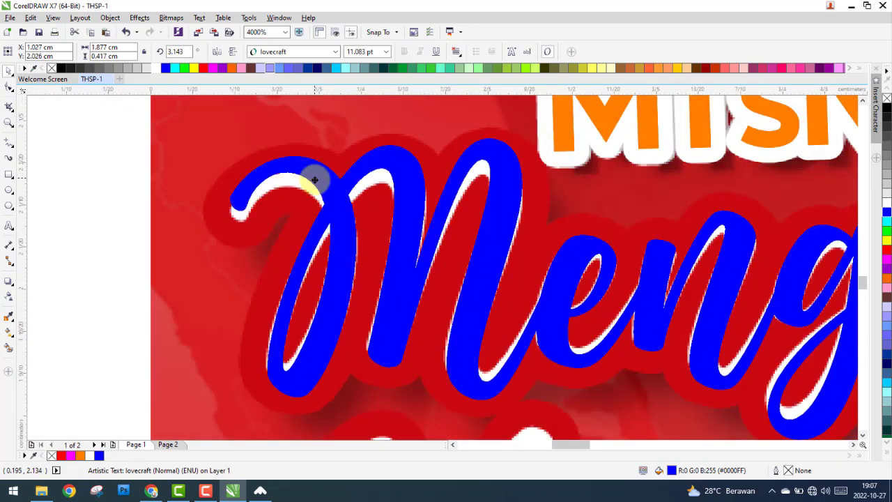
pyautogui.scroll(-2, 313, 180)
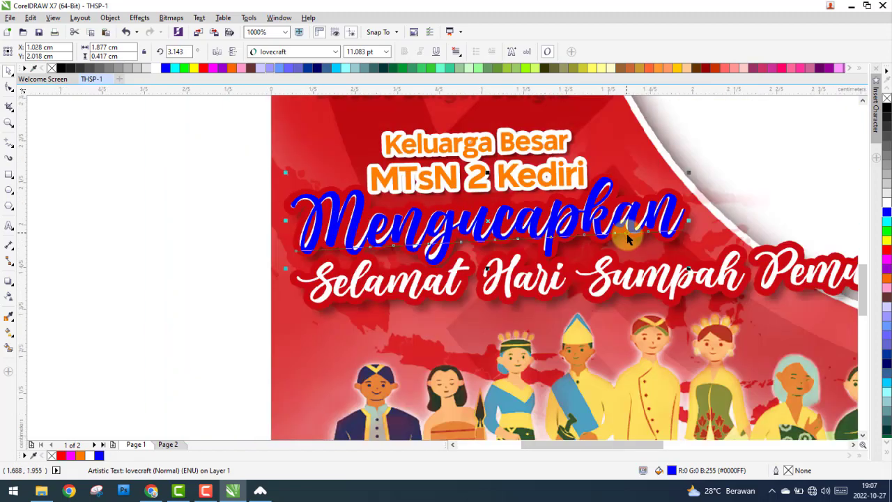
pyautogui.scroll(1, 628, 231)
pyautogui.scroll(1, 783, 162)
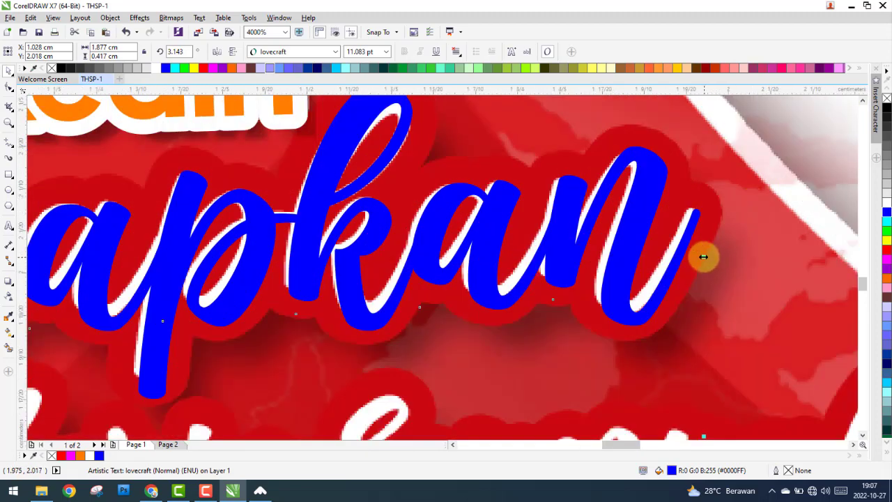
# Resize the blue text to 1.872 × 0.39 cm and move it off the original lettering.
pyautogui.moveTo(705, 256); pyautogui.dragTo(697, 255)
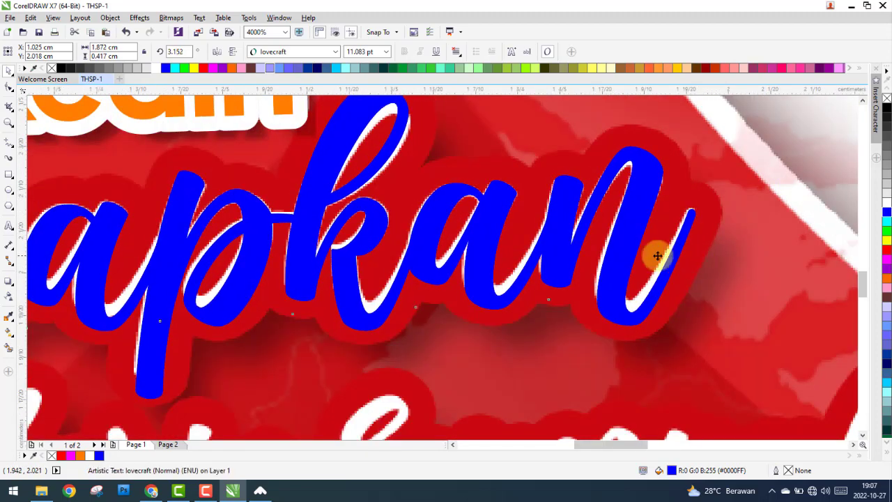
pyautogui.scroll(-2, 658, 256)
pyautogui.scroll(1, 424, 285)
pyautogui.scroll(1, 481, 313)
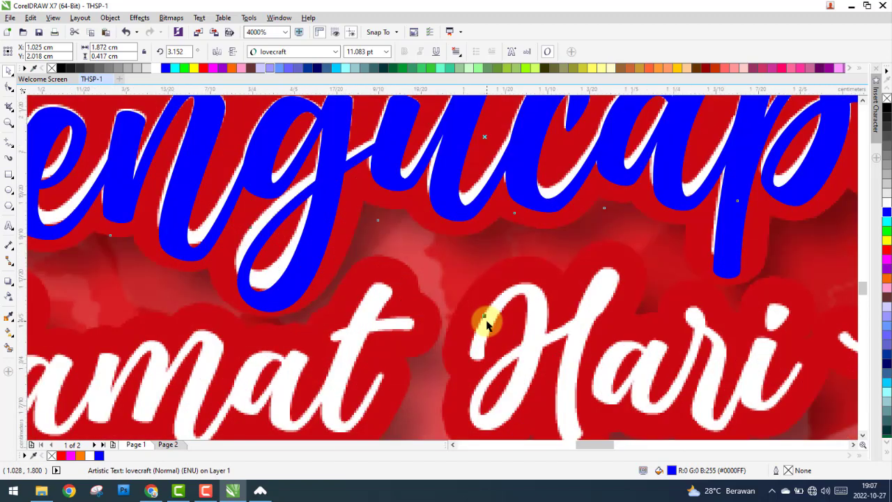
pyautogui.moveTo(484, 316); pyautogui.dragTo(482, 299)
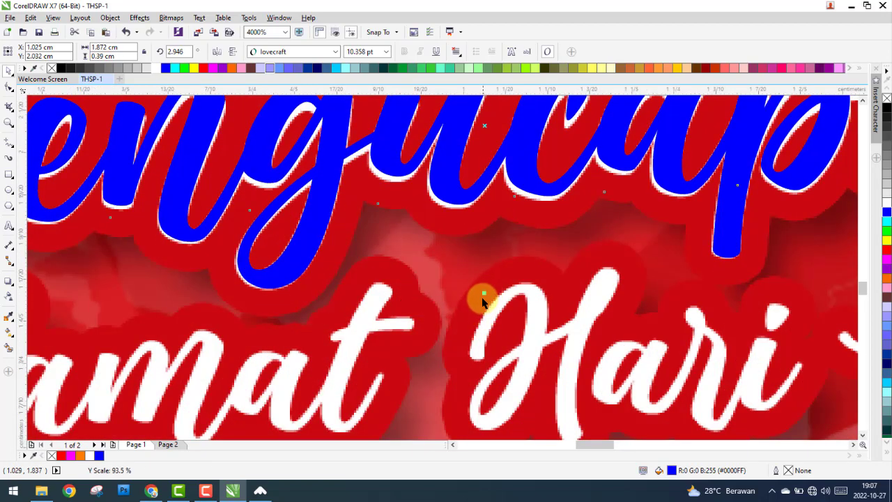
pyautogui.scroll(-2, 489, 298)
pyautogui.scroll(1, 337, 233)
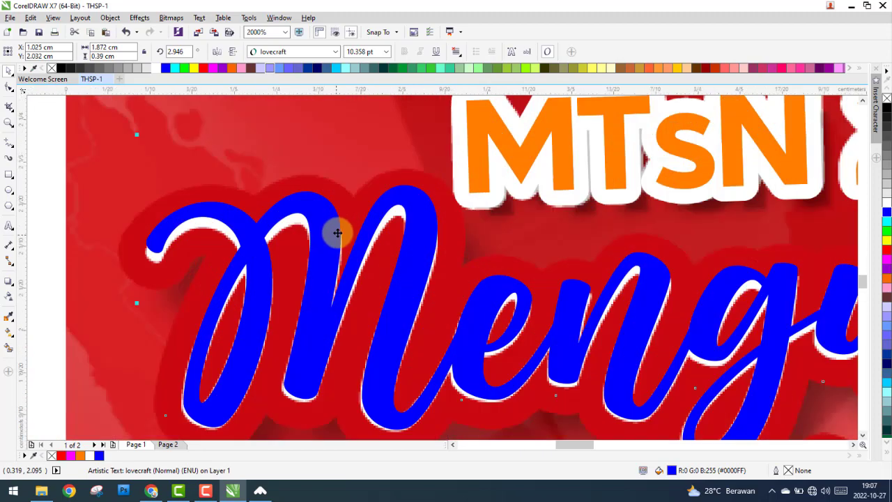
pyautogui.scroll(-1, 322, 230)
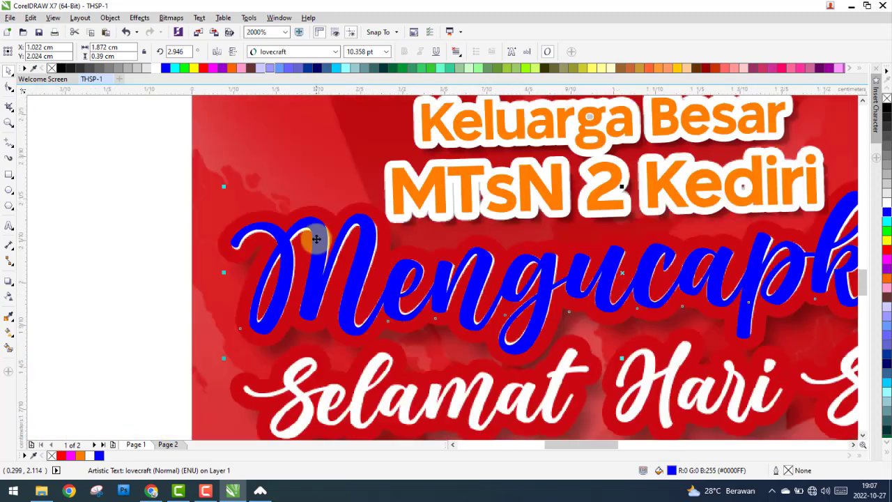
pyautogui.scroll(-1, 324, 241)
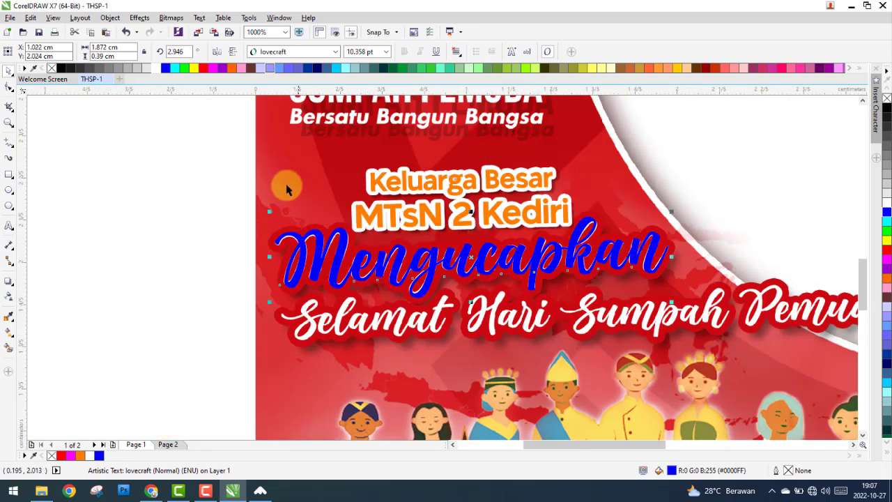
pyautogui.moveTo(288, 189)
pyautogui.mouseDown()
pyautogui.moveTo(314, 173)
pyautogui.moveTo(373, 185)
pyautogui.mouseUp()
pyautogui.click(318, 262)
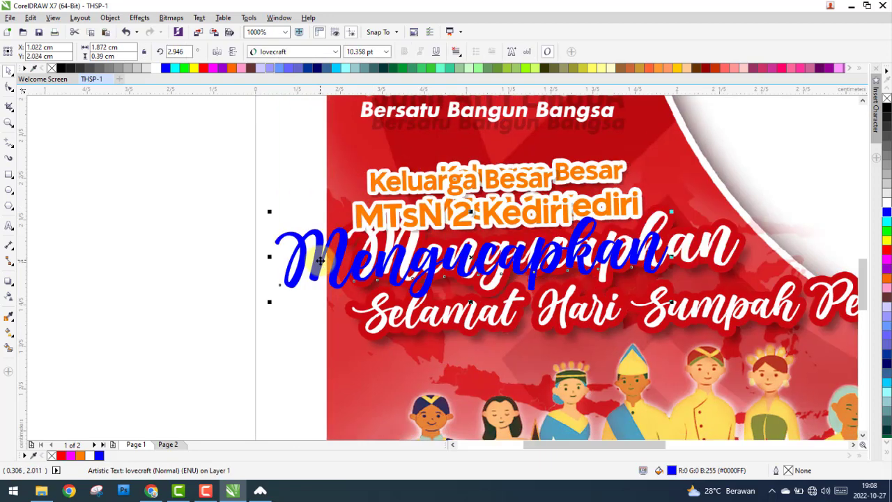
pyautogui.scroll(1, 309, 247)
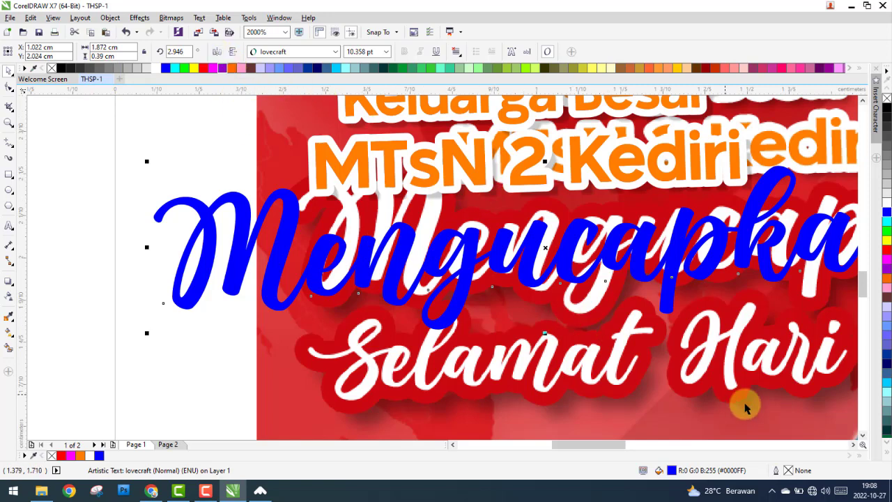
pyautogui.rightClick(887, 202)
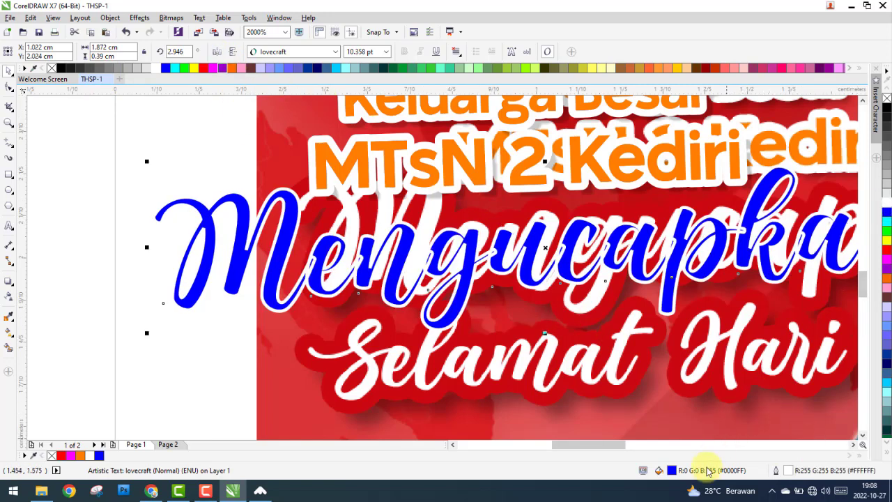
pyautogui.doubleClick(790, 471)
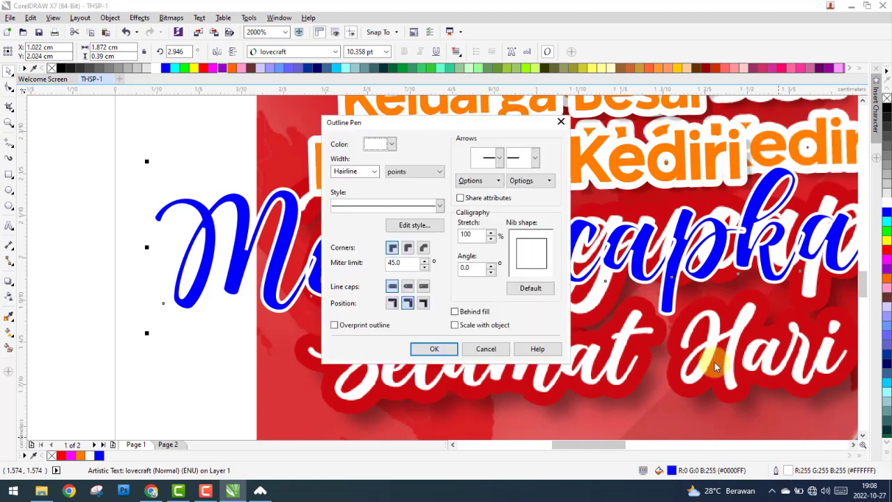
pyautogui.click(561, 122)
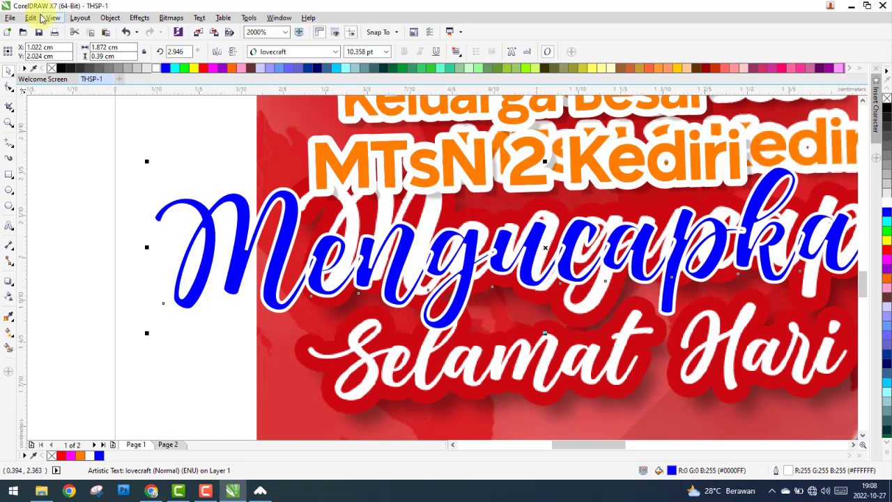
pyautogui.rightClick(887, 98)
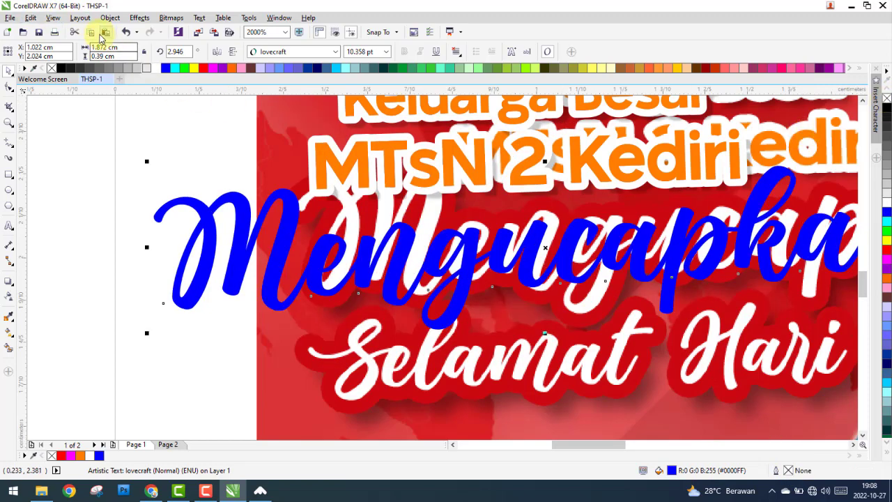
# Copy the orange fill and white outline from MTsN 2 Kediri onto Mengucapkan via Copy Properties From.
pyautogui.click(30, 19)
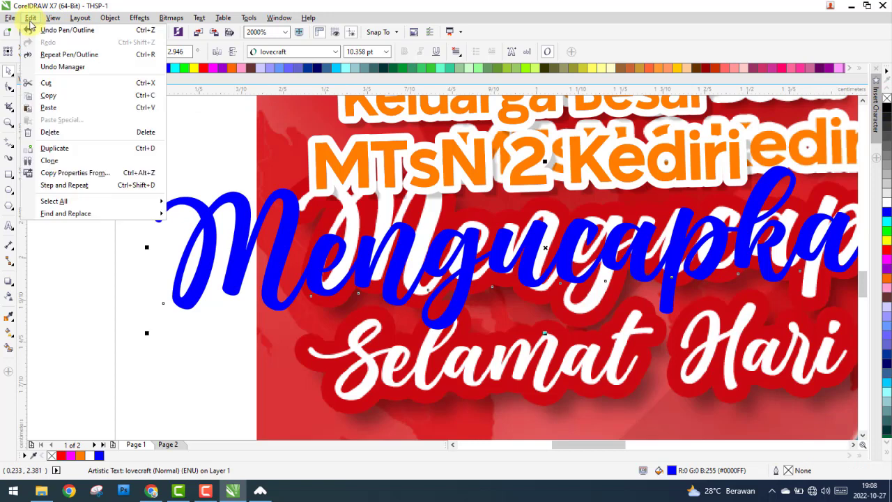
pyautogui.click(61, 174)
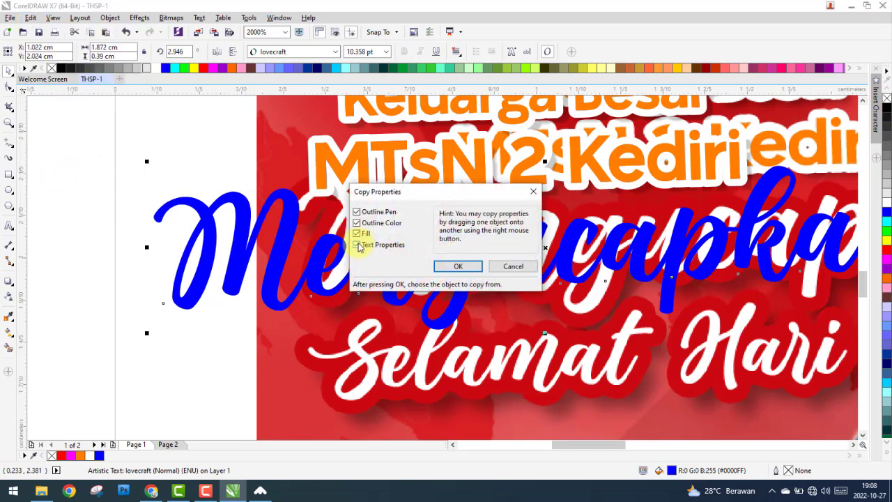
pyautogui.click(452, 267)
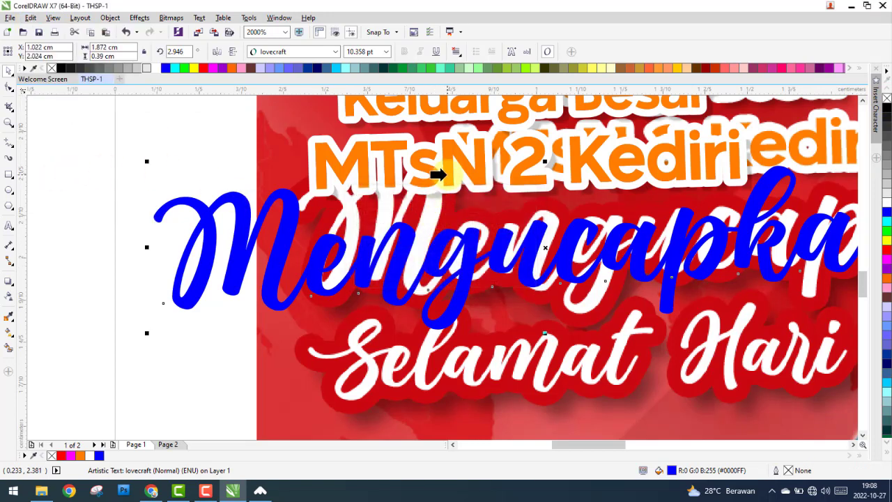
pyautogui.click(443, 174)
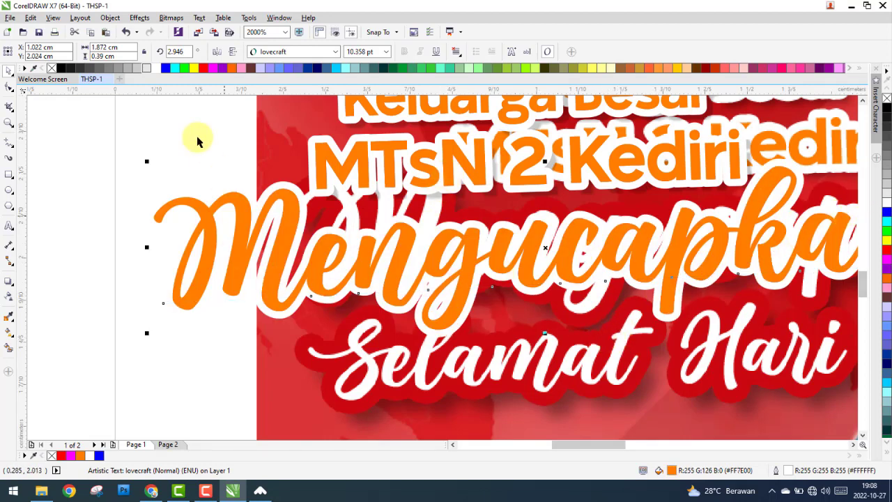
# Copy the drop shadow from the heading text above onto the orange Mengucapkan text.
pyautogui.click(140, 19)
pyautogui.moveTo(163, 189)
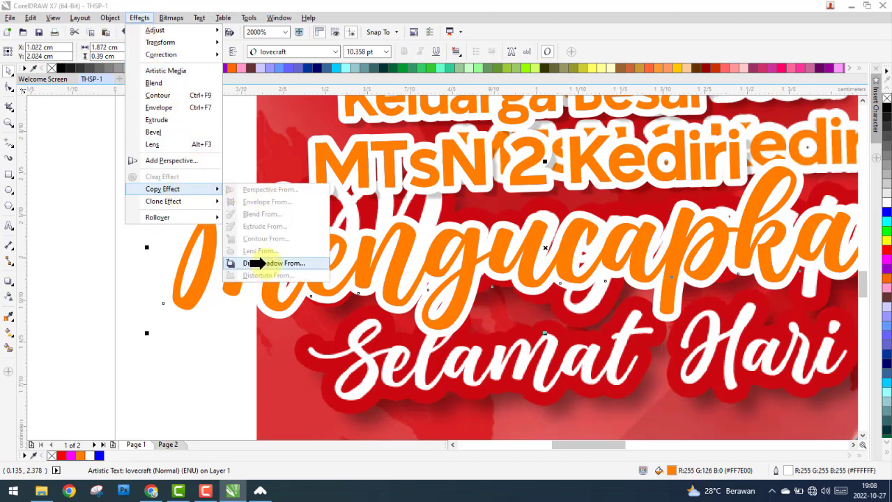
pyautogui.click(269, 263)
pyautogui.click(354, 169)
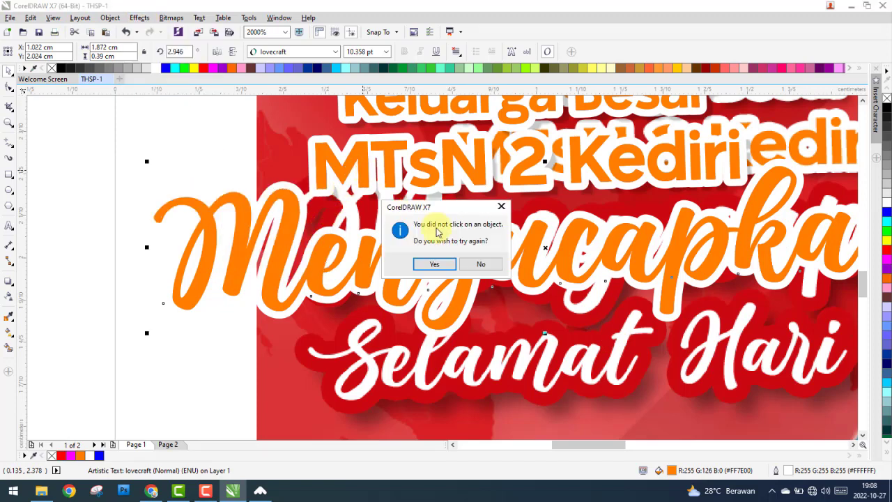
pyautogui.click(436, 265)
pyautogui.click(488, 197)
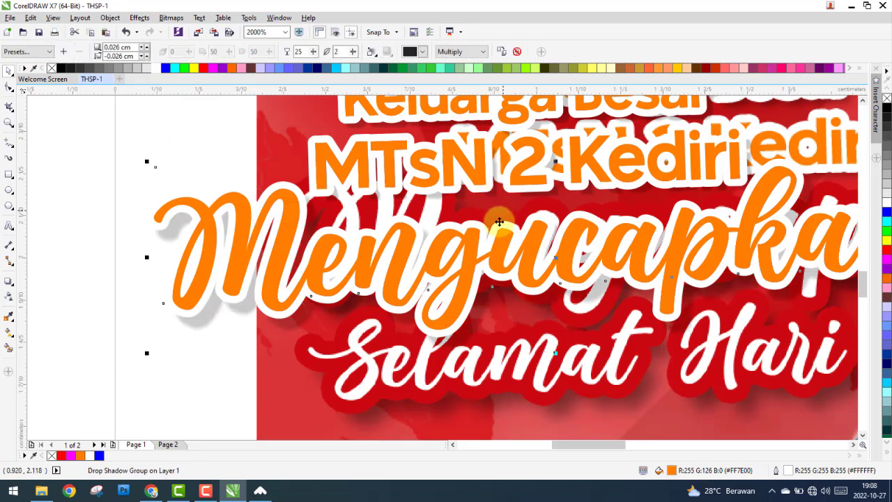
# Shift the background bitmap slightly left, then reselect the Mengucapkan text.
pyautogui.scroll(-1, 150, 255)
pyautogui.click(223, 331)
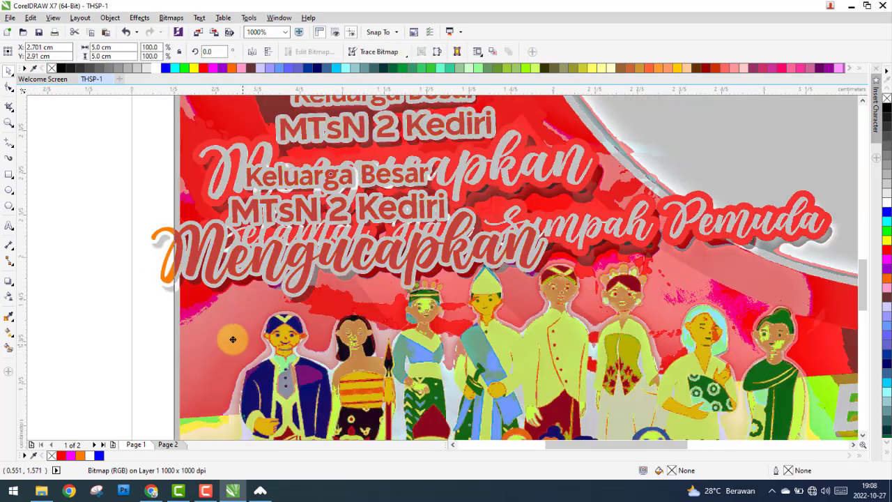
pyautogui.moveTo(223, 331); pyautogui.dragTo(186, 339)
pyautogui.scroll(1, 205, 272)
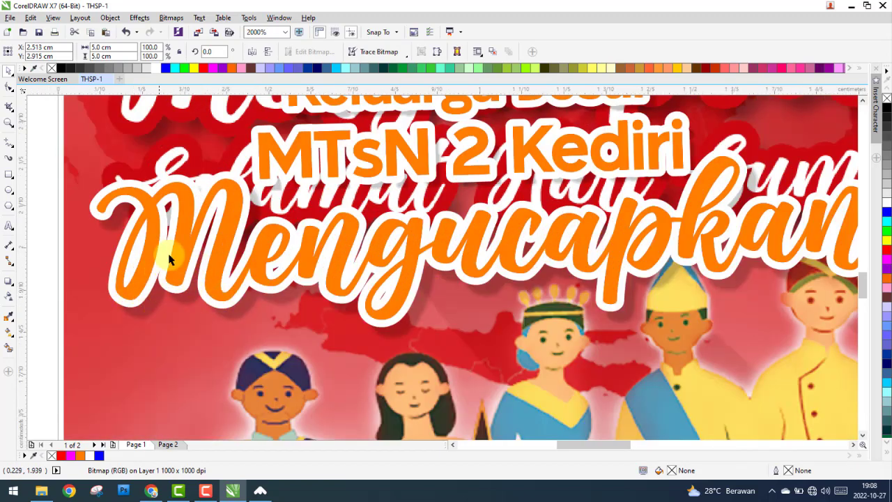
pyautogui.scroll(-1, 199, 190)
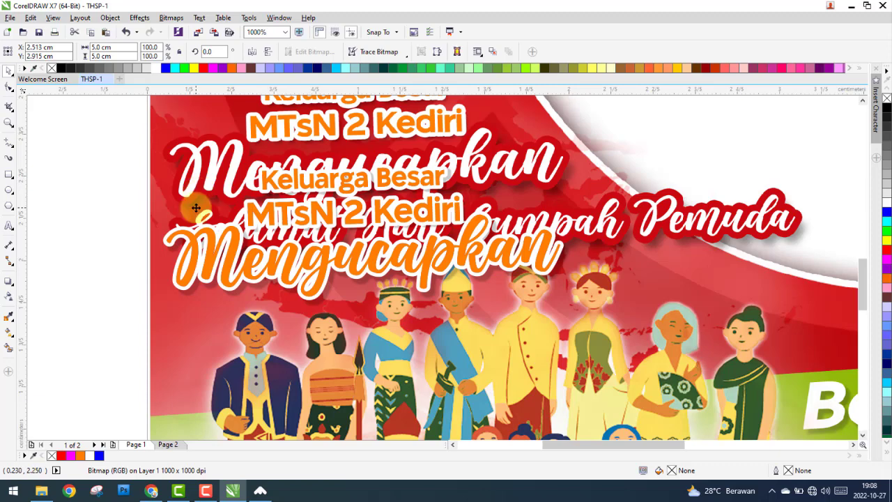
pyautogui.scroll(1, 196, 208)
pyautogui.click(179, 260)
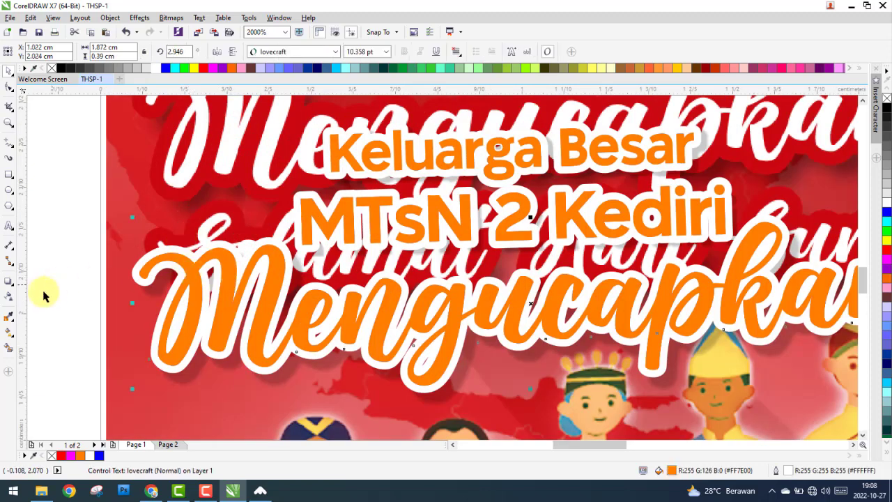
# Give Mengucapkan an outline in the poster's sampled red and a white fill.
pyautogui.click(9, 318)
pyautogui.click(179, 212)
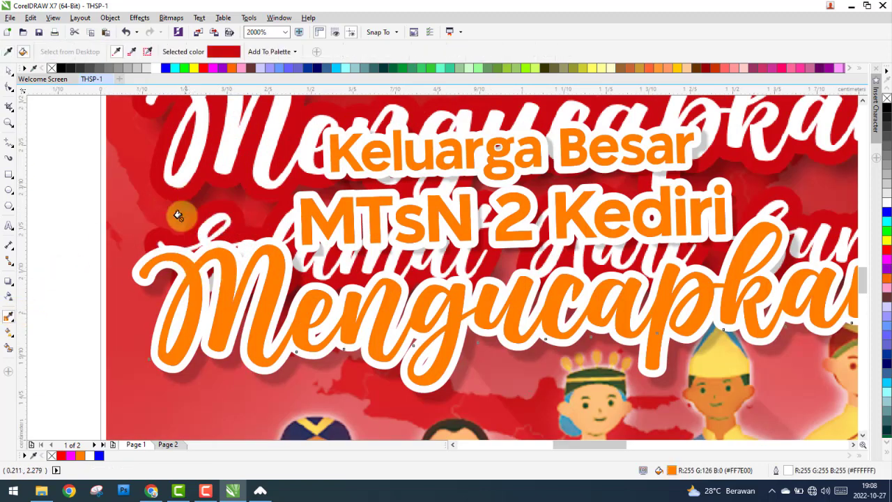
pyautogui.click(168, 249)
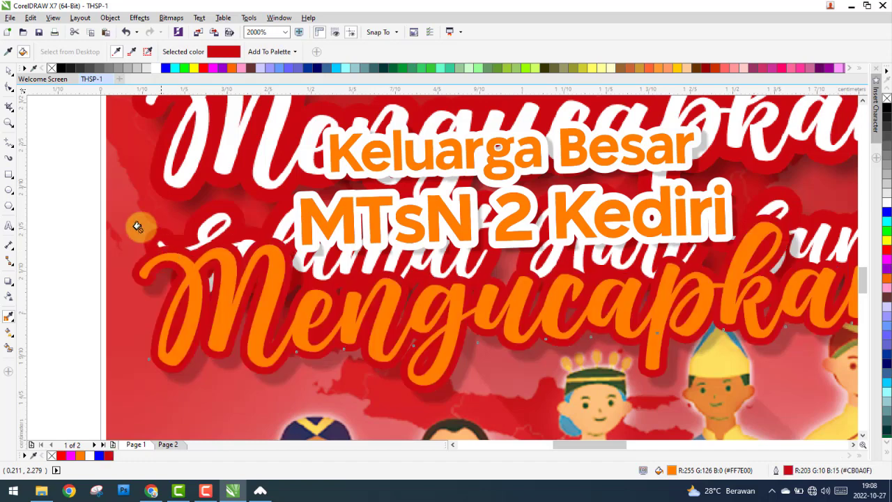
pyautogui.click(7, 71)
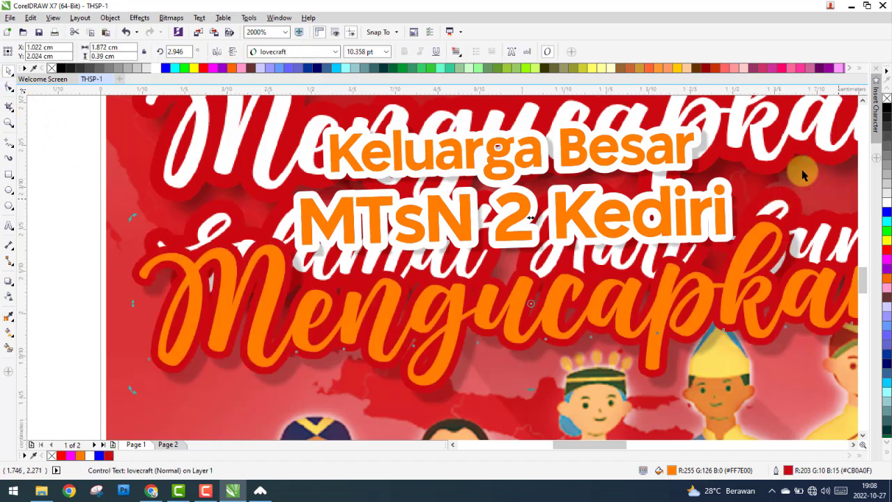
pyautogui.click(158, 68)
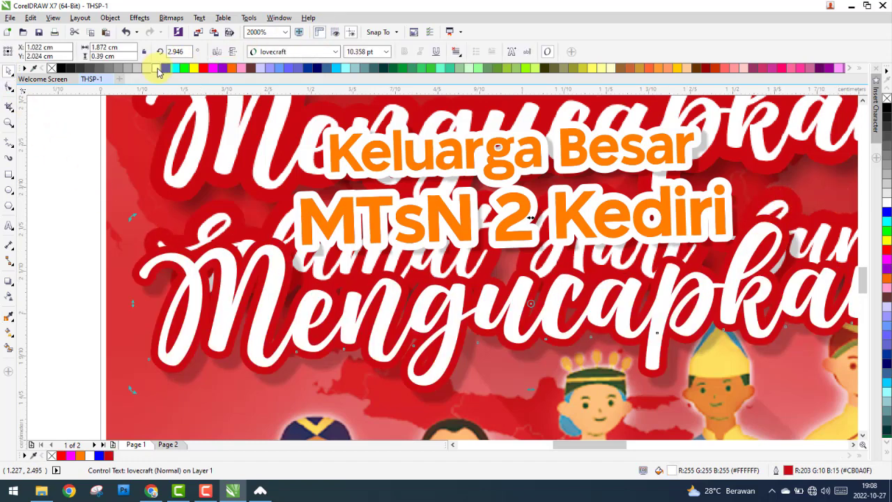
pyautogui.click(65, 210)
# Undo the misaligned offset duplicate of the greeting.
pyautogui.click(197, 371)
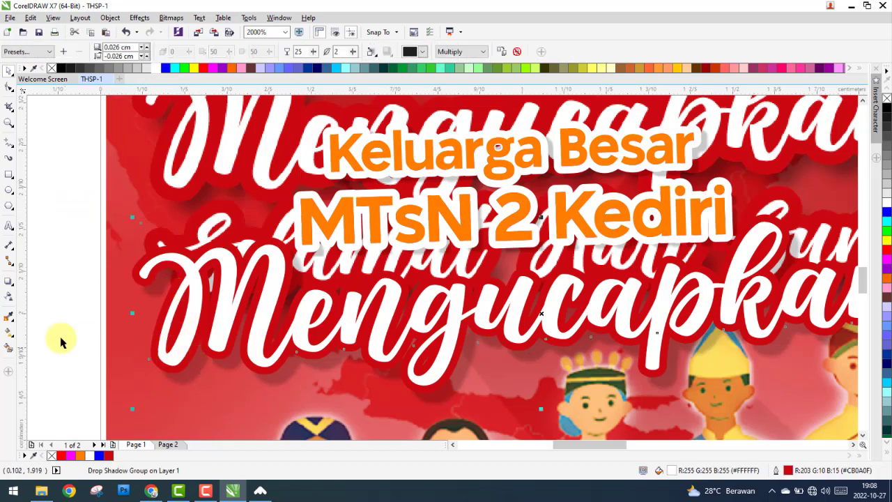
pyautogui.scroll(-2, 411, 317)
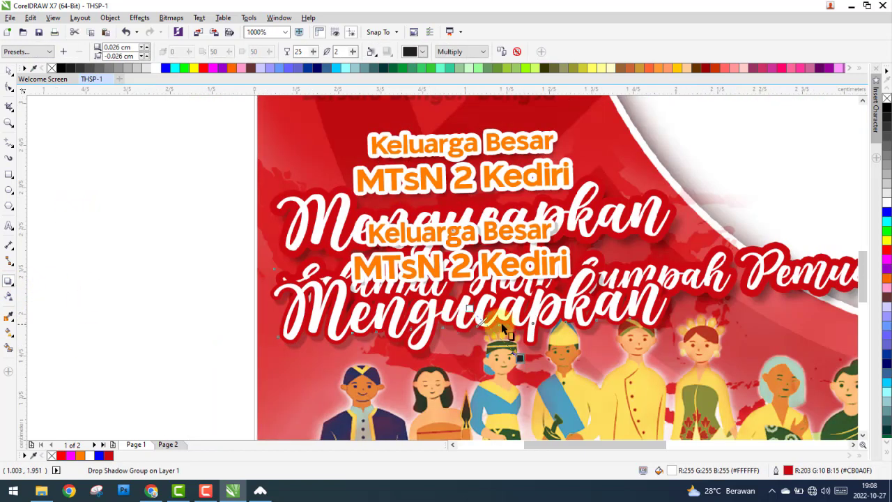
pyautogui.scroll(2, 547, 333)
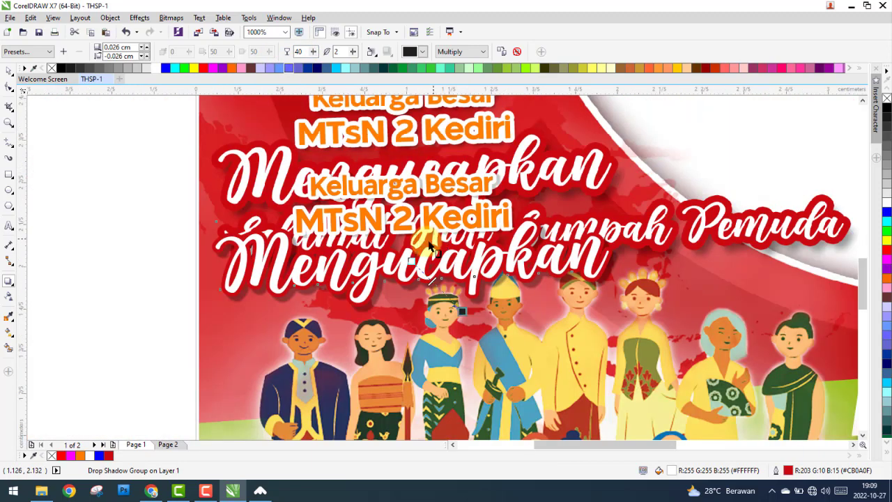
pyautogui.scroll(-2, 426, 240)
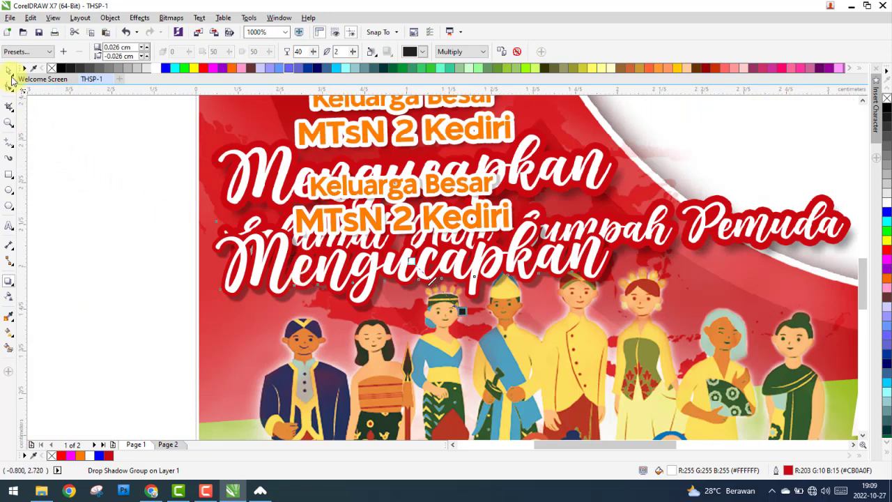
pyautogui.click(132, 259)
pyautogui.scroll(-2, 135, 259)
pyautogui.click(242, 311)
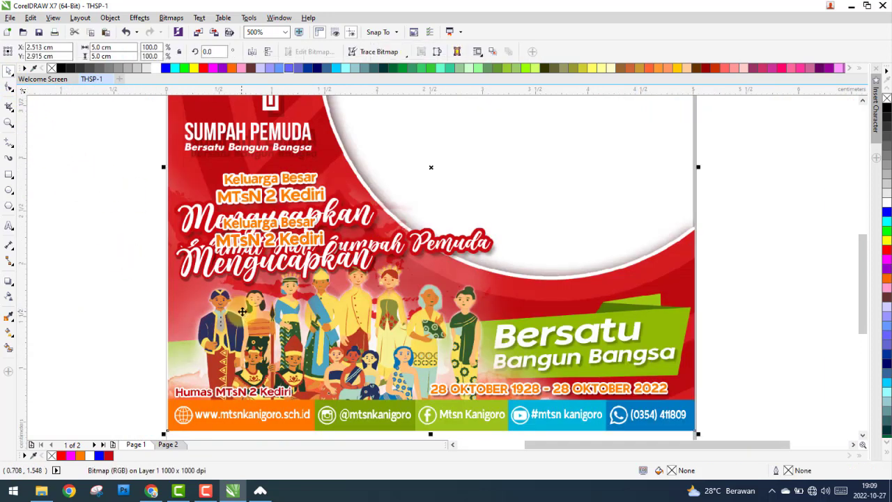
pyautogui.hotkey('ctrl', 'z')
# Drop a copy of the shadowed Mengucapkan text below the Selamat Hari Sumpah Pemuda line.
pyautogui.moveTo(92, 301); pyautogui.dragTo(497, 243)
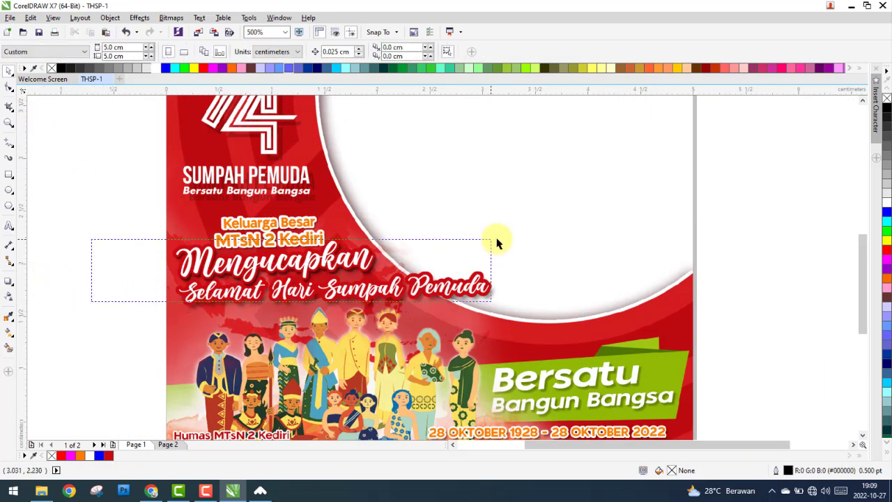
pyautogui.moveTo(309, 272); pyautogui.dragTo(311, 340)
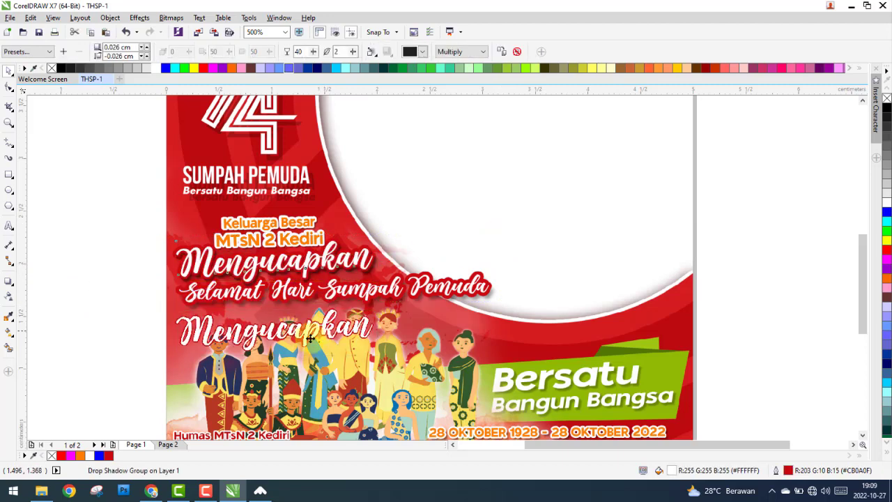
pyautogui.scroll(1, 213, 332)
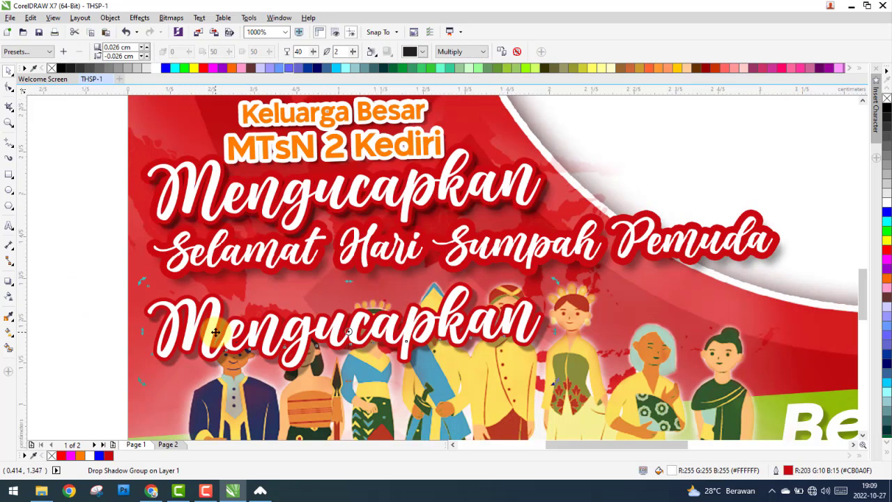
# Retype the lower Mengucapkan copy as 'Selamat Hari Sumpah Pemuda'.
pyautogui.doubleClick(220, 317)
pyautogui.hotkey('ctrl', 'a')
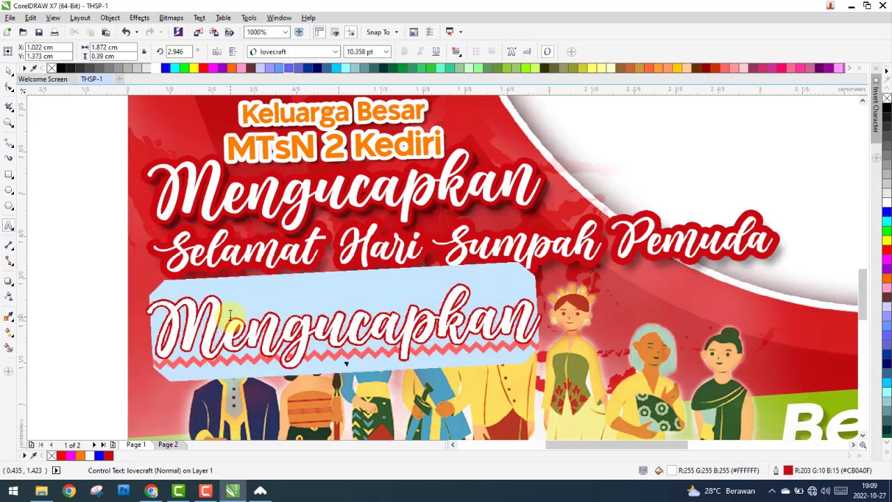
pyautogui.write('Selam')
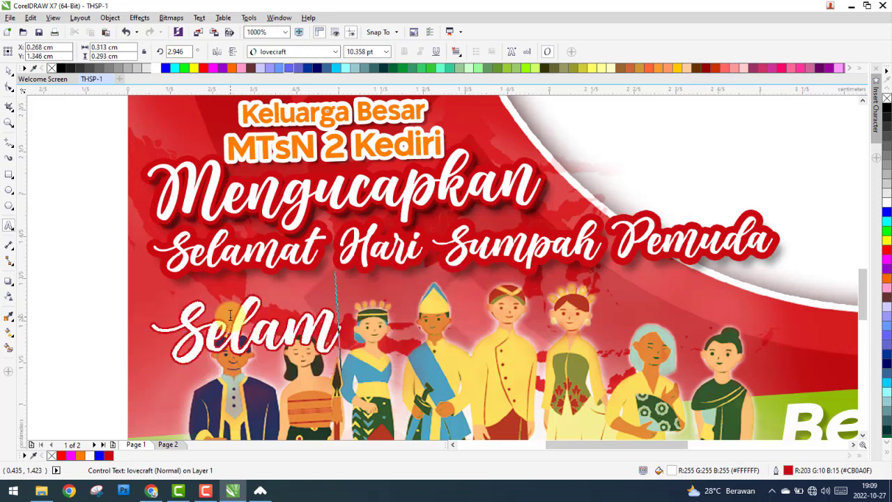
pyautogui.write('at')
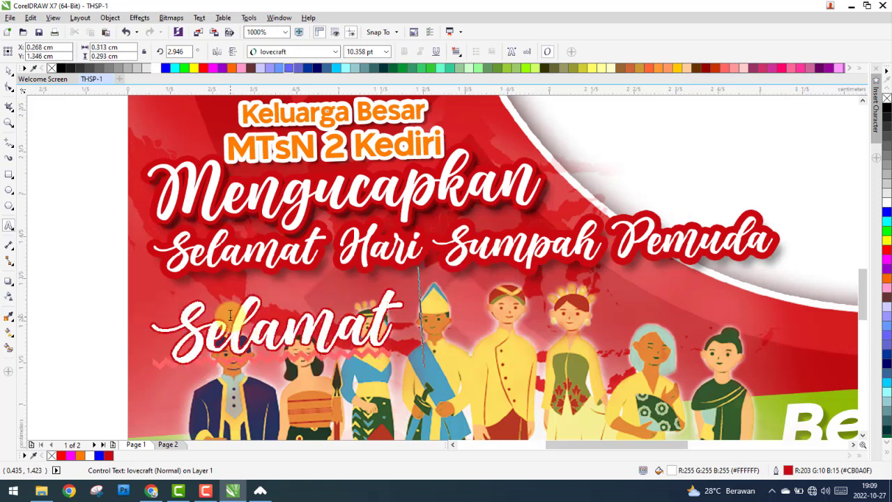
pyautogui.write('Hari')
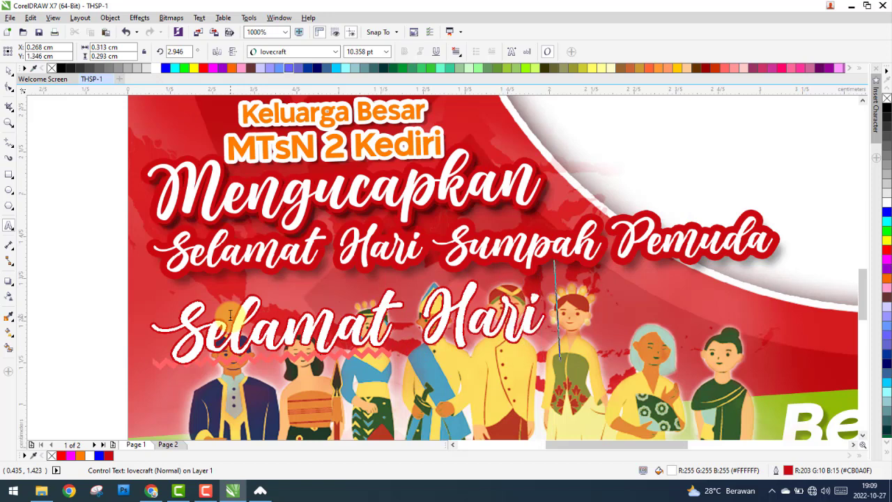
pyautogui.write(' Sump')
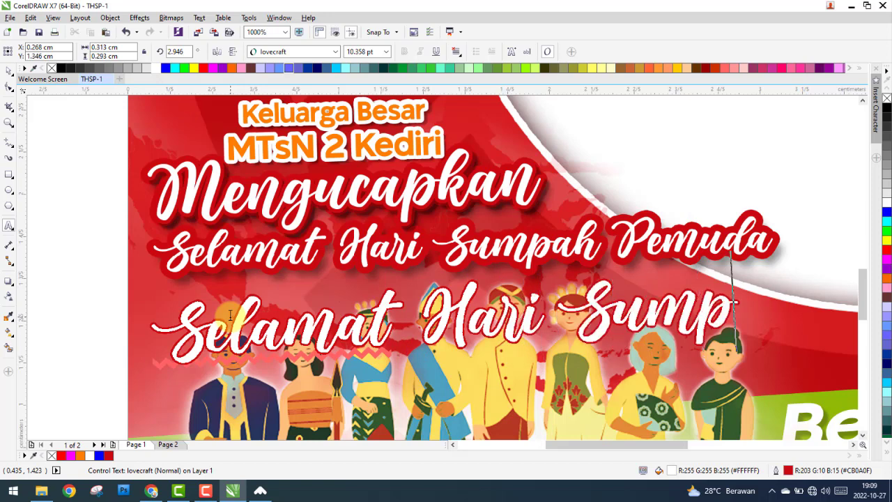
pyautogui.write('ah Pemudd')
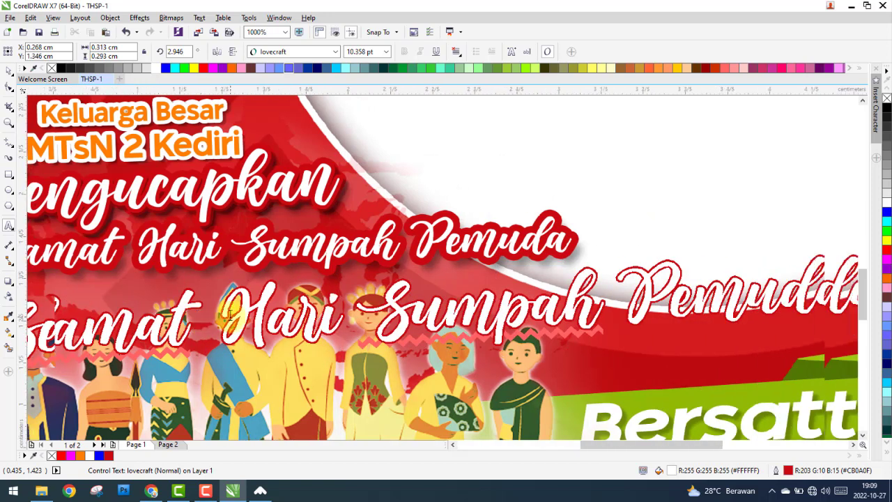
pyautogui.press('BackSpace')
pyautogui.write('a')
# Scale the new greeting line down to 7.185 pt.
pyautogui.click(8, 71)
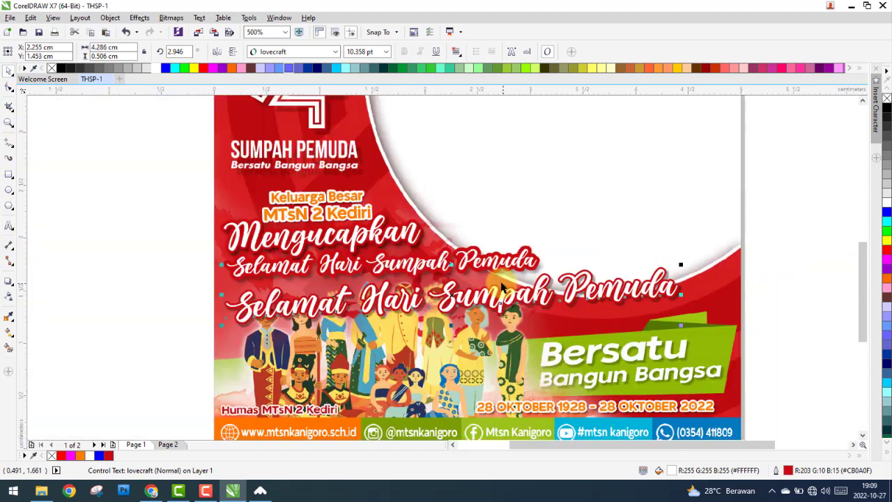
pyautogui.scroll(-1, 495, 282)
pyautogui.moveTo(681, 325); pyautogui.dragTo(579, 306)
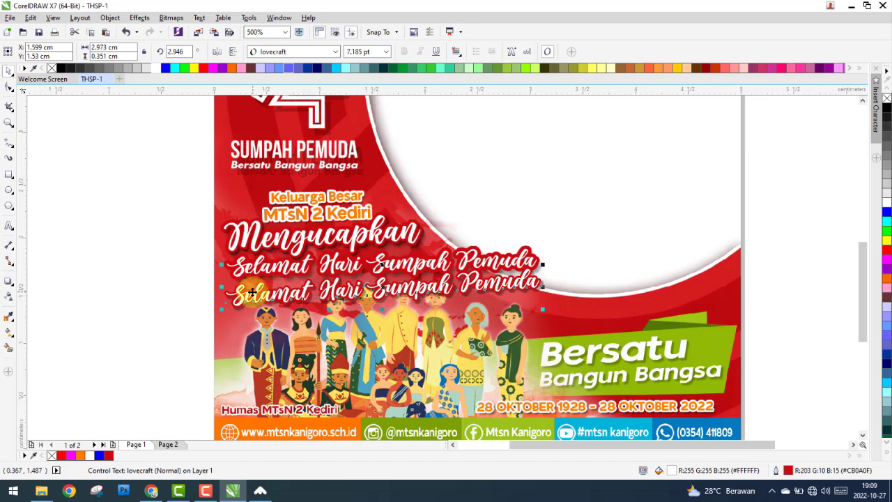
pyautogui.scroll(1, 253, 292)
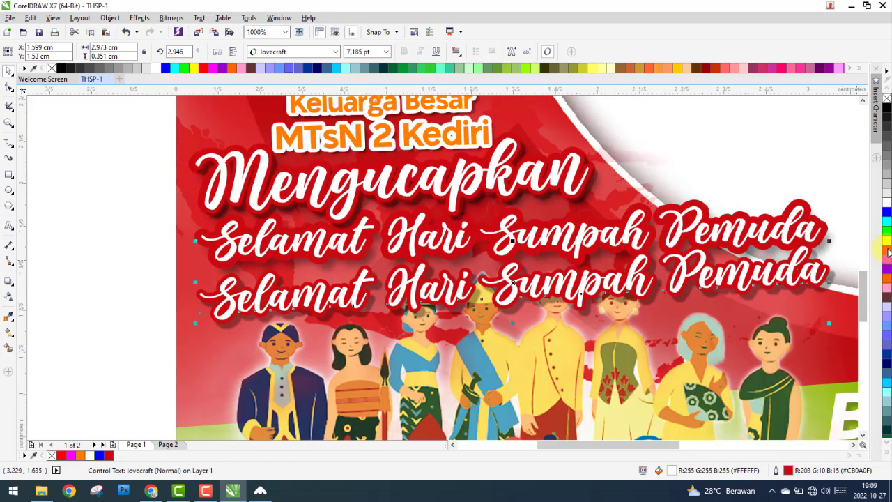
# Remove the greeting copy's outline, fill it green, and move it over the original line.
pyautogui.rightClick(888, 99)
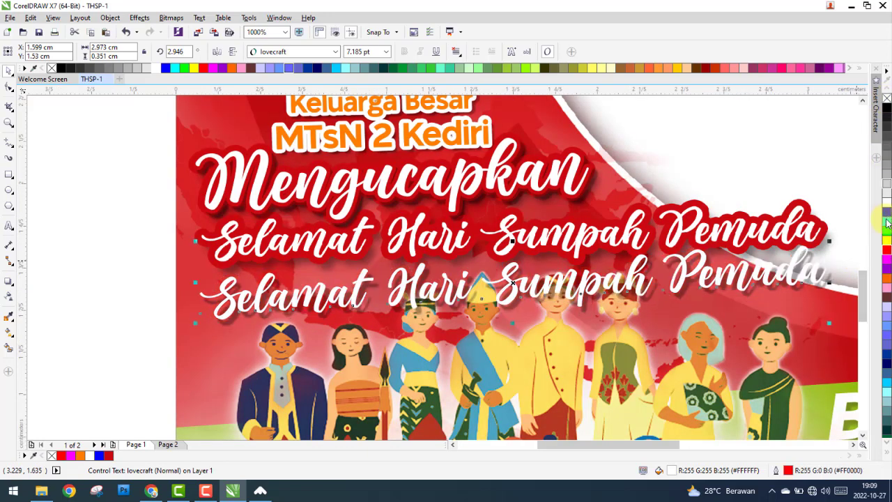
pyautogui.click(888, 230)
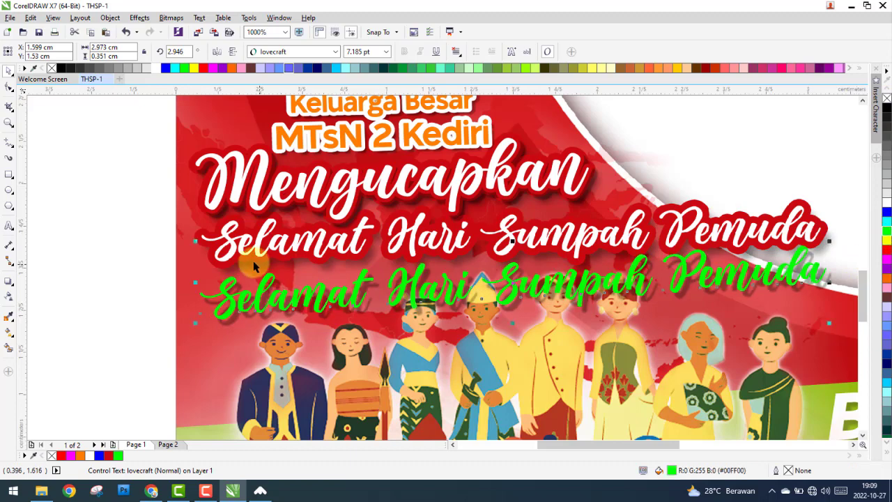
pyautogui.moveTo(230, 297)
pyautogui.mouseDown()
pyautogui.moveTo(227, 244)
pyautogui.moveTo(136, 159)
pyautogui.mouseUp()
pyautogui.scroll(1, 208, 235)
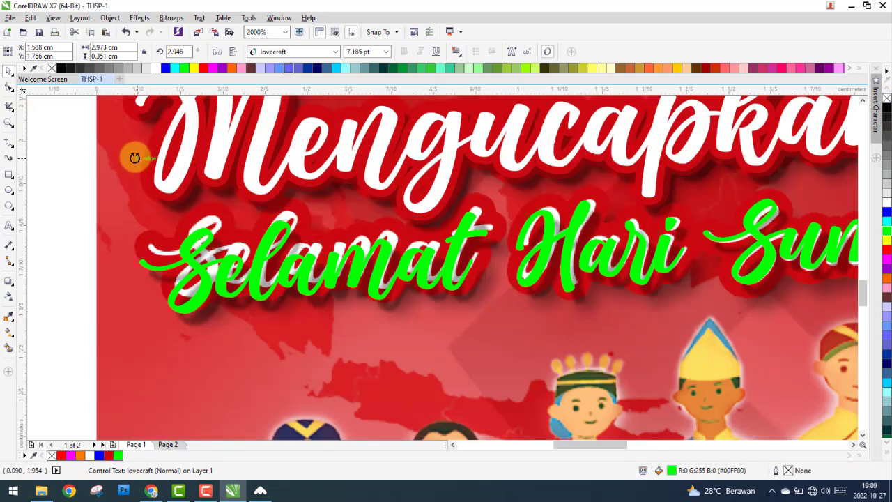
pyautogui.scroll(-1, 258, 276)
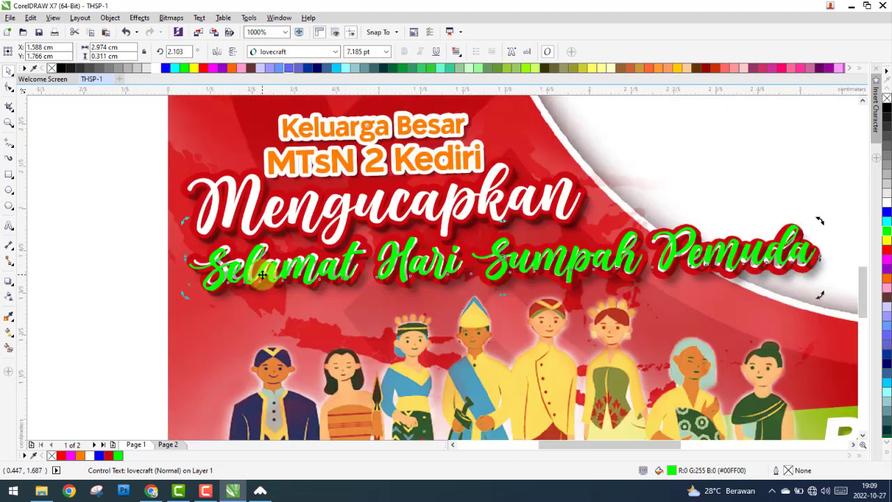
pyautogui.scroll(1, 839, 209)
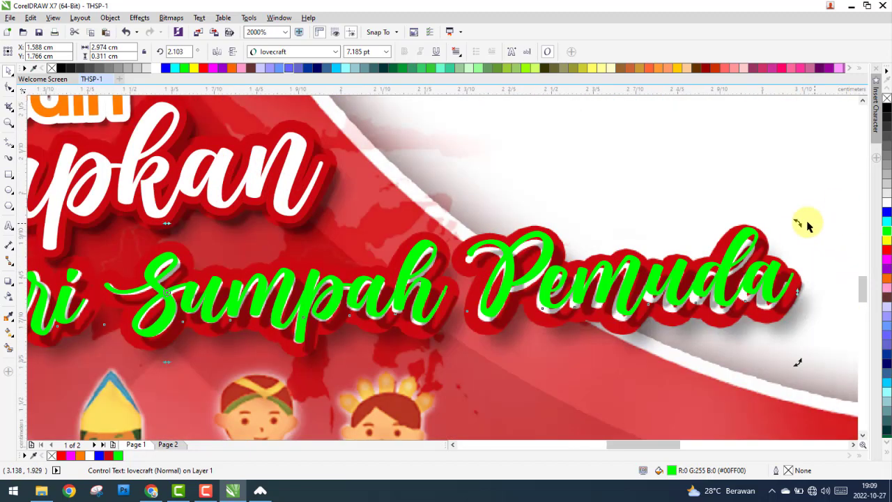
# Rotate the green copy 1.354° and narrow it to 2.939 cm to match the original.
pyautogui.moveTo(797, 223); pyautogui.dragTo(811, 235)
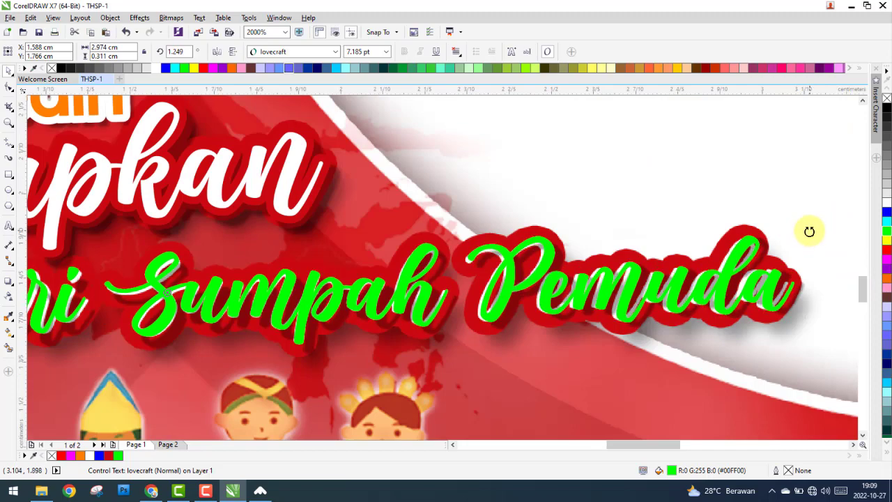
pyautogui.scroll(-1, 621, 274)
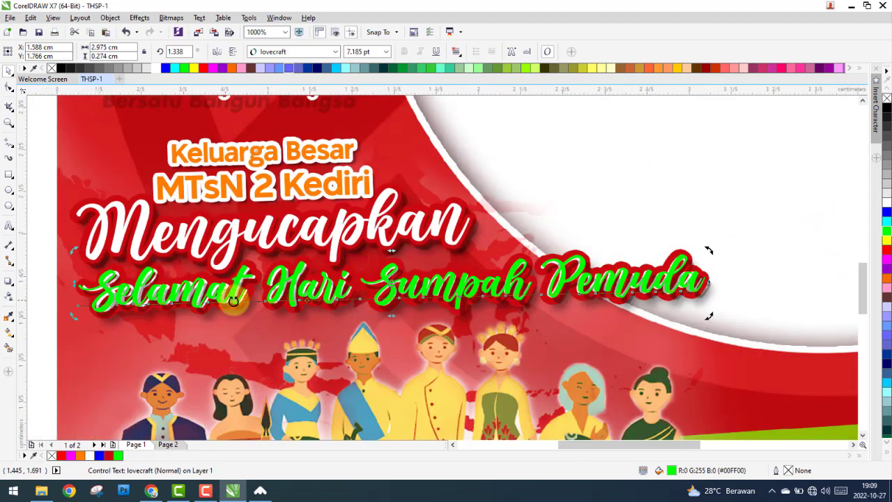
pyautogui.scroll(2, 69, 288)
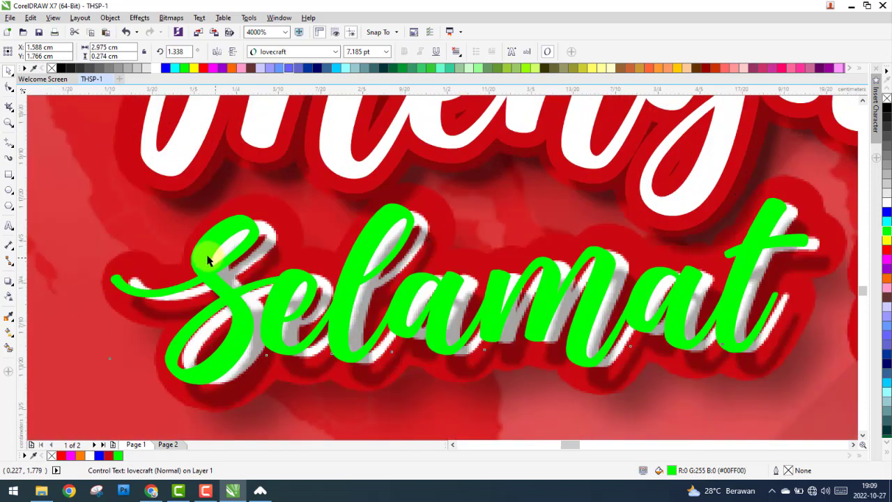
pyautogui.scroll(1, 197, 247)
pyautogui.scroll(-1, 205, 231)
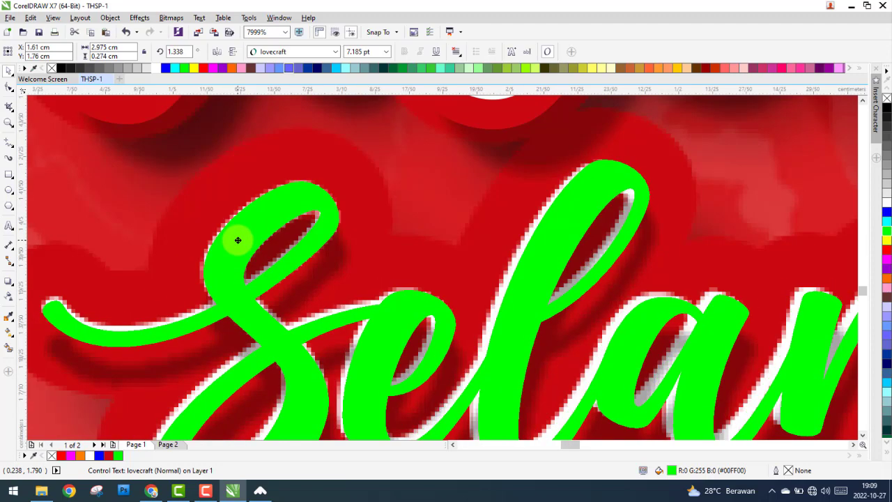
pyautogui.scroll(-1, 209, 243)
pyautogui.scroll(-1, 217, 260)
pyautogui.scroll(-1, 286, 256)
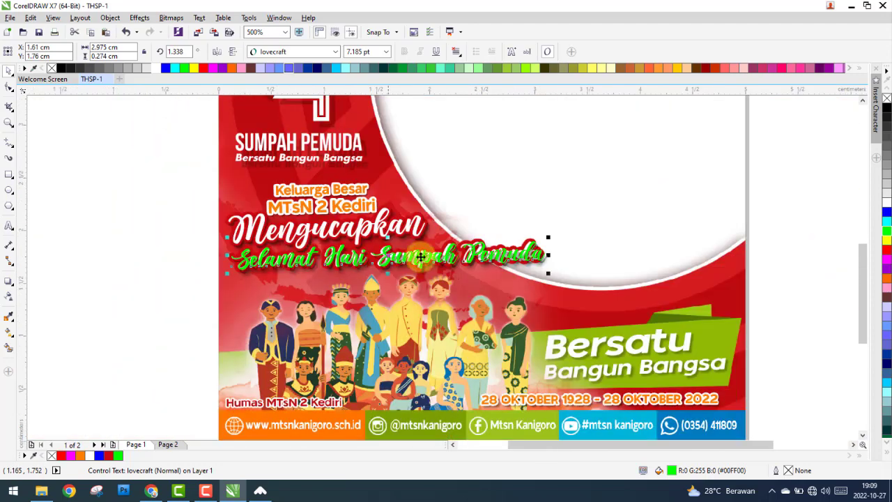
pyautogui.scroll(2, 614, 257)
pyautogui.scroll(1, 615, 256)
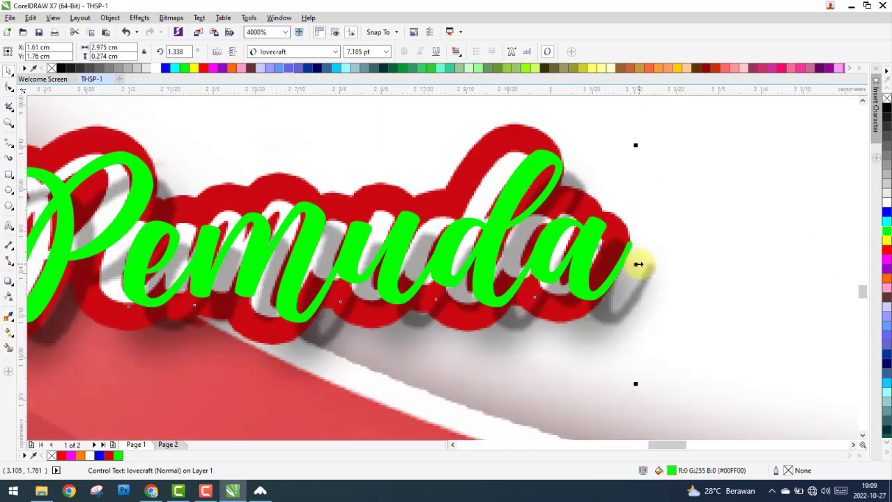
pyautogui.moveTo(638, 265); pyautogui.dragTo(607, 257)
pyautogui.scroll(-3, 607, 257)
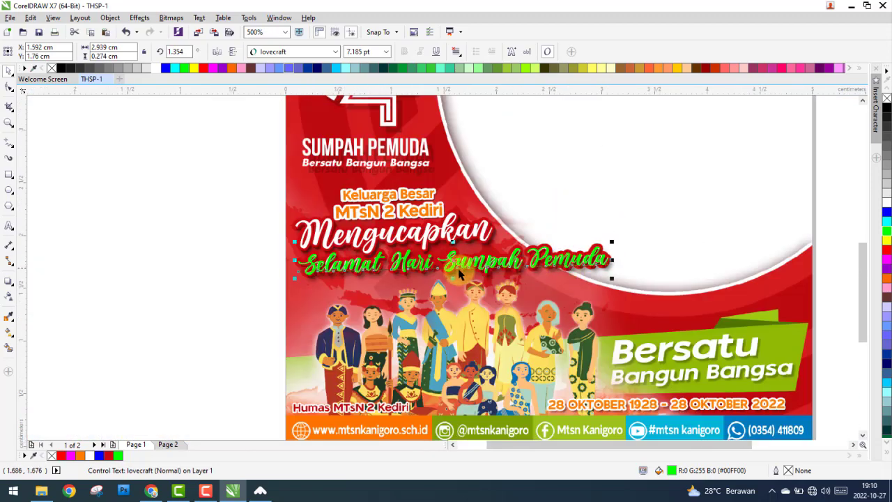
pyautogui.scroll(1, 459, 274)
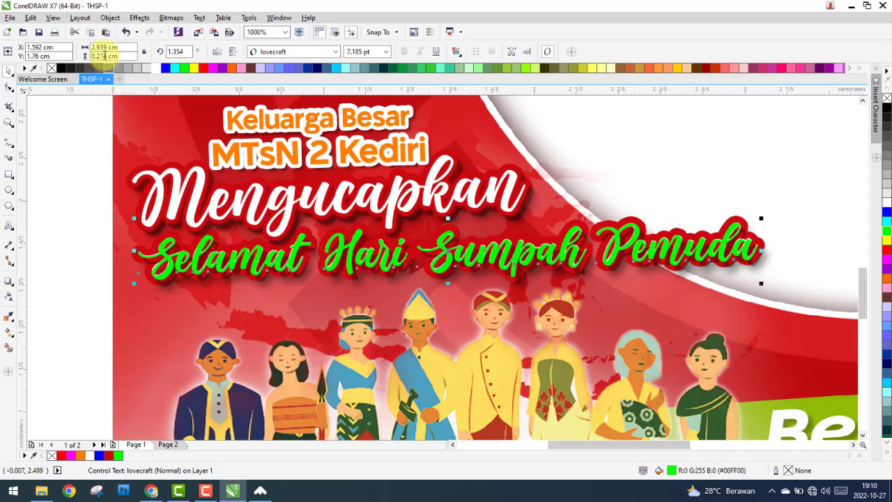
# Copy Mengucapkan's white fill and red outline properties onto the greeting line.
pyautogui.click(31, 17)
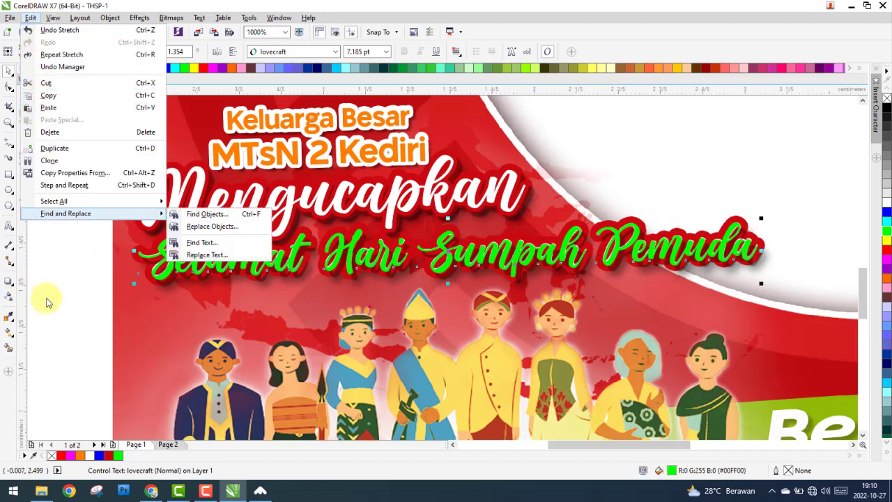
pyautogui.click(55, 174)
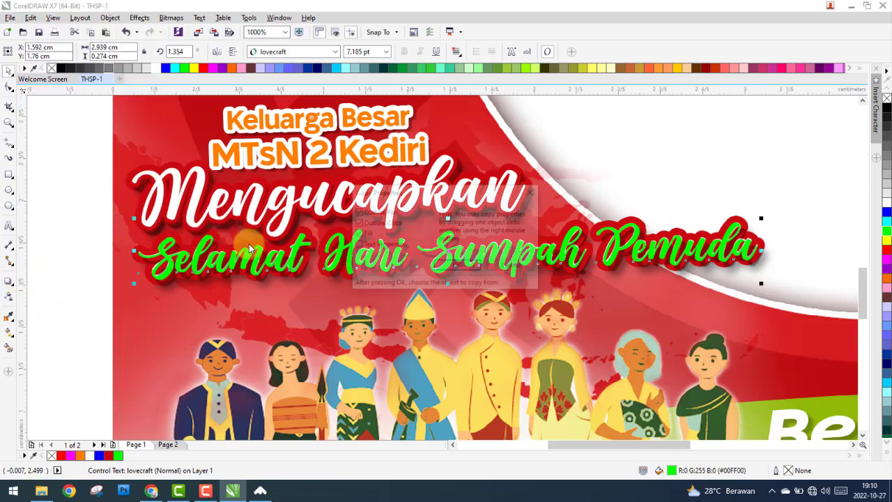
pyautogui.click(455, 267)
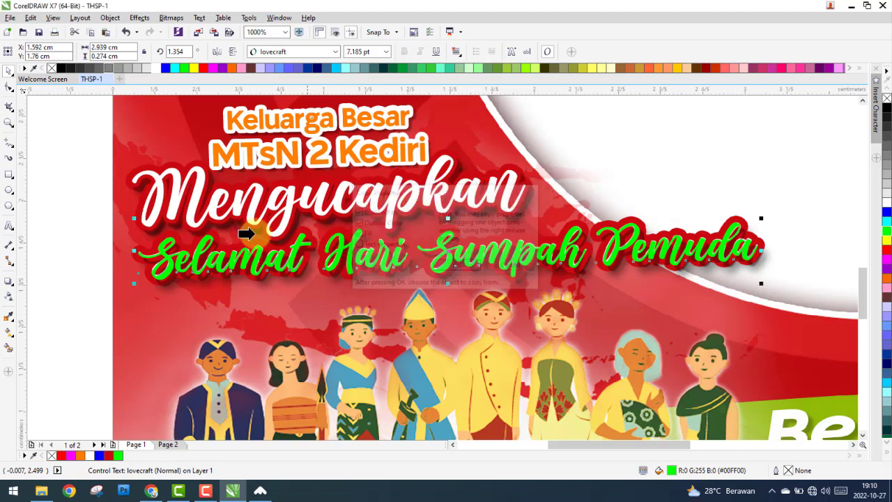
pyautogui.click(202, 206)
pyautogui.moveTo(140, 352)
pyautogui.mouseDown()
pyautogui.moveTo(199, 356)
pyautogui.moveTo(206, 337)
pyautogui.moveTo(230, 347)
pyautogui.mouseUp()
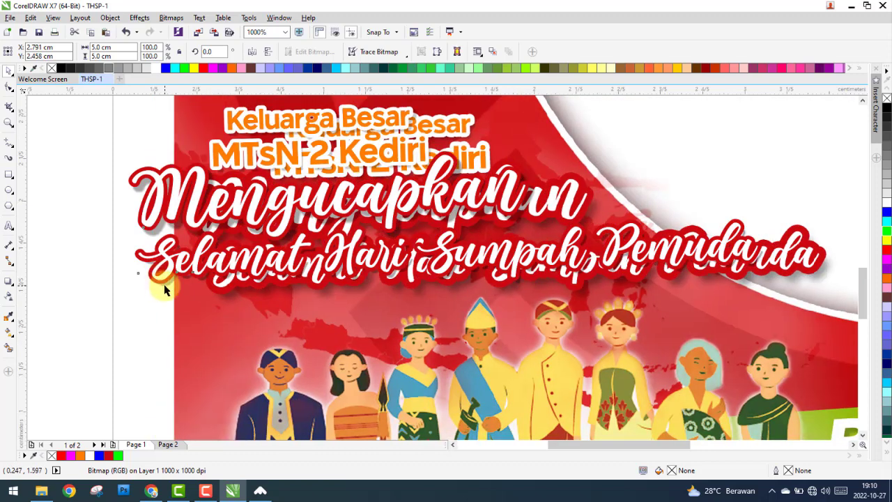
# Adjust the greeting's drop shadow offset to 0.021/-0.022 cm.
pyautogui.click(165, 290)
pyautogui.click(8, 281)
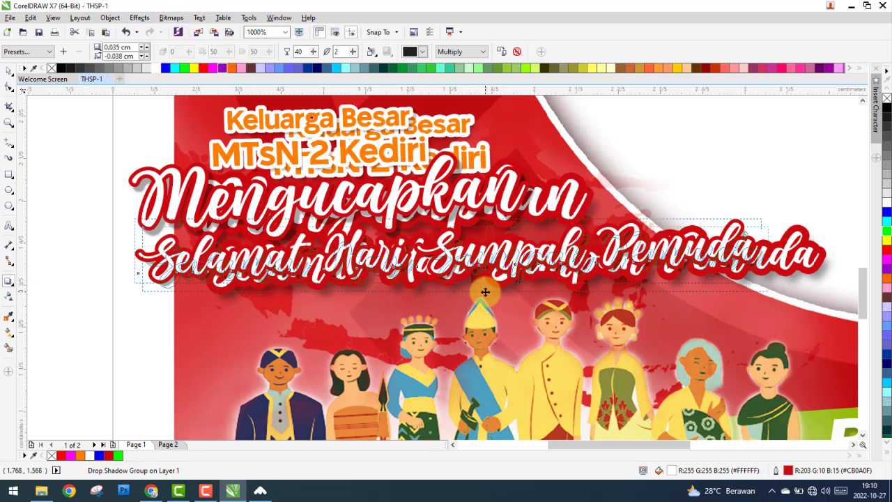
pyautogui.moveTo(485, 289); pyautogui.dragTo(488, 292)
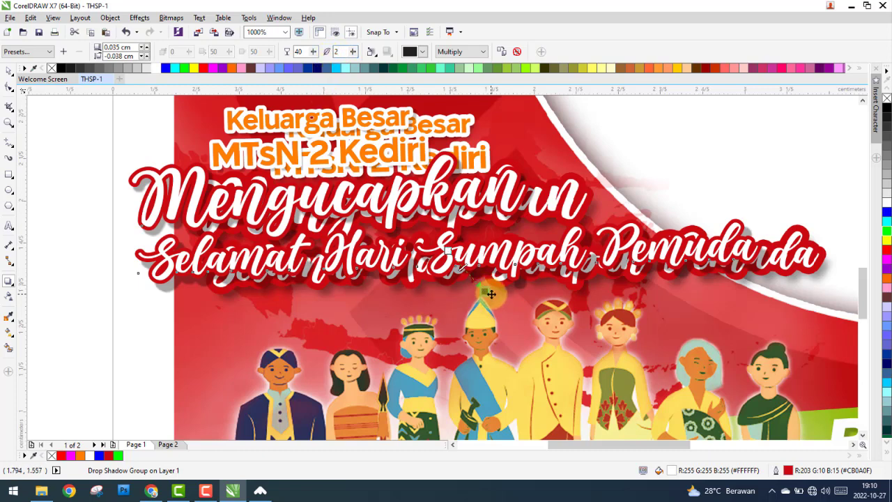
pyautogui.moveTo(486, 290); pyautogui.dragTo(483, 288)
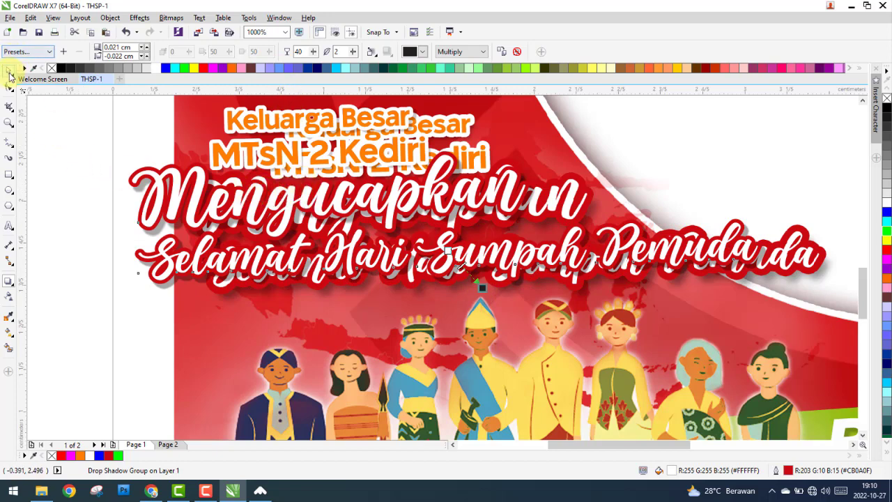
pyautogui.moveTo(216, 260); pyautogui.dragTo(154, 260)
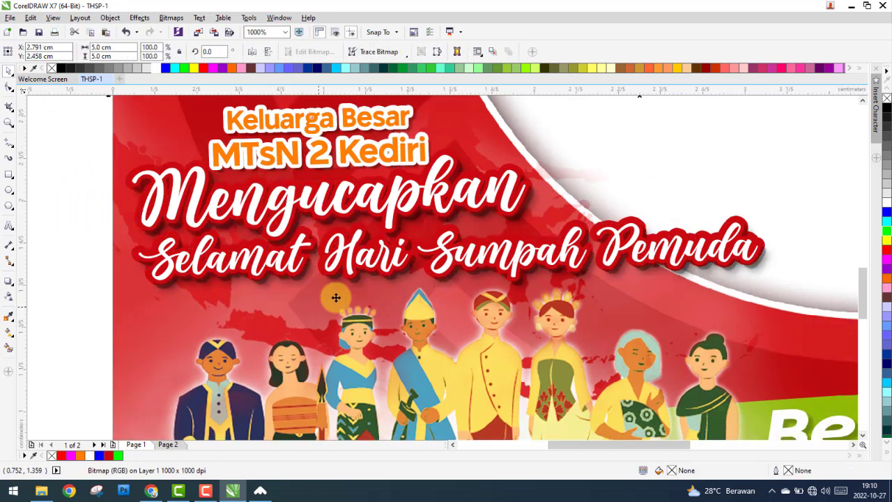
# Drop a duplicate of the shadowed MTsN 2 Kediri text above the Bersatu Bangun Bangsa banner.
pyautogui.scroll(-2, 336, 297)
pyautogui.scroll(-2, 235, 302)
pyautogui.click(224, 298)
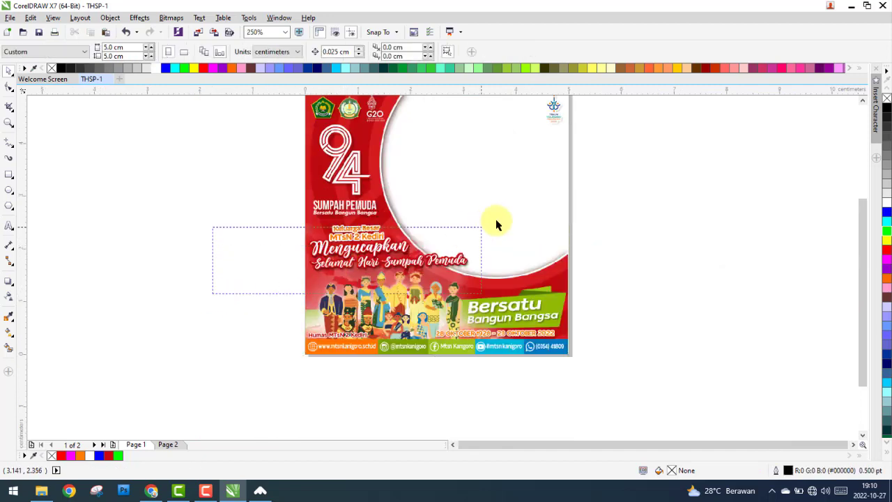
pyautogui.moveTo(497, 223); pyautogui.dragTo(485, 237)
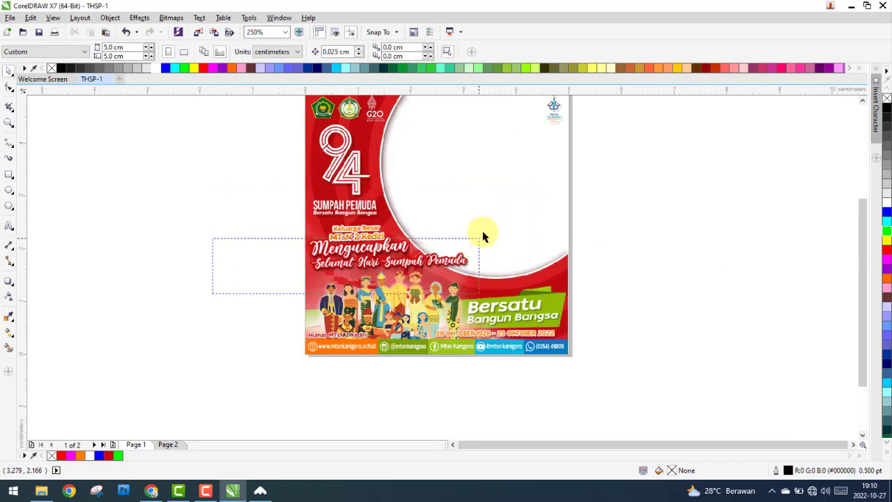
pyautogui.moveTo(485, 237); pyautogui.dragTo(279, 306)
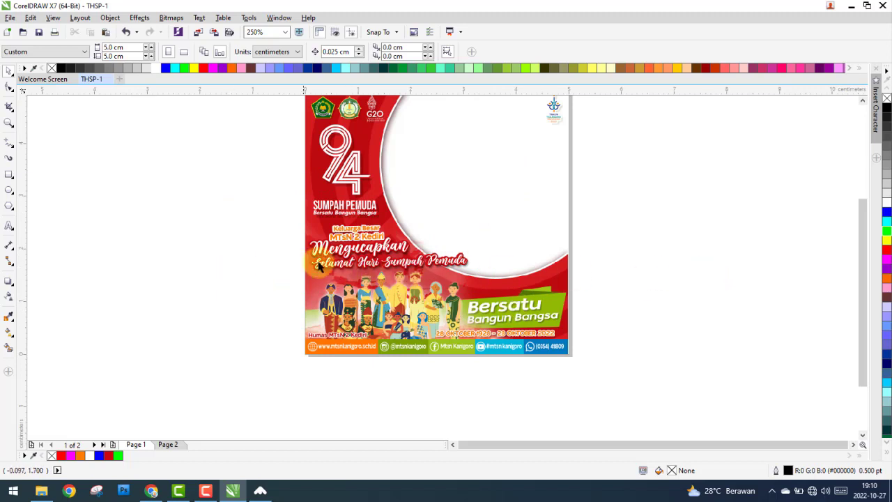
pyautogui.click(375, 246)
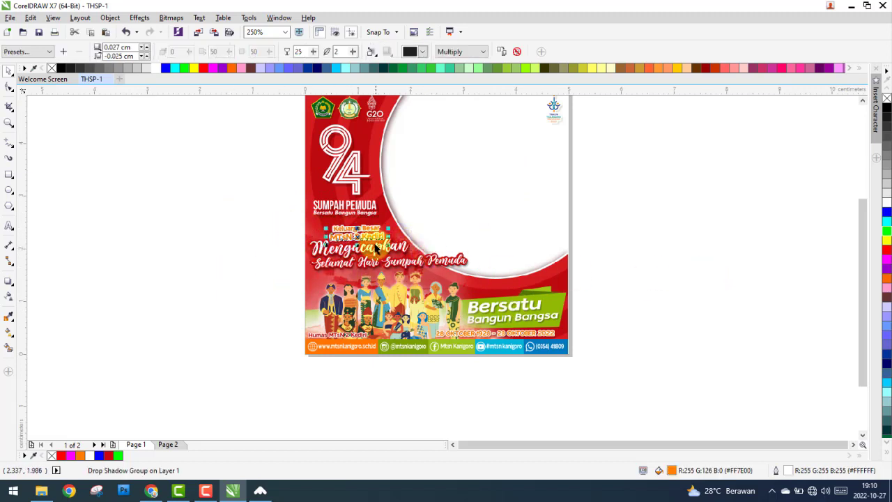
pyautogui.moveTo(389, 241); pyautogui.dragTo(523, 285)
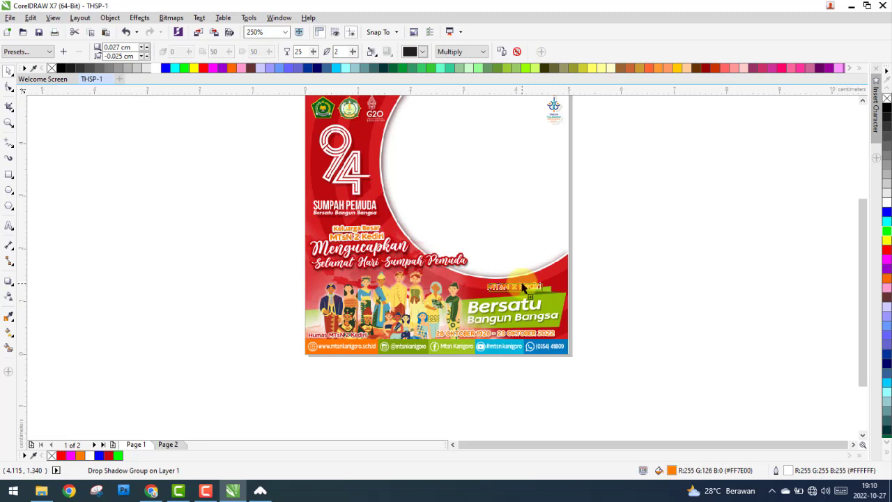
pyautogui.moveTo(256, 299); pyautogui.dragTo(209, 279)
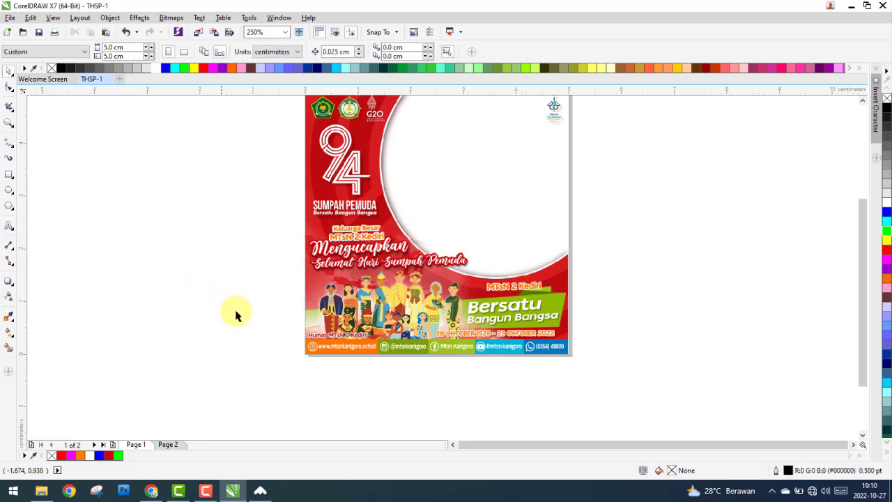
pyautogui.scroll(-2, 237, 312)
pyautogui.moveTo(215, 309); pyautogui.dragTo(350, 242)
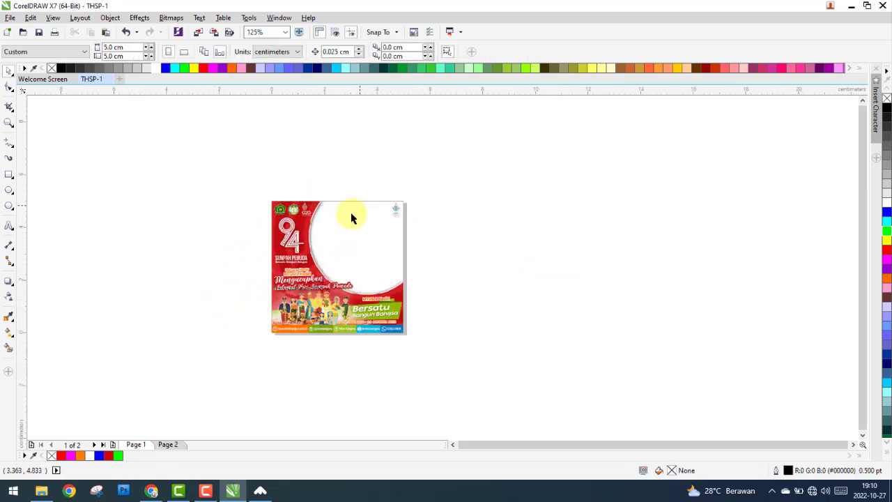
# Copy the greeting block from page 1 and paste it onto page 2.
pyautogui.rightClick(295, 275)
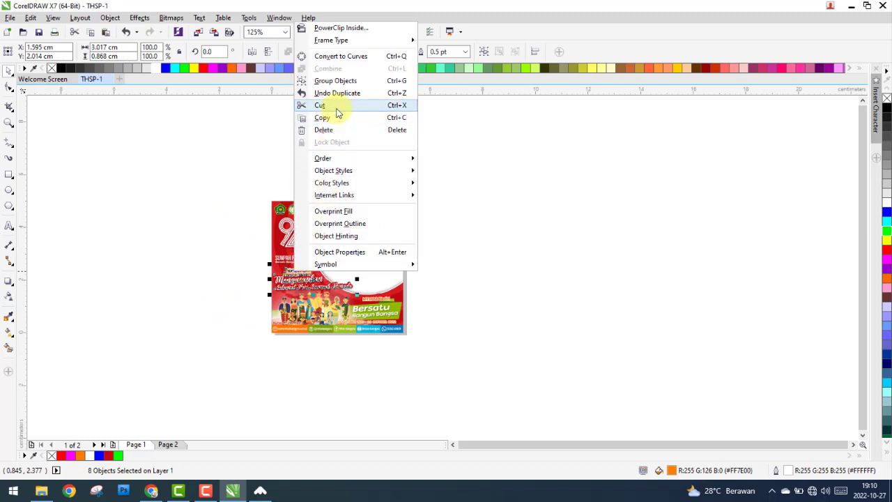
pyautogui.click(271, 157)
pyautogui.click(170, 444)
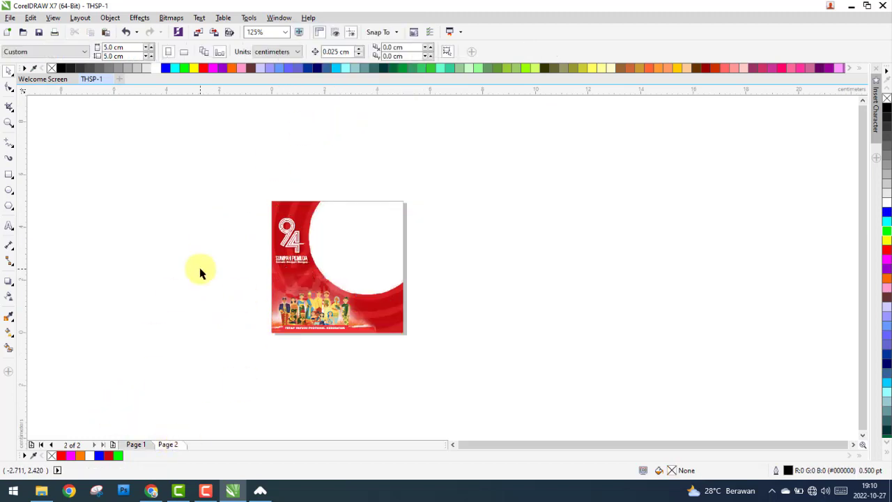
pyautogui.rightClick(200, 274)
pyautogui.click(227, 341)
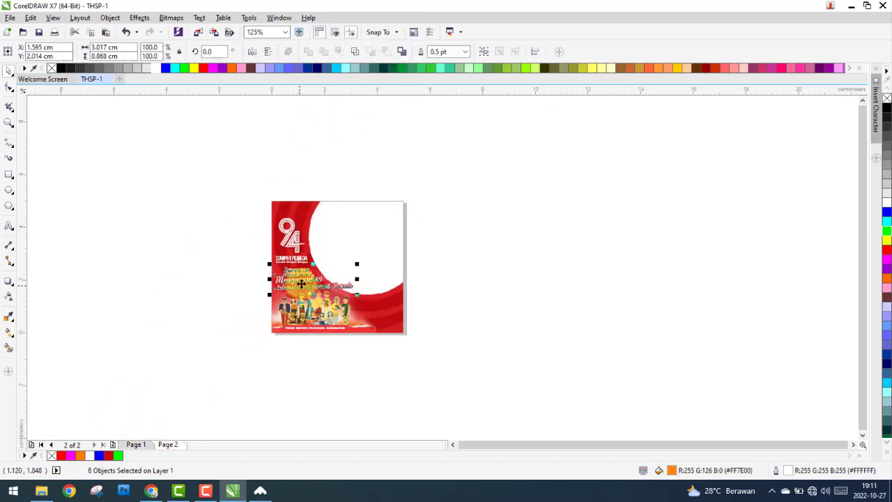
# Deselect the pasted text and switch back to page 1 to compare.
pyautogui.scroll(3, 301, 284)
pyautogui.click(148, 302)
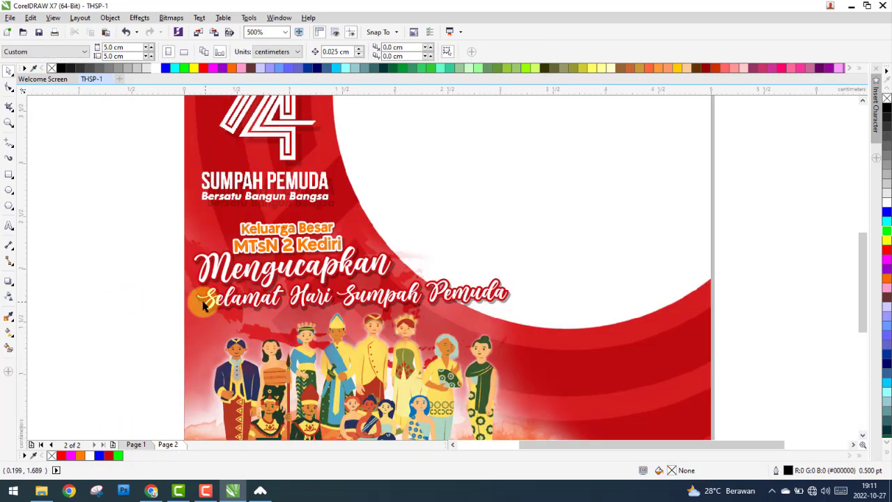
pyautogui.scroll(-2, 216, 296)
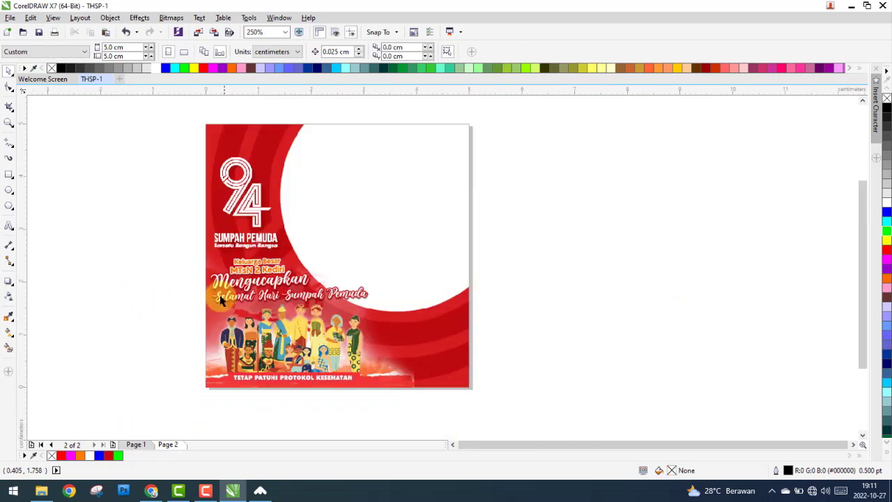
pyautogui.click(137, 445)
pyautogui.scroll(2, 196, 395)
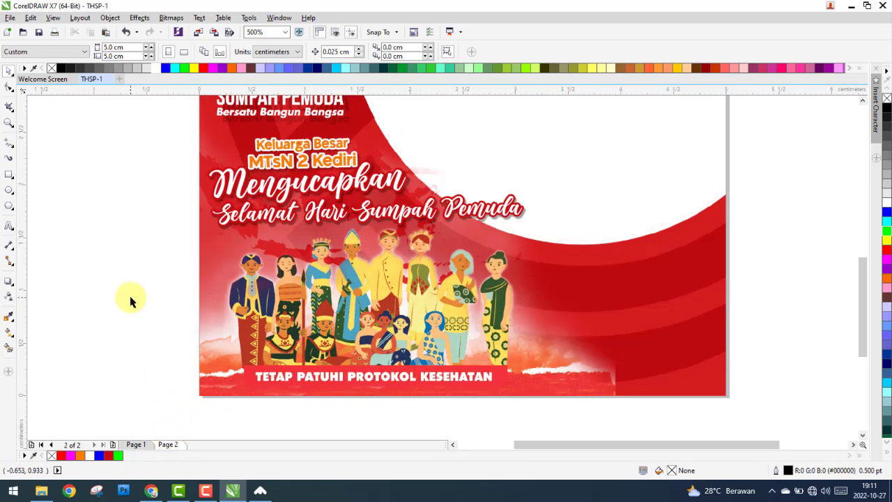
# Give the Selamat Hari Sumpah Pemuda text a red 0.5 pt outline.
pyautogui.scroll(2, 282, 198)
pyautogui.click(284, 197)
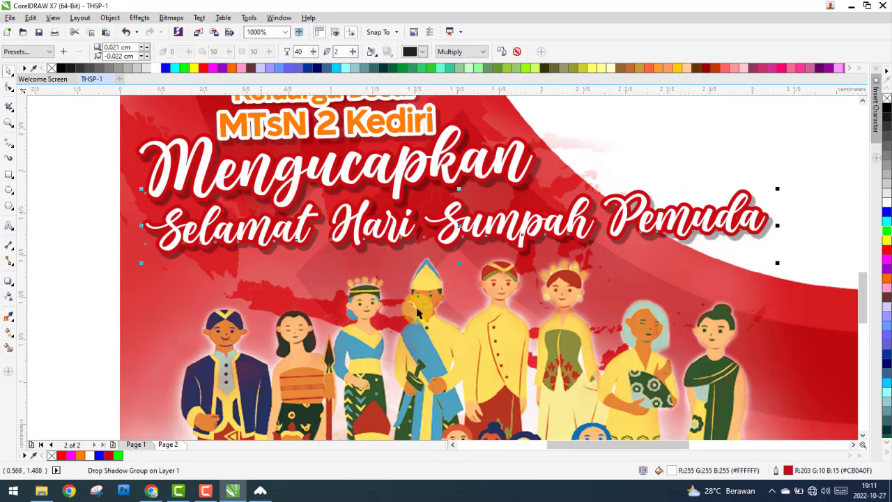
pyautogui.doubleClick(790, 472)
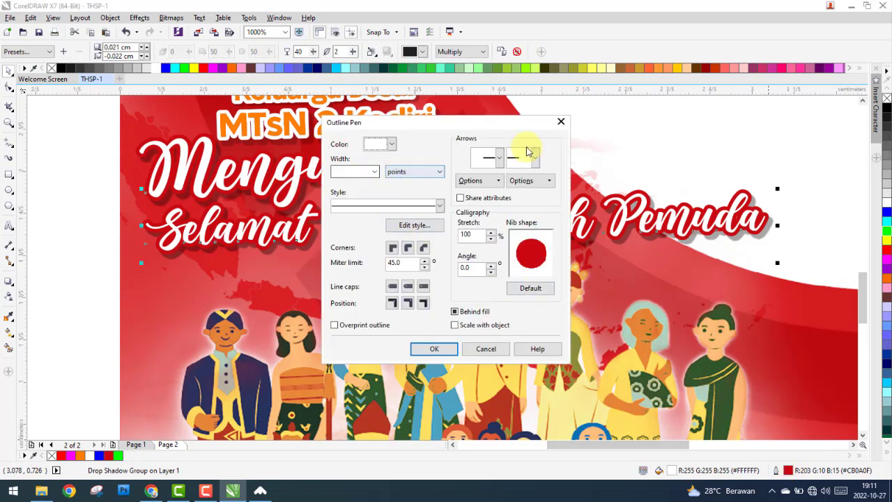
pyautogui.click(555, 124)
pyautogui.click(187, 229)
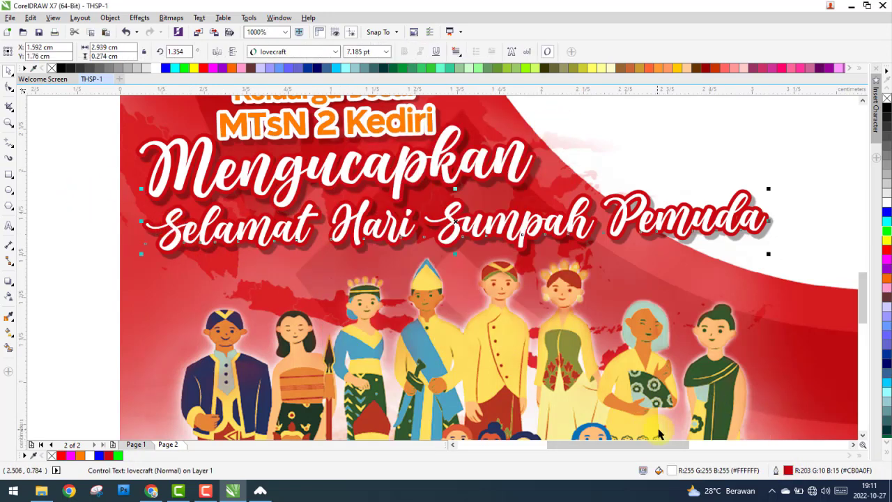
pyautogui.doubleClick(789, 471)
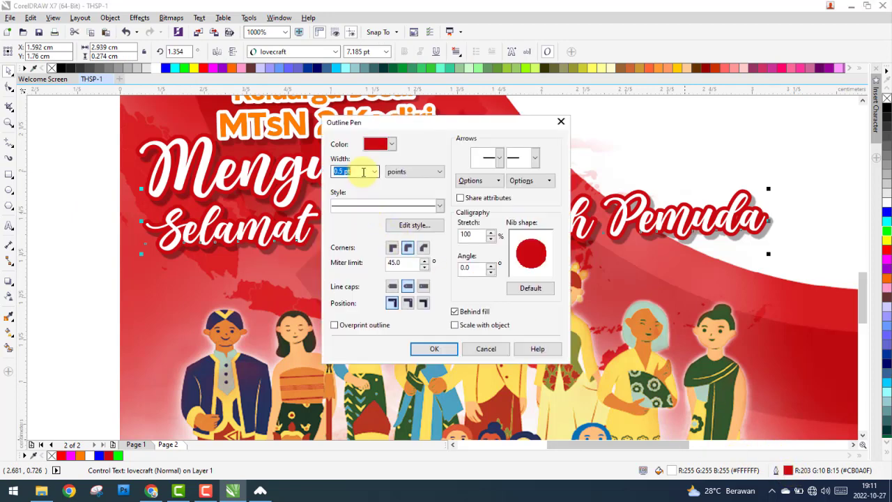
pyautogui.press('Return')
# Apply the same red 0.5 pt outline to the Mengucapkan text.
pyautogui.click(269, 182)
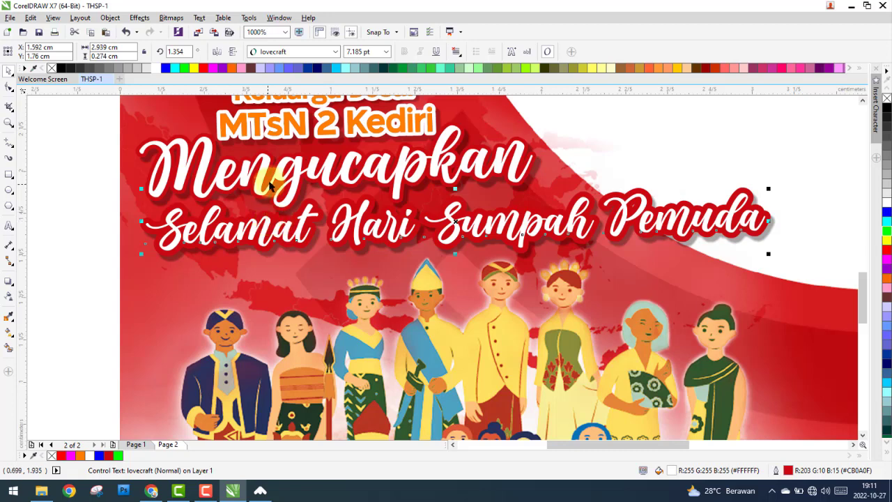
pyautogui.doubleClick(789, 469)
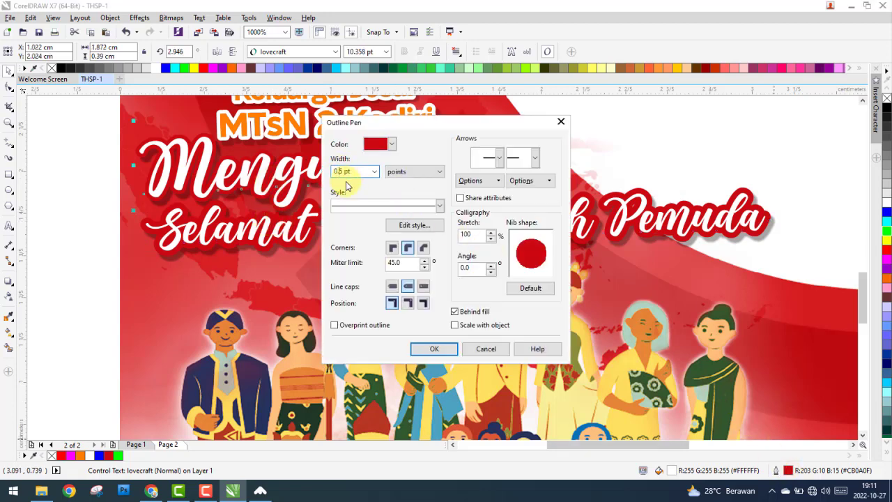
pyautogui.press('Return')
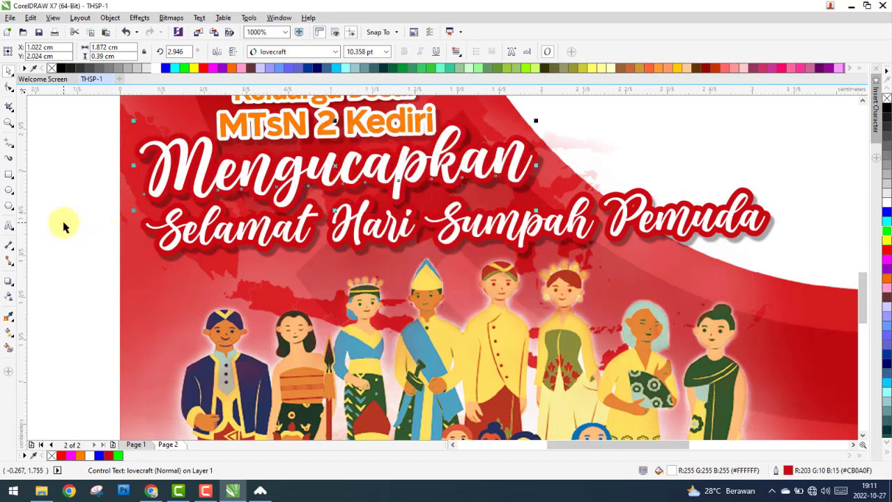
pyautogui.click(60, 225)
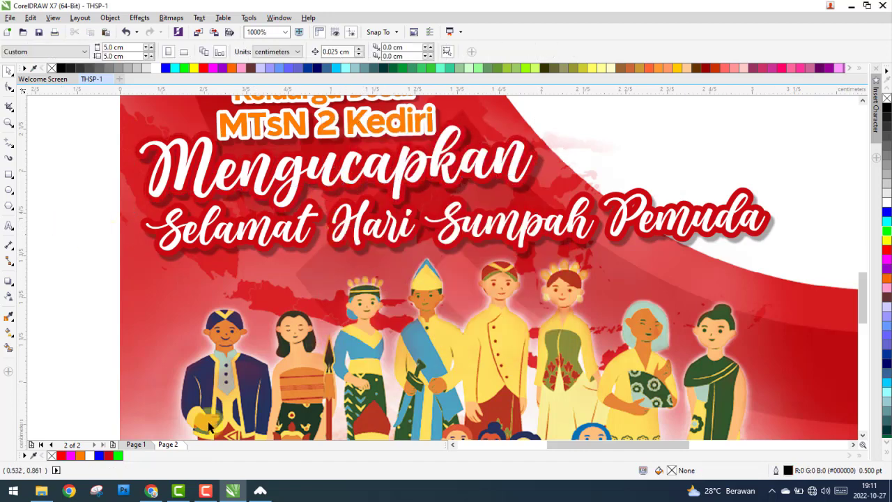
# View the finished poster on page 1.
pyautogui.click(145, 445)
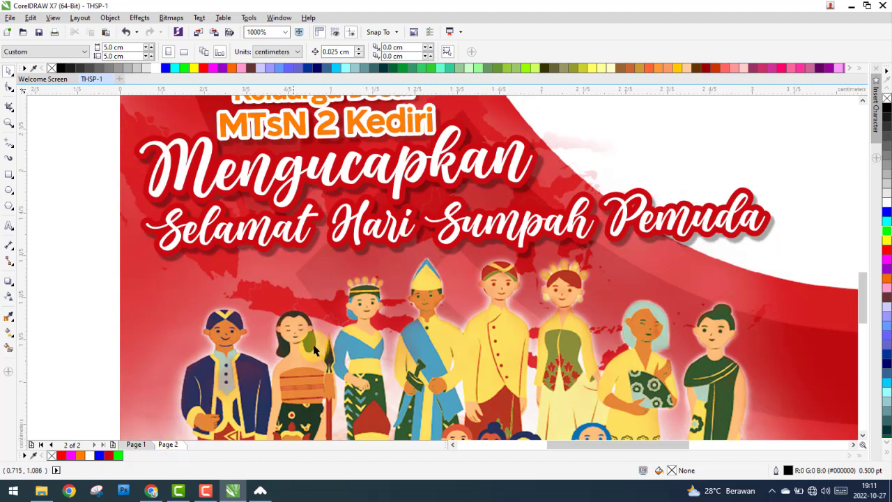
pyautogui.scroll(-2, 321, 320)
pyautogui.scroll(1, 452, 374)
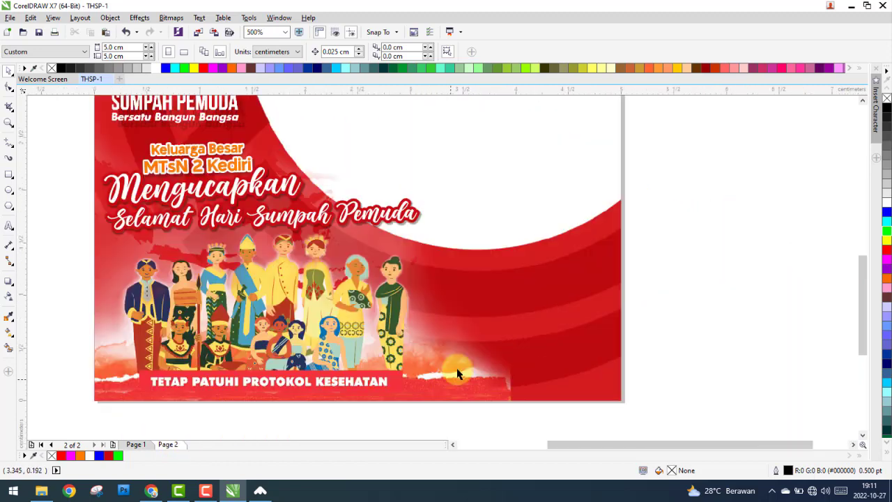
pyautogui.click(136, 444)
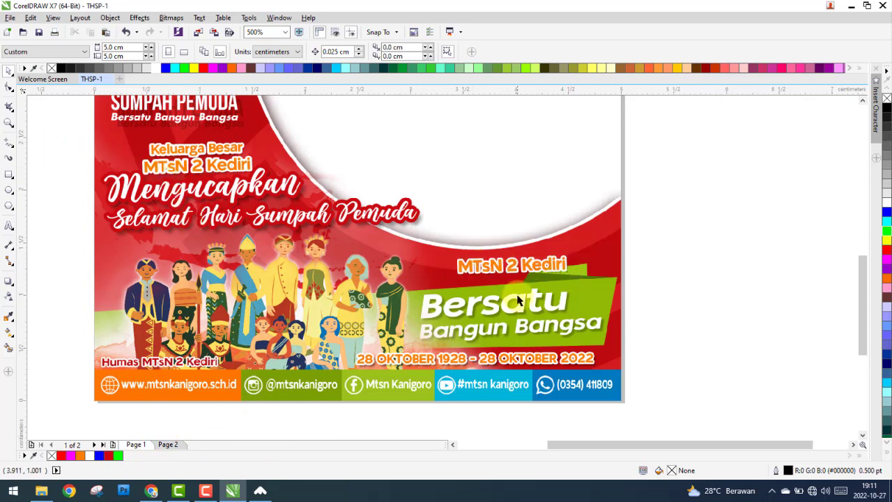
pyautogui.scroll(-1, 518, 295)
# Compare both pages, then settle on the unfinished page 2 poster.
pyautogui.click(167, 444)
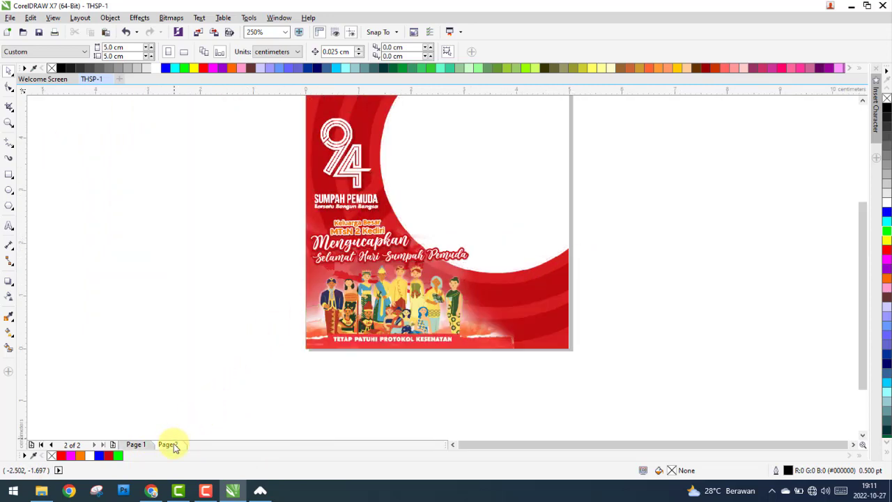
pyautogui.scroll(-1, 263, 396)
pyautogui.click(135, 445)
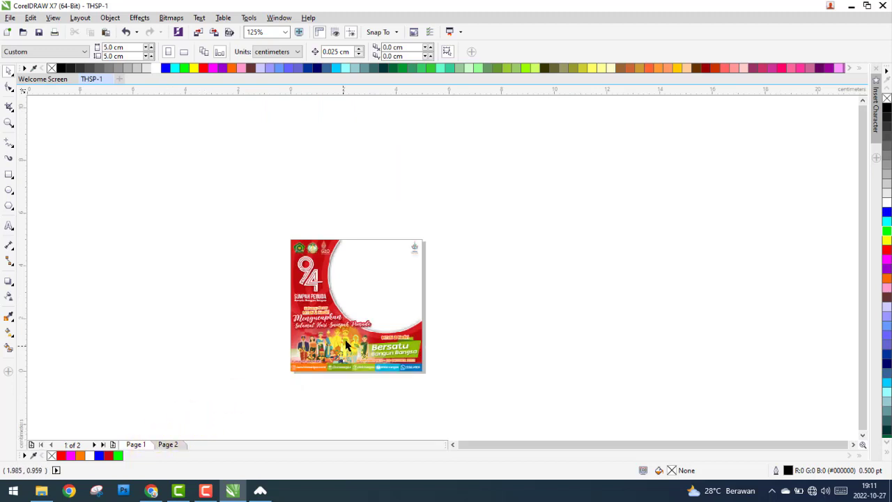
pyautogui.scroll(1, 343, 341)
pyautogui.click(282, 289)
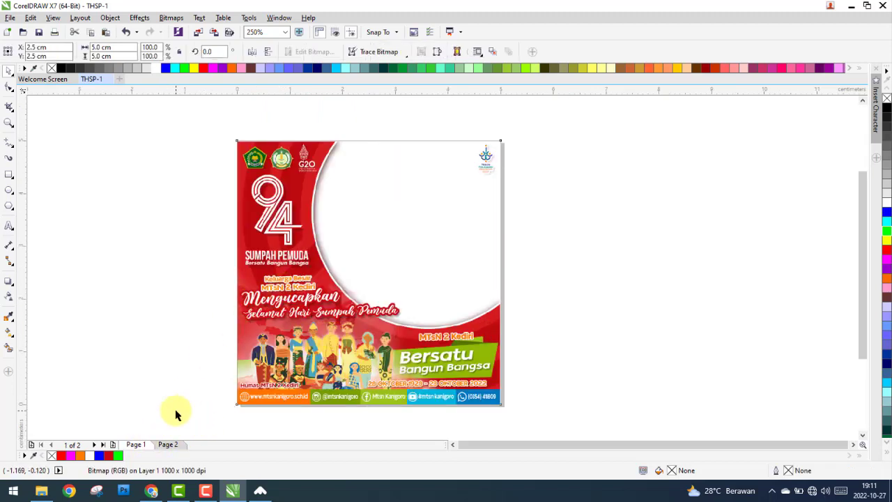
pyautogui.click(167, 445)
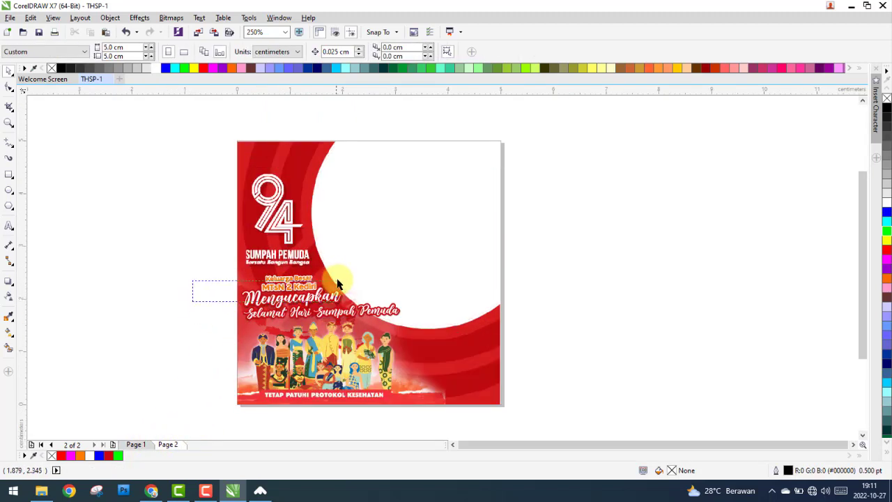
# Move the MTsN 2 Kediri text onto Page 1, just above the date line.
pyautogui.moveTo(338, 284); pyautogui.dragTo(553, 338)
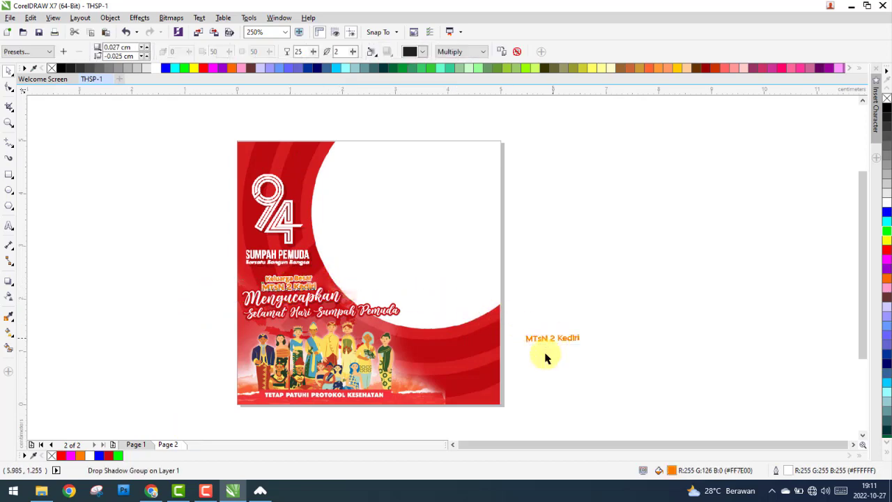
pyautogui.click(138, 447)
pyautogui.scroll(1, 524, 346)
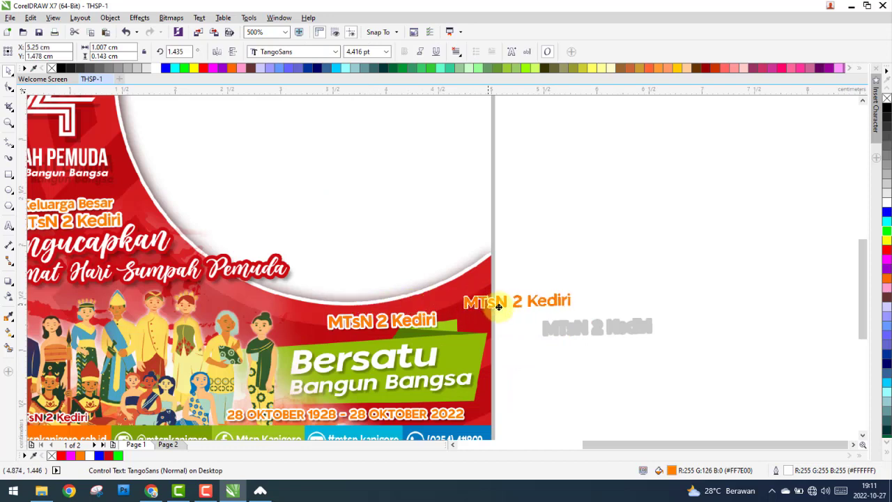
pyautogui.moveTo(560, 333)
pyautogui.mouseDown()
pyautogui.moveTo(447, 332)
pyautogui.moveTo(408, 321)
pyautogui.moveTo(529, 338)
pyautogui.mouseUp()
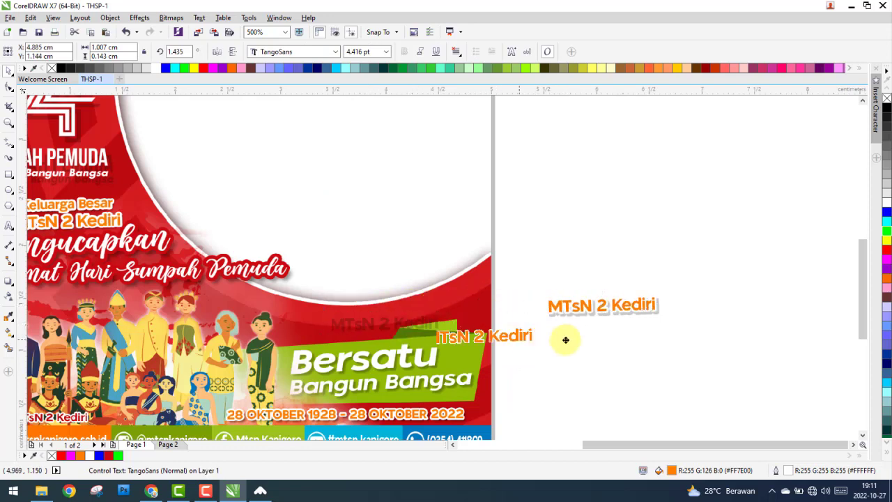
pyautogui.scroll(-1, 563, 379)
pyautogui.scroll(1, 570, 309)
pyautogui.moveTo(570, 309); pyautogui.dragTo(439, 371)
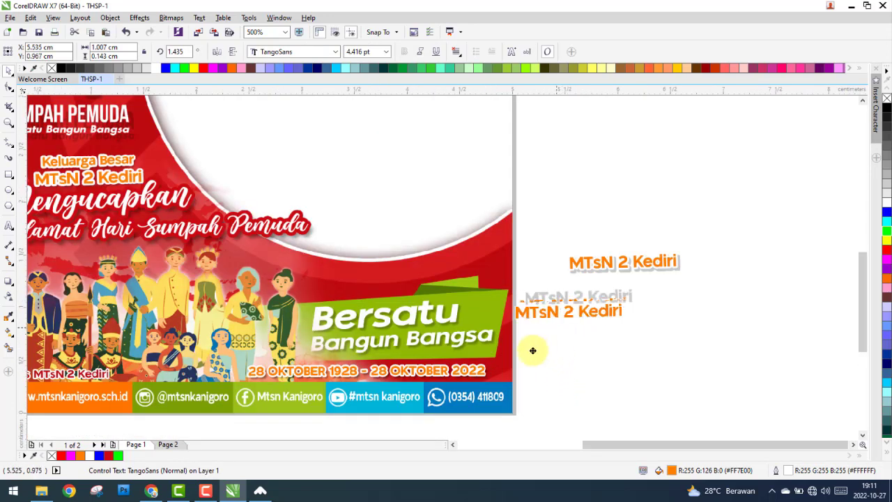
pyautogui.scroll(2, 441, 382)
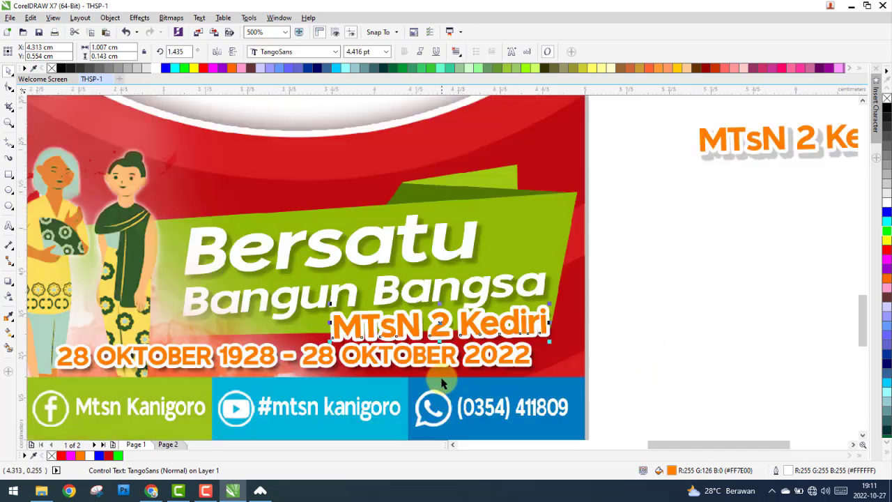
# Retype the text as '28 OKTOBER 1928 - 28 OKTOBER 2022' and delete the leftover MTsN 2 Kediri text.
pyautogui.doubleClick(412, 327)
pyautogui.hotkey('ctrl', 'a')
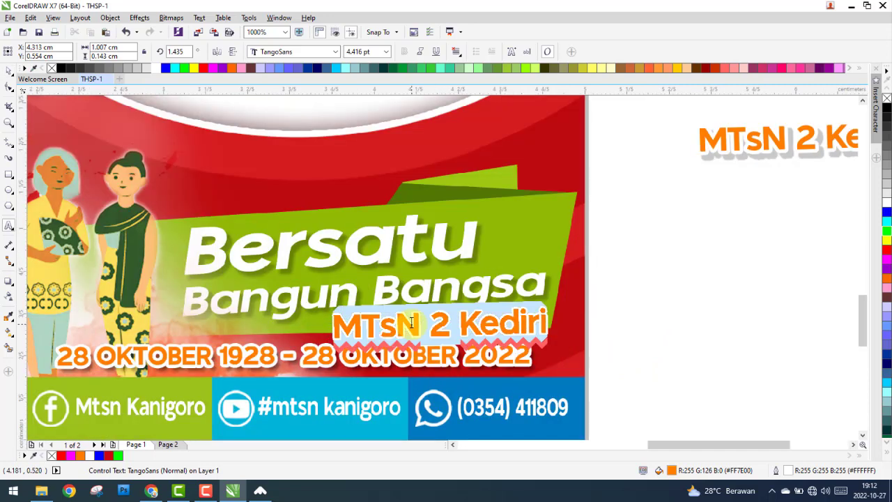
pyautogui.write('28 OKTO')
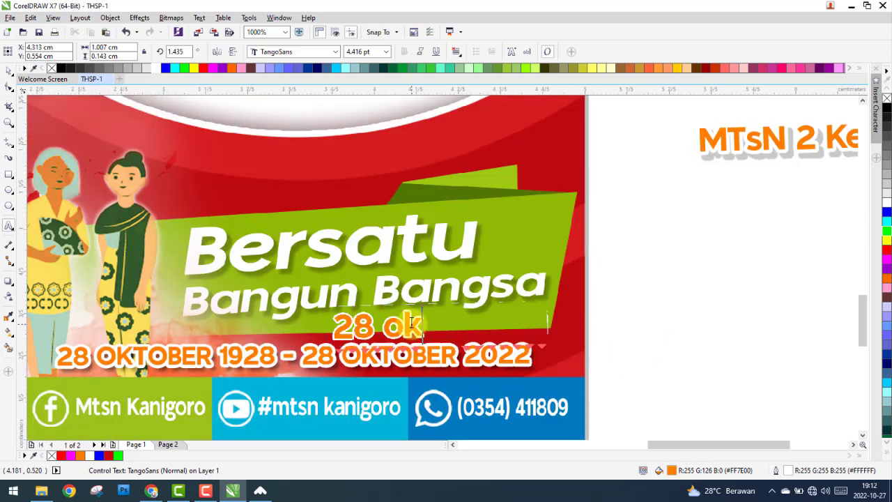
pyautogui.write('BER 1928 - 28 OKTOBER')
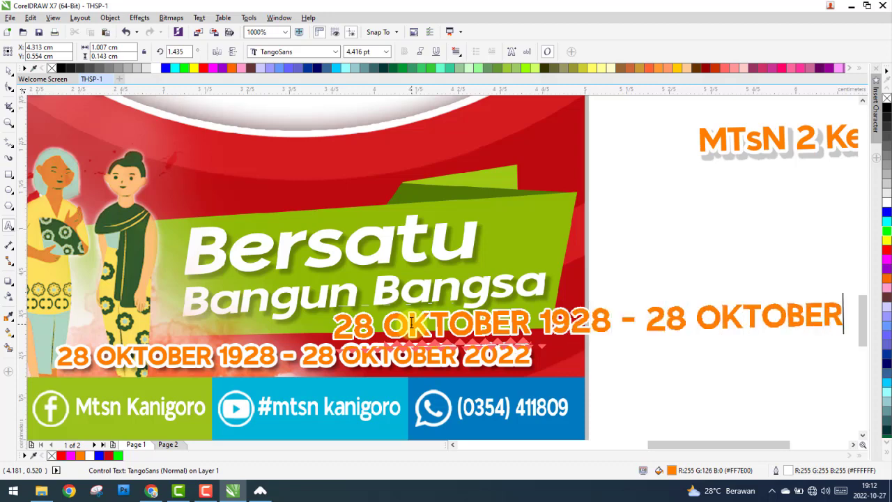
pyautogui.write(' 2022')
pyautogui.hotkey('ctrl', 'space')
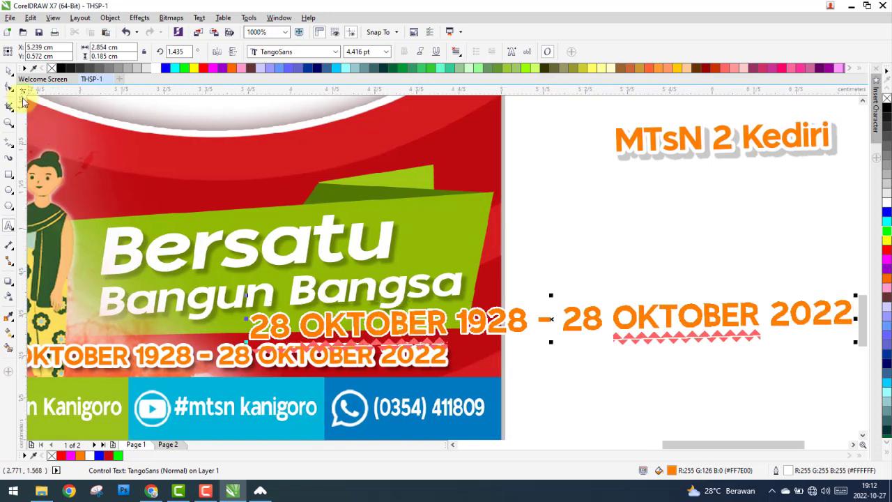
pyautogui.click(9, 70)
pyautogui.press('Delete')
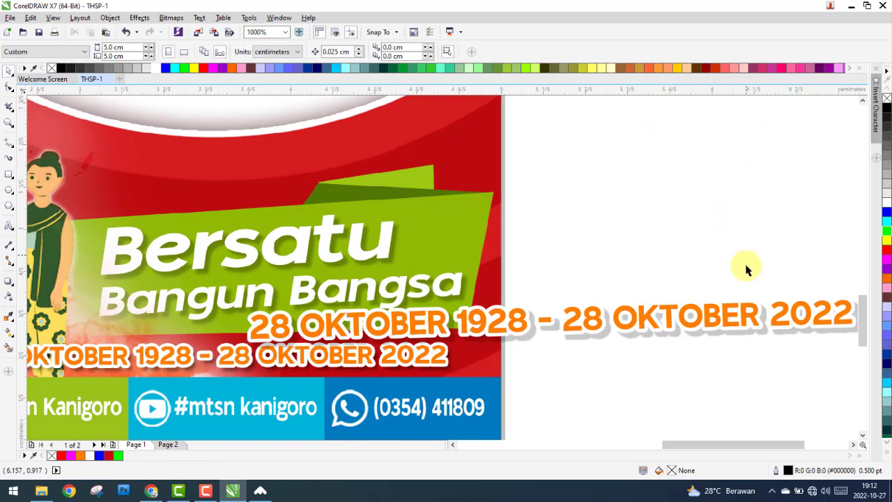
# Move the date text onto the banner and shrink it to about 3.341 pt.
pyautogui.scroll(-1, 739, 279)
pyautogui.moveTo(732, 297); pyautogui.dragTo(645, 309)
pyautogui.scroll(1, 645, 309)
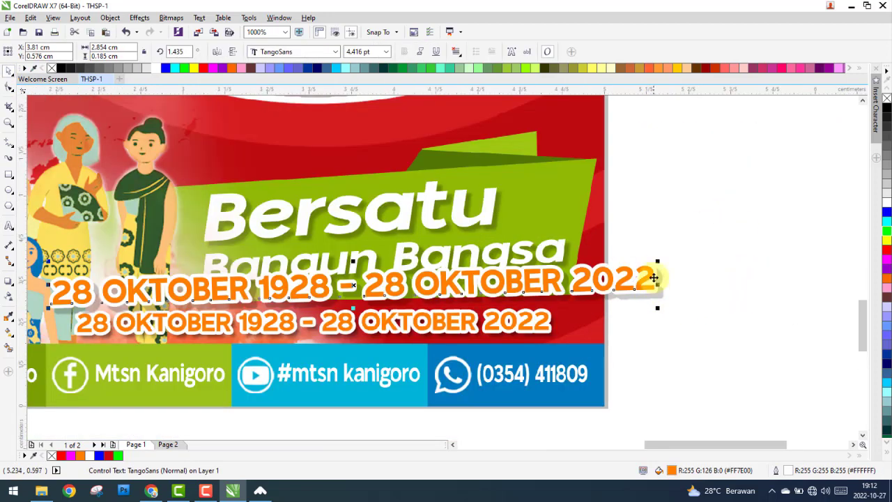
pyautogui.moveTo(659, 264)
pyautogui.mouseDown()
pyautogui.moveTo(637, 273)
pyautogui.moveTo(512, 272)
pyautogui.moveTo(519, 275)
pyautogui.mouseUp()
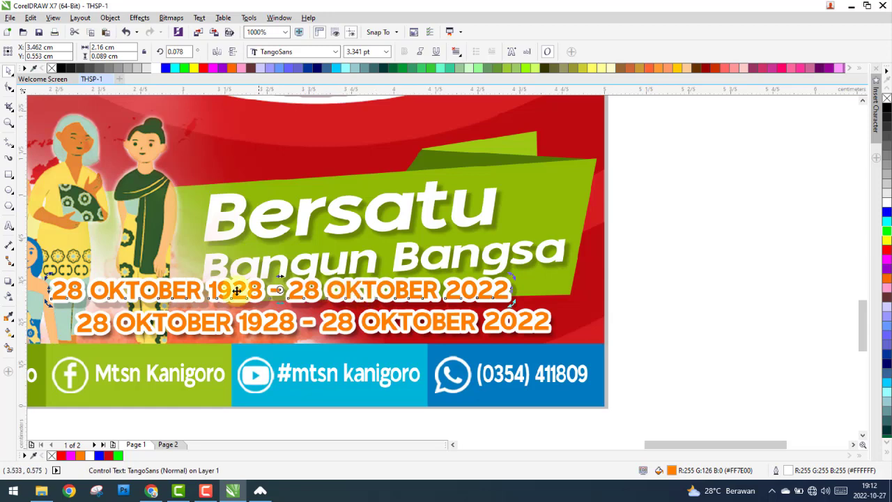
# Align the date text over the printed date line and scale it to about 3.454 pt.
pyautogui.moveTo(171, 292); pyautogui.dragTo(208, 333)
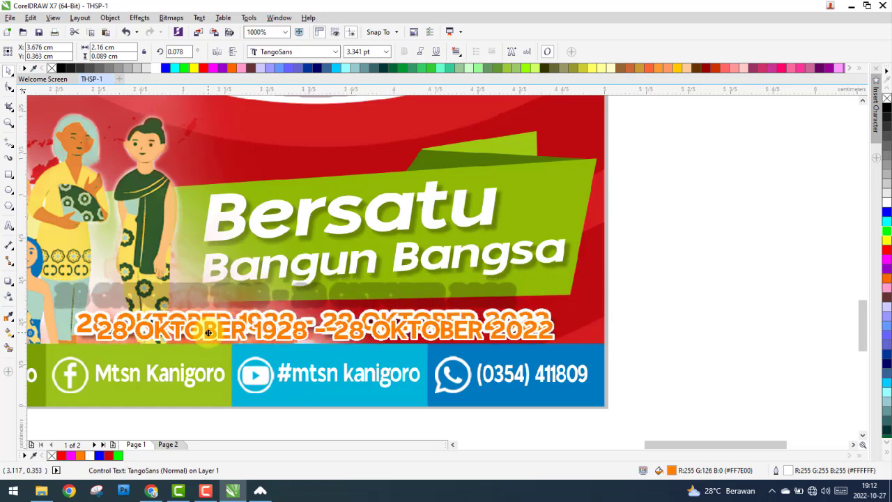
pyautogui.moveTo(208, 333); pyautogui.dragTo(209, 333)
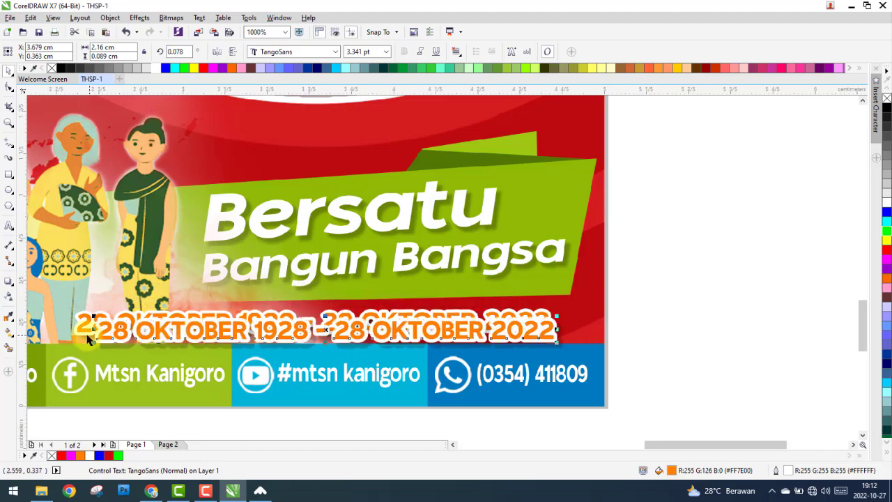
pyautogui.scroll(1, 77, 326)
pyautogui.scroll(2, 168, 319)
pyautogui.moveTo(298, 288); pyautogui.dragTo(140, 231)
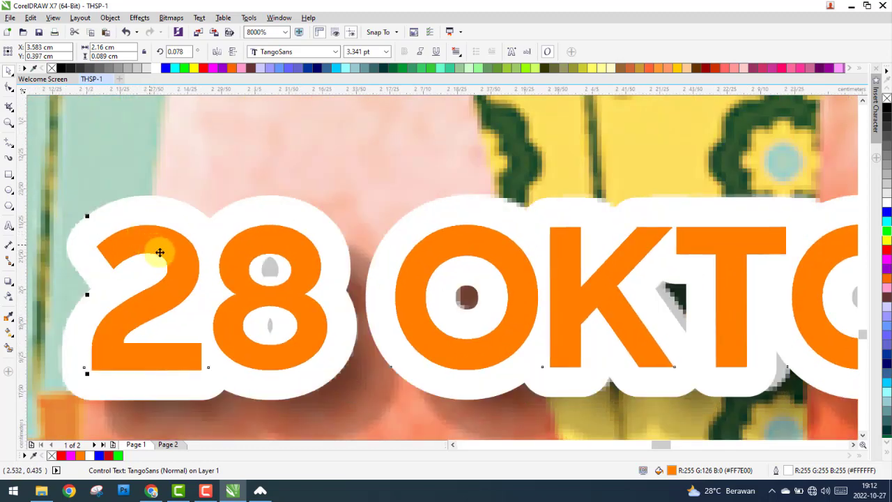
pyautogui.scroll(-2, 174, 251)
pyautogui.scroll(-1, 351, 262)
pyautogui.scroll(1, 758, 263)
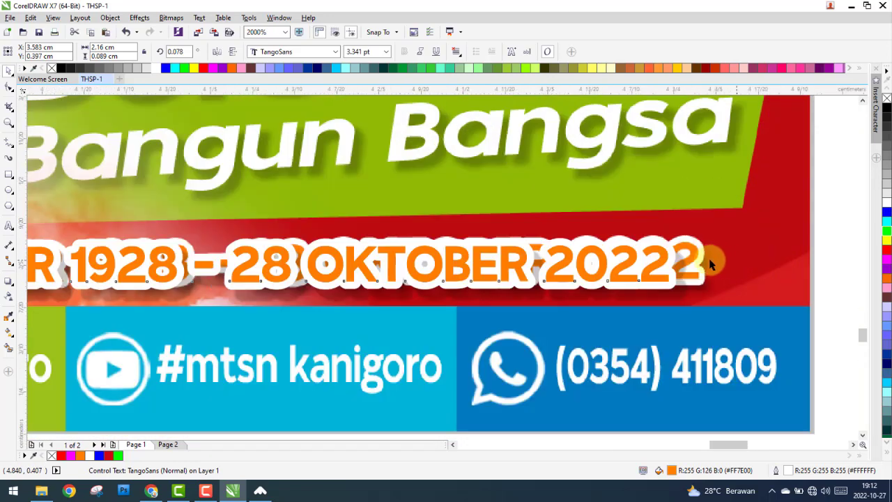
pyautogui.scroll(1, 657, 259)
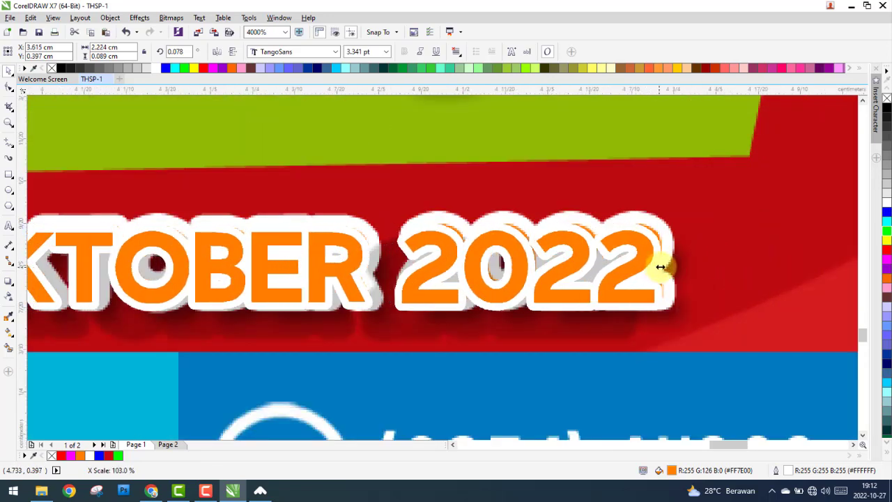
pyautogui.moveTo(605, 269); pyautogui.dragTo(653, 267)
pyautogui.hotkey('ctrl', 'z')
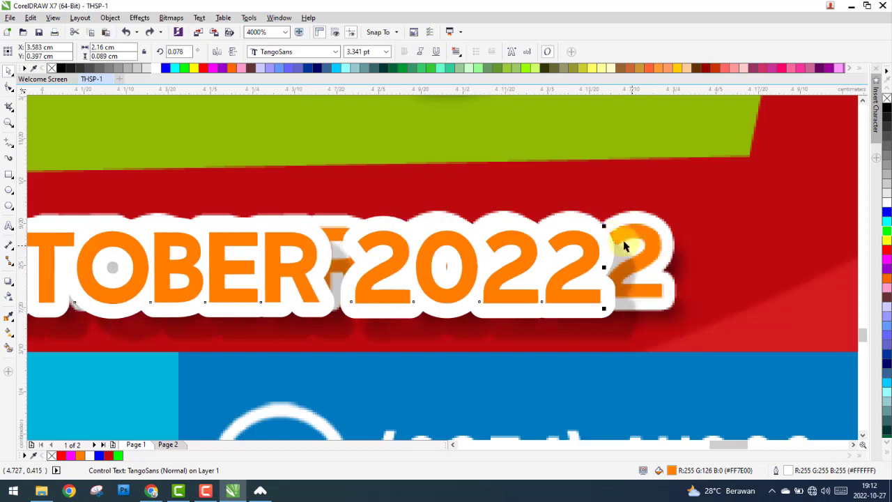
pyautogui.moveTo(615, 222); pyautogui.dragTo(667, 214)
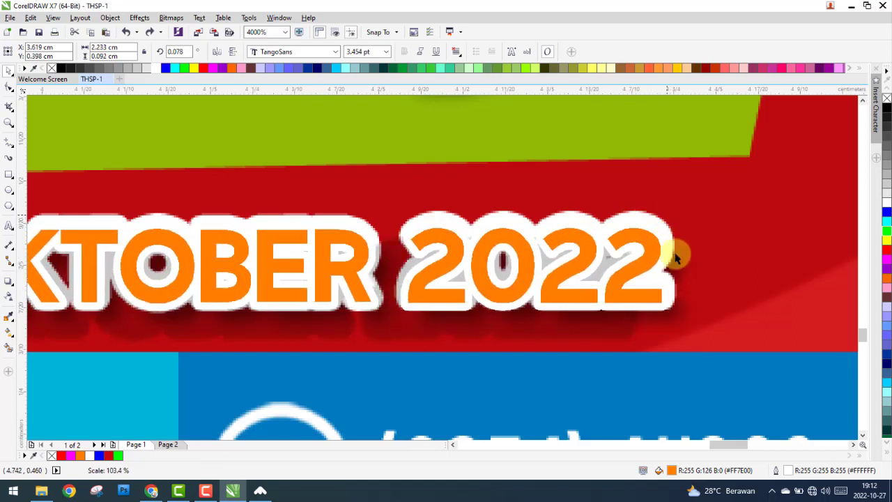
# Give the date text a 0.4 pt outline and nudge it upward.
pyautogui.doubleClick(790, 474)
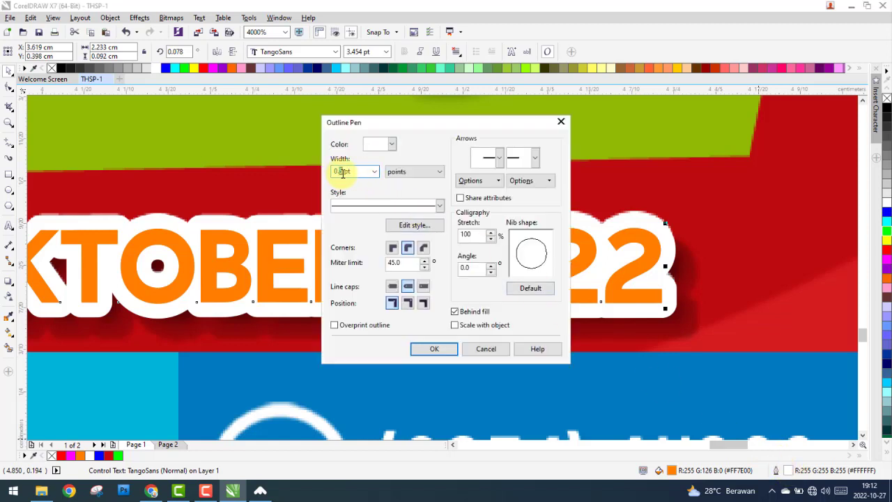
pyautogui.click(457, 351)
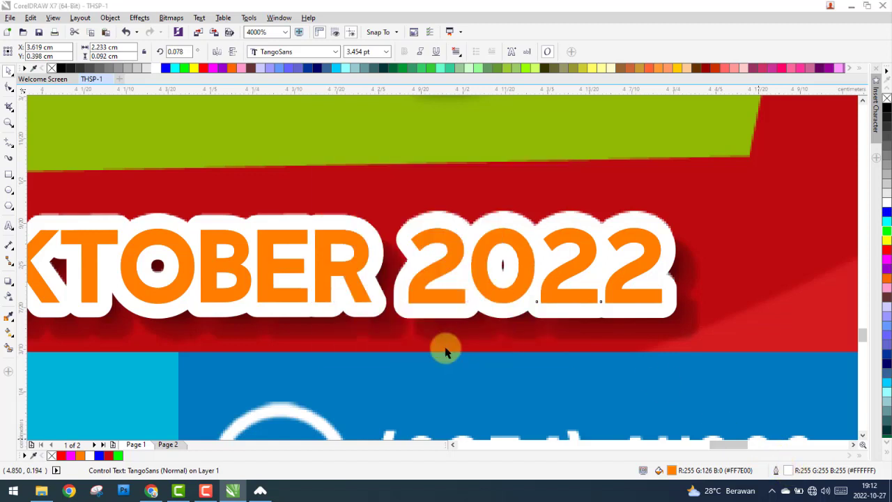
pyautogui.doubleClick(789, 472)
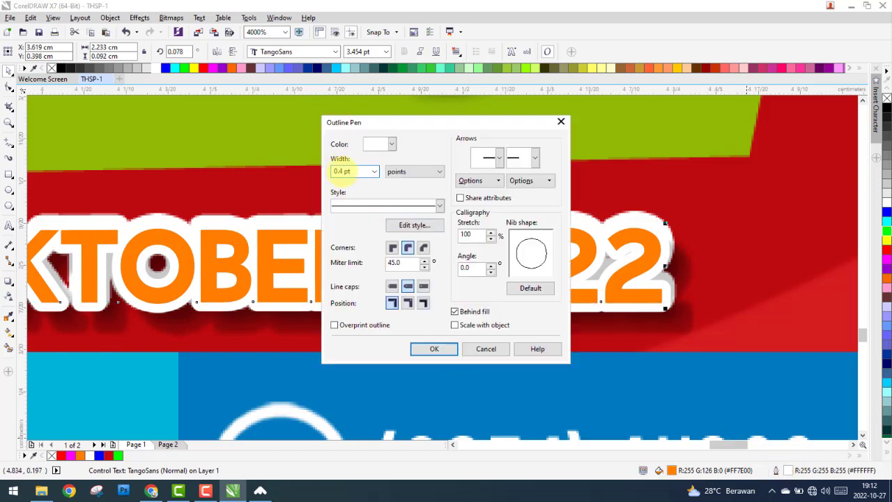
pyautogui.press('Return')
pyautogui.moveTo(642, 269); pyautogui.dragTo(617, 189)
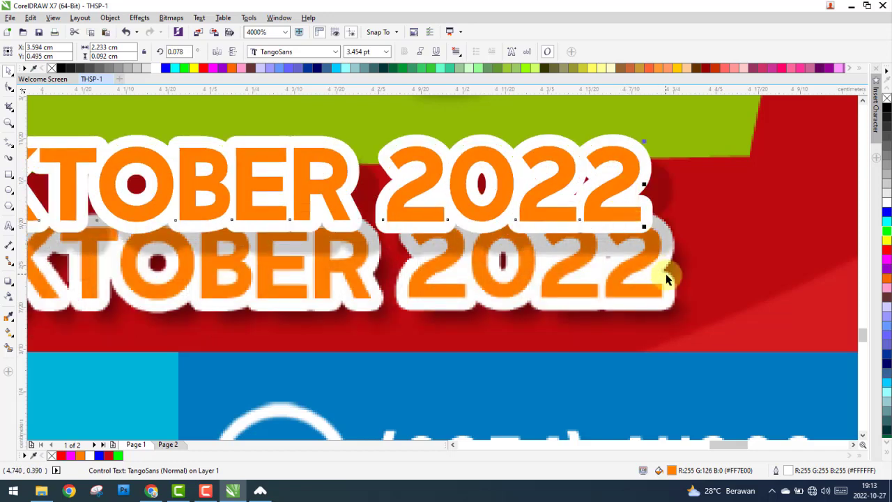
# Select the date text's drop shadow and start shortening its offset.
pyautogui.moveTo(735, 353); pyautogui.dragTo(735, 255)
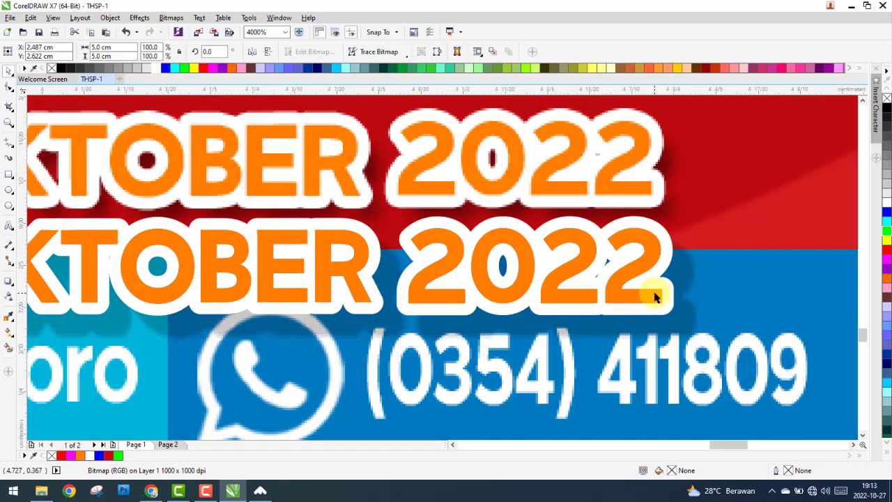
pyautogui.click(656, 297)
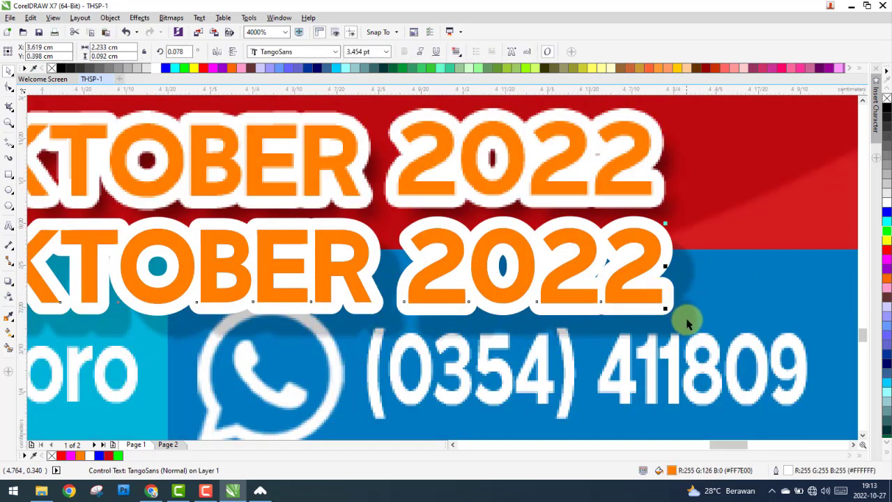
pyautogui.click(10, 286)
pyautogui.scroll(-3, 354, 318)
pyautogui.scroll(2, 398, 318)
pyautogui.scroll(2, 377, 359)
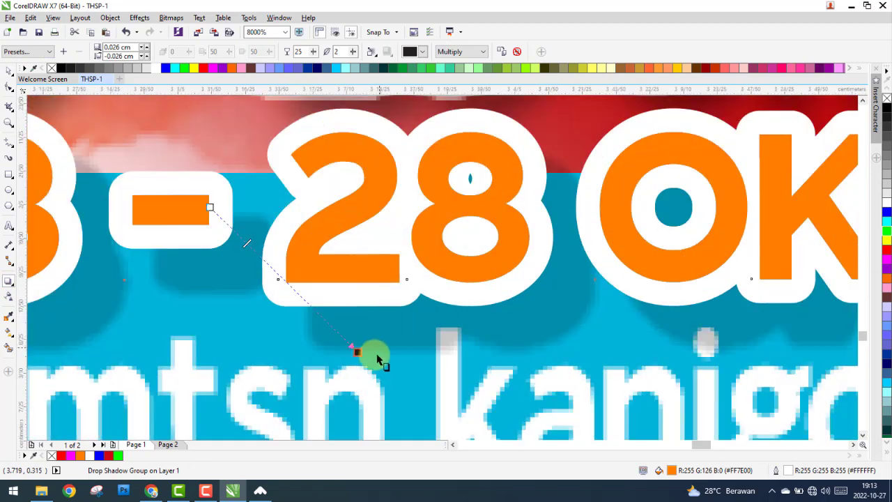
pyautogui.moveTo(358, 354); pyautogui.dragTo(332, 337)
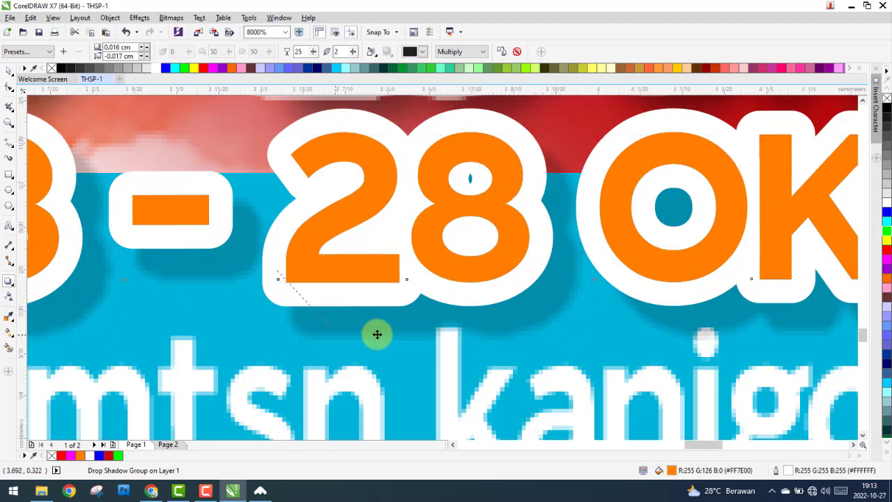
# Pull the shadow in to a 0.012/-0.014 cm offset, then select the background image.
pyautogui.scroll(-2, 377, 334)
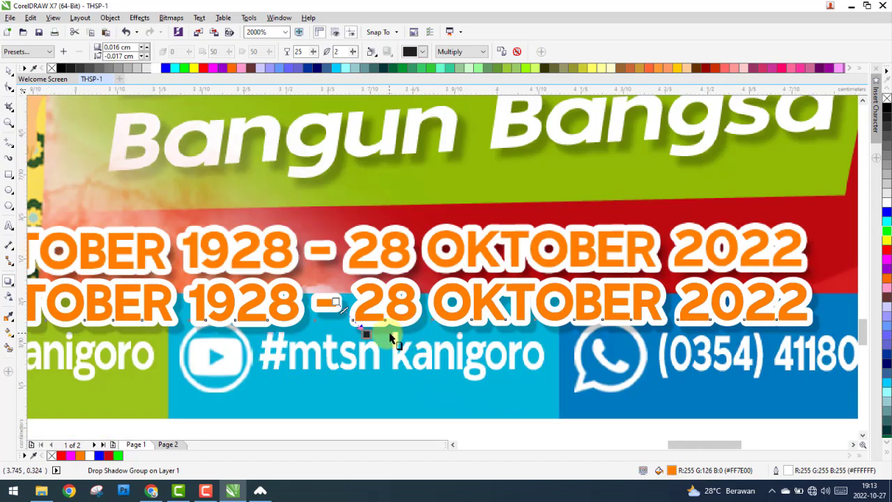
pyautogui.scroll(1, 394, 338)
pyautogui.moveTo(346, 339); pyautogui.dragTo(325, 328)
pyautogui.scroll(-1, 346, 338)
pyautogui.scroll(2, 338, 335)
pyautogui.scroll(-2, 325, 329)
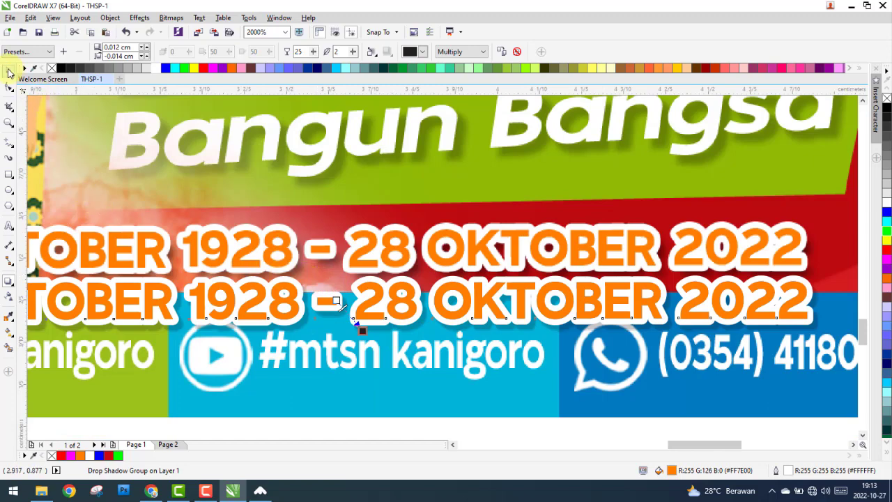
pyautogui.click(8, 72)
pyautogui.scroll(-1, 565, 273)
pyautogui.scroll(-1, 591, 295)
pyautogui.click(596, 299)
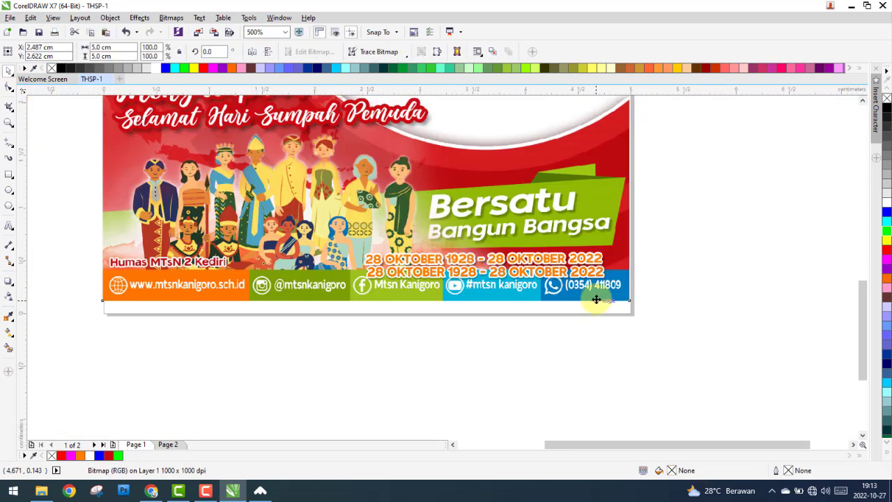
# Duplicate the date text to the banner's left and retype it as 'Humas MTsN 2 Kediri'.
pyautogui.click(415, 272)
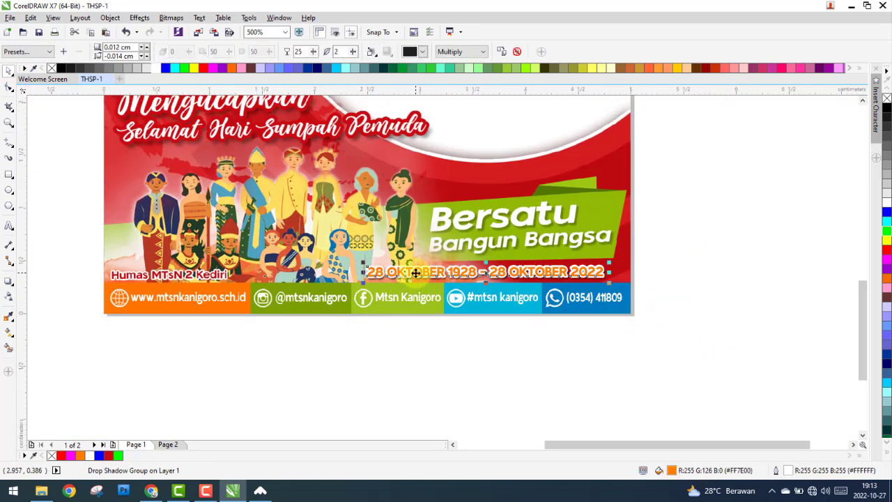
pyautogui.moveTo(415, 273); pyautogui.dragTo(138, 271)
pyautogui.scroll(1, 90, 273)
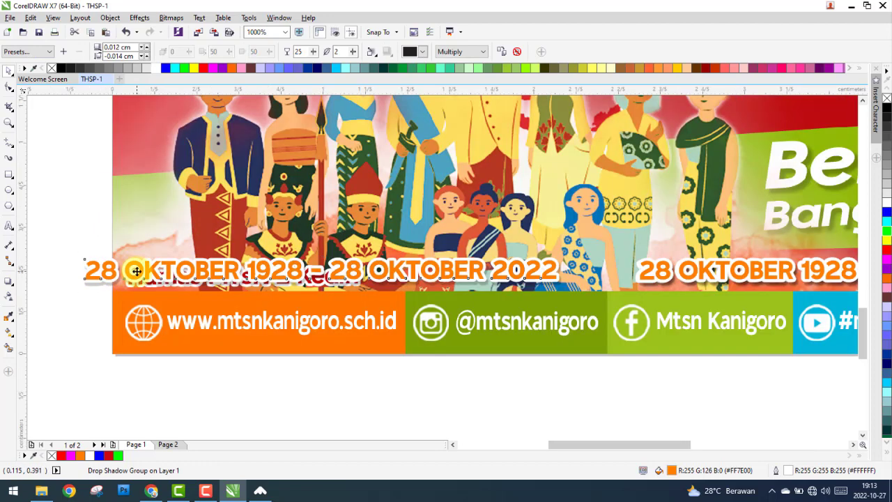
pyautogui.doubleClick(137, 275)
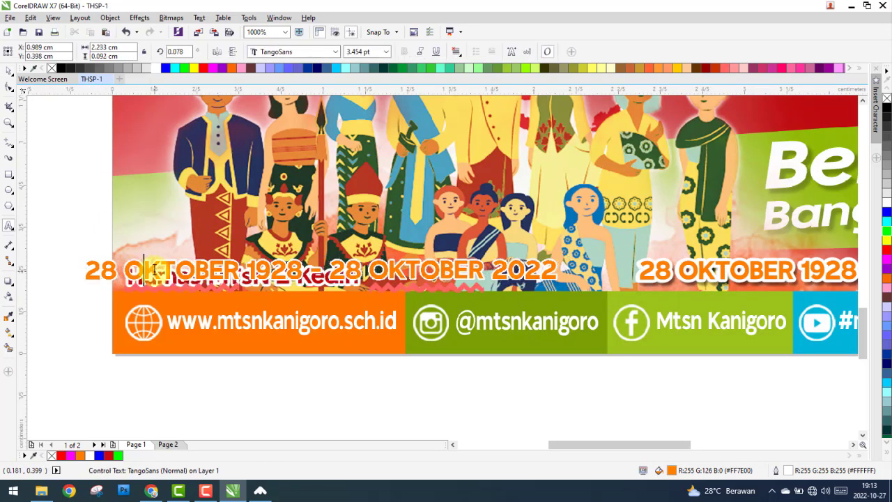
pyautogui.hotkey('ctrl', 'a')
pyautogui.write('H')
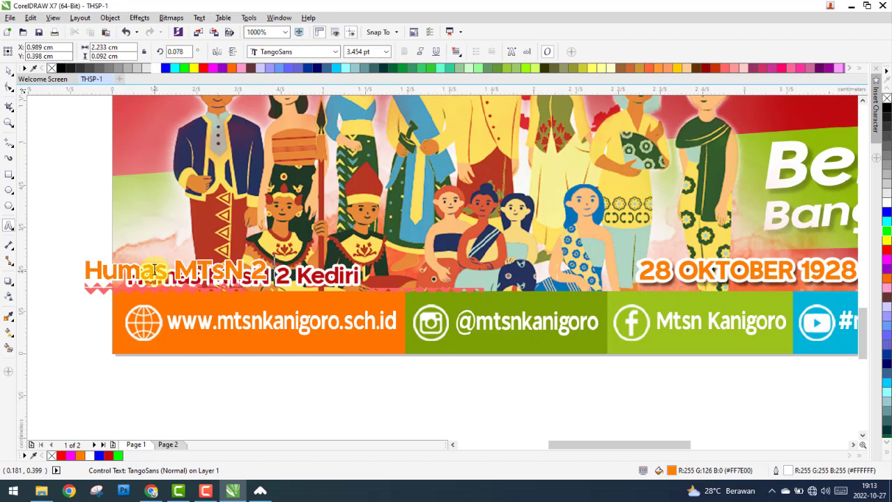
# Resize the orange credit text to about 3.149 pt and align it over the red credit line.
pyautogui.click(9, 82)
pyautogui.moveTo(88, 266); pyautogui.dragTo(152, 274)
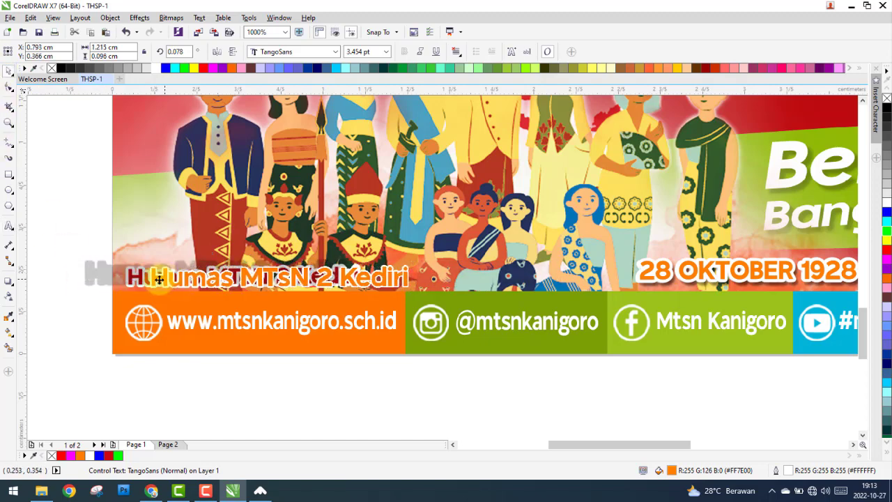
pyautogui.scroll(2, 142, 279)
pyautogui.scroll(3, 150, 281)
pyautogui.moveTo(178, 310); pyautogui.dragTo(199, 303)
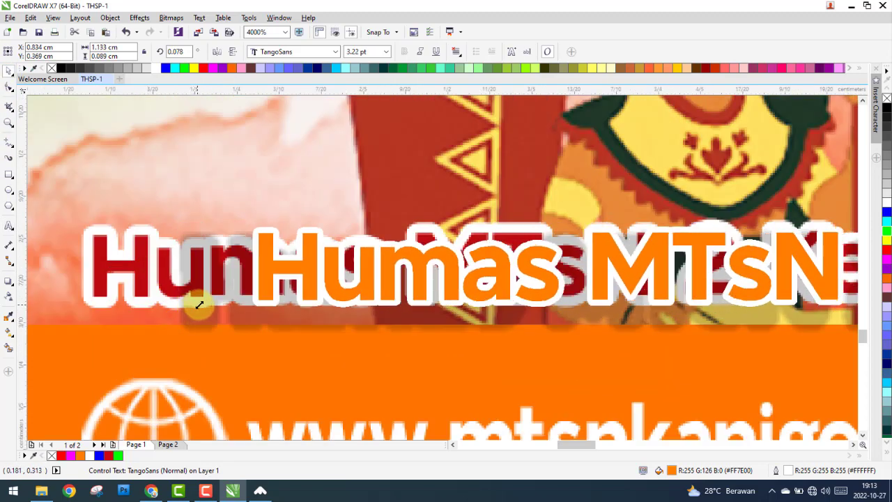
pyautogui.moveTo(256, 274)
pyautogui.mouseDown()
pyautogui.moveTo(269, 259)
pyautogui.moveTo(103, 254)
pyautogui.mouseUp()
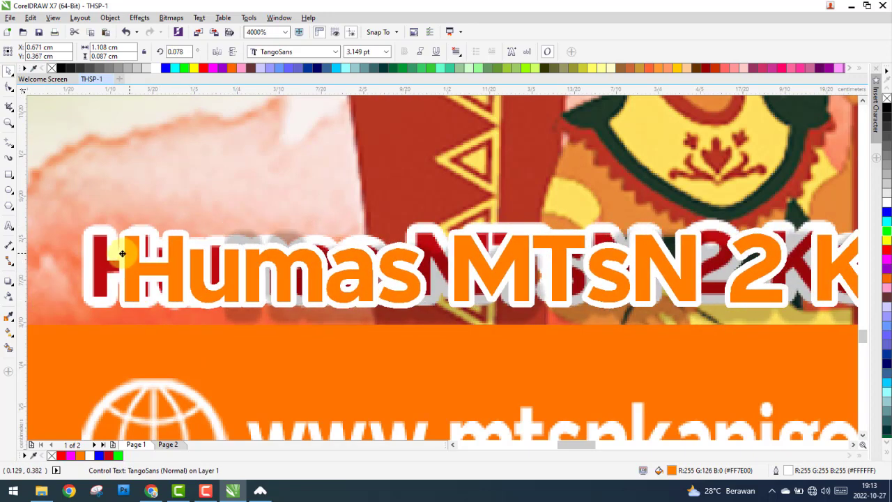
pyautogui.scroll(-1, 112, 255)
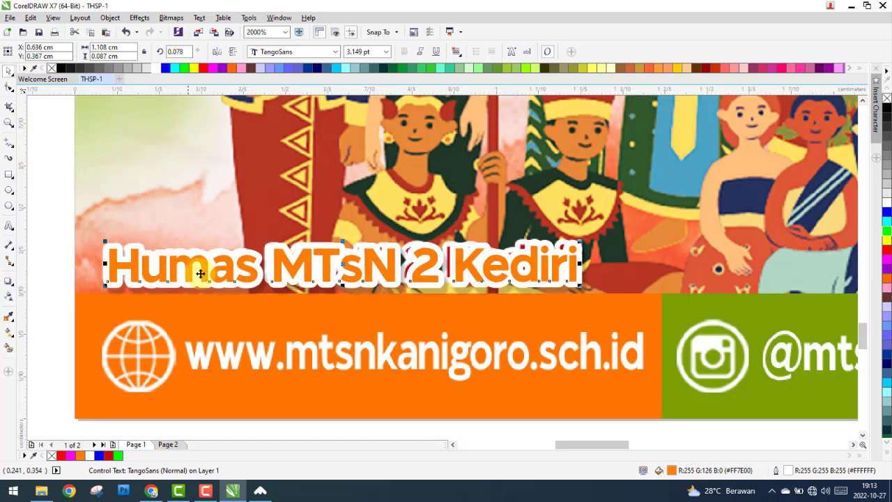
# Remove the drop shadow from the orange credit text.
pyautogui.moveTo(325, 226); pyautogui.dragTo(325, 175)
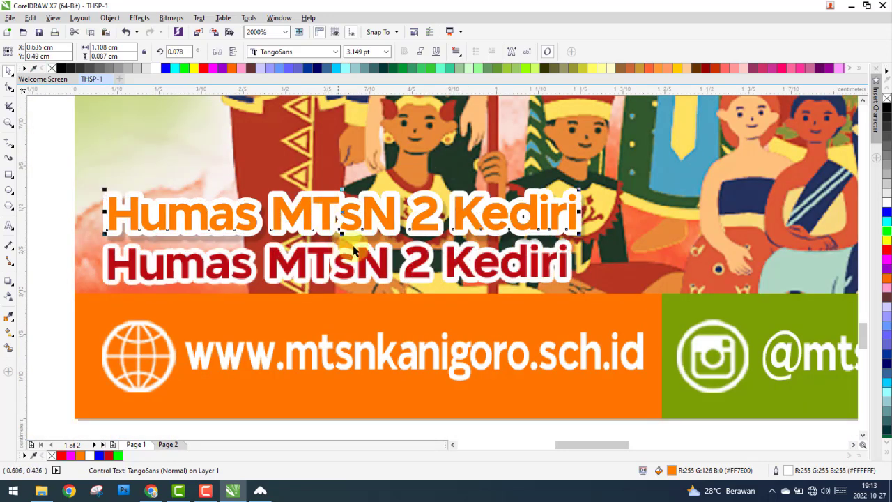
pyautogui.hotkey('ctrl', 'z')
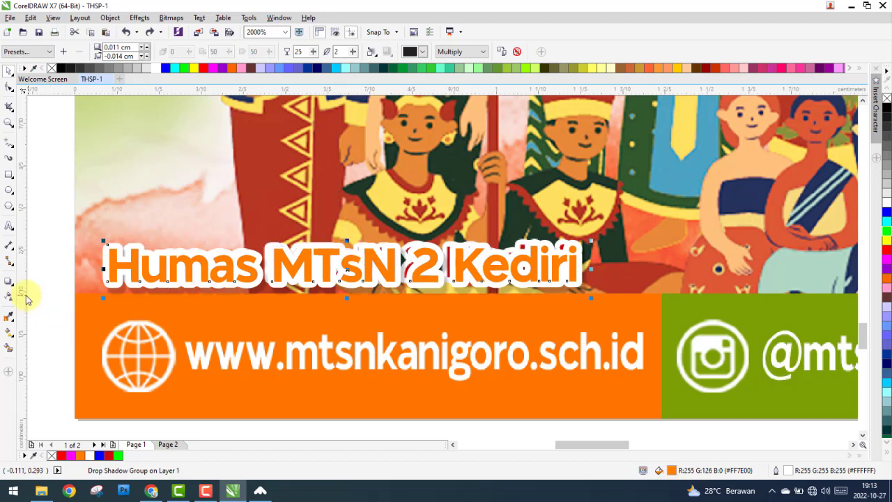
pyautogui.click(9, 282)
pyautogui.click(516, 52)
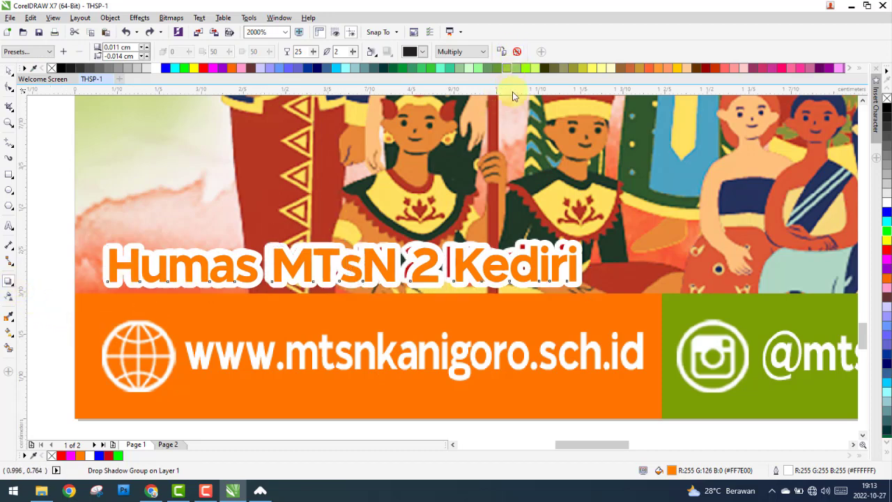
# Resize the credit text to about 2.837 pt so it covers the red credit line.
pyautogui.click(9, 71)
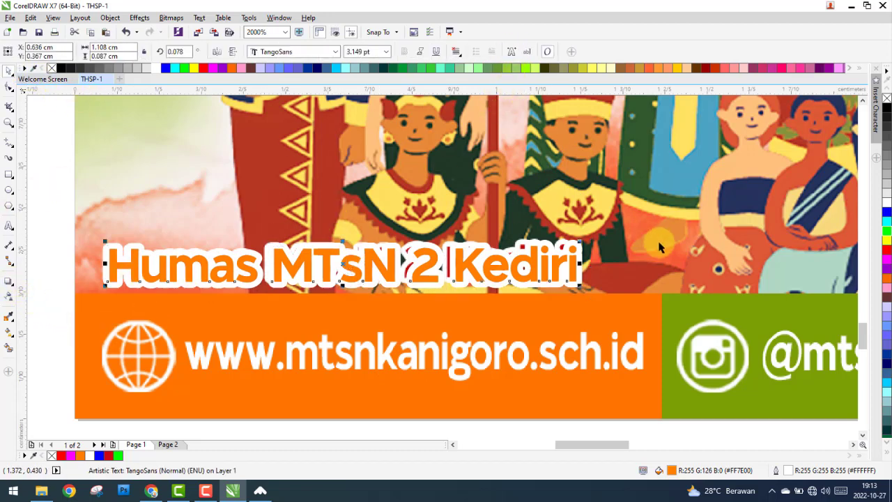
pyautogui.scroll(2, 573, 279)
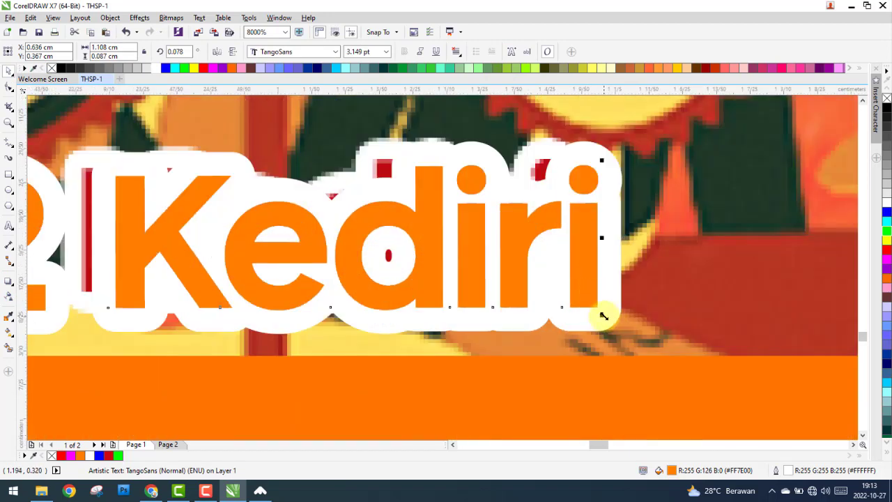
pyautogui.moveTo(604, 316); pyautogui.dragTo(502, 300)
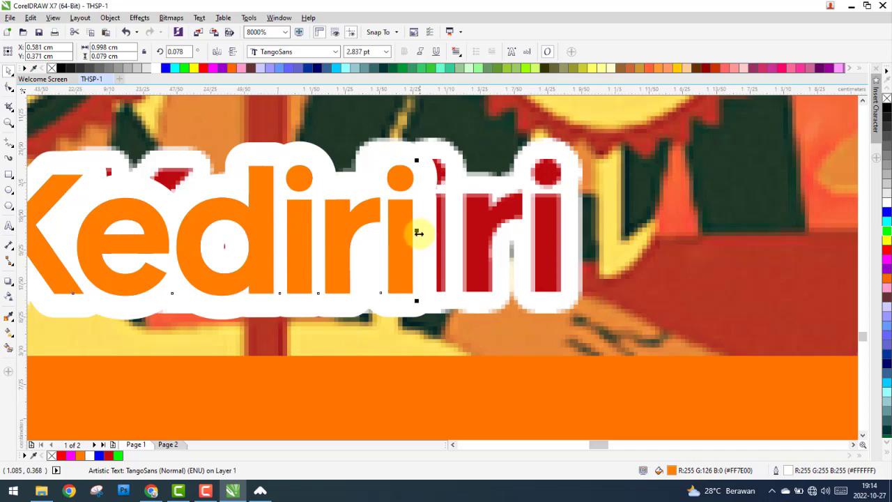
pyautogui.moveTo(418, 233); pyautogui.dragTo(558, 232)
pyautogui.scroll(-2, 558, 233)
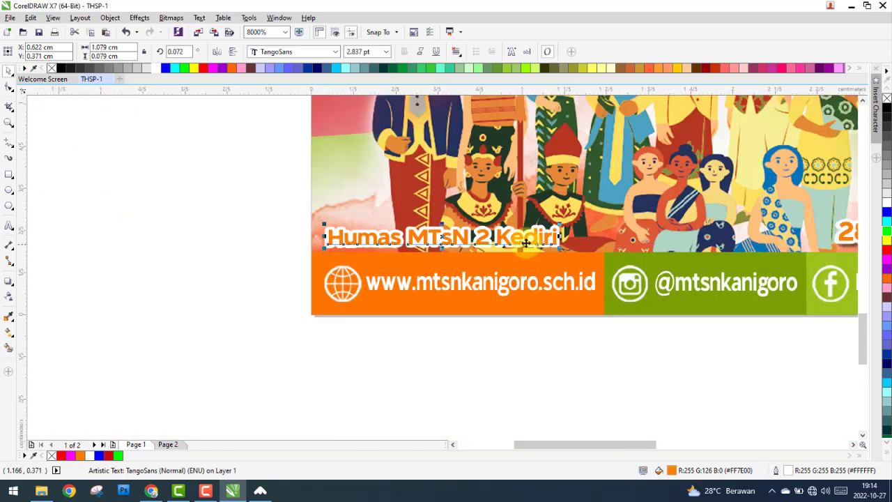
pyautogui.scroll(3, 550, 241)
pyautogui.click(584, 297)
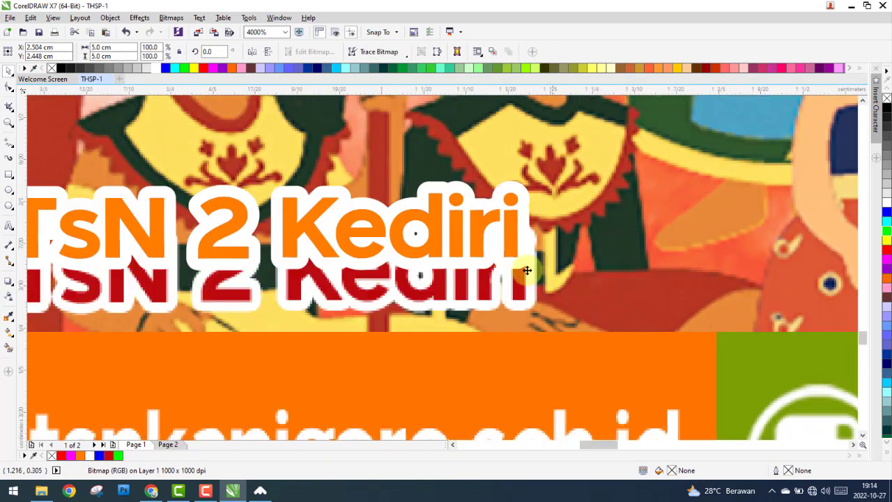
pyautogui.click(516, 250)
# Give the credit text a white outline behind the fill.
pyautogui.doubleClick(792, 470)
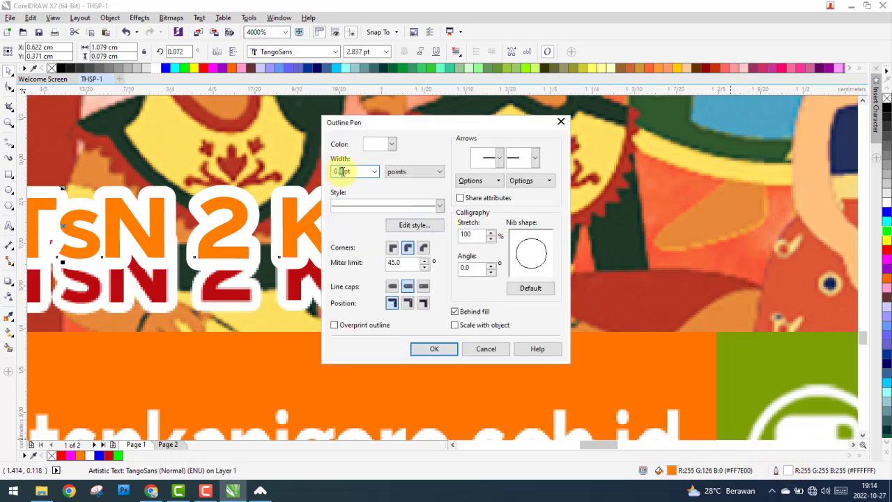
pyautogui.click(435, 349)
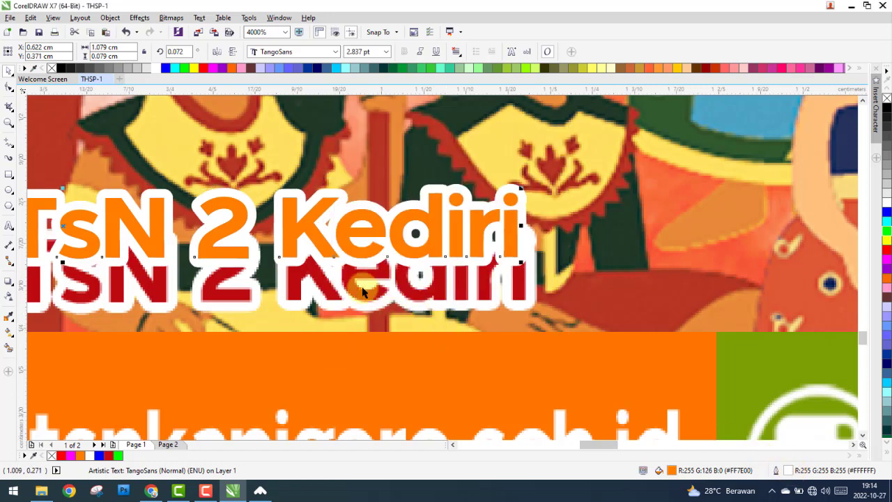
pyautogui.scroll(-2, 363, 292)
pyautogui.click(347, 334)
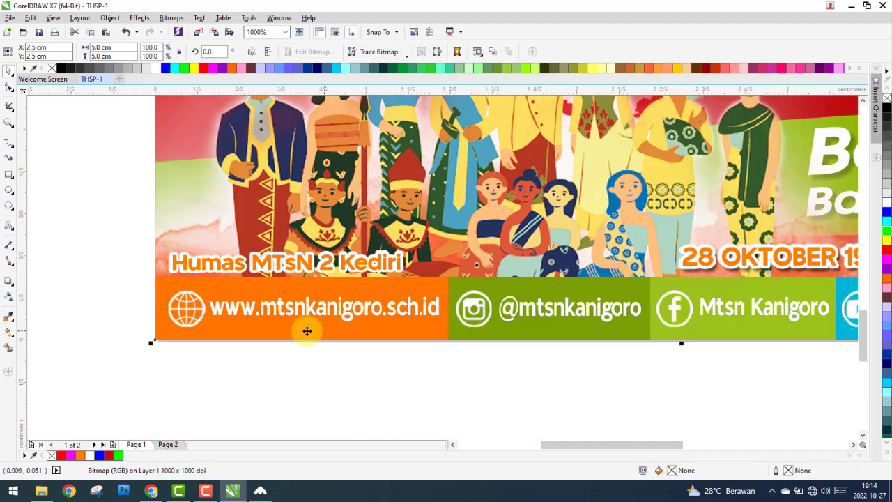
# Copy the date and credit texts and paste them onto Page 2.
pyautogui.click(233, 358)
pyautogui.scroll(-1, 132, 246)
pyautogui.moveTo(106, 203); pyautogui.dragTo(138, 215)
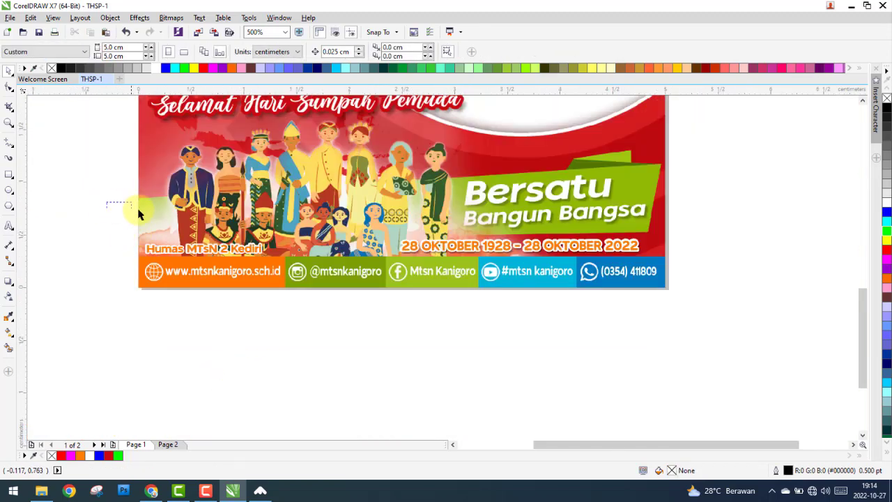
pyautogui.scroll(-1, 261, 307)
pyautogui.moveTo(165, 260); pyautogui.dragTo(477, 290)
pyautogui.rightClick(442, 277)
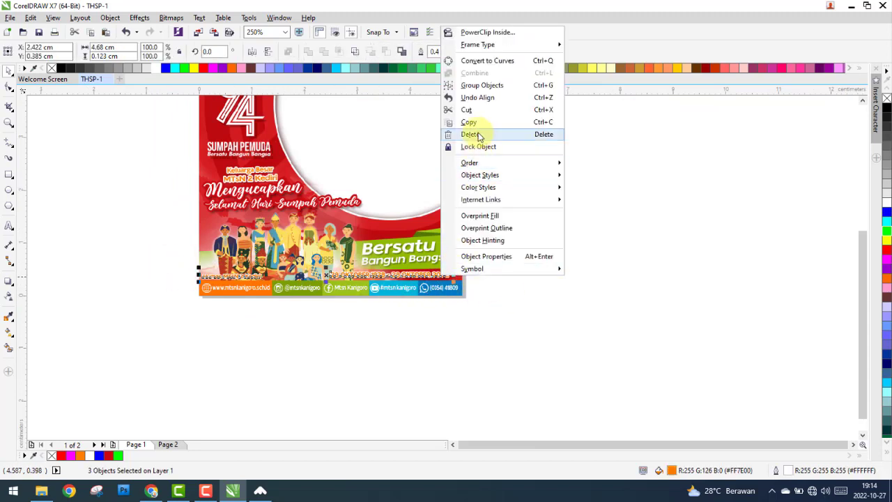
pyautogui.press('Escape')
pyautogui.click(185, 420)
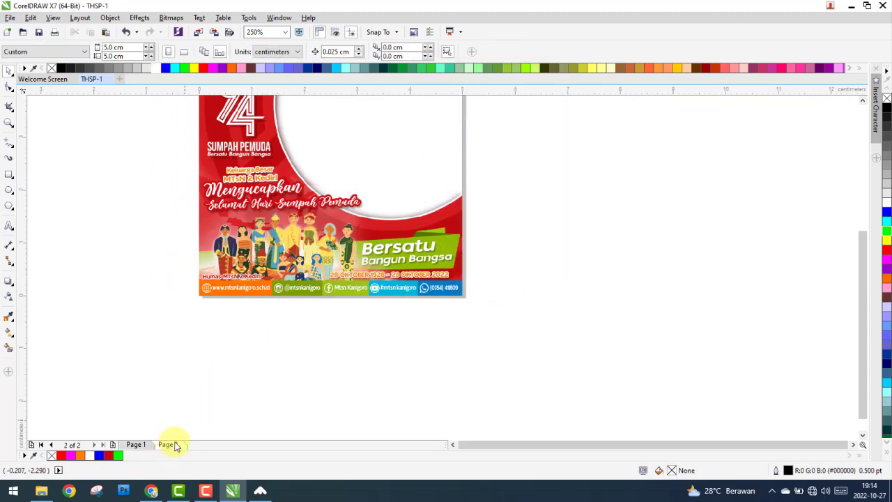
pyautogui.rightClick(588, 259)
pyautogui.click(622, 333)
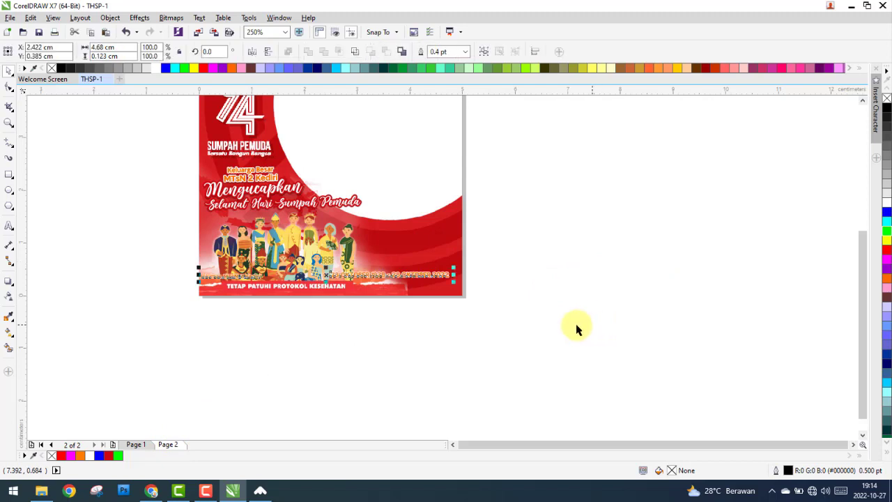
pyautogui.click(400, 344)
# Move the Page 1 poster image off the page.
pyautogui.scroll(-1, 348, 271)
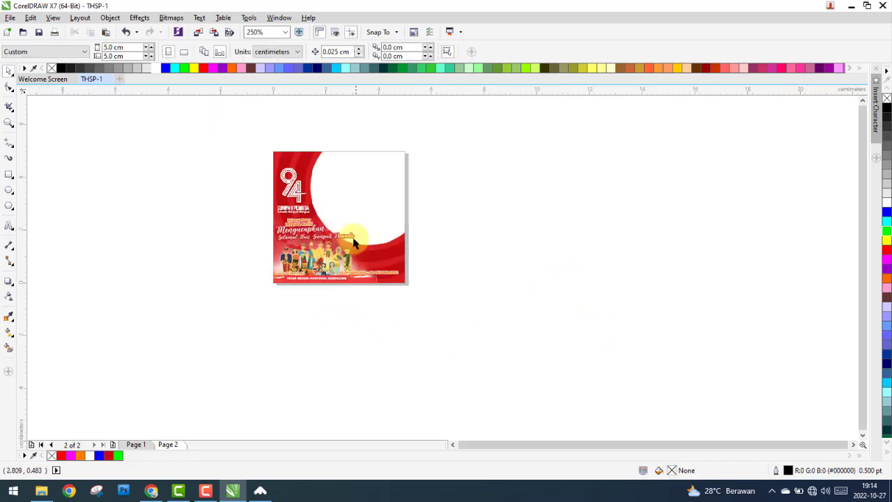
pyautogui.scroll(1, 333, 200)
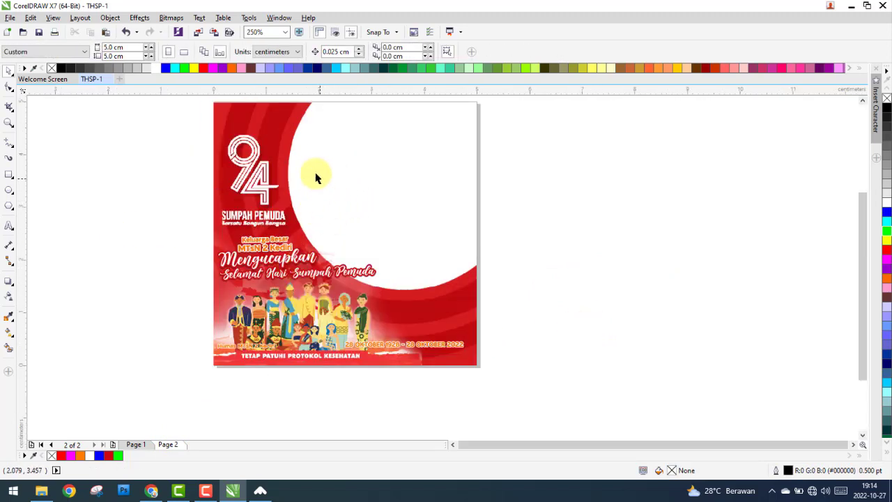
pyautogui.click(136, 444)
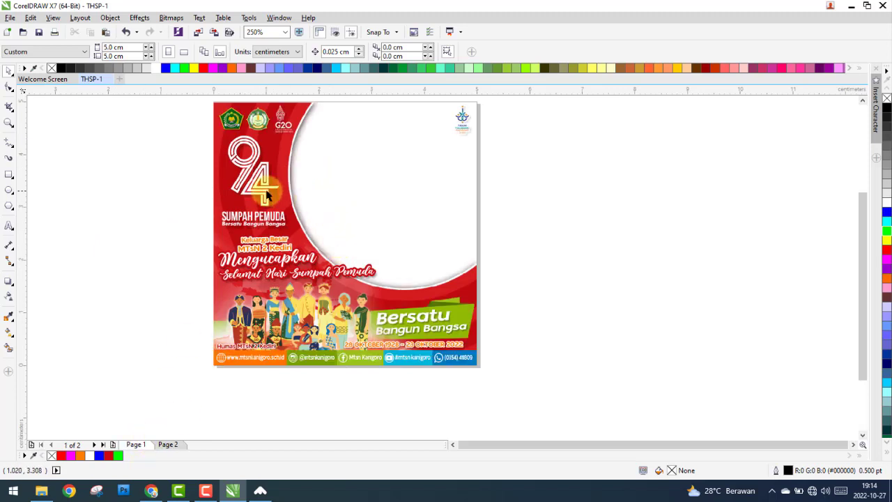
pyautogui.moveTo(254, 191); pyautogui.dragTo(559, 194)
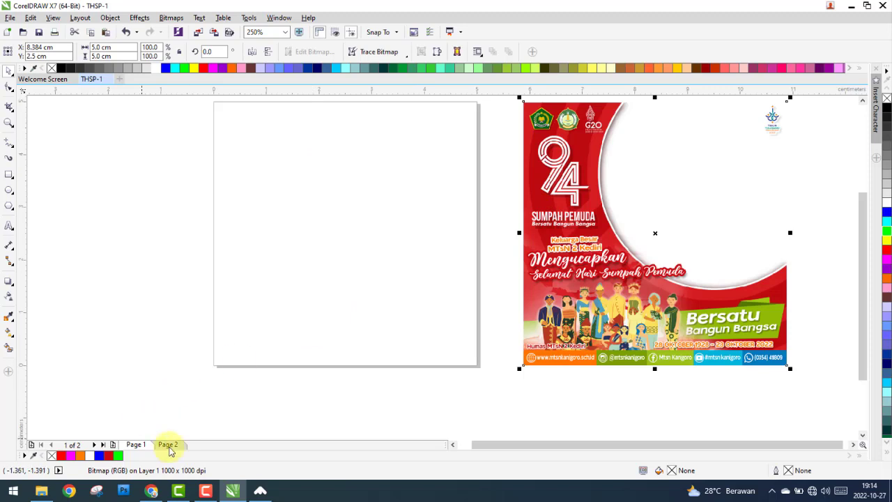
# Draw a 9.144 × 8.446 cm black rectangle over the Page 2 poster area.
pyautogui.click(169, 444)
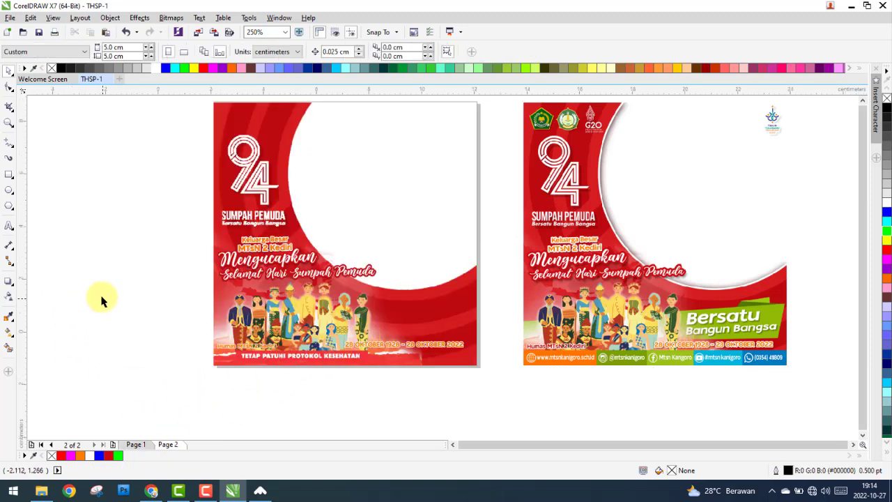
pyautogui.scroll(-2, 100, 298)
pyautogui.click(8, 174)
pyautogui.moveTo(59, 159); pyautogui.dragTo(301, 383)
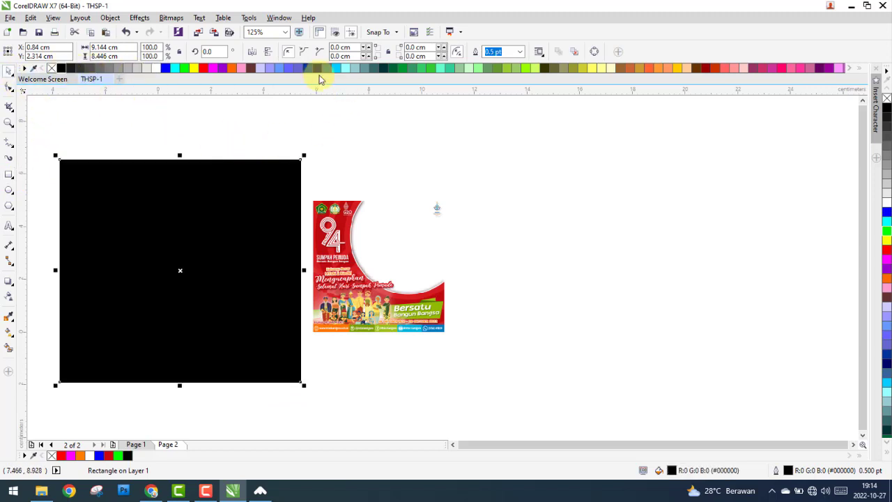
# Fill the rectangle light blue (#6699FF) and send it behind the poster images.
pyautogui.click(223, 69)
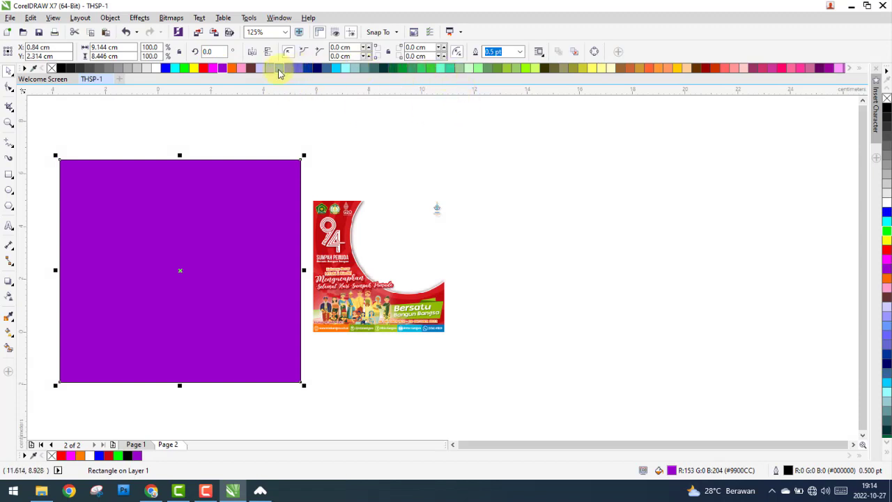
pyautogui.click(279, 68)
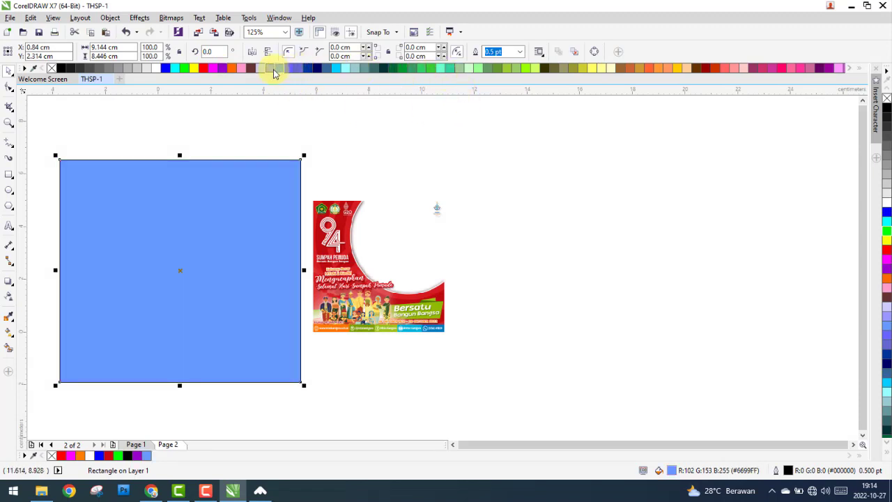
pyautogui.rightClick(235, 191)
pyautogui.moveTo(263, 354)
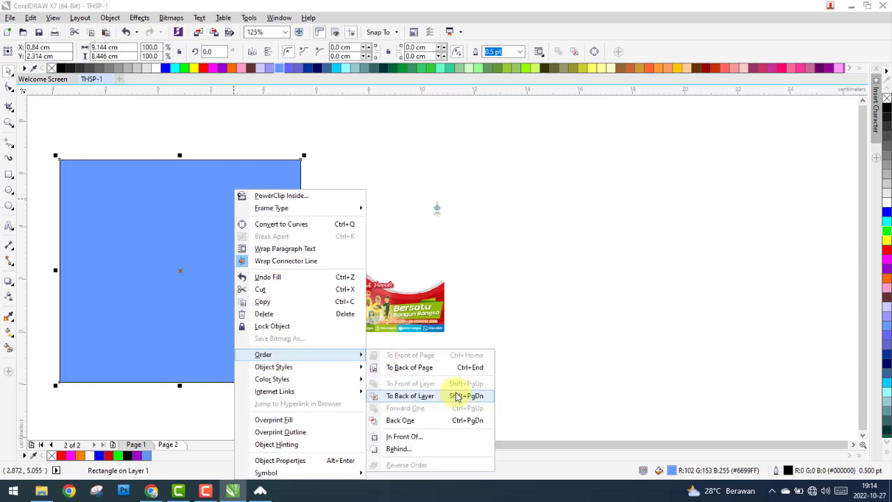
pyautogui.click(411, 396)
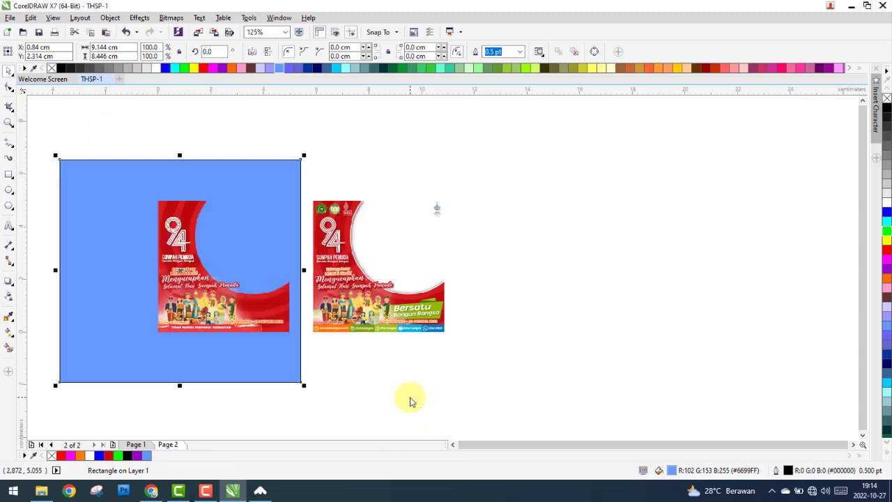
pyautogui.click(391, 384)
# Copy the left poster's red background bitmap.
pyautogui.scroll(2, 260, 279)
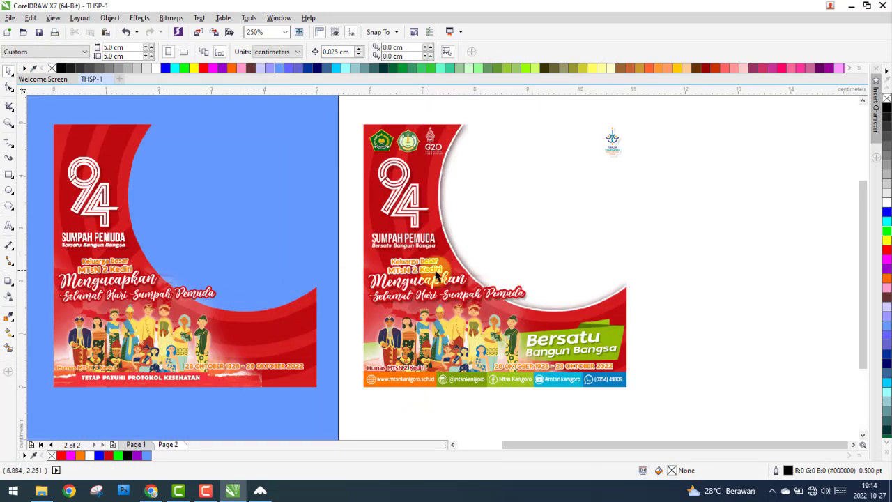
pyautogui.click(305, 296)
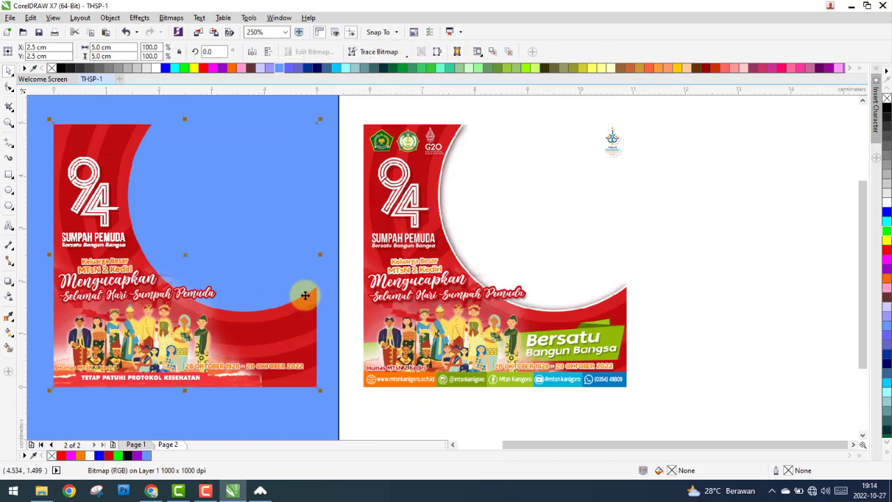
pyautogui.moveTo(308, 294); pyautogui.dragTo(358, 295)
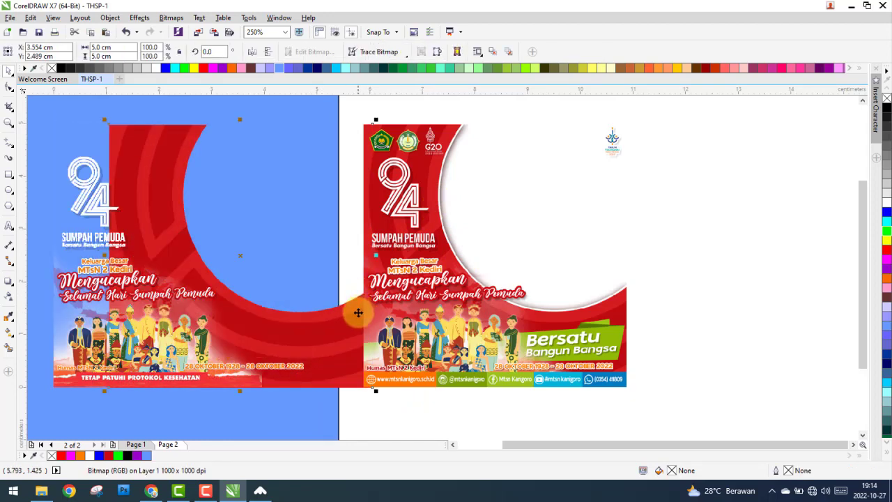
pyautogui.hotkey('ctrl', 'z')
pyautogui.rightClick(306, 313)
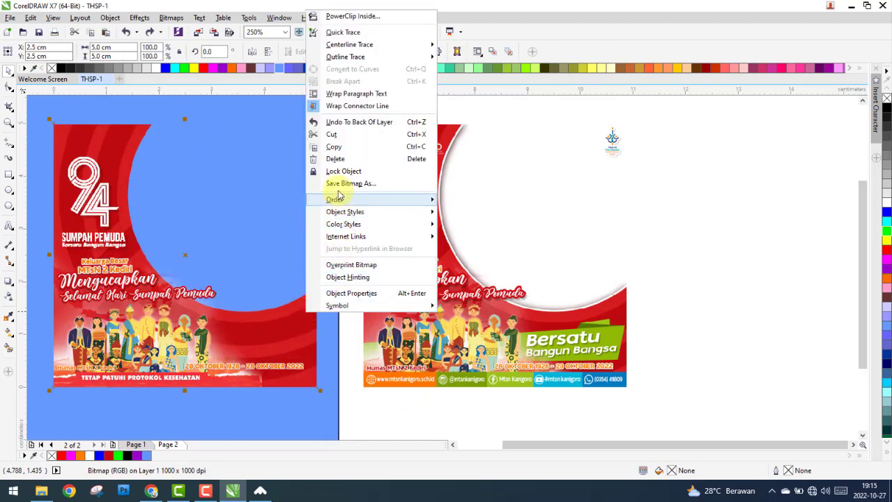
pyautogui.click(334, 147)
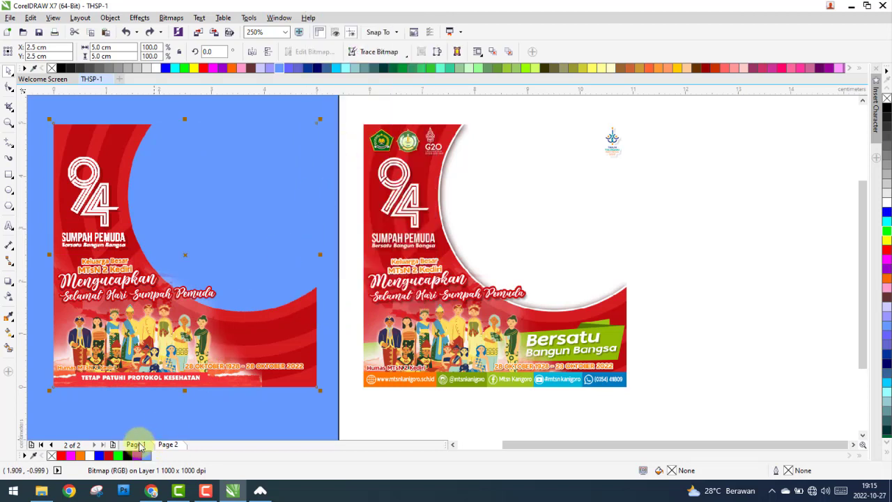
# Add Page 3 and paste the red background bitmap onto it.
pyautogui.click(113, 444)
pyautogui.rightClick(282, 395)
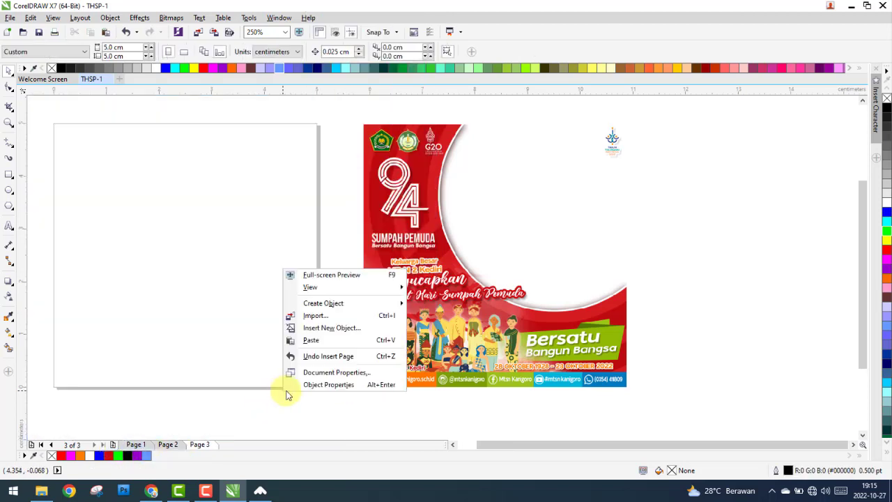
pyautogui.click(305, 339)
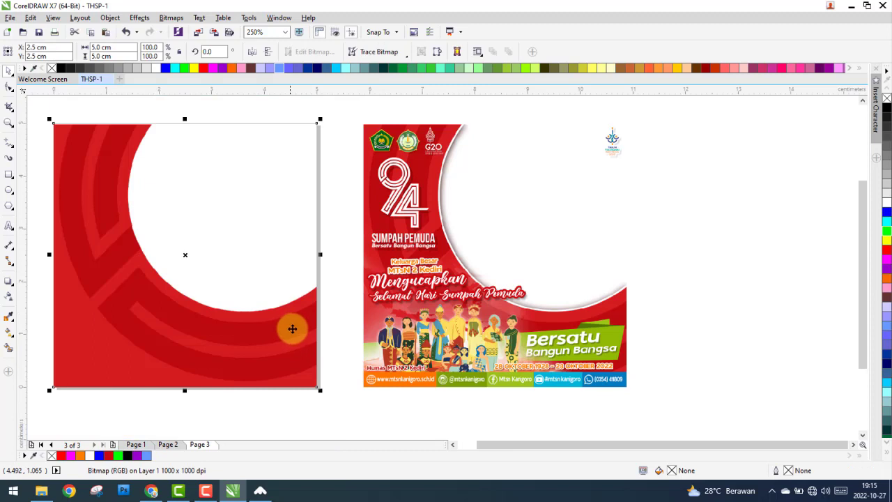
pyautogui.click(406, 54)
pyautogui.moveTo(386, 90)
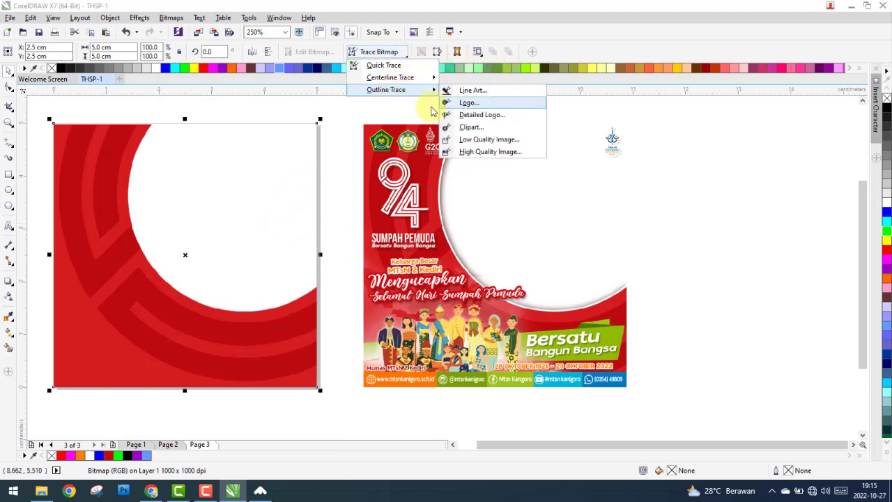
pyautogui.click(112, 63)
pyautogui.click(10, 18)
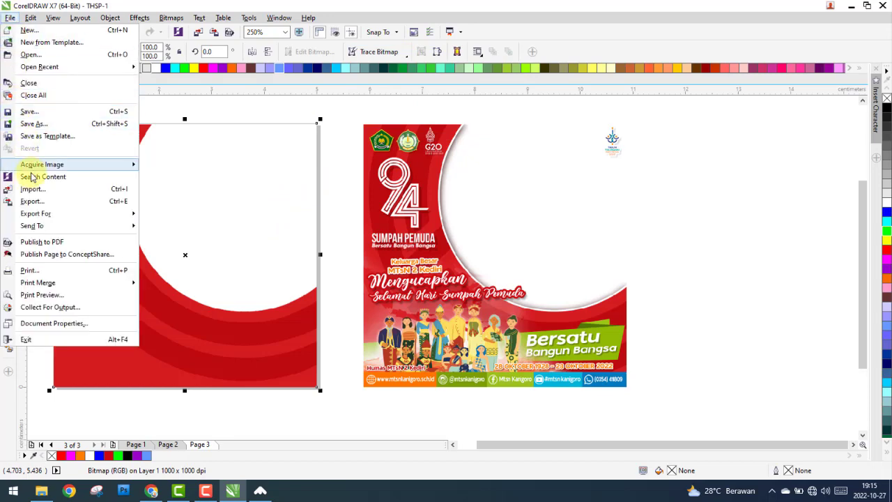
# Save the drawing as THSP-1.cdr in E:\Desain\THSP-1\THSP-1C.
pyautogui.click(43, 124)
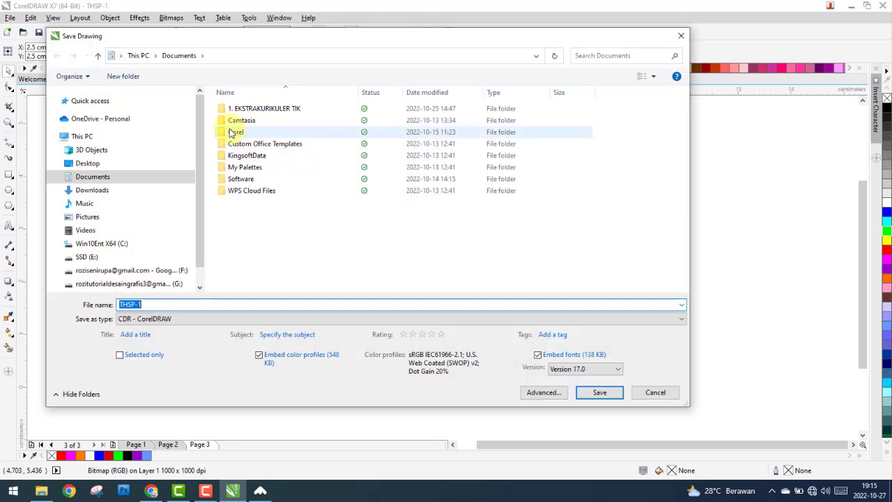
pyautogui.click(113, 257)
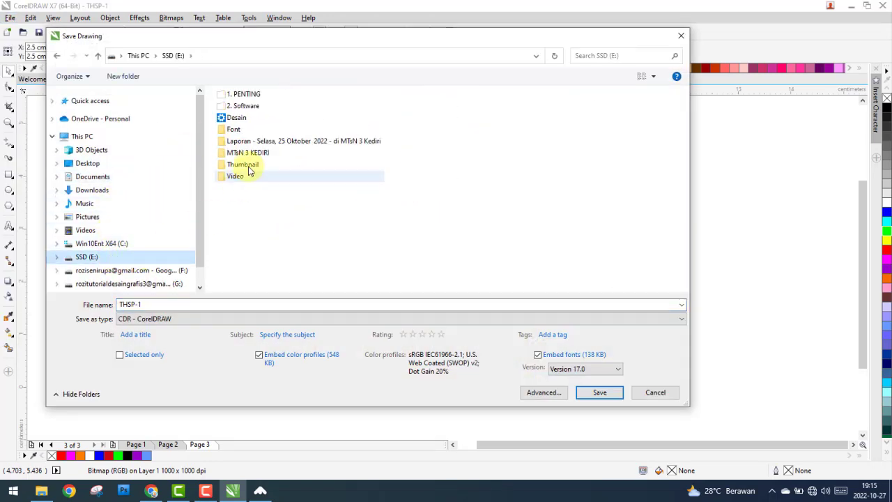
pyautogui.click(235, 118)
pyautogui.doubleClick(236, 119)
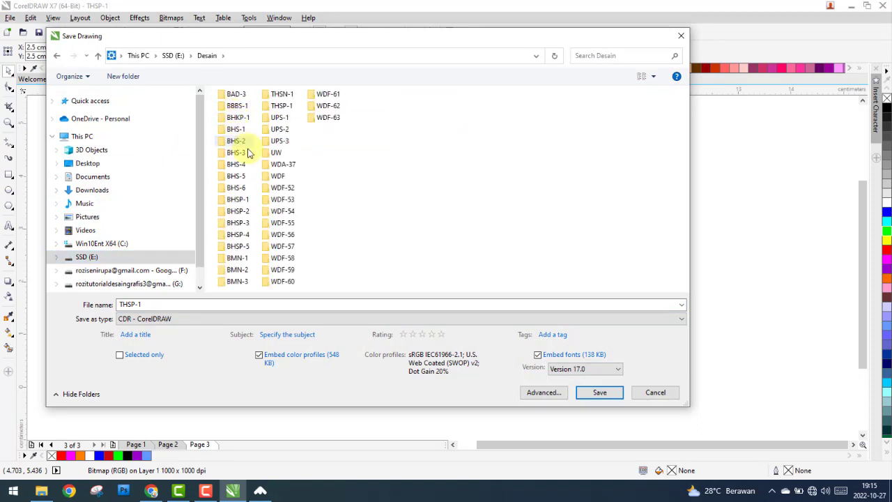
pyautogui.doubleClick(281, 106)
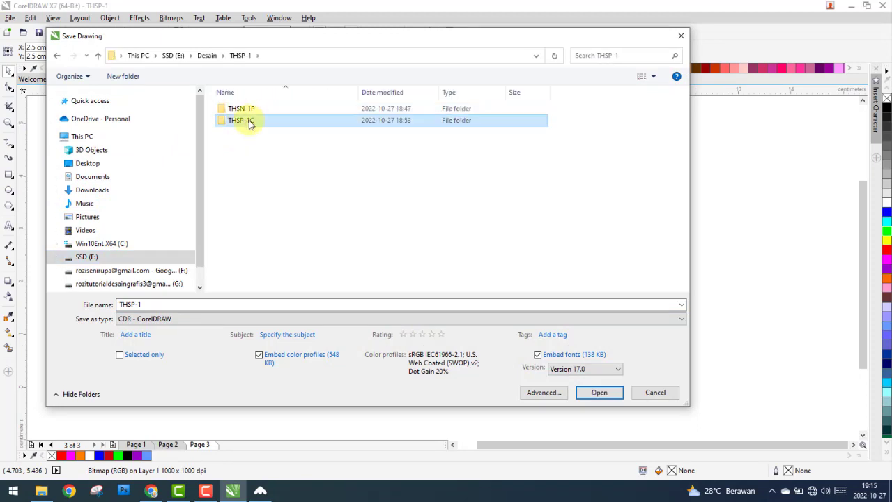
pyautogui.doubleClick(249, 120)
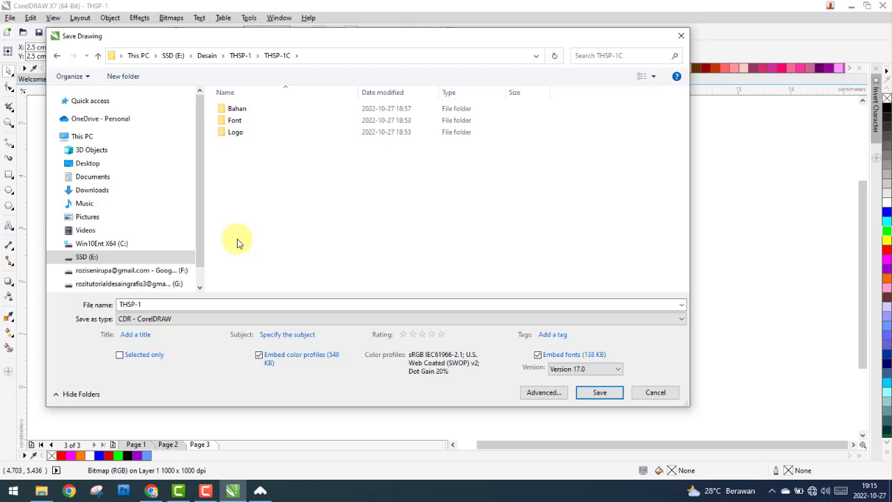
pyautogui.click(598, 393)
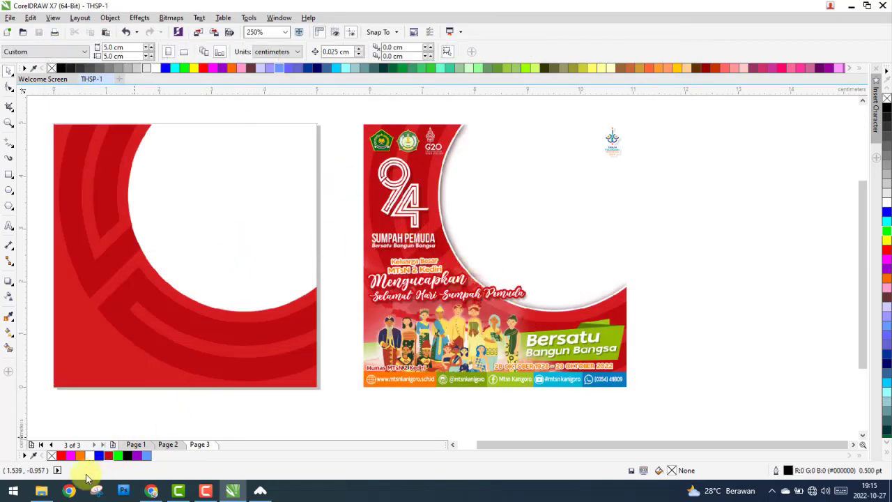
# Check the saved THSP-1 file in File Explorer, then return to CorelDRAW.
pyautogui.click(41, 490)
pyautogui.click(11, 89)
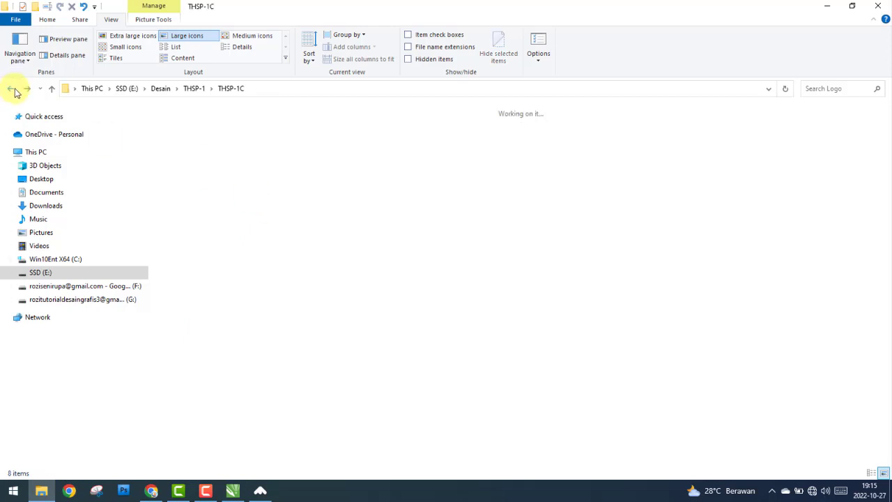
pyautogui.click(384, 147)
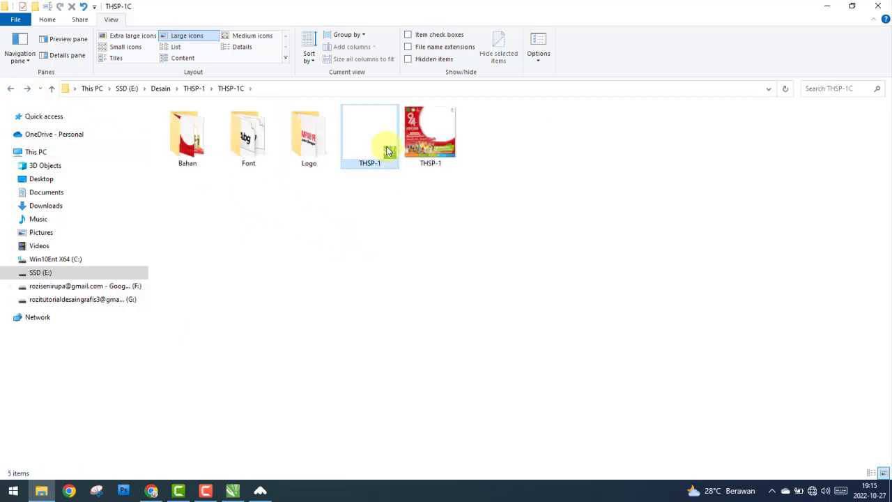
pyautogui.click(829, 7)
# Start an Outline Trace of the Page 3 red bitmap, reducing the bitmap first.
pyautogui.click(267, 300)
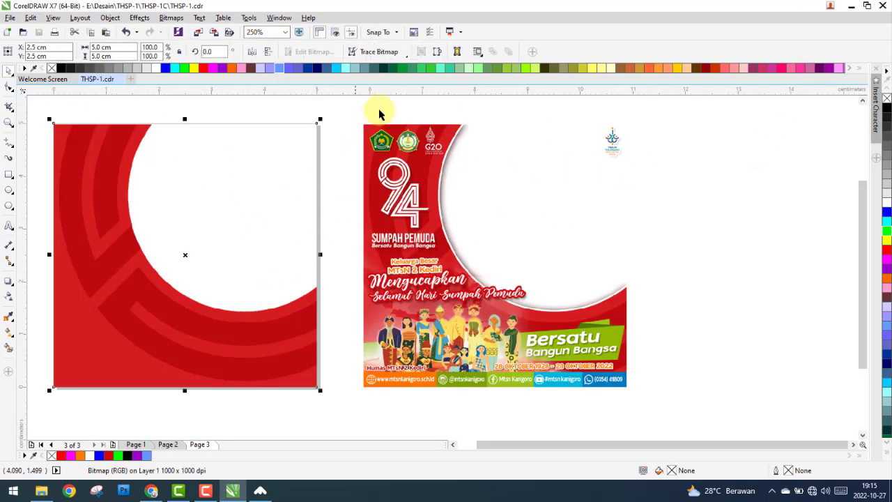
pyautogui.click(404, 52)
pyautogui.moveTo(386, 89)
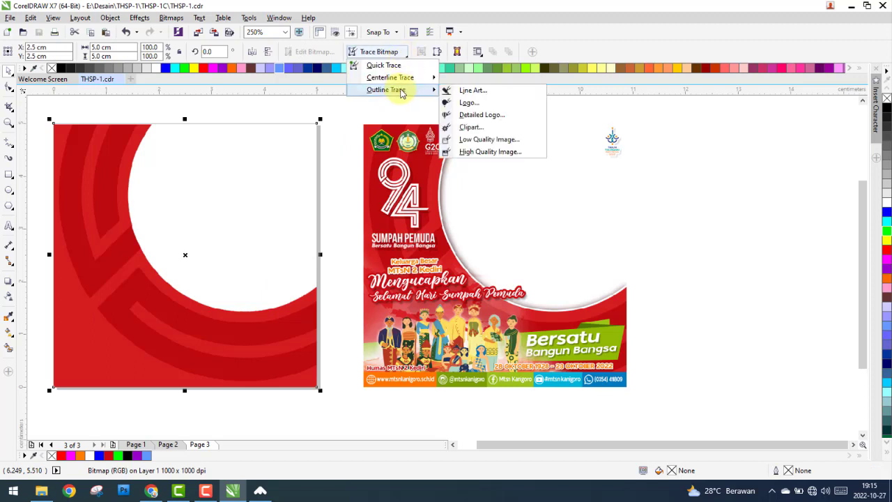
pyautogui.click(469, 91)
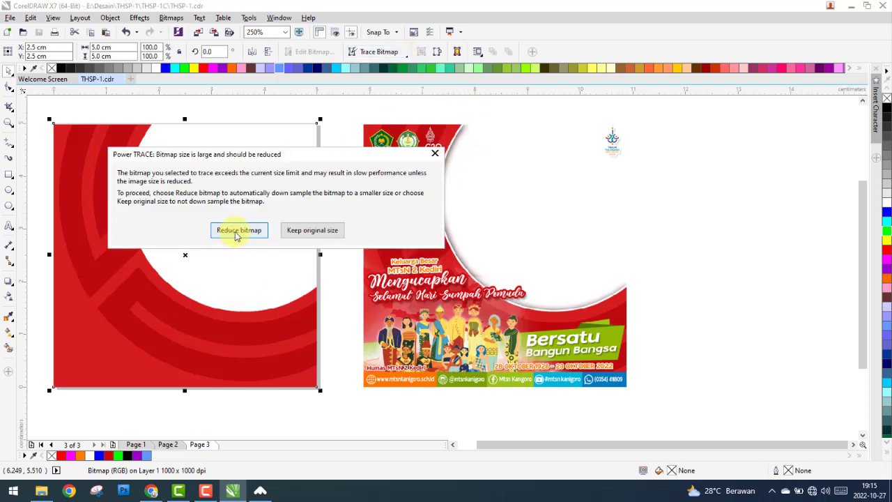
pyautogui.click(236, 232)
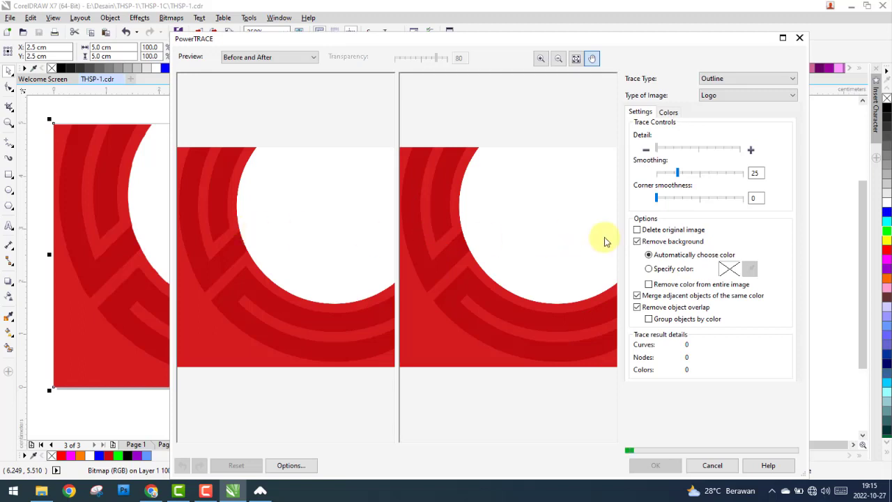
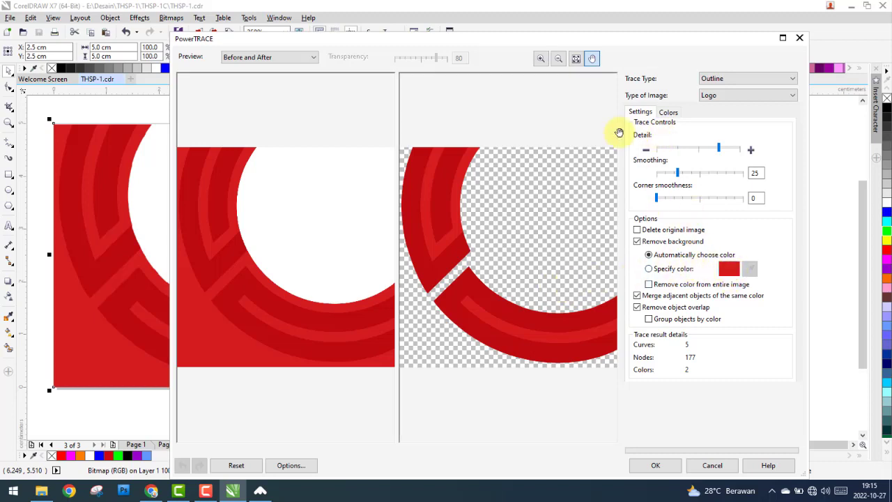
# Trace the red curved-frame bitmap in PowerTRACE Logo mode with a specified background colour, then accept.
pyautogui.click(741, 100)
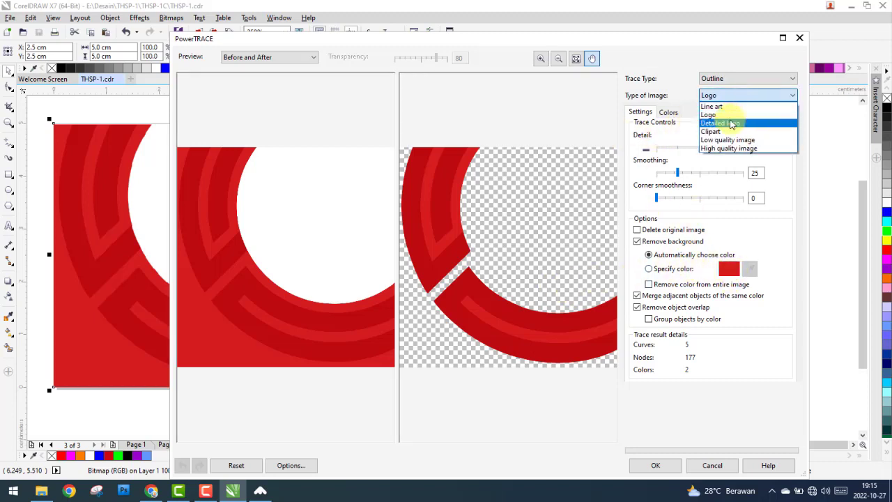
pyautogui.click(730, 108)
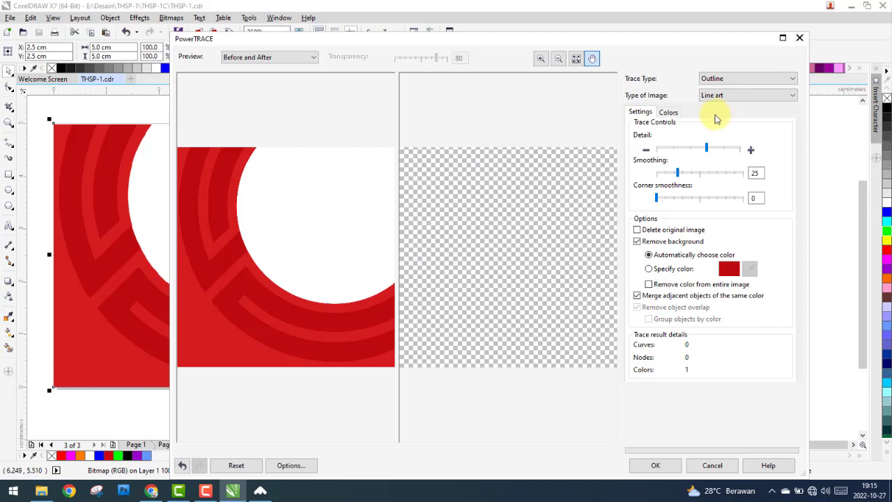
pyautogui.click(723, 101)
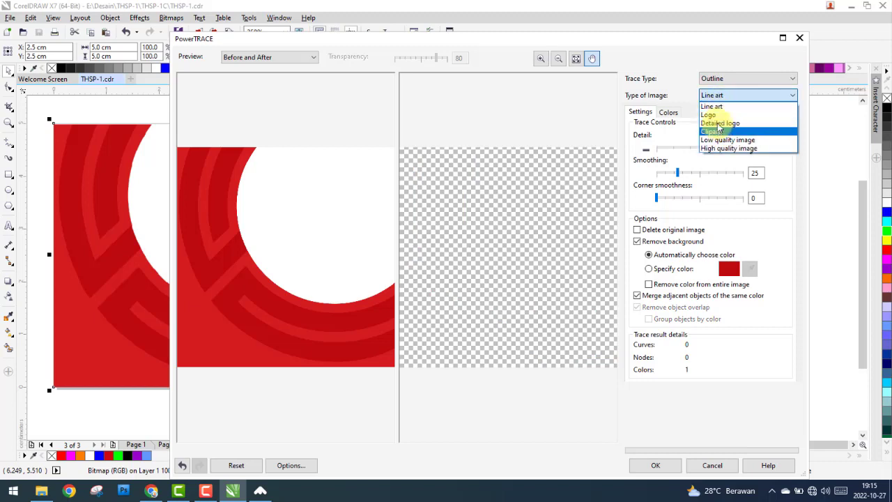
pyautogui.click(719, 116)
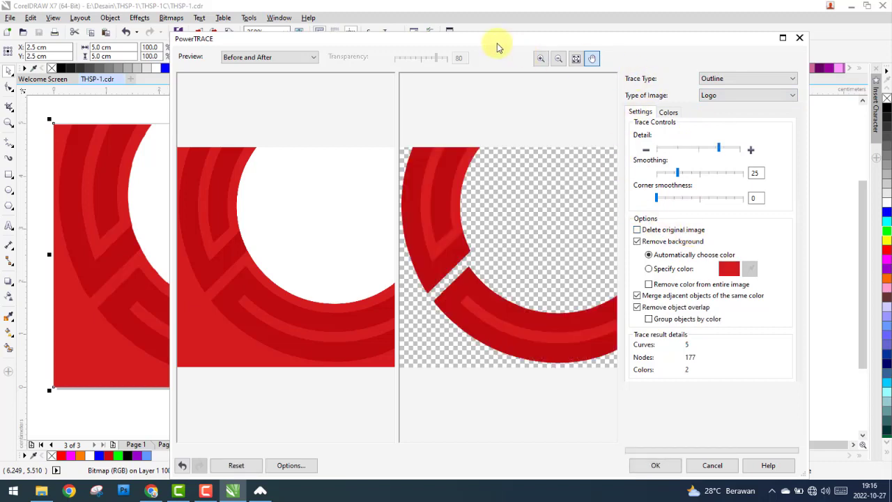
pyautogui.moveTo(497, 46); pyautogui.dragTo(508, 46)
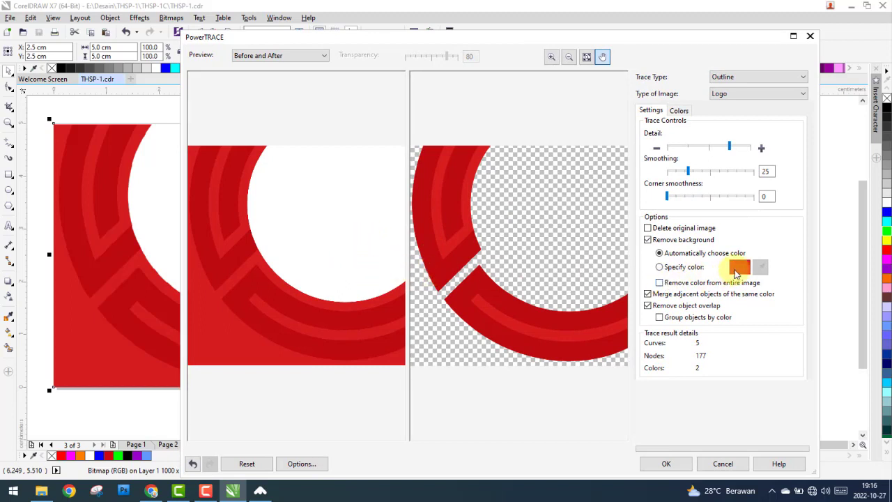
pyautogui.click(660, 270)
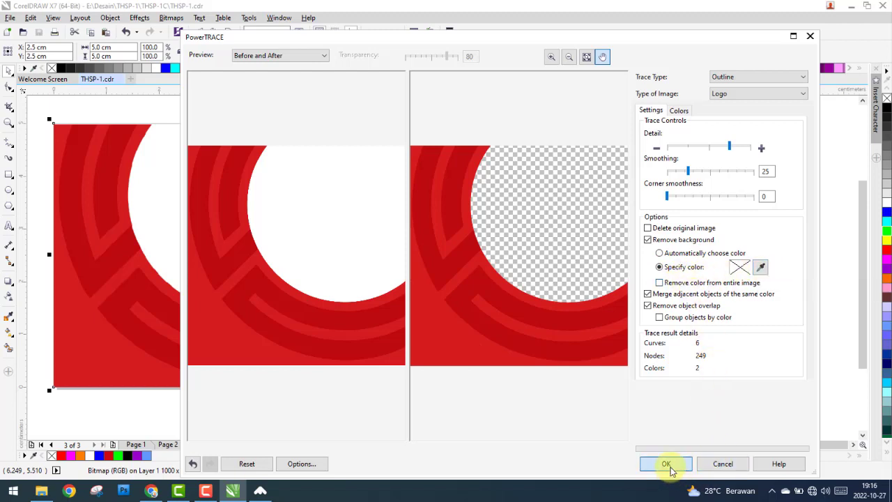
pyautogui.click(668, 466)
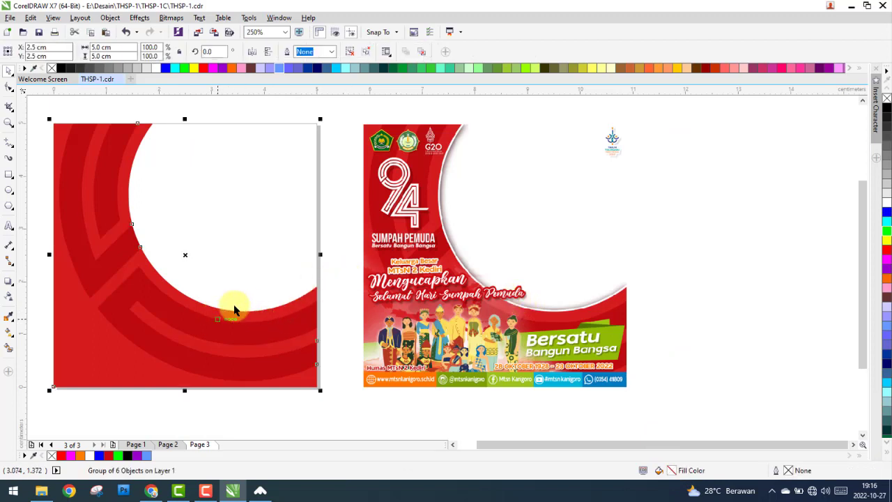
# Ungroup the traced frame and delete the original red bitmap beneath it.
pyautogui.scroll(3, 100, 213)
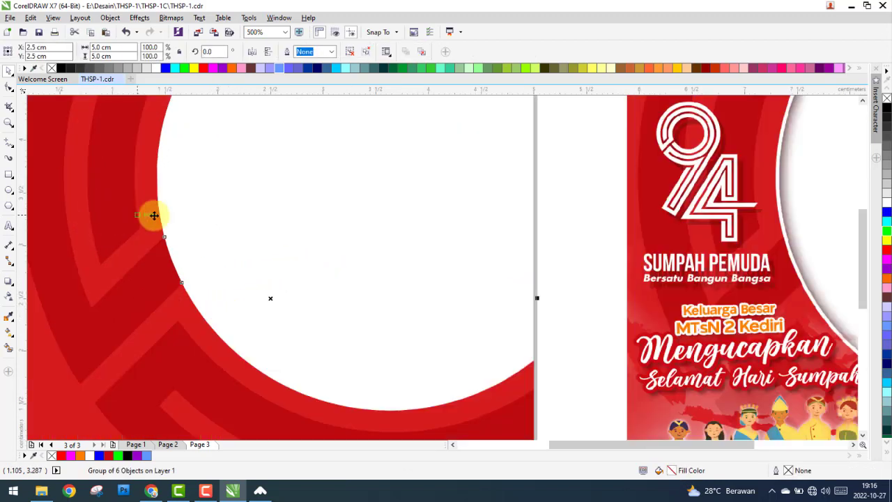
pyautogui.scroll(-3, 153, 213)
pyautogui.click(352, 57)
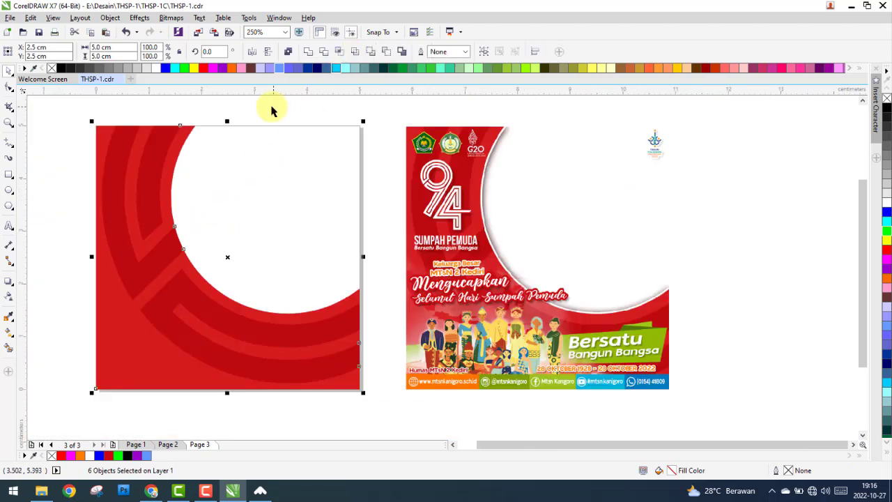
pyautogui.click(175, 140)
pyautogui.click(208, 147)
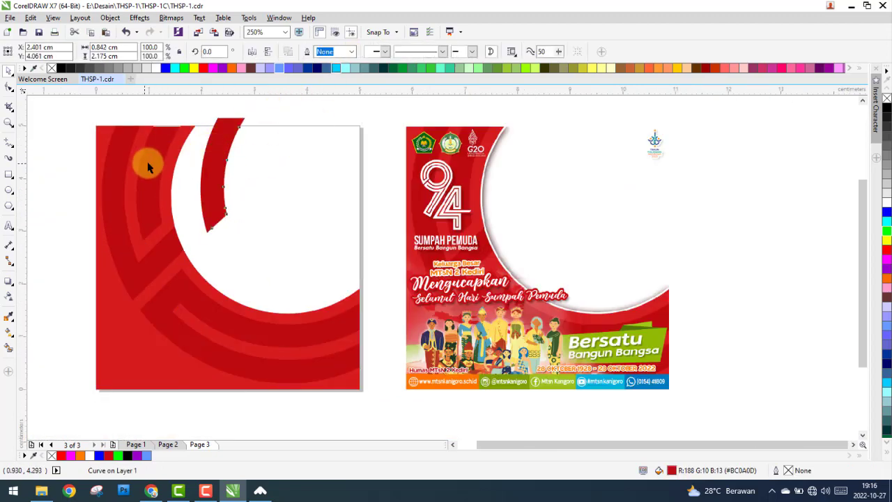
pyautogui.click(173, 158)
pyautogui.press('Delete')
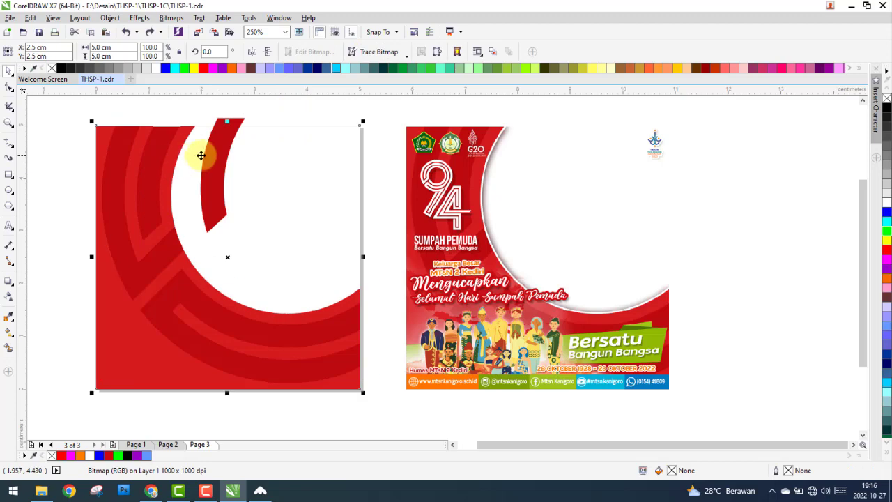
# Send the large traced red curve to the back of its layer.
pyautogui.click(200, 149)
pyautogui.click(140, 237)
pyautogui.click(182, 324)
pyautogui.moveTo(182, 324); pyautogui.dragTo(296, 328)
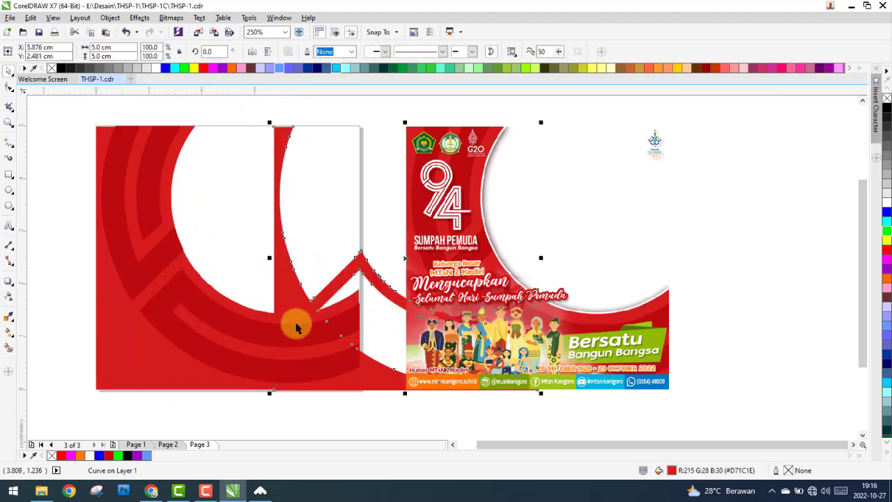
pyautogui.hotkey('ctrl', 'z')
pyautogui.scroll(-1, 278, 310)
pyautogui.scroll(1, 225, 342)
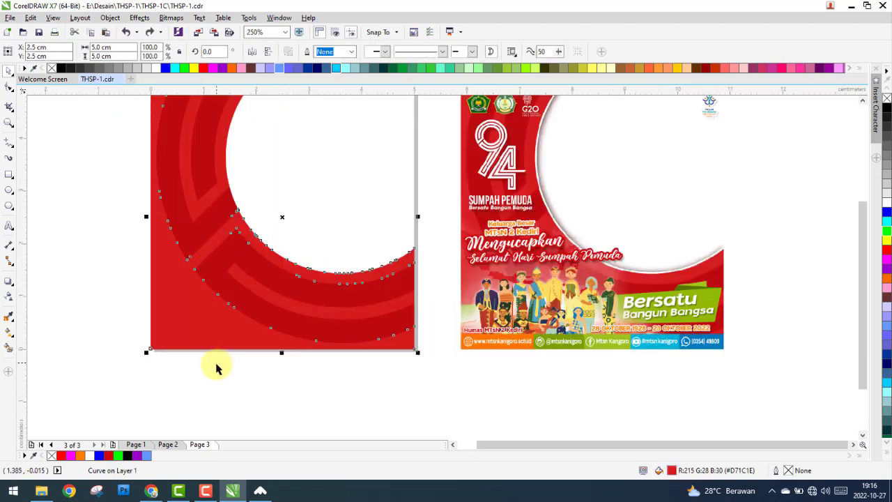
pyautogui.rightClick(233, 332)
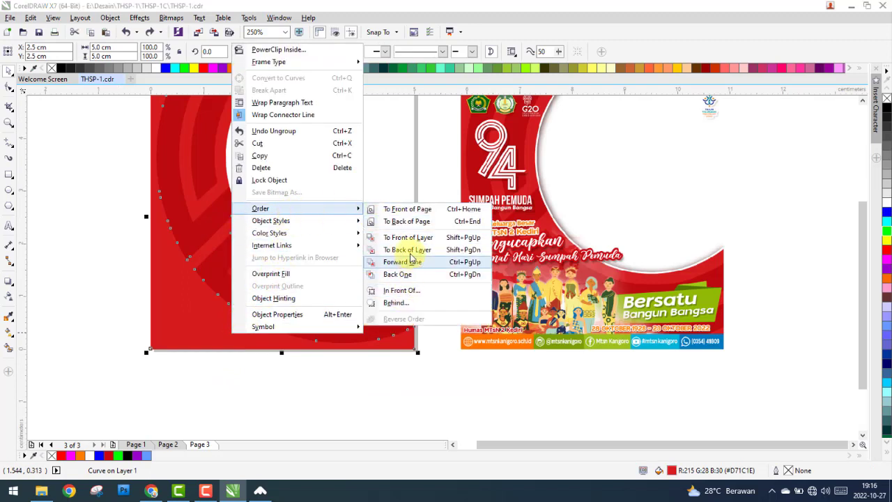
pyautogui.moveTo(260, 209)
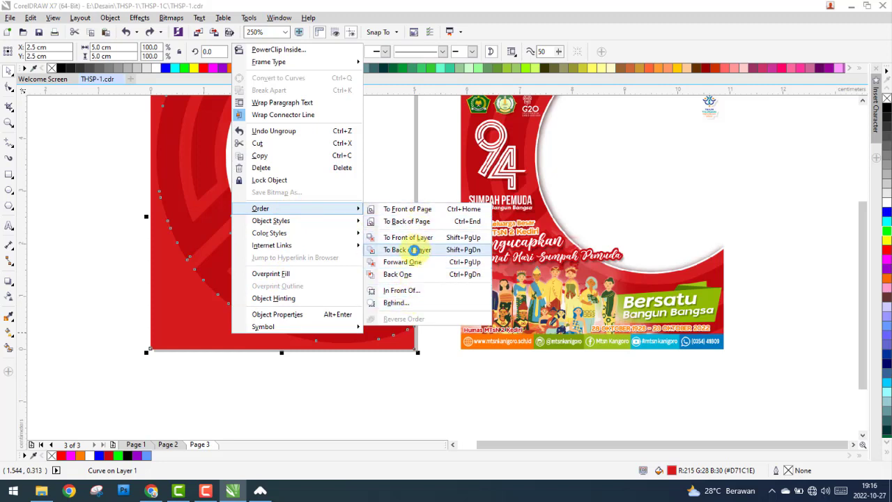
pyautogui.click(414, 250)
# Move the original red bitmap onto the right page and lock it.
pyautogui.moveTo(209, 334); pyautogui.dragTo(587, 365)
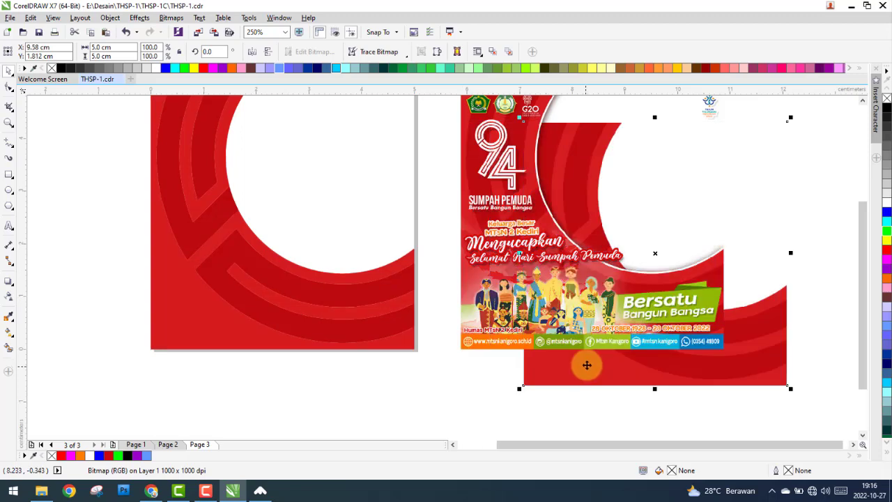
pyautogui.moveTo(767, 324); pyautogui.dragTo(792, 283)
pyautogui.rightClick(792, 284)
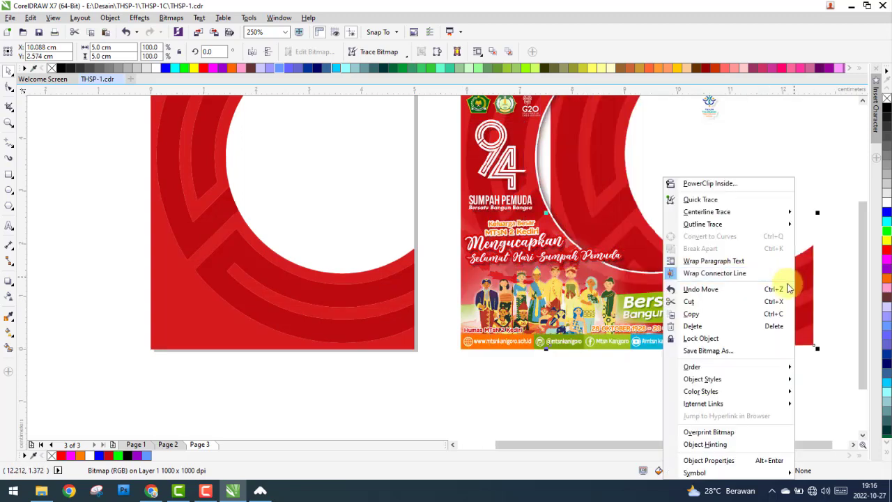
pyautogui.click(704, 338)
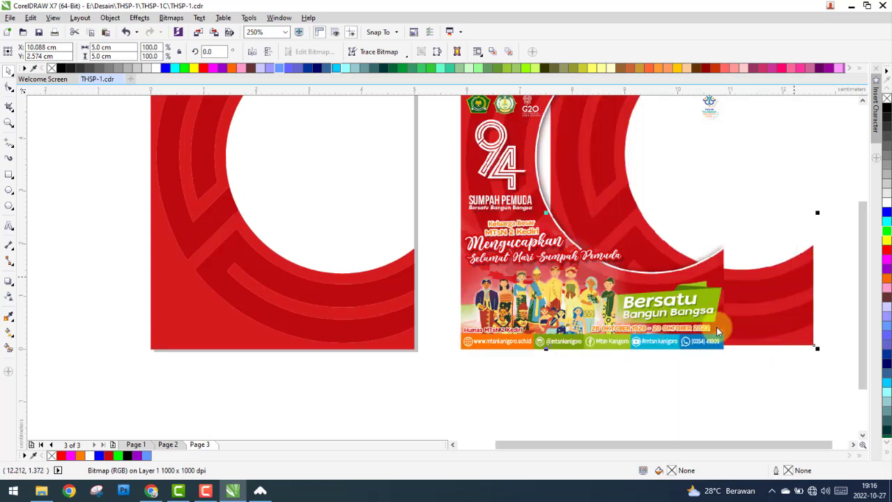
# Marquee-select the six traced red pieces on the left page and weld them.
pyautogui.click(248, 326)
pyautogui.scroll(-2, 247, 335)
pyautogui.moveTo(248, 314); pyautogui.dragTo(311, 347)
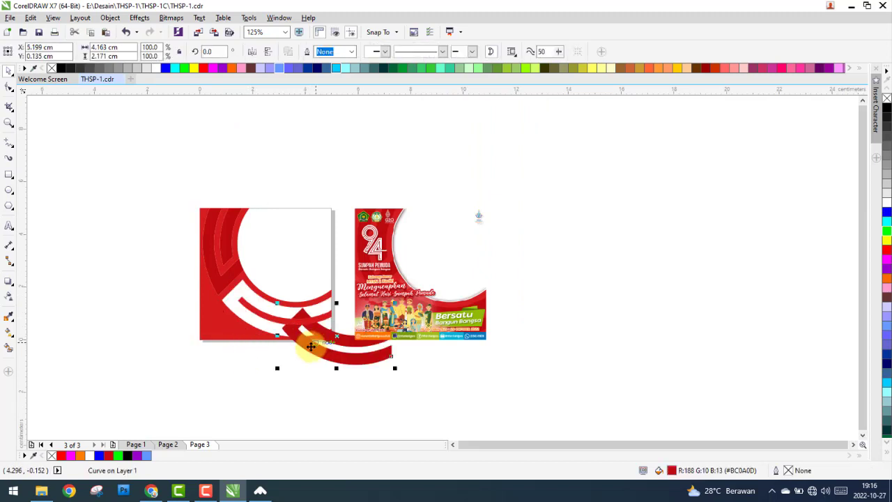
pyautogui.hotkey('ctrl', 'z')
pyautogui.moveTo(163, 195); pyautogui.dragTo(338, 356)
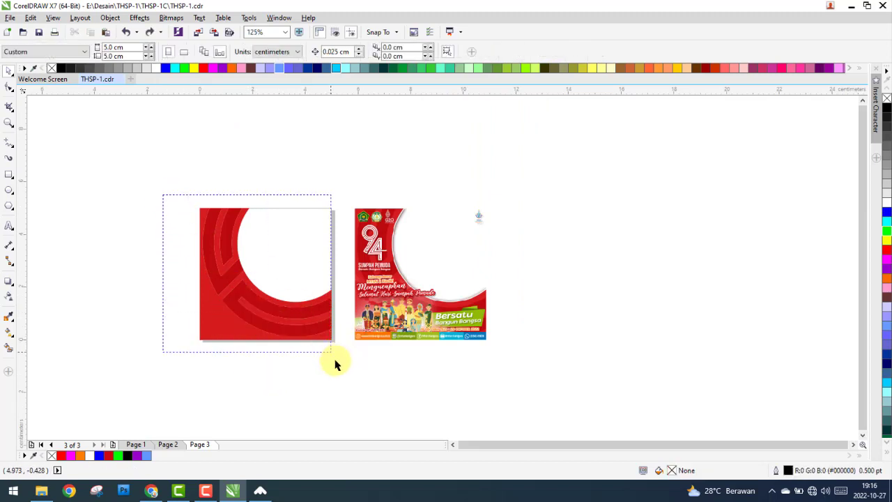
pyautogui.click(308, 52)
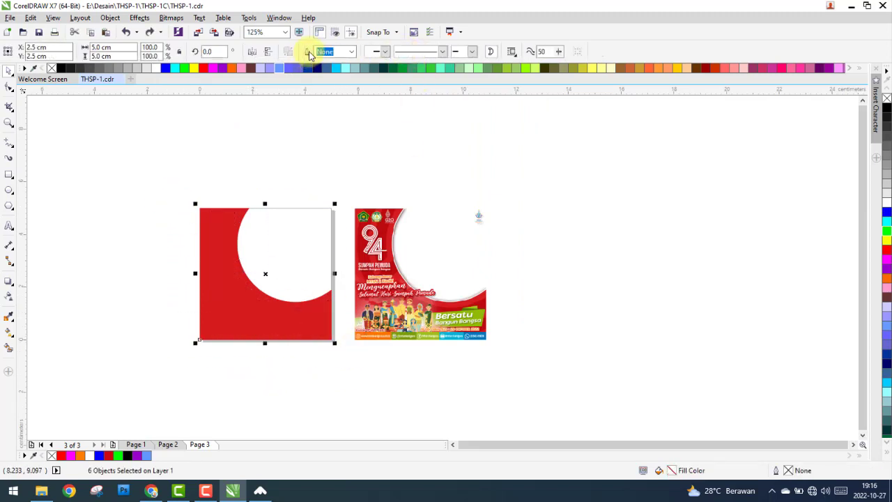
pyautogui.scroll(2, 291, 263)
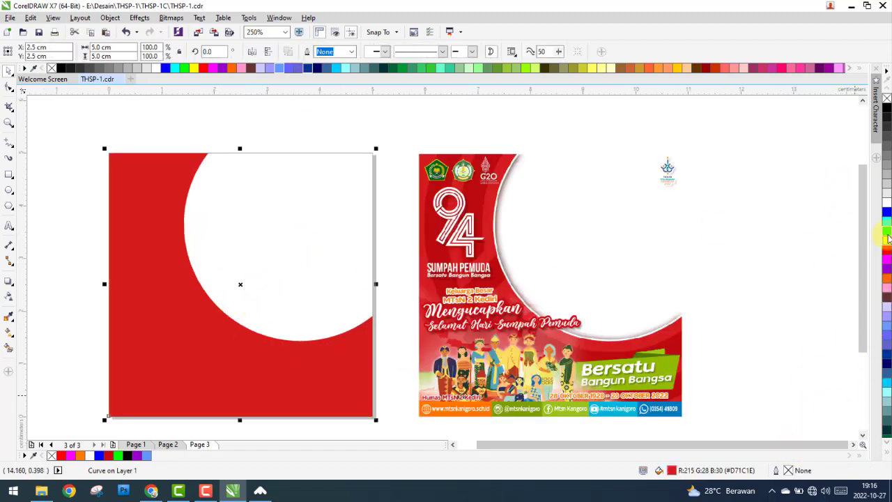
# Give the red shape a 1.0 pt blue outline.
pyautogui.rightClick(889, 220)
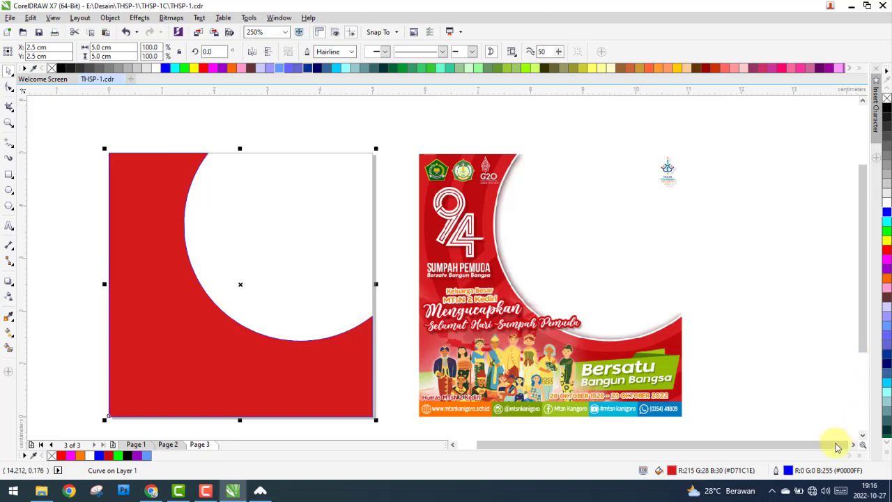
pyautogui.doubleClick(787, 470)
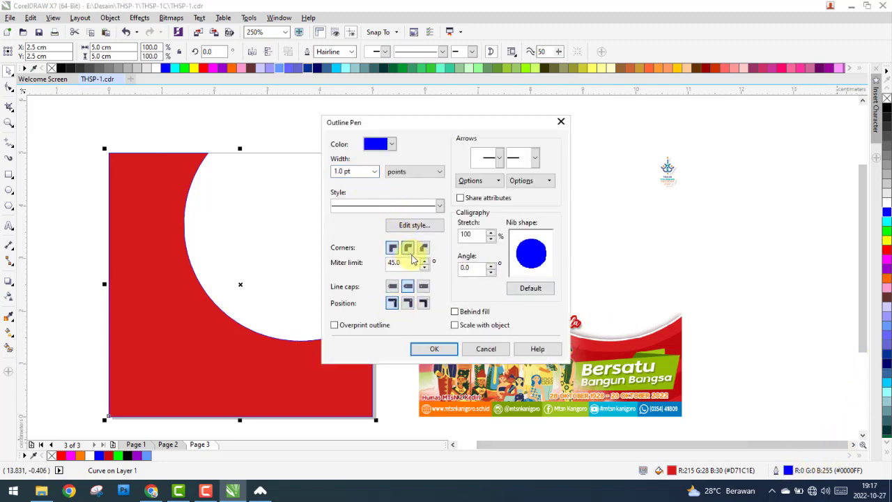
pyautogui.click(435, 349)
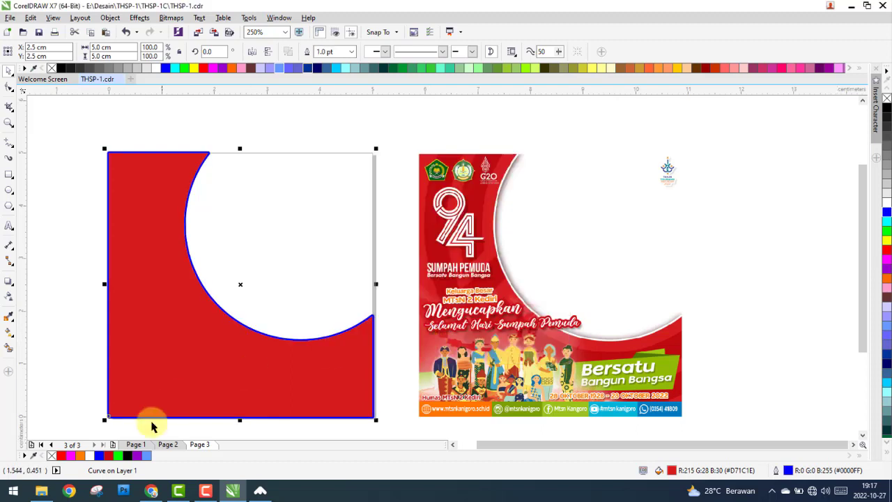
# Move the red shape onto Page 1.
pyautogui.scroll(-1, 307, 318)
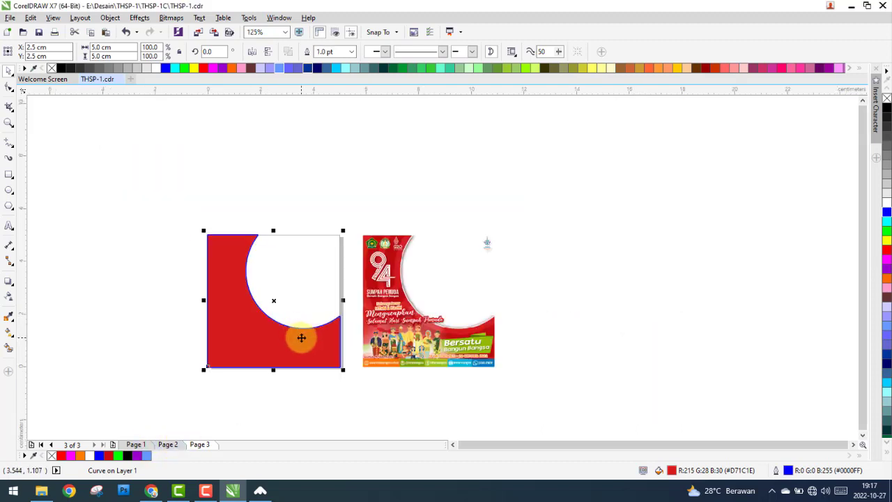
pyautogui.moveTo(299, 339); pyautogui.dragTo(156, 339)
pyautogui.click(172, 444)
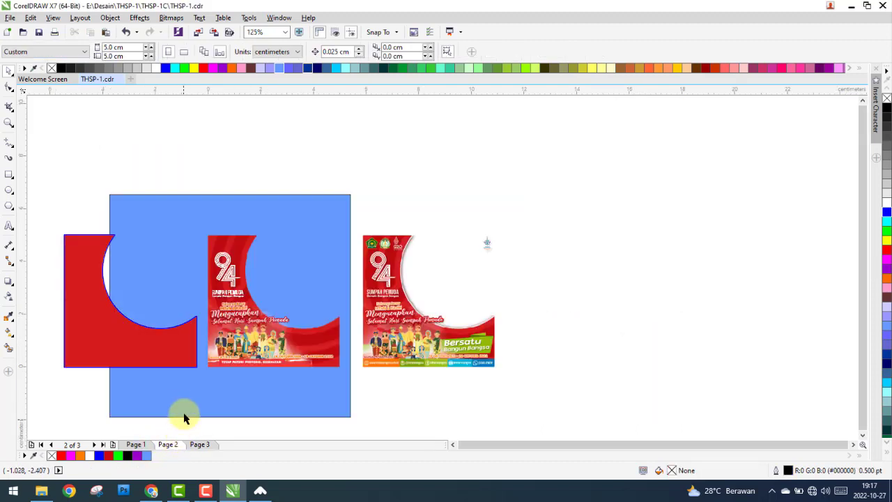
pyautogui.click(136, 445)
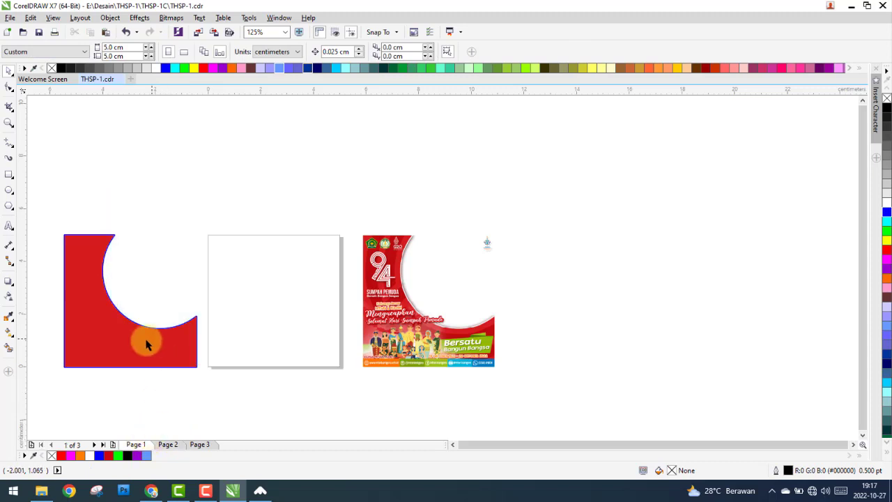
pyautogui.moveTo(145, 339)
pyautogui.mouseDown()
pyautogui.moveTo(492, 337)
pyautogui.moveTo(327, 361)
pyautogui.moveTo(341, 327)
pyautogui.mouseUp()
# Zoom in and drop the red shape over the artwork's lower-left corner, curve following the circle.
pyautogui.scroll(1, 460, 320)
pyautogui.scroll(2, 352, 303)
pyautogui.scroll(1, 350, 296)
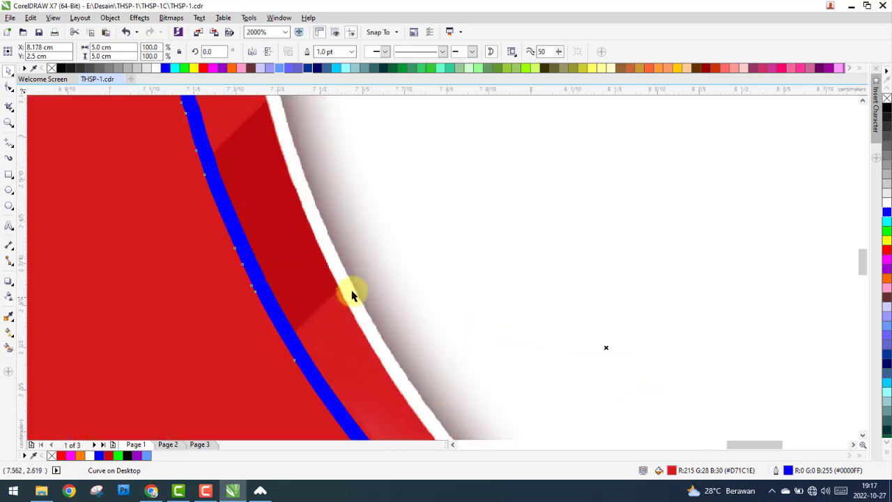
pyautogui.scroll(-4, 395, 303)
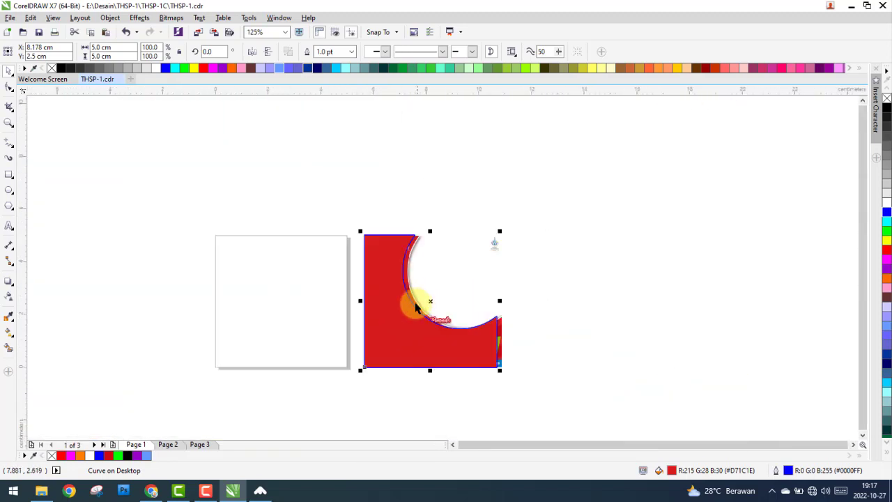
pyautogui.scroll(1, 429, 306)
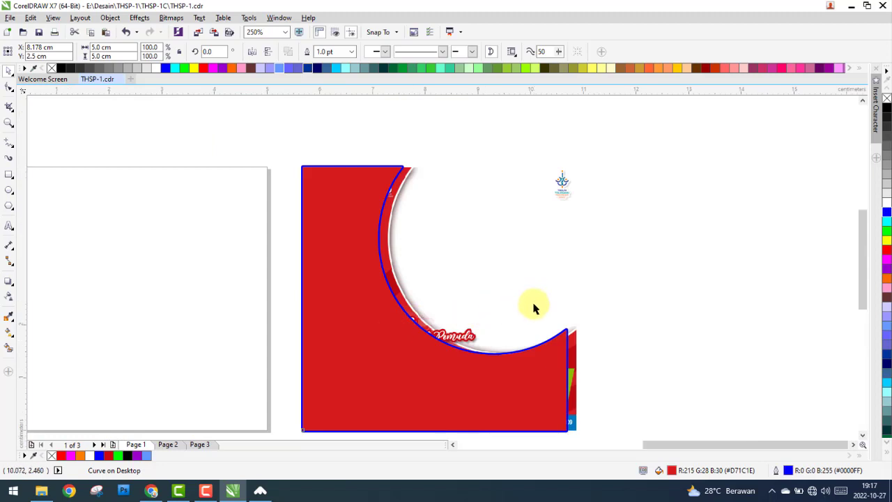
pyautogui.scroll(1, 534, 304)
pyautogui.moveTo(245, 342); pyautogui.dragTo(183, 288)
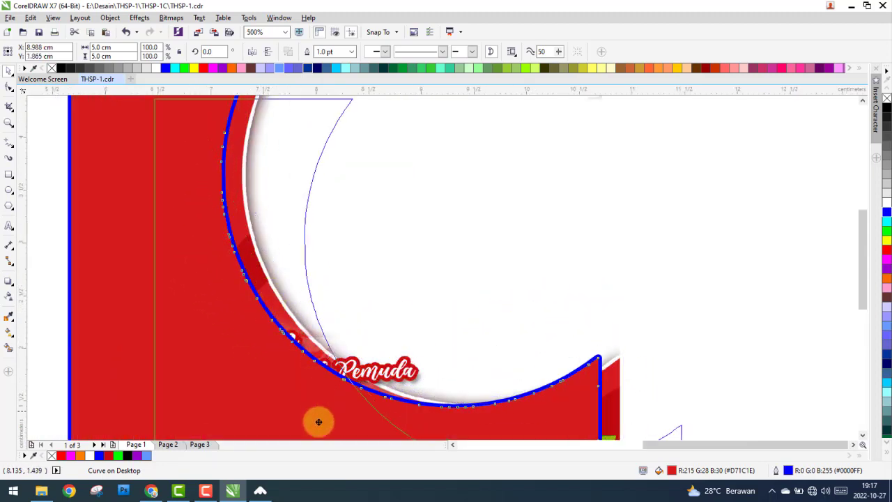
pyautogui.moveTo(184, 288)
pyautogui.mouseDown()
pyautogui.moveTo(290, 195)
pyautogui.moveTo(258, 237)
pyautogui.mouseUp()
pyautogui.scroll(-1, 258, 237)
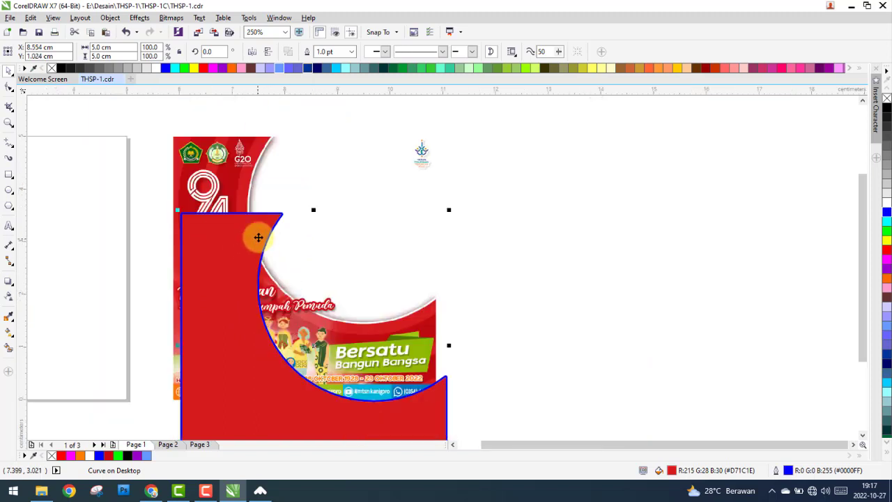
pyautogui.scroll(1, 269, 228)
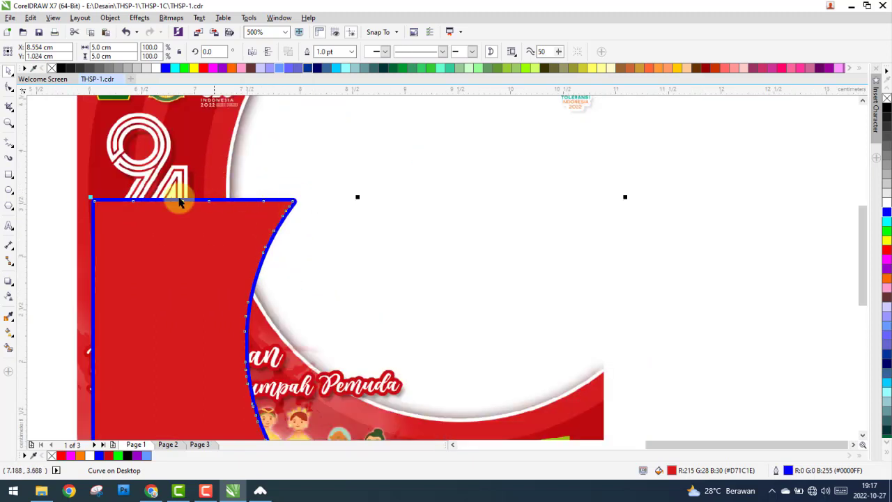
# Add a Flat Top Right drop shadow to the red shape, pulled in close.
pyautogui.click(9, 281)
pyautogui.moveTo(199, 265); pyautogui.dragTo(279, 286)
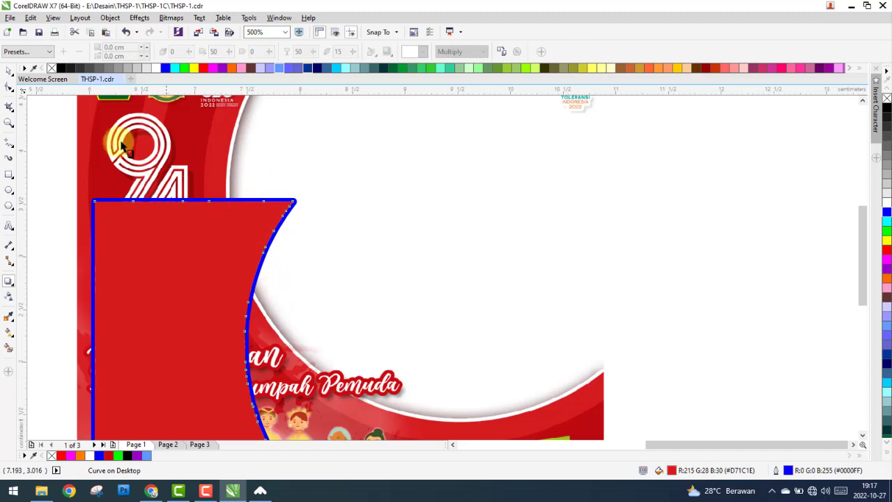
pyautogui.click(39, 55)
pyautogui.click(70, 72)
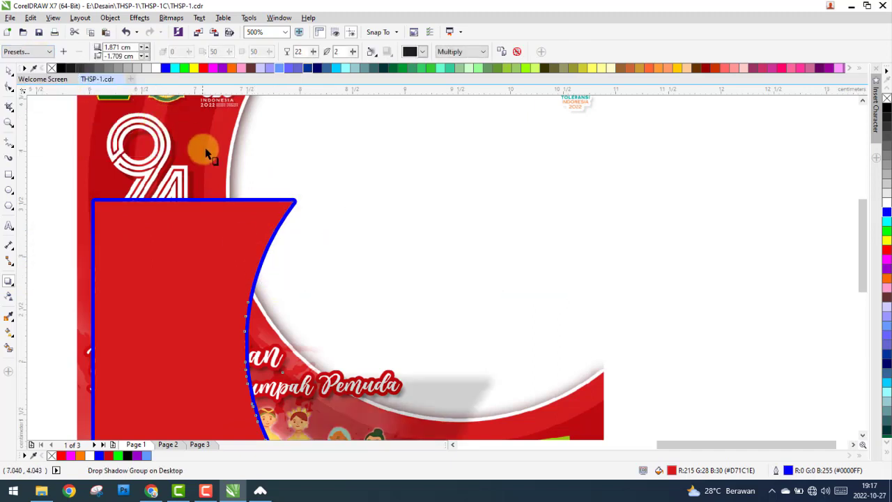
pyautogui.scroll(-1, 276, 231)
pyautogui.scroll(-2, 275, 230)
pyautogui.scroll(2, 269, 211)
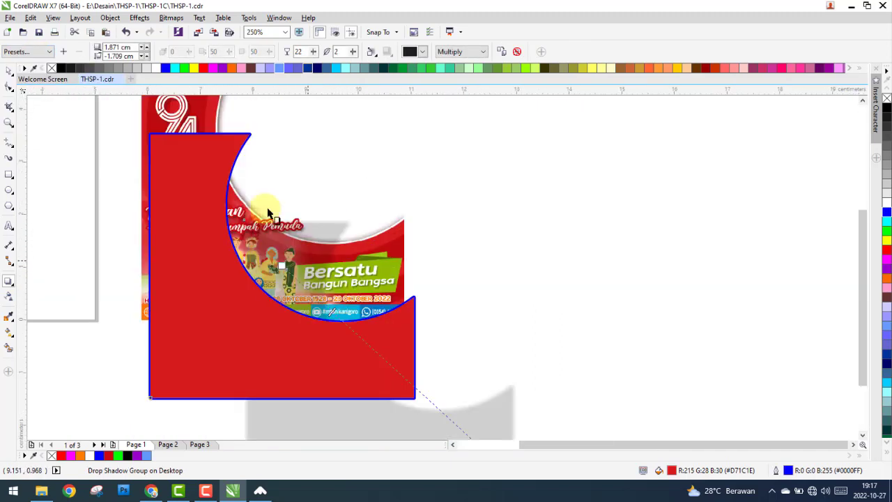
pyautogui.click(44, 54)
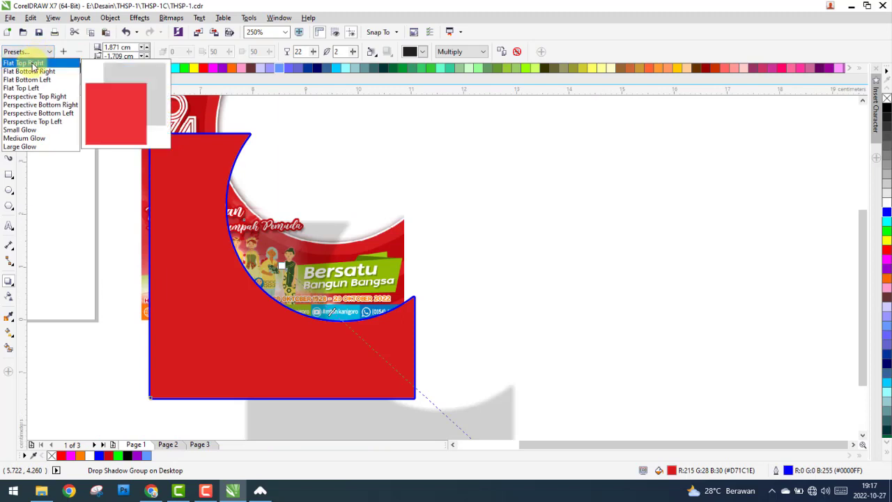
pyautogui.click(32, 63)
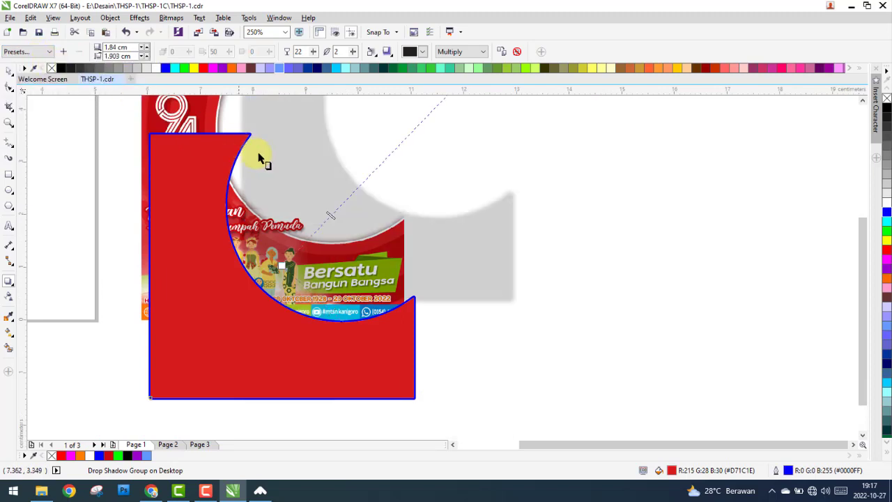
pyautogui.scroll(-2, 319, 200)
pyautogui.scroll(2, 379, 149)
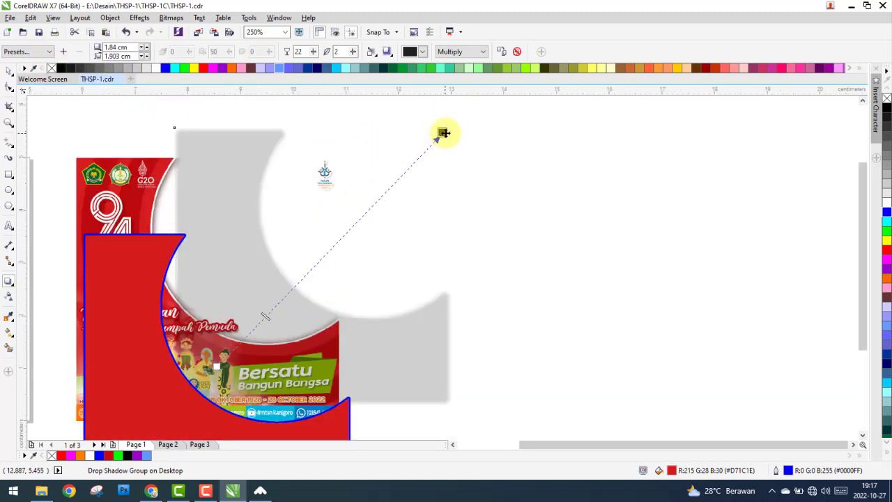
pyautogui.moveTo(442, 133)
pyautogui.mouseDown()
pyautogui.moveTo(365, 233)
pyautogui.moveTo(356, 282)
pyautogui.mouseUp()
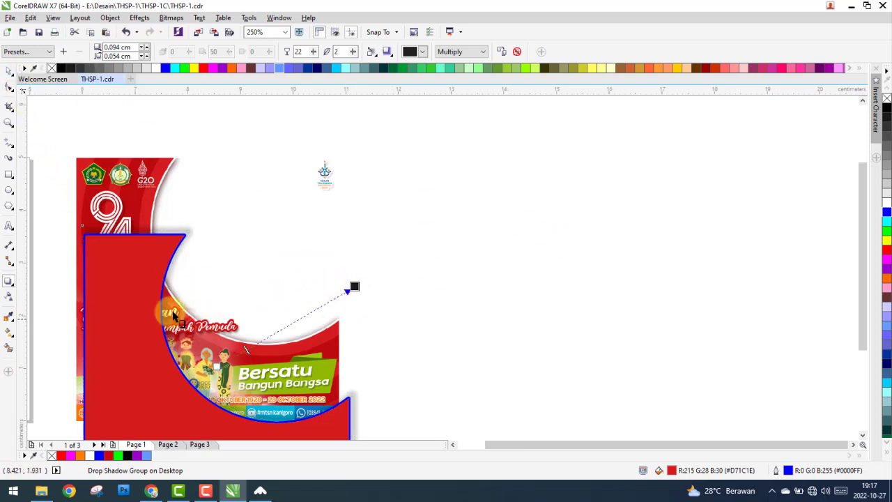
# Give the red shape a white outline and reselect the shadowed group.
pyautogui.click(9, 71)
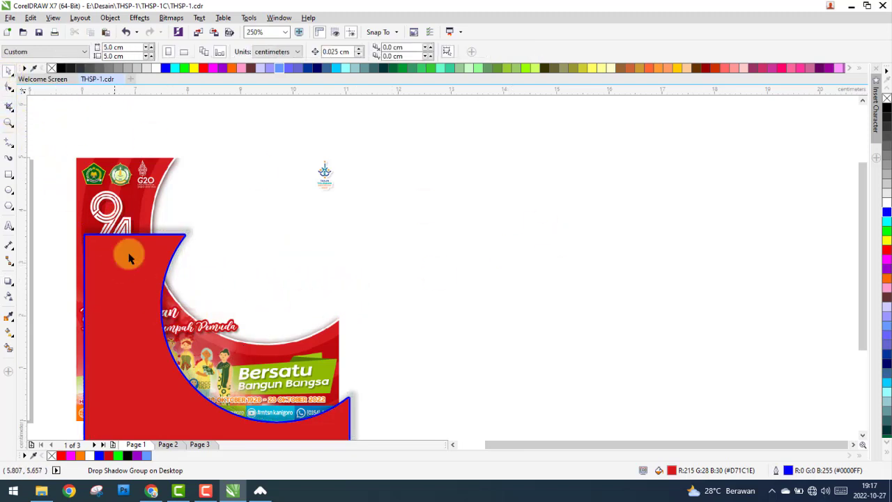
pyautogui.click(271, 264)
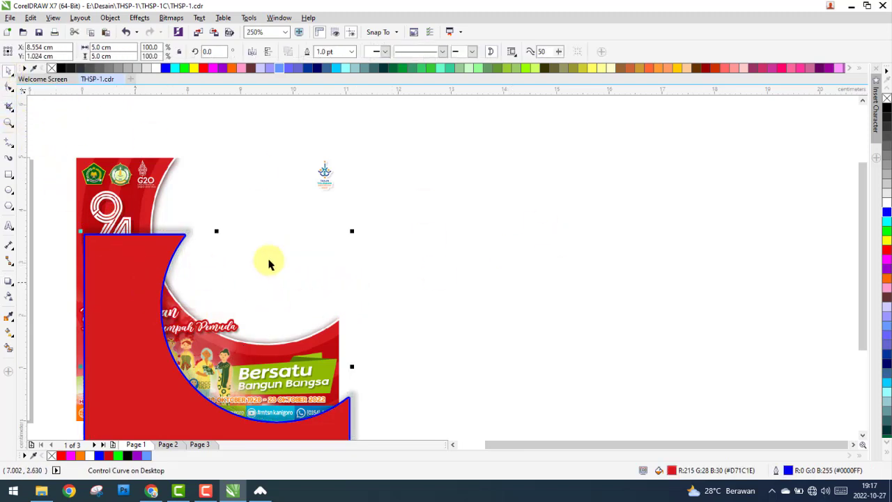
pyautogui.rightClick(159, 70)
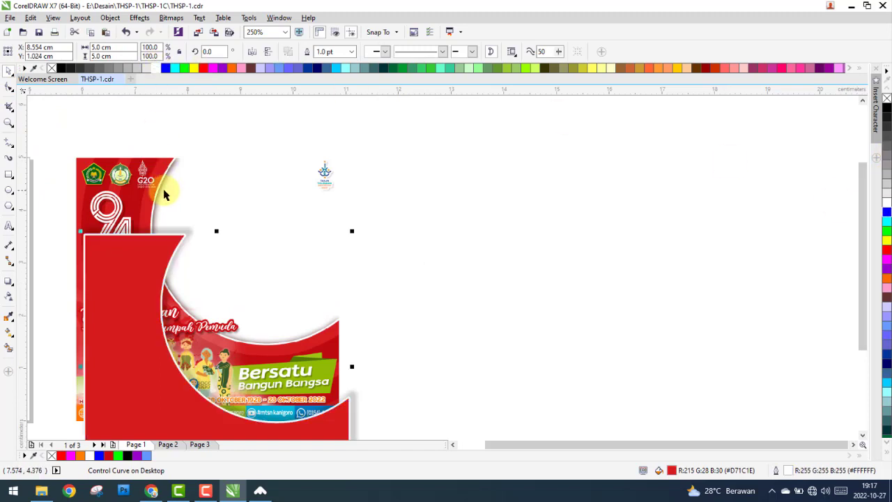
pyautogui.click(215, 227)
pyautogui.click(176, 240)
# Lower the shadow feathering, set opacity to 30 and fine-tune the shadow offset.
pyautogui.scroll(1, 175, 251)
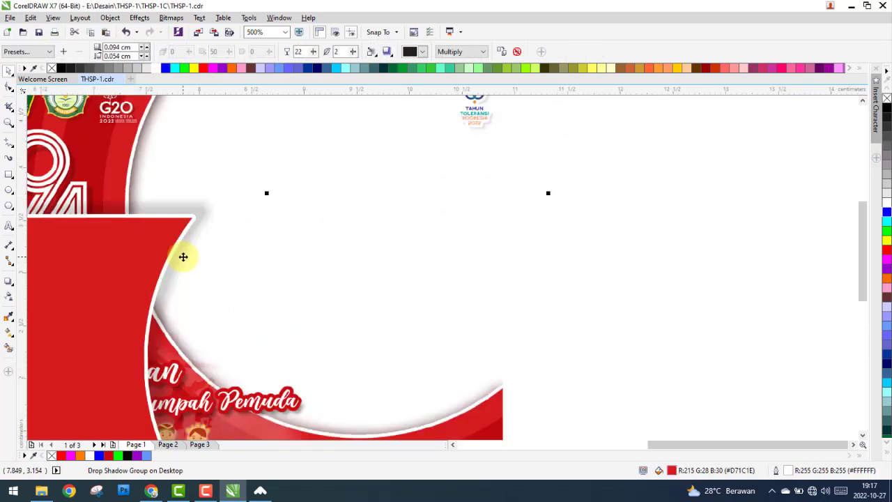
pyautogui.scroll(-1, 181, 255)
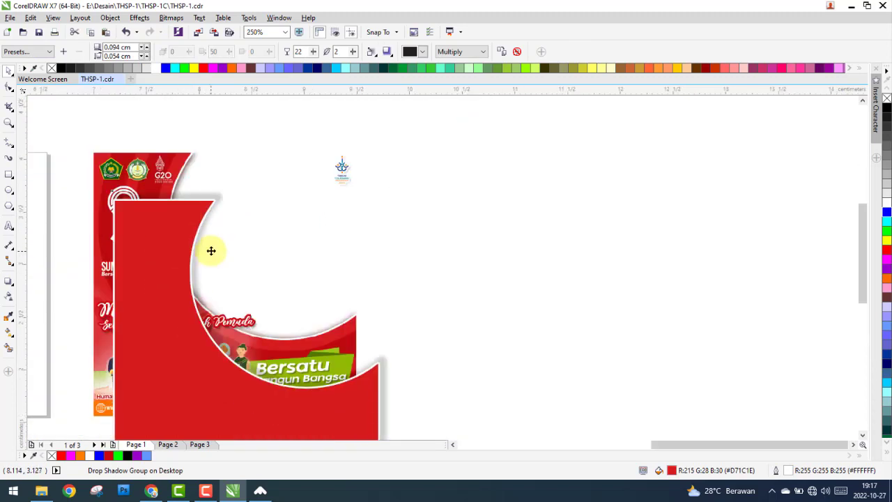
pyautogui.scroll(1, 209, 248)
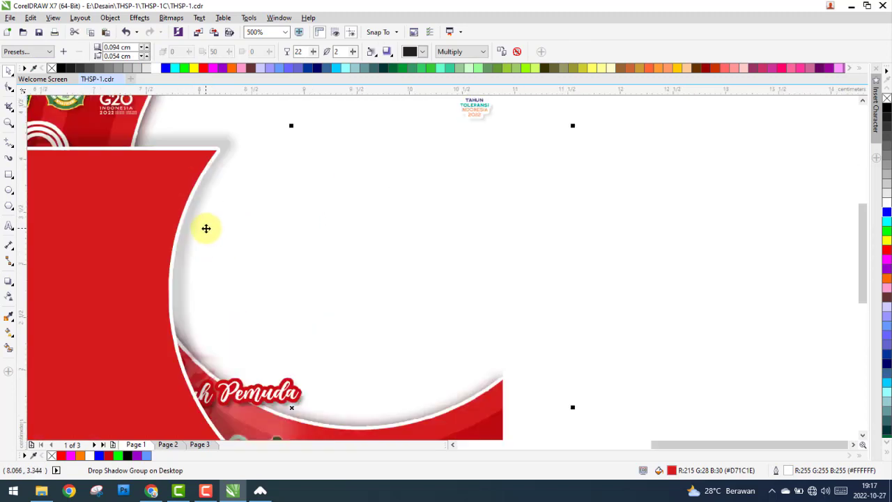
pyautogui.click(7, 283)
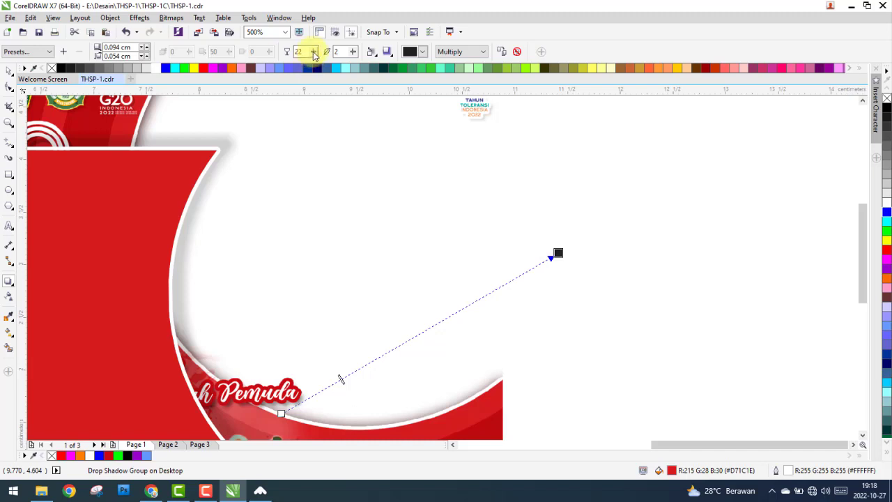
pyautogui.click(314, 55)
pyautogui.click(314, 51)
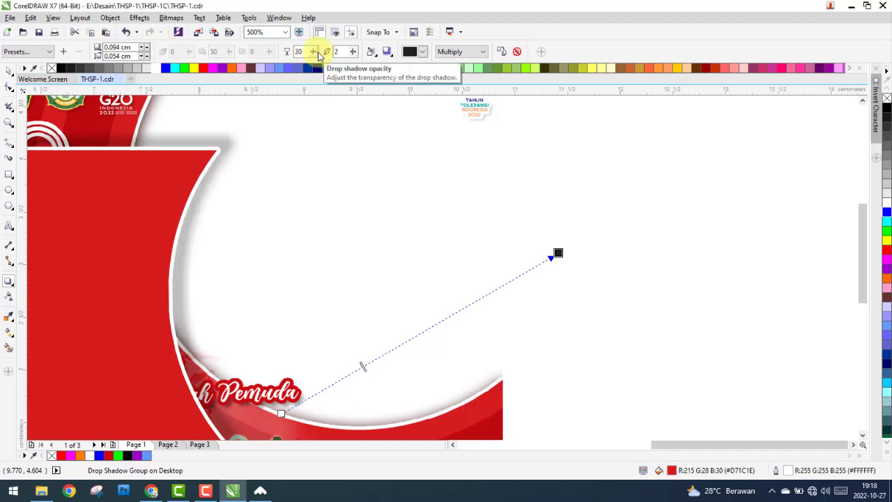
pyautogui.scroll(-1, 304, 189)
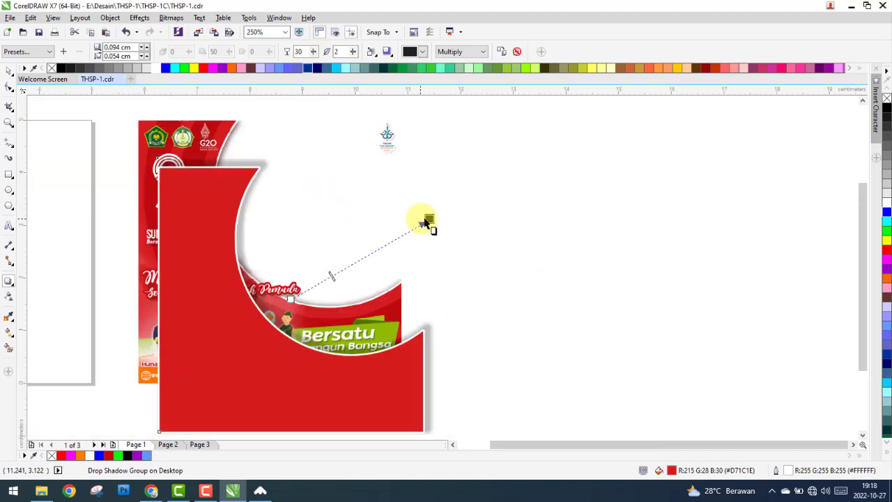
pyautogui.moveTo(426, 221); pyautogui.dragTo(427, 223)
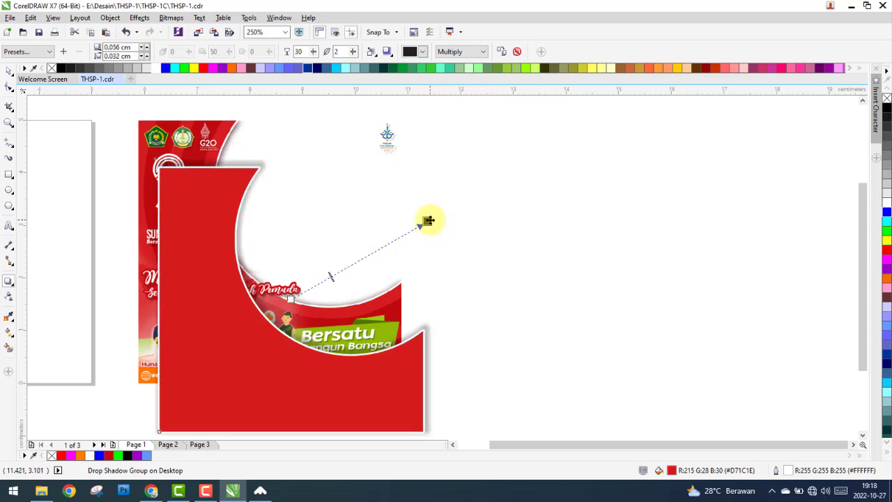
pyautogui.moveTo(431, 221); pyautogui.dragTo(433, 221)
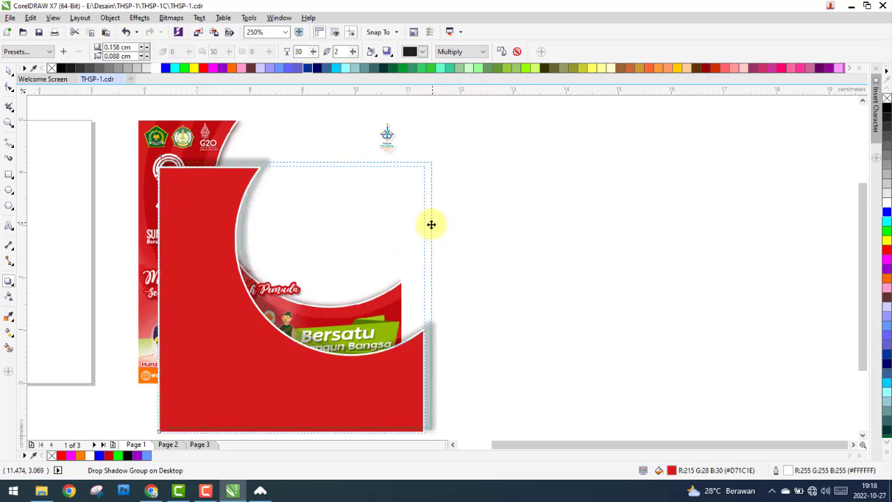
# Change the drop shadow colour to dark red.
pyautogui.click(421, 55)
pyautogui.click(409, 137)
pyautogui.click(232, 184)
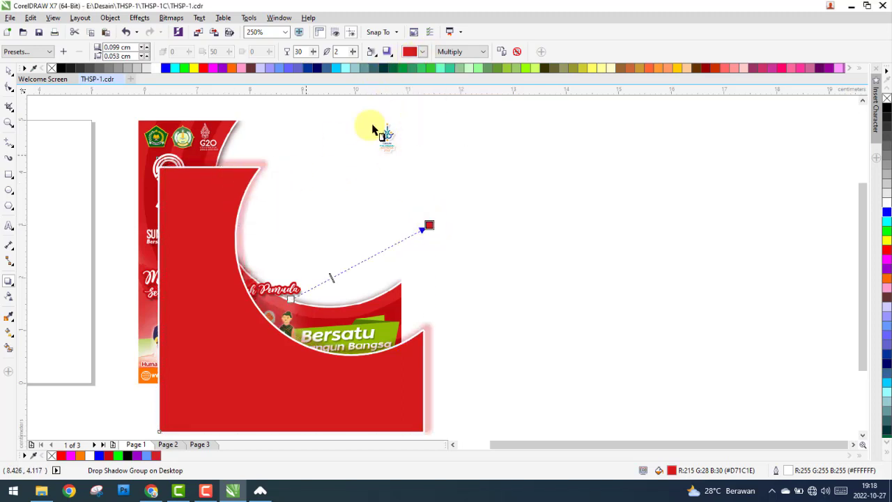
pyautogui.click(422, 52)
pyautogui.click(436, 137)
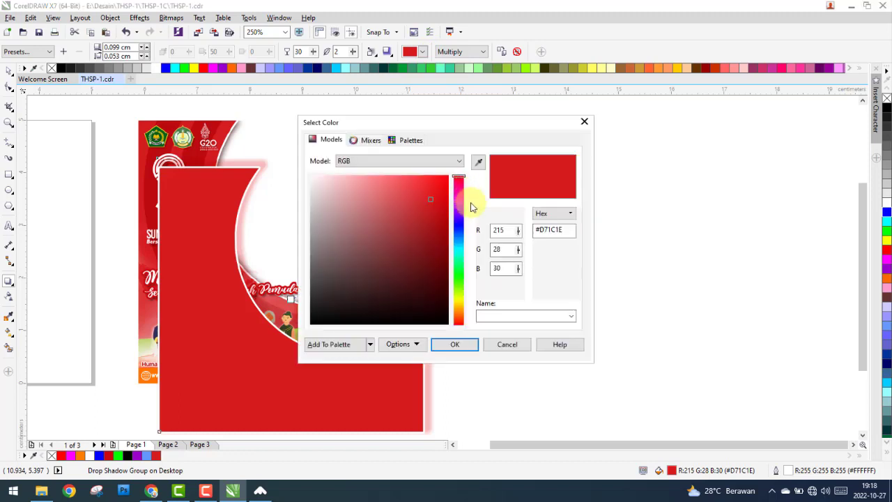
pyautogui.click(441, 276)
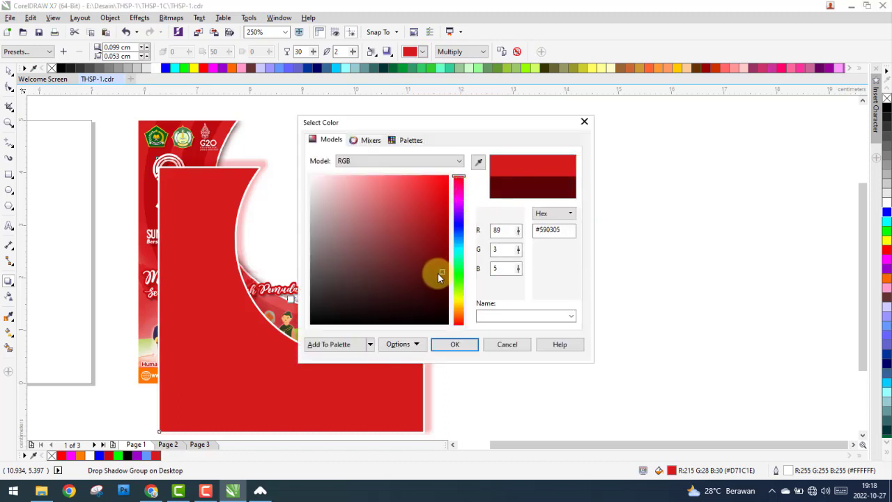
pyautogui.click(452, 341)
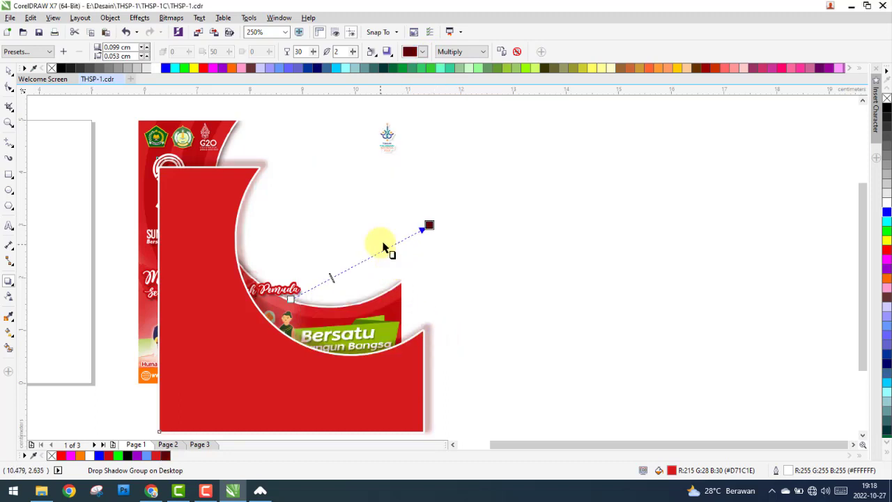
# Set the shadow opacity from 44 down to 40 and return to the Pick tool.
pyautogui.scroll(2, 382, 216)
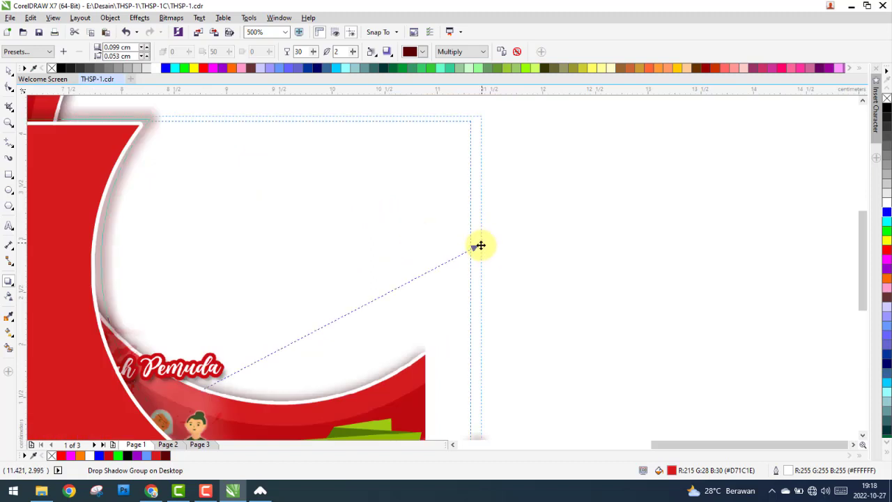
pyautogui.scroll(-2, 428, 242)
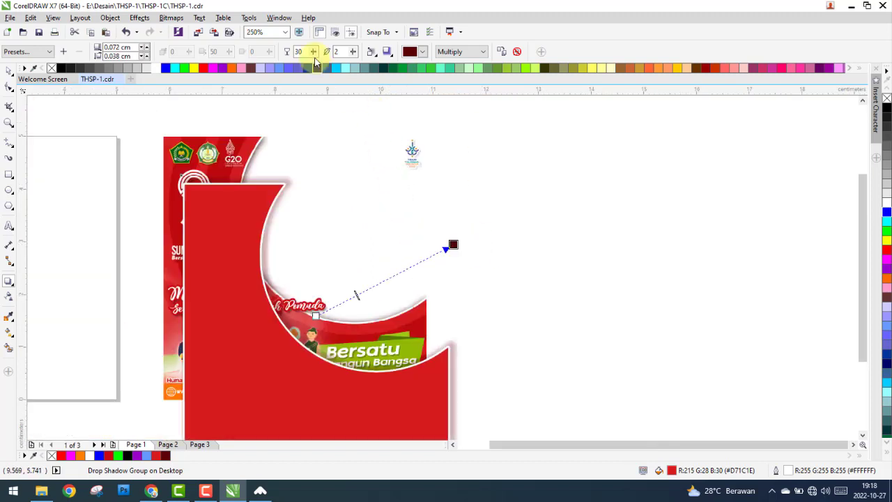
pyautogui.moveTo(323, 69); pyautogui.dragTo(326, 70)
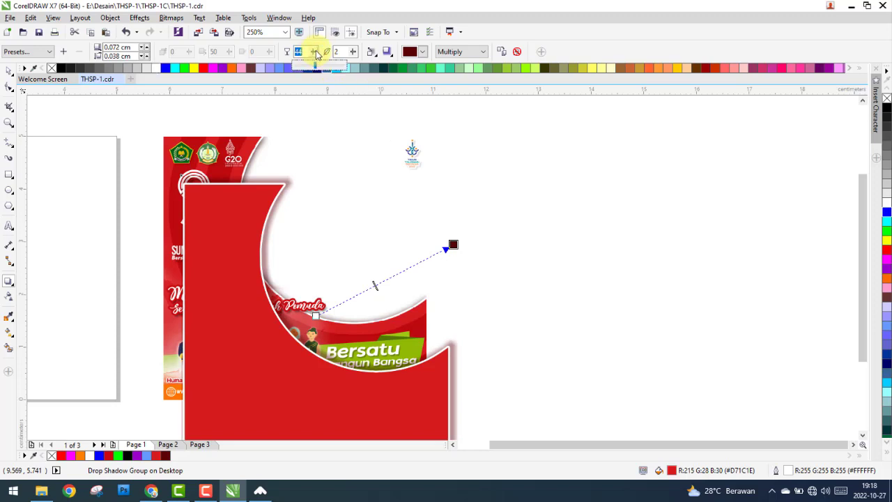
pyautogui.moveTo(315, 55); pyautogui.dragTo(314, 56)
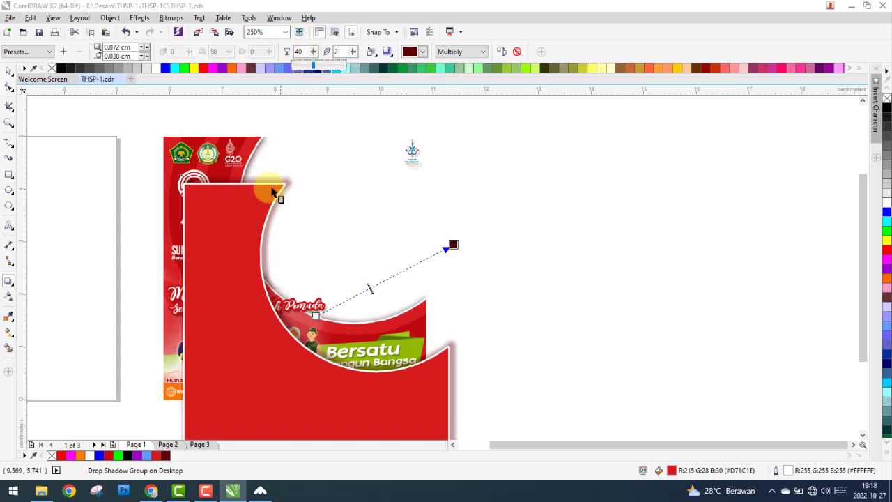
pyautogui.click(9, 72)
# Drag the red frame shape onto the blank white square.
pyautogui.scroll(-2, 314, 183)
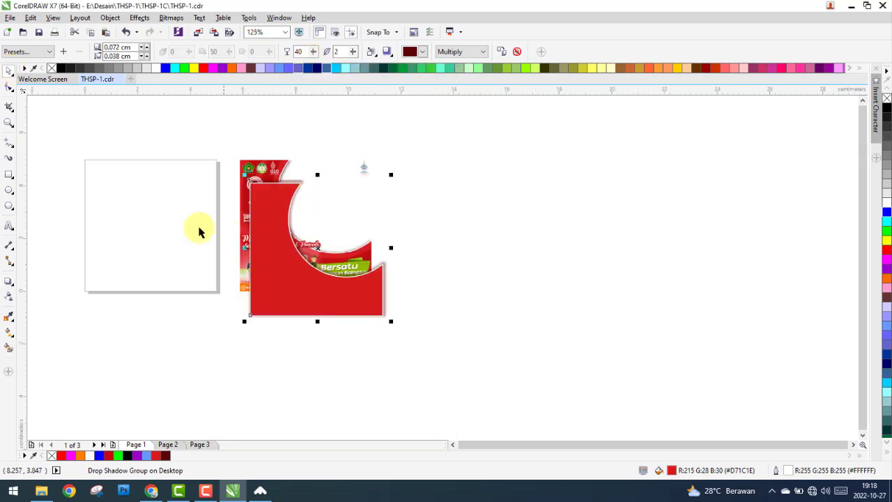
pyautogui.click(27, 234)
pyautogui.click(10, 179)
pyautogui.click(94, 203)
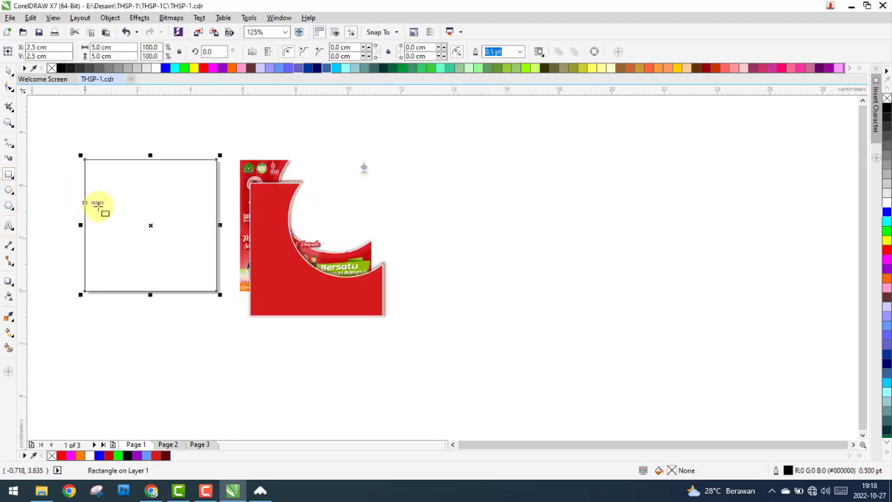
pyautogui.click(248, 245)
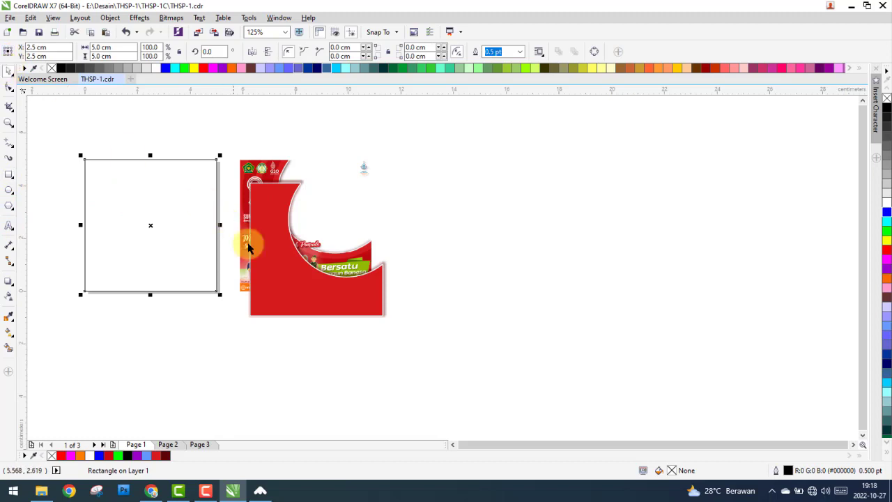
pyautogui.click(274, 233)
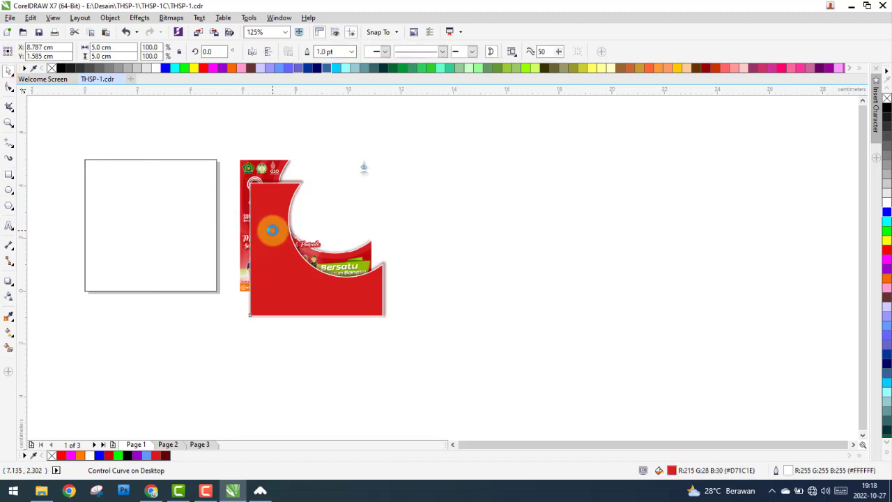
pyautogui.moveTo(272, 230); pyautogui.dragTo(107, 207)
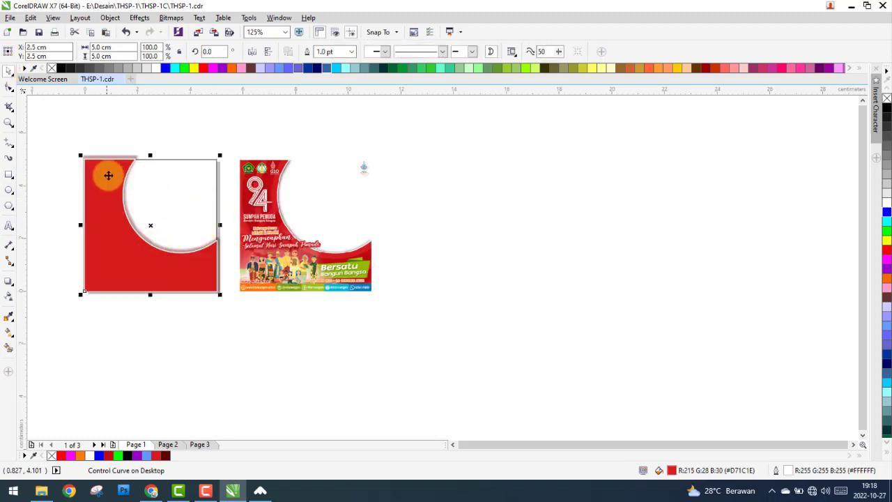
# Send the frame's drop-shadow group to the back of the layer.
pyautogui.scroll(2, 129, 154)
pyautogui.scroll(2, 137, 169)
pyautogui.scroll(2, 159, 173)
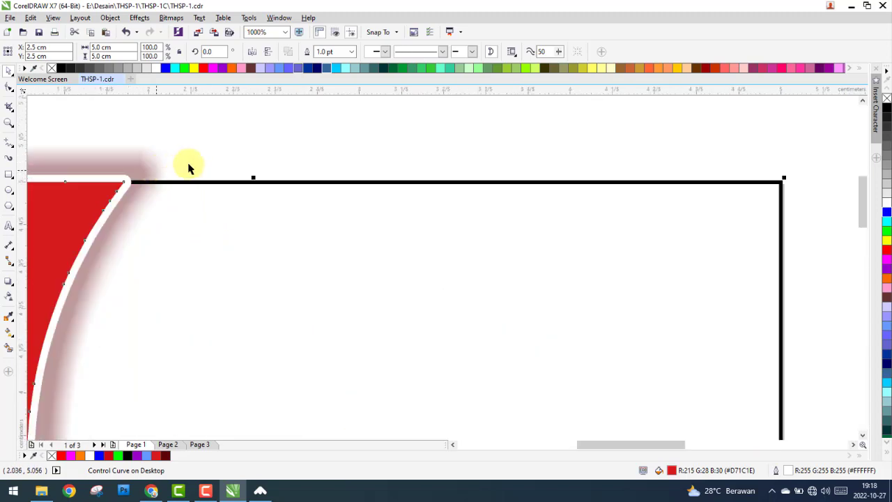
pyautogui.click(127, 177)
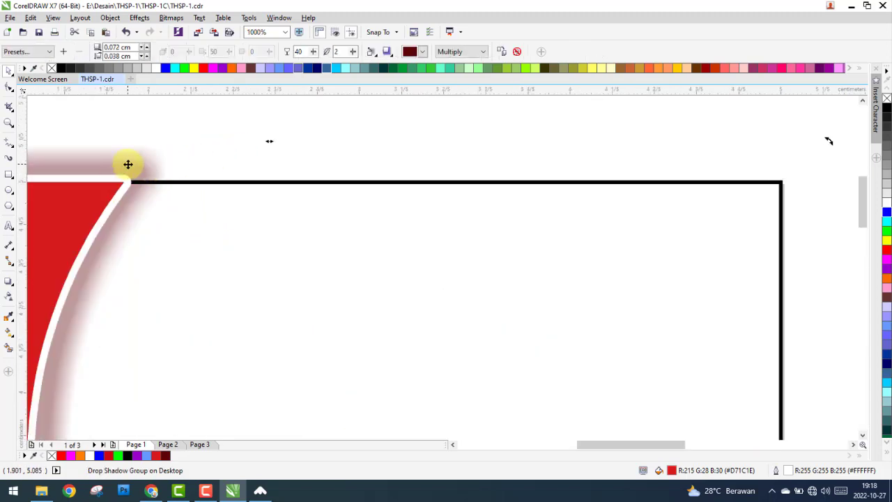
pyautogui.rightClick(129, 164)
pyautogui.moveTo(160, 252)
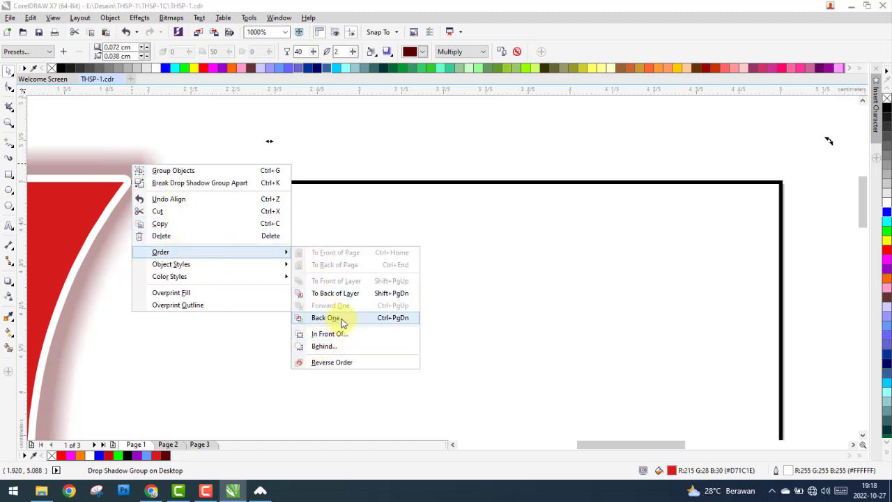
pyautogui.click(351, 293)
pyautogui.rightClick(130, 161)
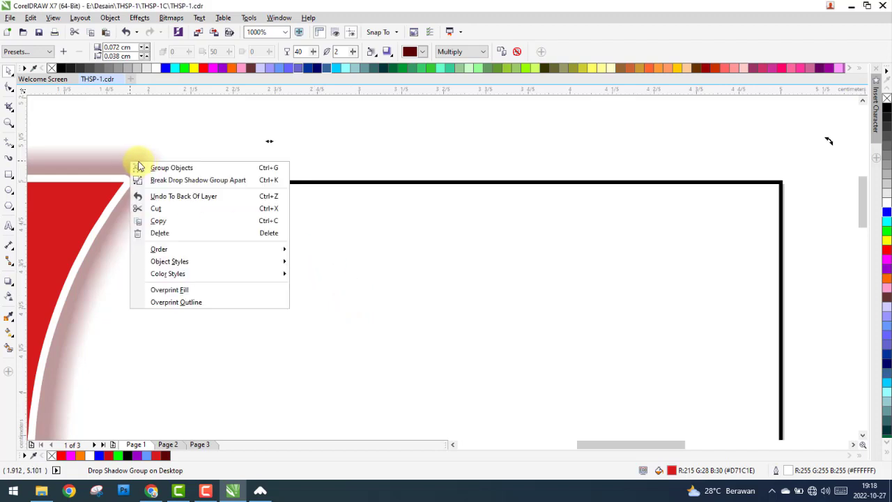
pyautogui.click(167, 194)
# Try reordering the red shape behind another object, dismiss the invalid-object warning, and reposition it.
pyautogui.click(104, 186)
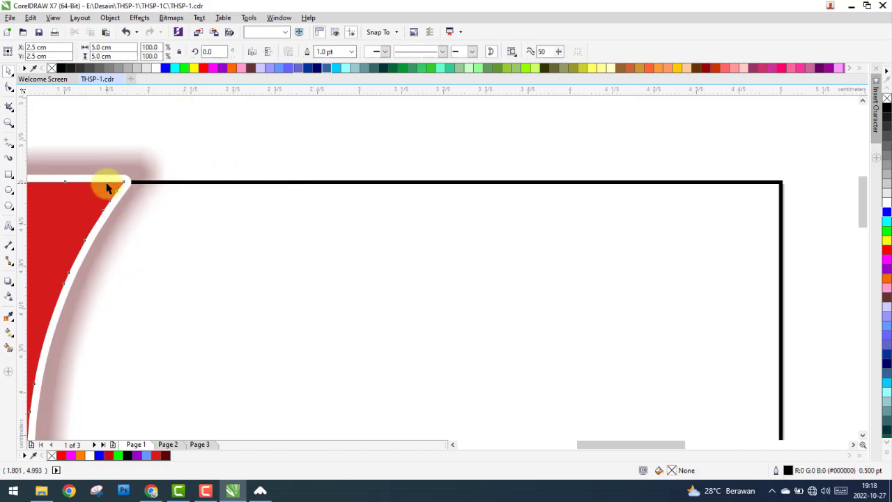
pyautogui.rightClick(104, 186)
pyautogui.click(367, 229)
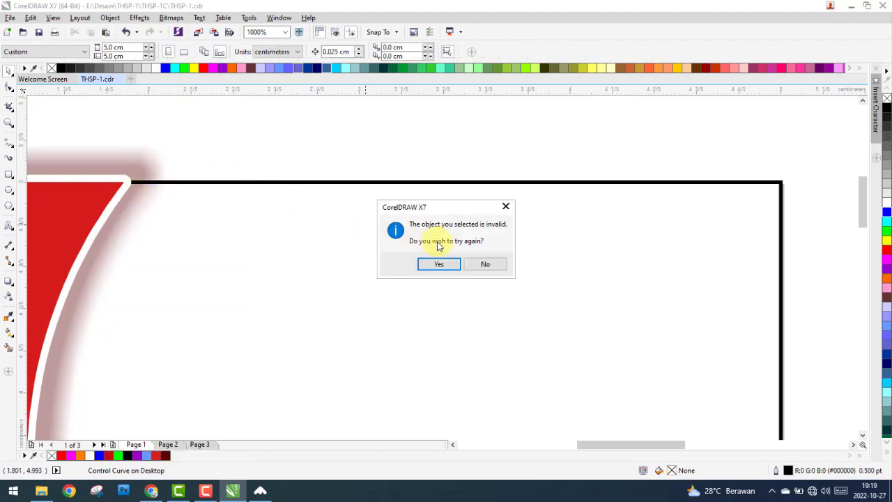
pyautogui.click(486, 264)
pyautogui.scroll(-2, 258, 237)
pyautogui.scroll(-1, 193, 225)
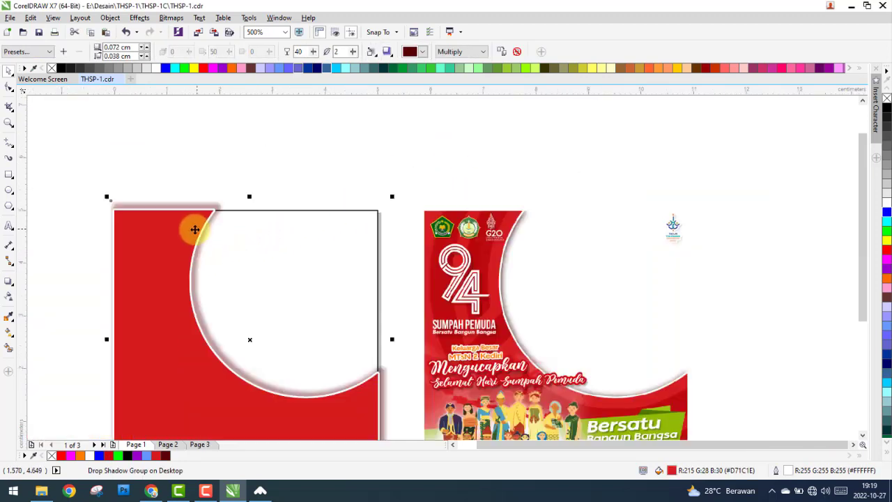
pyautogui.moveTo(193, 225)
pyautogui.mouseDown()
pyautogui.moveTo(244, 232)
pyautogui.moveTo(255, 208)
pyautogui.mouseUp()
# Bring the white square to the front and align the red frame to its top-left corner.
pyautogui.scroll(1, 241, 201)
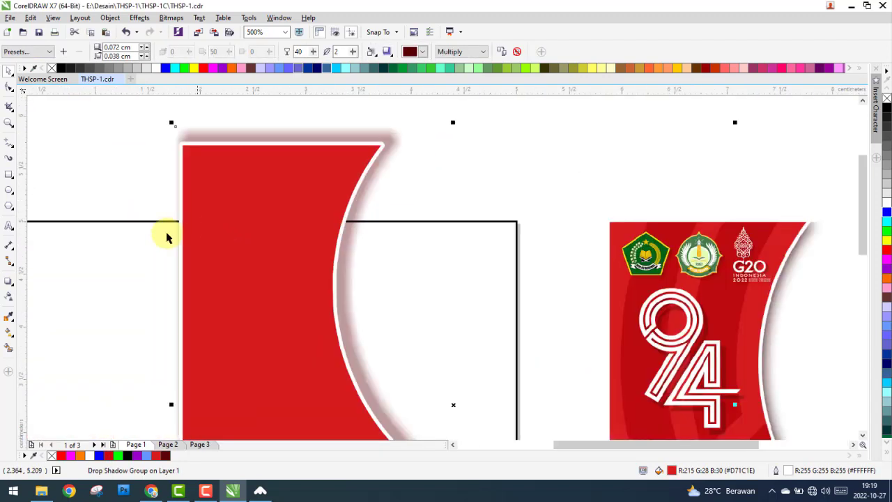
pyautogui.rightClick(116, 253)
pyautogui.moveTo(144, 354)
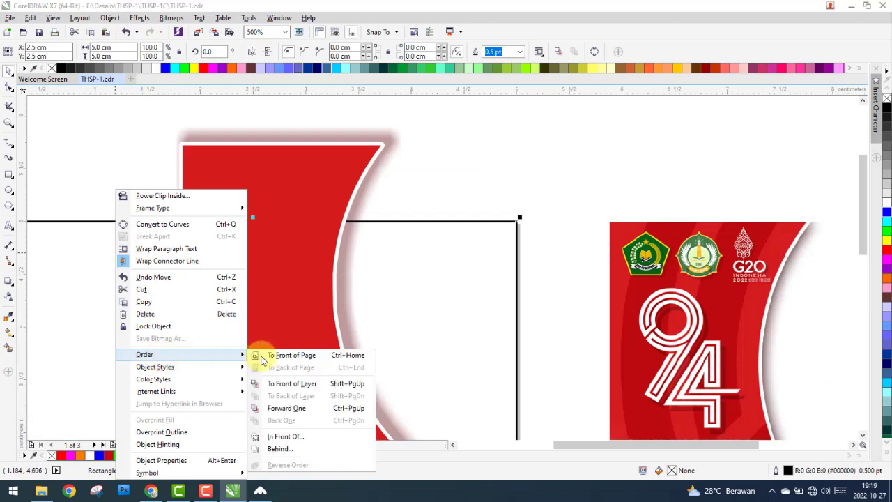
pyautogui.click(285, 422)
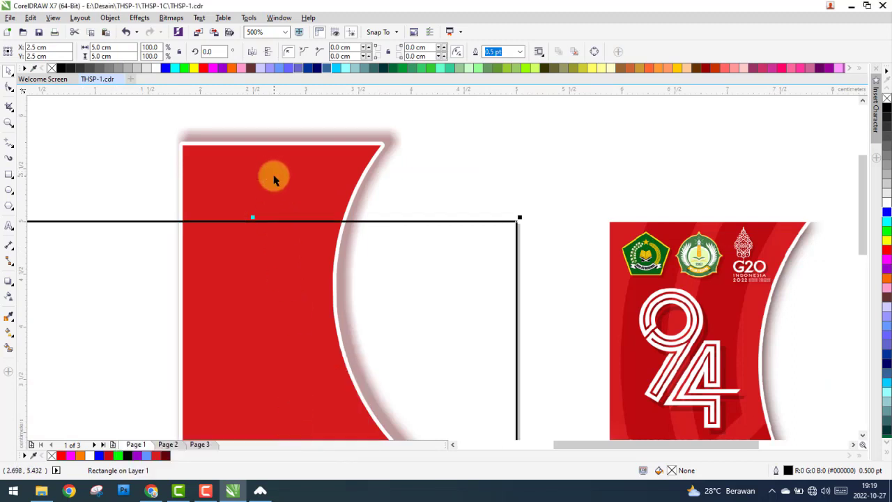
pyautogui.click(303, 166)
pyautogui.press('p')
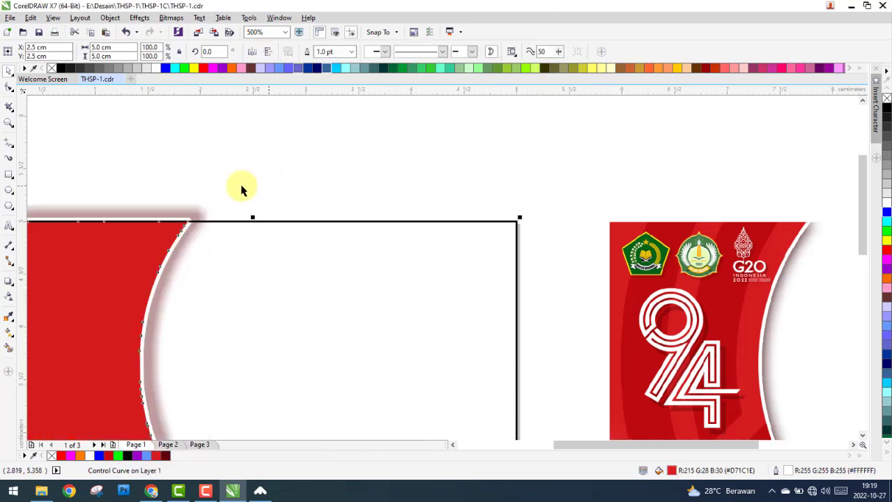
pyautogui.rightClick(181, 210)
pyautogui.click(150, 218)
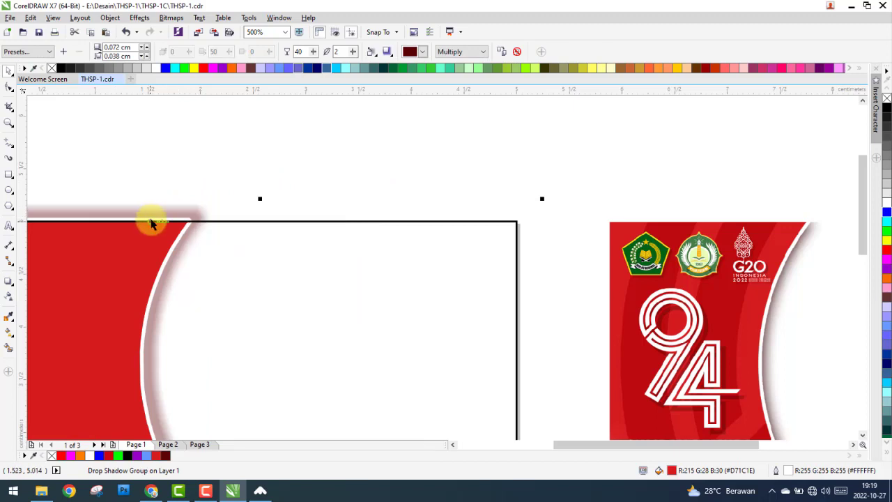
# Review the shadowed frame's context-menu options, then dismiss the menu and clear the selection.
pyautogui.scroll(2, 163, 204)
pyautogui.rightClick(169, 208)
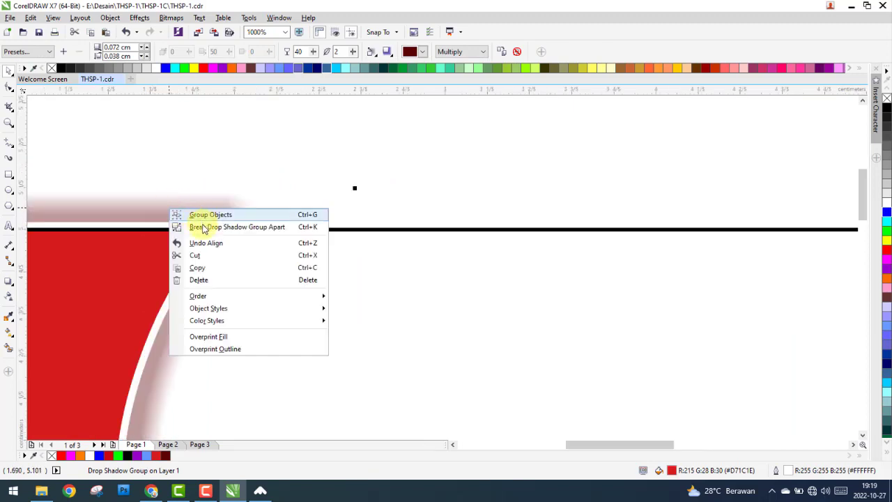
pyautogui.click(152, 232)
pyautogui.rightClick(154, 224)
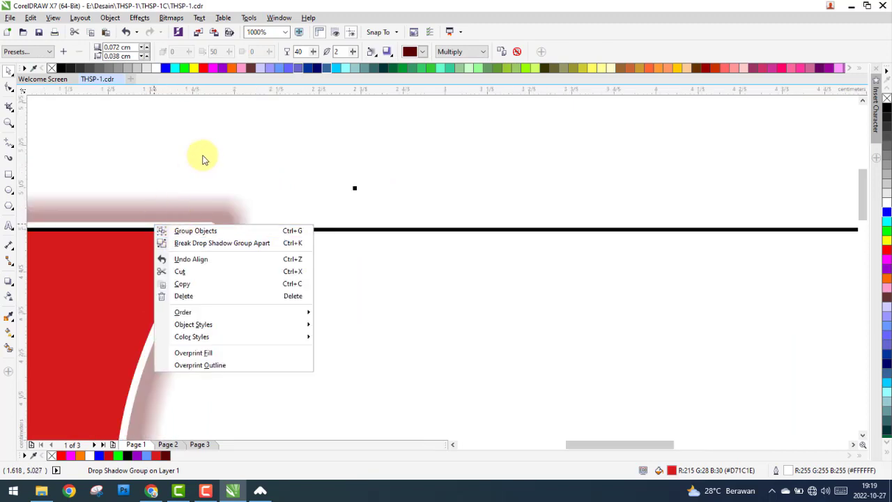
pyautogui.click(201, 156)
pyautogui.scroll(-2, 234, 187)
pyautogui.scroll(-3, 234, 186)
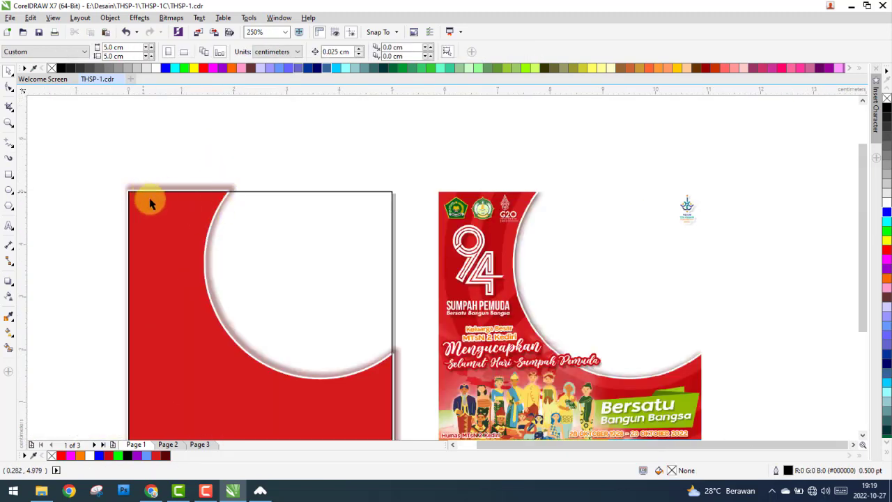
# Nudge the white square right and line it up with the frame's left edge.
pyautogui.moveTo(255, 205); pyautogui.dragTo(287, 208)
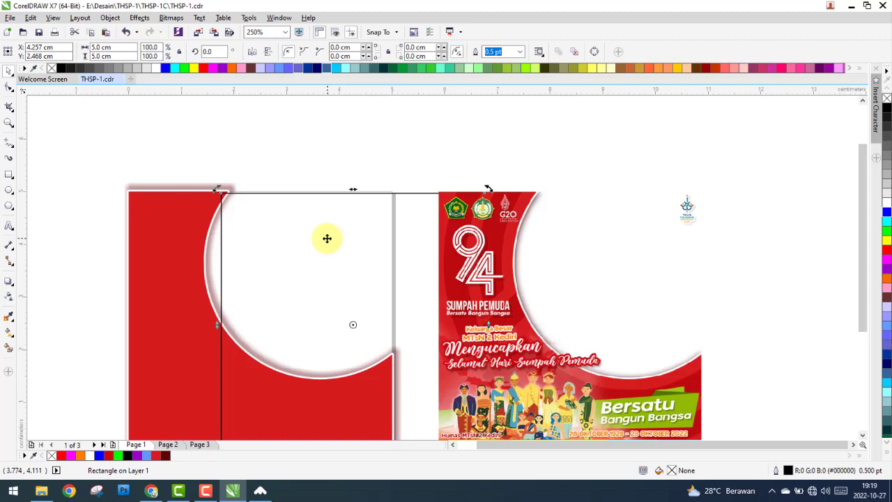
pyautogui.click(294, 239)
pyautogui.moveTo(290, 239); pyautogui.dragTo(271, 239)
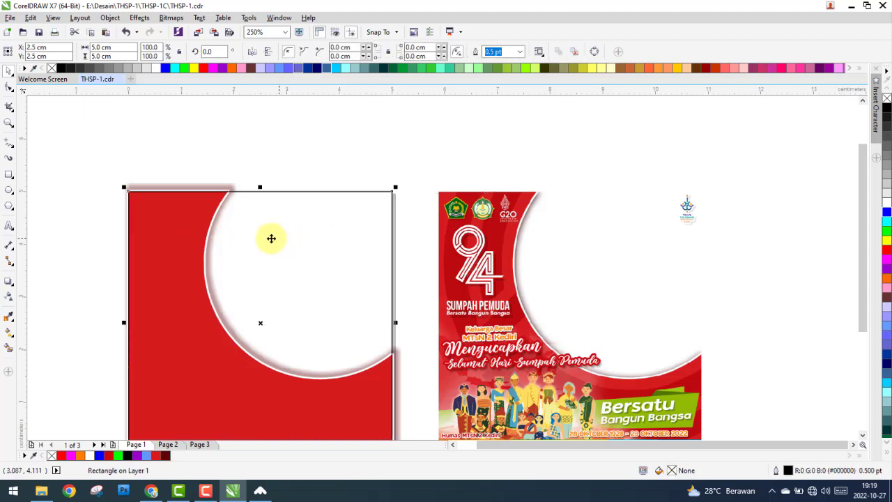
pyautogui.doubleClick(786, 470)
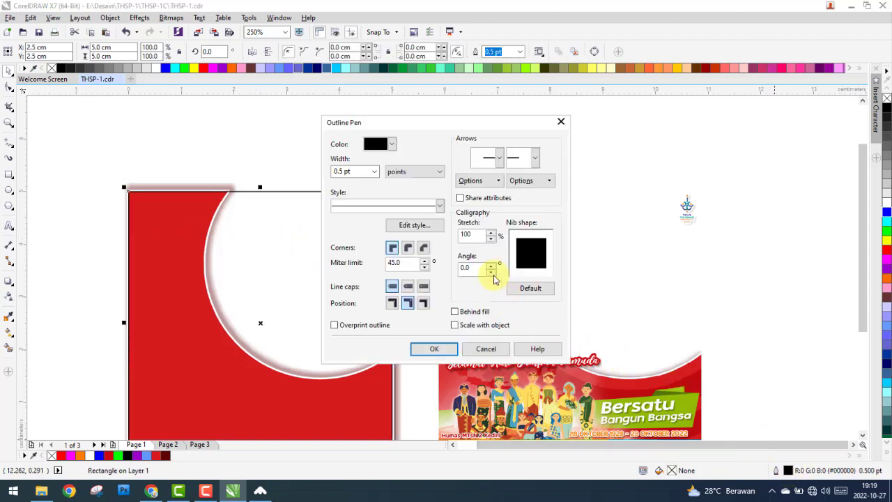
pyautogui.click(563, 124)
pyautogui.click(126, 193)
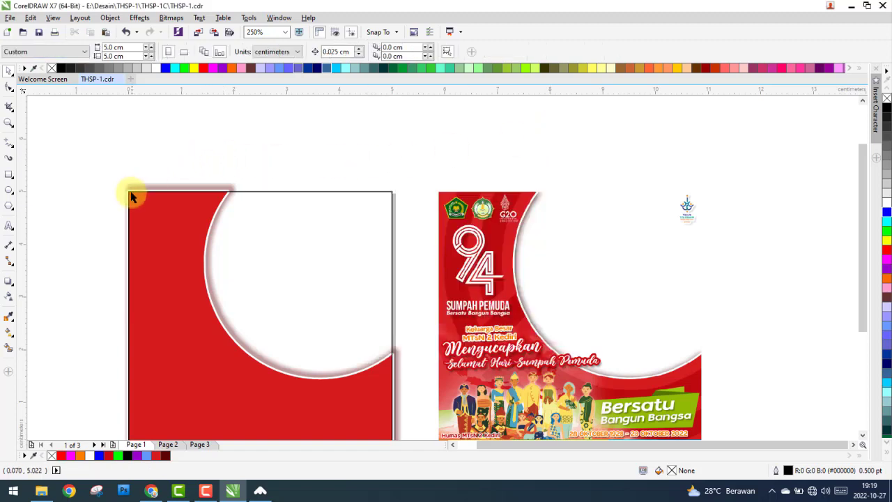
# PowerClip the red frame inside the white square.
pyautogui.scroll(2, 126, 193)
pyautogui.scroll(3, 124, 198)
pyautogui.click(124, 205)
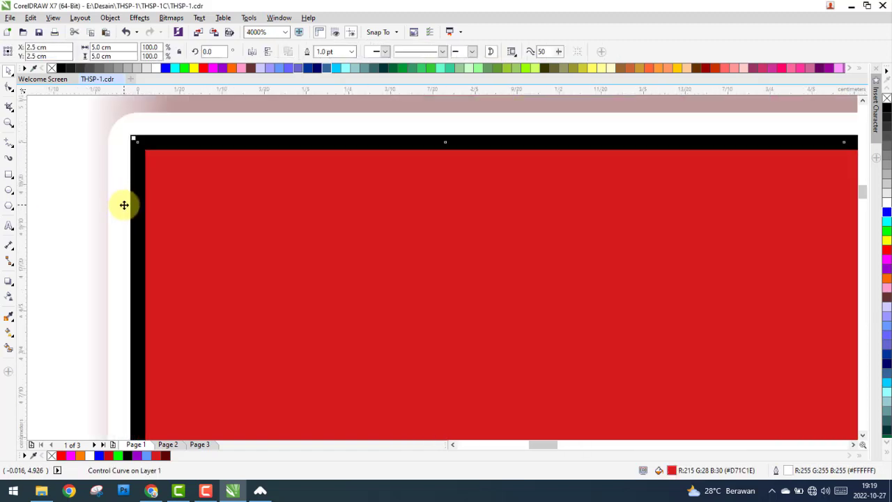
pyautogui.rightClick(123, 200)
pyautogui.click(151, 195)
pyautogui.click(189, 201)
# Zoom in to inspect the curved edge of the clipped red frame on Page 1.
pyautogui.scroll(-2, 288, 200)
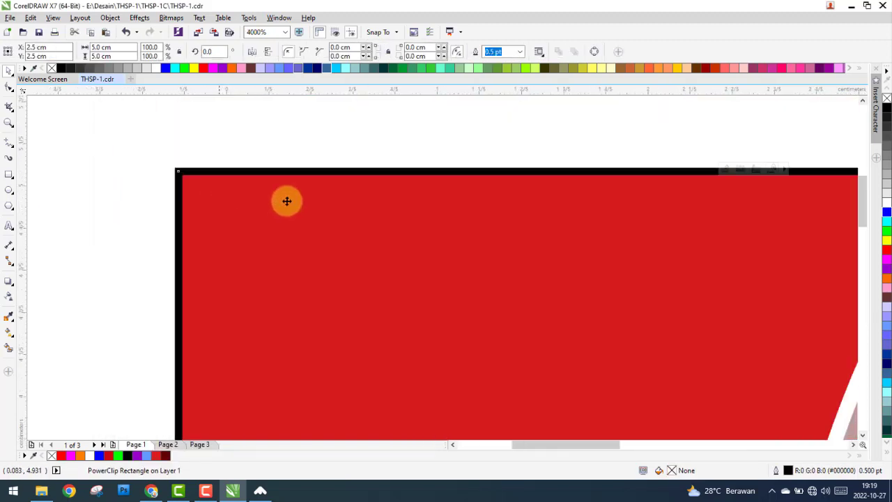
pyautogui.scroll(-3, 562, 186)
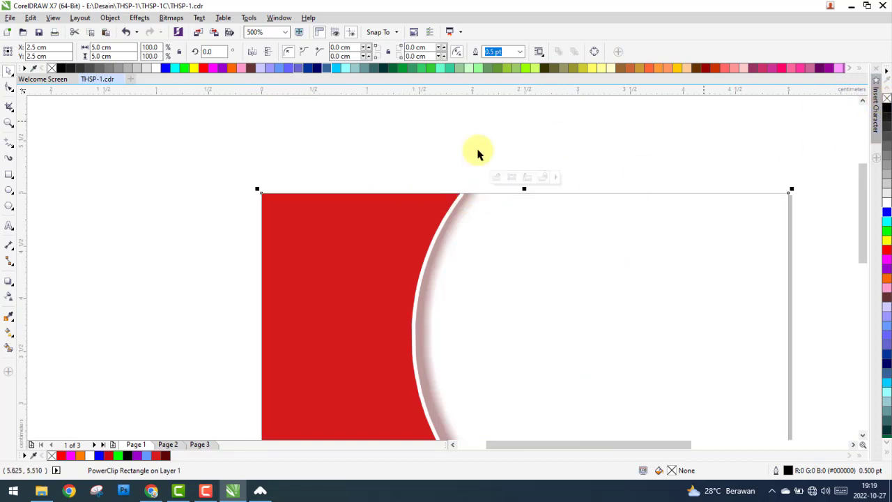
pyautogui.scroll(-2, 215, 203)
pyautogui.scroll(-2, 245, 211)
pyautogui.click(245, 211)
pyautogui.scroll(2, 324, 220)
pyautogui.scroll(2, 324, 220)
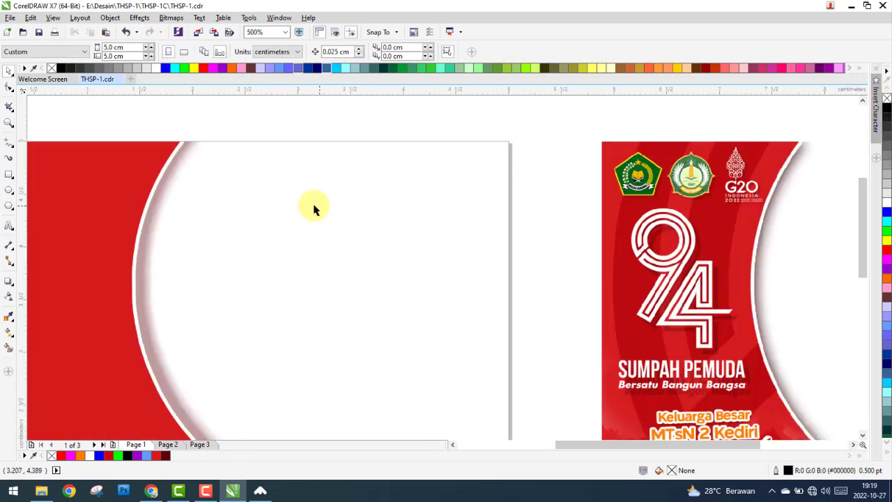
pyautogui.scroll(-2, 306, 206)
pyautogui.scroll(6, 409, 337)
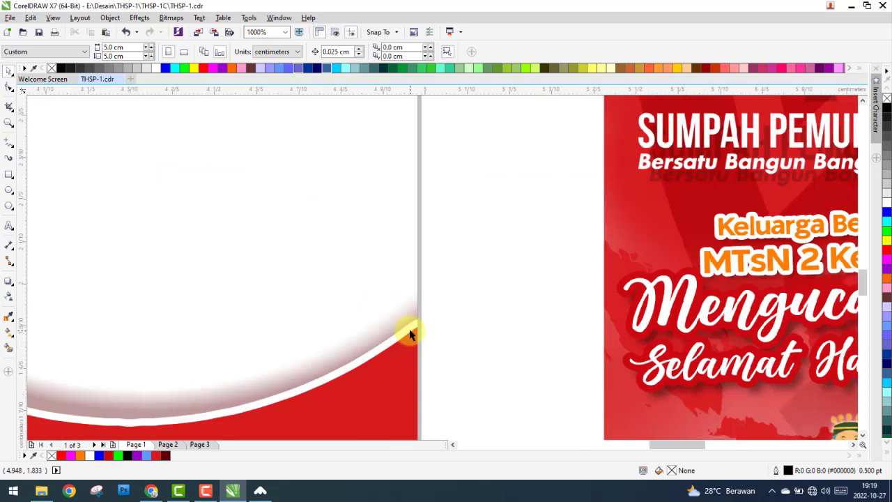
pyautogui.scroll(-10, 413, 332)
pyautogui.scroll(4, 390, 320)
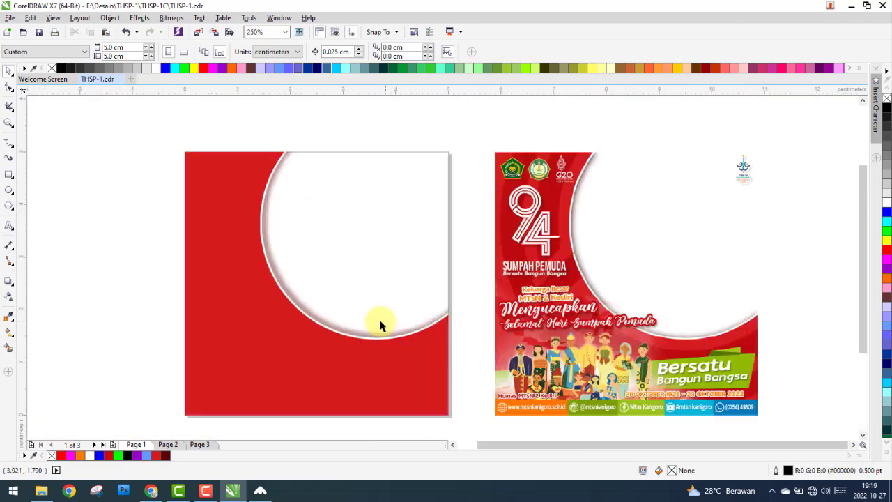
pyautogui.click(264, 359)
pyautogui.rightClick(263, 359)
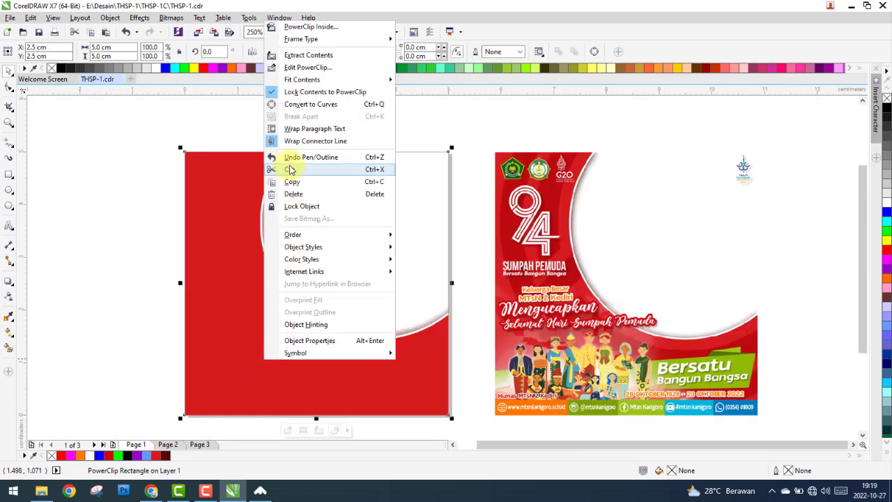
pyautogui.click(172, 388)
# Switch to Page 2 with the blue-background frame design.
pyautogui.click(167, 444)
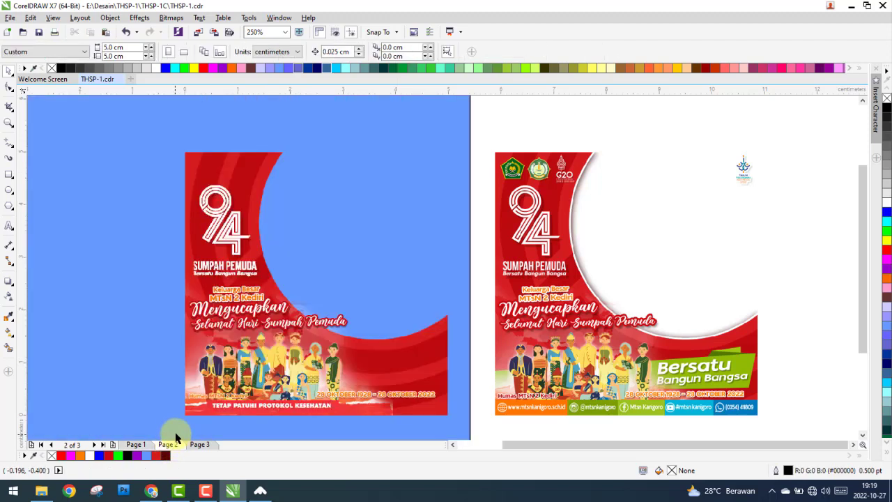
pyautogui.scroll(-3, 246, 326)
pyautogui.rightClick(387, 183)
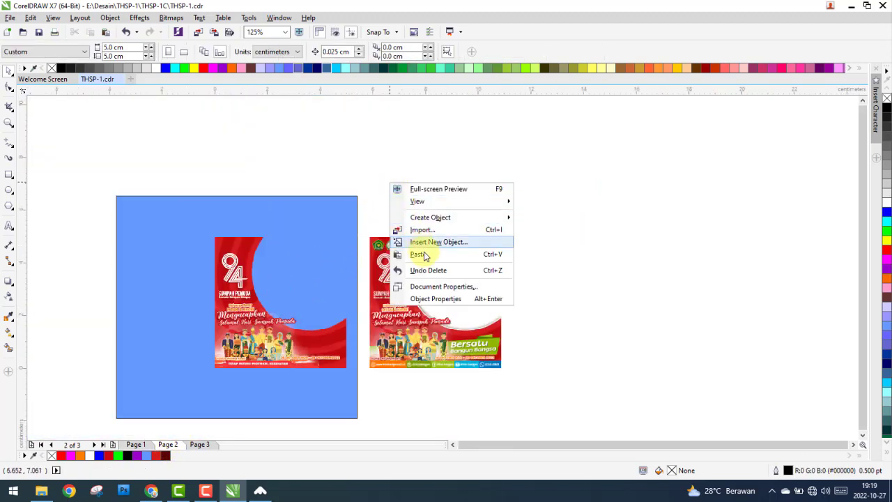
# Place the red poster frame in front of the blue rectangle using Order > In Front Of.
pyautogui.click(369, 272)
pyautogui.click(276, 281)
pyautogui.rightClick(232, 261)
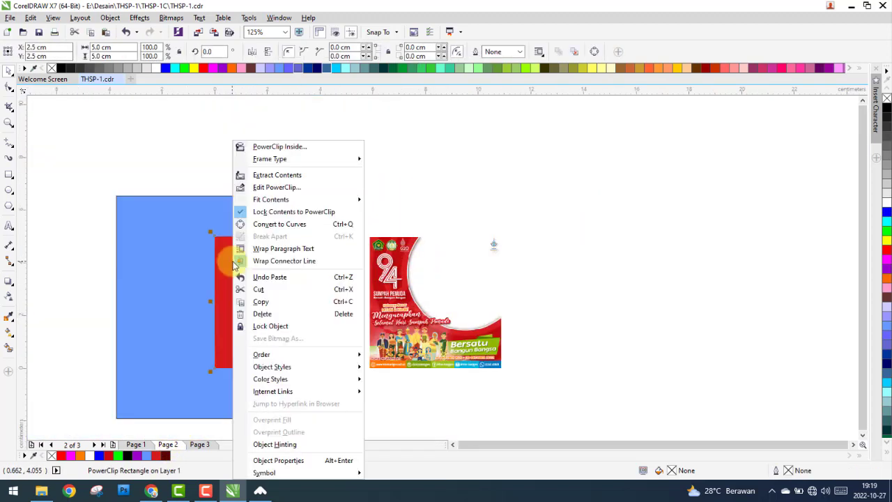
pyautogui.moveTo(262, 354)
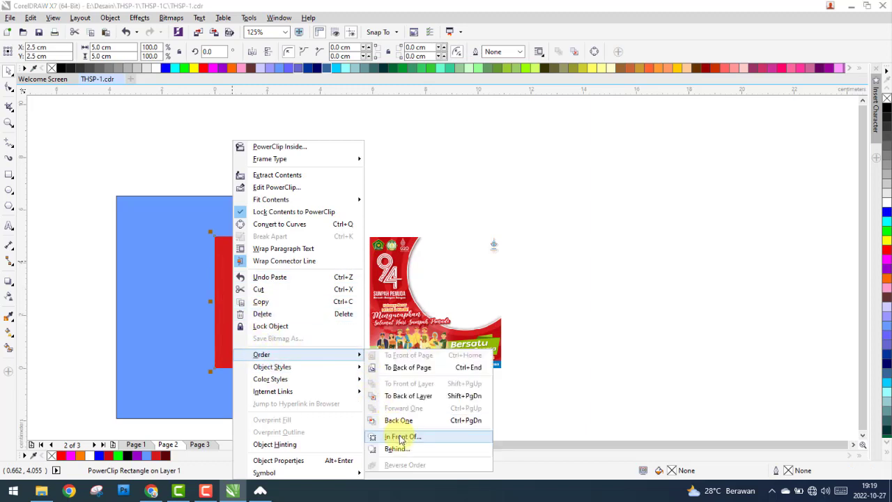
pyautogui.click(398, 447)
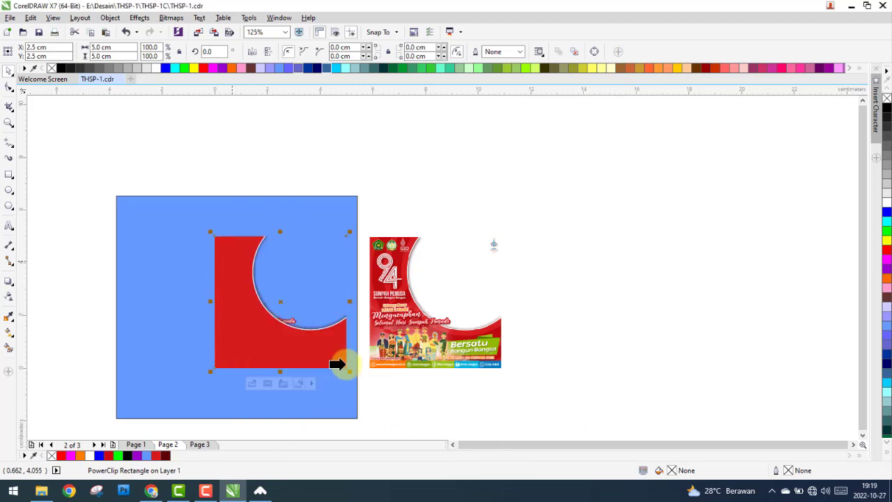
pyautogui.click(249, 208)
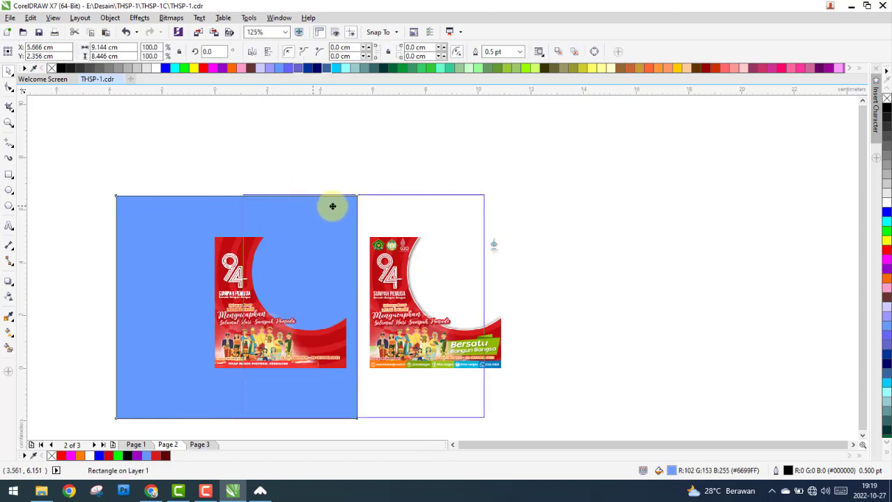
# Move the blue rectangle to the right and the logo poster to the far left.
pyautogui.moveTo(186, 210); pyautogui.dragTo(527, 208)
pyautogui.scroll(2, 307, 286)
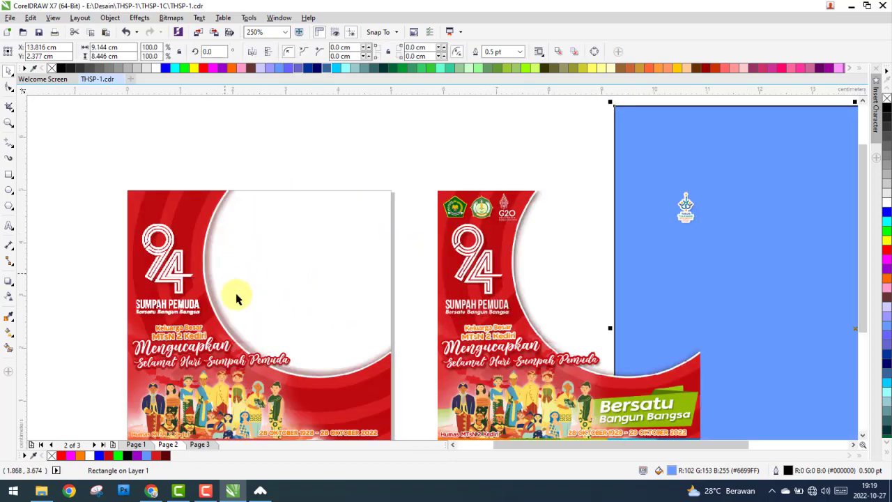
pyautogui.scroll(-2, 222, 257)
pyautogui.click(78, 338)
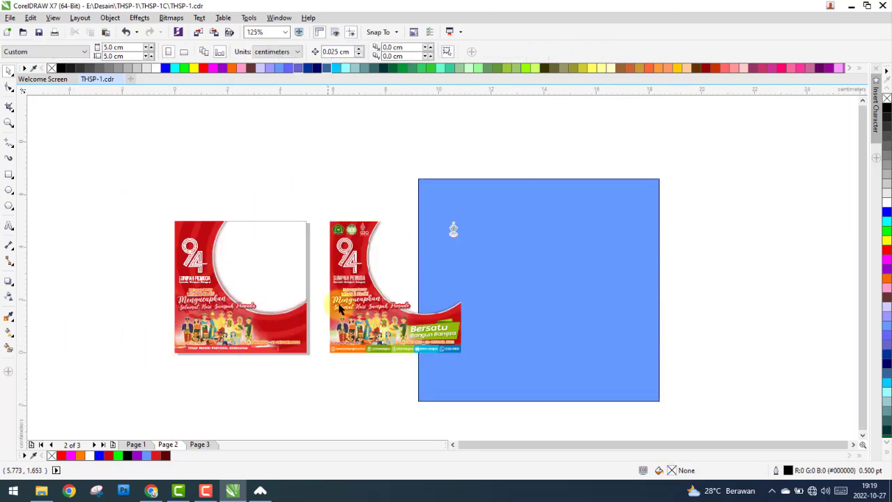
pyautogui.moveTo(348, 297); pyautogui.dragTo(72, 293)
pyautogui.scroll(-2, 142, 284)
pyautogui.scroll(2, 142, 284)
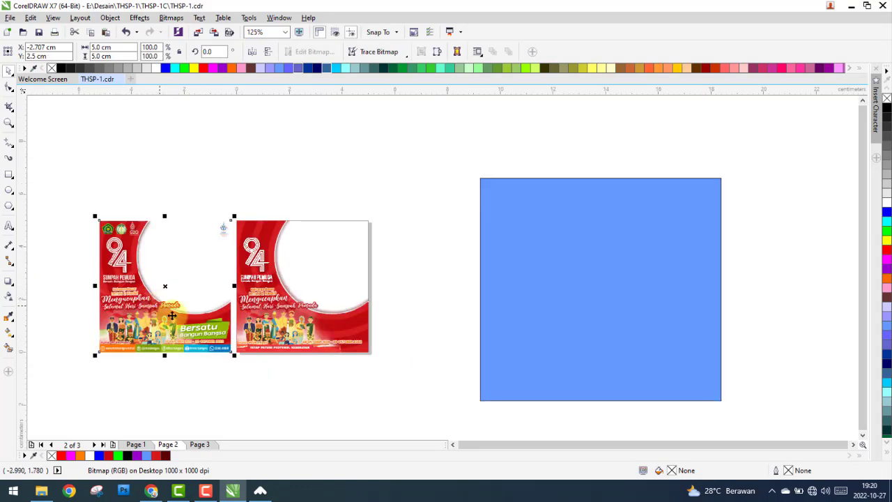
# Delete Page 3 from the document.
pyautogui.scroll(2, 229, 346)
pyautogui.click(262, 390)
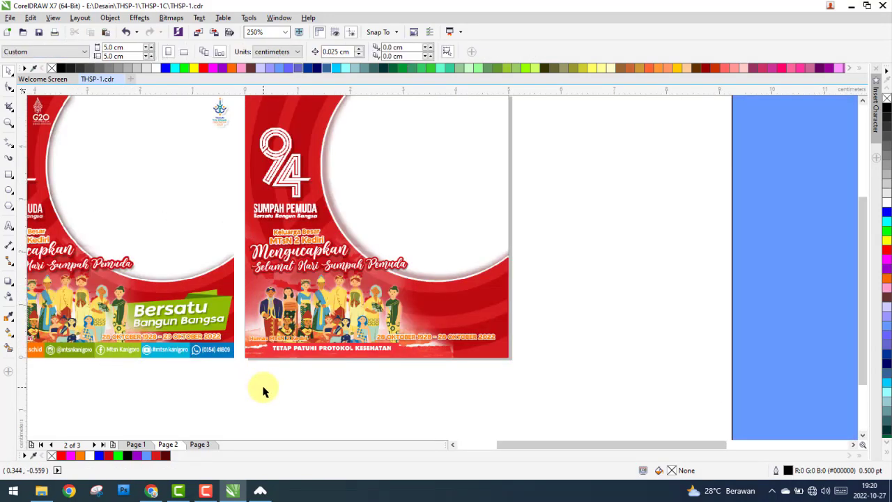
pyautogui.click(208, 447)
pyautogui.rightClick(209, 446)
pyautogui.click(237, 415)
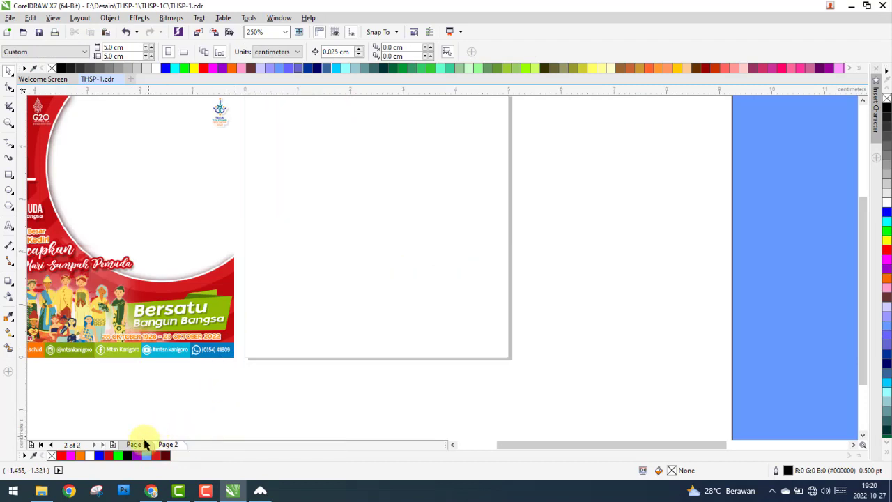
# Centre the logo poster on Page 1 and delete the blue rectangle on Page 2.
pyautogui.click(145, 445)
pyautogui.click(187, 341)
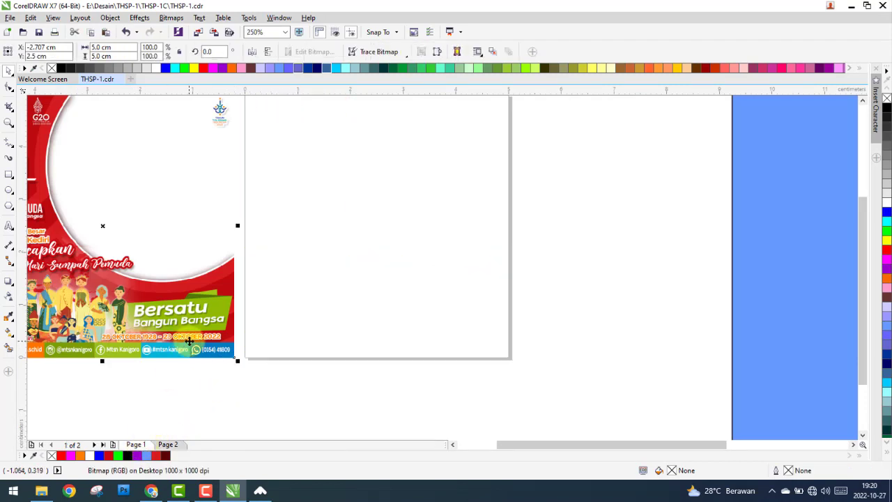
pyautogui.hotkey('ctrl', 'z')
pyautogui.click(174, 445)
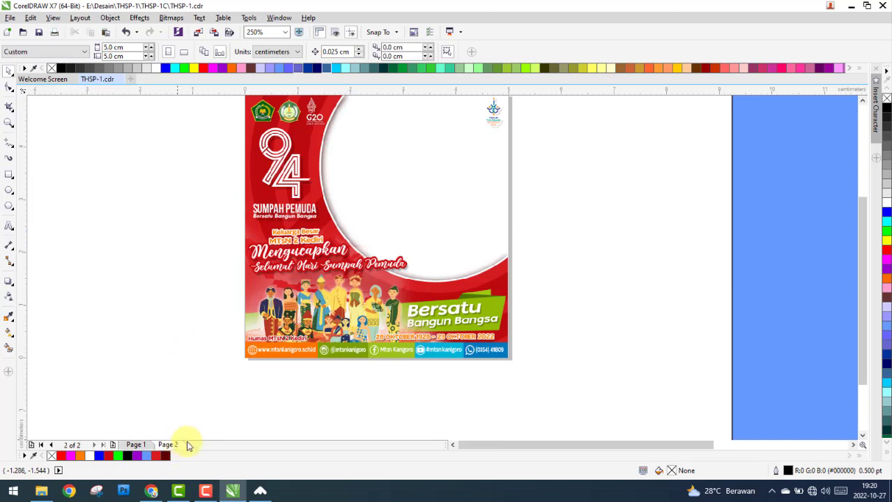
pyautogui.scroll(-1, 315, 388)
pyautogui.scroll(1, 359, 314)
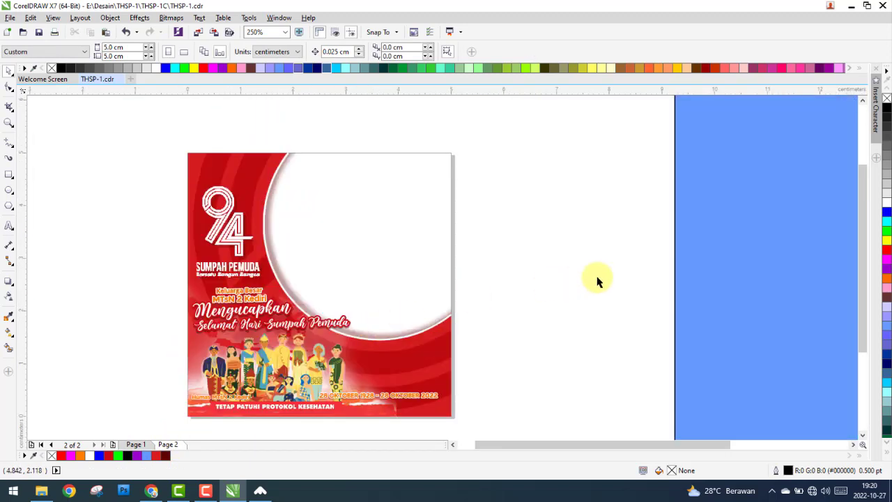
pyautogui.moveTo(703, 256); pyautogui.dragTo(628, 259)
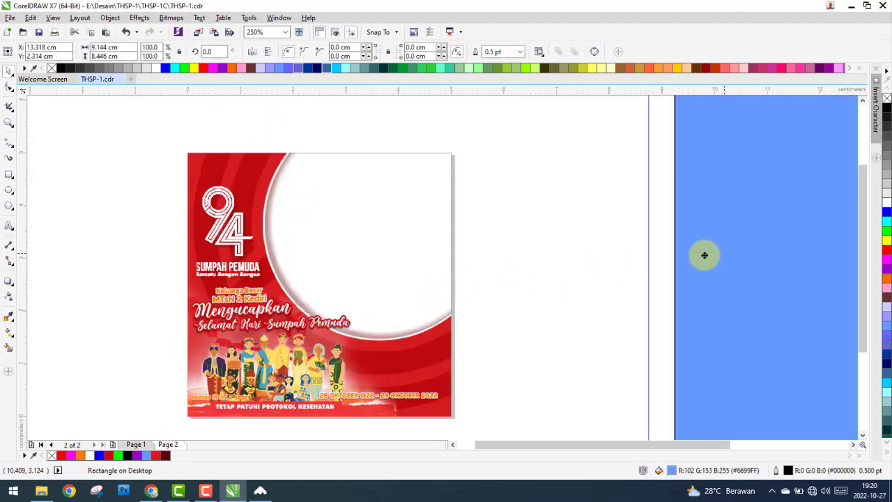
pyautogui.press('Delete')
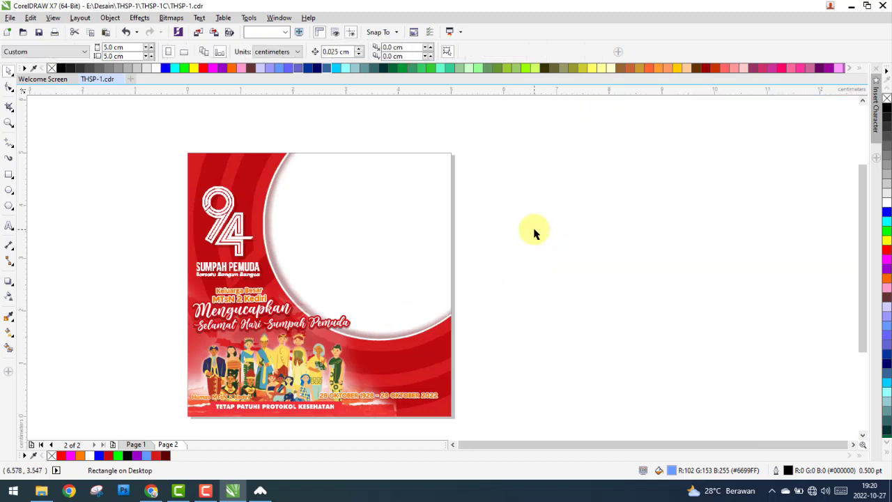
# Return to Page 1 and switch to File Explorer.
pyautogui.click(136, 444)
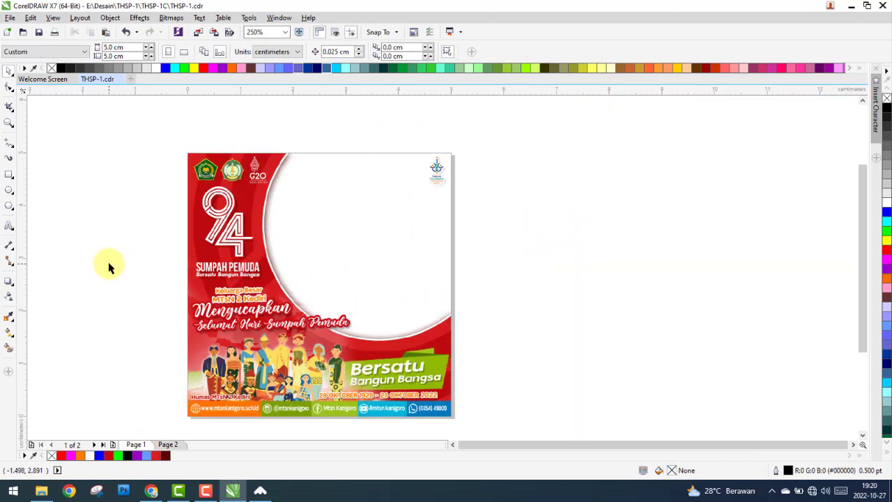
pyautogui.click(19, 19)
pyautogui.press('Escape')
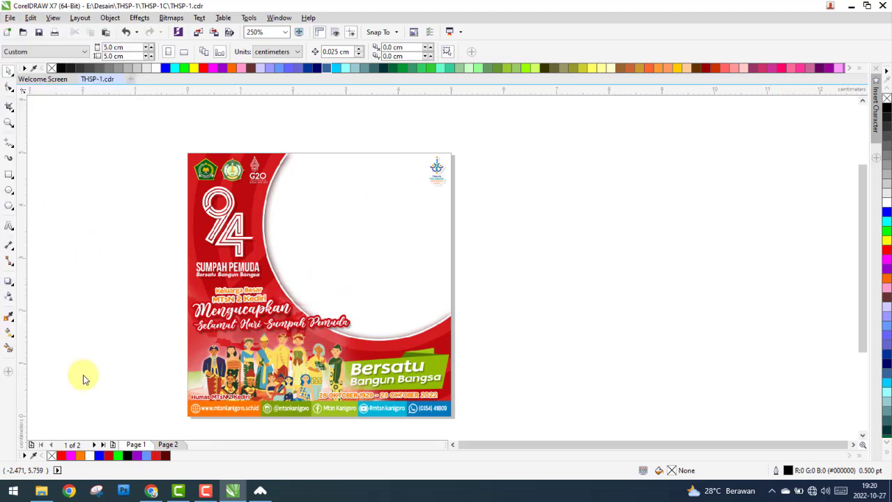
pyautogui.click(41, 496)
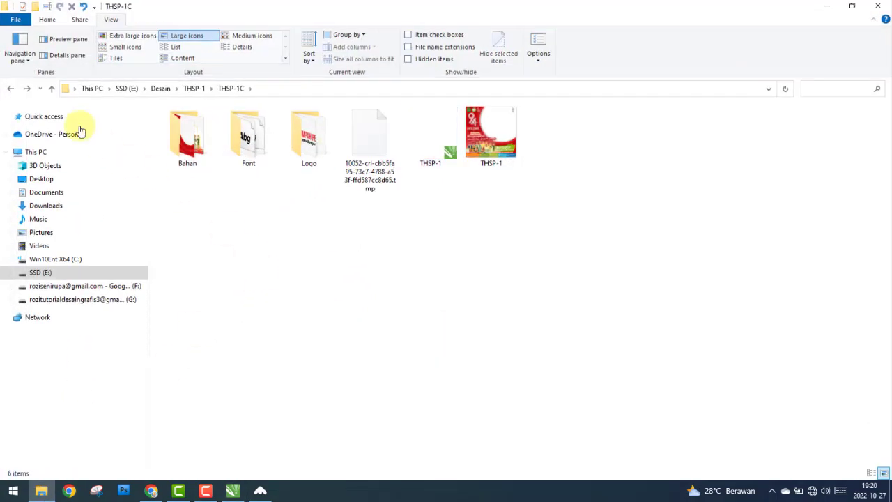
# Open THS-1.cdr from Desain > THSN-1 > THSN-1C > THSN-1C.
pyautogui.click(12, 89)
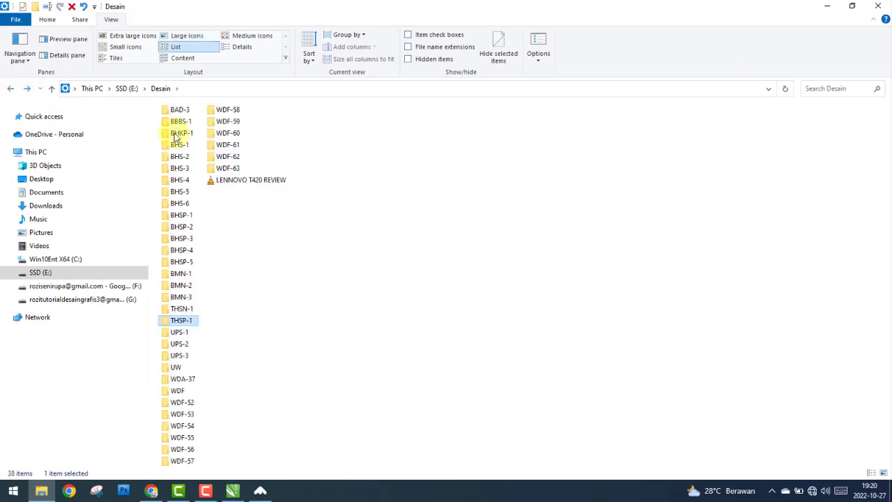
pyautogui.doubleClick(181, 308)
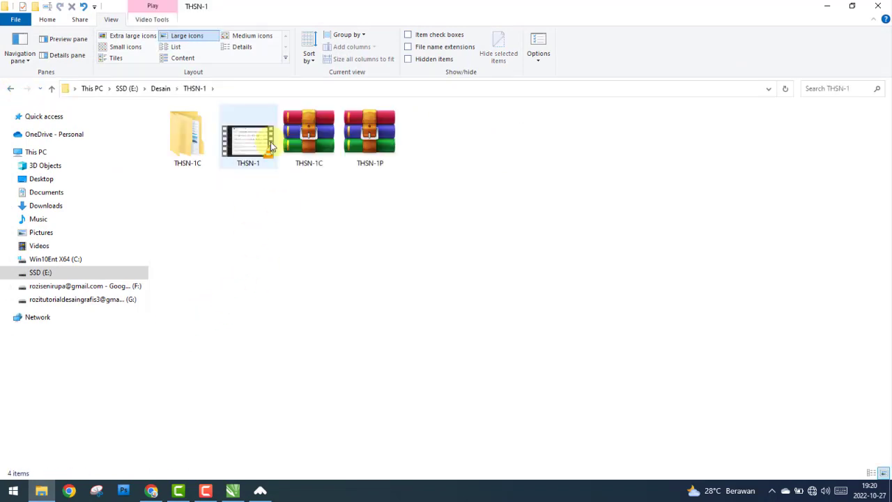
pyautogui.doubleClick(192, 150)
pyautogui.doubleClick(197, 157)
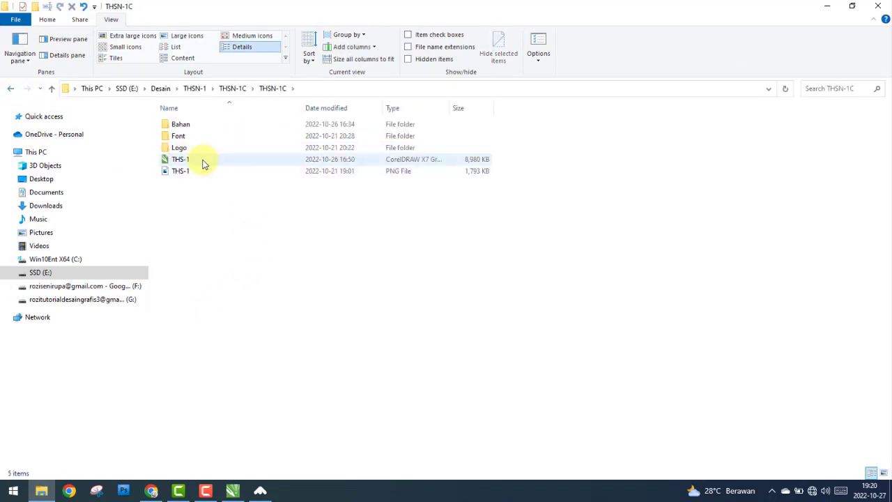
pyautogui.click(203, 161)
pyautogui.doubleClick(205, 163)
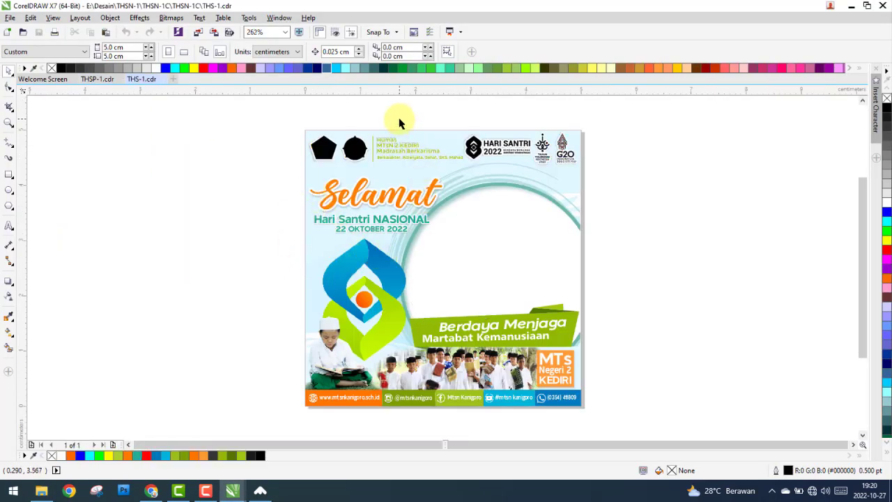
# Move the top-left and top-right logos off the Hari Santri design onto the canvas.
pyautogui.click(392, 143)
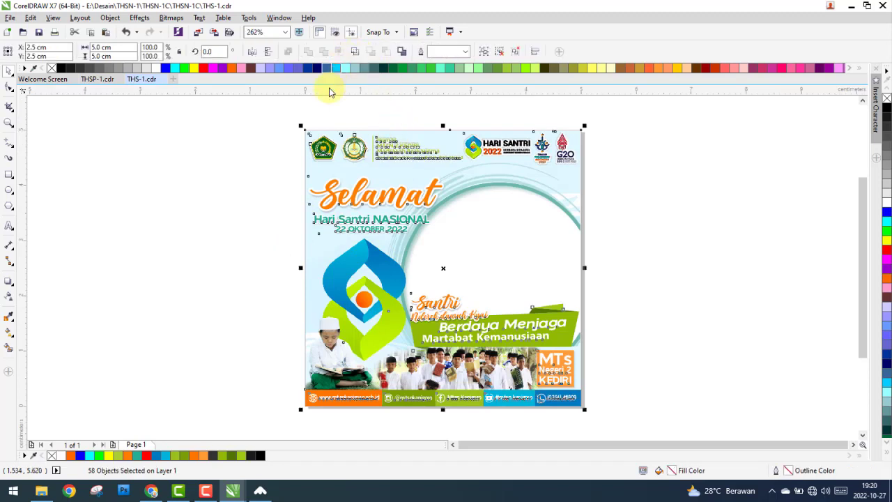
pyautogui.moveTo(282, 116); pyautogui.dragTo(400, 143)
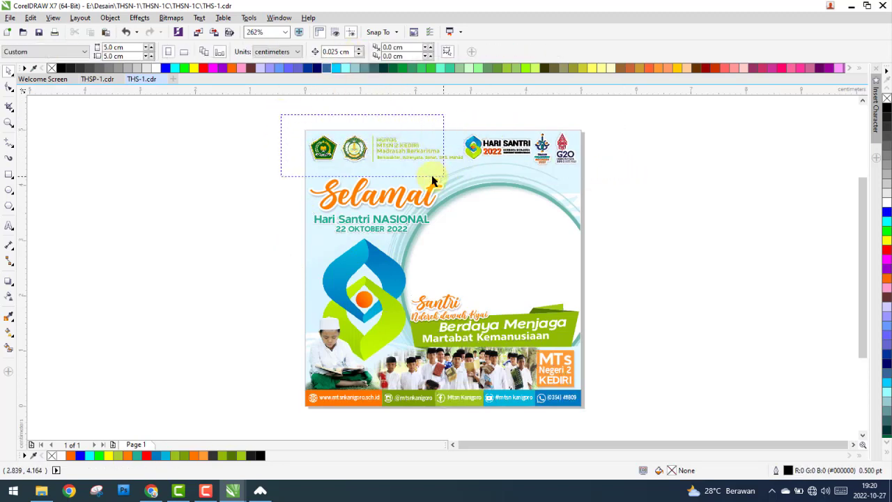
pyautogui.moveTo(371, 172); pyautogui.dragTo(371, 172)
pyautogui.moveTo(328, 151); pyautogui.dragTo(155, 156)
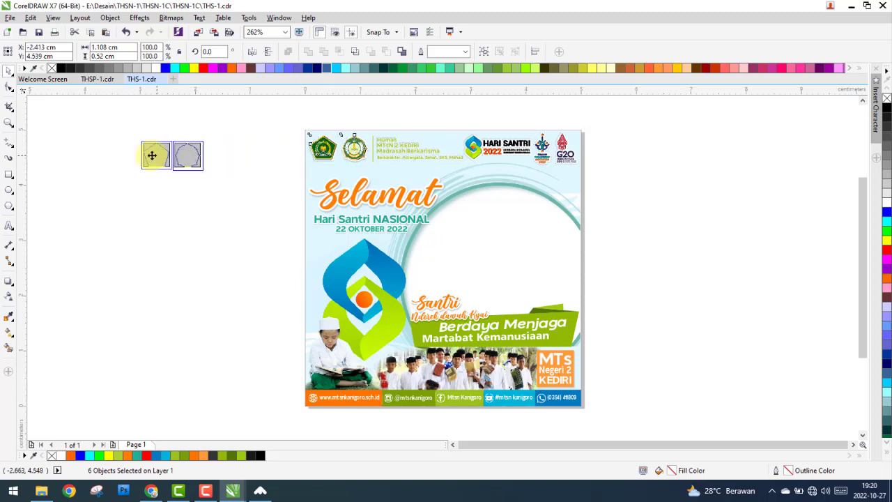
pyautogui.moveTo(641, 129)
pyautogui.mouseDown()
pyautogui.moveTo(527, 174)
pyautogui.moveTo(223, 162)
pyautogui.mouseUp()
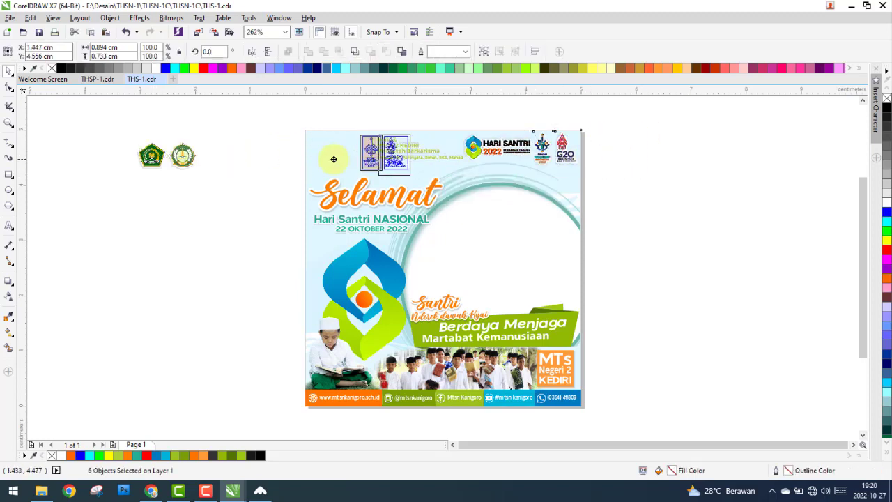
pyautogui.click(240, 249)
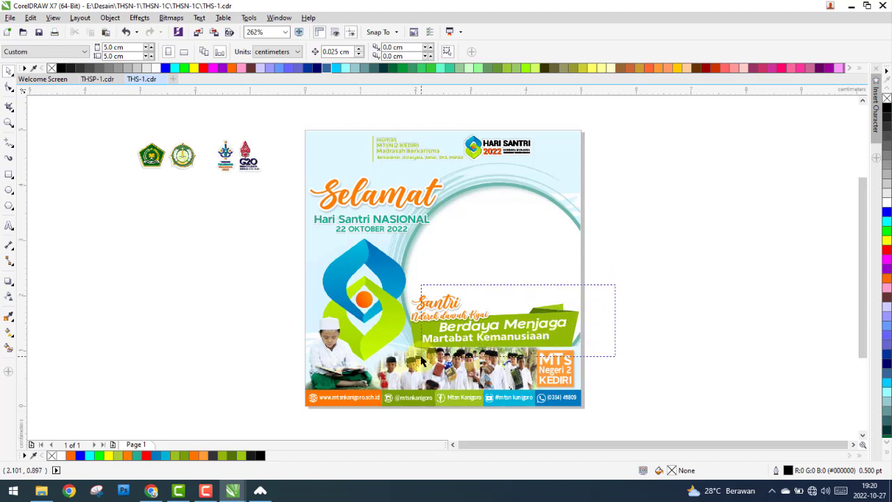
# Raise the Santri text and tagline, and move the green Berdaya Menjaga banner off the design.
pyautogui.click(445, 305)
pyautogui.moveTo(448, 304); pyautogui.dragTo(463, 256)
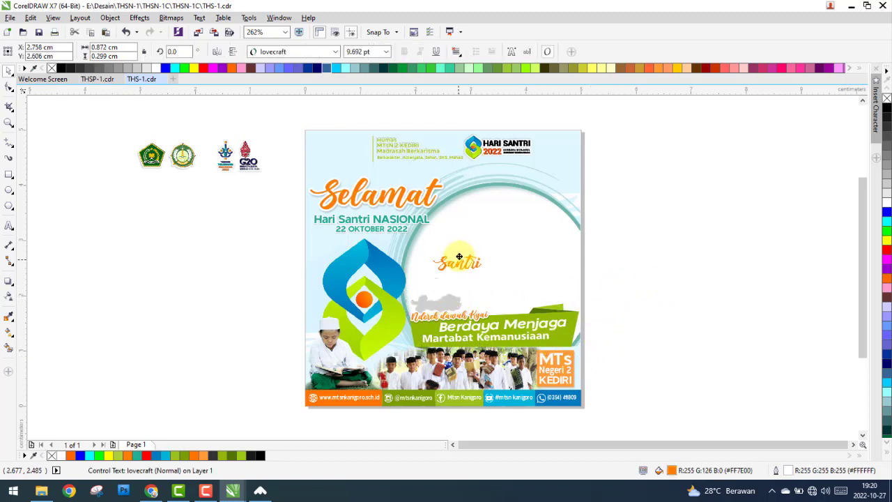
pyautogui.moveTo(449, 316); pyautogui.dragTo(475, 247)
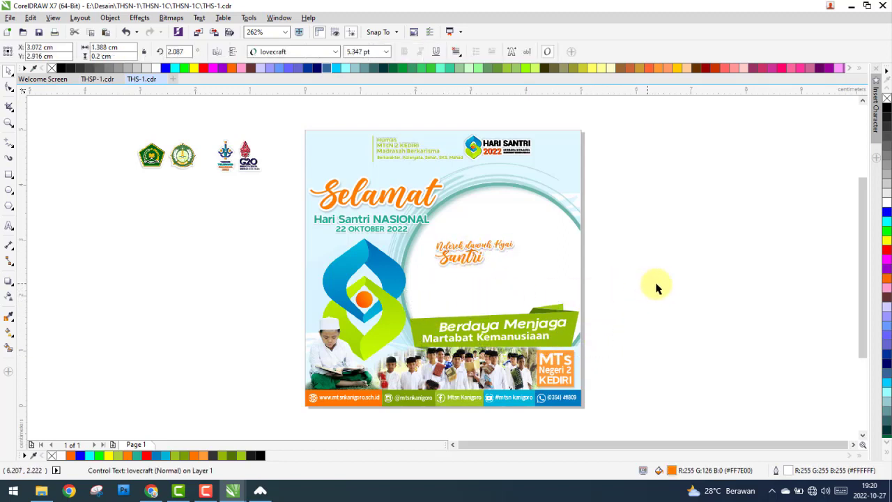
pyautogui.moveTo(657, 288)
pyautogui.mouseDown()
pyautogui.moveTo(376, 359)
pyautogui.moveTo(120, 241)
pyautogui.mouseUp()
pyautogui.click(145, 295)
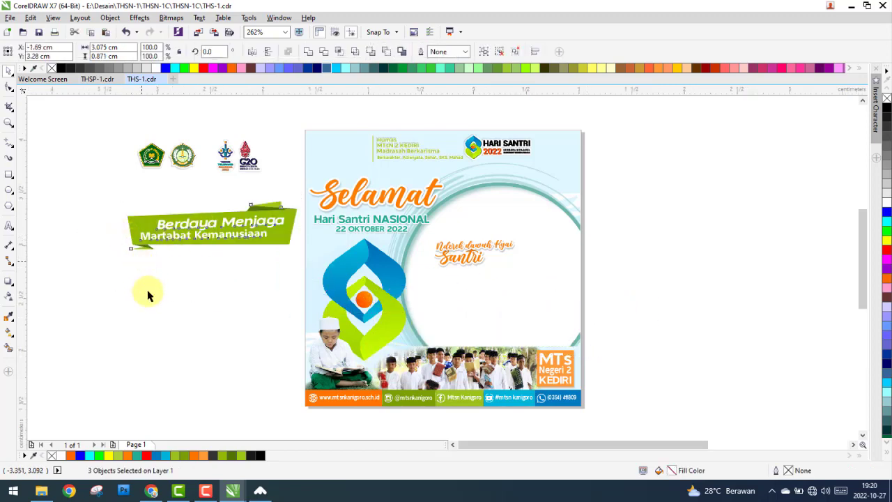
pyautogui.scroll(2, 150, 279)
pyautogui.click(171, 255)
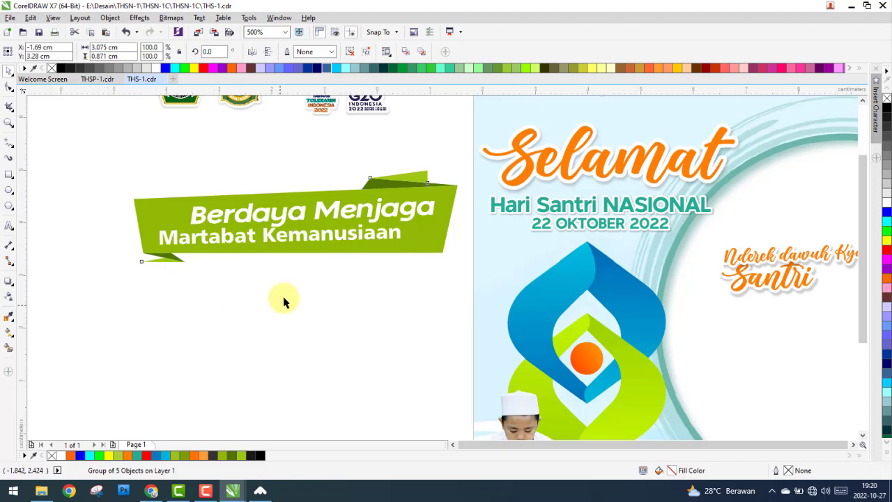
pyautogui.scroll(-2, 286, 300)
pyautogui.scroll(-2, 305, 286)
pyautogui.click(309, 352)
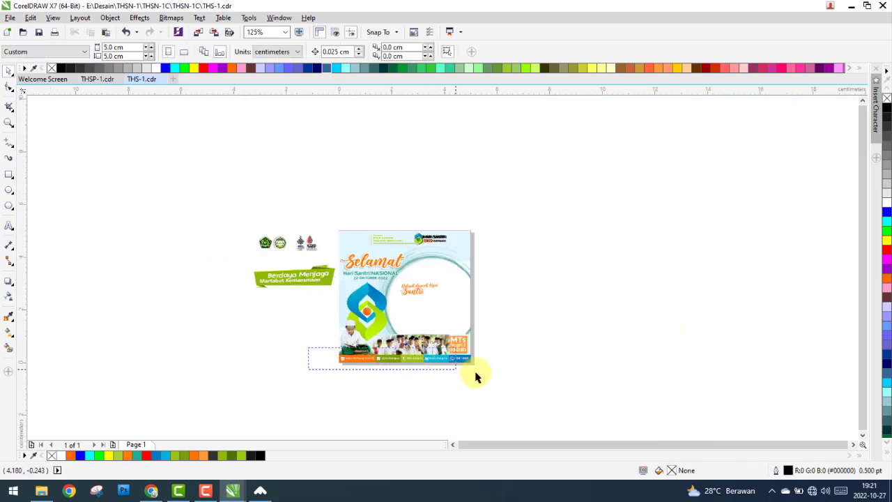
# Move the contact strip off, then select and cut the logos, banner and strip.
pyautogui.moveTo(309, 353)
pyautogui.mouseDown()
pyautogui.moveTo(479, 374)
pyautogui.moveTo(300, 307)
pyautogui.moveTo(307, 302)
pyautogui.mouseUp()
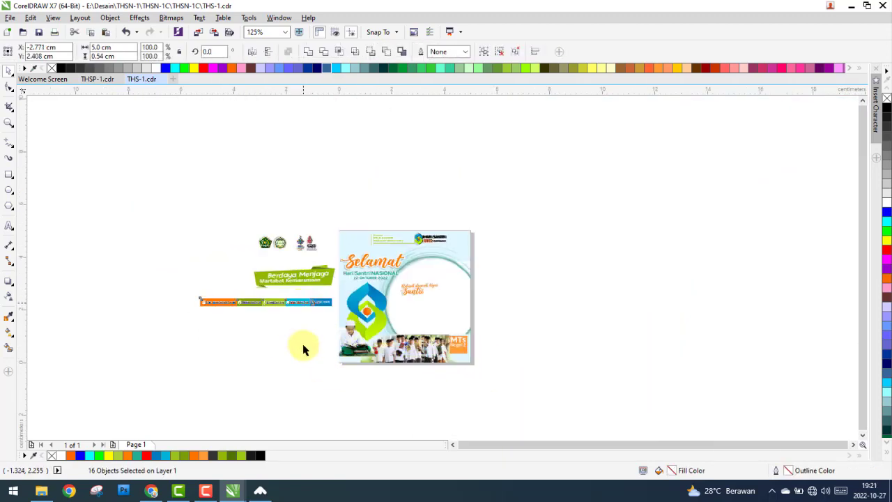
pyautogui.click(320, 296)
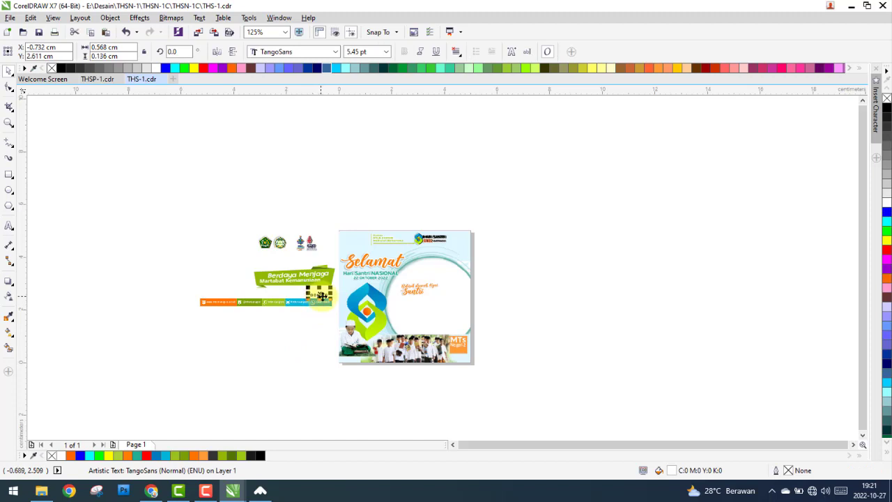
pyautogui.moveTo(318, 193)
pyautogui.mouseDown()
pyautogui.moveTo(409, 292)
pyautogui.moveTo(487, 282)
pyautogui.mouseUp()
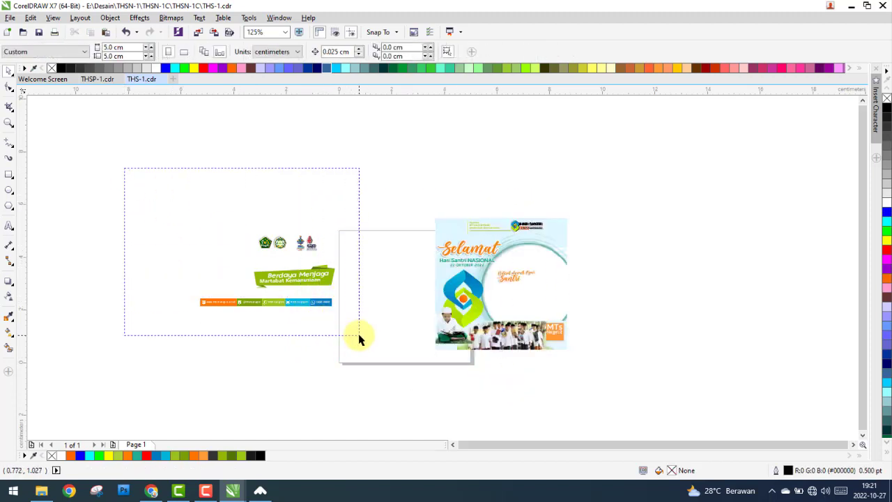
pyautogui.moveTo(126, 167); pyautogui.dragTo(361, 339)
pyautogui.rightClick(286, 272)
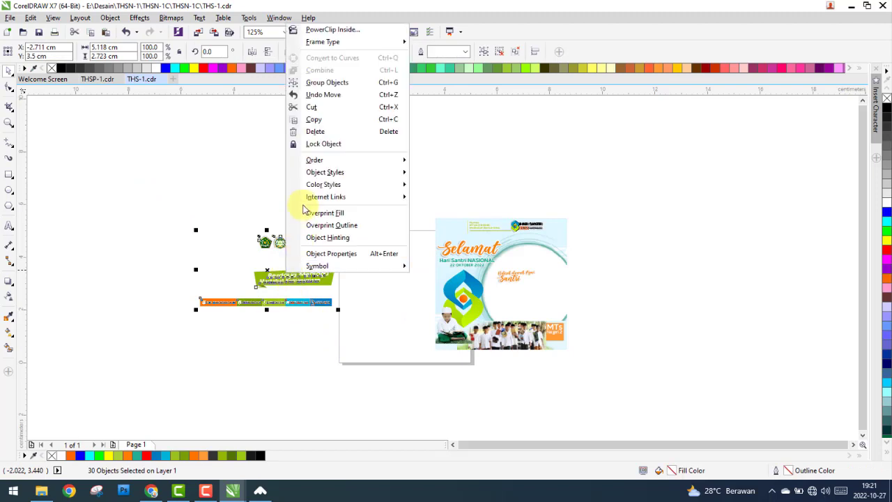
pyautogui.click(328, 108)
# Paste the logos, banner and contact strip beside the page in THSP-1.cdr.
pyautogui.click(97, 78)
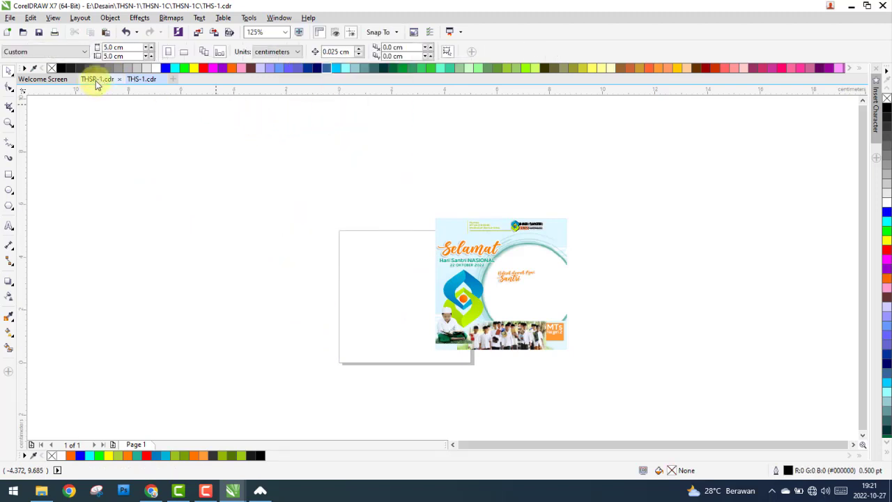
pyautogui.rightClick(528, 159)
pyautogui.click(562, 229)
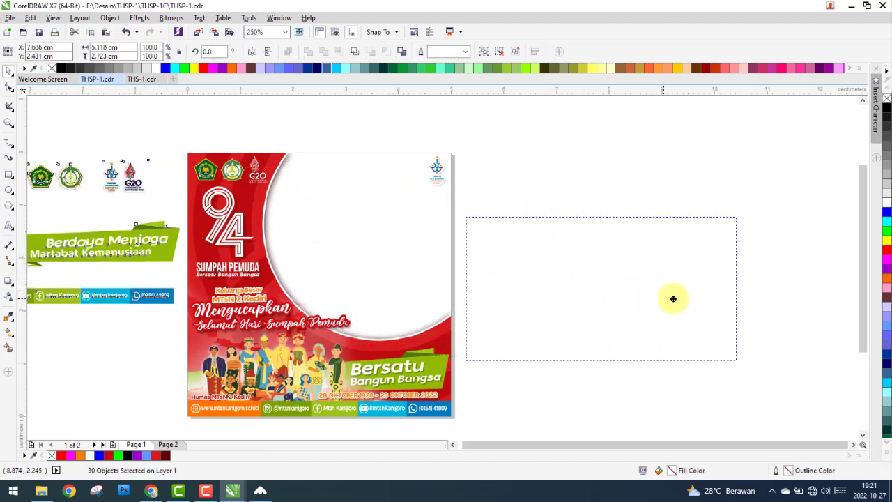
pyautogui.moveTo(605, 285); pyautogui.dragTo(640, 297)
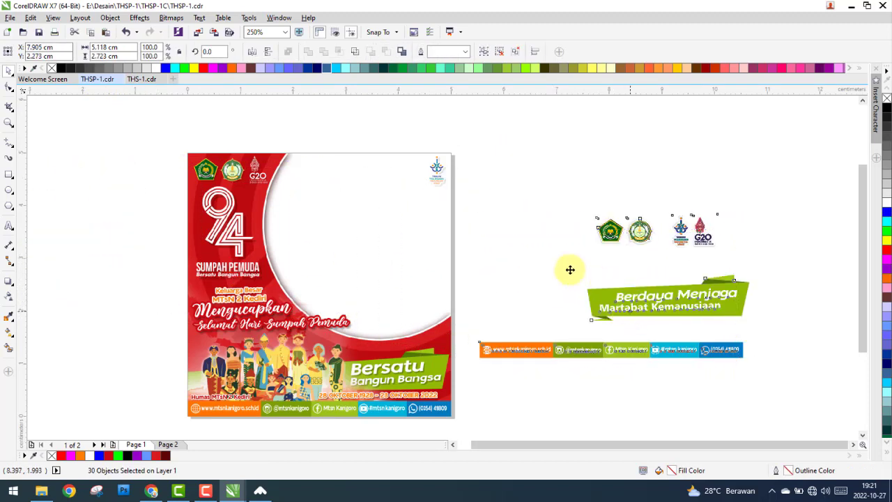
pyautogui.moveTo(570, 269); pyautogui.dragTo(593, 272)
pyautogui.scroll(-2, 627, 314)
pyautogui.scroll(2, 631, 314)
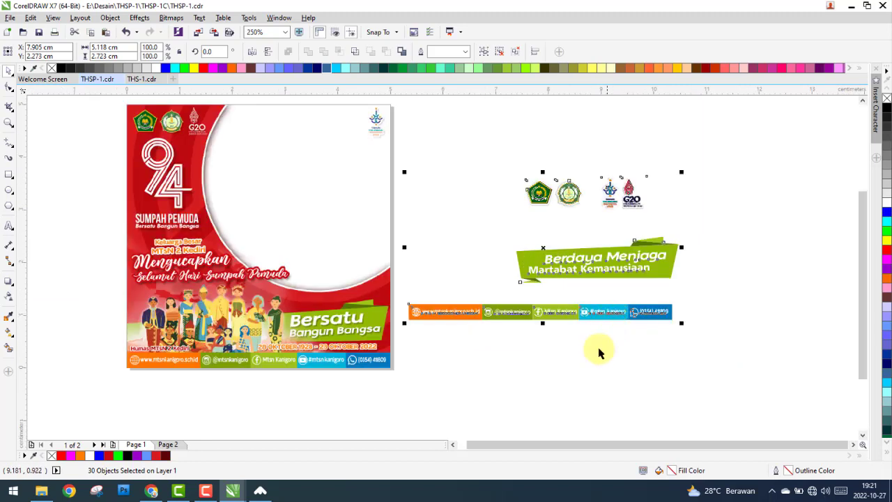
pyautogui.click(420, 359)
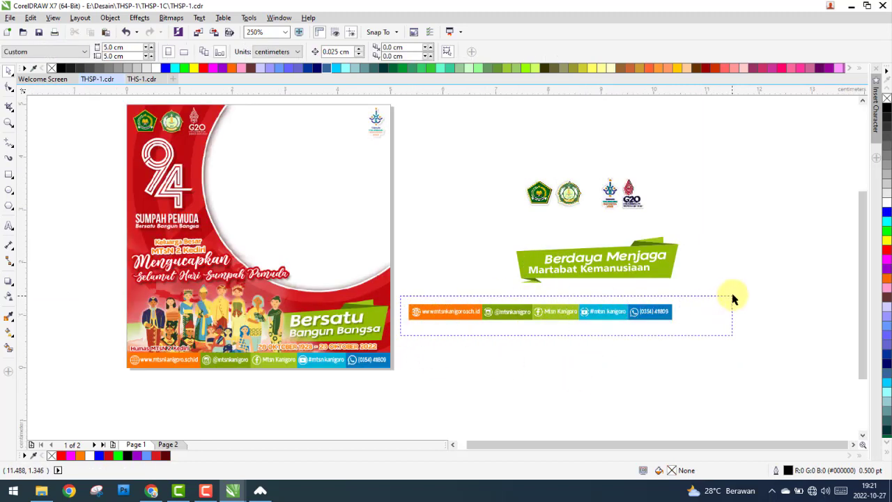
# Group the contact strip, centre it, and align it to the page bottom.
pyautogui.moveTo(535, 302); pyautogui.dragTo(732, 300)
pyautogui.rightClick(625, 316)
pyautogui.click(486, 55)
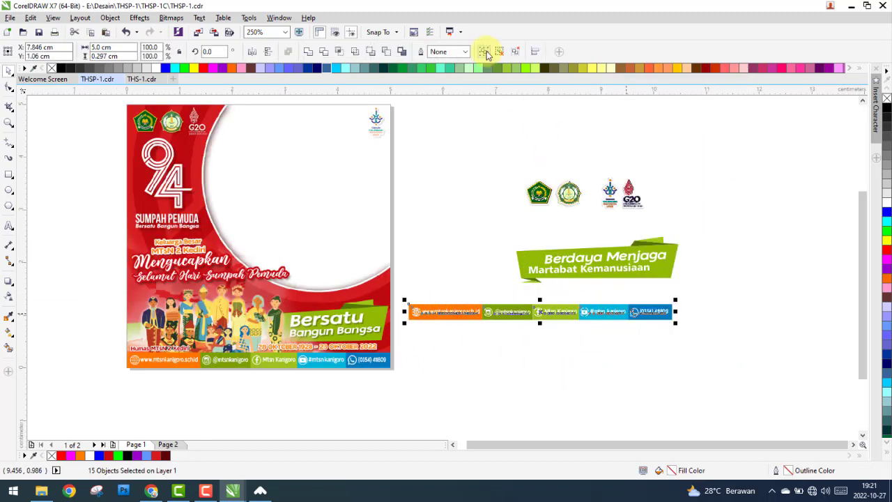
pyautogui.click(485, 53)
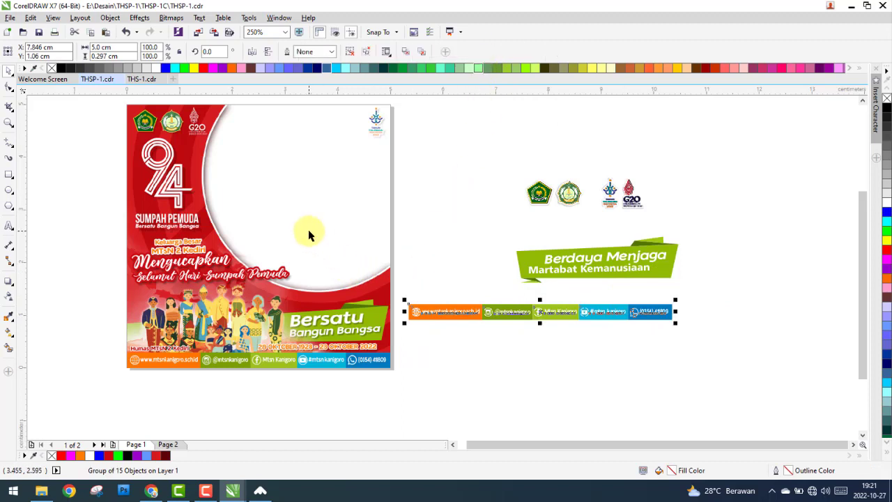
pyautogui.press('p')
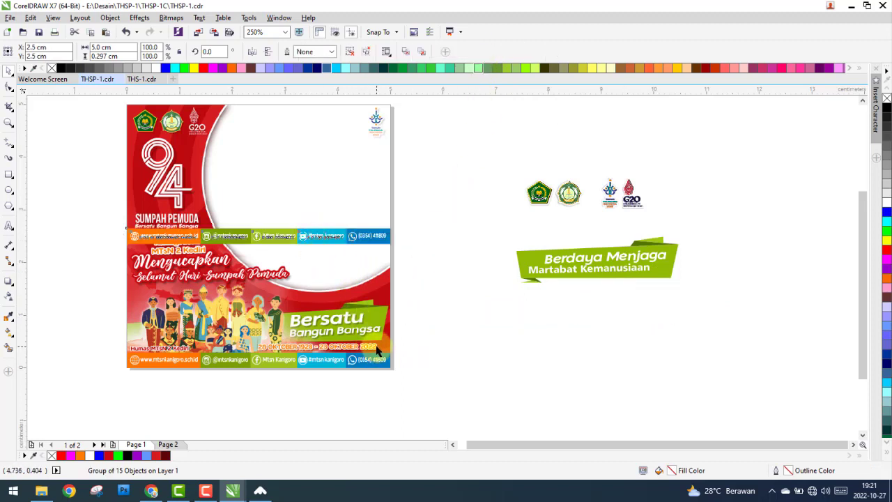
pyautogui.keyDown('shift'); pyautogui.click(378, 350); pyautogui.keyUp('shift')
pyautogui.press('b')
pyautogui.click(467, 345)
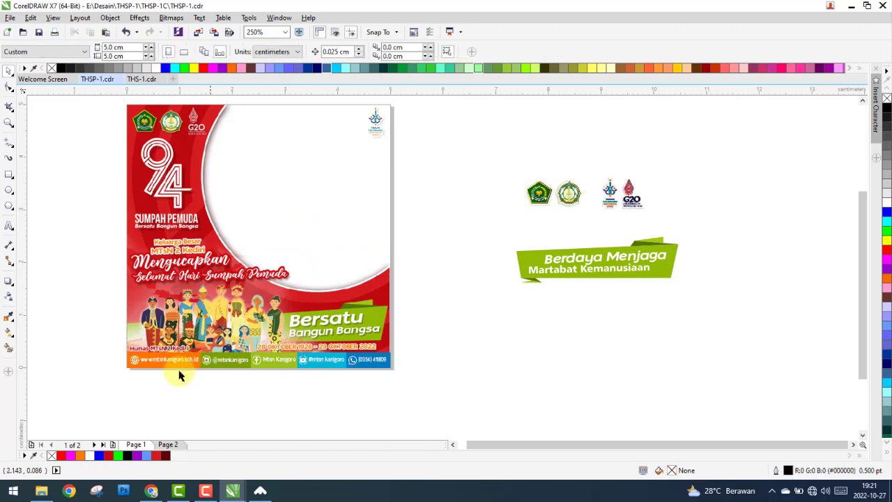
pyautogui.moveTo(84, 390); pyautogui.dragTo(435, 341)
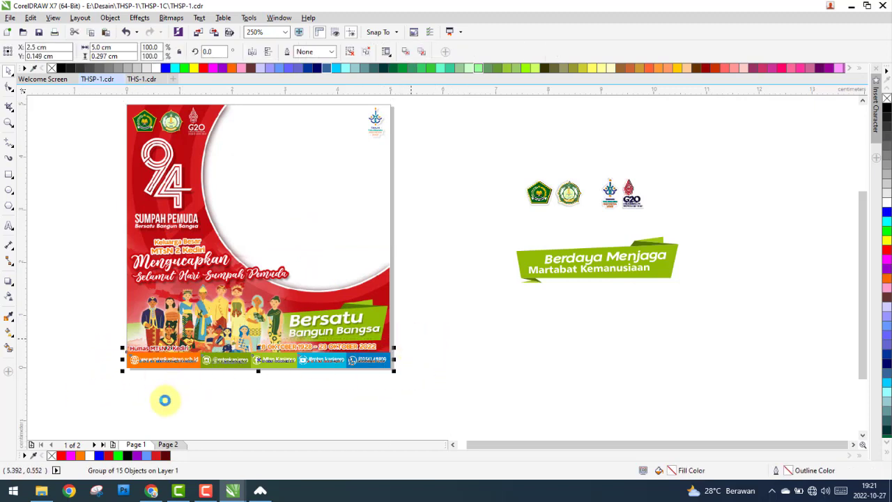
pyautogui.click(176, 439)
# Undo and redo to compare the contact strip placement.
pyautogui.hotkey('ctrl', 'z')
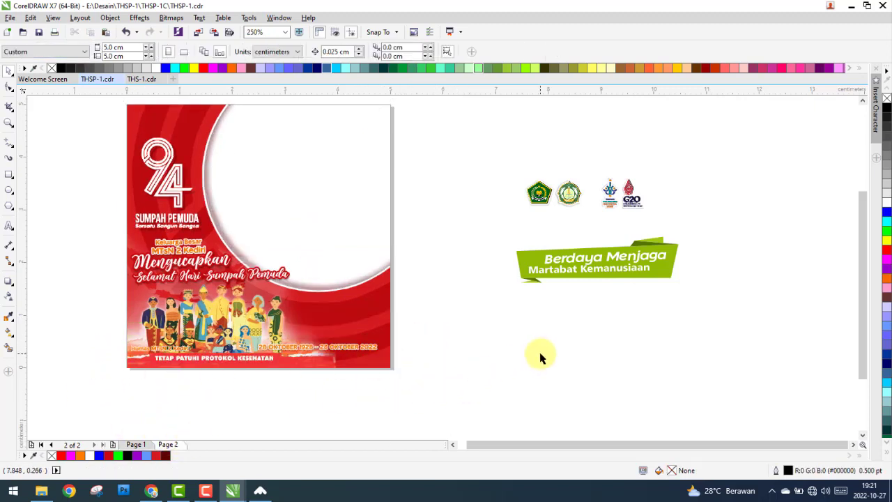
pyautogui.hotkey('ctrl', 'z')
pyautogui.click(427, 377)
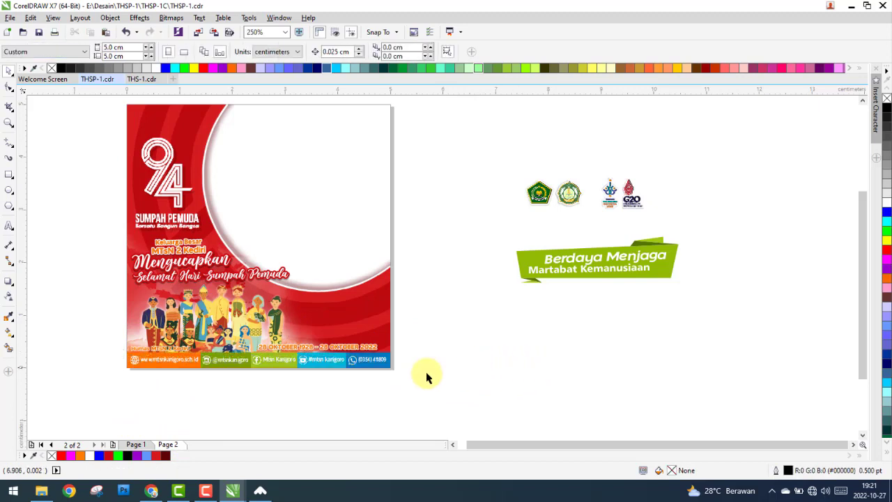
pyautogui.hotkey('ctrl', 'shift', 'z')
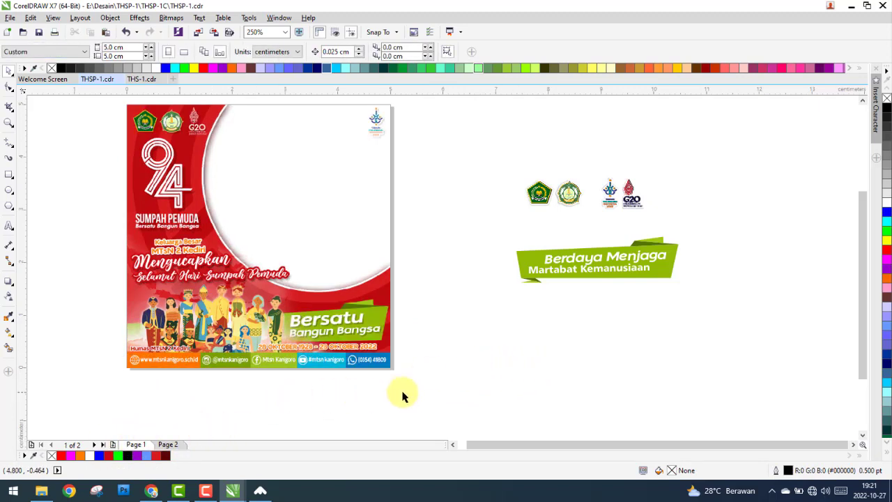
# Move the Berdaya Menjaga banner onto the poster's lower right over the Bersatu banner.
pyautogui.moveTo(478, 219); pyautogui.dragTo(739, 314)
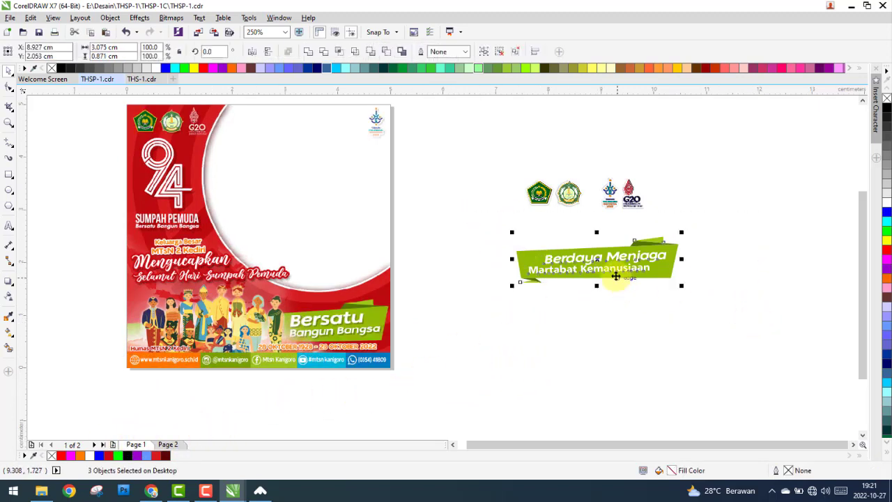
pyautogui.moveTo(617, 269)
pyautogui.mouseDown()
pyautogui.moveTo(268, 318)
pyautogui.moveTo(311, 329)
pyautogui.mouseUp()
pyautogui.scroll(2, 346, 315)
pyautogui.scroll(2, 394, 312)
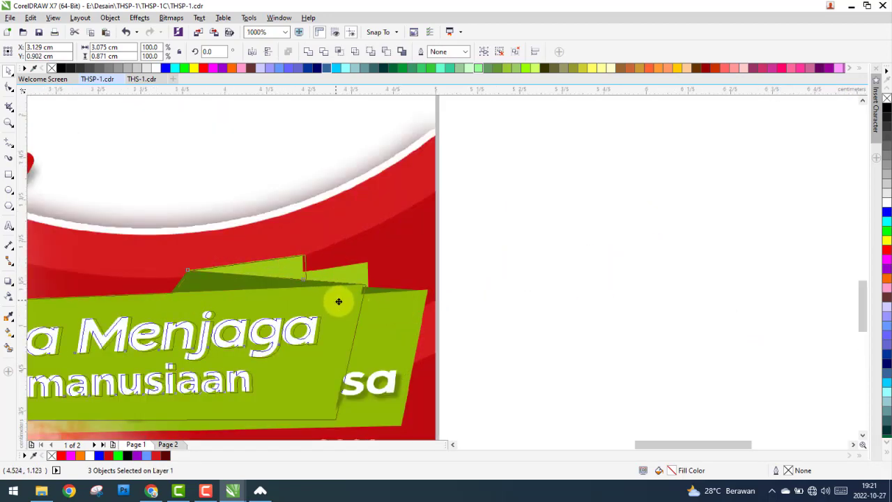
pyautogui.moveTo(339, 300); pyautogui.dragTo(396, 305)
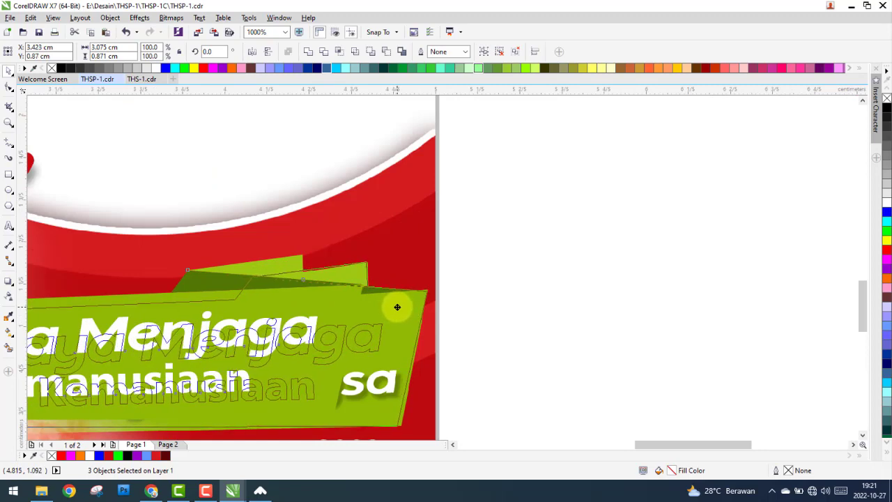
pyautogui.moveTo(397, 305); pyautogui.dragTo(398, 307)
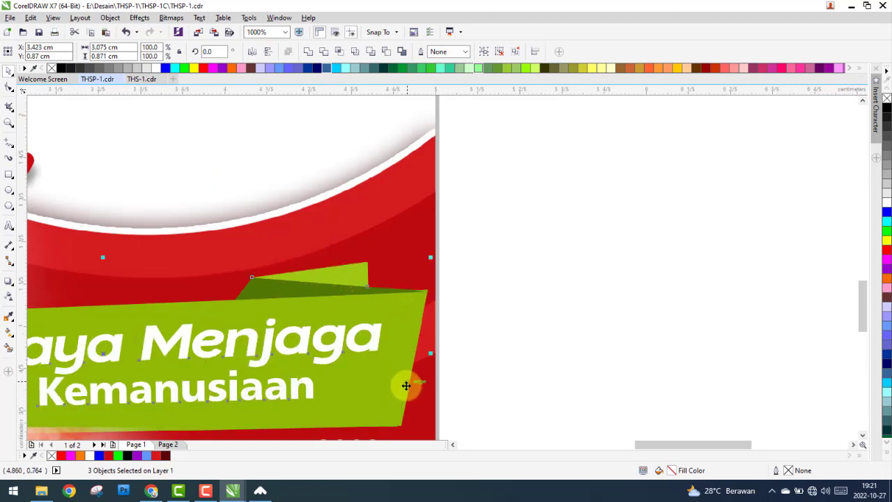
pyautogui.scroll(-2, 446, 328)
pyautogui.scroll(-2, 486, 319)
pyautogui.scroll(1, 286, 344)
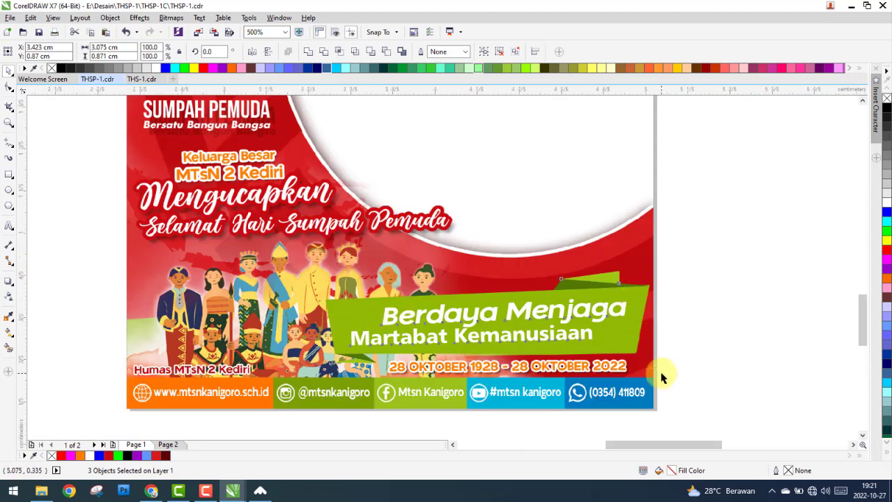
pyautogui.scroll(1, 637, 356)
pyautogui.scroll(1, 639, 360)
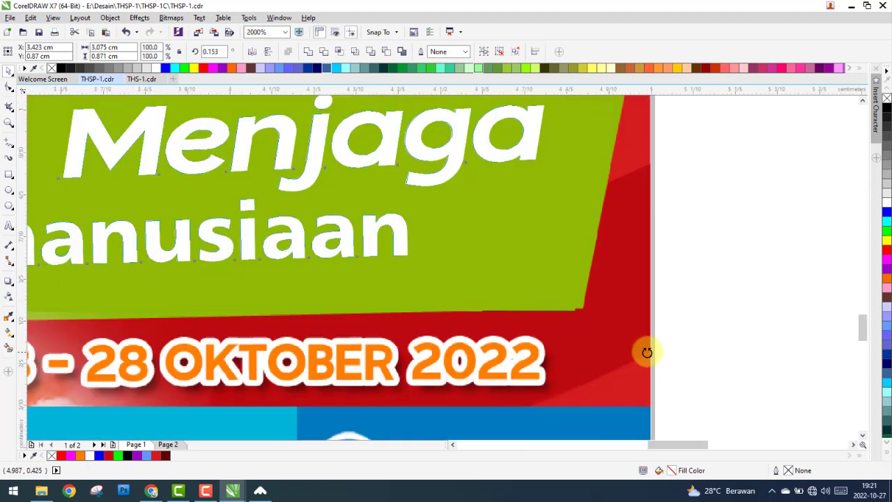
# Rotate the Berdaya Menjaga Martabat Kemanusiaan text 0.827° to match the banner's slant.
pyautogui.moveTo(643, 351); pyautogui.dragTo(657, 349)
pyautogui.scroll(-1, 651, 349)
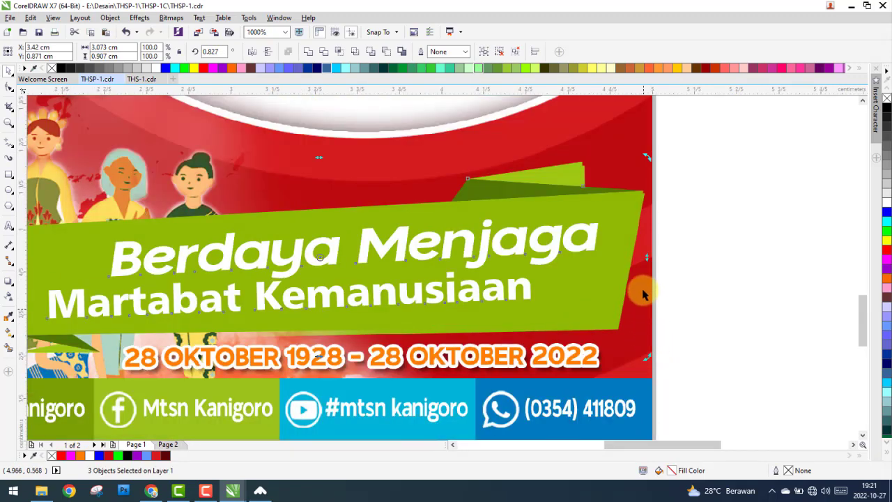
pyautogui.scroll(1, 627, 198)
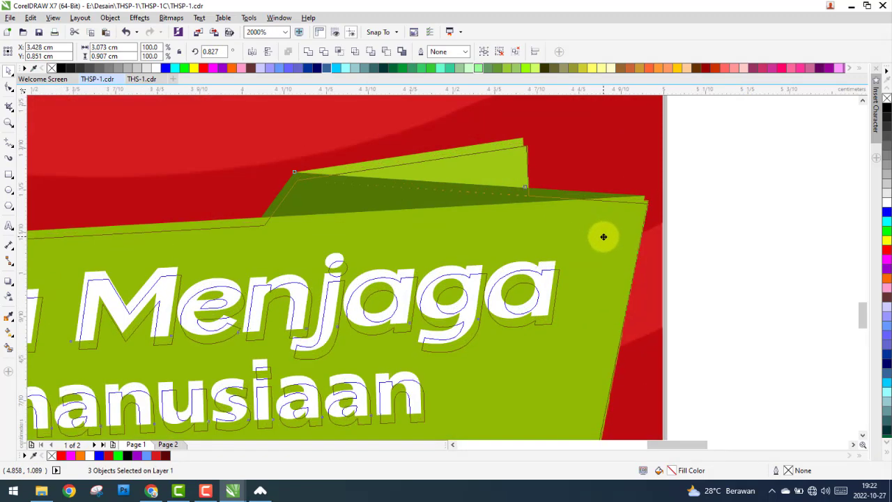
pyautogui.scroll(-1, 603, 234)
pyautogui.scroll(-1, 602, 232)
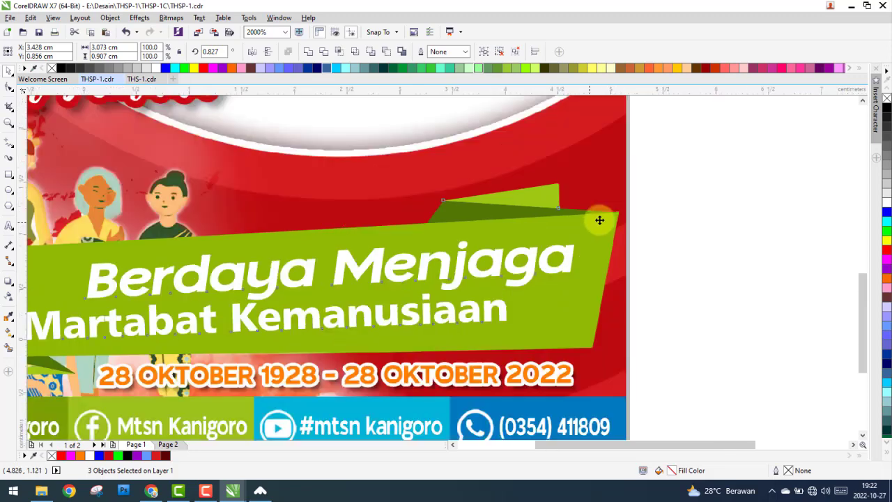
pyautogui.scroll(-1, 601, 232)
pyautogui.scroll(1, 480, 229)
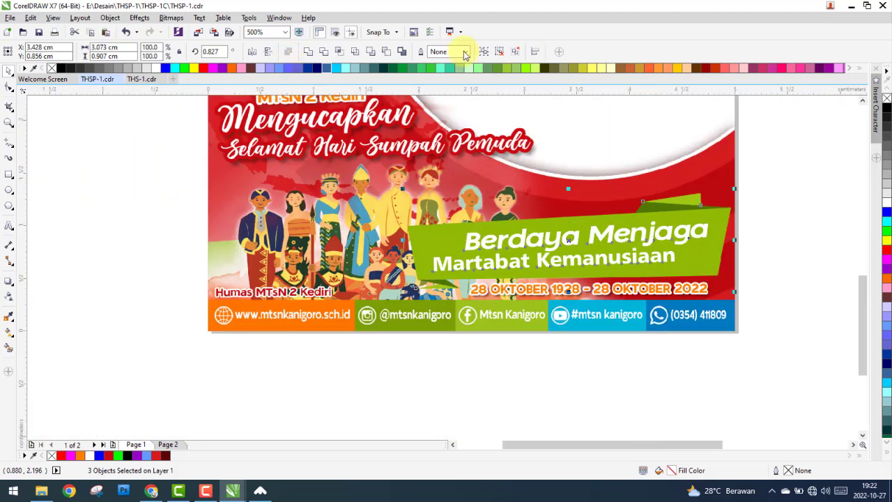
# Select the green banner shape from within the grouped banner objects.
pyautogui.click(467, 351)
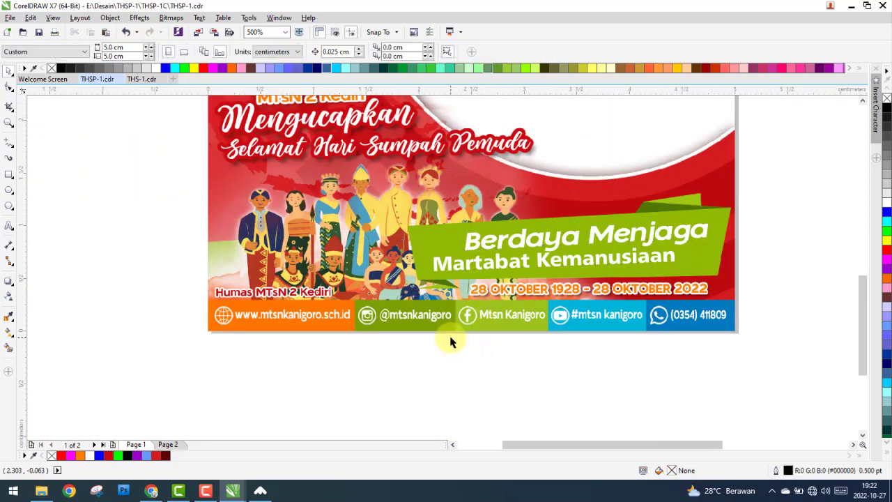
pyautogui.click(446, 280)
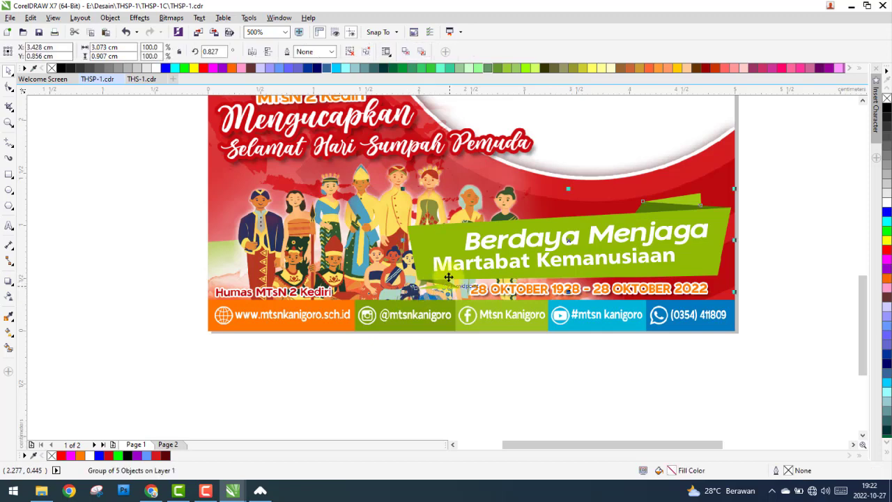
pyautogui.press('Escape')
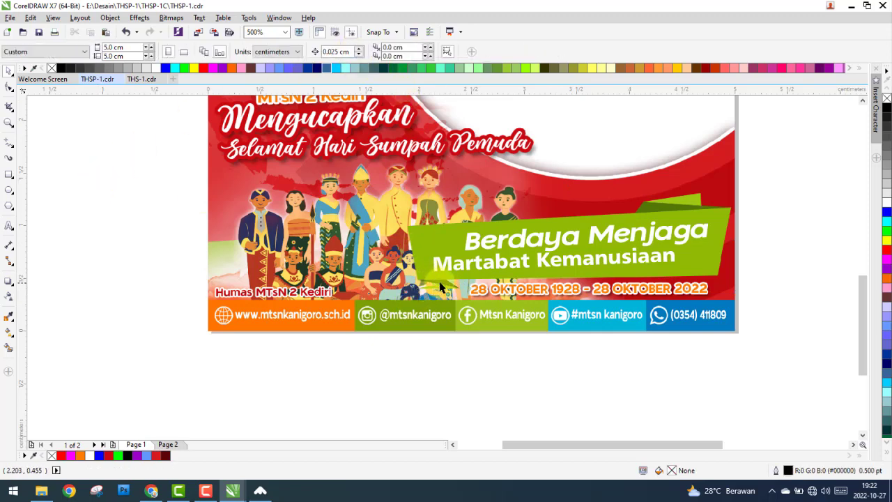
pyautogui.click(440, 286)
pyautogui.press('Escape')
pyautogui.click(412, 223)
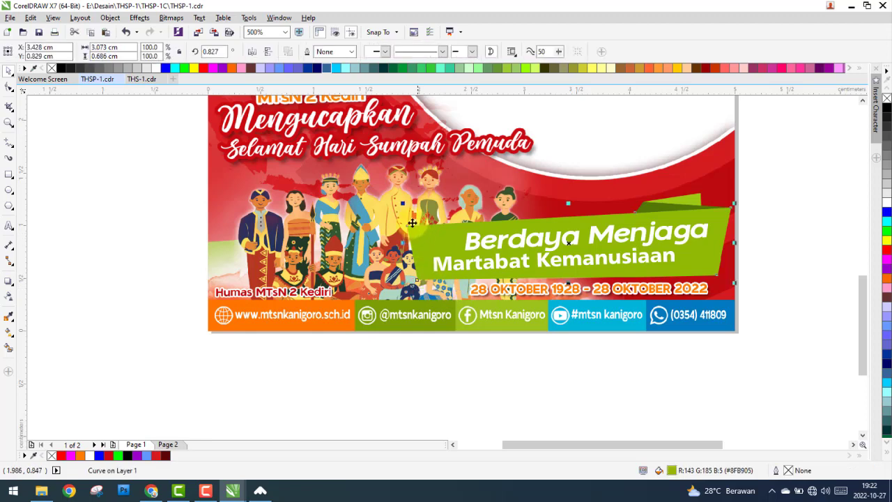
# Drag the banner's left nodes with the Shape tool to the page's left edge.
pyautogui.click(8, 87)
pyautogui.scroll(1, 335, 229)
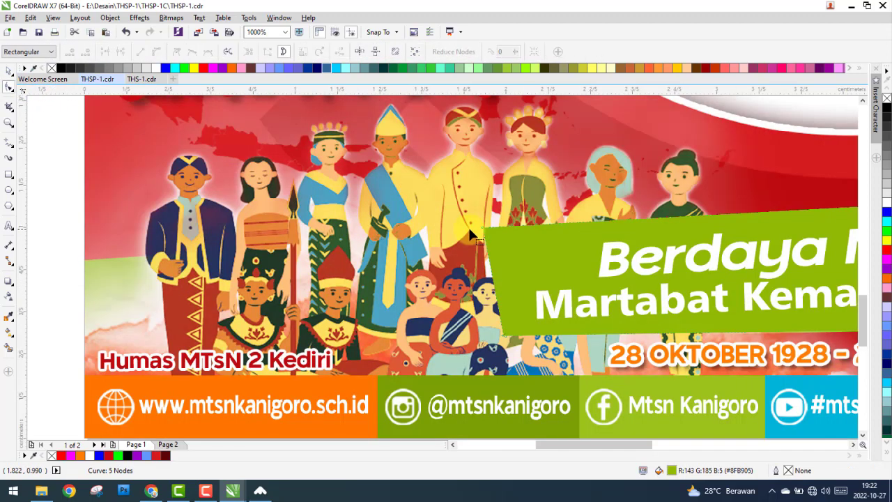
pyautogui.moveTo(482, 227); pyautogui.dragTo(84, 259)
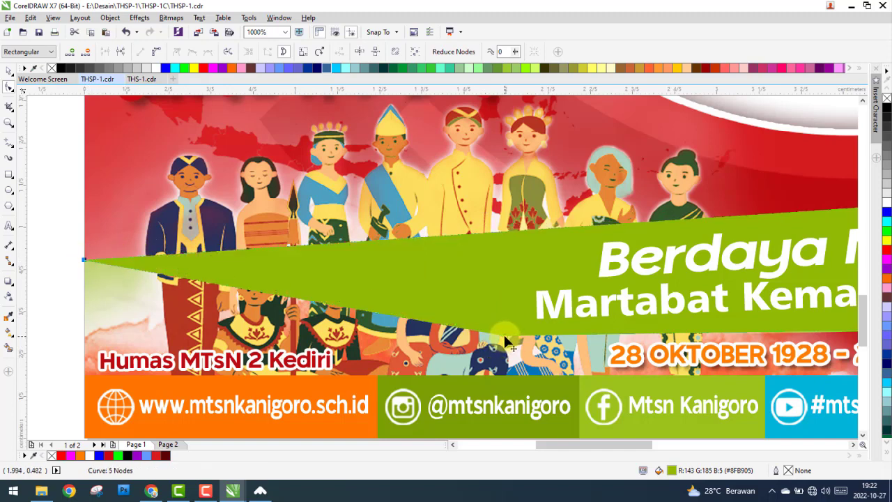
pyautogui.moveTo(507, 342)
pyautogui.mouseDown()
pyautogui.moveTo(72, 352)
pyautogui.moveTo(84, 342)
pyautogui.mouseUp()
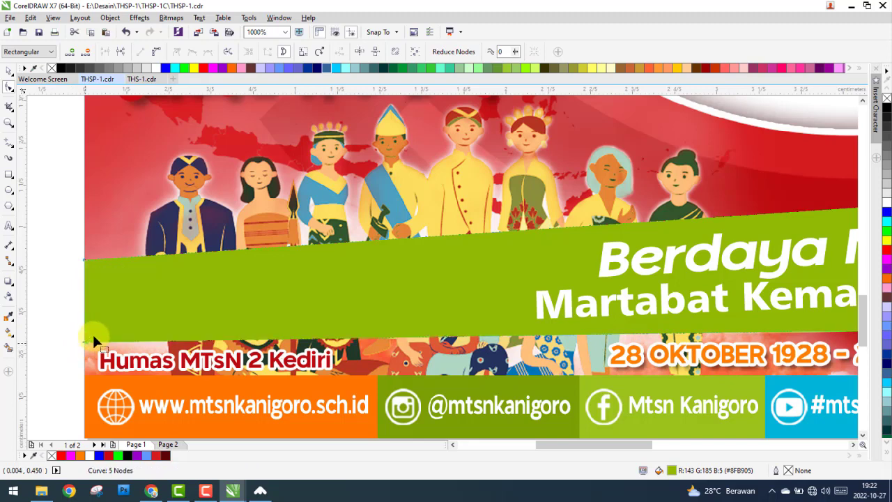
pyautogui.click(13, 78)
pyautogui.scroll(-1, 258, 230)
pyautogui.scroll(-1, 418, 237)
# Group the three green banner pieces and copy the grouped banner.
pyautogui.scroll(1, 546, 229)
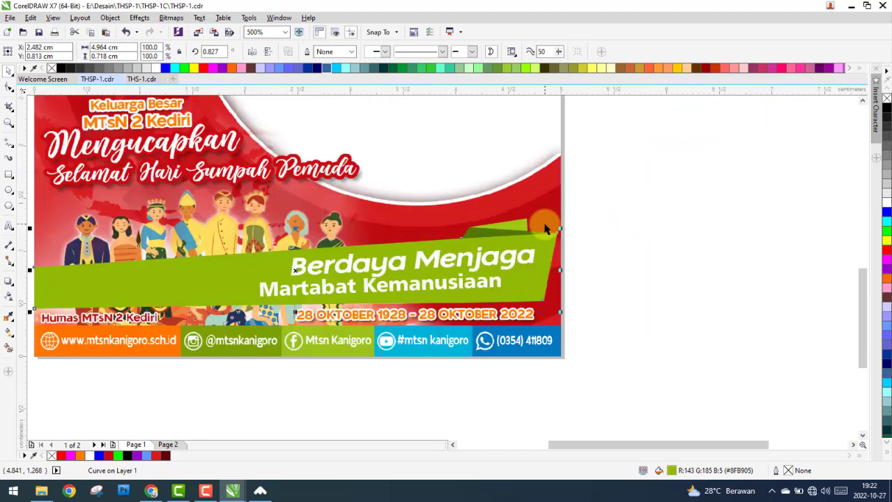
pyautogui.scroll(1, 545, 229)
pyautogui.keyDown('shift'); pyautogui.click(478, 239); pyautogui.keyUp('shift')
pyautogui.keyDown('shift'); pyautogui.click(440, 235); pyautogui.keyUp('shift')
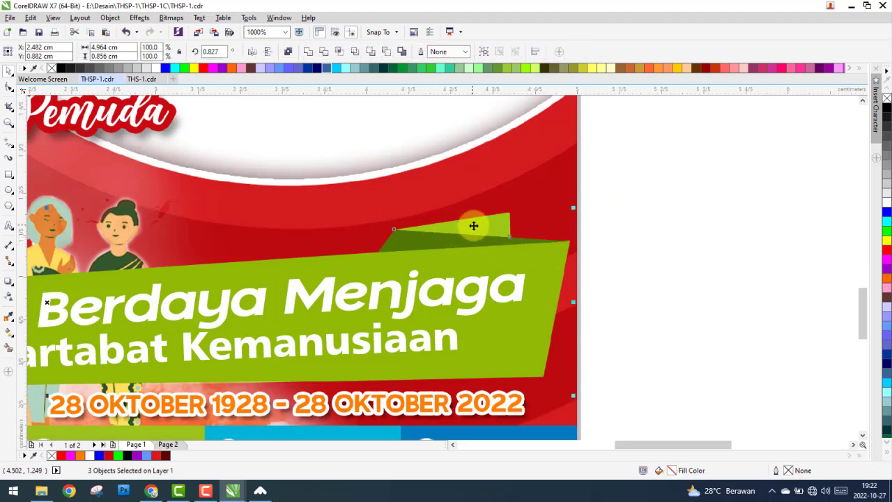
pyautogui.rightClick(473, 225)
pyautogui.click(488, 278)
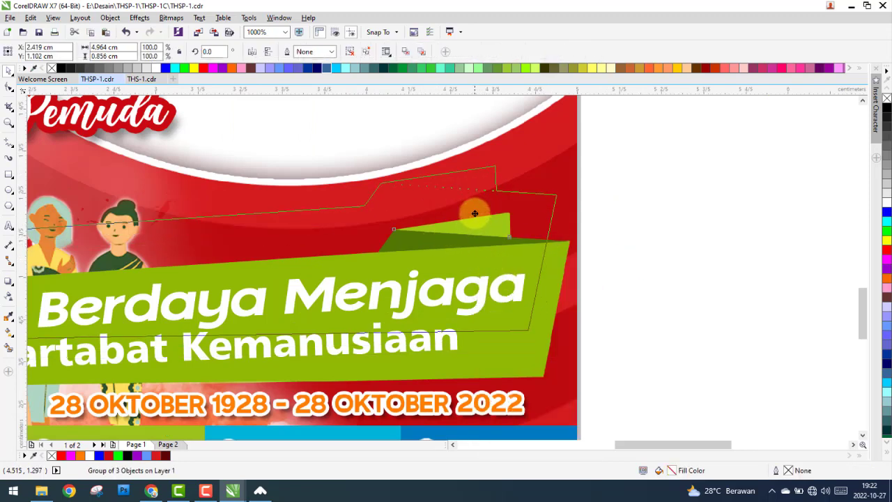
pyautogui.moveTo(475, 213); pyautogui.dragTo(474, 244)
pyautogui.rightClick(474, 245)
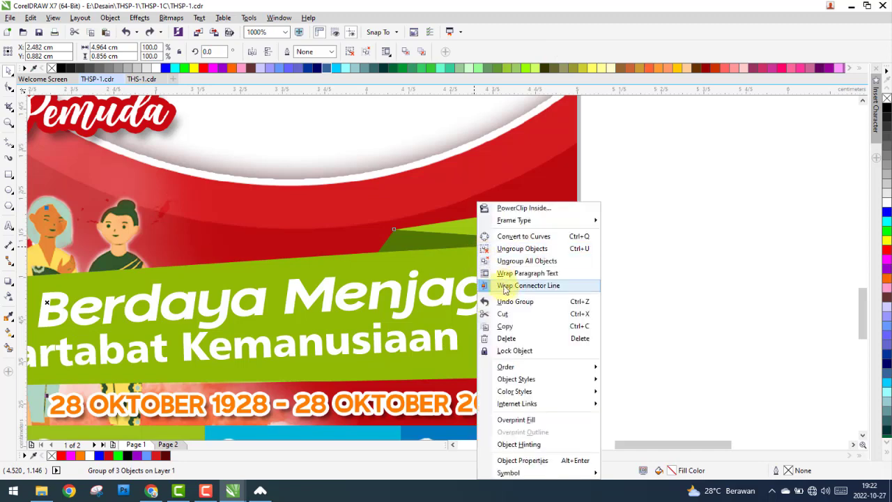
pyautogui.click(506, 325)
# Paste the banner onto Page 2 and stack it behind the people illustration.
pyautogui.click(168, 445)
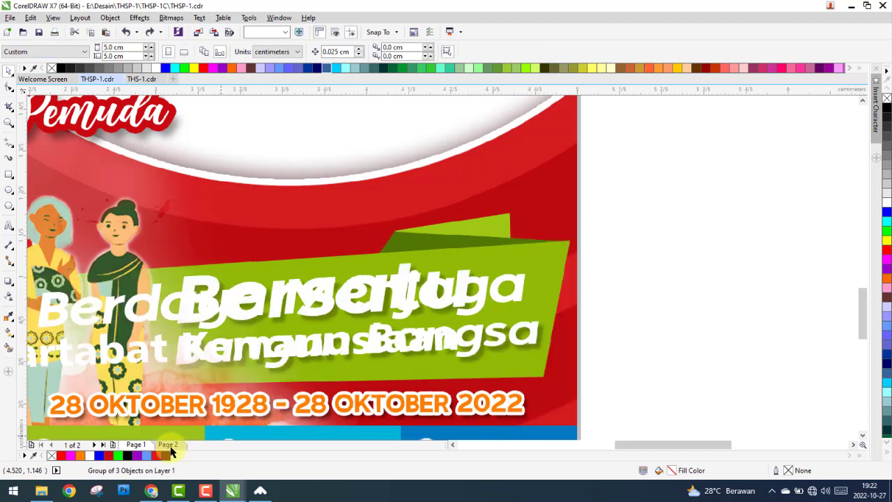
pyautogui.rightClick(614, 247)
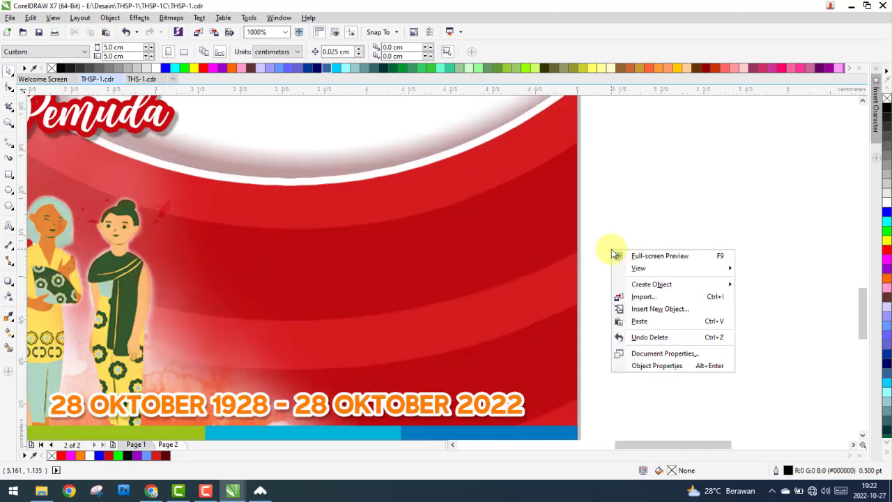
pyautogui.click(649, 319)
pyautogui.scroll(-1, 648, 310)
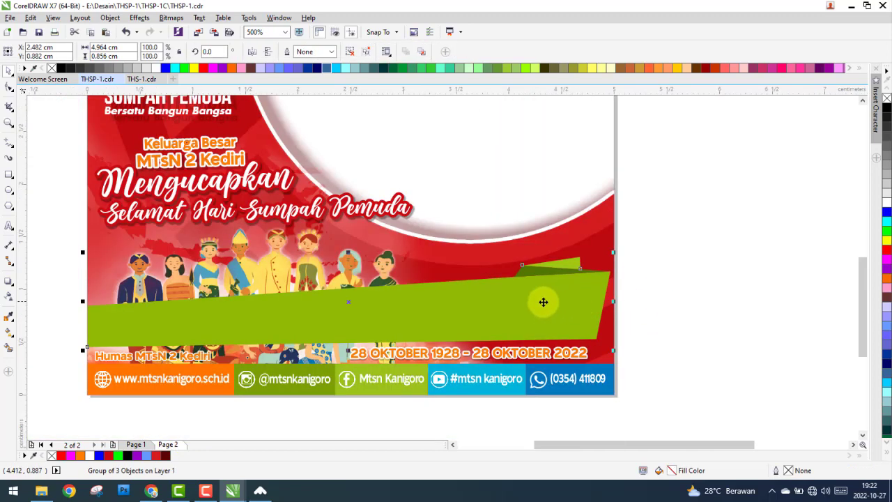
pyautogui.rightClick(467, 305)
pyautogui.moveTo(496, 195)
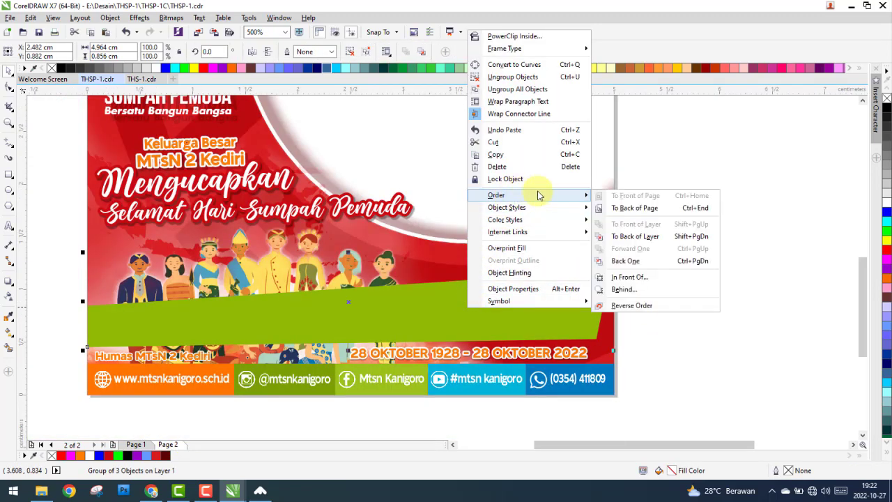
pyautogui.click(631, 275)
pyautogui.click(307, 242)
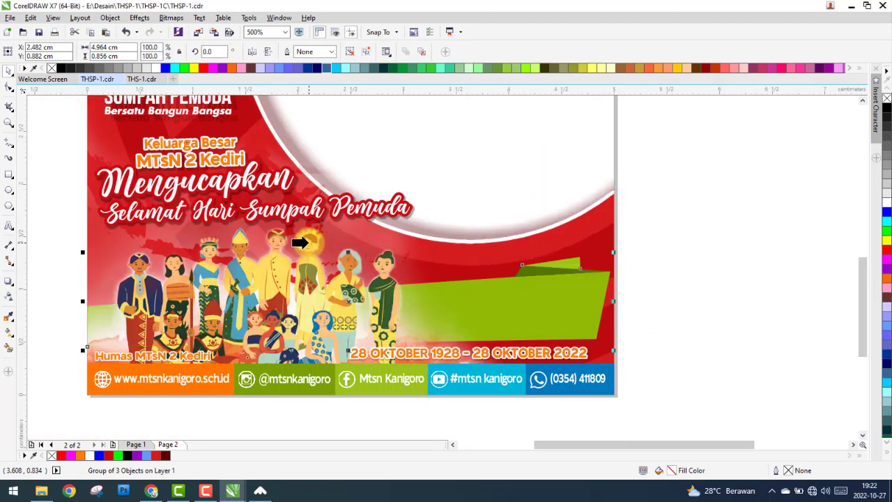
pyautogui.click(645, 276)
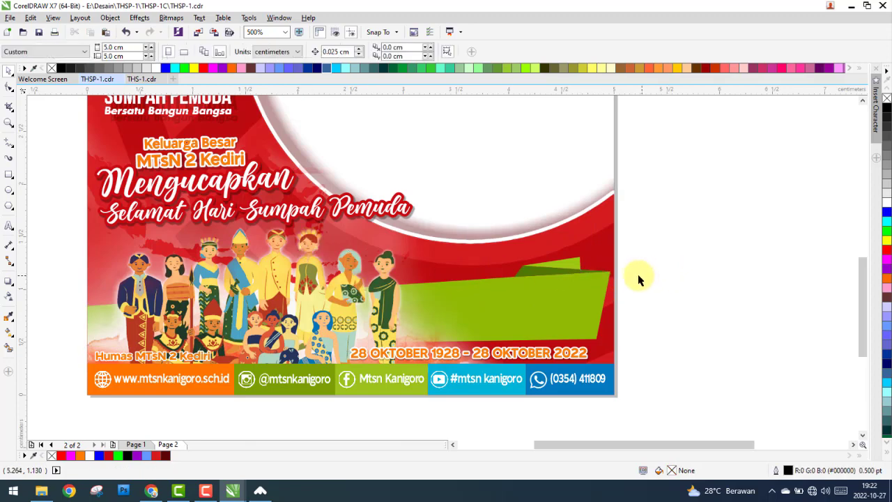
# On Page 1, drag the Berdaya Menjaga and Martabat Kemanusiaan text off the banner.
pyautogui.click(140, 446)
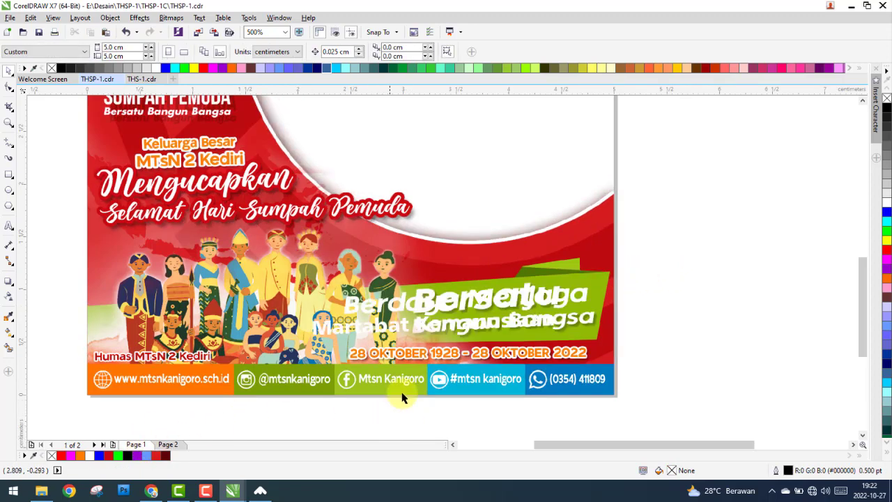
pyautogui.moveTo(434, 313); pyautogui.dragTo(598, 256)
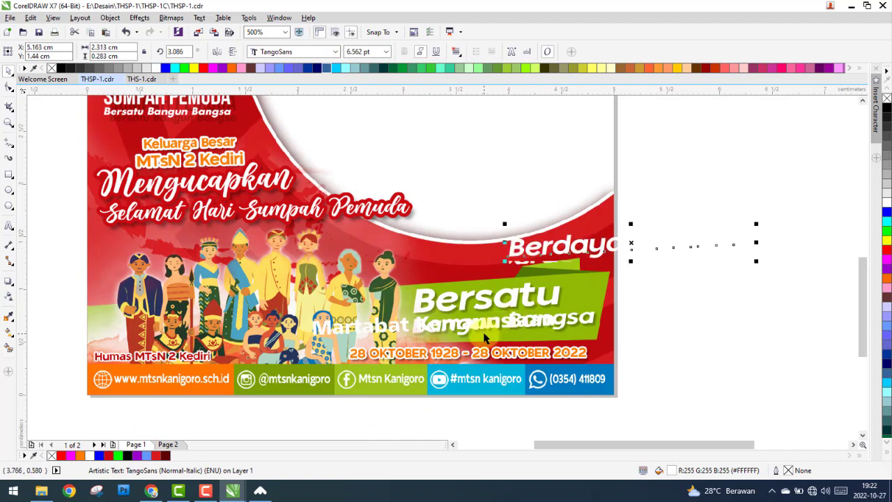
pyautogui.moveTo(535, 327); pyautogui.dragTo(618, 314)
pyautogui.rightClick(617, 313)
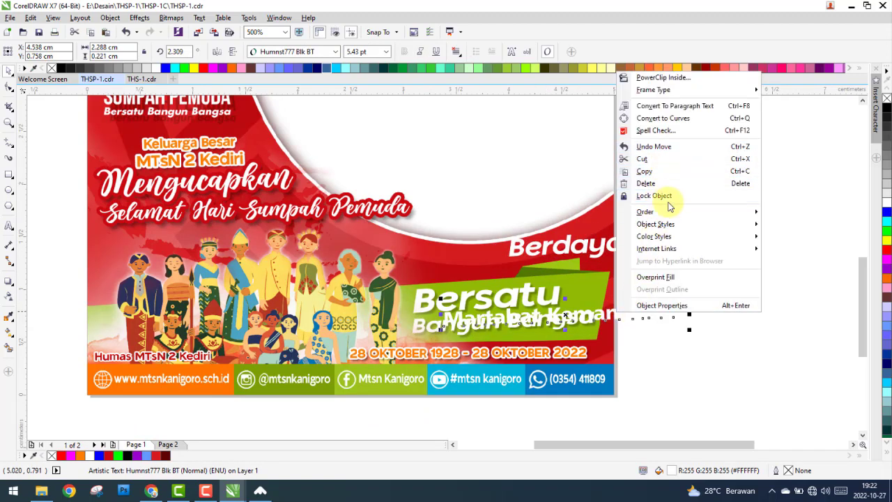
pyautogui.click(673, 345)
pyautogui.click(640, 338)
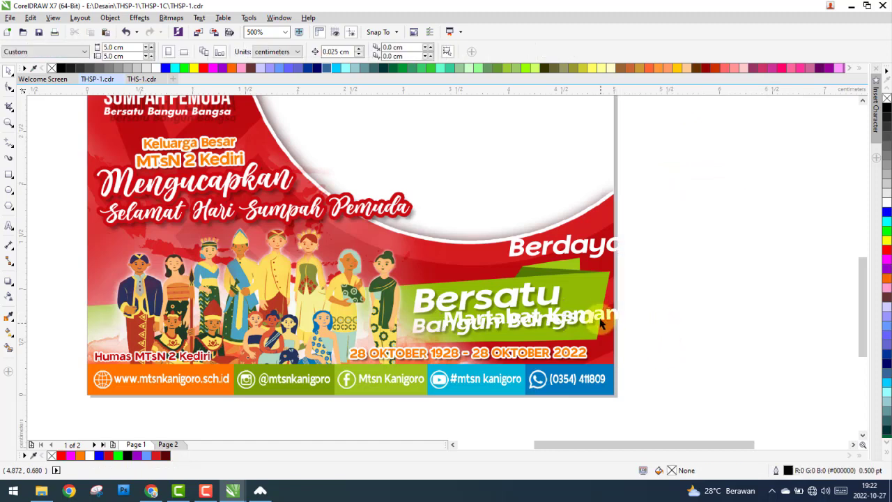
pyautogui.click(604, 315)
# Delete the Martabat Kemanusiaan text and shift Berdaya Menjaga left onto the artwork.
pyautogui.moveTo(604, 315); pyautogui.dragTo(415, 254)
pyautogui.rightClick(415, 255)
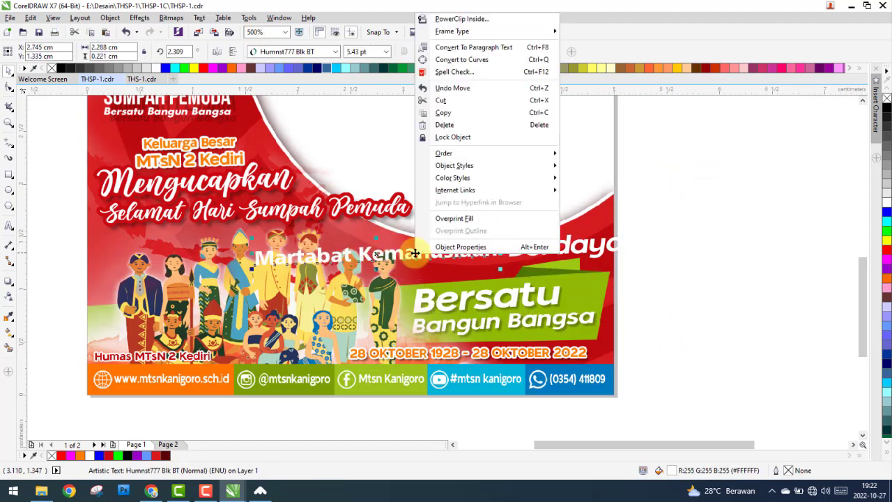
pyautogui.click(444, 125)
pyautogui.moveTo(539, 248); pyautogui.dragTo(436, 259)
# Retype the Berdaya text as 'Bersatu', enlarge it ~141%, fill it red, and align it over the white Bersatu.
pyautogui.doubleClick(430, 260)
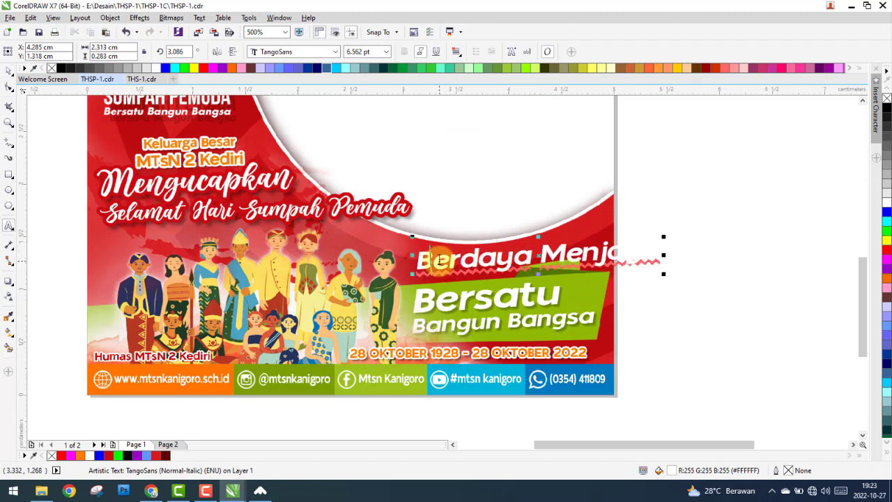
pyautogui.hotkey('ctrl', 'a')
pyautogui.write('BE')
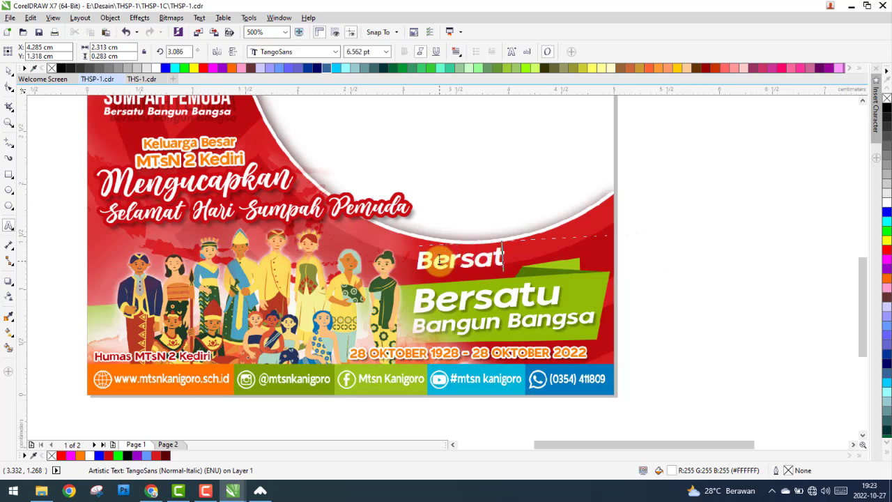
pyautogui.hotkey('ctrl', 'space')
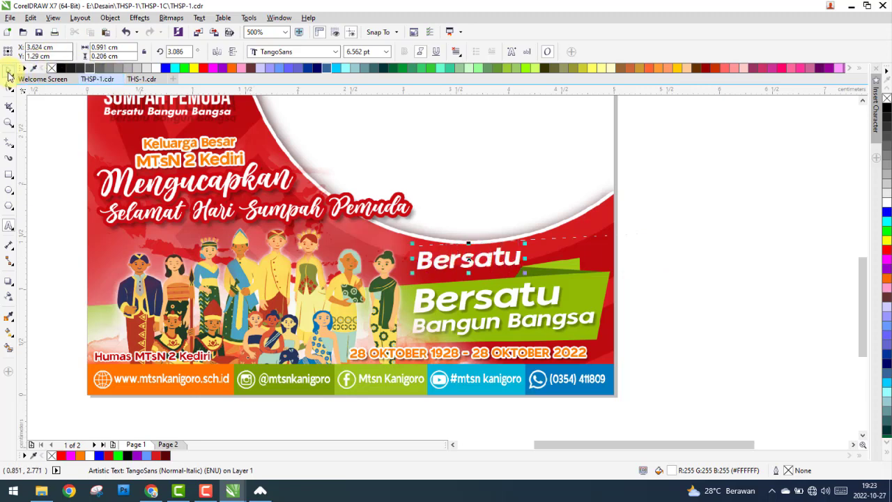
pyautogui.scroll(2, 528, 281)
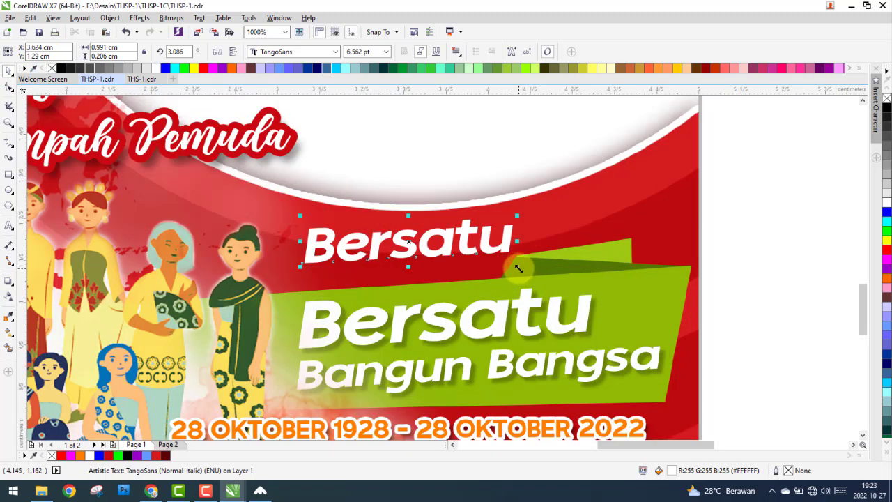
pyautogui.moveTo(518, 268); pyautogui.dragTo(602, 285)
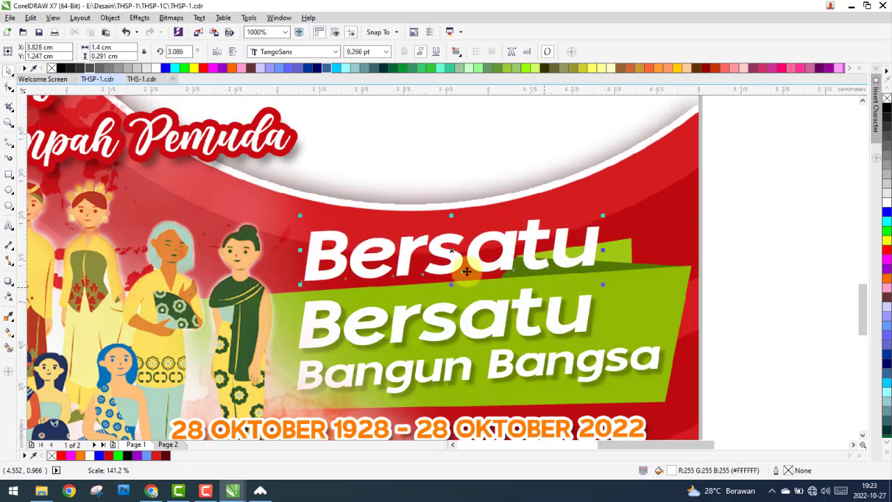
pyautogui.moveTo(408, 249); pyautogui.dragTo(423, 286)
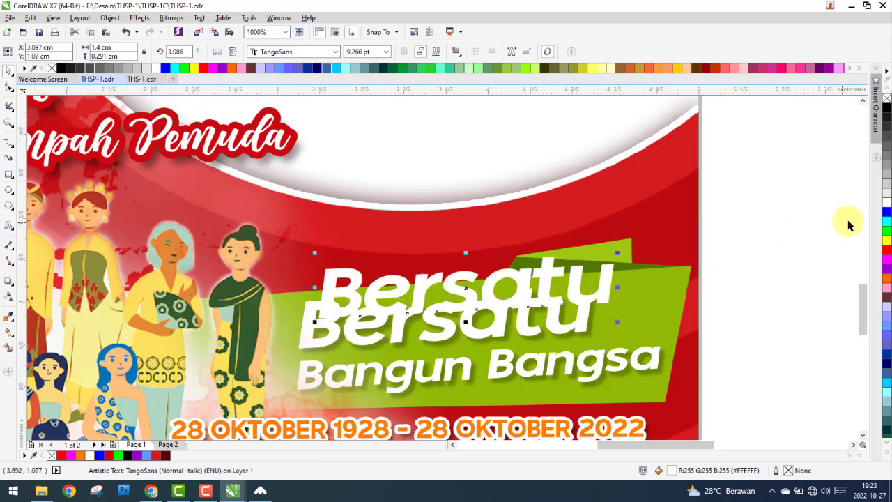
pyautogui.click(887, 250)
pyautogui.scroll(2, 456, 318)
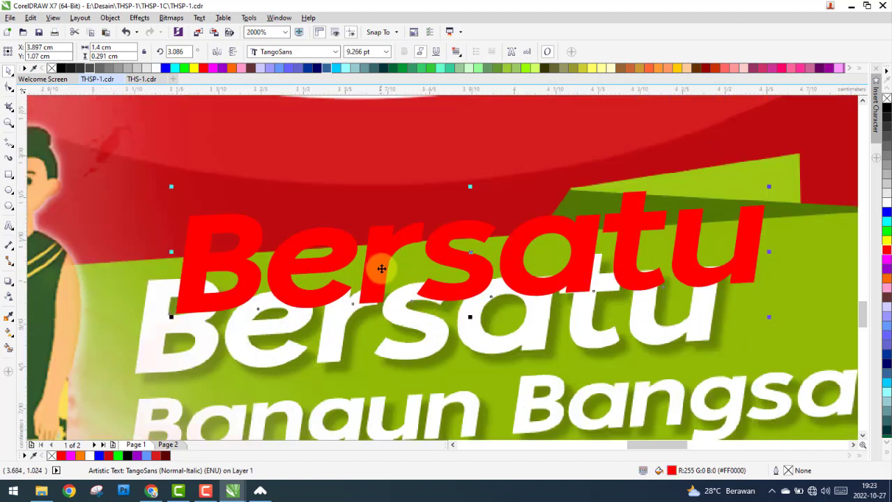
pyautogui.moveTo(352, 328); pyautogui.dragTo(339, 326)
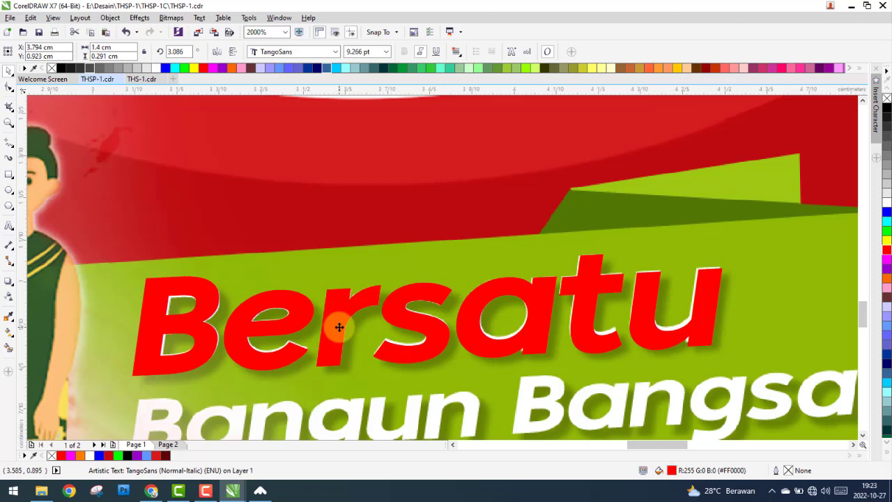
# Place a copy of red Bersatu below it, shrink it ~75%, and retype it as 'Bangun Bangsa'.
pyautogui.scroll(-4, 342, 323)
pyautogui.scroll(2, 411, 360)
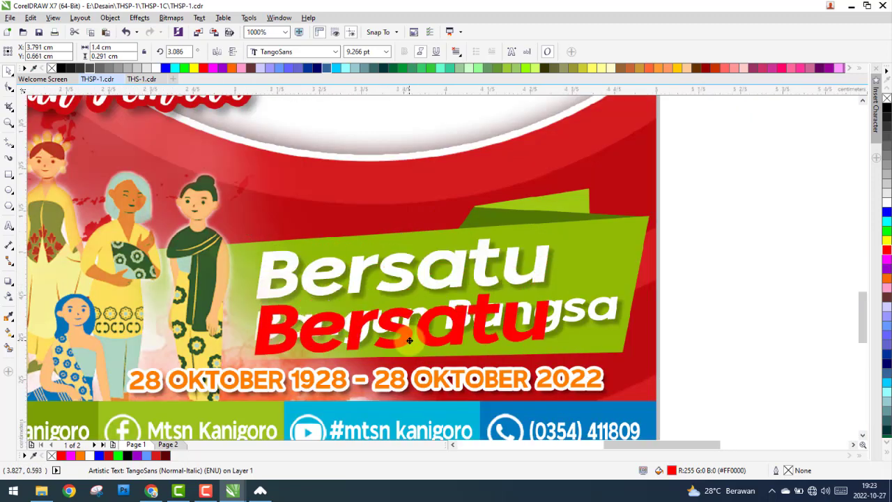
pyautogui.moveTo(410, 285); pyautogui.dragTo(410, 339)
pyautogui.click(554, 360)
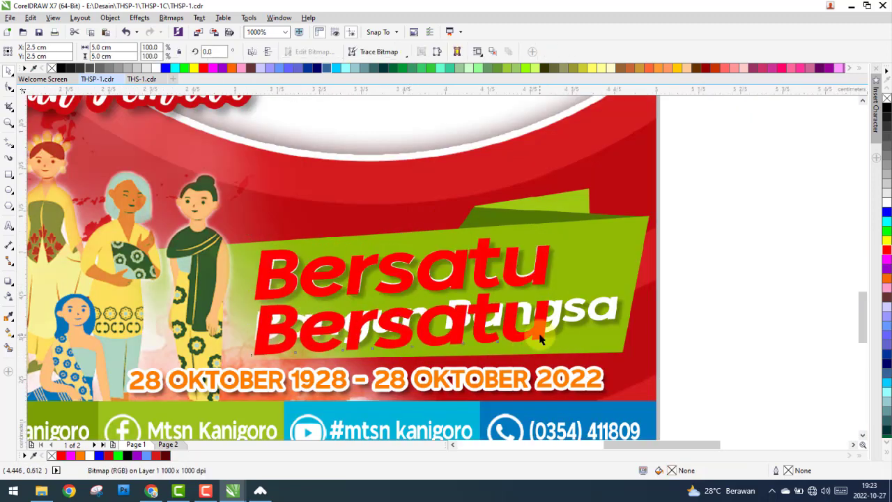
pyautogui.click(554, 361)
pyautogui.moveTo(550, 355); pyautogui.dragTo(445, 327)
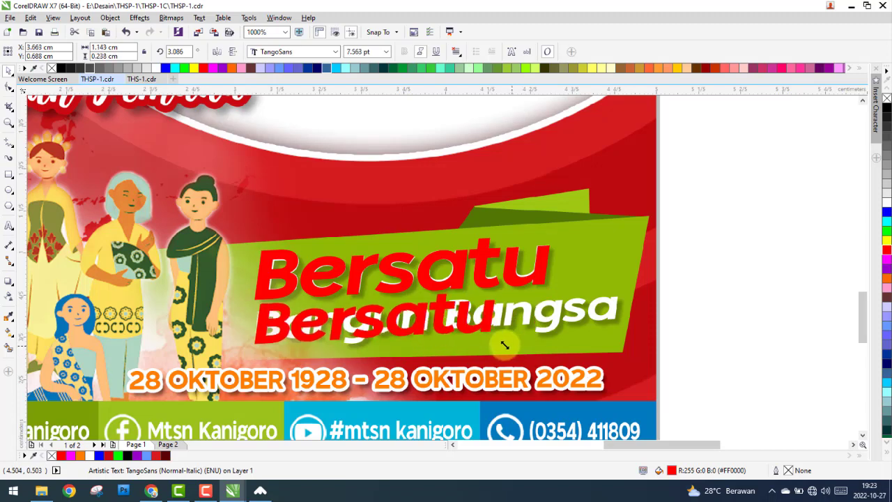
pyautogui.doubleClick(422, 314)
pyautogui.hotkey('ctrl', 'a')
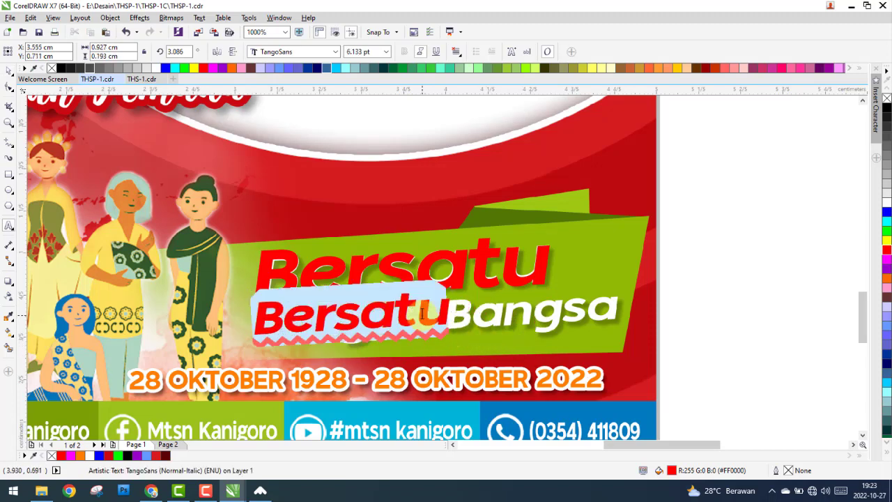
pyautogui.write('Bangun Bangsa')
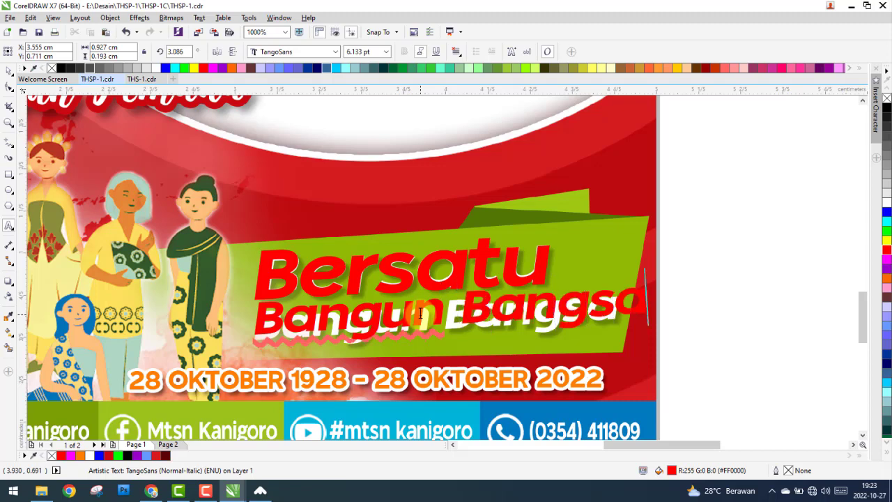
pyautogui.press('Escape')
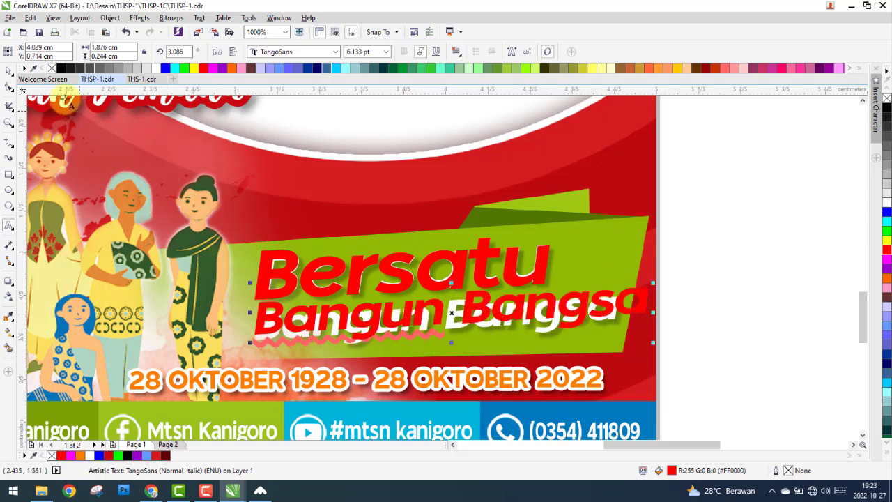
pyautogui.click(8, 74)
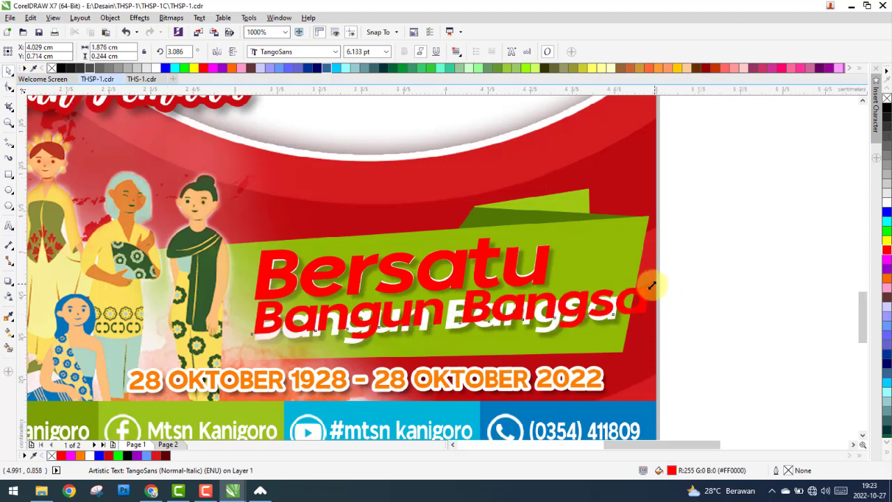
# Resize and nudge red Bangun Bangsa to match the white text on the green banner.
pyautogui.moveTo(652, 284); pyautogui.dragTo(637, 292)
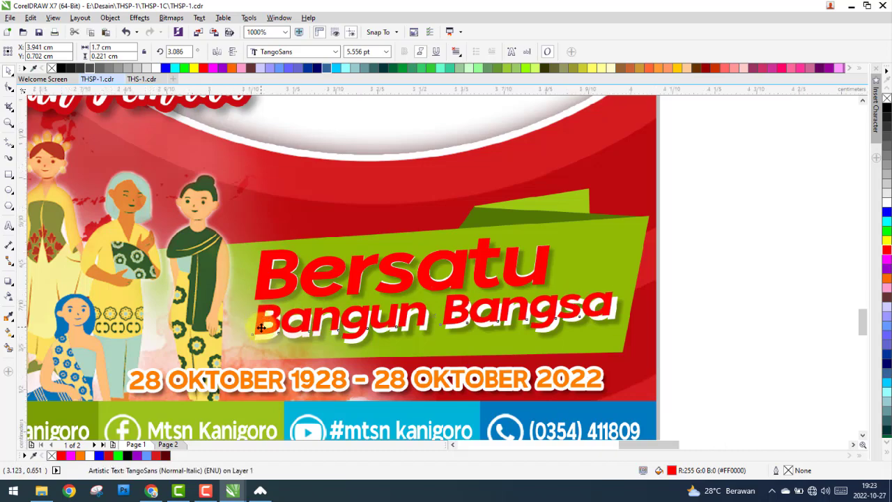
pyautogui.scroll(3, 261, 327)
pyautogui.moveTo(265, 293); pyautogui.dragTo(267, 319)
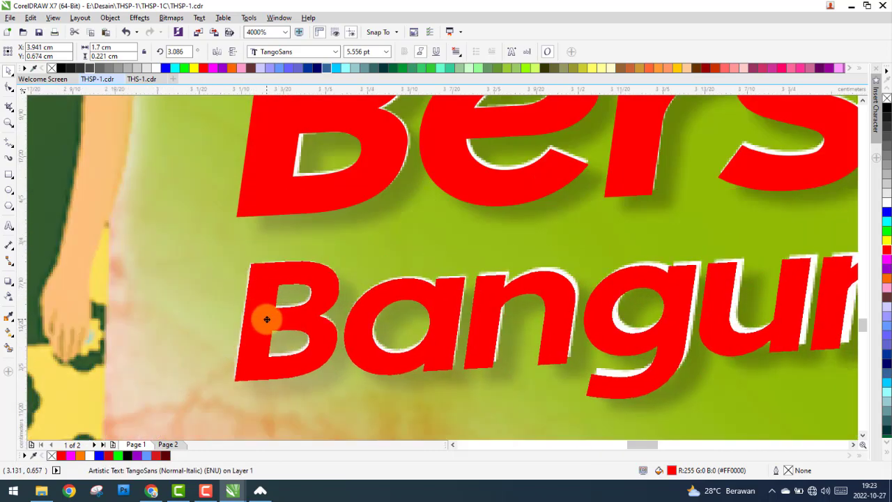
pyautogui.scroll(-2, 267, 320)
pyautogui.scroll(-1, 279, 314)
pyautogui.scroll(2, 624, 306)
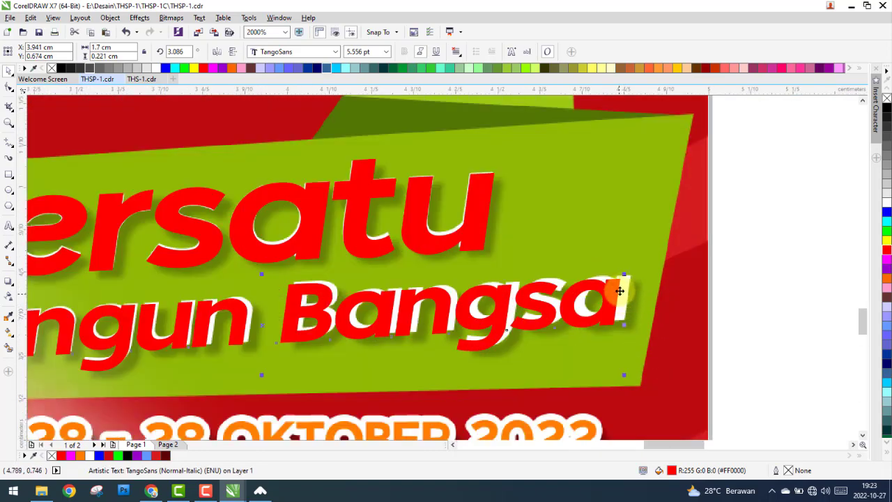
pyautogui.scroll(2, 620, 291)
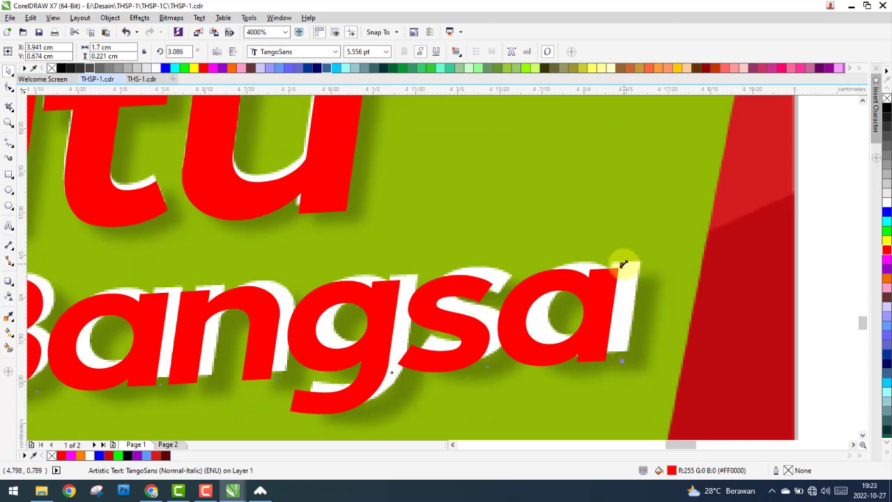
pyautogui.moveTo(624, 265); pyautogui.dragTo(640, 260)
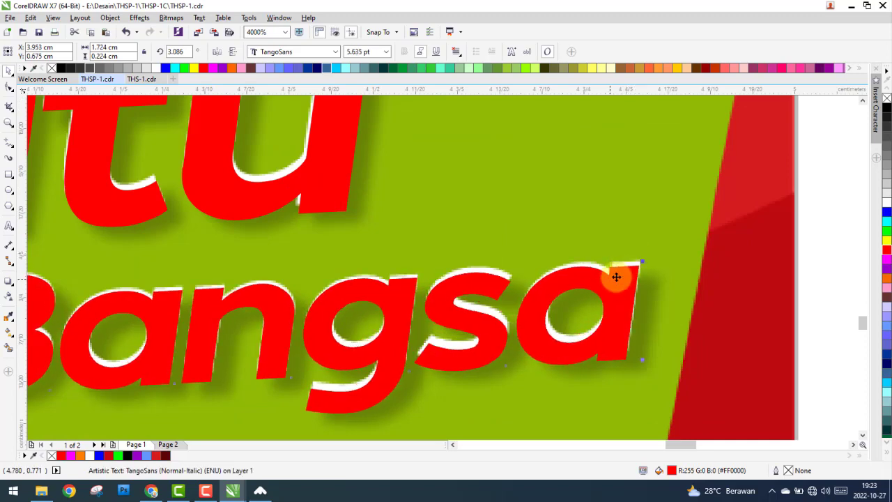
pyautogui.scroll(-2, 618, 276)
pyautogui.scroll(-2, 628, 279)
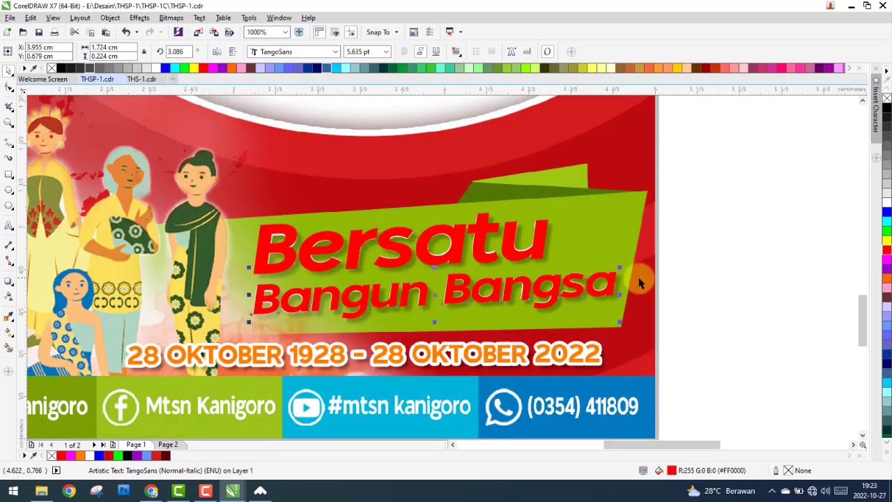
# Select both red text lines, then shift the background image left and down.
pyautogui.moveTo(729, 325); pyautogui.dragTo(223, 203)
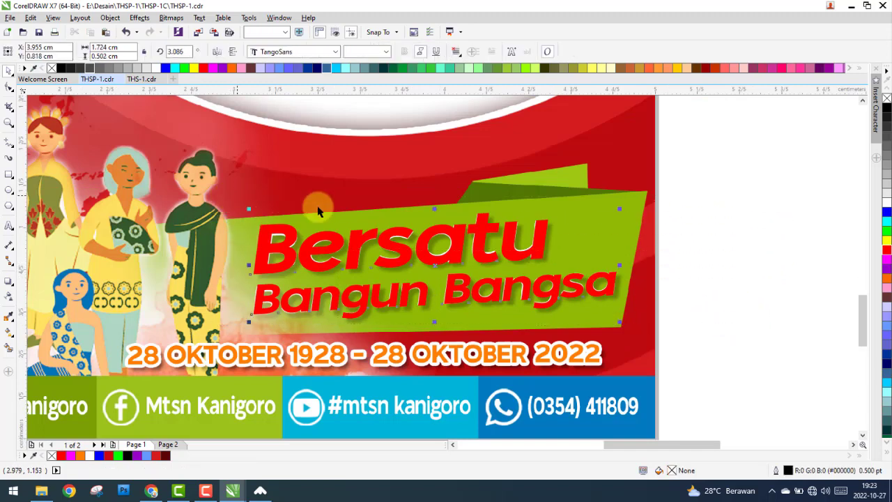
pyautogui.rightClick(377, 236)
pyautogui.click(767, 237)
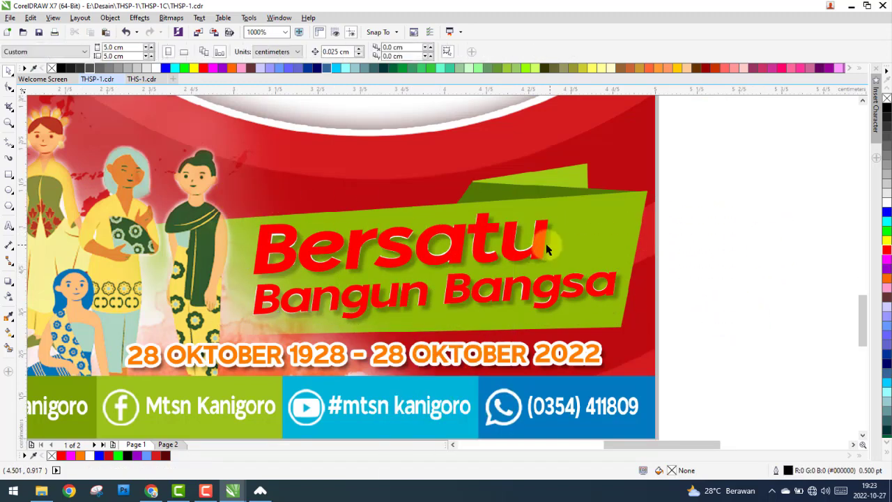
pyautogui.moveTo(605, 237); pyautogui.dragTo(565, 241)
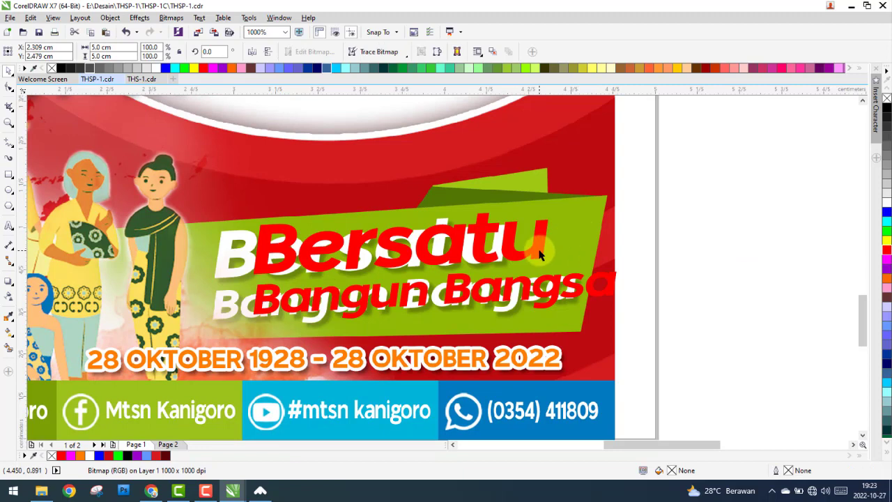
pyautogui.click(540, 254)
# Add a preset drop shadow to the red Bersatu and pull its offset up-left.
pyautogui.scroll(1, 541, 254)
pyautogui.click(9, 282)
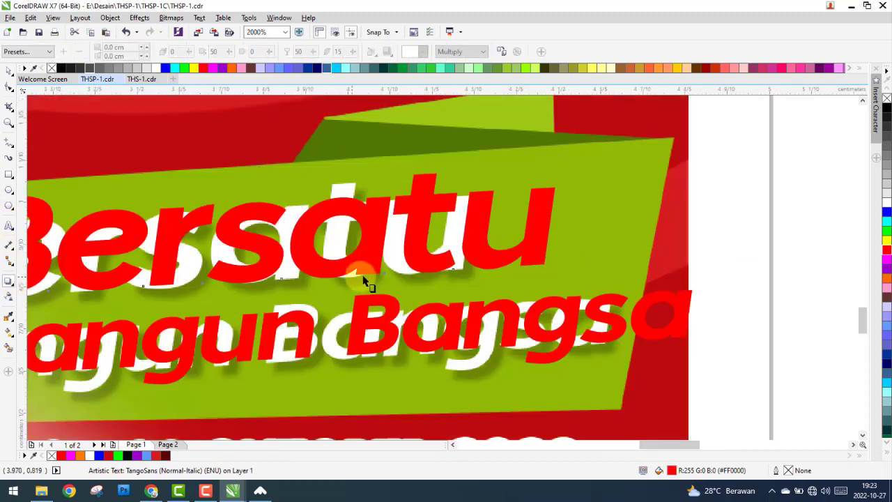
pyautogui.moveTo(364, 281); pyautogui.dragTo(387, 277)
pyautogui.click(21, 52)
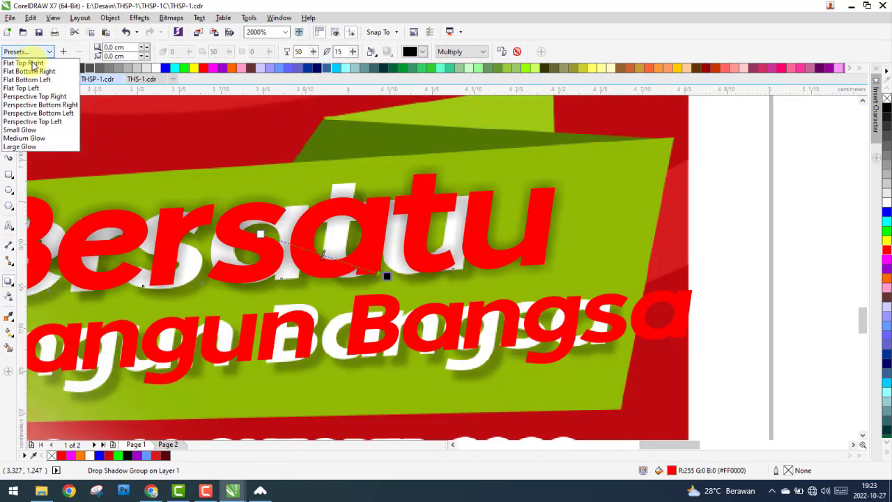
pyautogui.click(28, 66)
pyautogui.moveTo(428, 259); pyautogui.dragTo(551, 403)
pyautogui.scroll(-6, 429, 260)
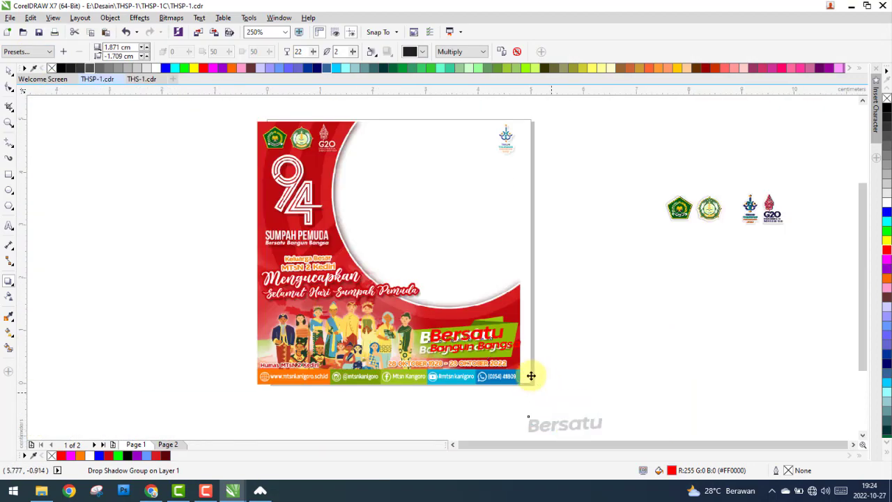
pyautogui.scroll(4, 493, 346)
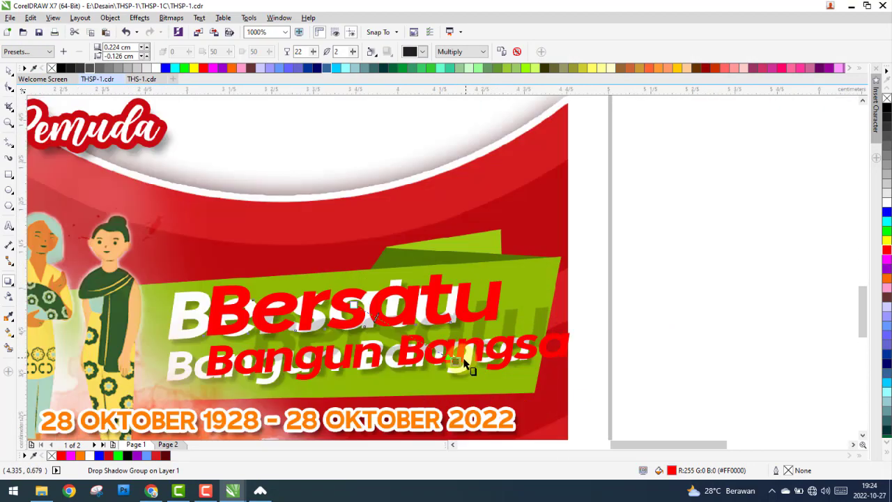
pyautogui.moveTo(454, 352); pyautogui.dragTo(440, 339)
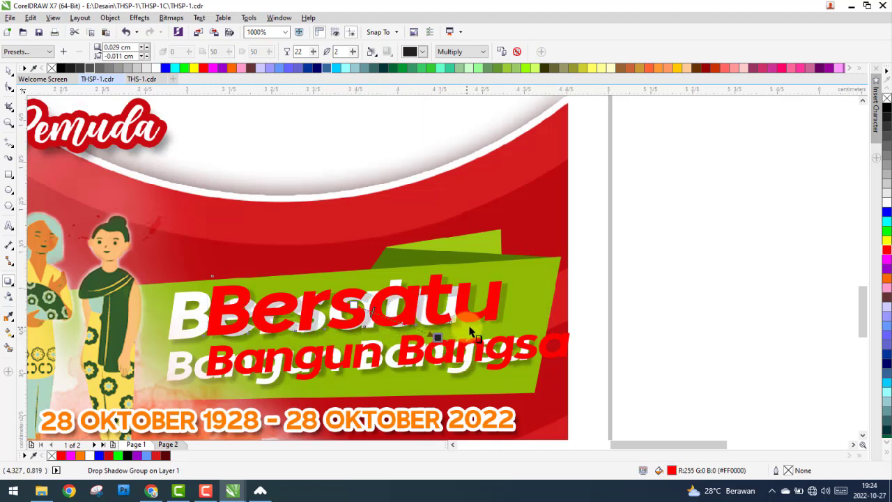
pyautogui.scroll(2, 461, 335)
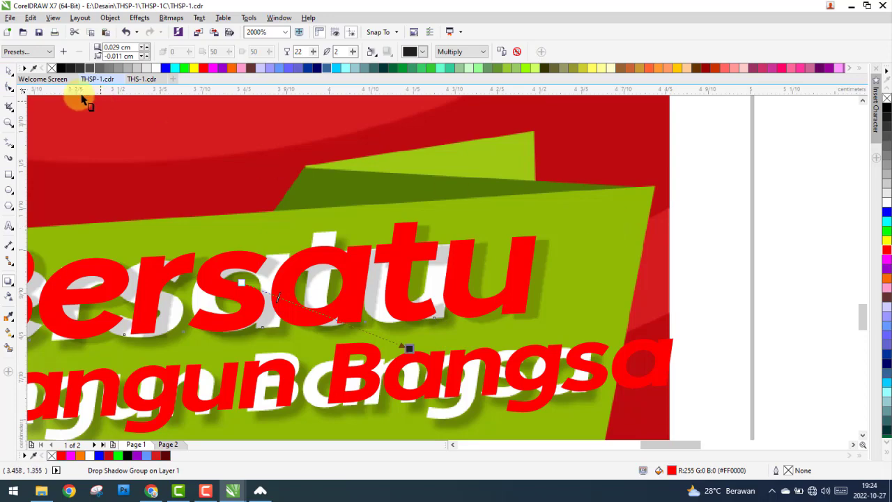
# Make the Bersatu text white and reposition the background bitmap to reveal the date.
pyautogui.moveTo(659, 237); pyautogui.dragTo(627, 242)
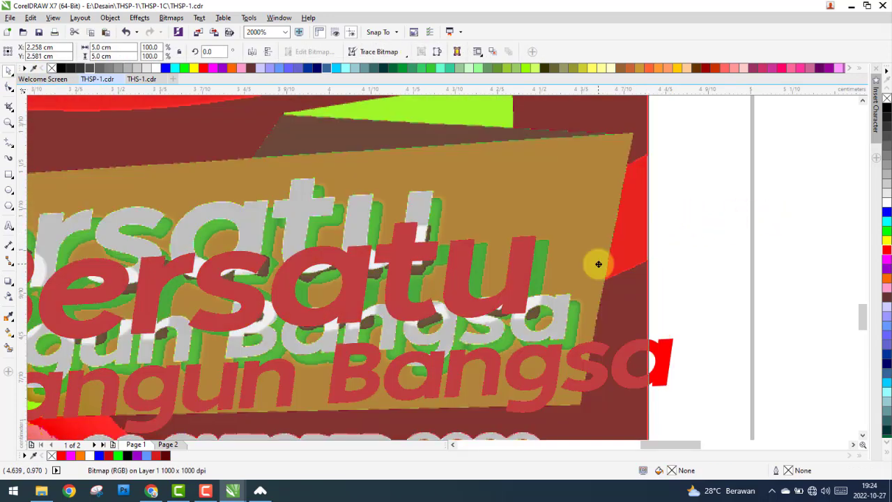
pyautogui.moveTo(627, 242); pyautogui.dragTo(528, 271)
pyautogui.click(528, 270)
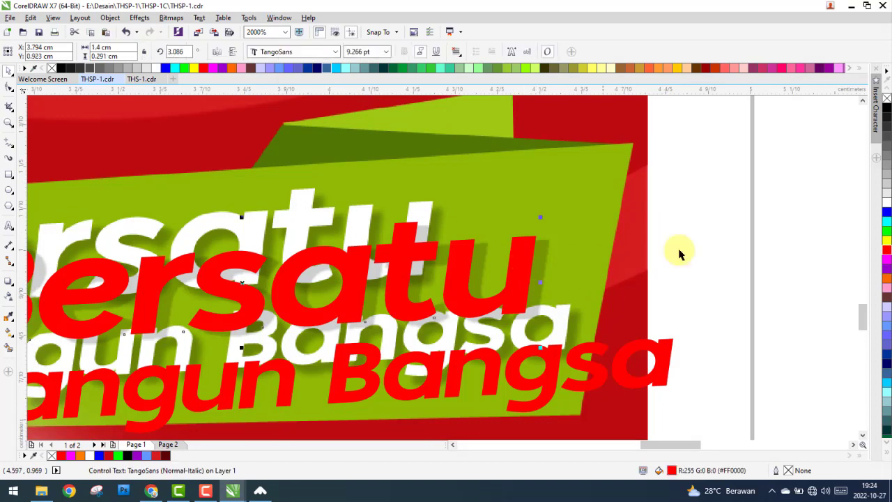
pyautogui.click(887, 209)
pyautogui.press('Escape')
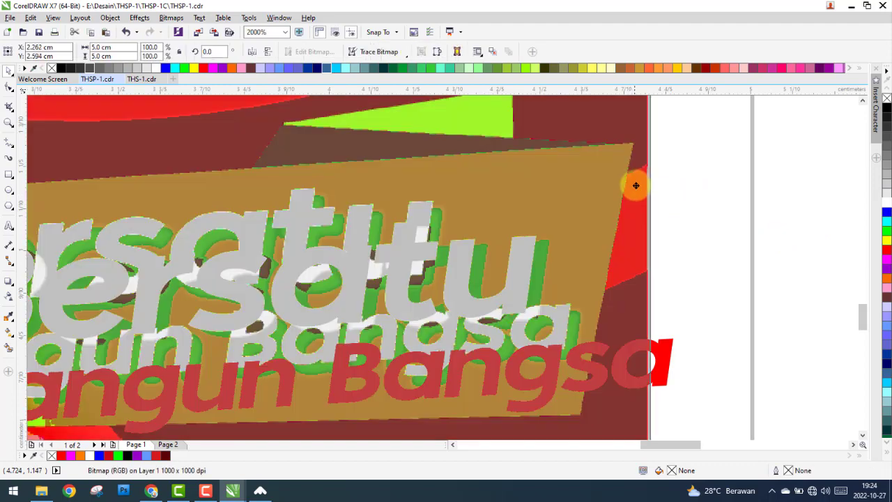
pyautogui.moveTo(634, 183)
pyautogui.mouseDown()
pyautogui.moveTo(619, 207)
pyautogui.moveTo(591, 198)
pyautogui.moveTo(610, 206)
pyautogui.mouseUp()
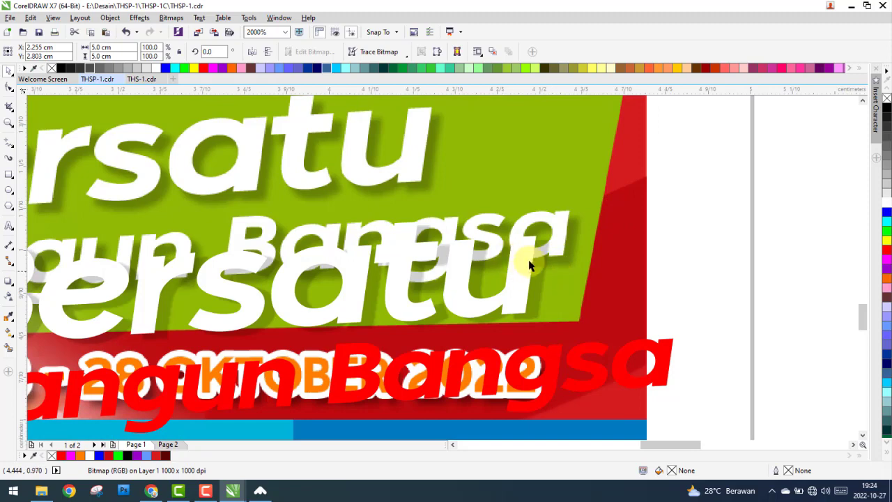
# Set the Bersatu drop shadow to feathering 3 and opacity 29.
pyautogui.click(540, 305)
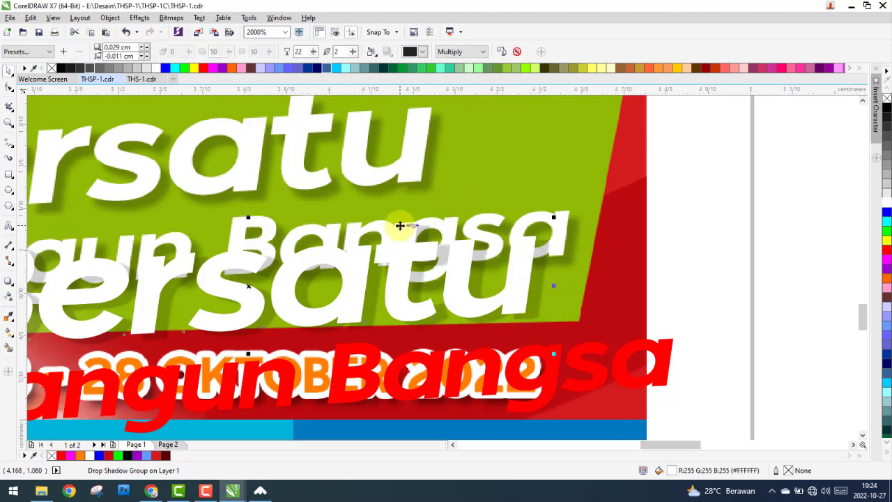
pyautogui.click(313, 62)
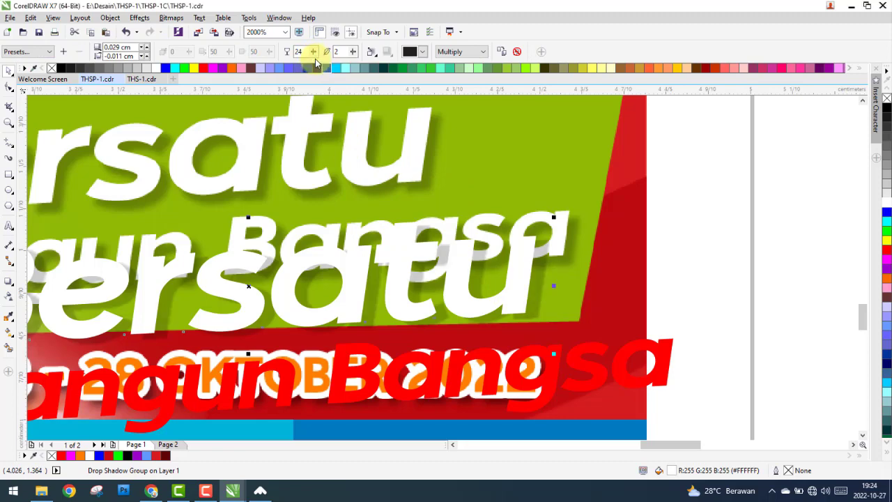
pyautogui.moveTo(351, 51); pyautogui.dragTo(355, 56)
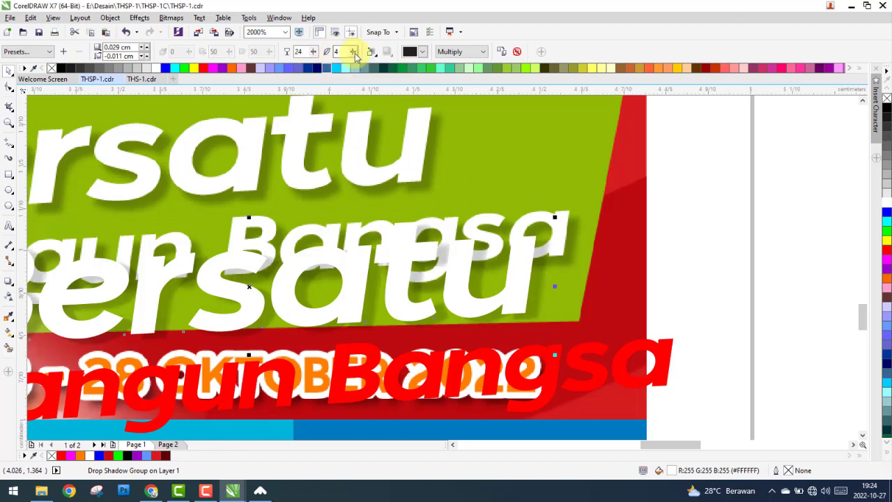
pyautogui.moveTo(313, 52); pyautogui.dragTo(318, 55)
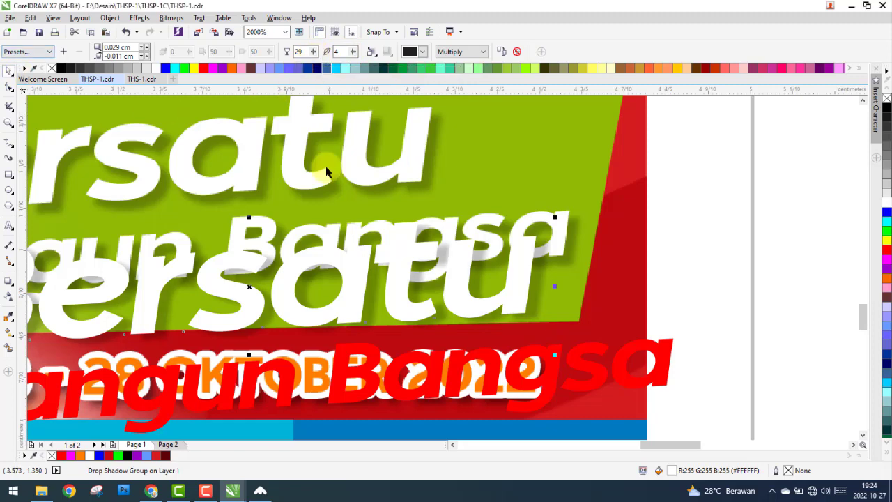
pyautogui.scroll(-2, 513, 249)
pyautogui.click(720, 276)
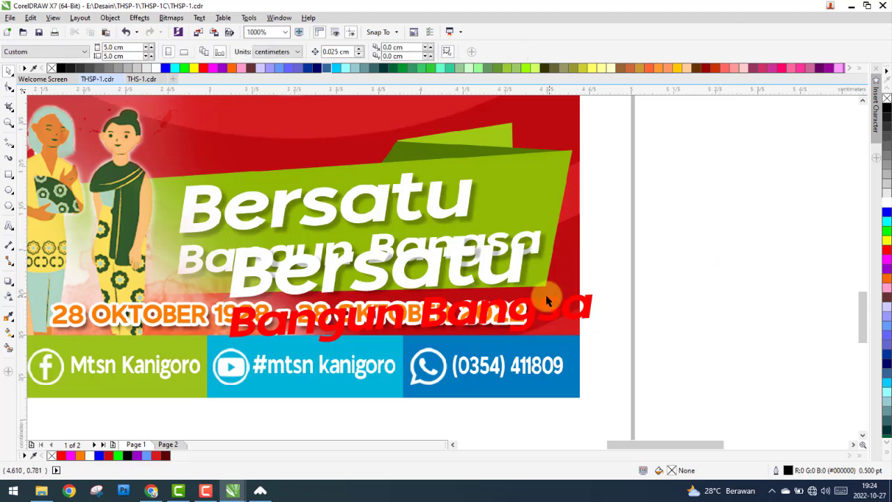
# Make Bangsa white and copy the drop shadow from the Bersatu text.
pyautogui.click(565, 317)
pyautogui.scroll(2, 566, 315)
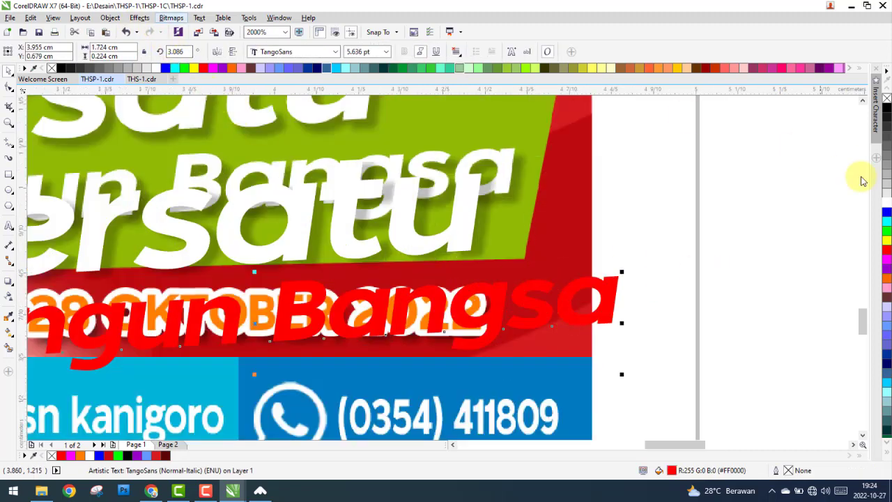
pyautogui.click(888, 209)
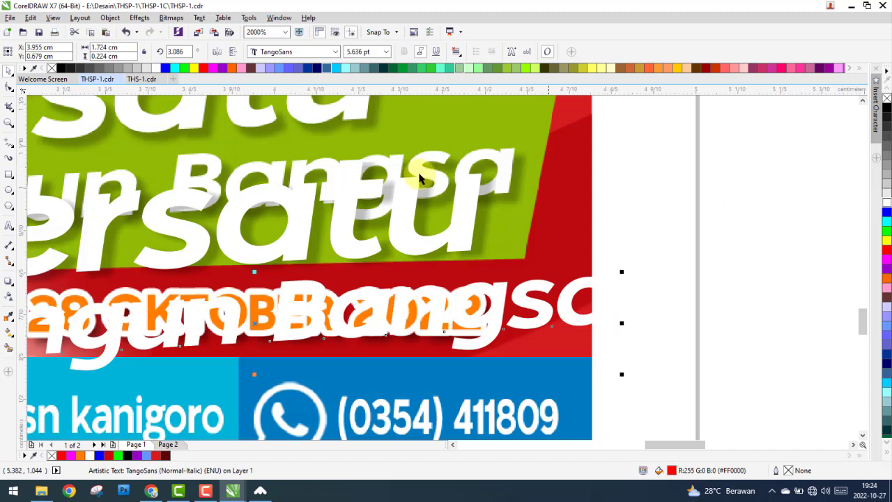
pyautogui.click(138, 18)
pyautogui.moveTo(163, 189)
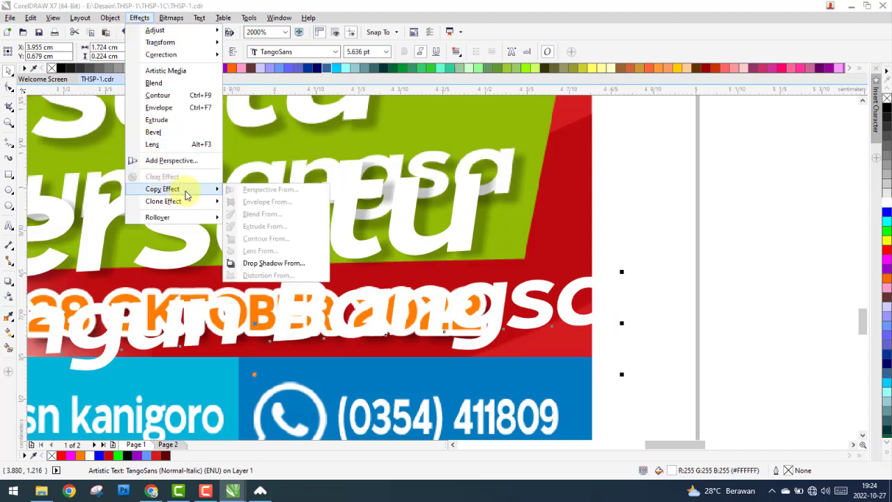
pyautogui.click(262, 263)
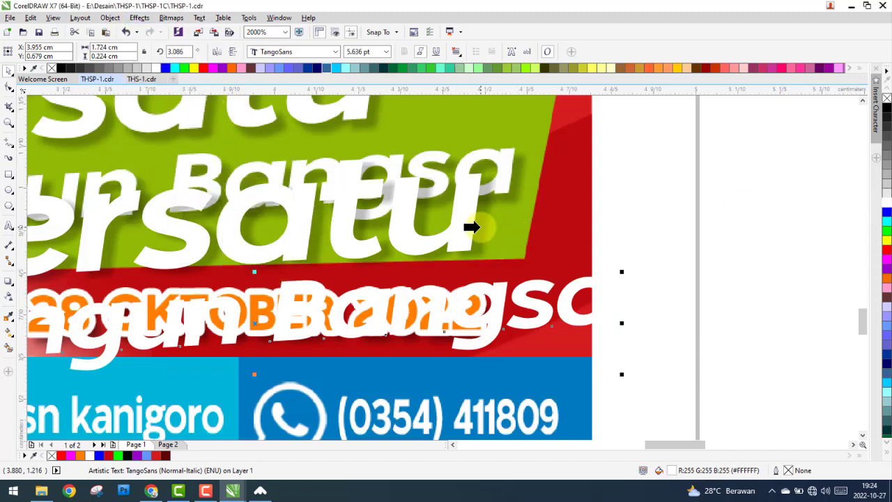
pyautogui.click(472, 227)
# Cut the duplicate white shadowed text from Page 1.
pyautogui.scroll(-4, 498, 258)
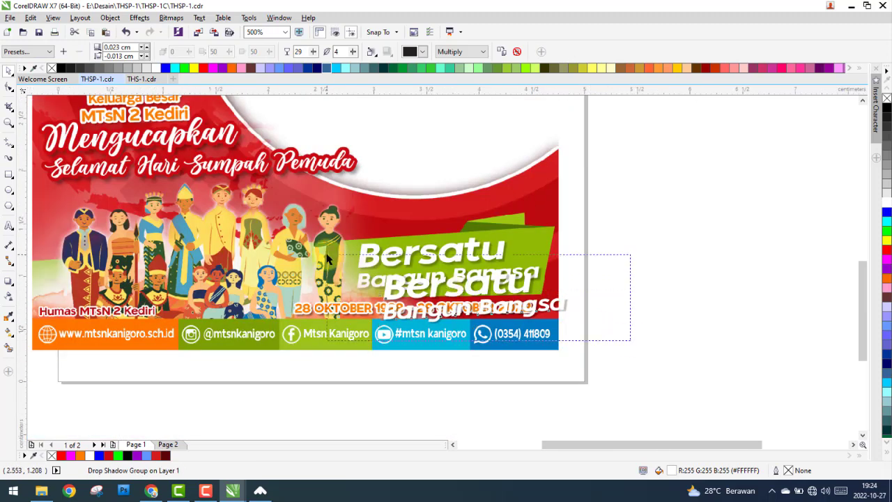
pyautogui.rightClick(450, 286)
pyautogui.moveTo(481, 172)
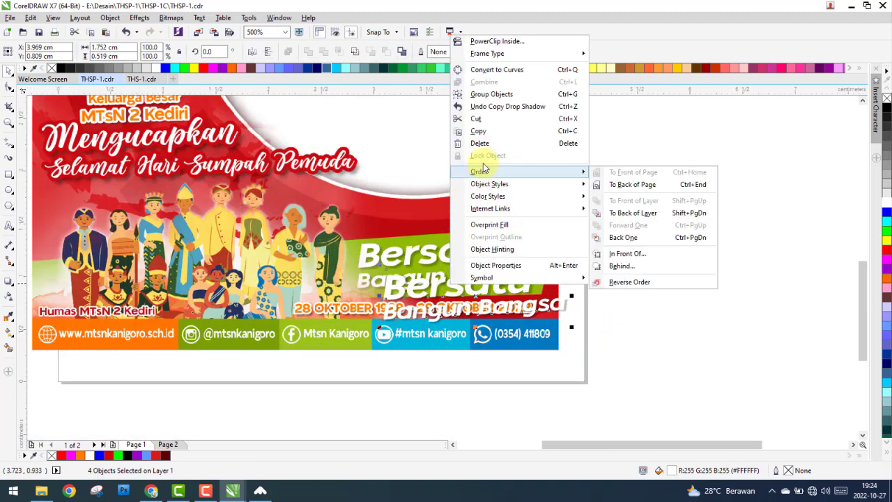
pyautogui.click(492, 120)
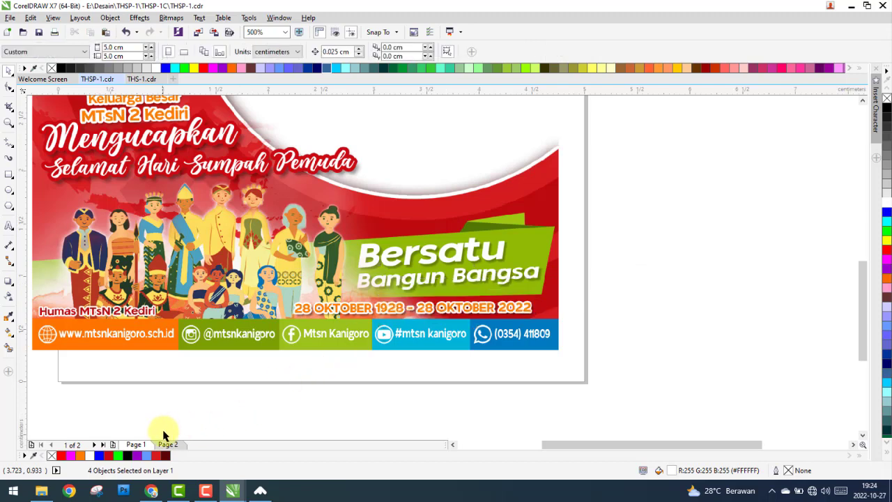
# Paste the white shadowed Bersatu Bangun Bangsa text onto Page 2's green banner.
pyautogui.click(174, 444)
pyautogui.rightClick(644, 272)
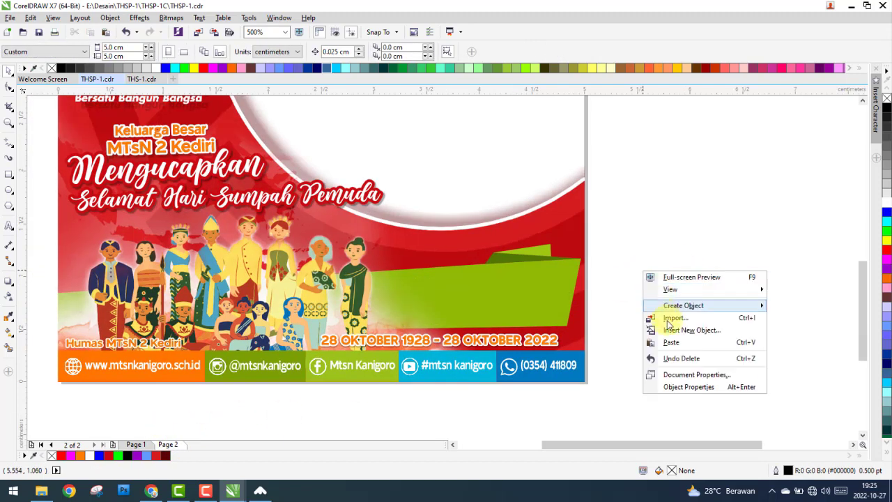
pyautogui.click(671, 342)
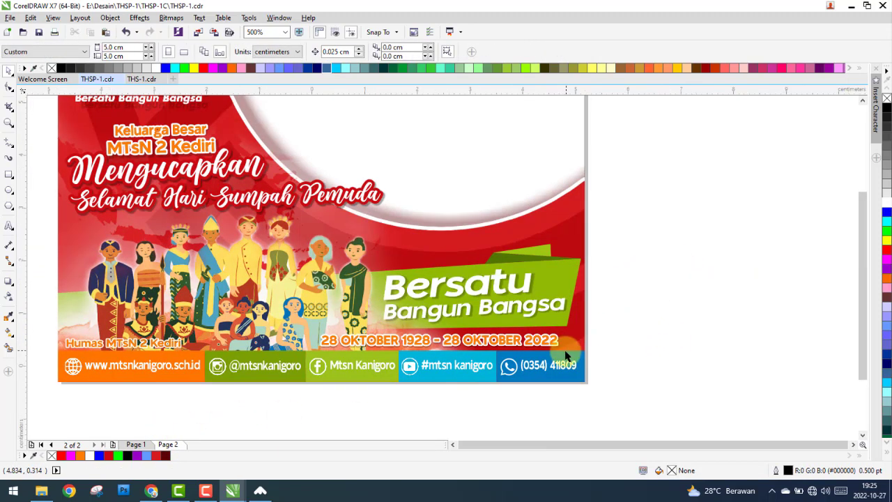
pyautogui.scroll(-1, 566, 352)
pyautogui.scroll(2, 554, 341)
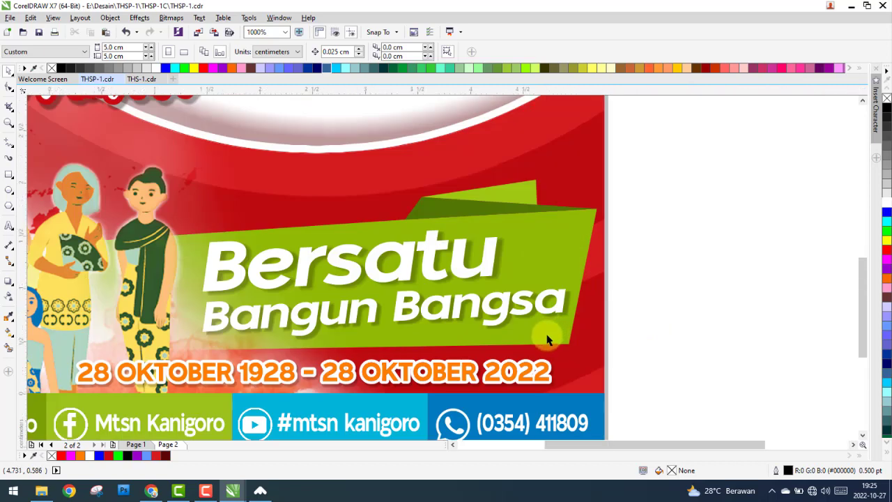
pyautogui.scroll(-1, 547, 339)
pyautogui.scroll(-1, 548, 340)
pyautogui.scroll(-1, 663, 233)
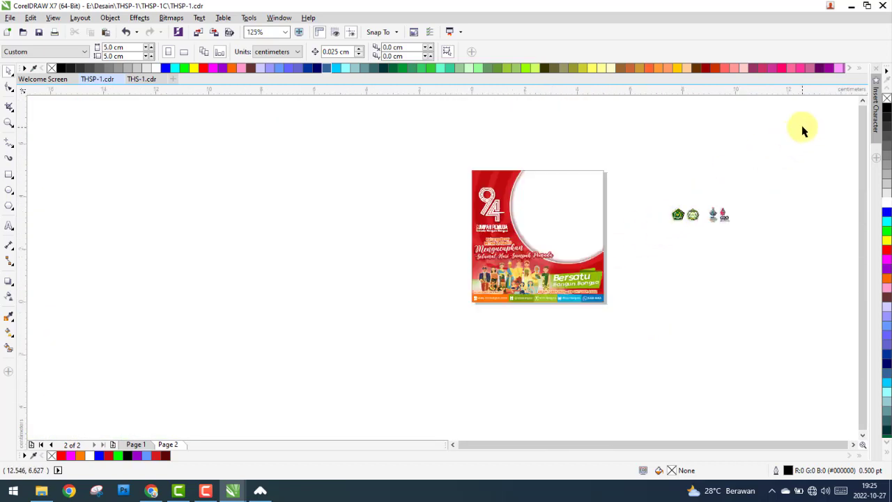
pyautogui.scroll(1, 739, 193)
# Move the logos beside the page up-left toward the poster.
pyautogui.moveTo(746, 195); pyautogui.dragTo(526, 360)
pyautogui.moveTo(567, 286); pyautogui.dragTo(475, 222)
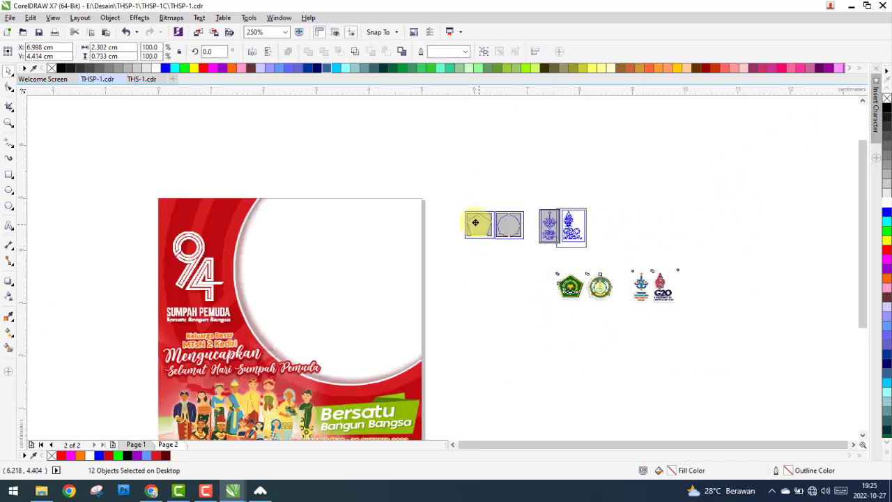
pyautogui.scroll(1, 279, 205)
pyautogui.press('Escape')
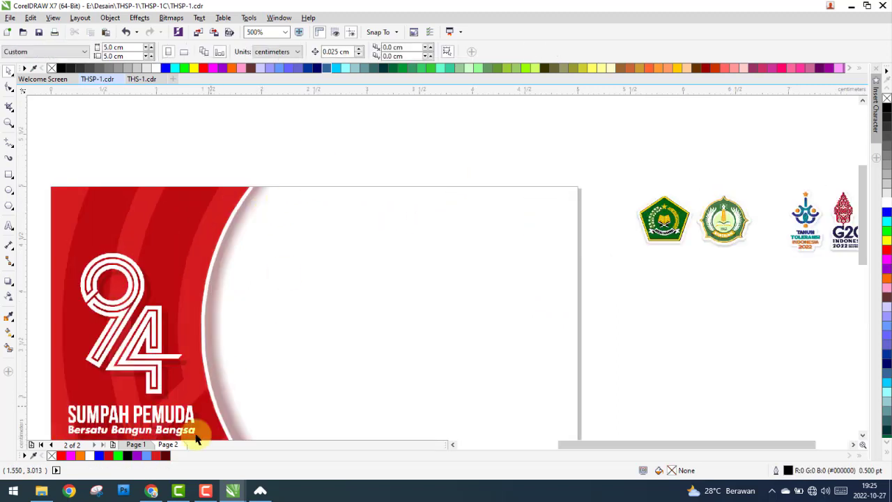
# On Page 1, drag the Tahun Toleransi logo onto the page, with the colour copy left of the black one.
pyautogui.click(139, 446)
pyautogui.click(185, 174)
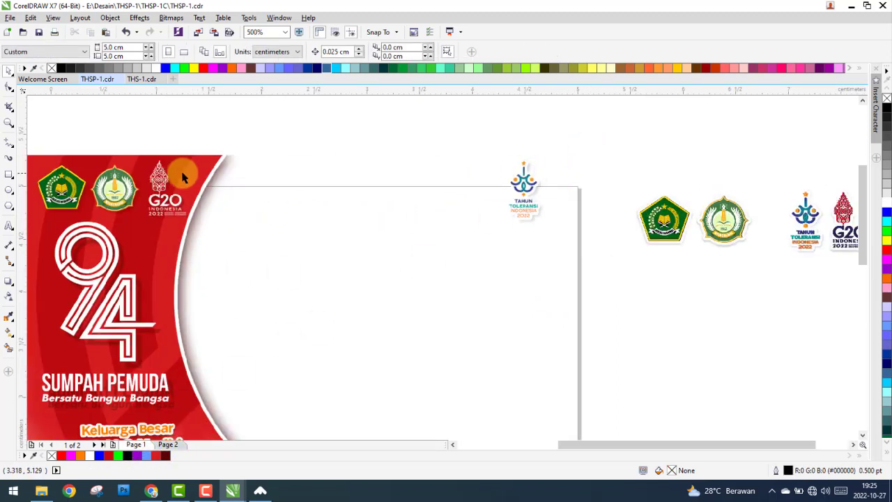
pyautogui.hotkey('ctrl', 'z')
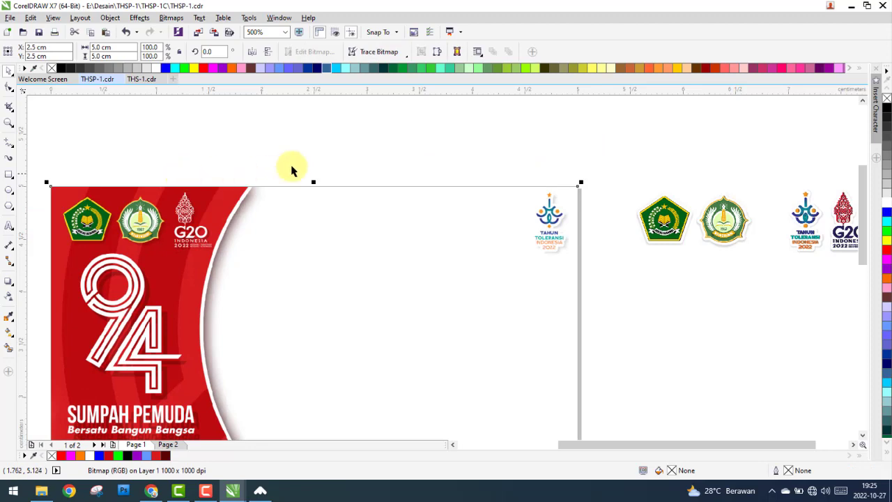
pyautogui.press('Escape')
pyautogui.scroll(-2, 504, 190)
pyautogui.scroll(1, 603, 196)
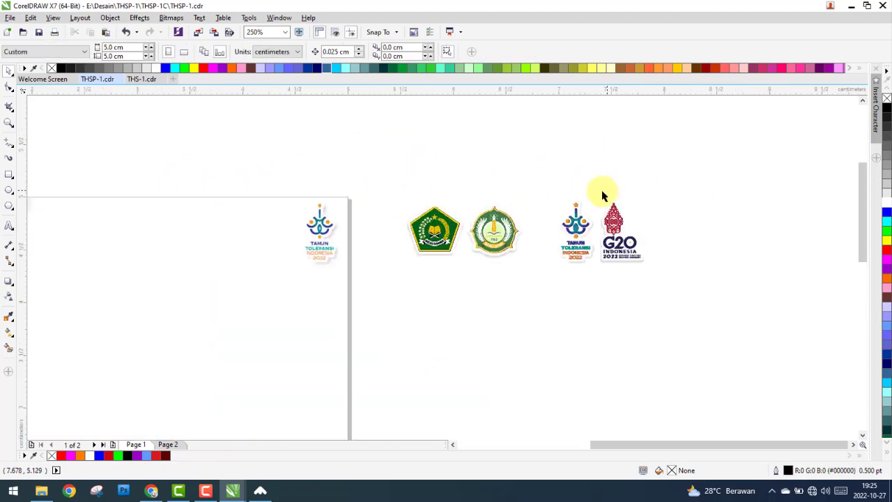
pyautogui.moveTo(577, 220); pyautogui.dragTo(283, 218)
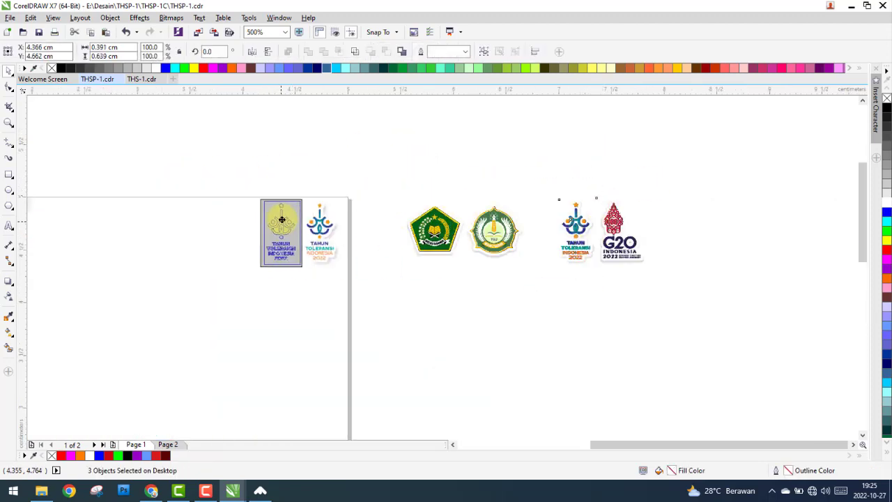
pyautogui.scroll(2, 283, 218)
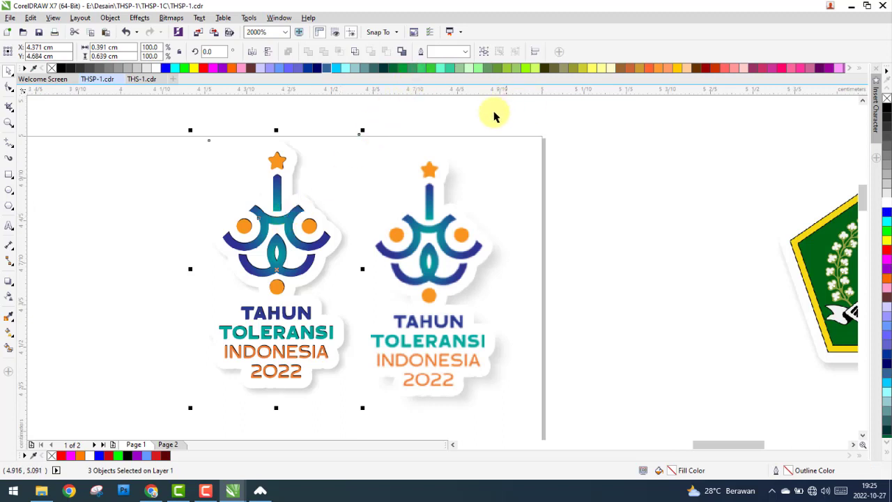
pyautogui.moveTo(273, 159); pyautogui.dragTo(179, 170)
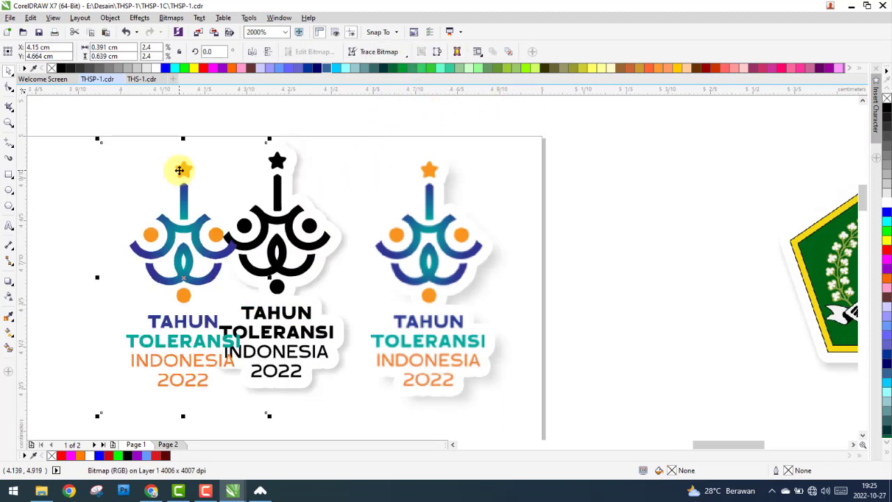
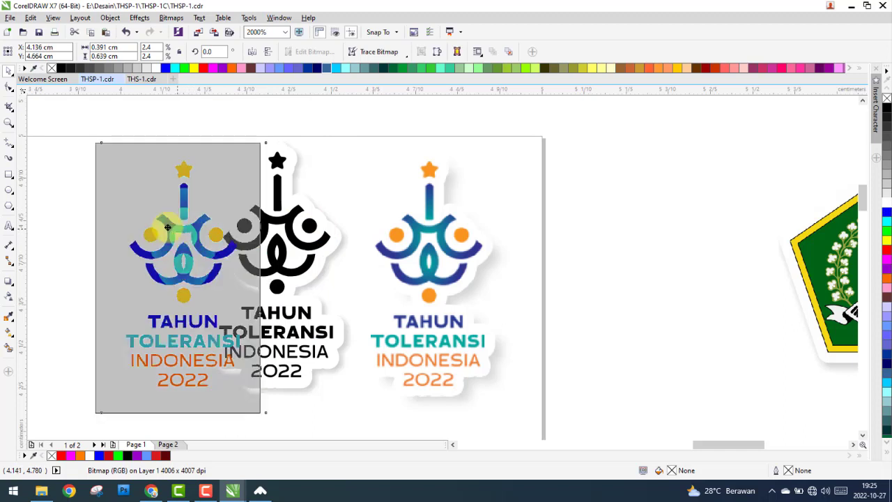
# Lay the coloured Tahun Toleransi 2022 logo bitmap over the black traced logo on the sticker outline.
pyautogui.moveTo(186, 234); pyautogui.dragTo(143, 233)
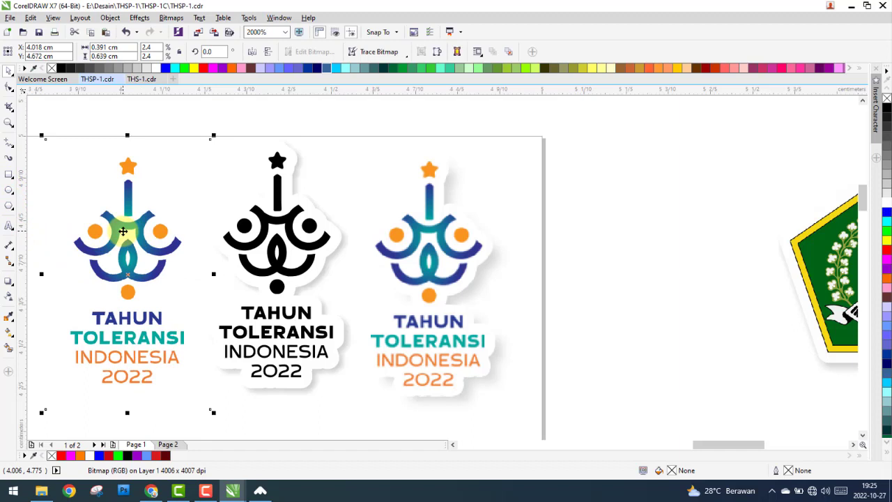
pyautogui.click(278, 222)
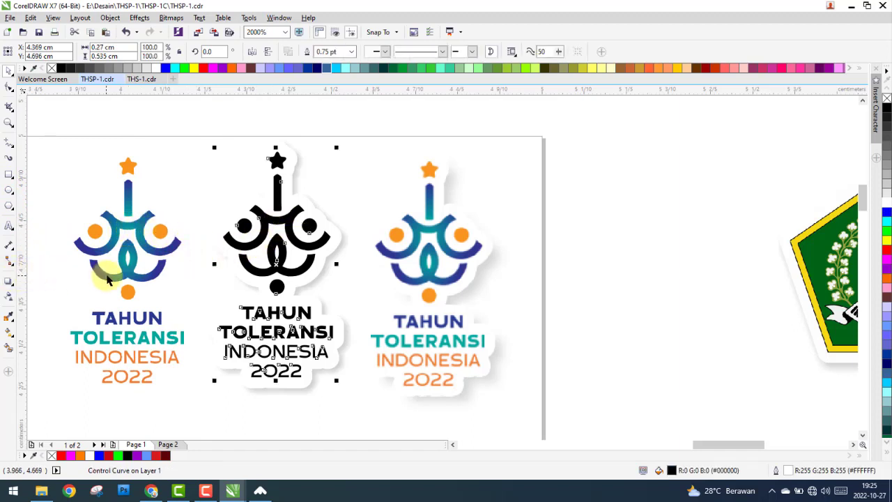
pyautogui.moveTo(108, 279); pyautogui.dragTo(257, 274)
pyautogui.press('Escape')
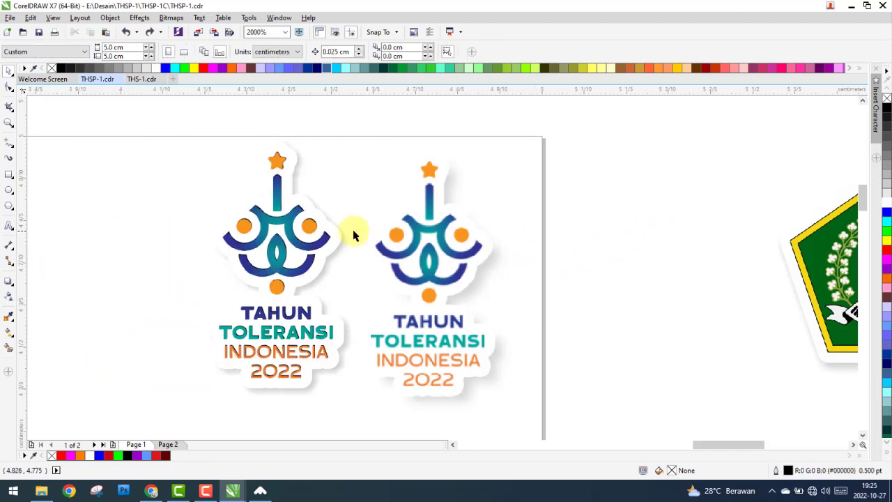
pyautogui.click(285, 219)
pyautogui.rightClick(288, 221)
pyautogui.click(642, 233)
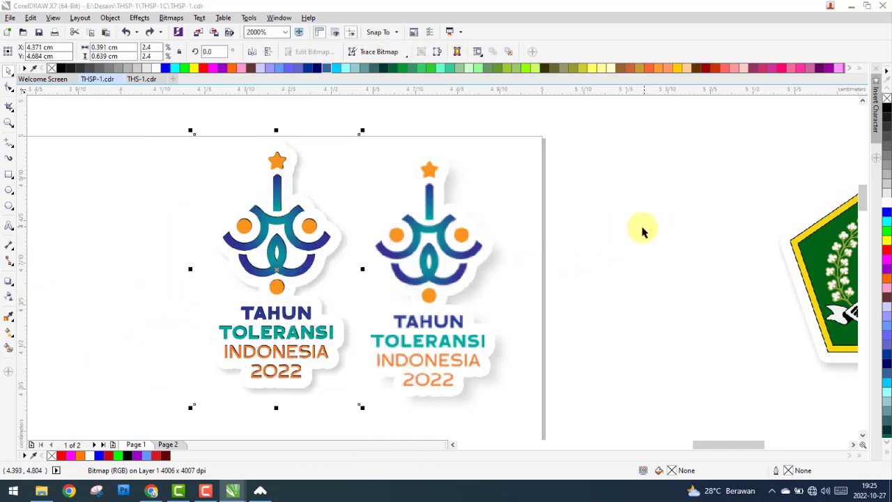
pyautogui.click(558, 239)
pyautogui.scroll(-1, 361, 228)
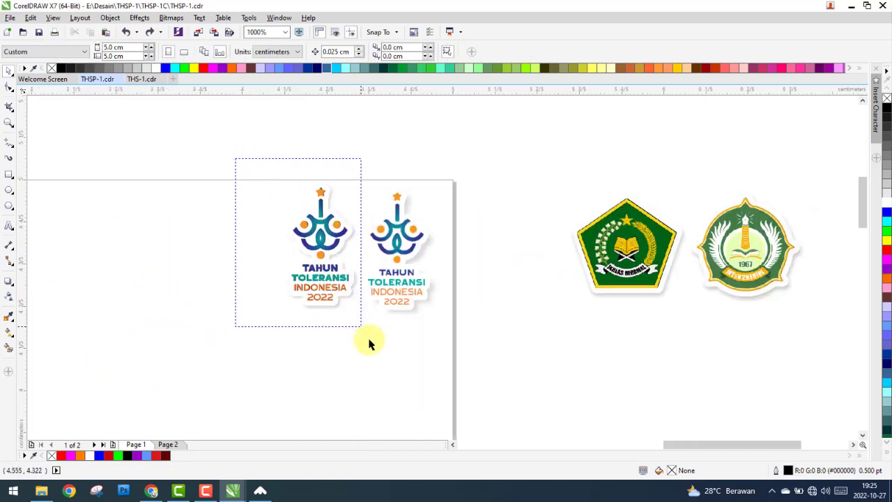
# Group the three parts of the coloured logo and move the group onto the right-hand logo.
pyautogui.moveTo(236, 162); pyautogui.dragTo(369, 342)
pyautogui.scroll(1, 415, 229)
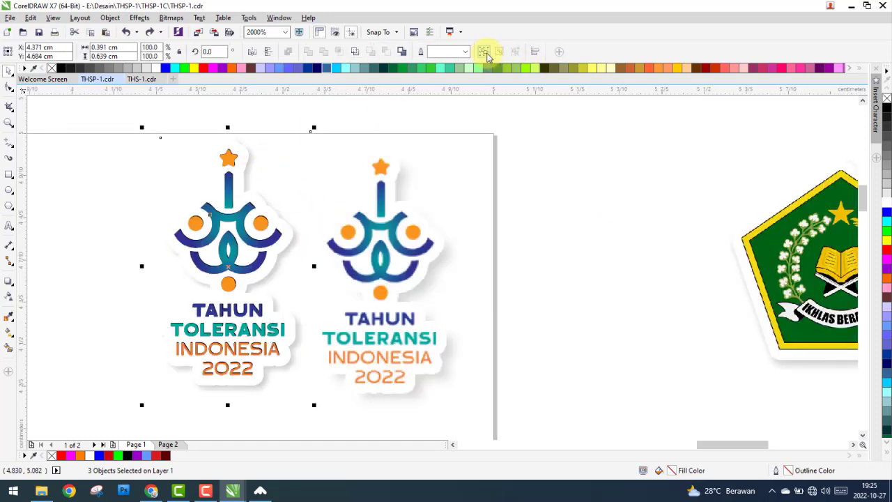
pyautogui.click(483, 51)
pyautogui.moveTo(259, 144); pyautogui.dragTo(403, 161)
# Nudge the grouped logo until both Tahun Toleransi stars coincide.
pyautogui.scroll(1, 402, 159)
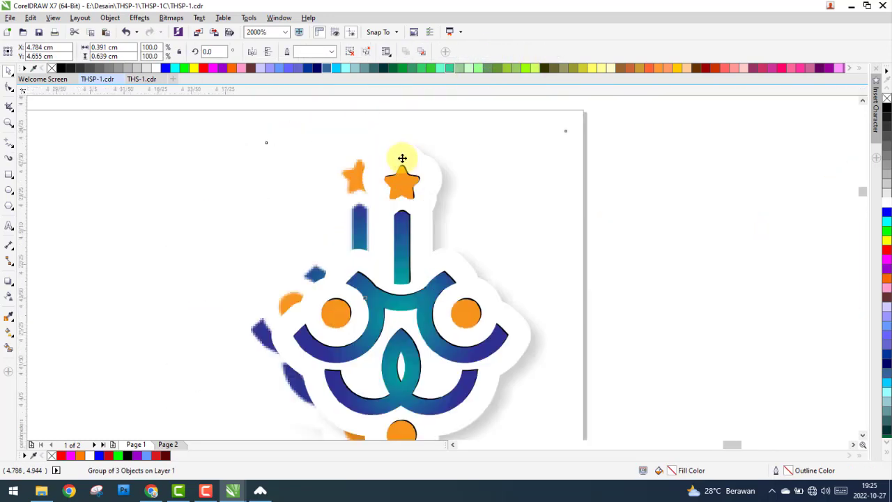
pyautogui.scroll(1, 402, 158)
pyautogui.moveTo(393, 197); pyautogui.dragTo(319, 189)
pyautogui.scroll(1, 321, 187)
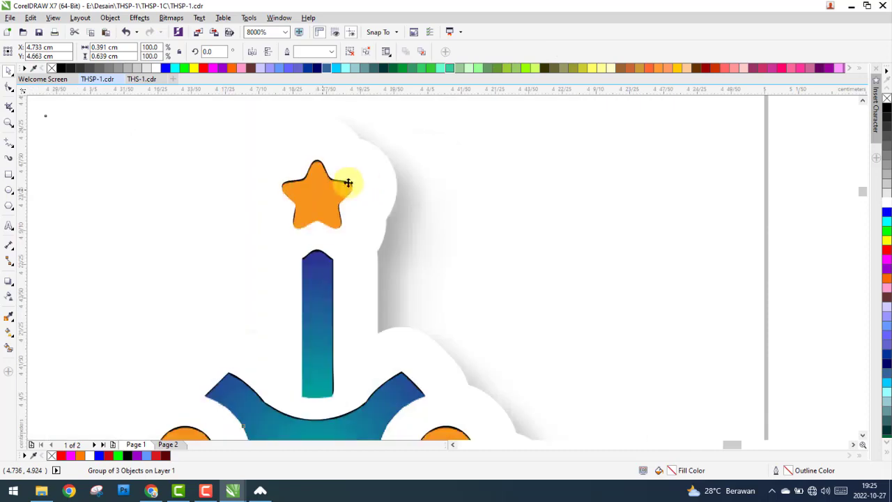
pyautogui.scroll(-2, 388, 179)
pyautogui.scroll(1, 384, 176)
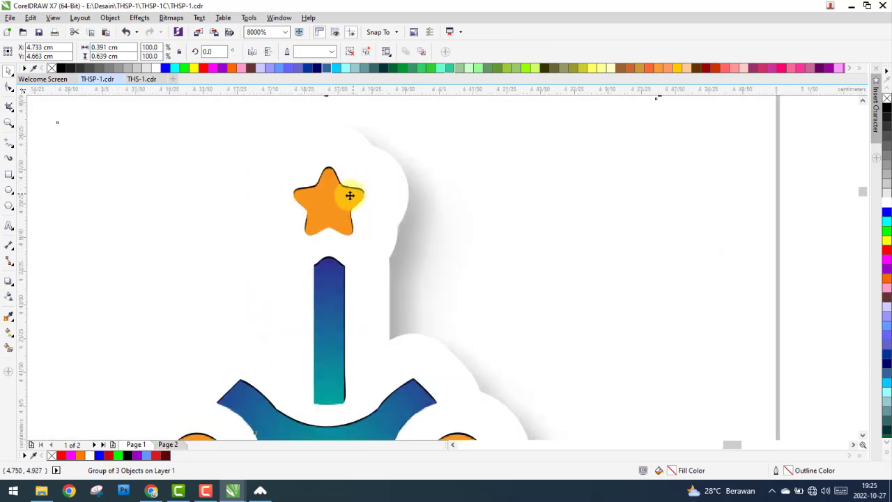
pyautogui.scroll(1, 350, 195)
pyautogui.scroll(-2, 370, 202)
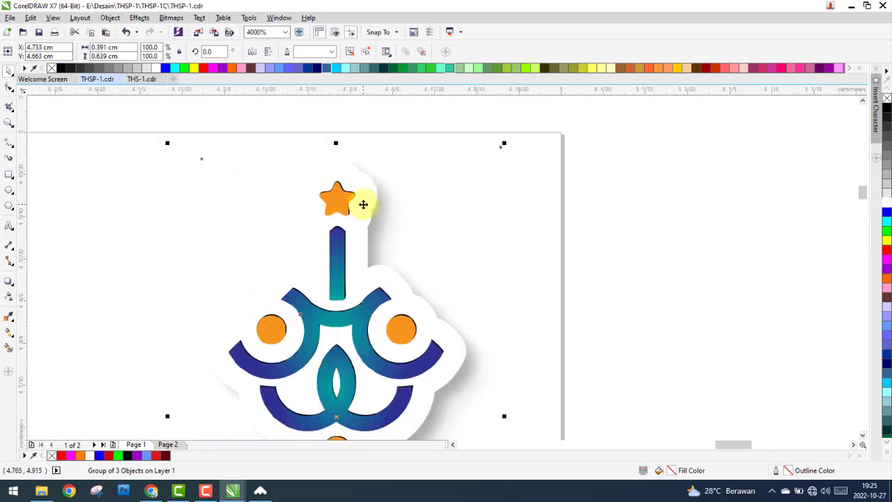
pyautogui.scroll(-1, 364, 205)
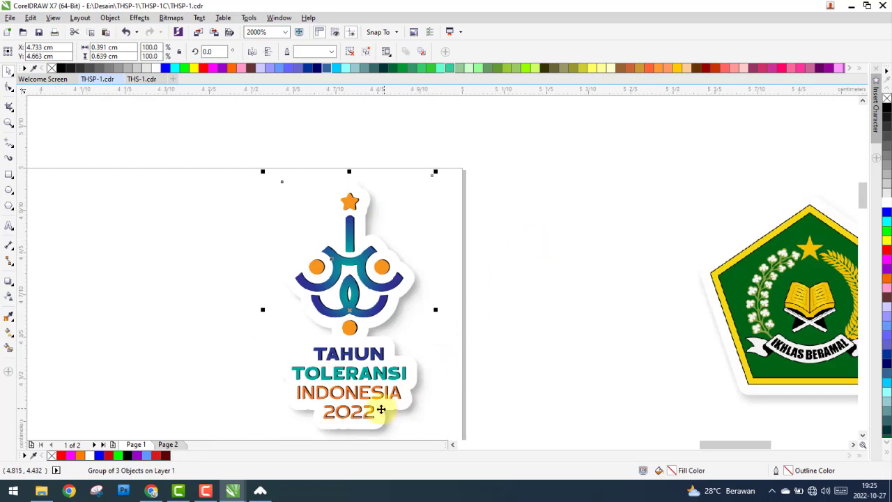
pyautogui.scroll(1, 374, 409)
pyautogui.scroll(1, 380, 370)
pyautogui.scroll(1, 404, 349)
pyautogui.scroll(-2, 412, 343)
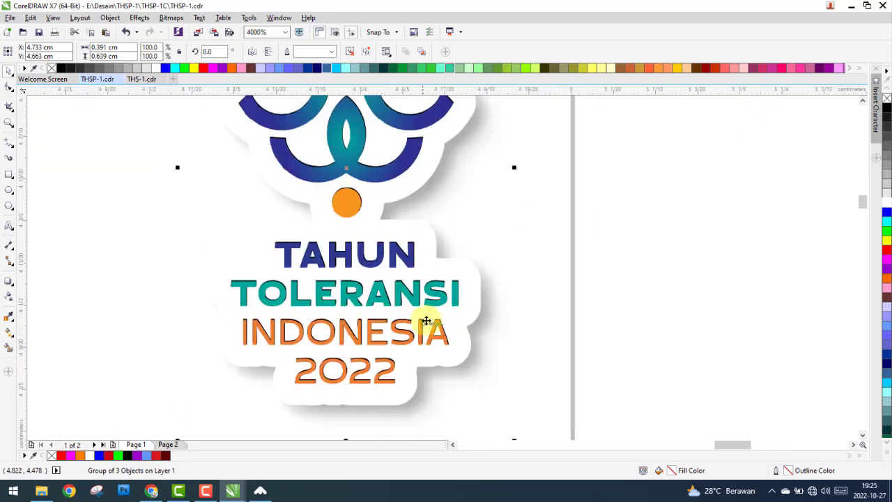
pyautogui.scroll(-1, 424, 318)
pyautogui.scroll(-1, 479, 303)
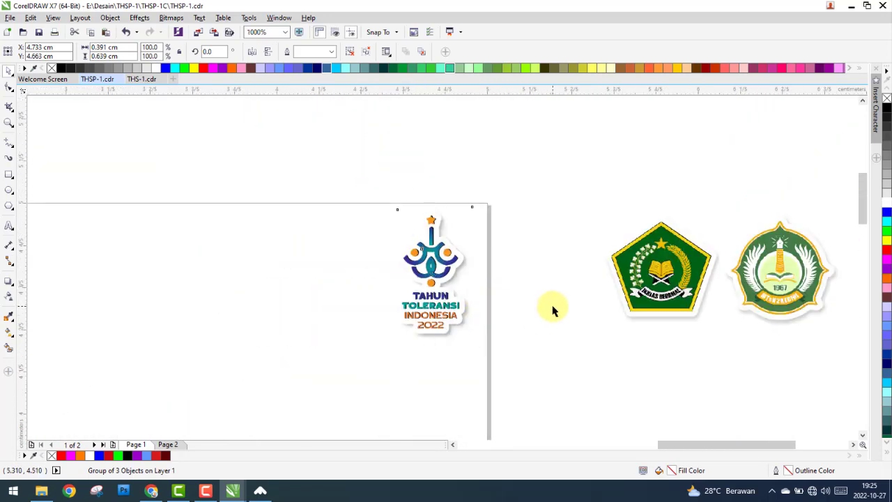
pyautogui.click(553, 311)
pyautogui.scroll(-1, 575, 230)
# Move the side logos just above the banner page and delete the original G20 bitmap.
pyautogui.scroll(-1, 577, 218)
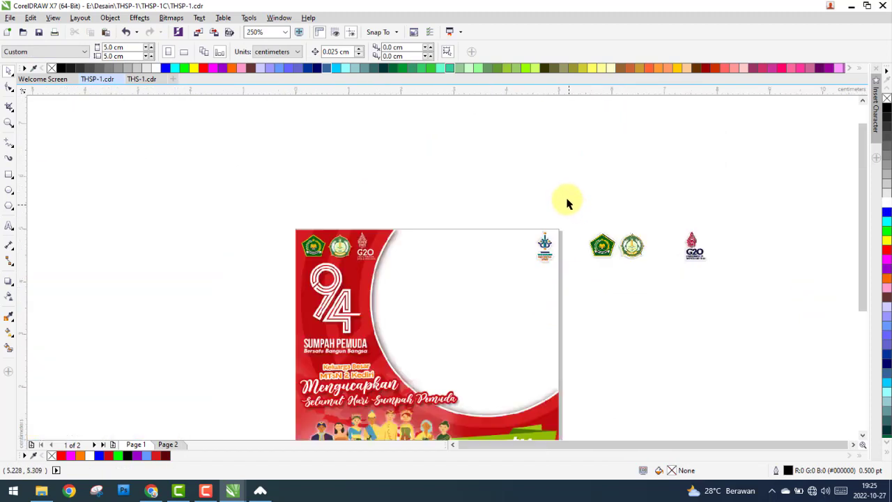
pyautogui.moveTo(567, 199); pyautogui.dragTo(744, 292)
pyautogui.moveTo(632, 241)
pyautogui.mouseDown()
pyautogui.moveTo(322, 218)
pyautogui.moveTo(325, 205)
pyautogui.mouseUp()
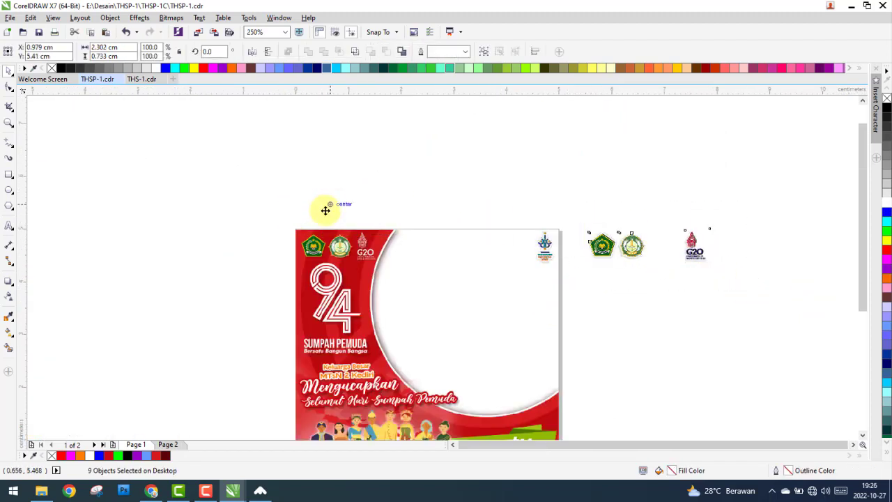
pyautogui.scroll(1, 391, 209)
pyautogui.scroll(1, 422, 227)
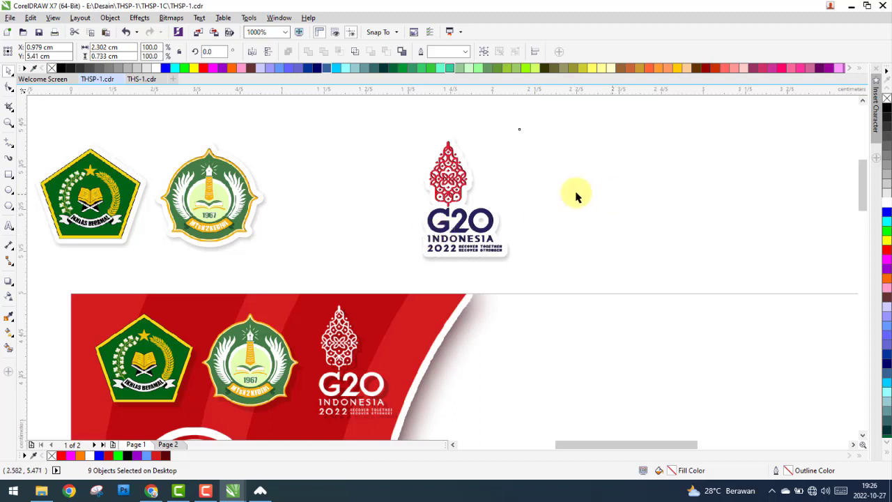
pyautogui.click(409, 194)
pyautogui.moveTo(381, 193); pyautogui.dragTo(399, 202)
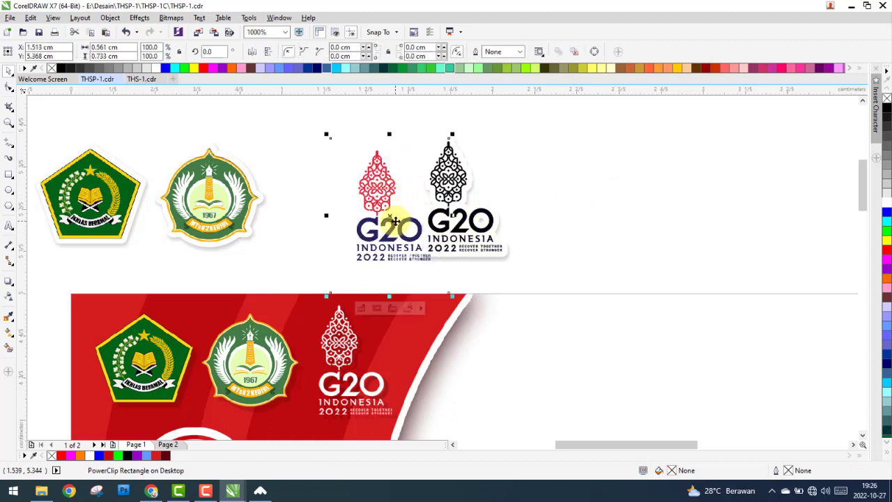
pyautogui.press('Delete')
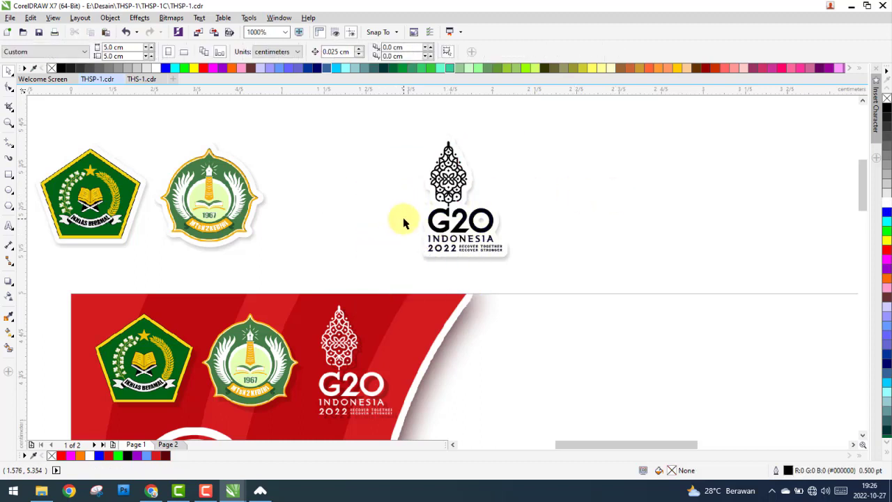
# Put the traced G20 logo on the red banner with no backing fill and a white logo fill.
pyautogui.moveTo(454, 190); pyautogui.dragTo(412, 341)
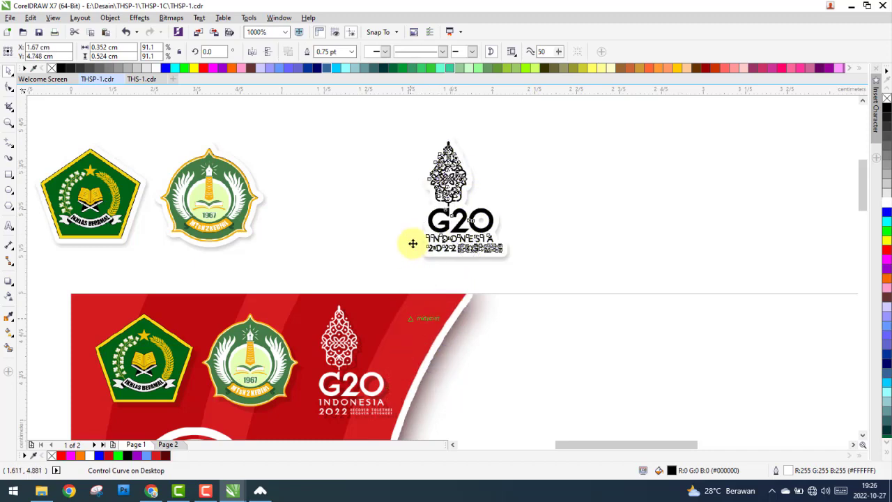
pyautogui.scroll(-2, 406, 343)
pyautogui.scroll(2, 410, 305)
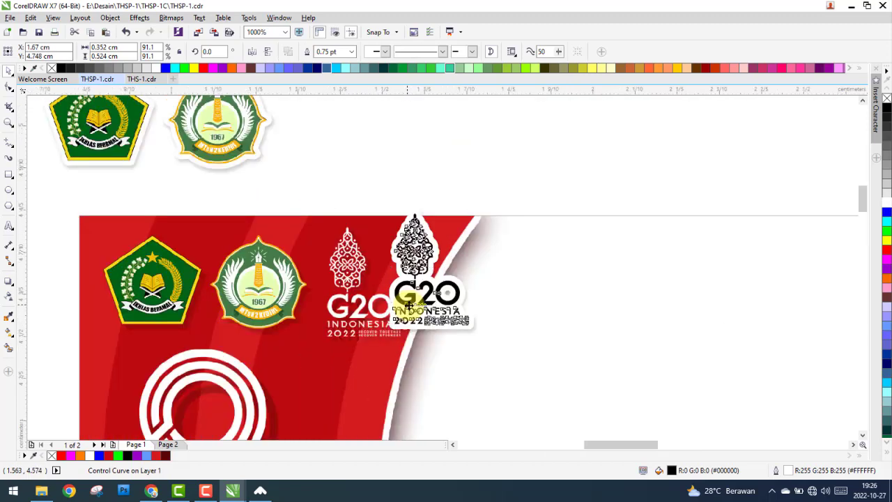
pyautogui.scroll(2, 439, 266)
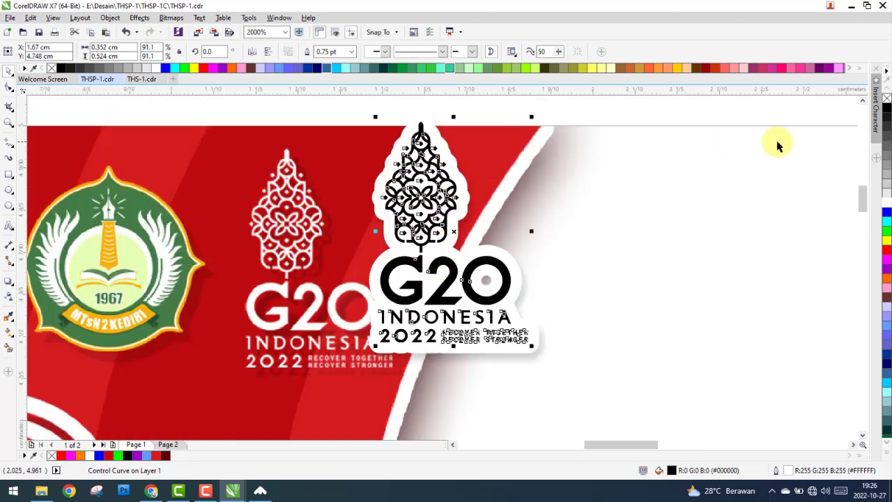
pyautogui.click(887, 99)
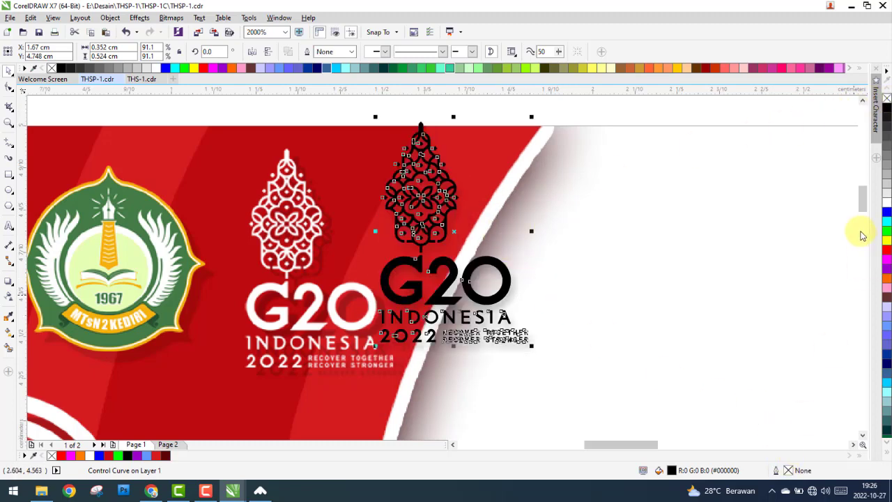
pyautogui.click(159, 67)
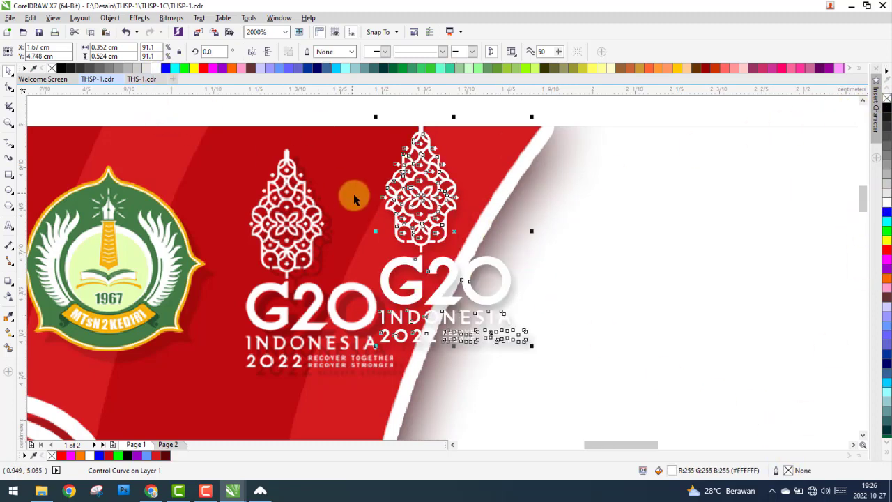
# Position the white G20 logo just right of the original G20 logo.
pyautogui.moveTo(390, 208); pyautogui.dragTo(325, 224)
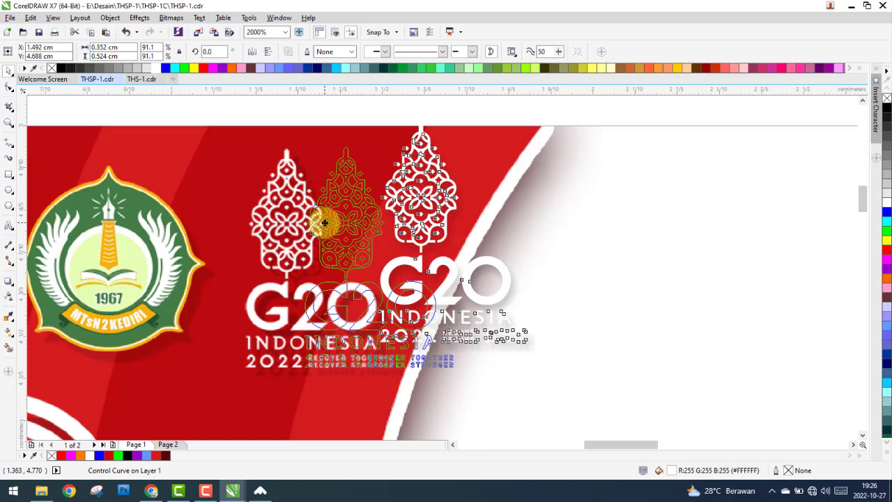
pyautogui.scroll(2, 299, 149)
pyautogui.scroll(1, 299, 150)
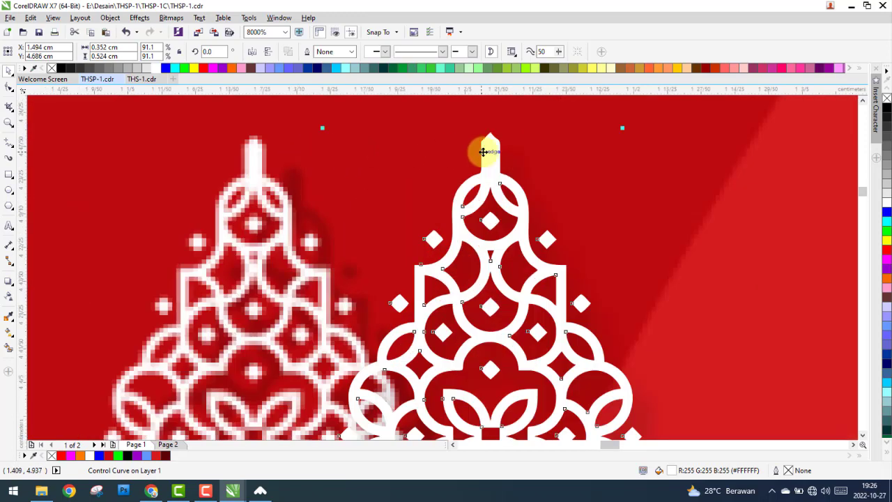
pyautogui.scroll(-3, 189, 136)
pyautogui.click(317, 322)
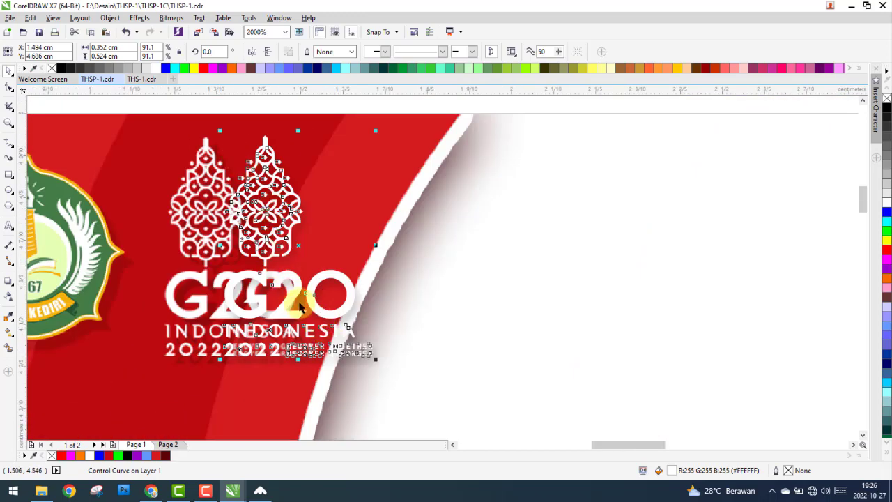
pyautogui.scroll(1, 300, 307)
pyautogui.scroll(-2, 290, 309)
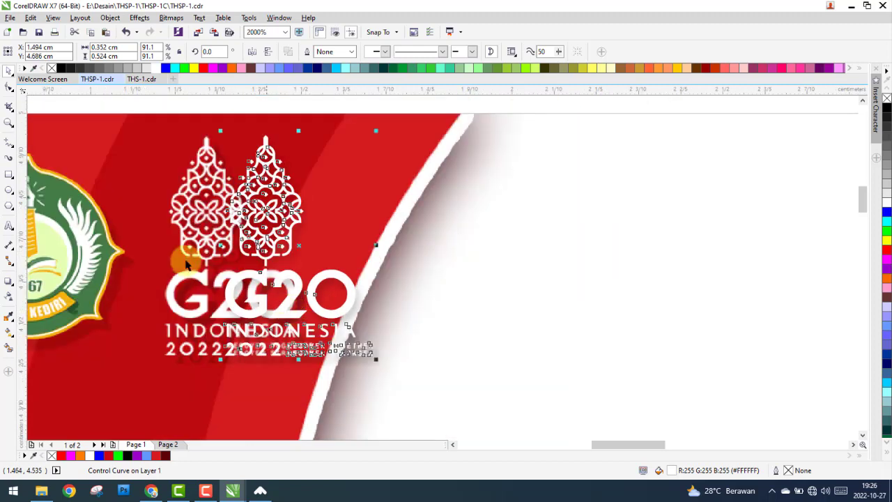
pyautogui.moveTo(260, 208); pyautogui.dragTo(286, 235)
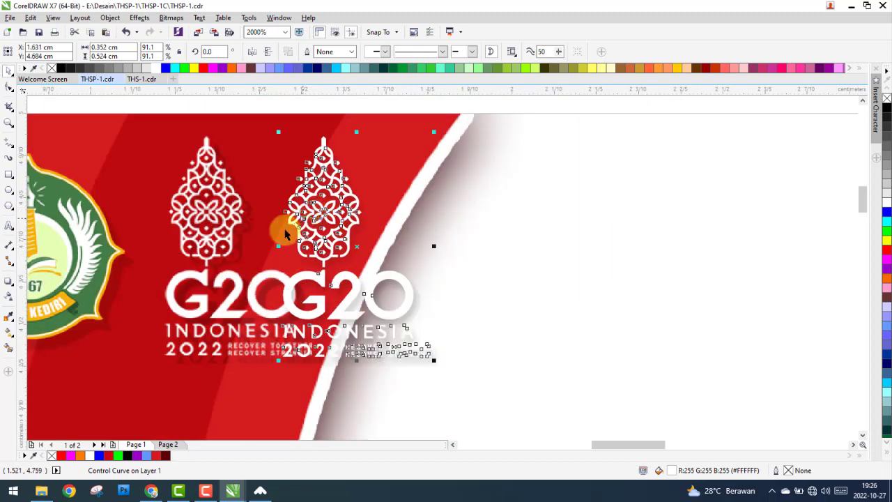
pyautogui.click(9, 283)
# Give the white G20 logo a slightly offset, softened drop shadow at opacity 29.
pyautogui.moveTo(356, 247)
pyautogui.mouseDown()
pyautogui.moveTo(428, 361)
pyautogui.moveTo(425, 354)
pyautogui.mouseUp()
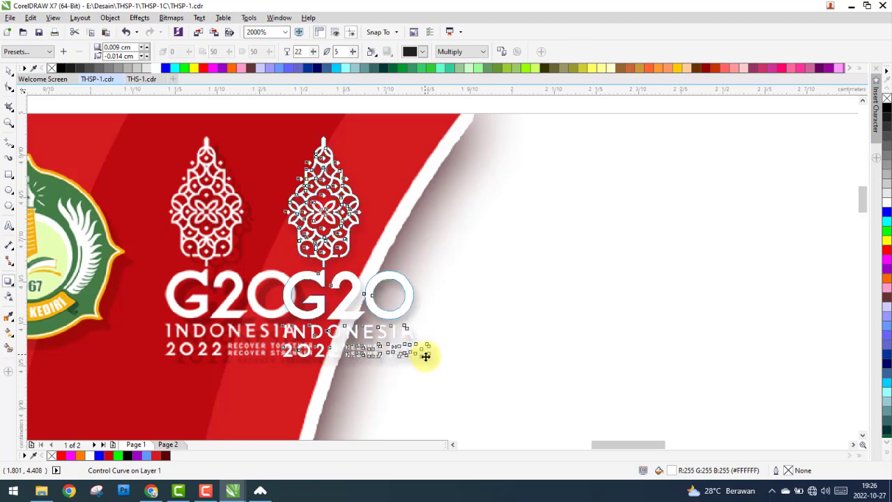
pyautogui.click(356, 54)
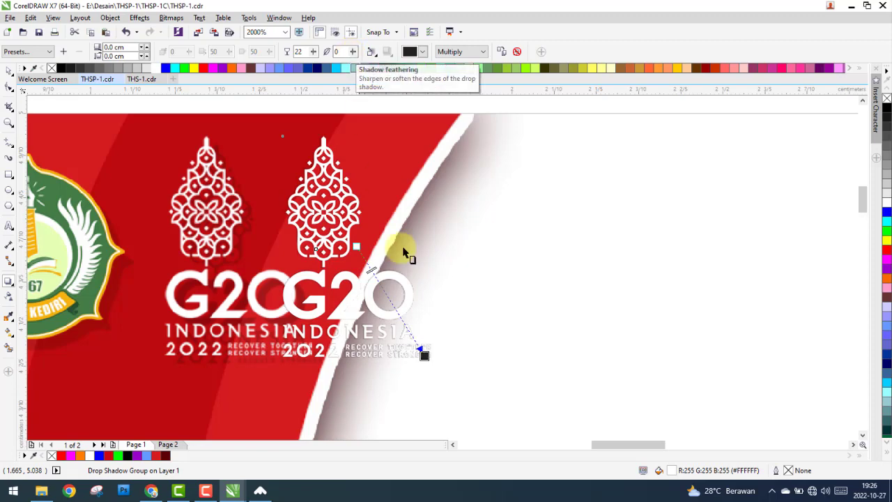
pyautogui.scroll(2, 423, 354)
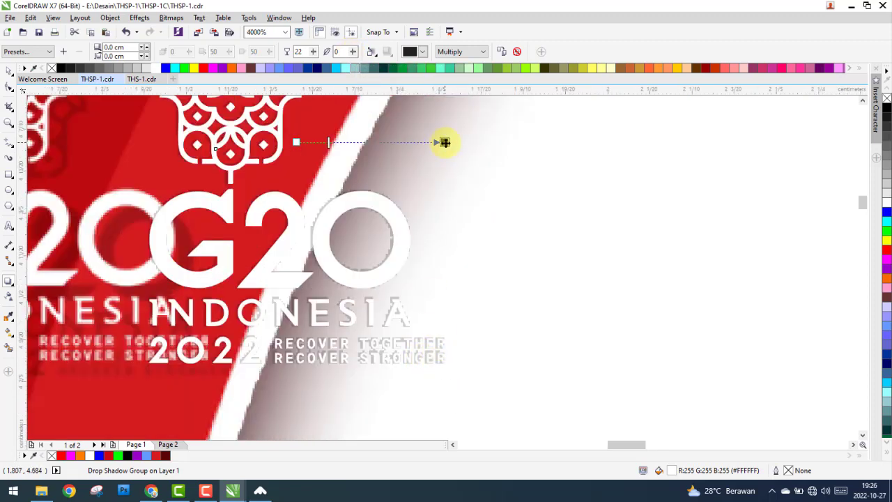
pyautogui.moveTo(444, 143); pyautogui.dragTo(468, 271)
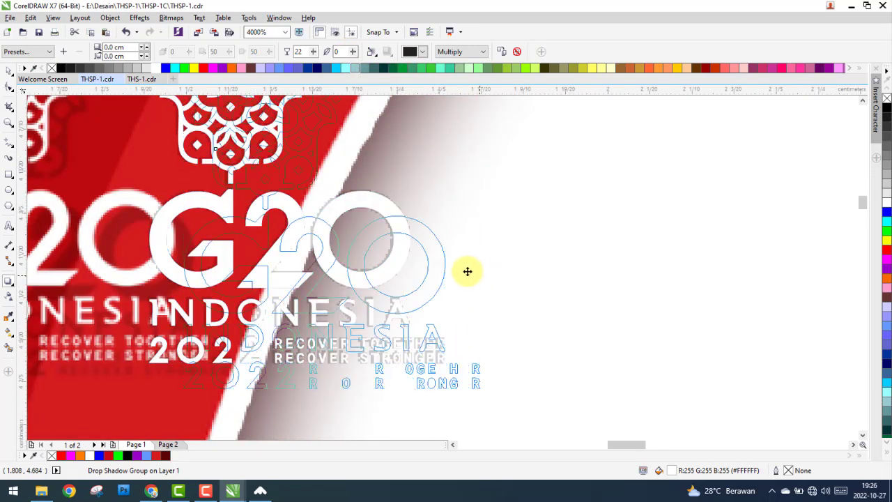
pyautogui.moveTo(467, 271)
pyautogui.mouseDown()
pyautogui.moveTo(454, 273)
pyautogui.moveTo(463, 282)
pyautogui.mouseUp()
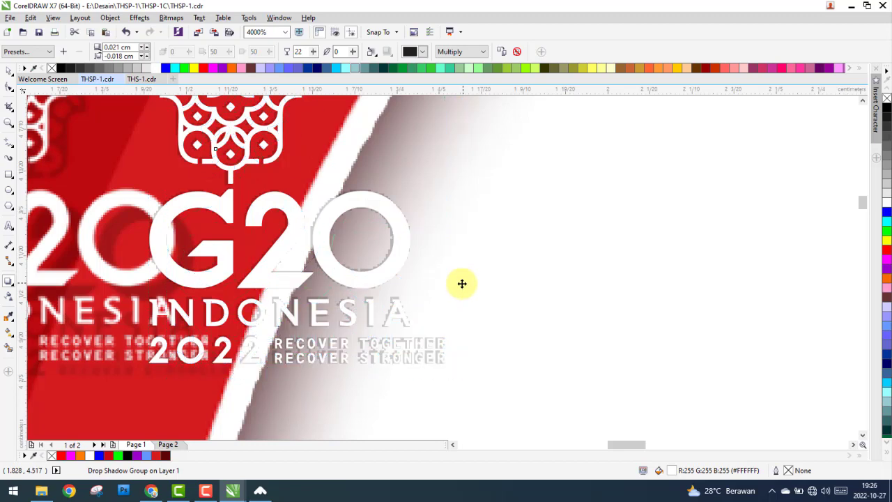
pyautogui.click(351, 53)
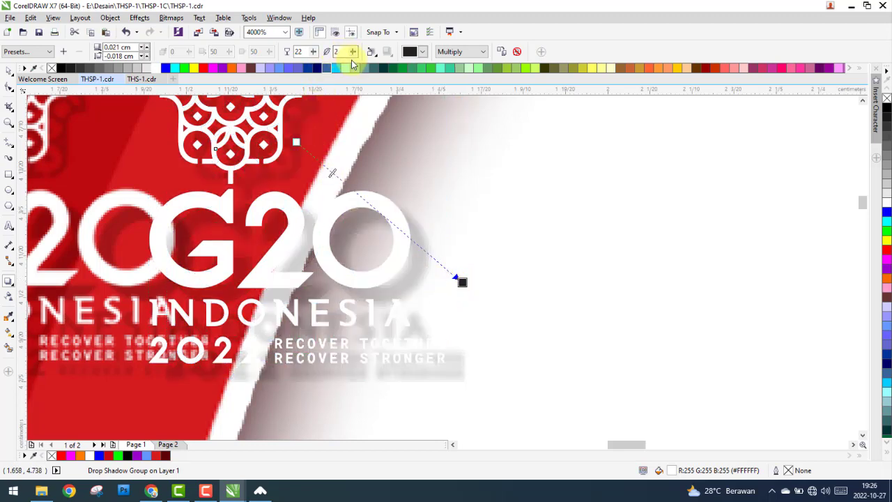
pyautogui.click(313, 54)
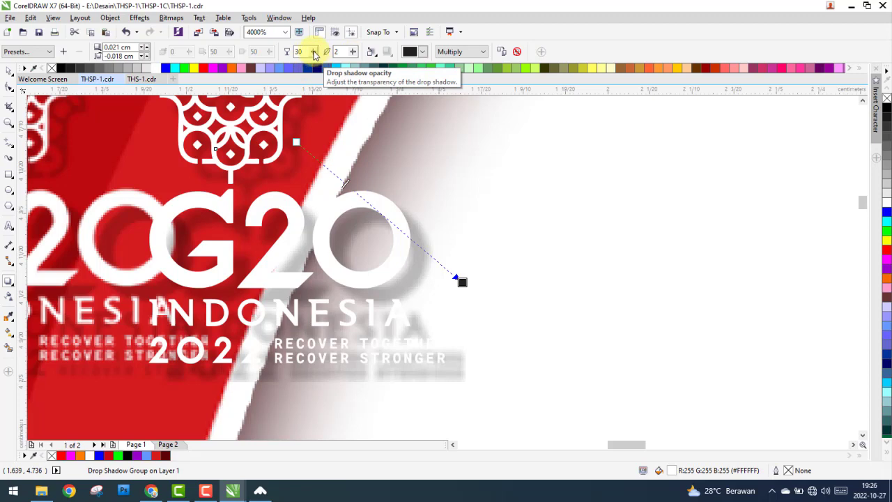
pyautogui.click(313, 54)
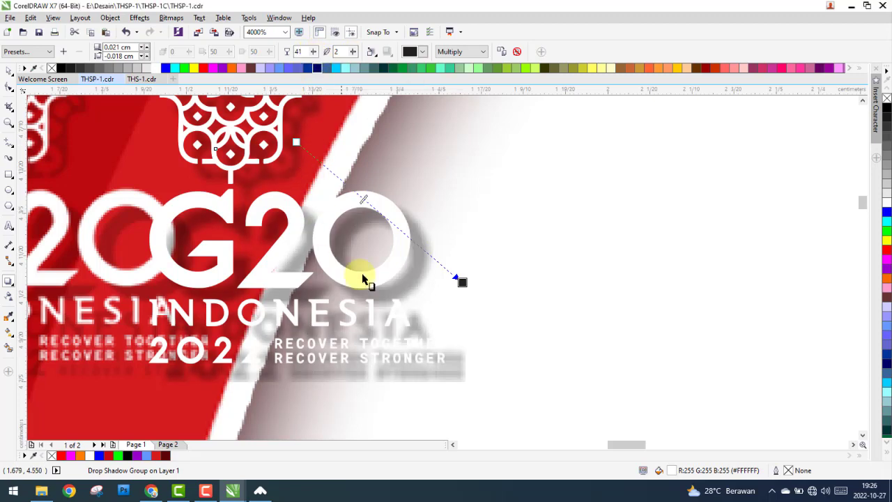
pyautogui.scroll(-2, 367, 279)
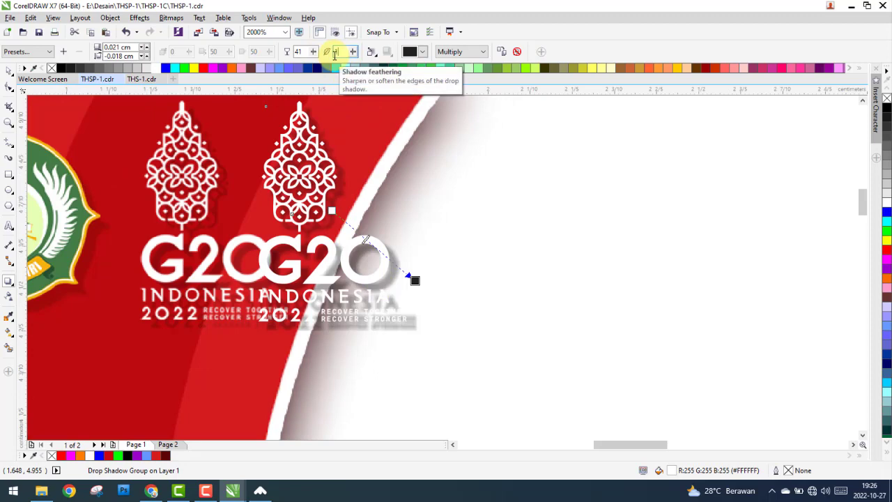
pyautogui.moveTo(320, 53); pyautogui.dragTo(316, 56)
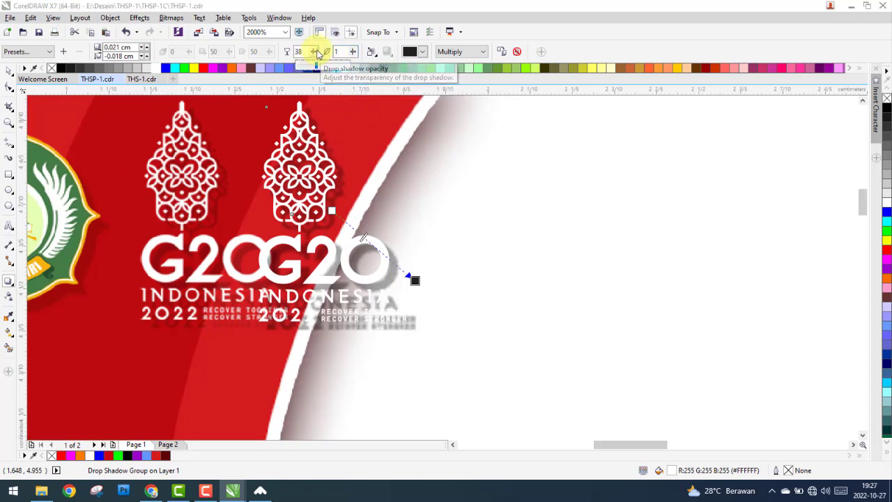
pyautogui.scroll(-5, 315, 56)
pyautogui.moveTo(315, 56); pyautogui.dragTo(315, 58)
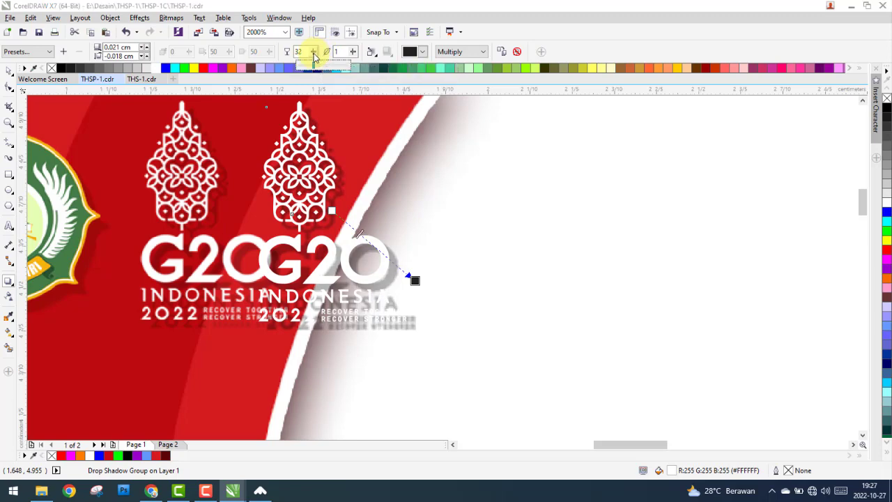
# Stack the shadowed G20 group exactly over the original G20 logo.
pyautogui.click(8, 71)
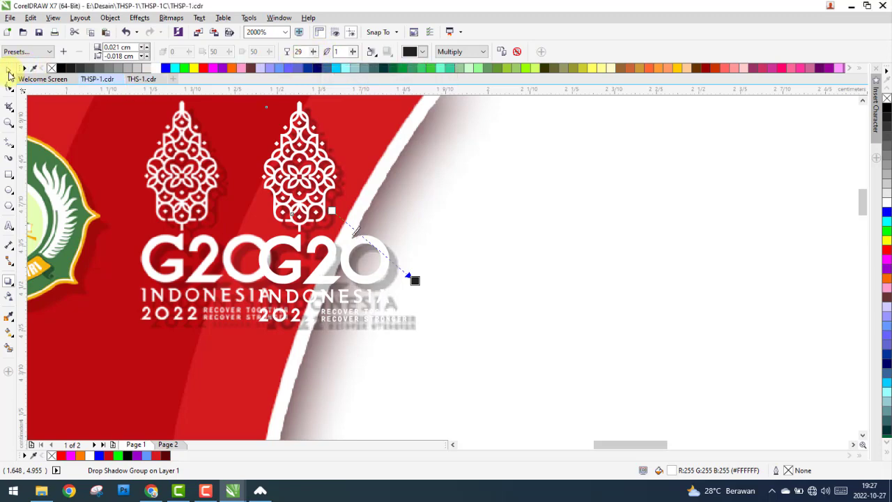
pyautogui.moveTo(296, 124); pyautogui.dragTo(181, 122)
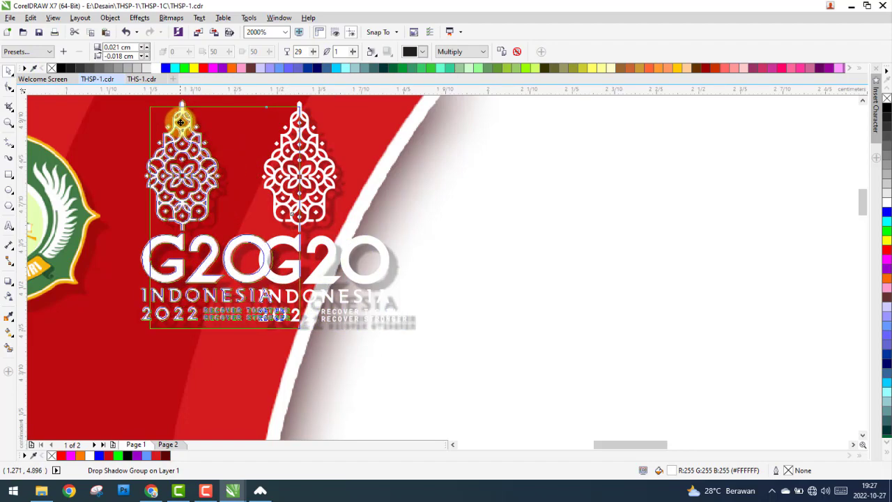
pyautogui.moveTo(180, 122); pyautogui.dragTo(181, 123)
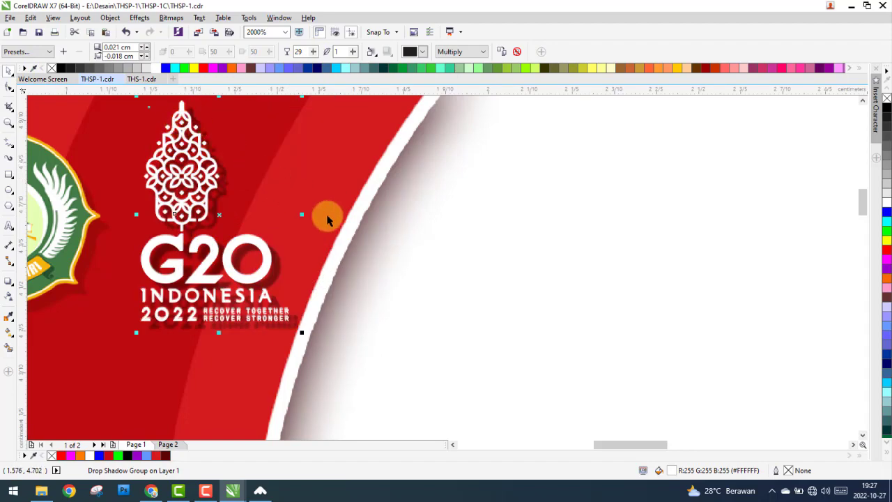
pyautogui.scroll(-5, 328, 219)
pyautogui.click(249, 185)
# Place the spare pentagon Kemenag logo over the banner's pentagon logo.
pyautogui.scroll(2, 203, 160)
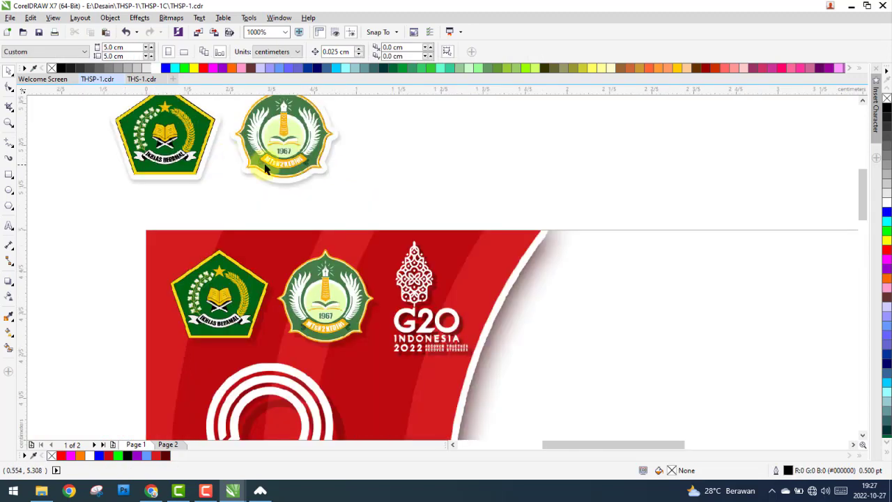
pyautogui.moveTo(276, 133); pyautogui.dragTo(383, 184)
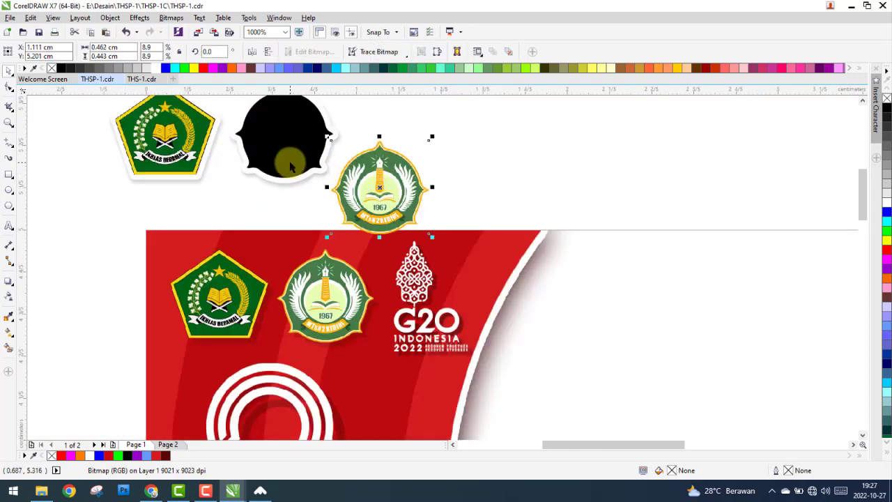
pyautogui.click(282, 164)
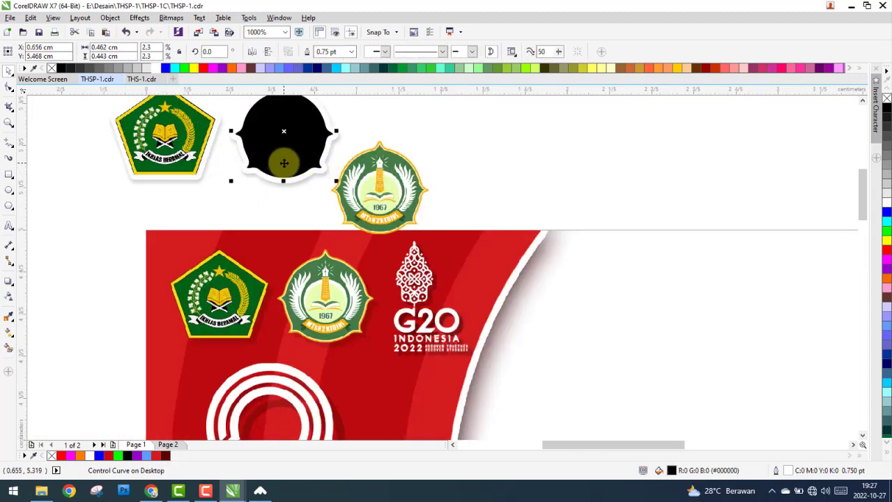
pyautogui.moveTo(133, 176); pyautogui.dragTo(75, 249)
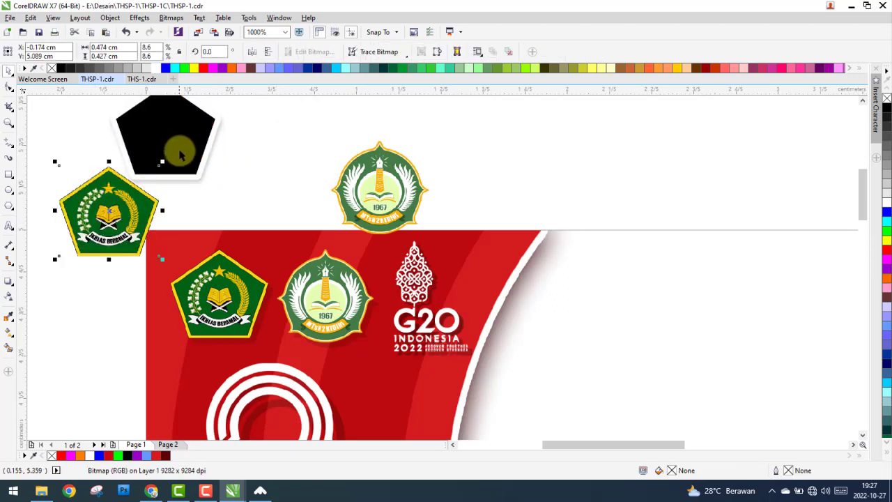
pyautogui.moveTo(124, 219); pyautogui.dragTo(274, 273)
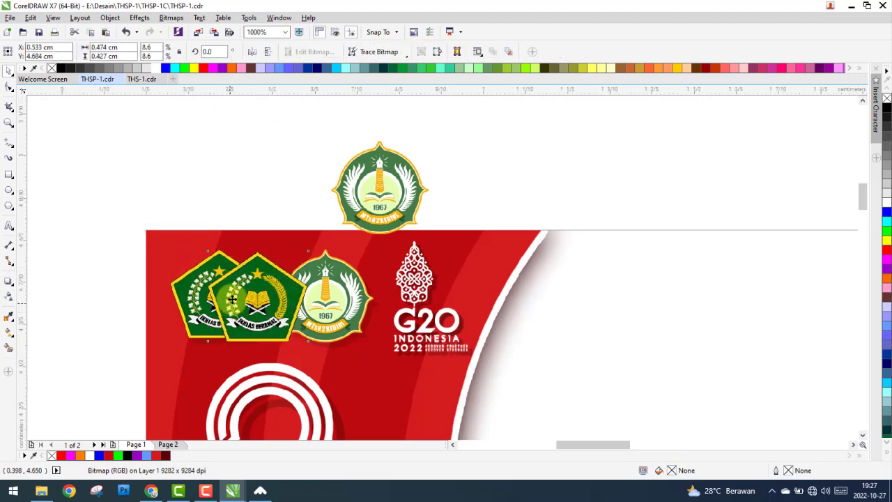
pyautogui.scroll(2, 231, 244)
pyautogui.scroll(2, 216, 235)
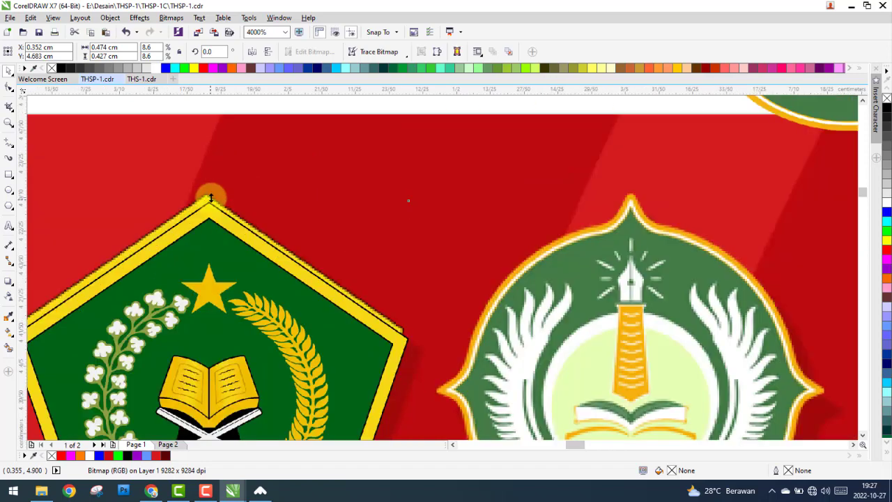
pyautogui.scroll(2, 206, 231)
pyautogui.scroll(-2, 205, 229)
pyautogui.scroll(-4, 200, 225)
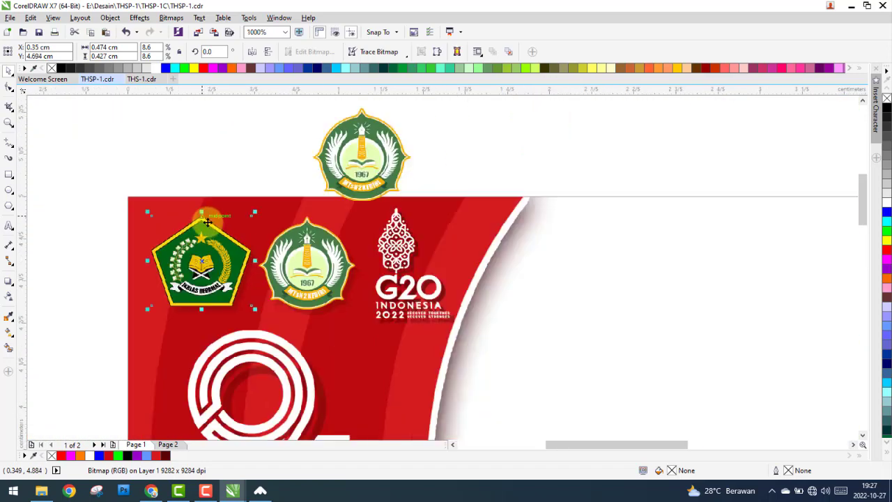
# Lay the spare circular MTsN 2 Kediri logo over the banner's circular logo.
pyautogui.moveTo(347, 155)
pyautogui.mouseDown()
pyautogui.moveTo(317, 245)
pyautogui.moveTo(333, 262)
pyautogui.moveTo(338, 238)
pyautogui.moveTo(265, 235)
pyautogui.mouseUp()
pyautogui.scroll(2, 333, 258)
pyautogui.scroll(2, 337, 239)
pyautogui.scroll(4, 364, 259)
pyautogui.scroll(-2, 290, 204)
pyautogui.scroll(-6, 290, 204)
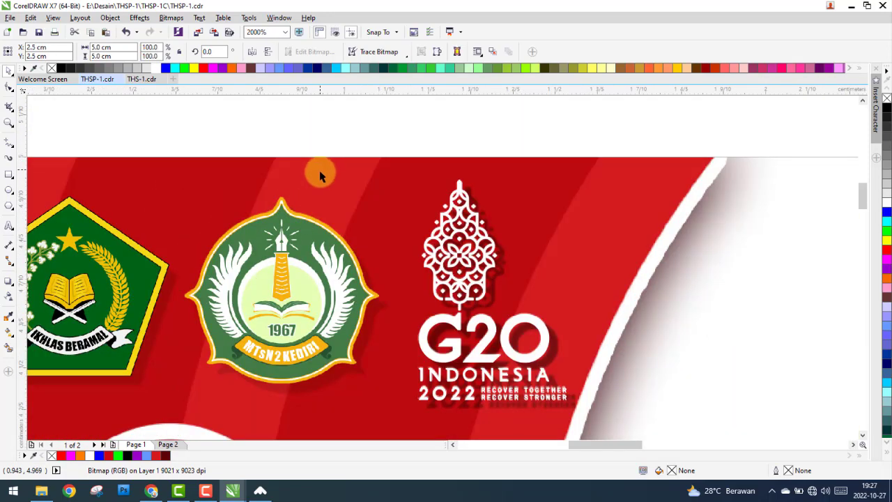
pyautogui.click(320, 176)
pyautogui.scroll(-2, 293, 293)
pyautogui.scroll(-2, 293, 293)
pyautogui.scroll(4, 293, 293)
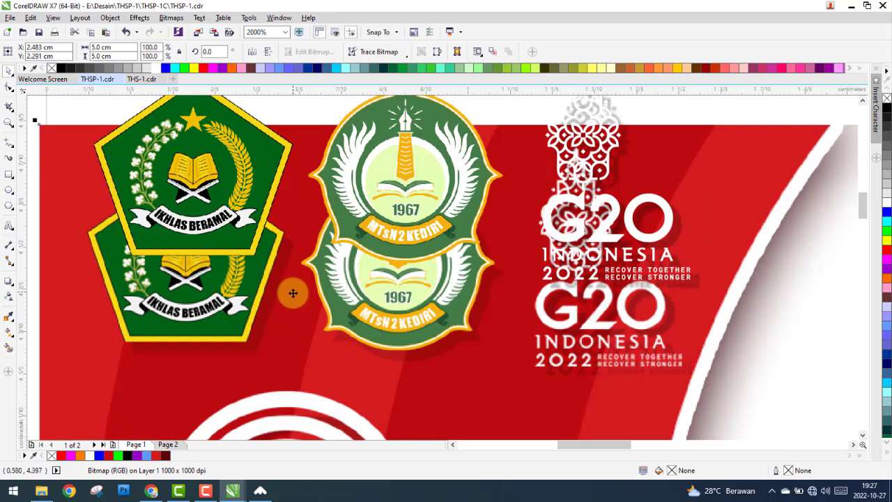
pyautogui.moveTo(293, 293); pyautogui.dragTo(261, 311)
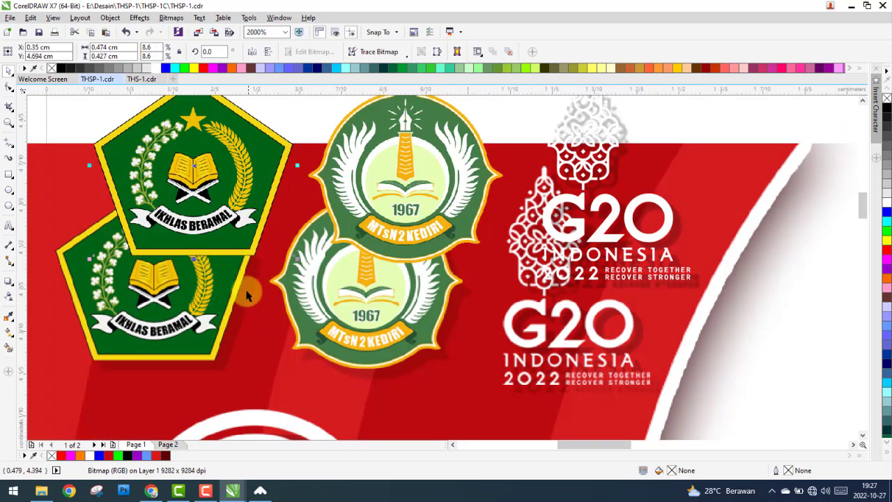
pyautogui.click(232, 201)
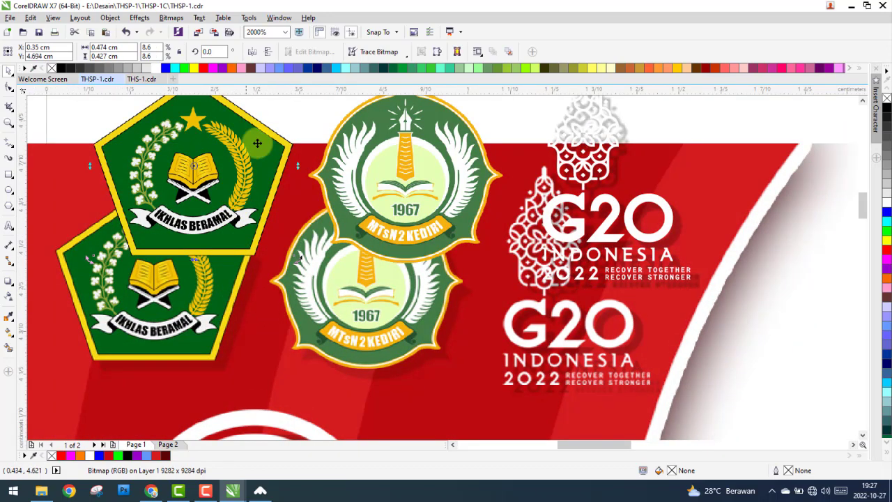
pyautogui.click(9, 281)
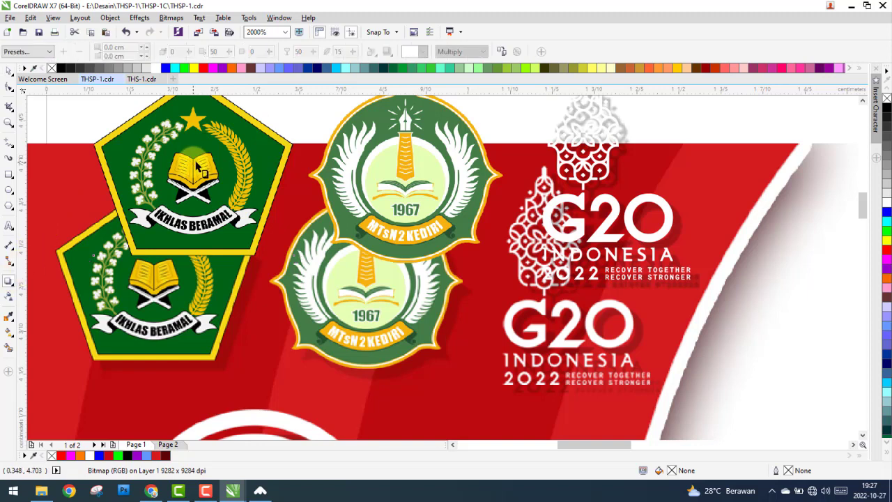
# Copy the G20 logo's drop shadow onto the pentagon logo and lower its opacity to 17.
pyautogui.moveTo(200, 165); pyautogui.dragTo(213, 170)
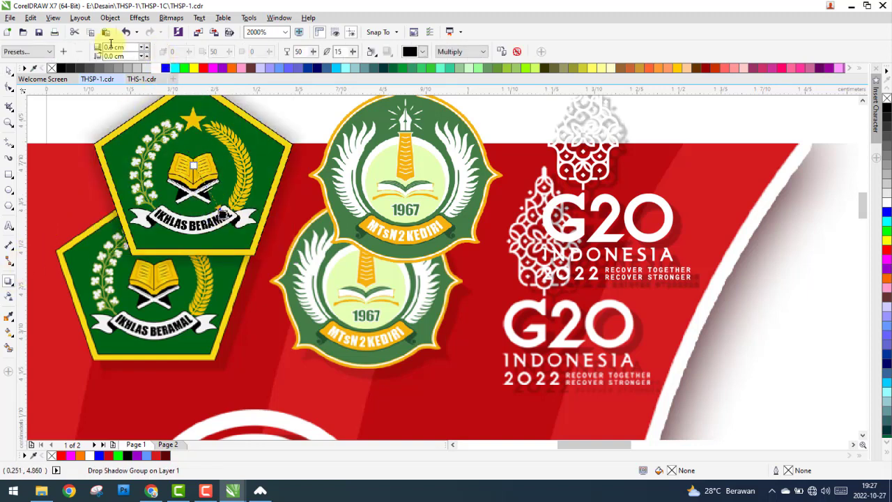
pyautogui.click(134, 20)
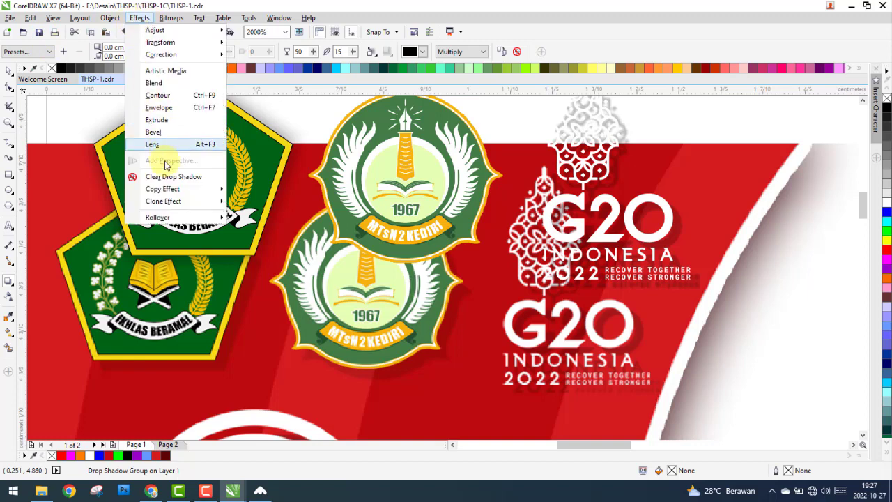
pyautogui.click(182, 178)
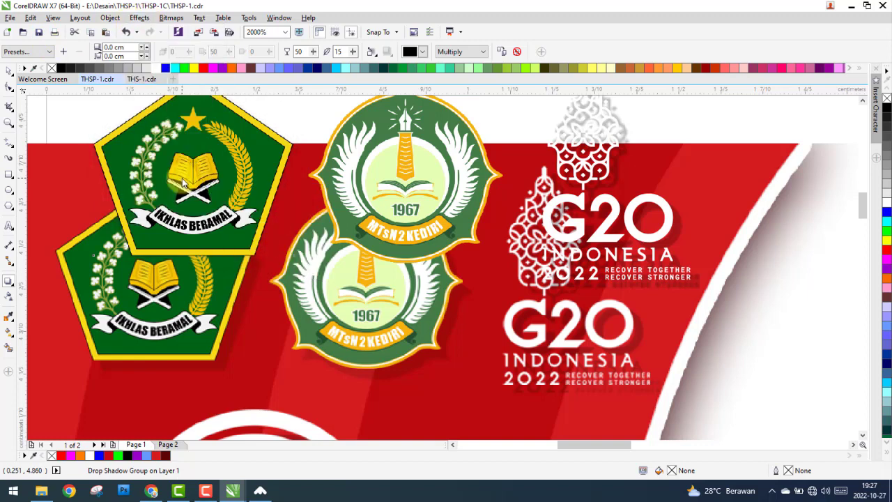
pyautogui.click(140, 18)
pyautogui.moveTo(162, 189)
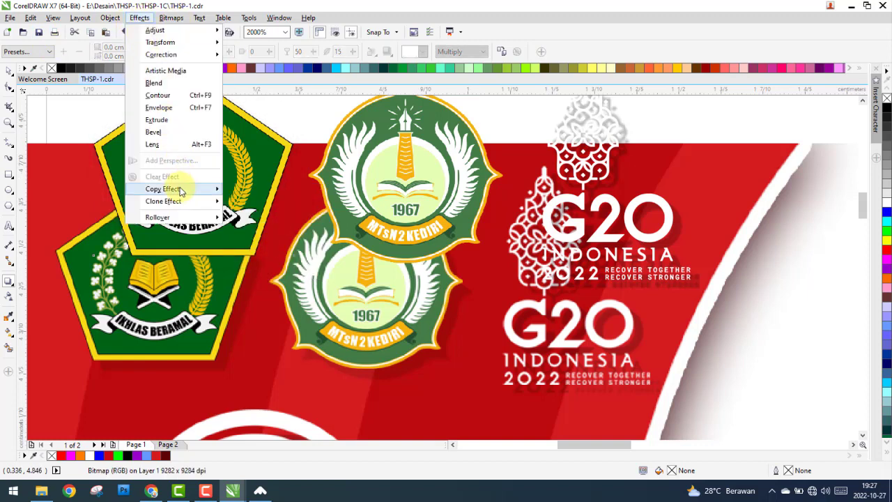
pyautogui.click(257, 262)
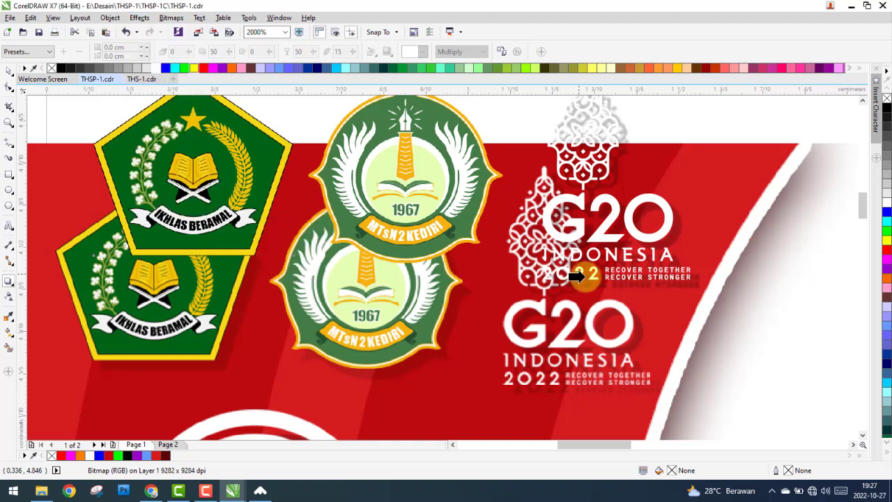
pyautogui.click(606, 285)
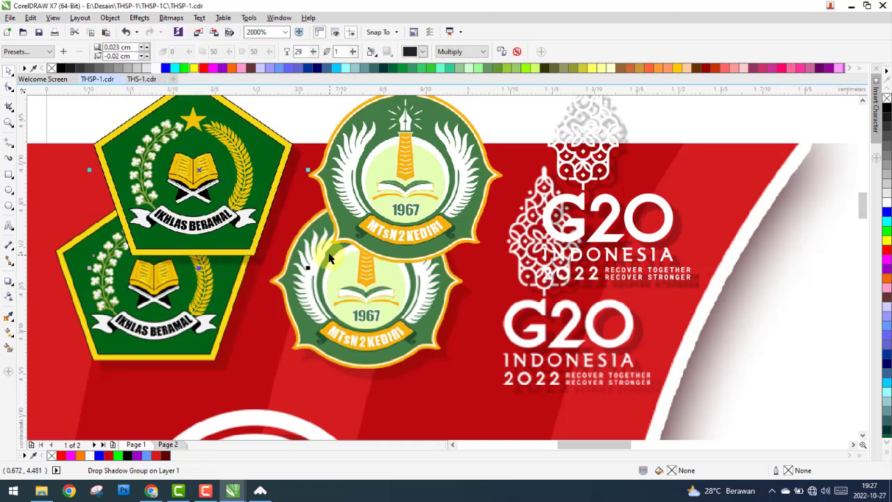
pyautogui.click(314, 55)
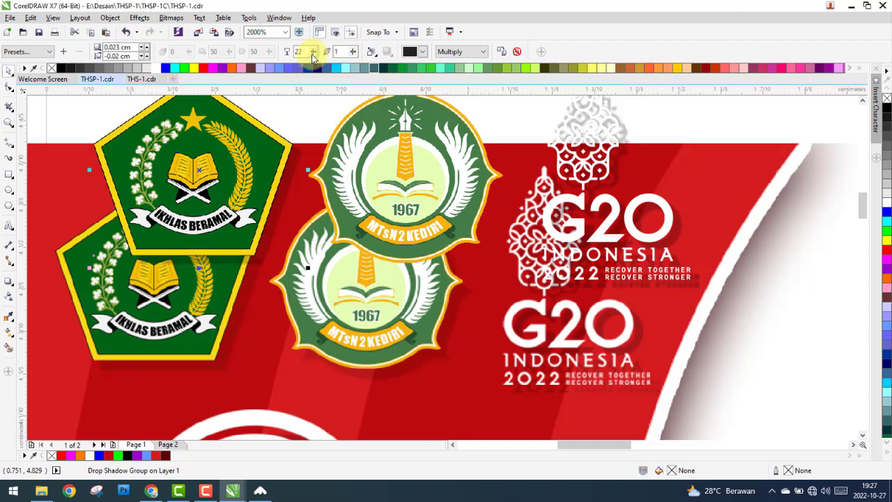
pyautogui.click(313, 55)
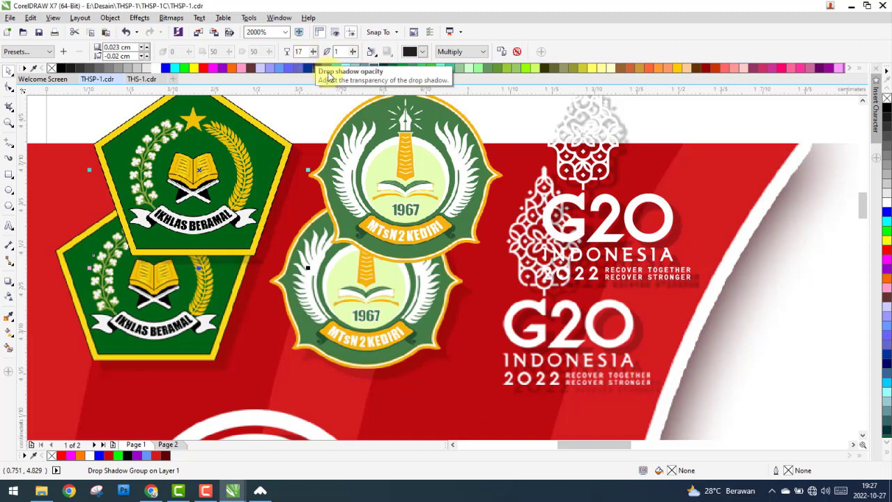
# Copy a shadowed logo's drop shadow onto the upper MTsN 2 Kediri logo.
pyautogui.click(371, 170)
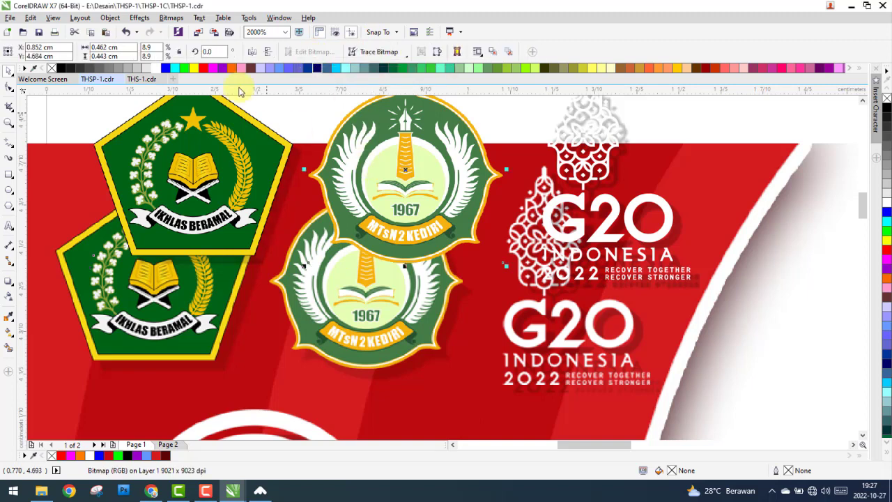
pyautogui.click(142, 20)
pyautogui.moveTo(162, 189)
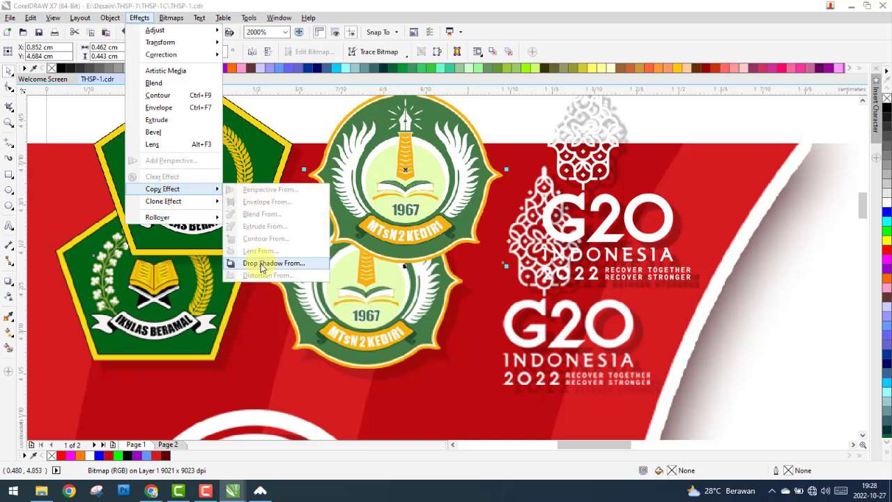
pyautogui.click(263, 264)
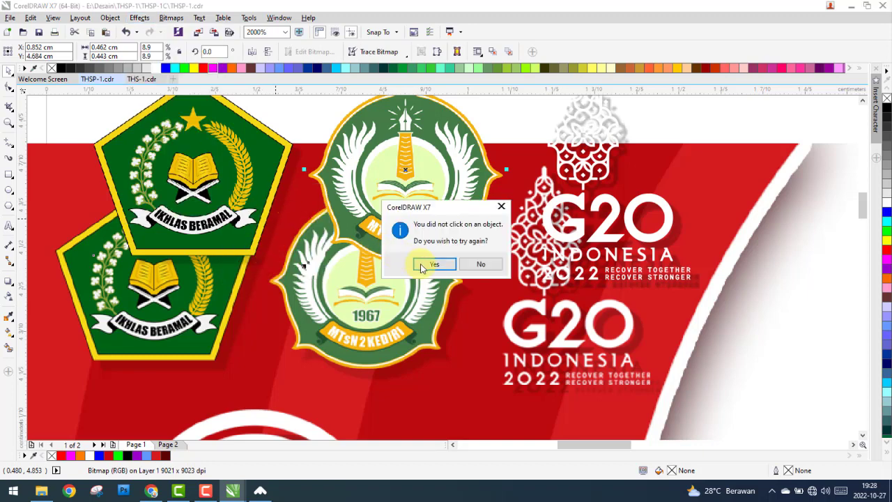
pyautogui.click(421, 266)
pyautogui.click(352, 247)
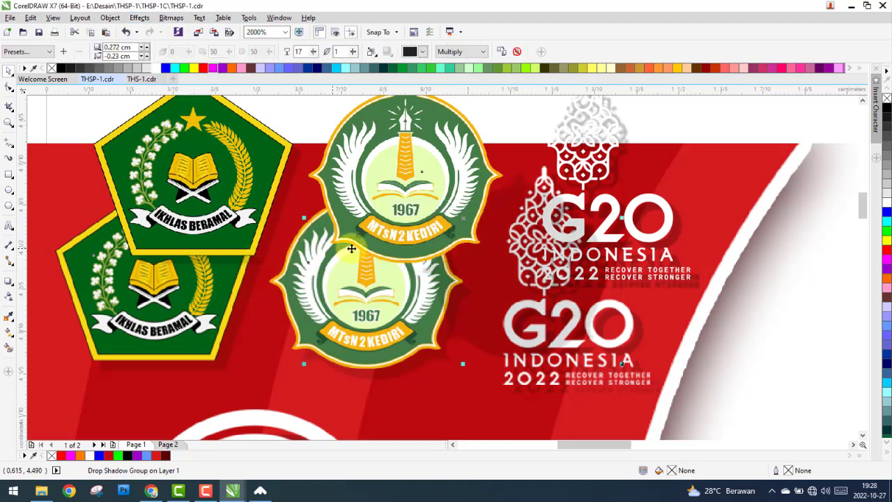
pyautogui.scroll(-2, 439, 250)
pyautogui.scroll(2, 502, 227)
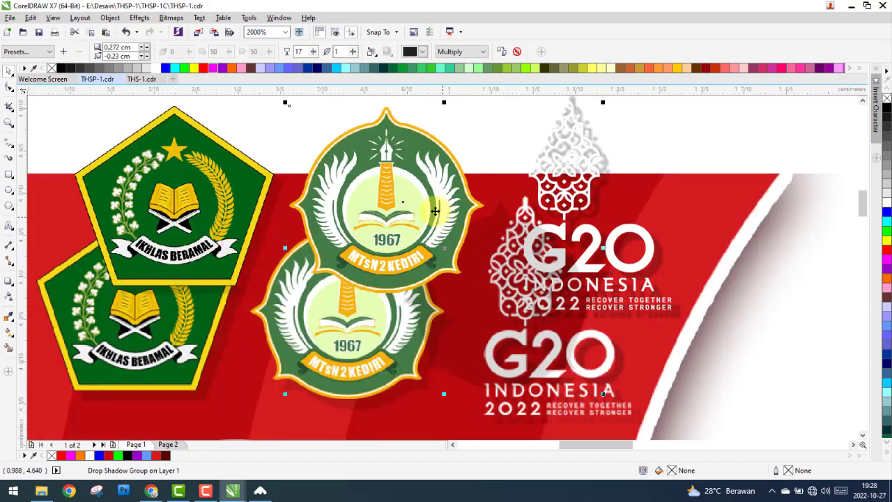
pyautogui.click(140, 18)
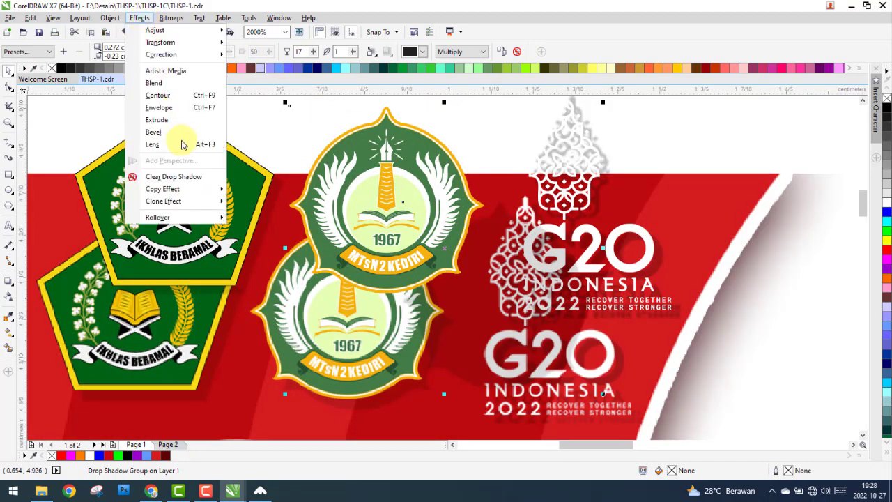
pyautogui.click(174, 177)
pyautogui.click(139, 17)
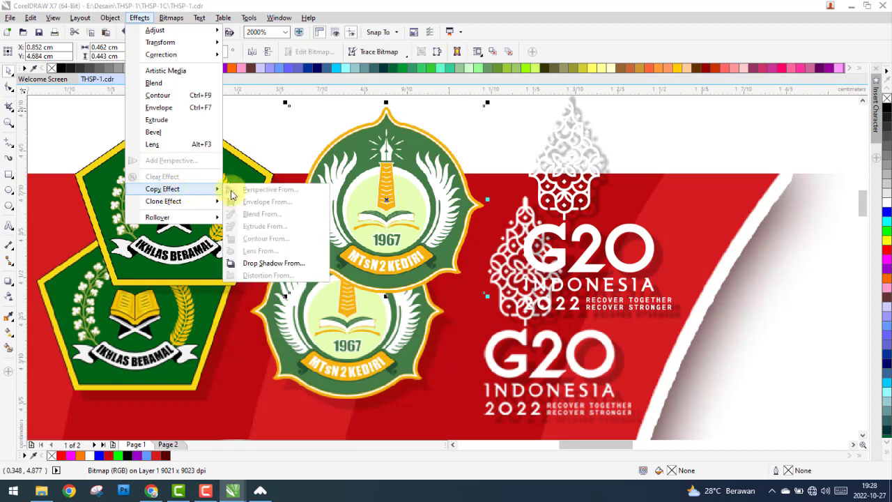
pyautogui.click(252, 262)
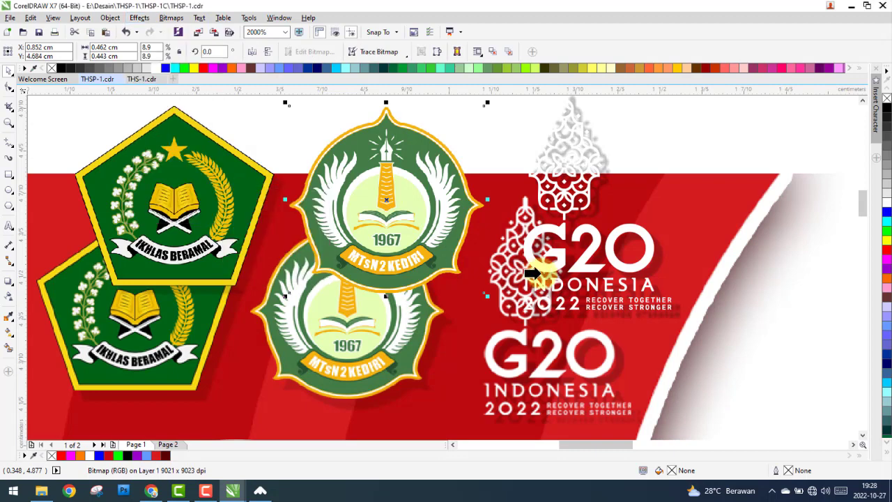
pyautogui.click(597, 274)
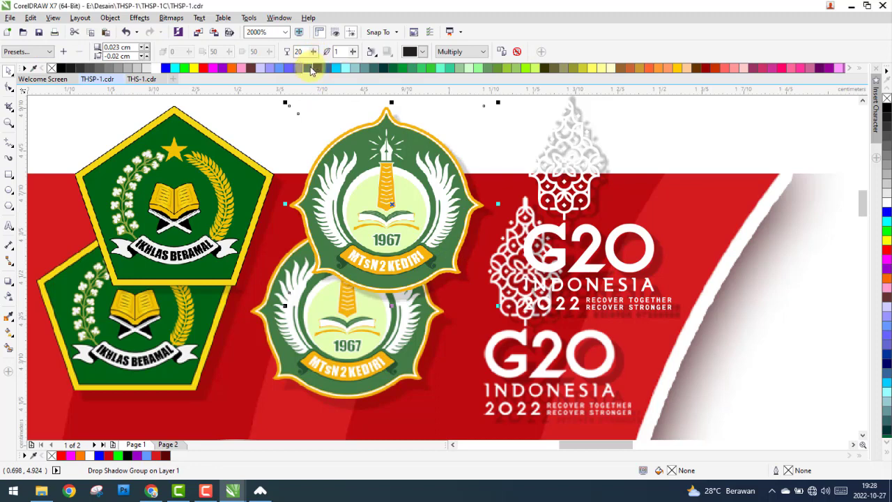
# Review the upper MTsN logo's drop shadow settings with the Drop Shadow tool.
pyautogui.click(272, 202)
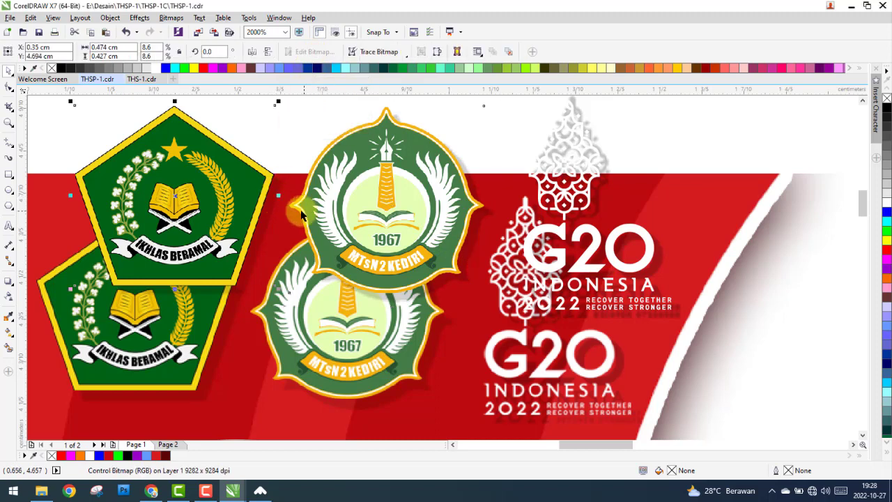
pyautogui.click(9, 281)
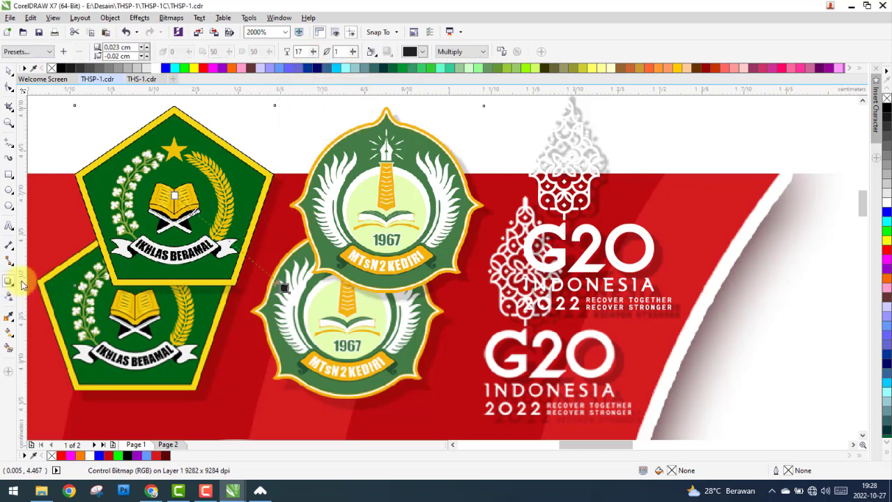
pyautogui.click(380, 207)
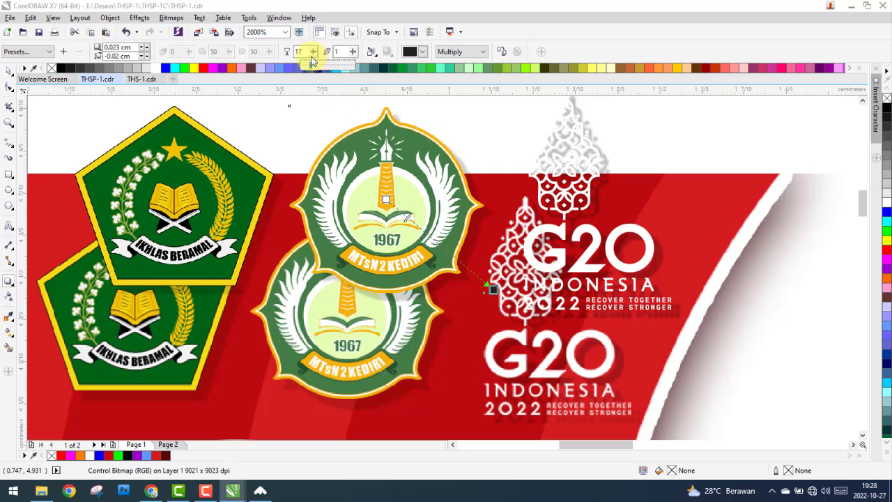
pyautogui.click(14, 69)
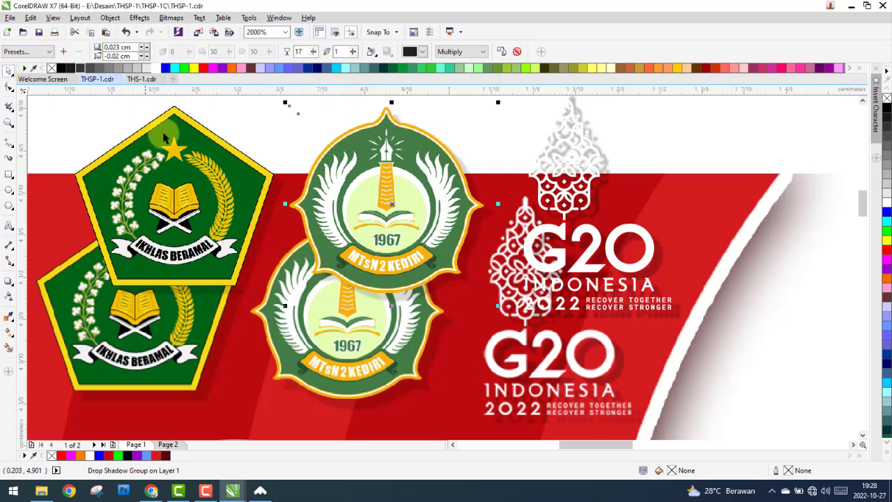
pyautogui.scroll(-5, 254, 168)
# Copy the top logo group and paste it onto the canvas via right-click menus.
pyautogui.click(257, 267)
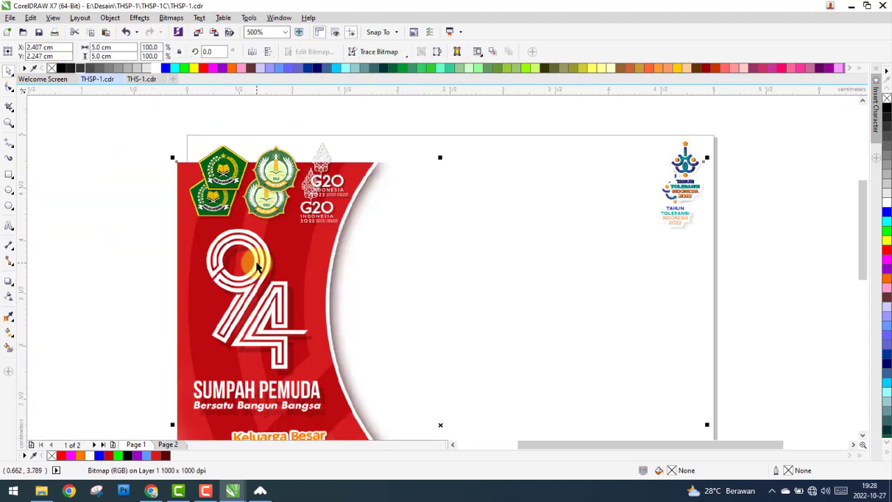
pyautogui.click(150, 209)
pyautogui.scroll(-2, 149, 209)
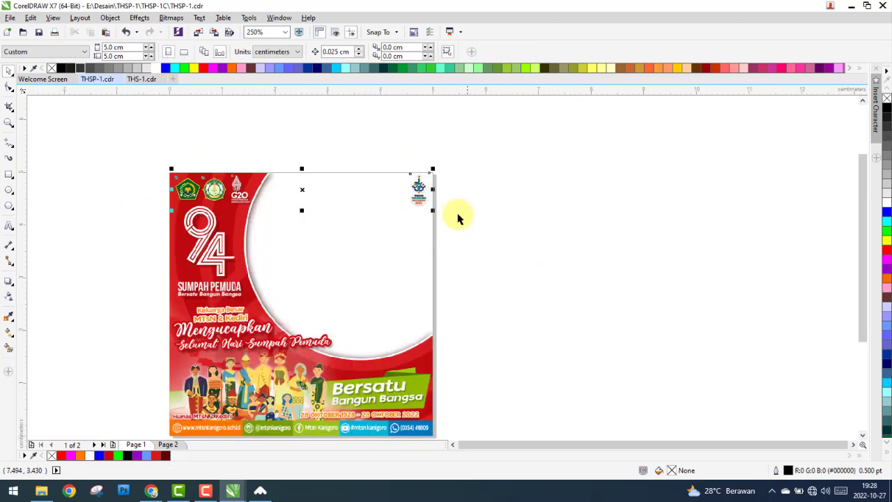
pyautogui.click(419, 189)
pyautogui.rightClick(420, 189)
pyautogui.click(455, 275)
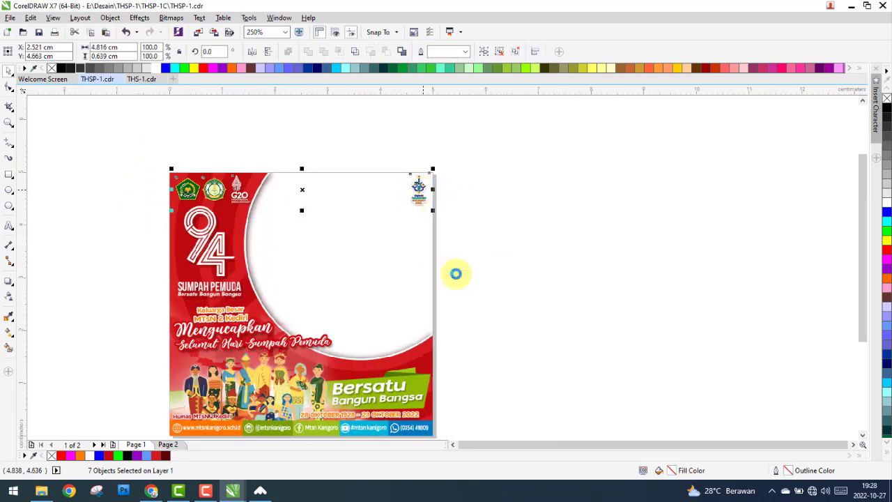
pyautogui.rightClick(518, 258)
pyautogui.click(544, 322)
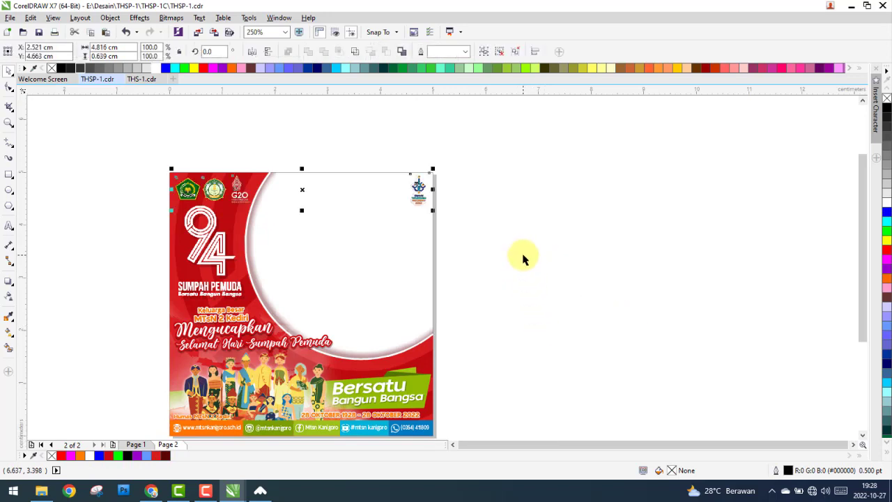
# Marquee-select all 29 design objects and group them with Ctrl+G.
pyautogui.scroll(-3, 420, 293)
pyautogui.scroll(3, 421, 293)
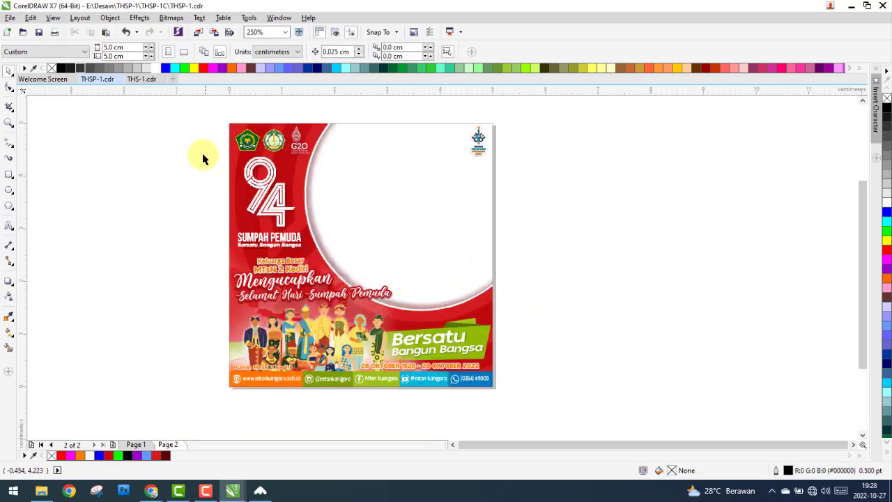
pyautogui.moveTo(187, 114); pyautogui.dragTo(547, 411)
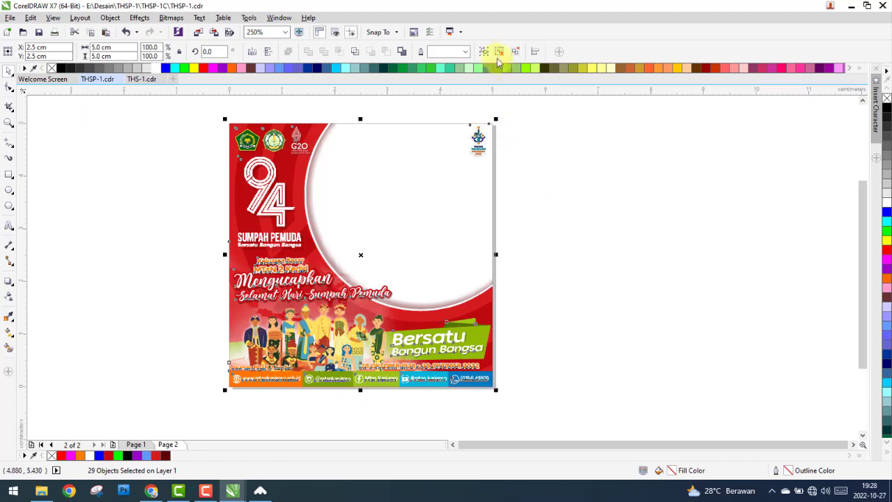
pyautogui.click(484, 51)
pyautogui.click(129, 169)
# Draw a black-filled rectangle behind the Page 2 design, then return to Page 1.
pyautogui.click(9, 175)
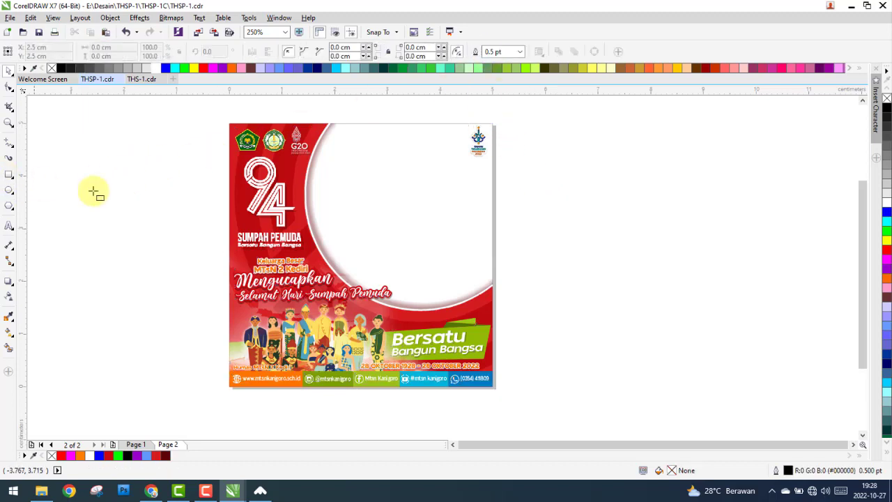
pyautogui.scroll(-3, 149, 155)
pyautogui.moveTo(149, 139); pyautogui.dragTo(579, 386)
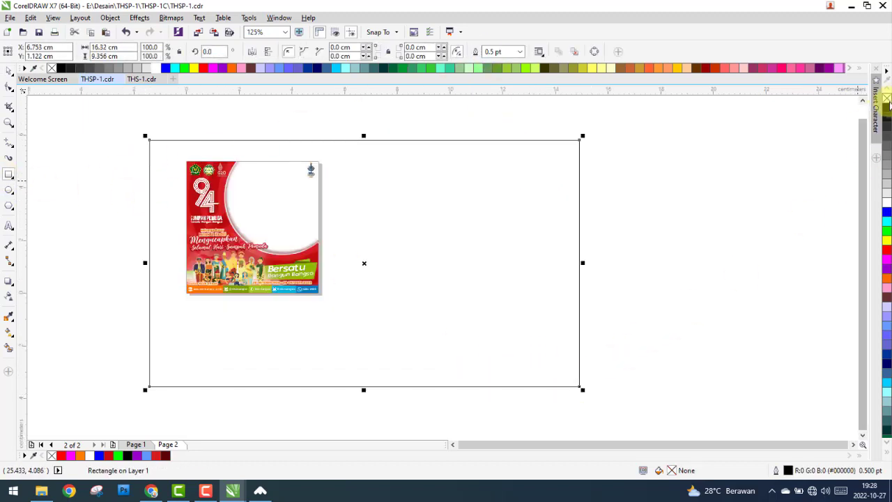
pyautogui.click(886, 108)
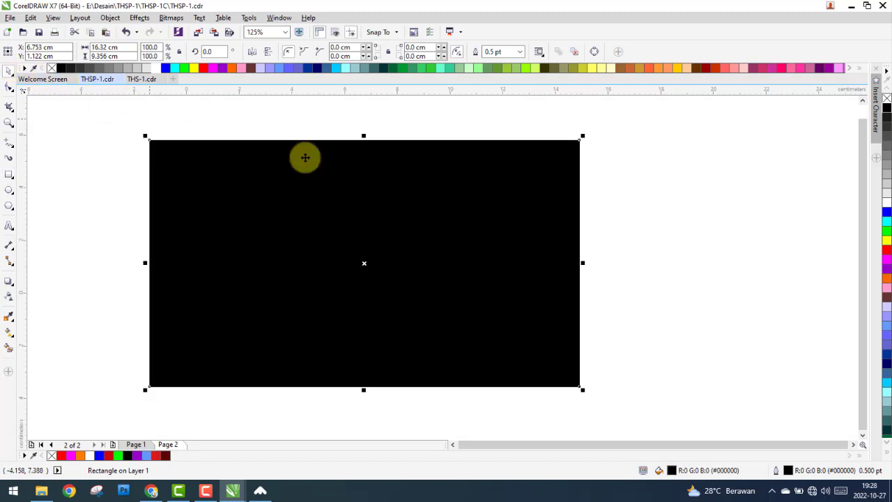
pyautogui.rightClick(453, 191)
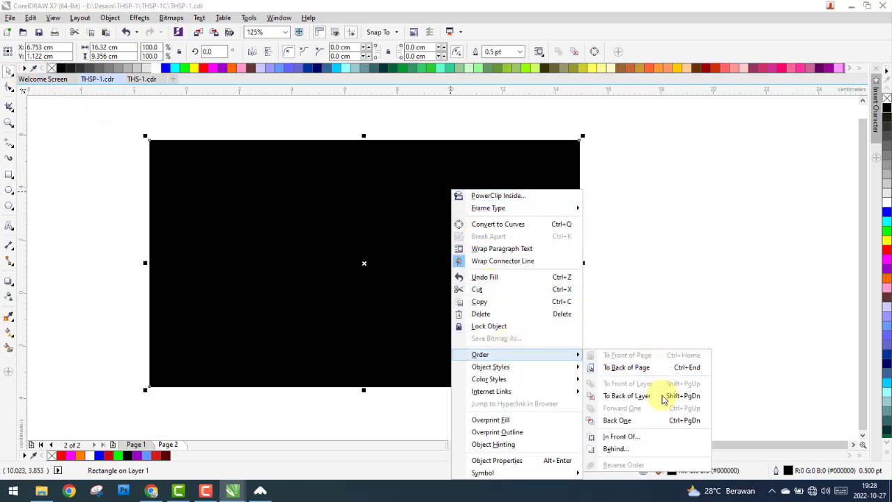
pyautogui.moveTo(488, 354)
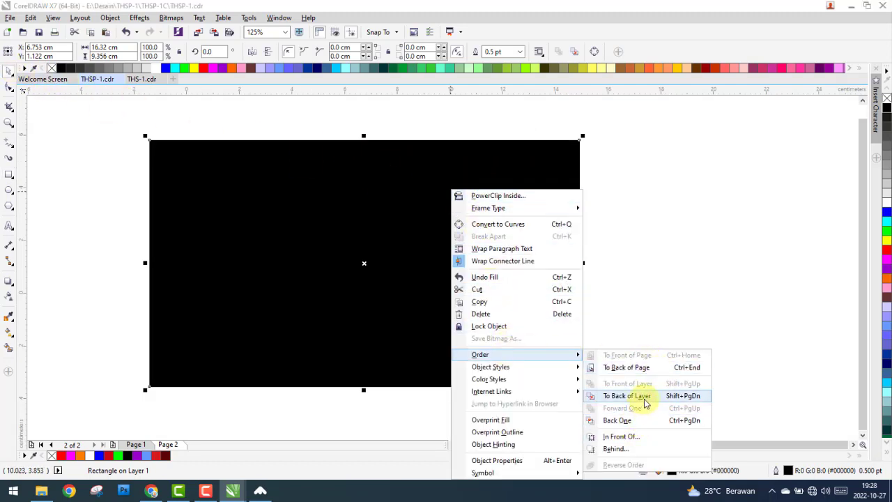
pyautogui.click(640, 395)
pyautogui.scroll(2, 199, 183)
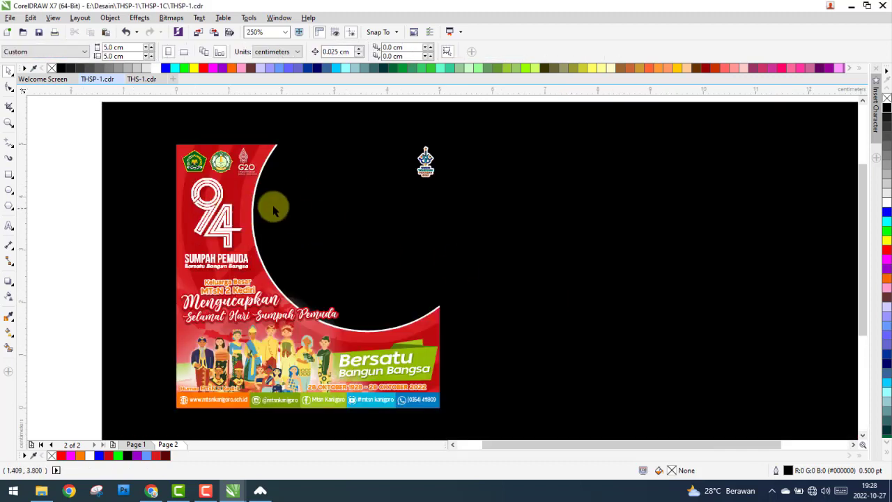
pyautogui.click(136, 445)
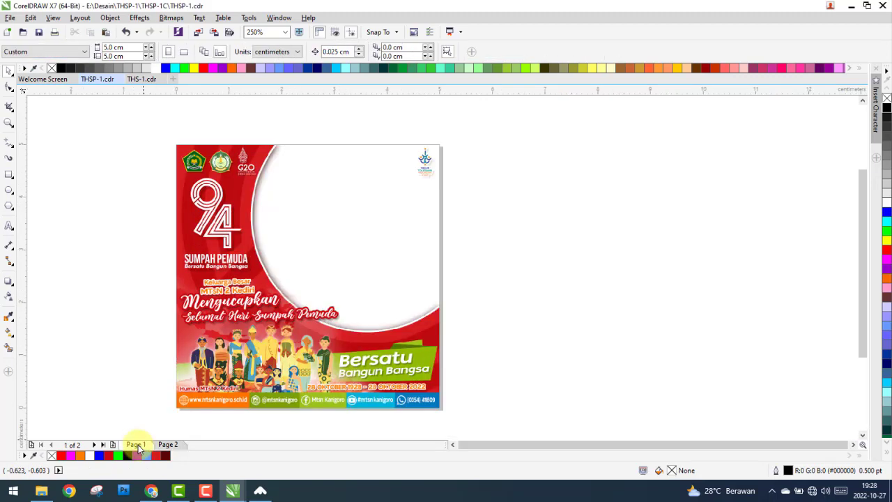
# Reposition the poster image and centre it on the page with P.
pyautogui.click(231, 354)
pyautogui.moveTo(232, 283); pyautogui.dragTo(308, 272)
pyautogui.moveTo(261, 226); pyautogui.dragTo(163, 225)
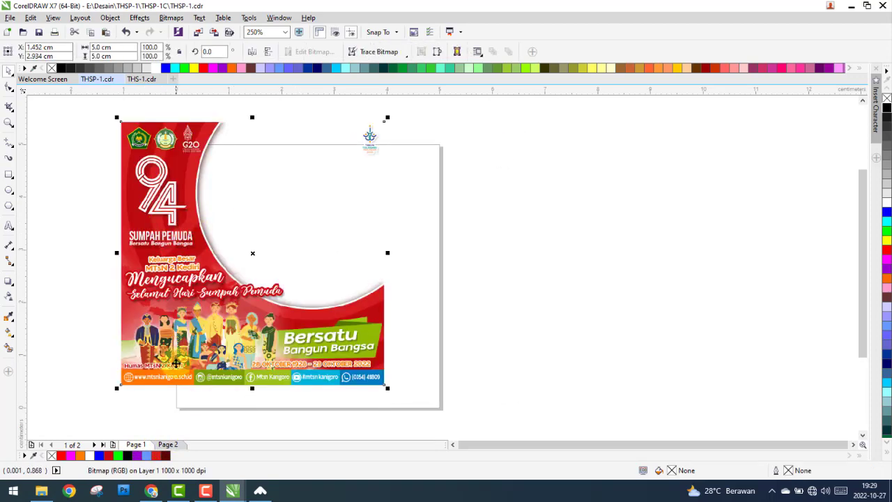
pyautogui.press('p')
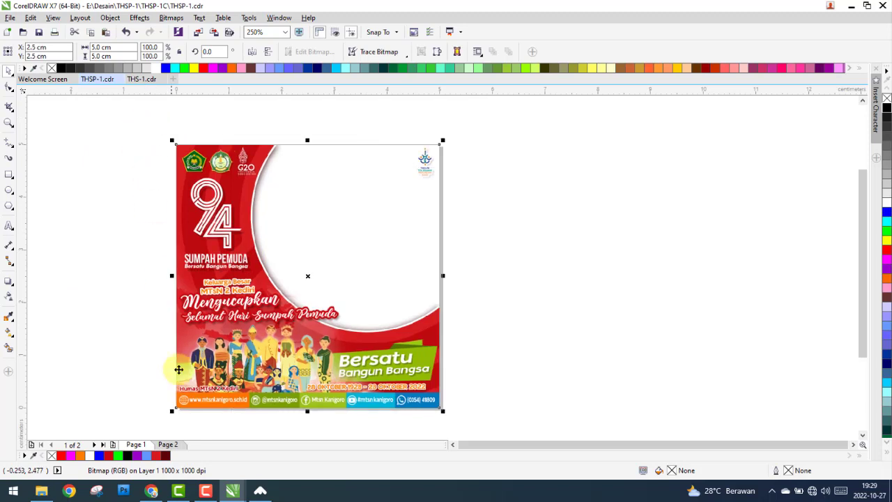
# Delete Page 1 so the document is down to a single page.
pyautogui.click(169, 445)
pyautogui.click(140, 446)
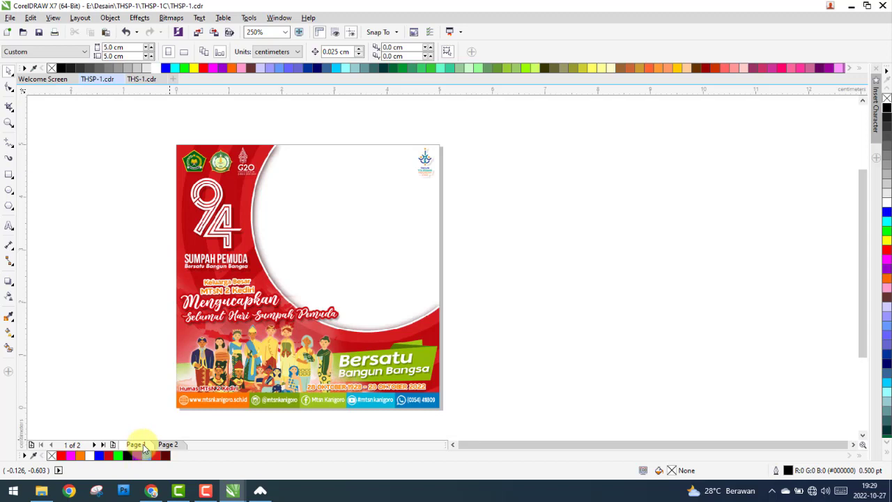
pyautogui.click(164, 446)
pyautogui.rightClick(146, 448)
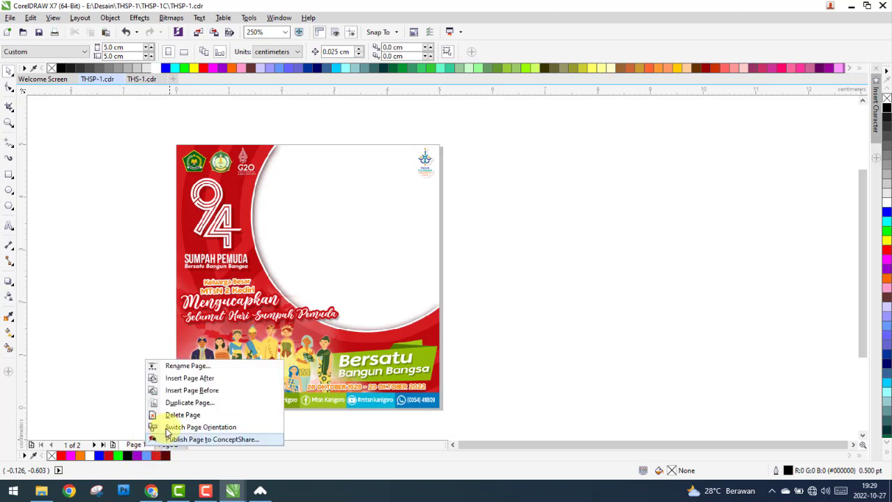
pyautogui.click(178, 414)
# Delete the stray black rectangle and select the whole grouped banner design.
pyautogui.click(138, 282)
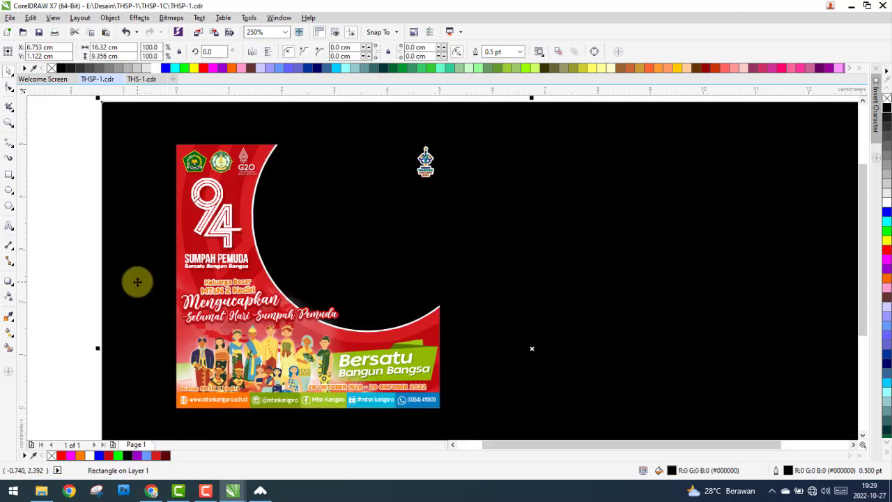
pyautogui.rightClick(136, 279)
pyautogui.click(167, 320)
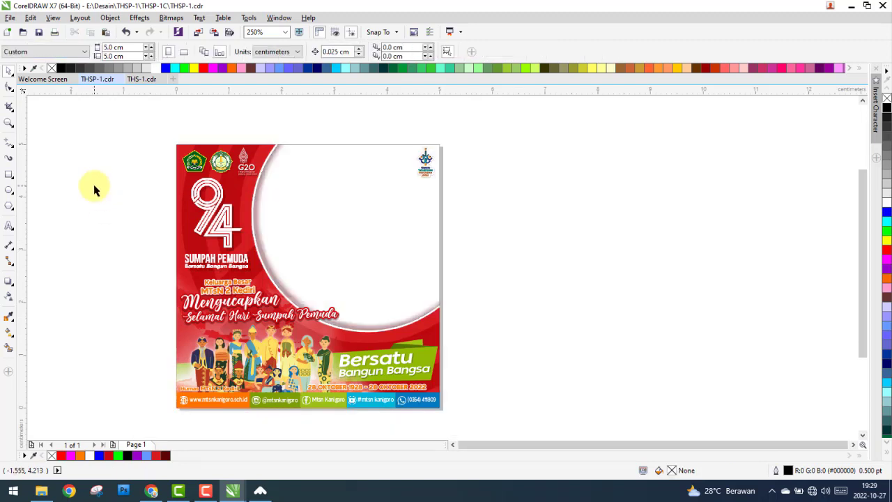
pyautogui.moveTo(102, 130); pyautogui.dragTo(122, 226)
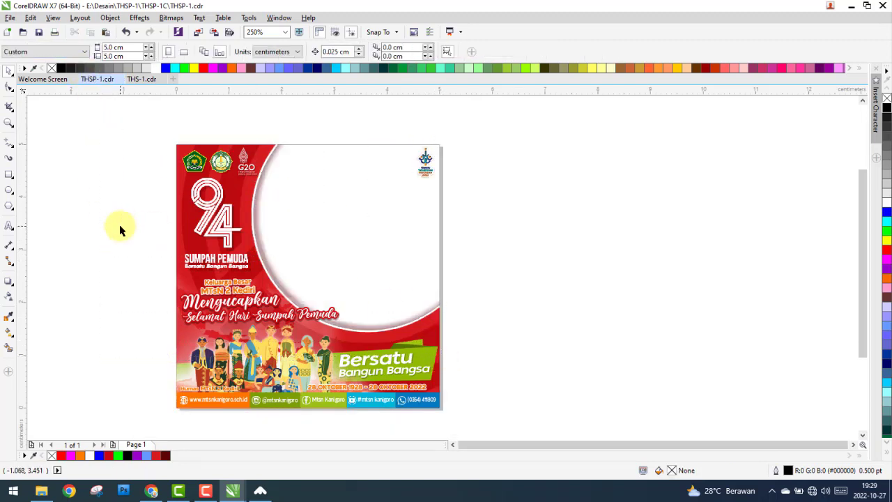
pyautogui.hotkey('ctrl', 'a')
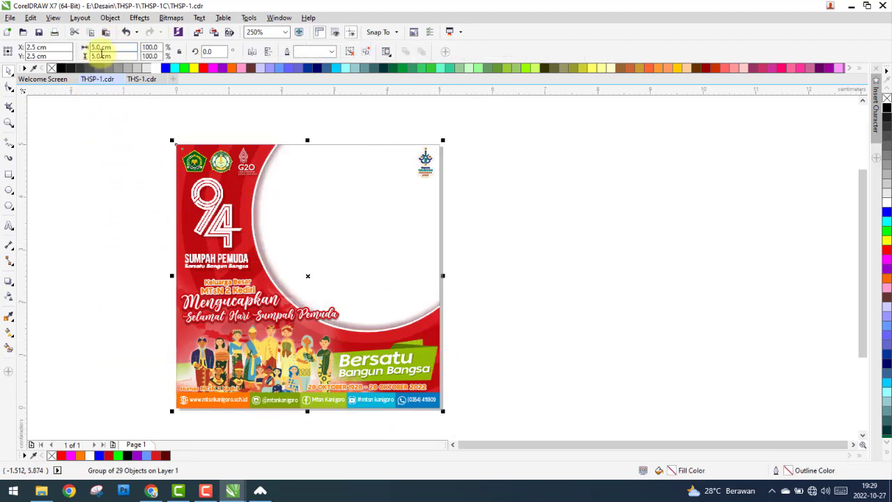
# Check the page size in Layout > Page Setup without making changes.
pyautogui.press('Escape')
pyautogui.click(80, 18)
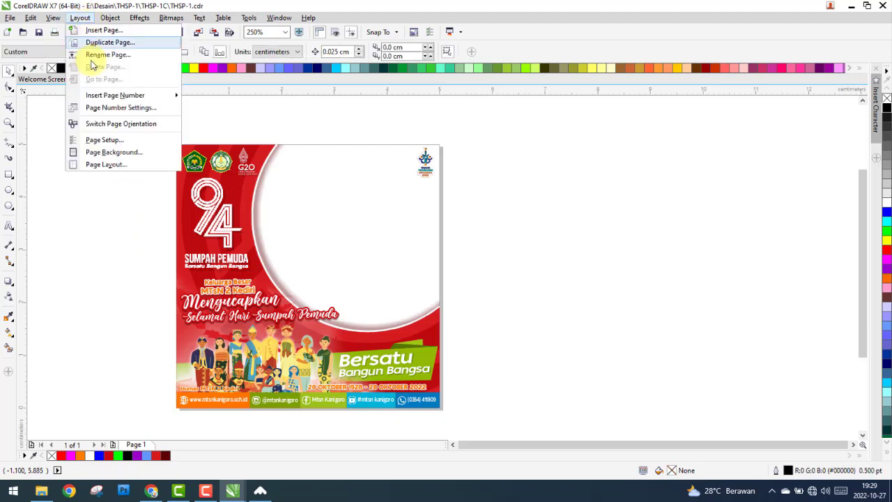
pyautogui.click(130, 157)
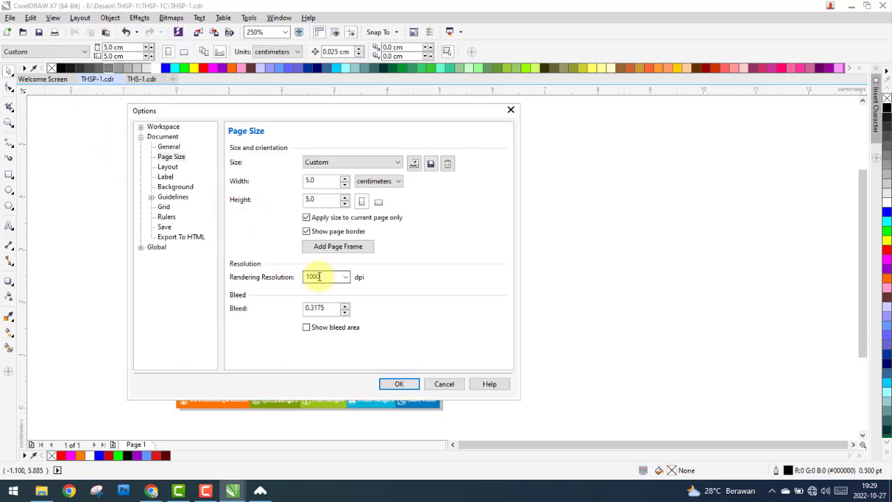
pyautogui.click(511, 109)
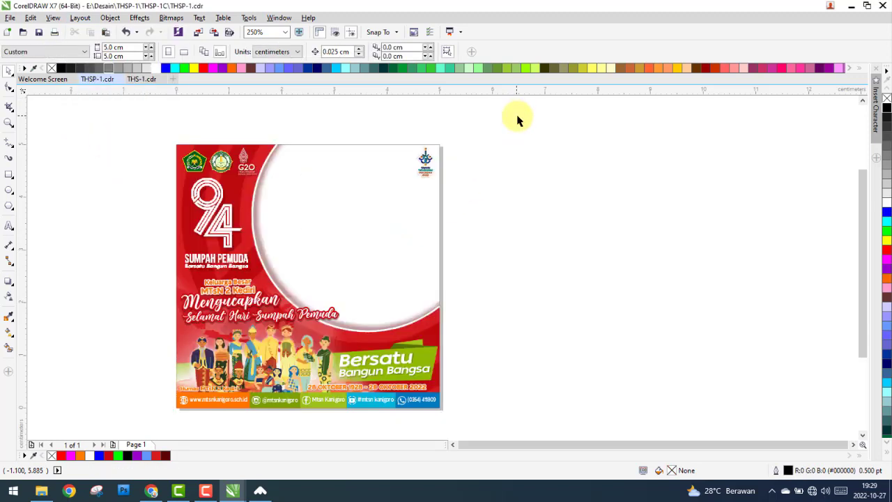
# Preview the banner in Wireframe view, then return to Normal view.
pyautogui.moveTo(159, 123); pyautogui.dragTo(509, 422)
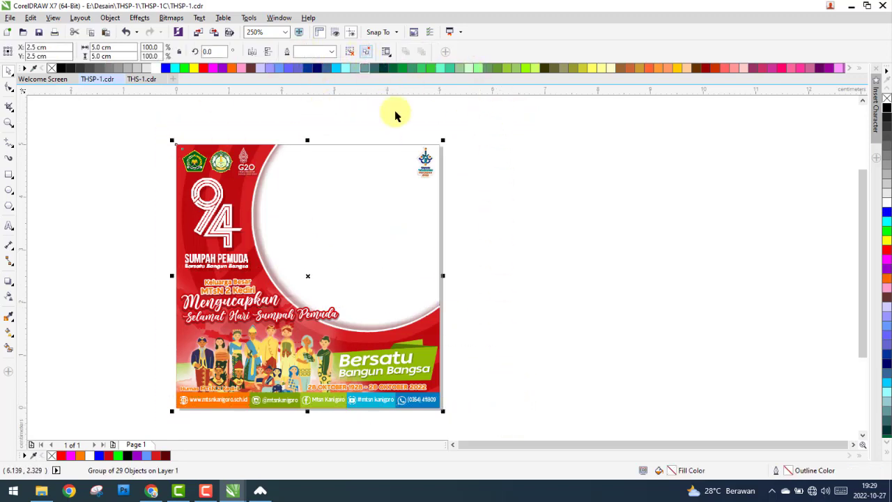
pyautogui.click(481, 123)
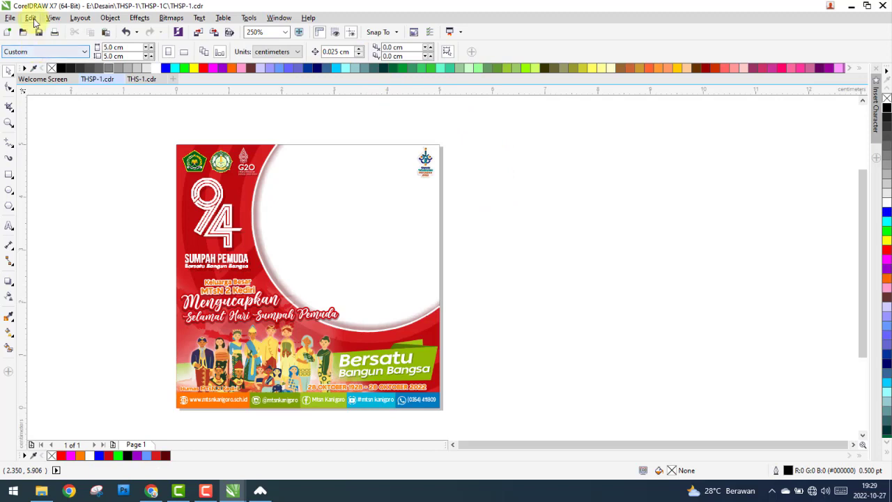
pyautogui.click(52, 18)
pyautogui.click(68, 40)
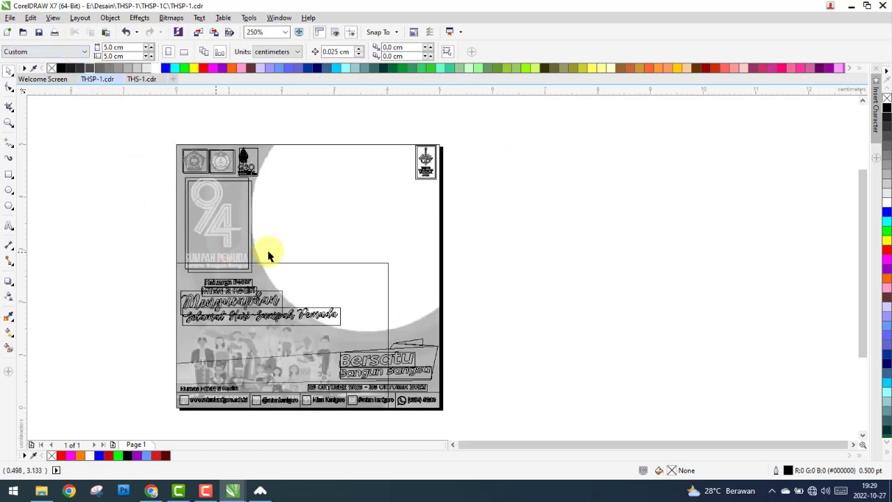
pyautogui.click(56, 18)
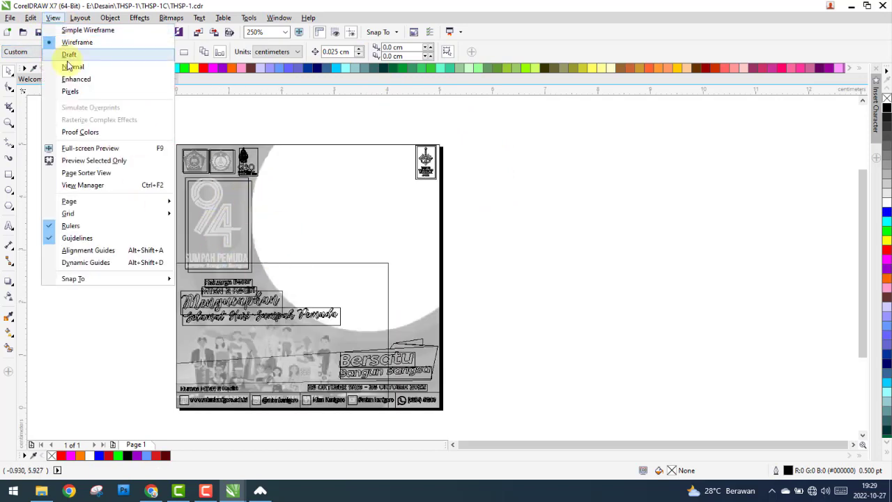
pyautogui.click(69, 64)
# Save the THSP-1 document.
pyautogui.click(11, 17)
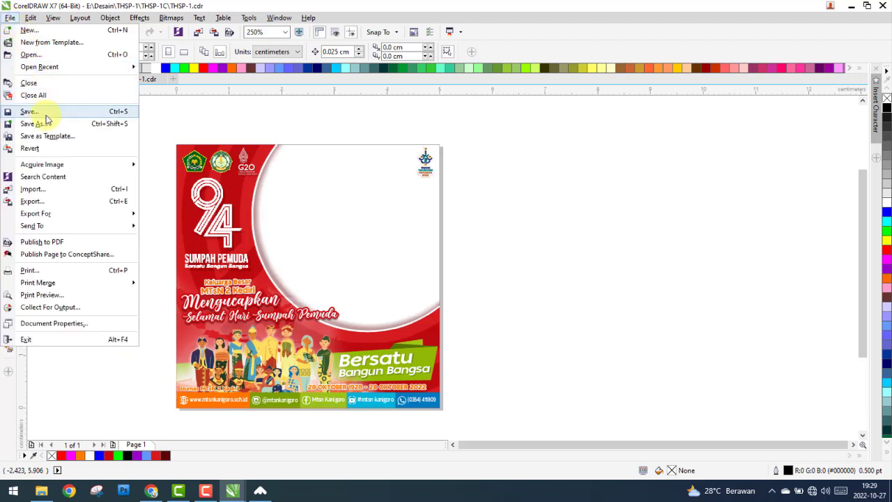
pyautogui.click(47, 116)
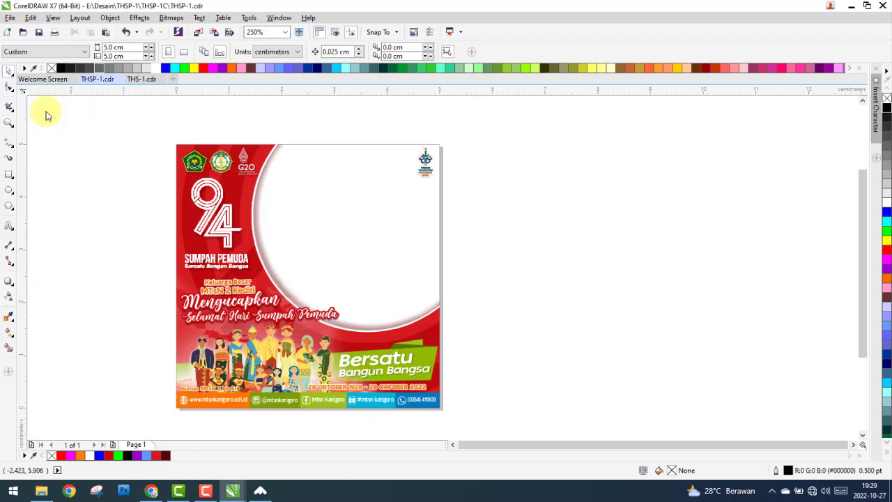
pyautogui.click(11, 18)
pyautogui.press('Escape')
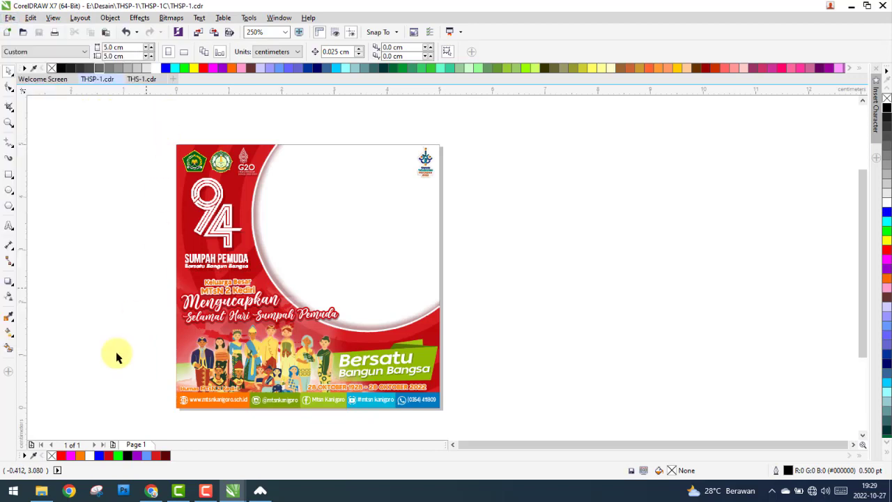
# In File Explorer, switch to large icons and navigate to Desain\THSP-1\THSP-1C.
pyautogui.click(42, 491)
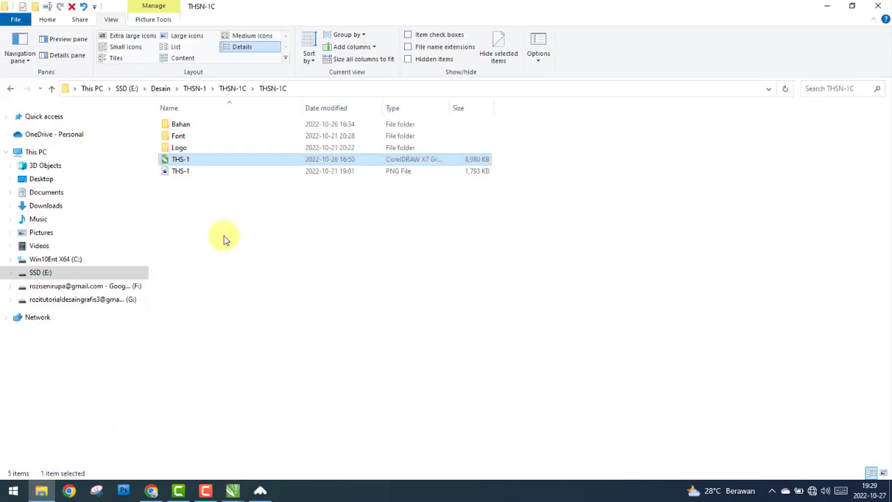
pyautogui.click(179, 37)
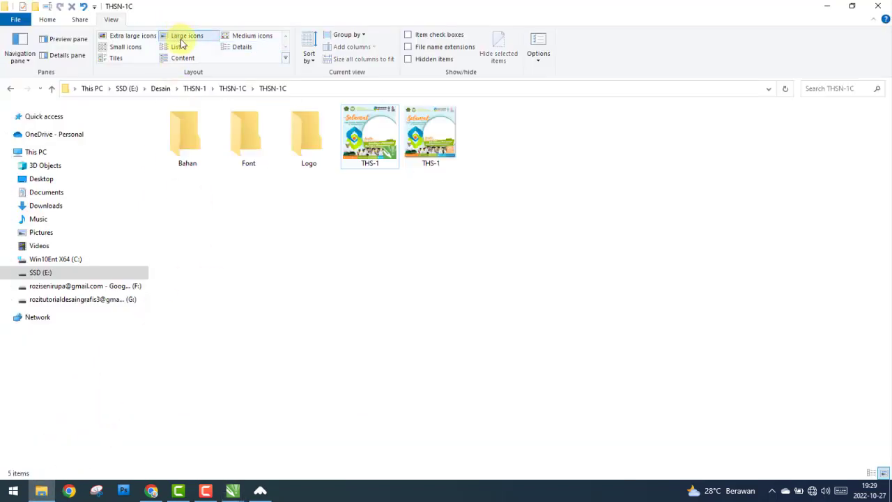
pyautogui.click(11, 89)
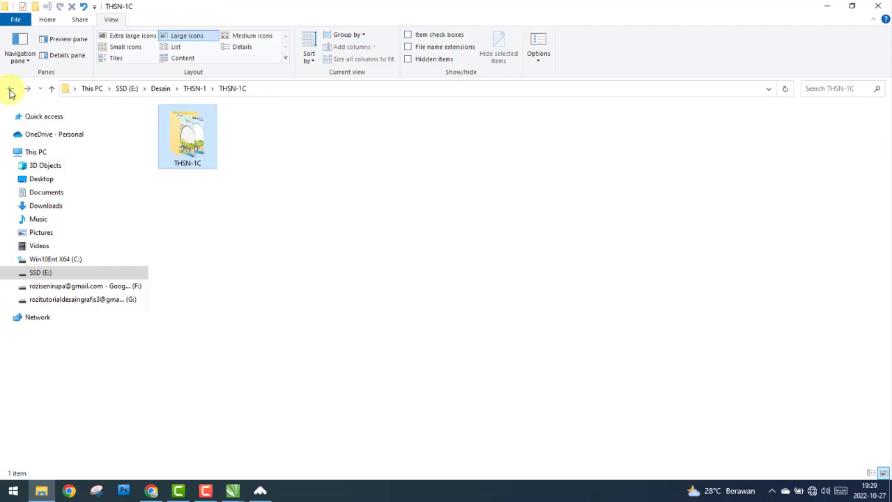
pyautogui.click(10, 90)
pyautogui.click(11, 89)
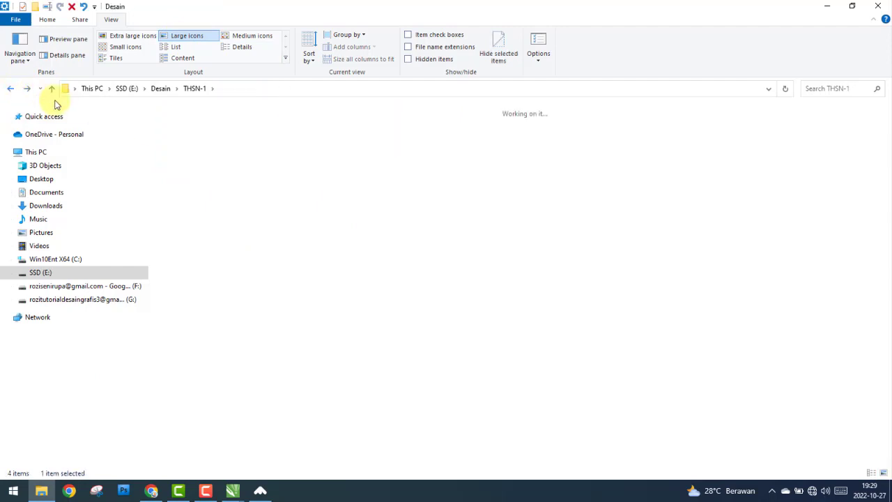
pyautogui.doubleClick(181, 320)
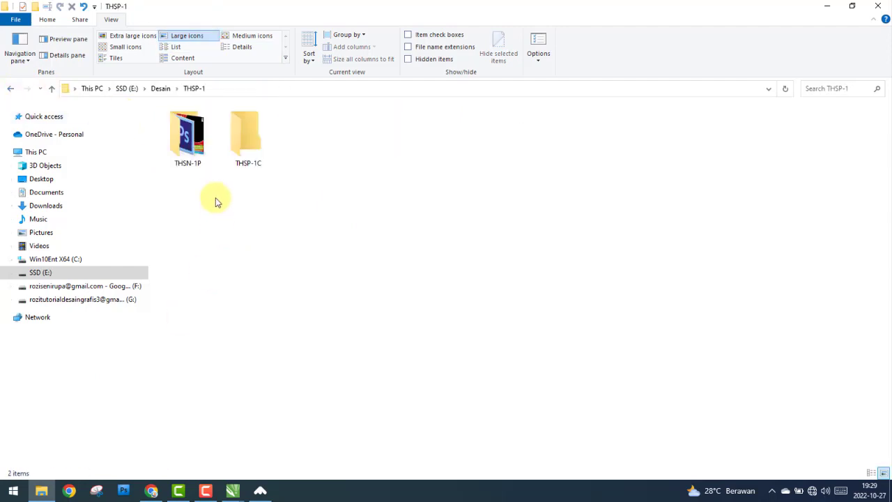
pyautogui.doubleClick(248, 140)
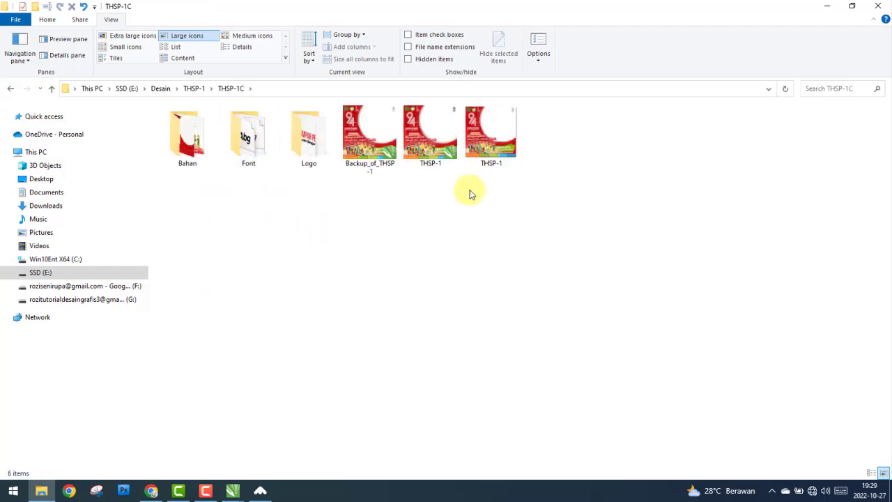
# Permanently delete Backup_of_THSP-1 and reopen the THSP-1 drawing in CorelDRAW.
pyautogui.click(441, 125)
pyautogui.click(386, 137)
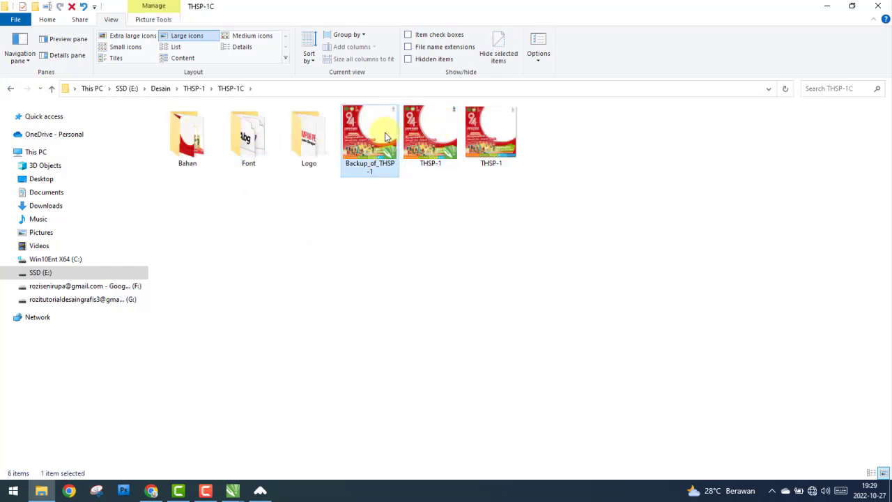
pyautogui.hotkey('shift', 'Delete')
pyautogui.press('Return')
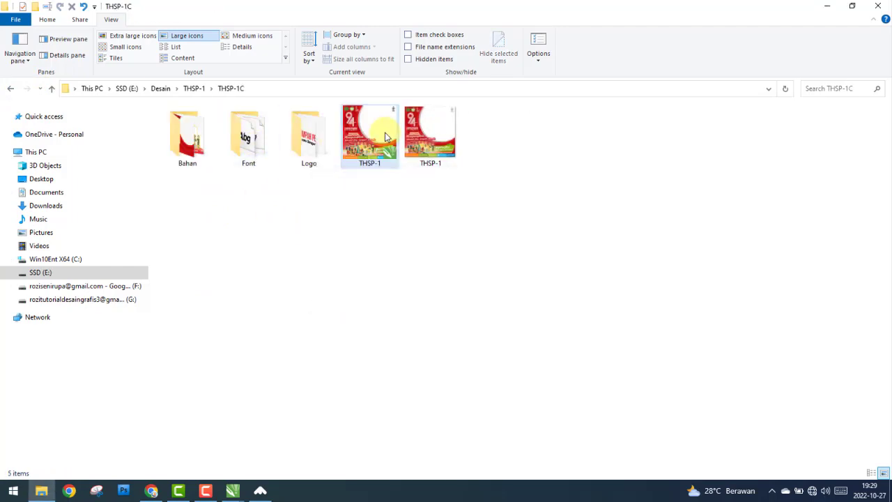
pyautogui.doubleClick(375, 137)
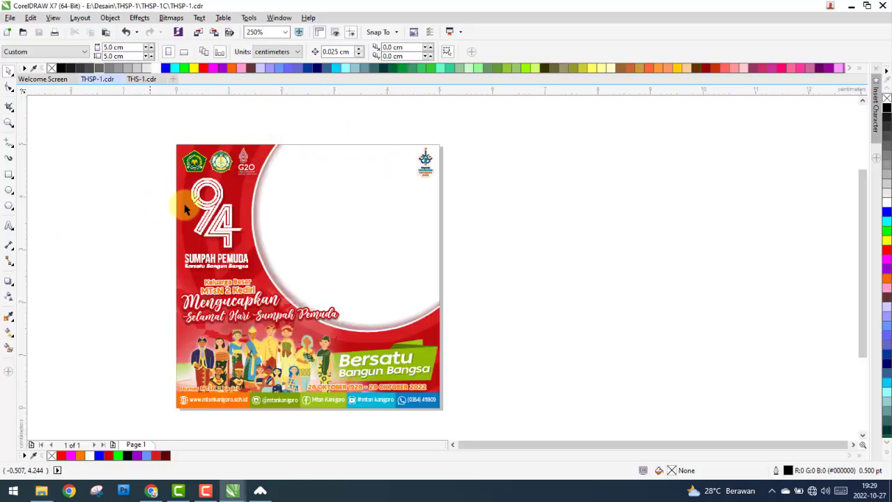
# Close the THSP-1.cdr tab and dismiss the font manager window.
pyautogui.click(120, 79)
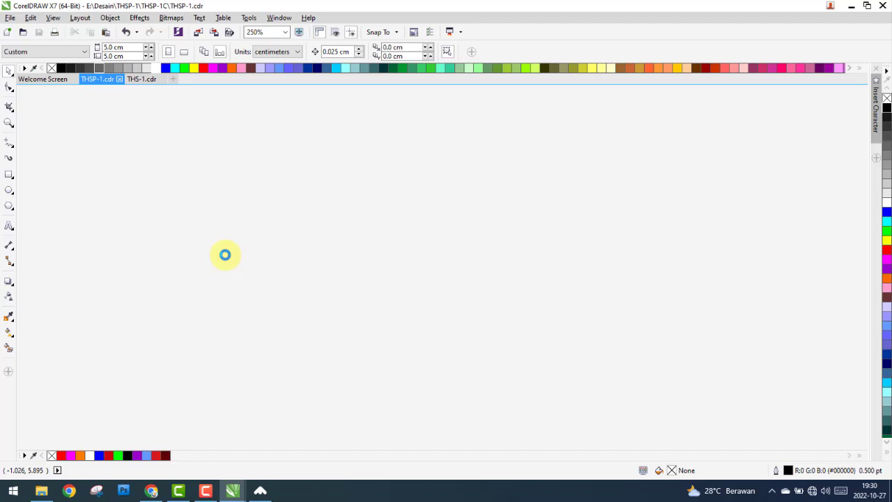
pyautogui.click(260, 492)
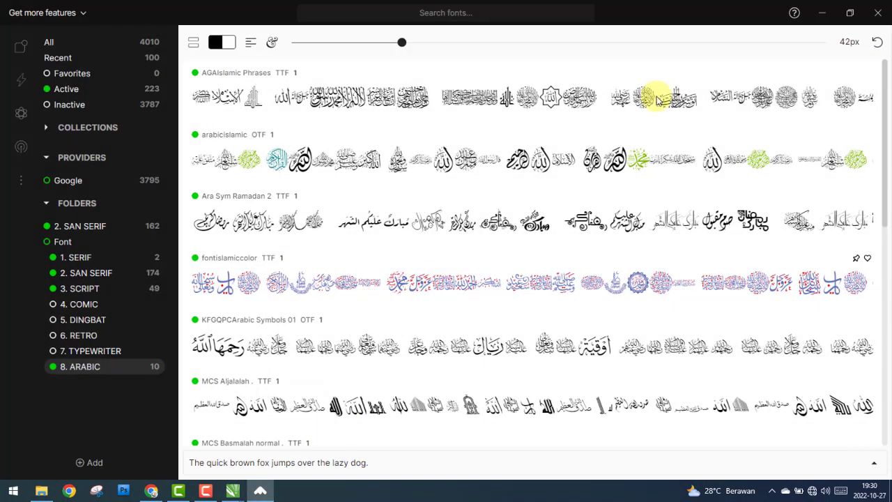
pyautogui.click(873, 6)
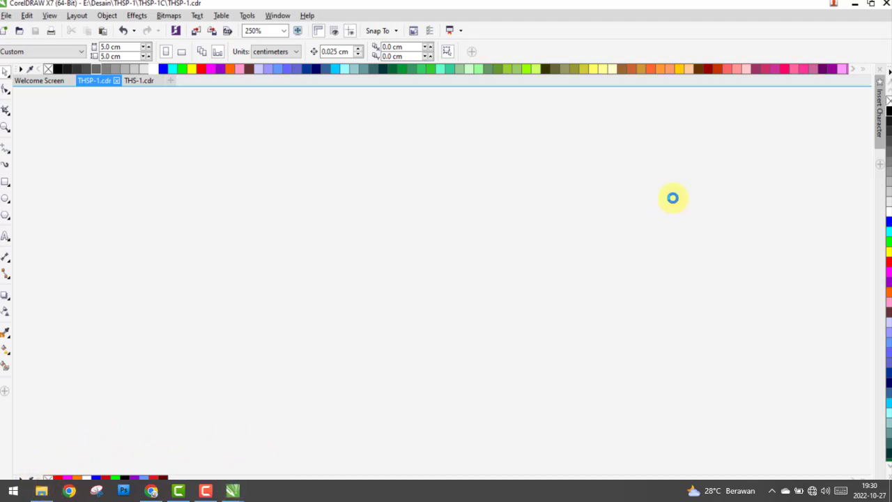
# Open the THSP-1 PNG from the THSP-1C folder in the Photos viewer.
pyautogui.click(46, 496)
pyautogui.click(446, 143)
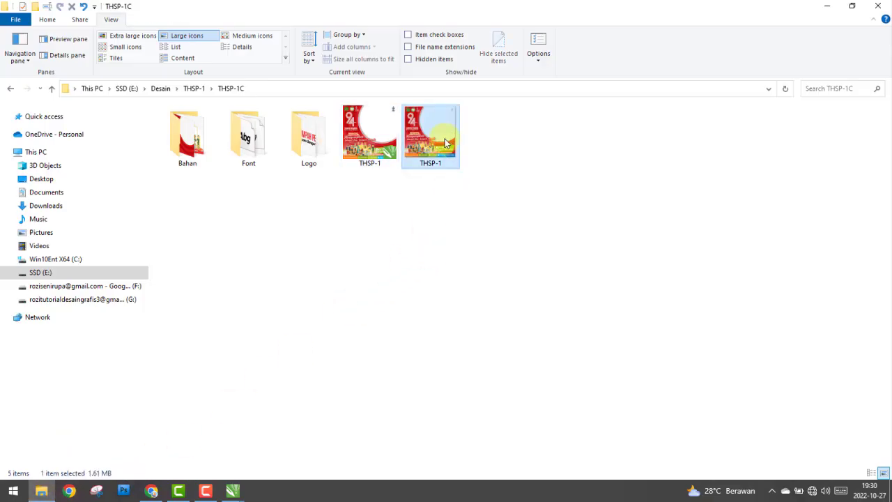
pyautogui.click(384, 136)
pyautogui.click(440, 134)
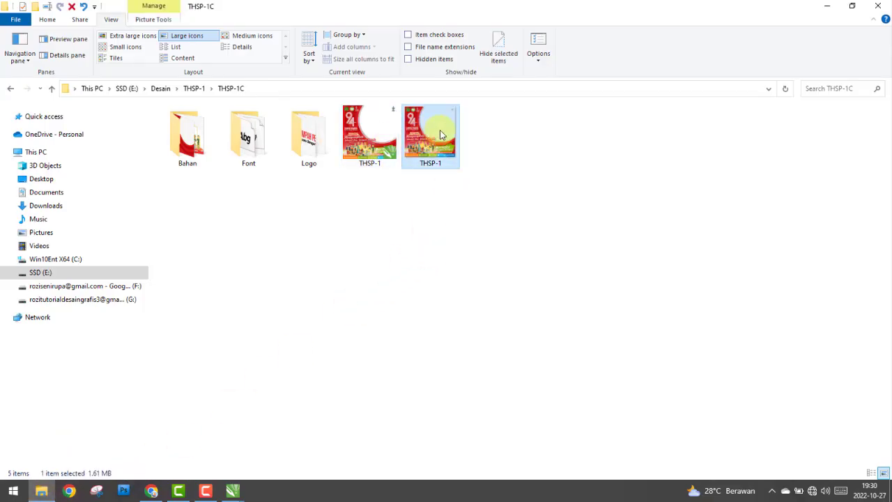
pyautogui.doubleClick(440, 135)
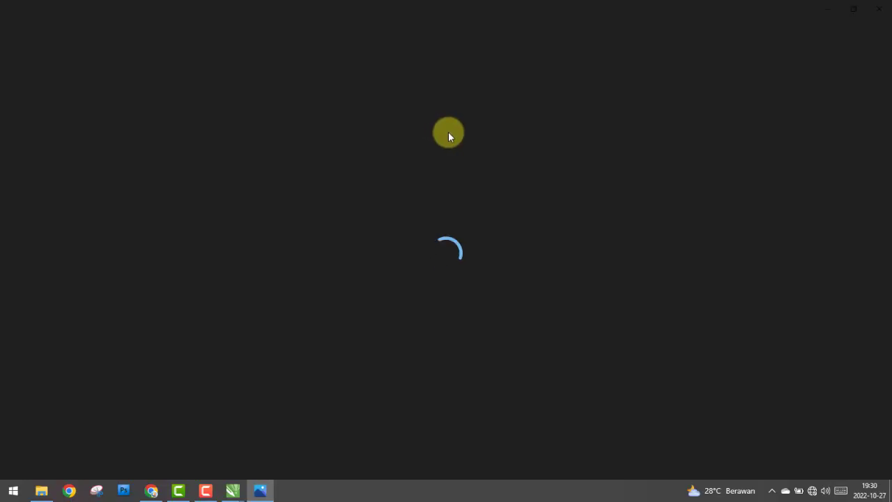